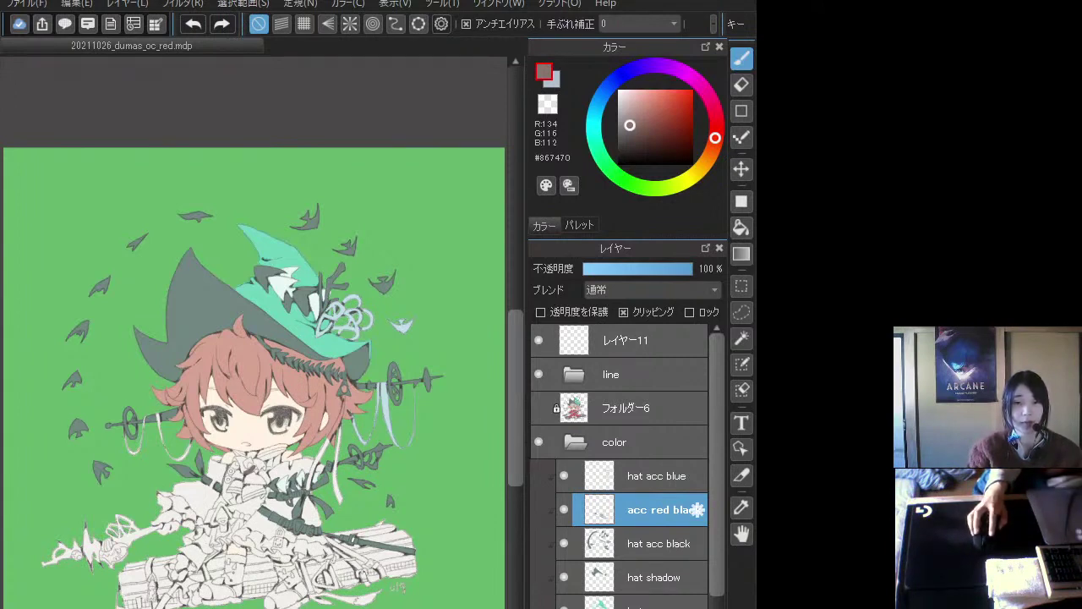
# - Switch the acc red black layer's visibility off and on to examine which accessories on the outfit it contains
pyautogui.scroll(4, 311, 421)
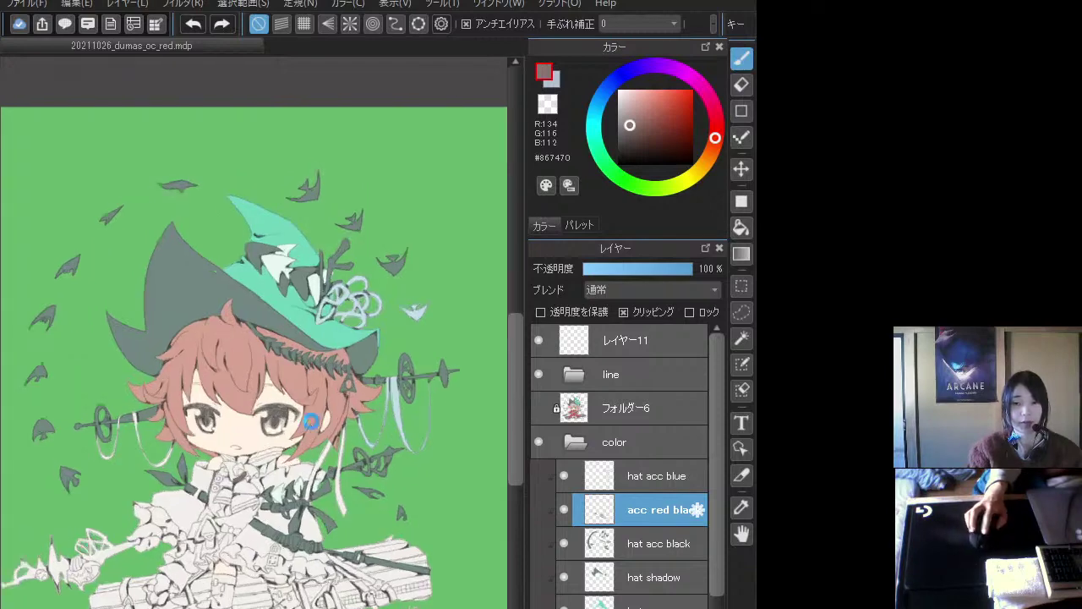
pyautogui.scroll(-4, 313, 423)
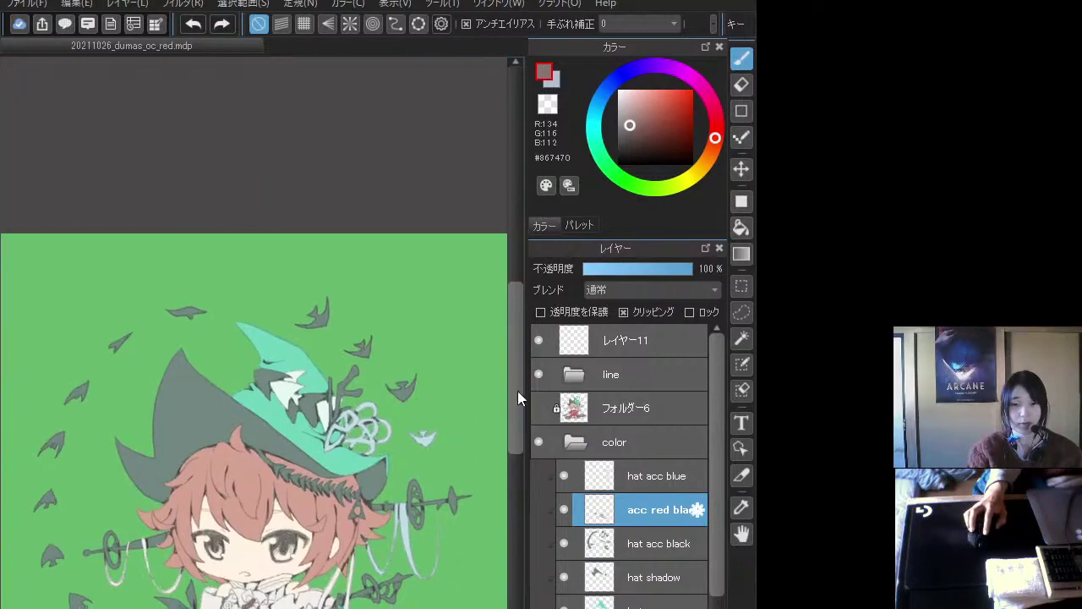
pyautogui.moveTo(517, 390); pyautogui.dragTo(508, 439)
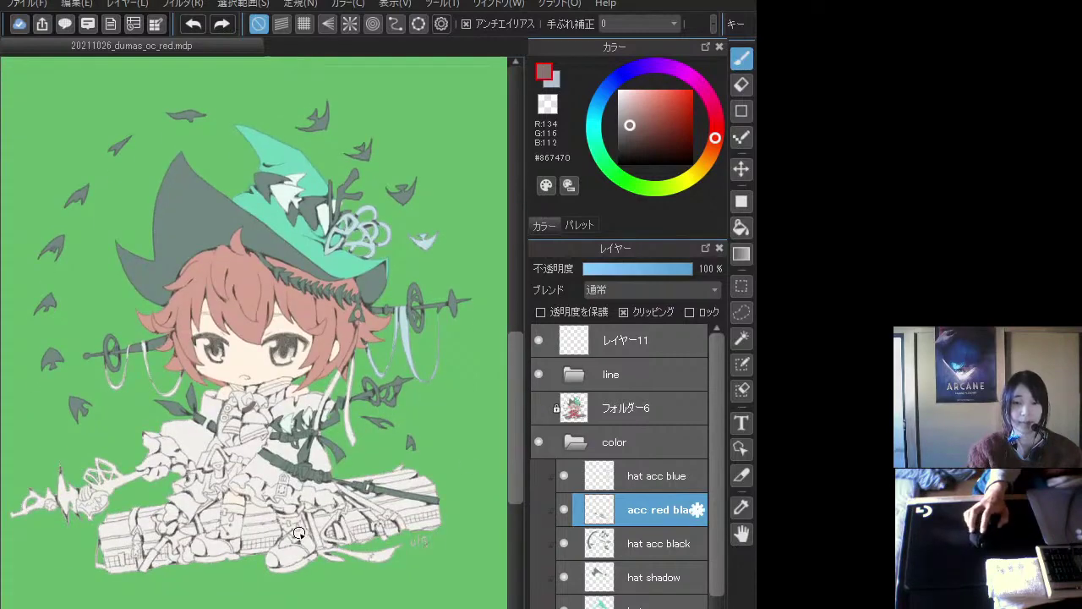
pyautogui.scroll(1, 304, 531)
pyautogui.click(563, 509)
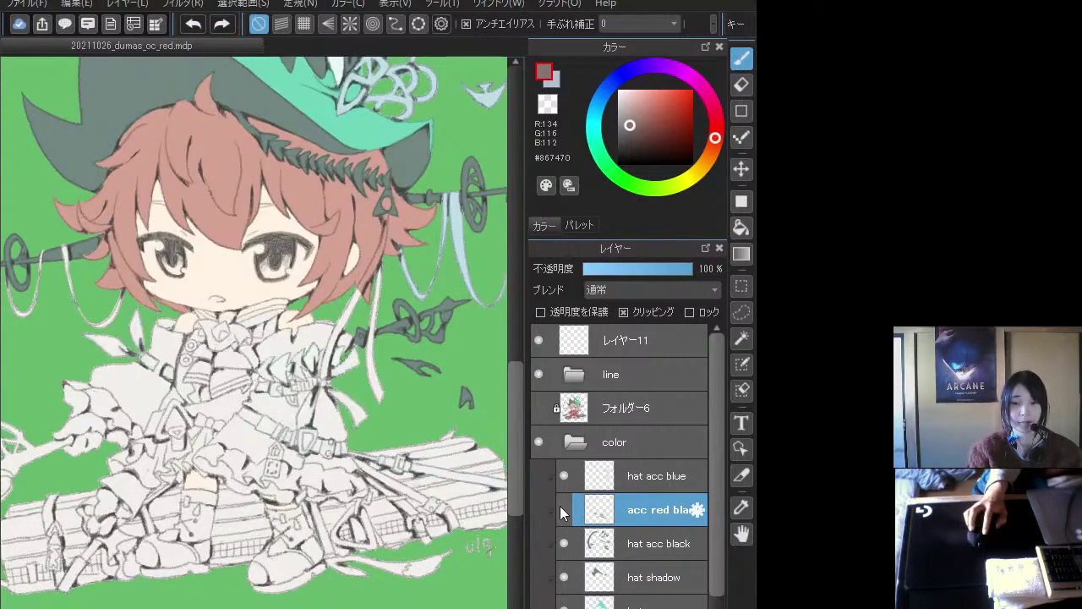
pyautogui.click(563, 509)
pyautogui.click(563, 509)
pyautogui.click(563, 509)
pyautogui.click(563, 509)
pyautogui.click(563, 510)
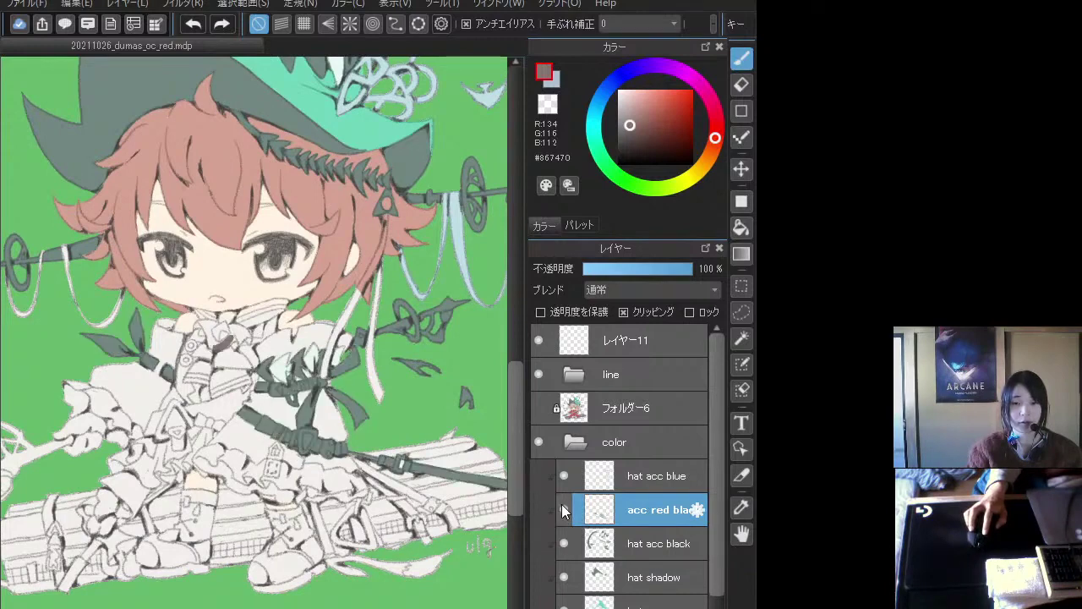
pyautogui.click(563, 510)
pyautogui.click(564, 510)
pyautogui.click(563, 510)
pyautogui.click(563, 510)
pyautogui.click(563, 510)
pyautogui.click(563, 510)
pyautogui.click(563, 510)
pyautogui.click(563, 510)
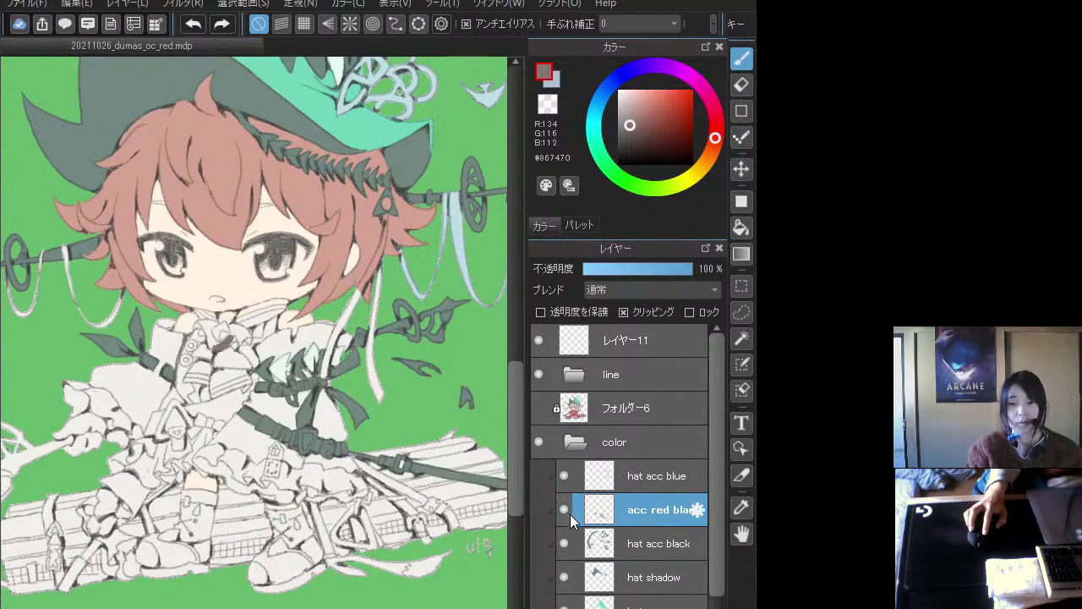
# - Switch the hat acc black layer's visibility off and on to compare its contents
pyautogui.click(560, 544)
pyautogui.click(560, 544)
pyautogui.click(560, 544)
pyautogui.click(560, 544)
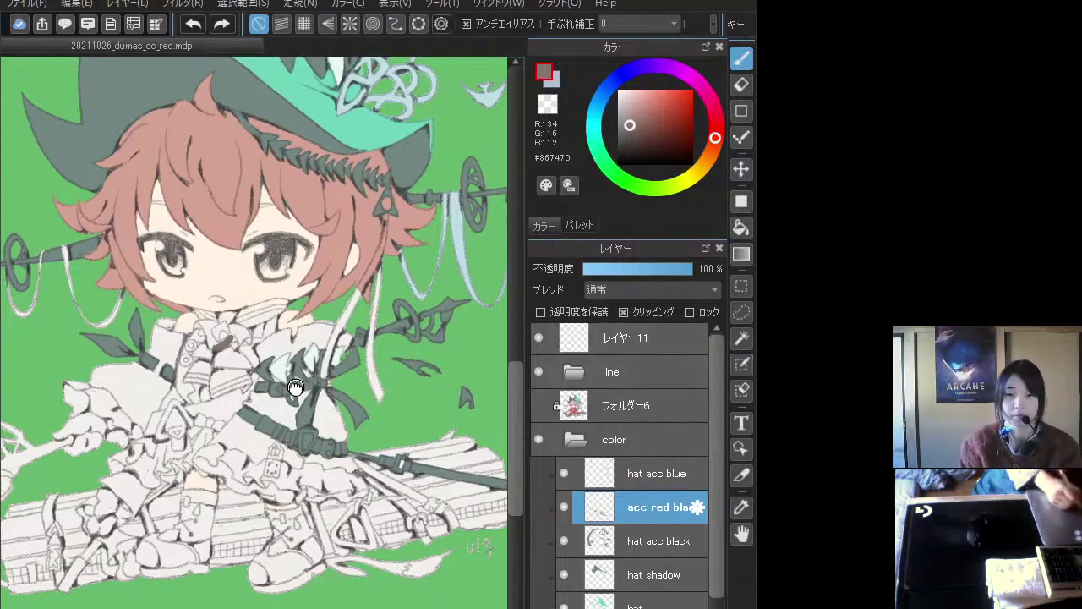
# - Protect the acc red black layer's transparency and recolour its dark green ribbons and belts with brown #867470
pyautogui.scroll(1, 278, 398)
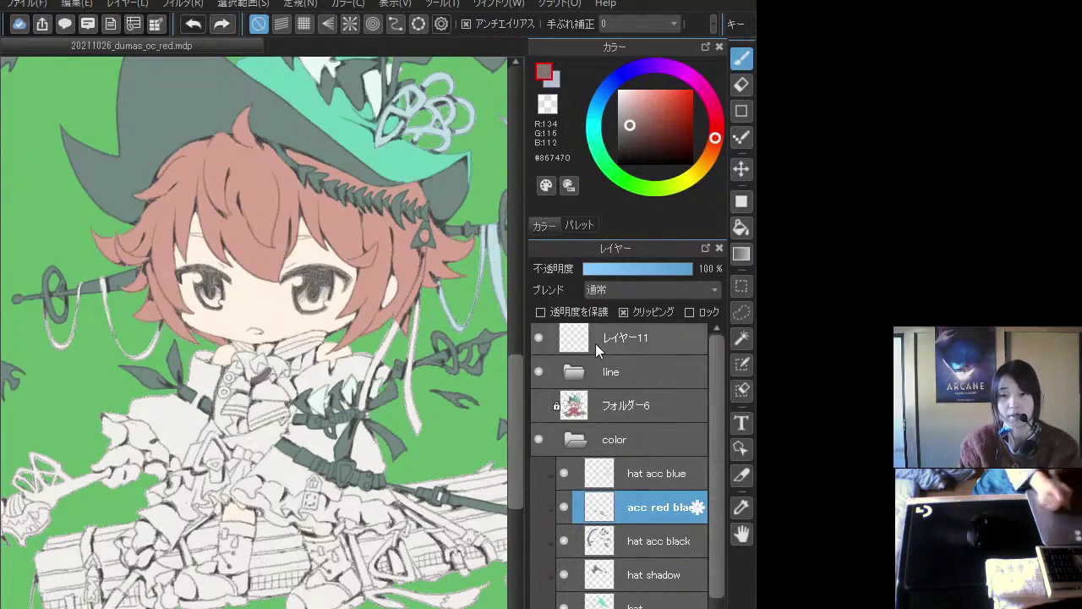
pyautogui.click(576, 313)
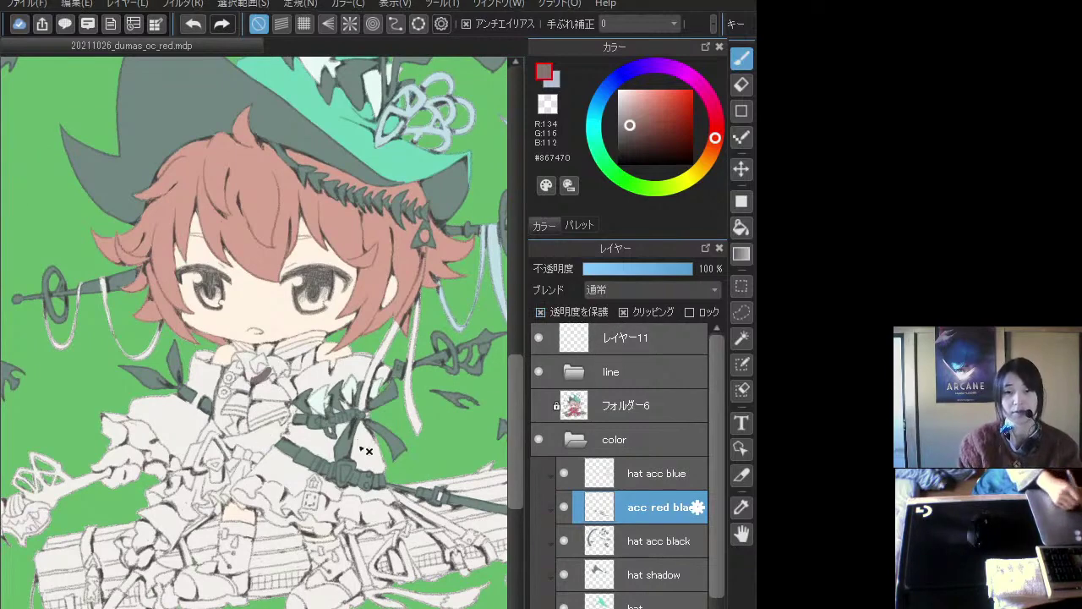
pyautogui.moveTo(301, 406); pyautogui.dragTo(254, 412)
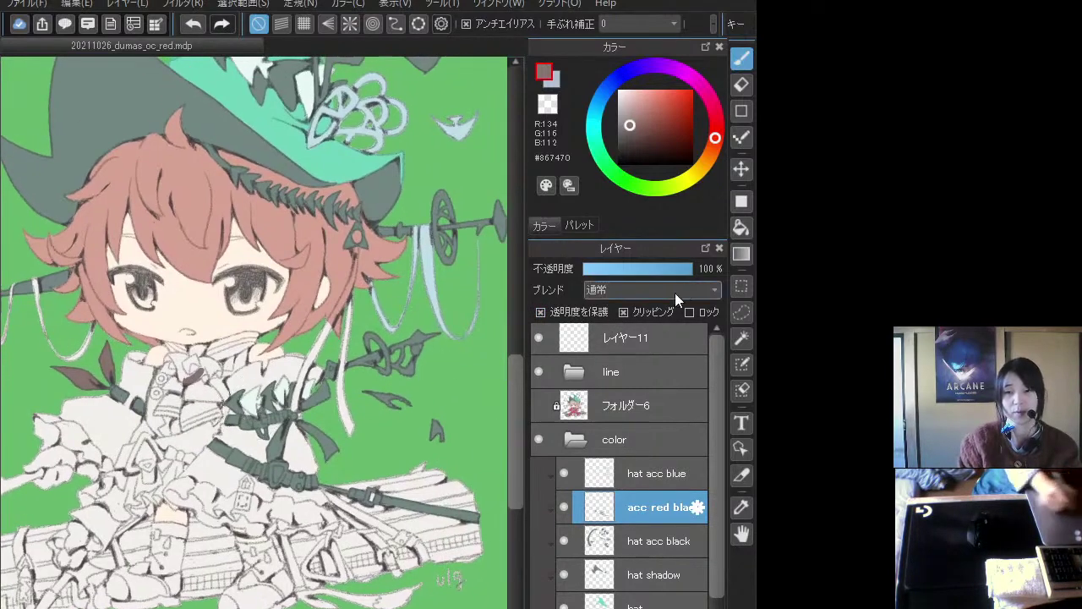
pyautogui.click(739, 203)
pyautogui.moveTo(46, 247); pyautogui.dragTo(471, 606)
pyautogui.click(741, 57)
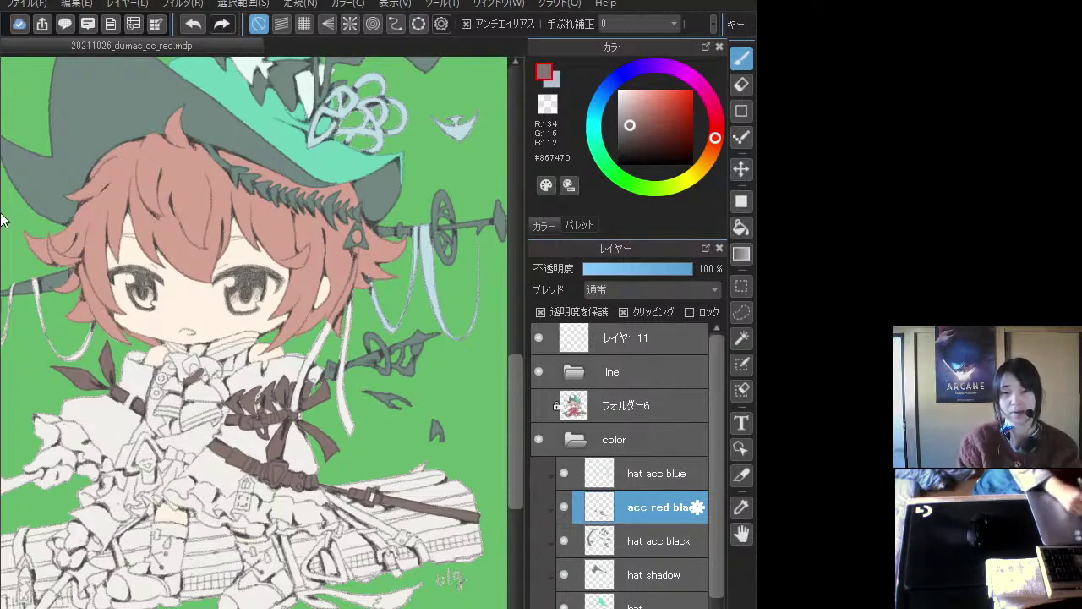
# - Examine the recoloured ribbons and belts around the waist and the straps over the log up close
pyautogui.scroll(1, 311, 380)
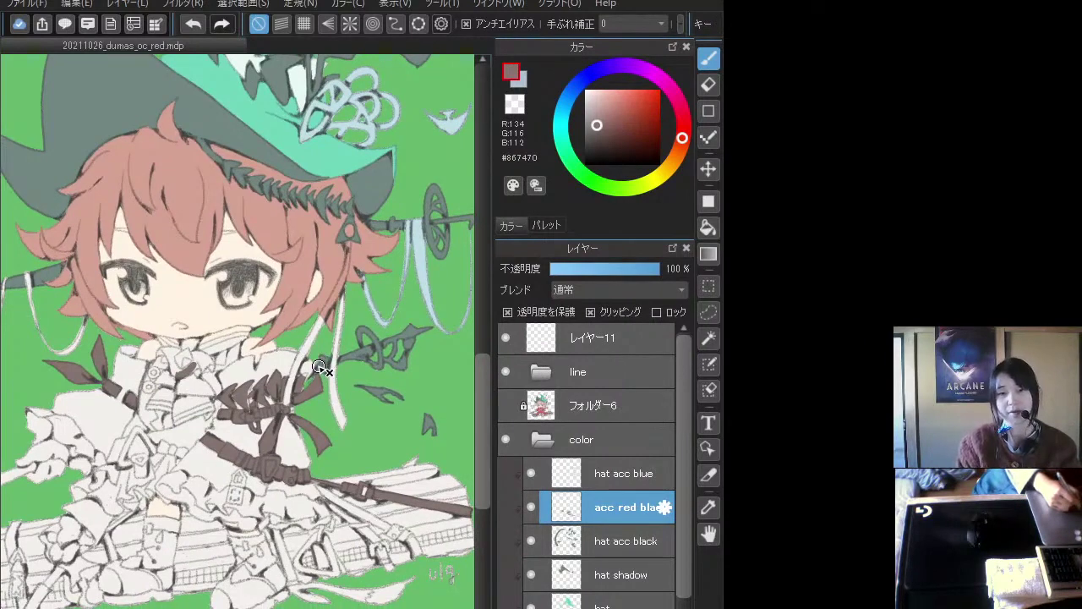
pyautogui.scroll(-1, 323, 389)
pyautogui.scroll(1, 326, 399)
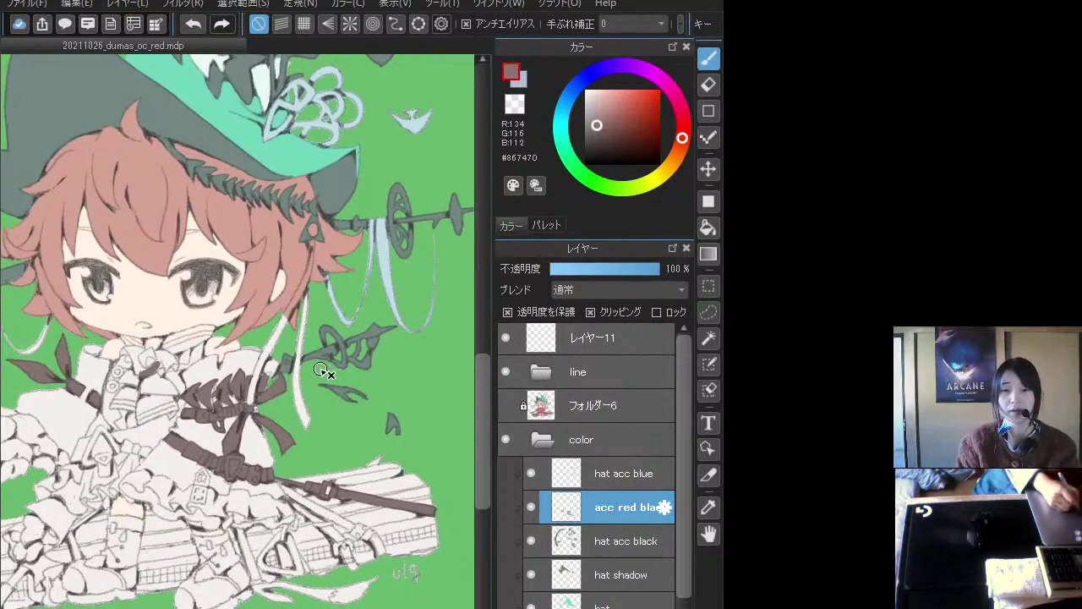
pyautogui.scroll(1, 295, 397)
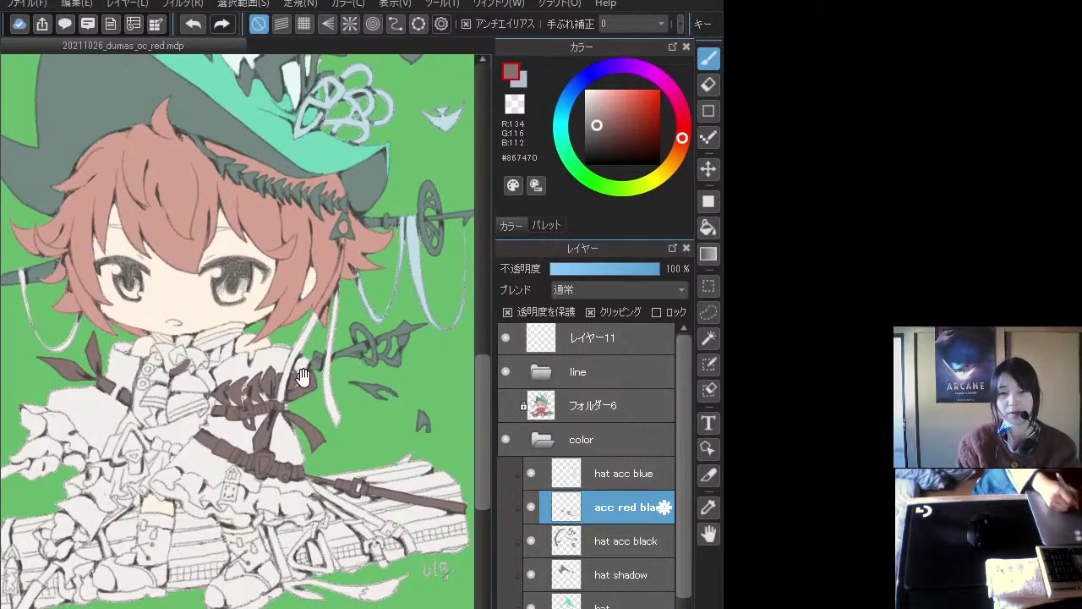
pyautogui.scroll(1, 320, 369)
pyautogui.scroll(2, 318, 366)
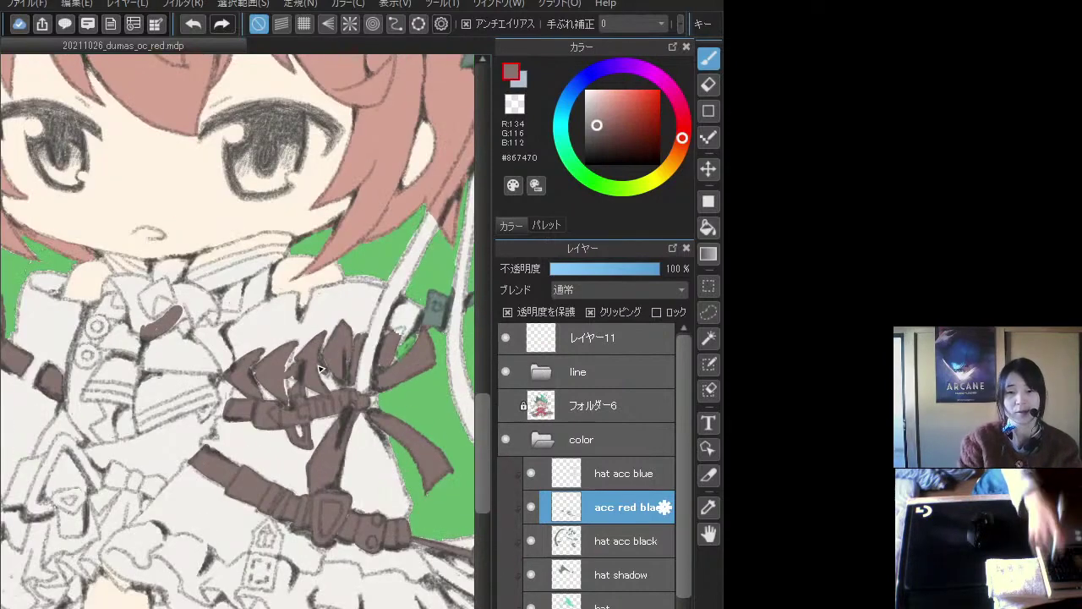
pyautogui.scroll(1, 274, 405)
pyautogui.scroll(-2, 274, 404)
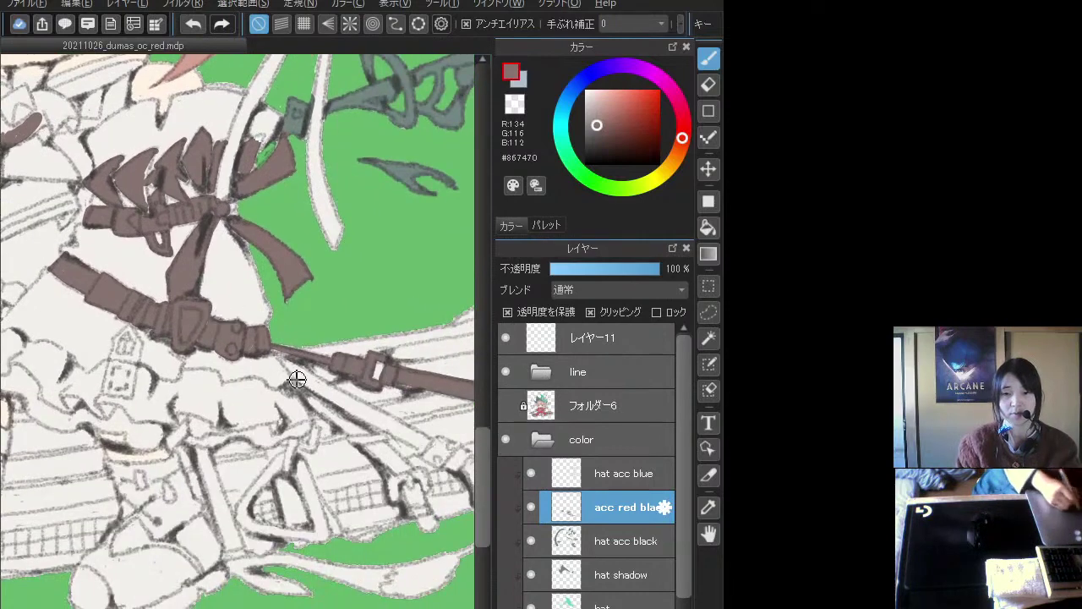
pyautogui.scroll(-2, 296, 380)
# - Turn off the layer's transparency protection and paint the upper strap hanging from the belt over the log brown
pyautogui.press('F5')
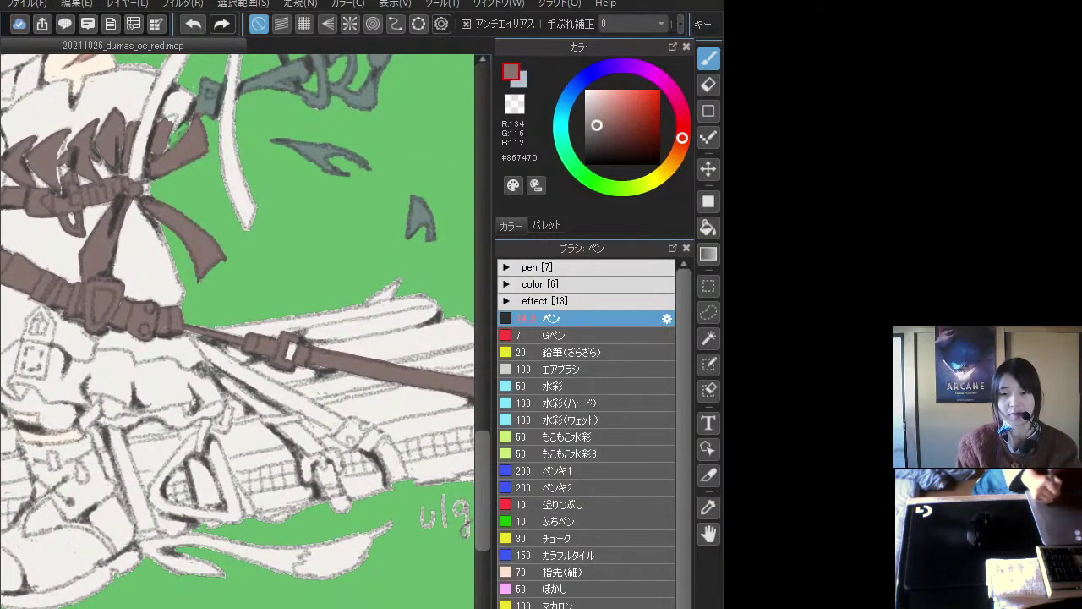
pyautogui.press('F6')
pyautogui.press('F7')
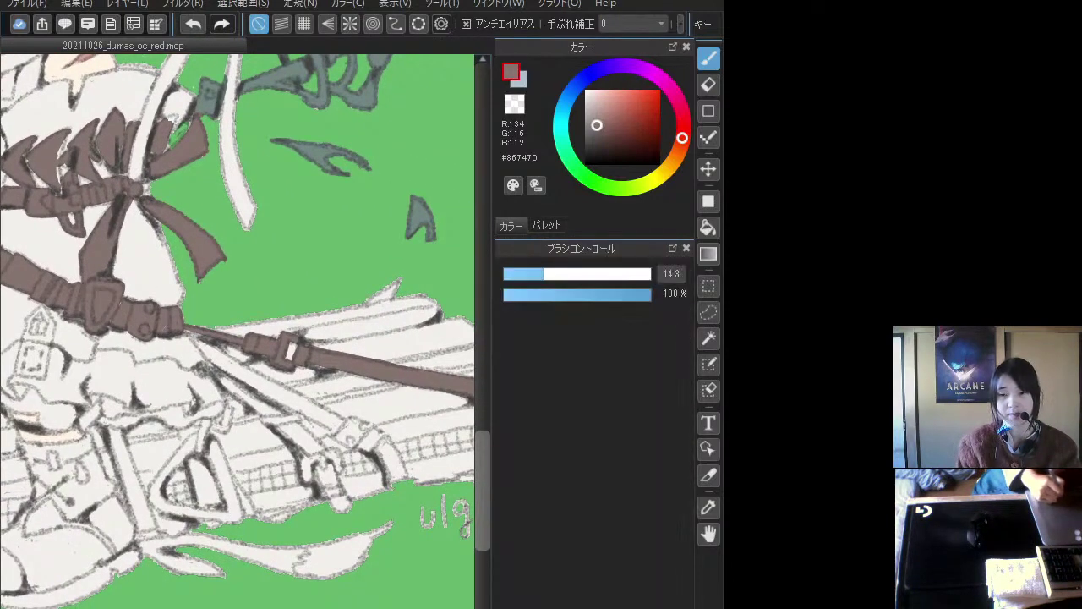
pyautogui.press('F8')
pyautogui.scroll(2, 355, 423)
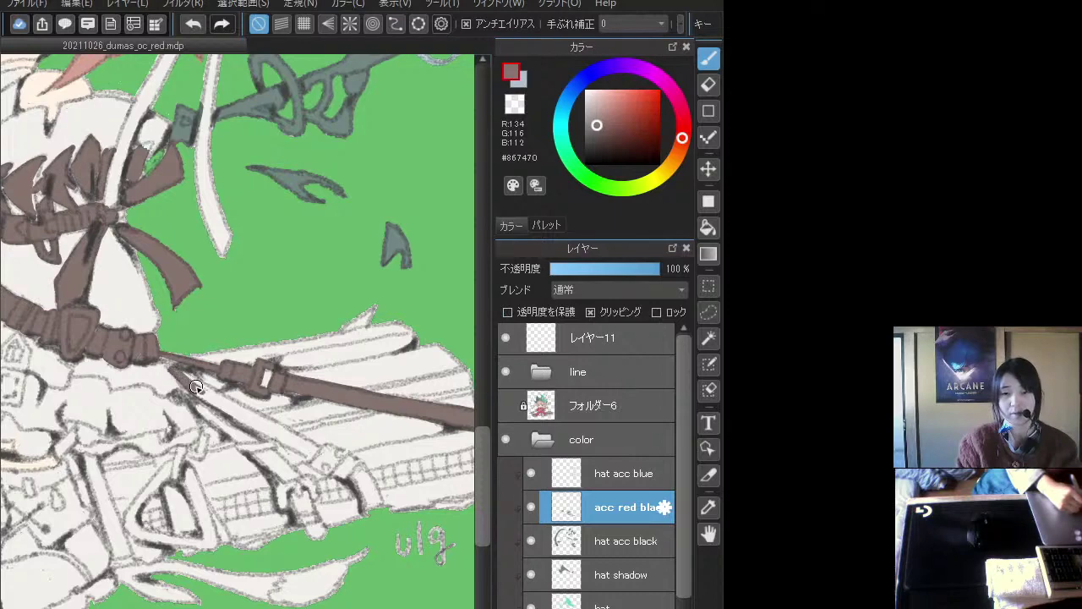
pyautogui.hotkey('ctrl', 'Right')
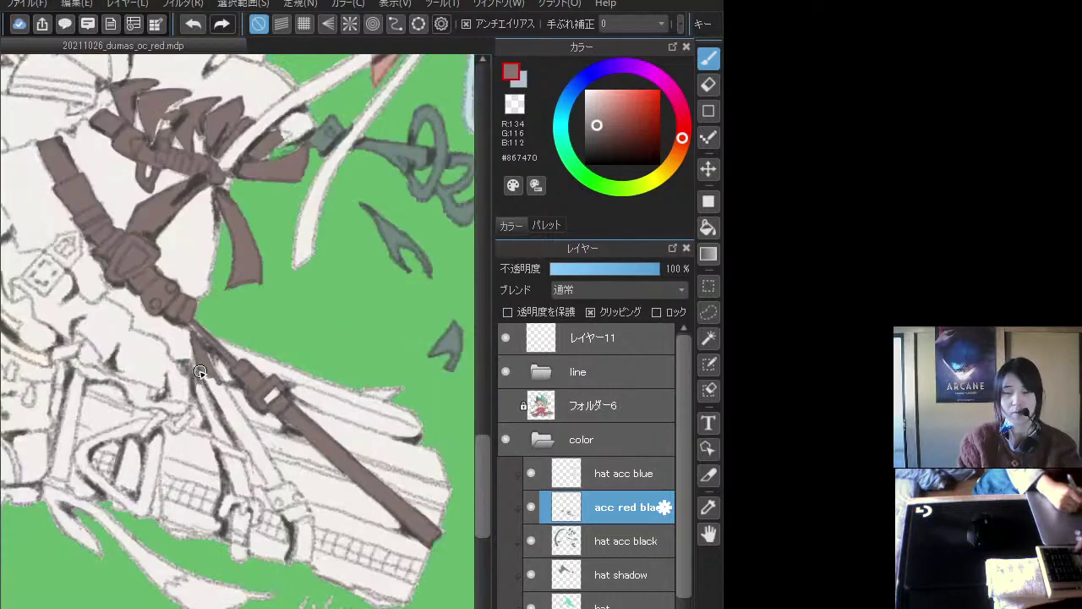
pyautogui.hotkey('ctrl', 'Right')
pyautogui.moveTo(252, 245)
pyautogui.mouseDown()
pyautogui.moveTo(243, 334)
pyautogui.moveTo(249, 344)
pyautogui.moveTo(255, 295)
pyautogui.moveTo(258, 379)
pyautogui.moveTo(254, 253)
pyautogui.moveTo(260, 279)
pyautogui.mouseUp()
pyautogui.moveTo(258, 373)
pyautogui.mouseDown()
pyautogui.moveTo(249, 381)
pyautogui.moveTo(249, 358)
pyautogui.moveTo(246, 377)
pyautogui.moveTo(248, 351)
pyautogui.moveTo(259, 406)
pyautogui.moveTo(260, 357)
pyautogui.moveTo(243, 424)
pyautogui.moveTo(242, 415)
pyautogui.moveTo(272, 414)
pyautogui.moveTo(259, 435)
pyautogui.moveTo(242, 435)
pyautogui.moveTo(263, 436)
pyautogui.moveTo(250, 473)
pyautogui.moveTo(253, 454)
pyautogui.moveTo(232, 478)
pyautogui.moveTo(251, 465)
pyautogui.moveTo(254, 474)
pyautogui.moveTo(259, 459)
pyautogui.moveTo(244, 486)
pyautogui.mouseUp()
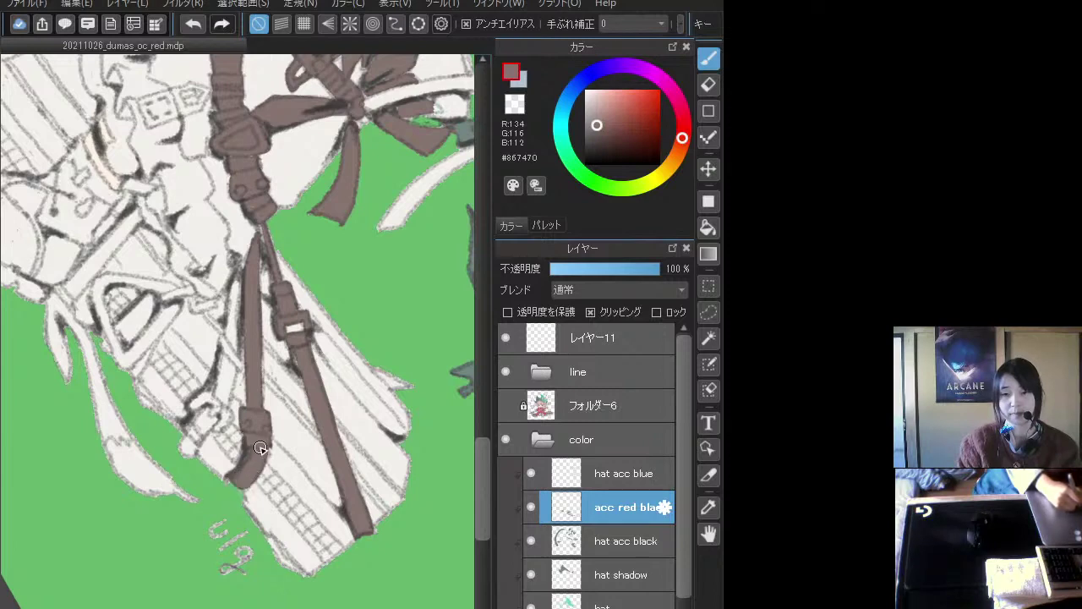
# - Paint the neighbouring shorter strap and its end buckle over the log in the same brown
pyautogui.moveTo(237, 362)
pyautogui.mouseDown()
pyautogui.moveTo(262, 378)
pyautogui.moveTo(202, 489)
pyautogui.moveTo(205, 467)
pyautogui.moveTo(230, 452)
pyautogui.moveTo(223, 443)
pyautogui.moveTo(203, 460)
pyautogui.moveTo(223, 433)
pyautogui.moveTo(203, 437)
pyautogui.moveTo(223, 427)
pyautogui.moveTo(240, 445)
pyautogui.moveTo(234, 457)
pyautogui.moveTo(245, 448)
pyautogui.moveTo(231, 430)
pyautogui.moveTo(246, 413)
pyautogui.moveTo(247, 387)
pyautogui.moveTo(231, 425)
pyautogui.moveTo(248, 400)
pyautogui.moveTo(241, 382)
pyautogui.moveTo(251, 396)
pyautogui.moveTo(238, 371)
pyautogui.moveTo(264, 375)
pyautogui.moveTo(252, 370)
pyautogui.moveTo(240, 431)
pyautogui.moveTo(251, 400)
pyautogui.mouseUp()
pyautogui.scroll(2, 252, 399)
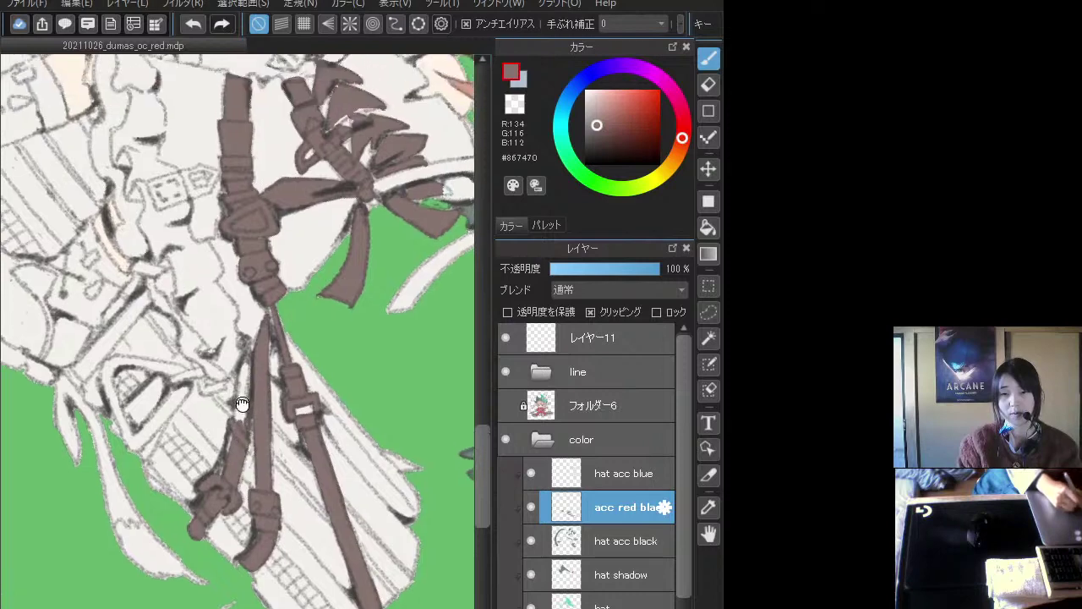
pyautogui.moveTo(238, 440)
pyautogui.mouseDown()
pyautogui.moveTo(233, 481)
pyautogui.moveTo(251, 417)
pyautogui.moveTo(245, 379)
pyautogui.moveTo(239, 415)
pyautogui.moveTo(248, 344)
pyautogui.mouseUp()
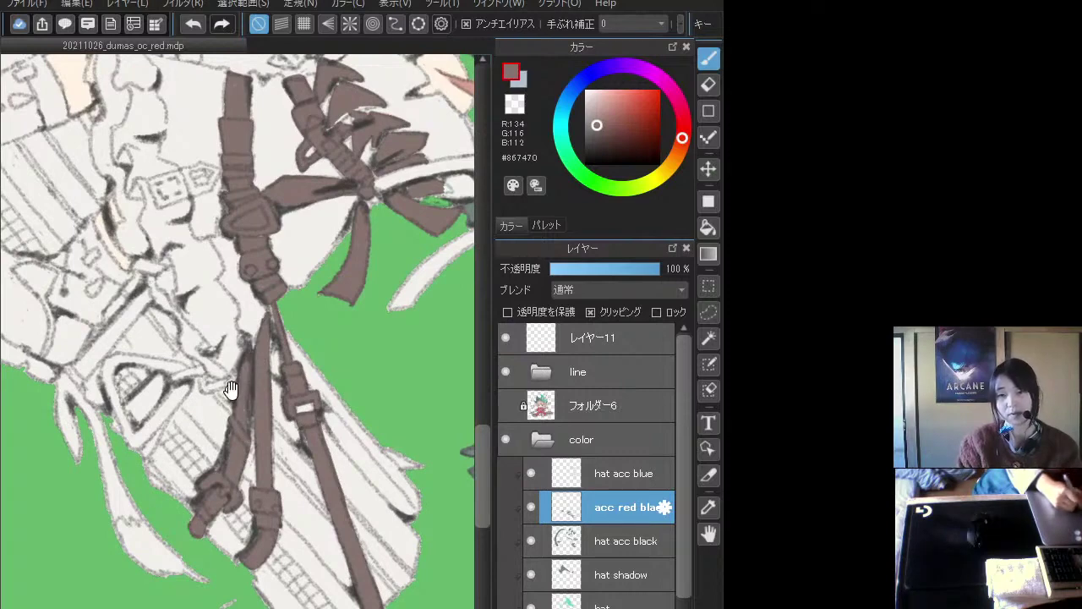
# - Paint the triangular ring and its small connecting tab beneath the skirt frill brown, leaving the opening unpainted
pyautogui.hotkey('ctrl', 'Left')
pyautogui.hotkey('ctrl', 'Left')
pyautogui.hotkey('ctrl', 'Left')
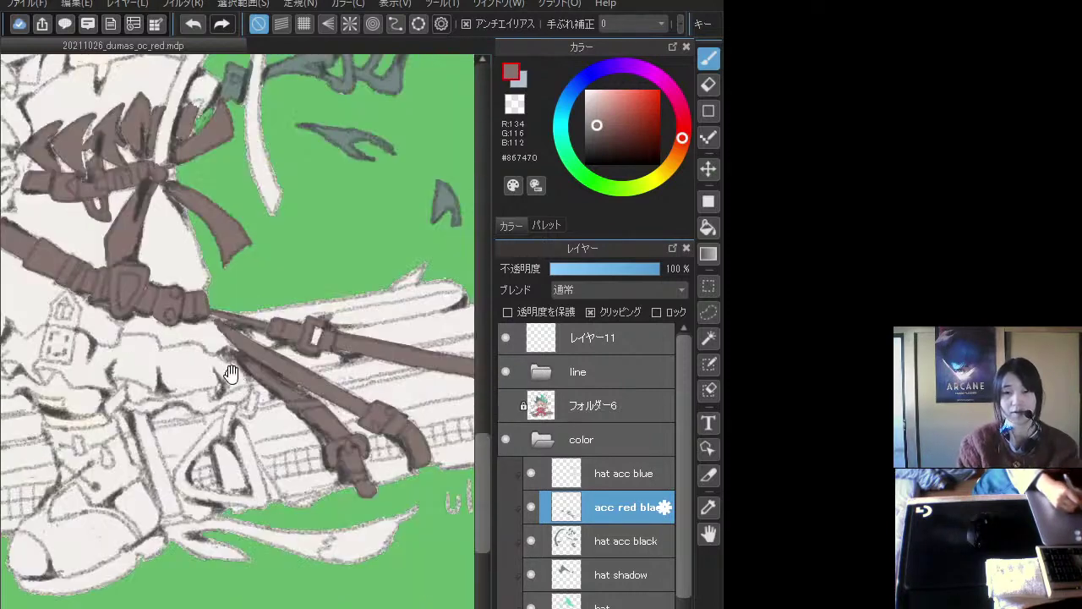
pyautogui.hotkey('ctrl', 'Right')
pyautogui.hotkey('ctrl', 'Right')
pyautogui.moveTo(279, 392)
pyautogui.mouseDown()
pyautogui.moveTo(275, 408)
pyautogui.moveTo(308, 369)
pyautogui.mouseUp()
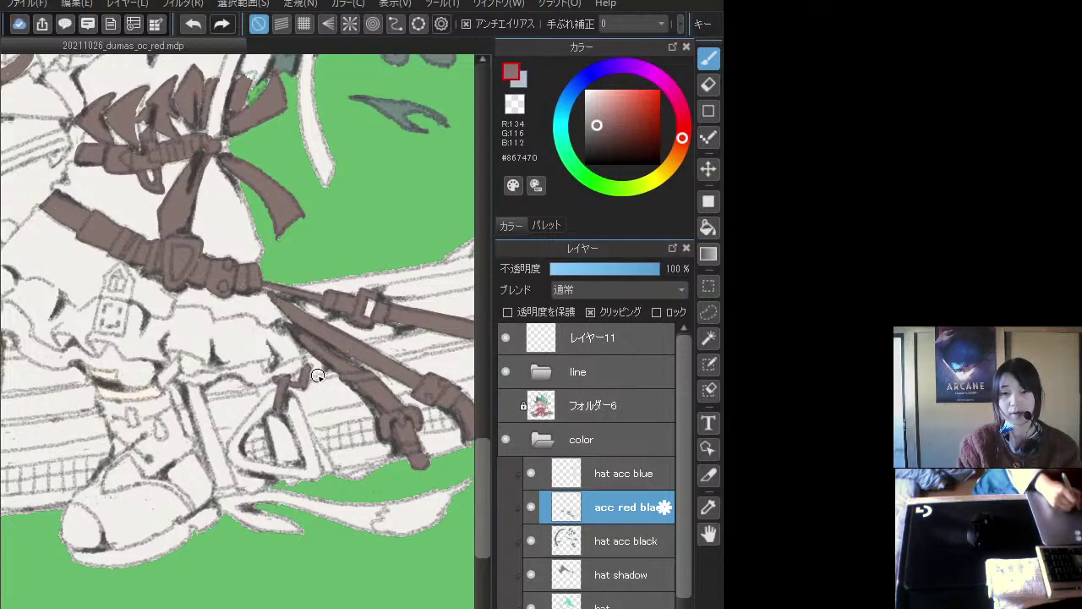
pyautogui.moveTo(317, 376)
pyautogui.mouseDown()
pyautogui.moveTo(307, 369)
pyautogui.moveTo(303, 386)
pyautogui.mouseUp()
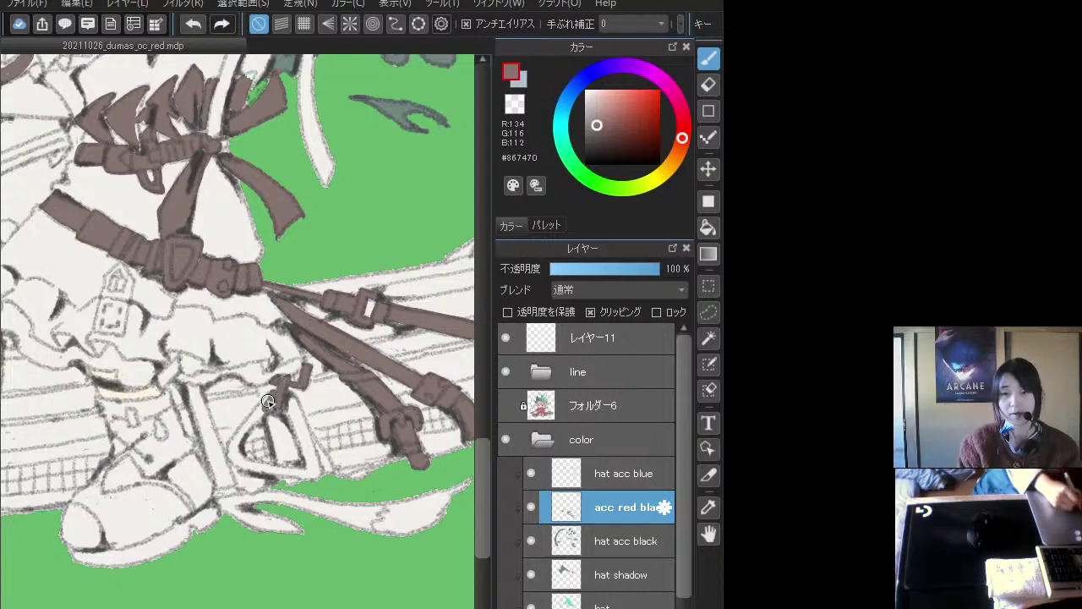
pyautogui.moveTo(273, 398); pyautogui.dragTo(233, 456)
pyautogui.moveTo(230, 447)
pyautogui.mouseDown()
pyautogui.moveTo(255, 470)
pyautogui.moveTo(243, 460)
pyautogui.moveTo(313, 472)
pyautogui.moveTo(247, 460)
pyautogui.moveTo(275, 470)
pyautogui.moveTo(232, 453)
pyautogui.moveTo(232, 442)
pyautogui.moveTo(237, 462)
pyautogui.moveTo(234, 438)
pyautogui.moveTo(223, 435)
pyautogui.moveTo(235, 459)
pyautogui.mouseUp()
pyautogui.moveTo(286, 408)
pyautogui.mouseDown()
pyautogui.moveTo(308, 455)
pyautogui.moveTo(290, 423)
pyautogui.moveTo(311, 472)
pyautogui.moveTo(308, 431)
pyautogui.moveTo(313, 466)
pyautogui.mouseUp()
pyautogui.moveTo(302, 416); pyautogui.dragTo(316, 470)
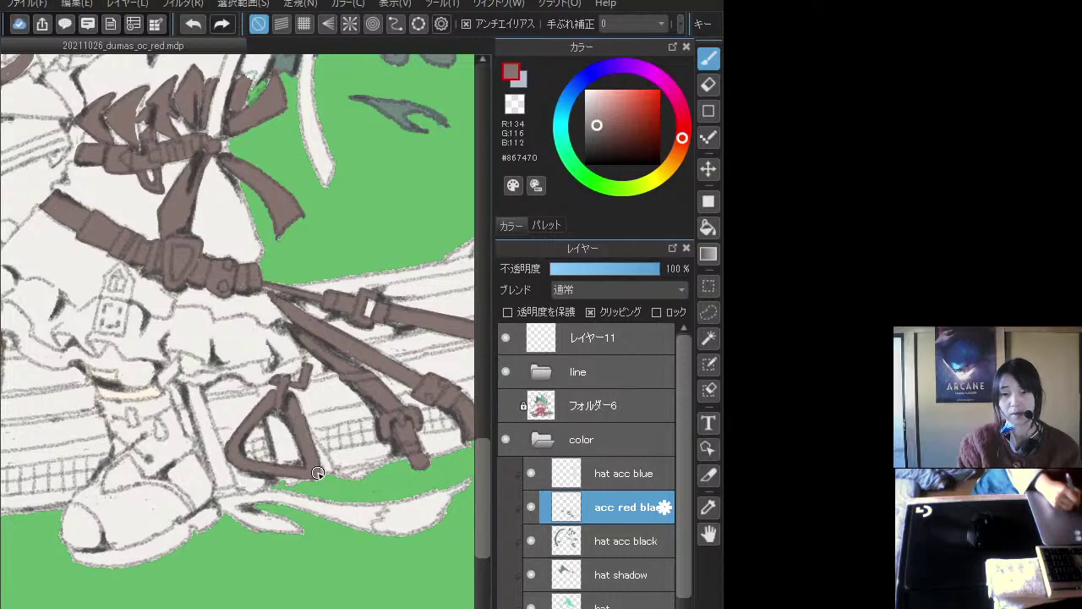
pyautogui.moveTo(294, 397); pyautogui.dragTo(297, 404)
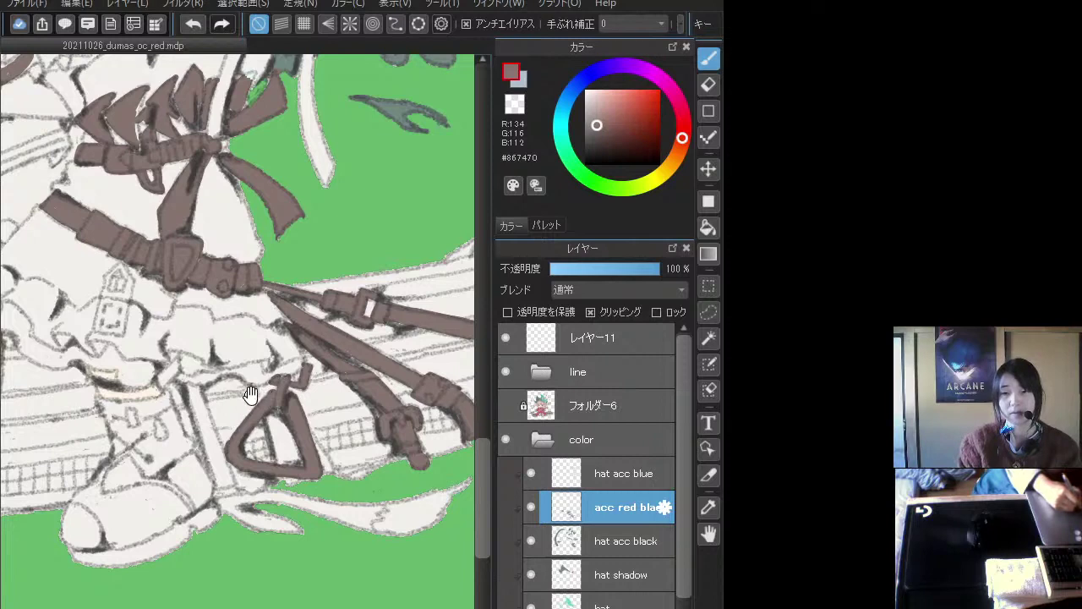
# - Fill in the vertical strap between the boot and the triangular ring with the brown brush
pyautogui.moveTo(250, 394); pyautogui.dragTo(289, 396)
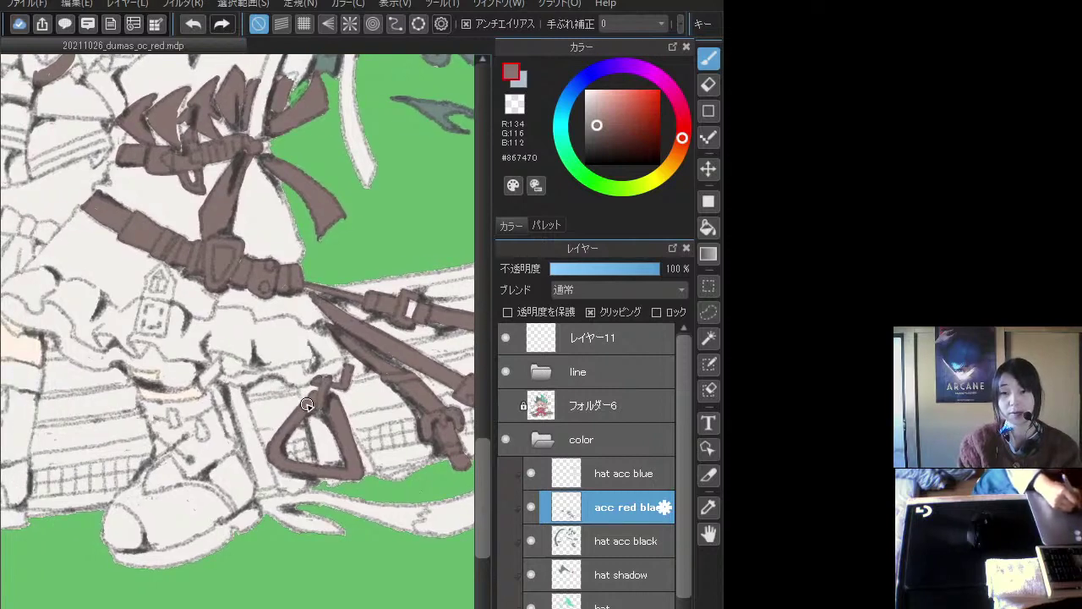
pyautogui.moveTo(238, 403)
pyautogui.mouseDown()
pyautogui.moveTo(232, 387)
pyautogui.moveTo(256, 442)
pyautogui.moveTo(245, 405)
pyautogui.mouseUp()
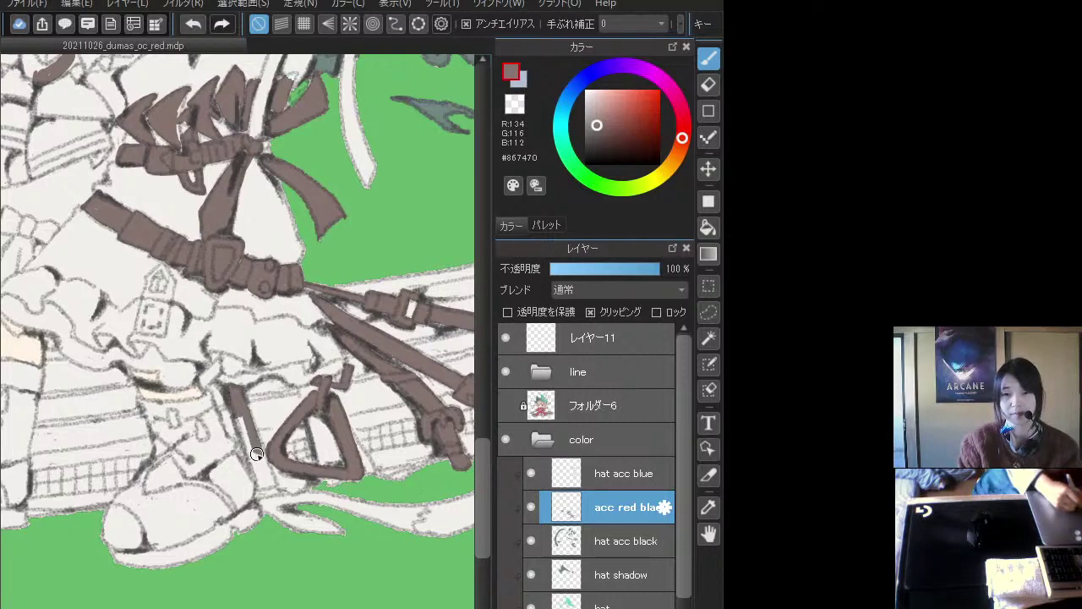
pyautogui.moveTo(256, 454)
pyautogui.mouseDown()
pyautogui.moveTo(235, 407)
pyautogui.moveTo(267, 488)
pyautogui.moveTo(263, 446)
pyautogui.moveTo(266, 485)
pyautogui.mouseUp()
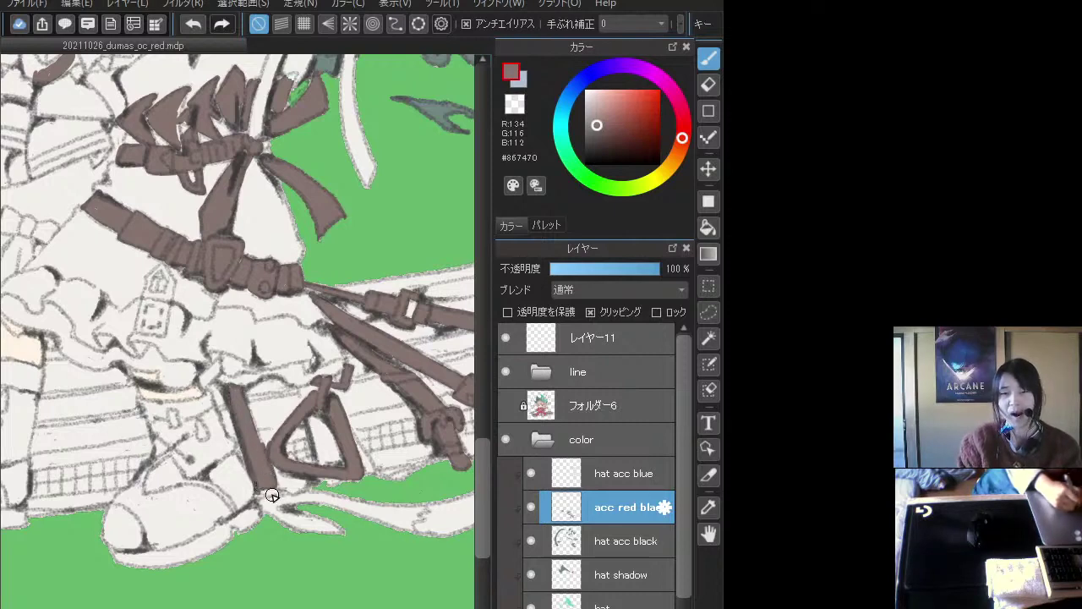
# - Paint the pointed tag hanging below the belt and the short strap on the log behind the other boot brown
pyautogui.hscroll(3, 264, 372)
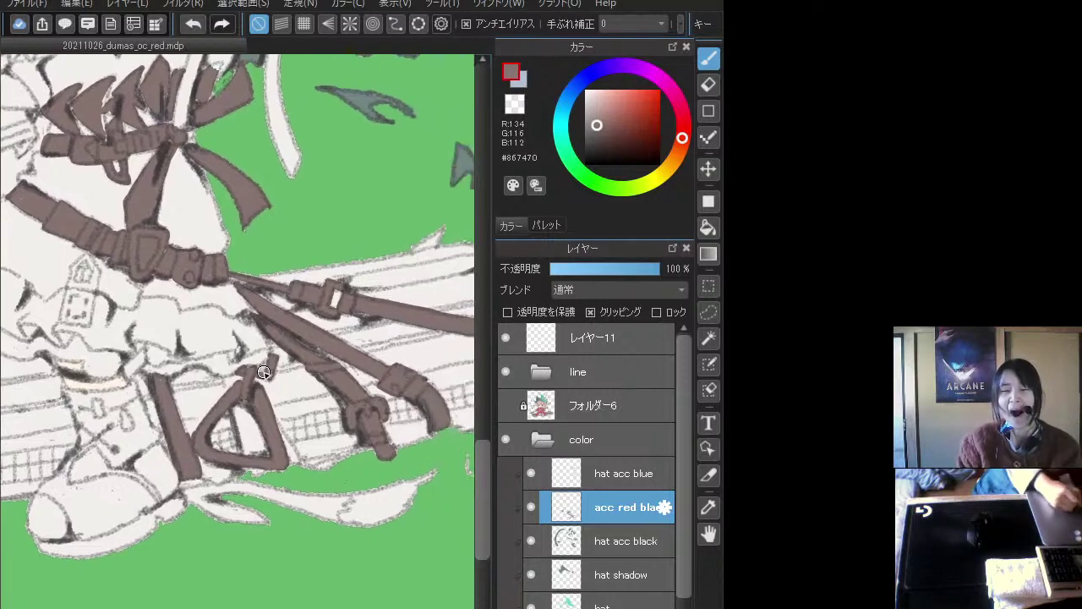
pyautogui.moveTo(275, 378)
pyautogui.mouseDown()
pyautogui.moveTo(180, 391)
pyautogui.moveTo(296, 386)
pyautogui.moveTo(242, 346)
pyautogui.moveTo(333, 290)
pyautogui.moveTo(299, 315)
pyautogui.moveTo(306, 325)
pyautogui.moveTo(291, 314)
pyautogui.moveTo(288, 360)
pyautogui.moveTo(294, 351)
pyautogui.moveTo(282, 366)
pyautogui.moveTo(310, 337)
pyautogui.mouseUp()
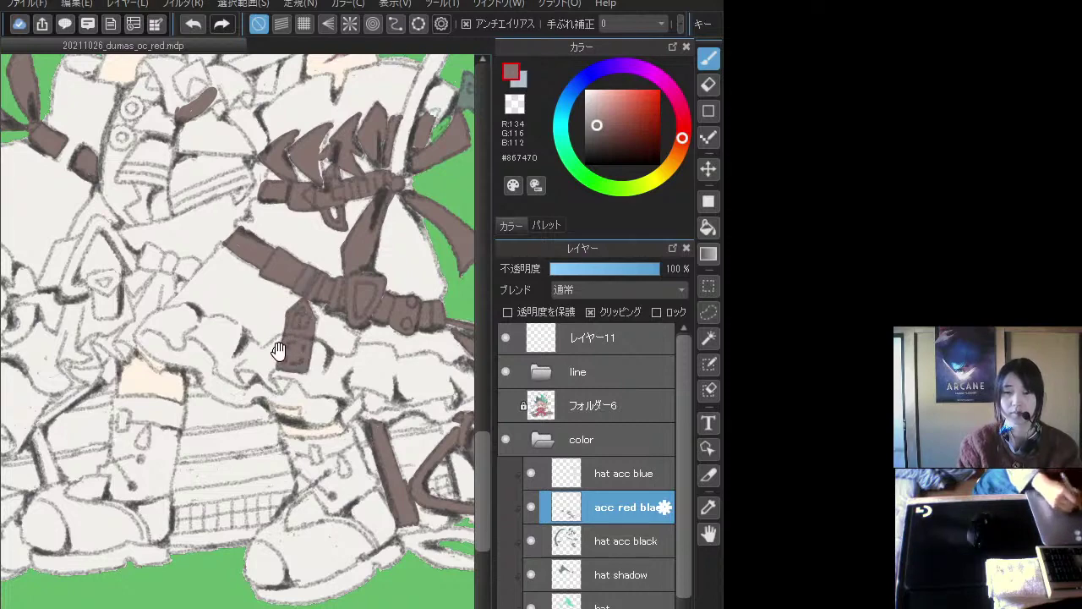
pyautogui.moveTo(303, 283)
pyautogui.mouseDown()
pyautogui.moveTo(321, 358)
pyautogui.moveTo(265, 373)
pyautogui.moveTo(223, 427)
pyautogui.moveTo(230, 461)
pyautogui.moveTo(242, 457)
pyautogui.moveTo(249, 475)
pyautogui.mouseUp()
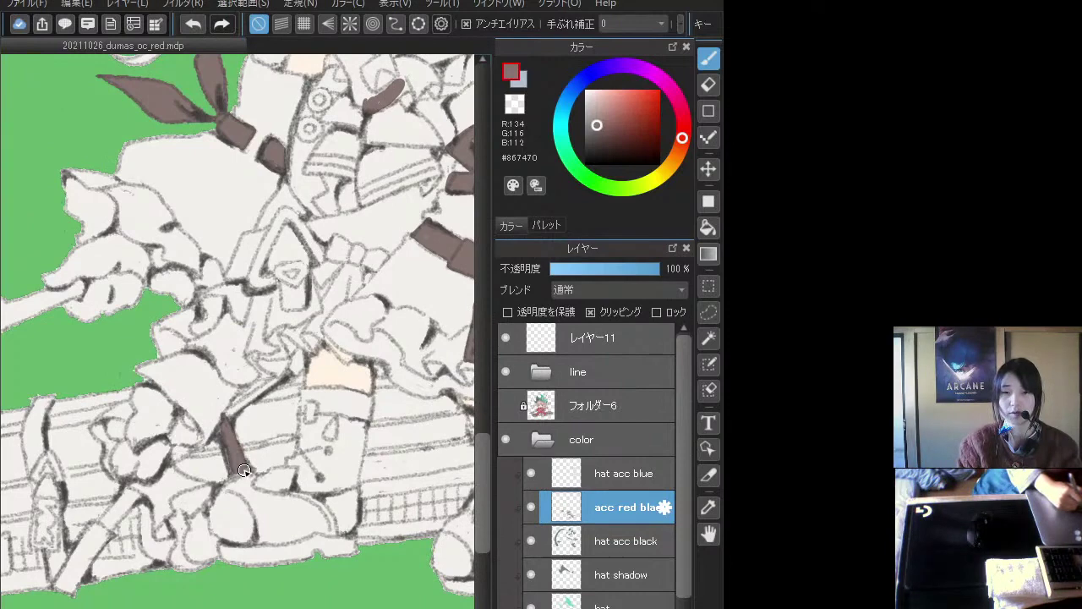
pyautogui.moveTo(224, 432); pyautogui.dragTo(283, 411)
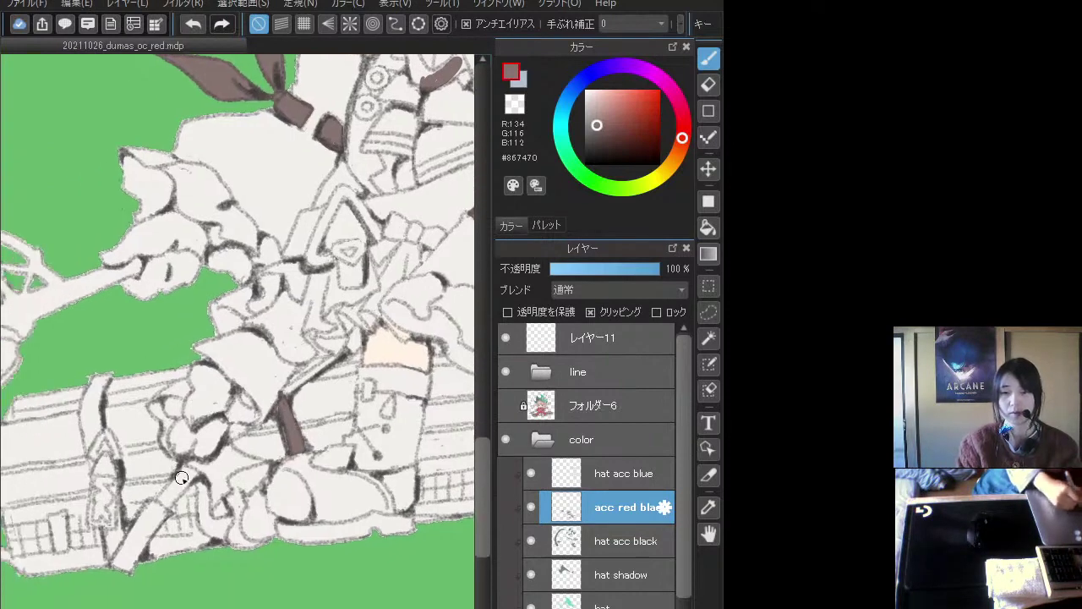
# - Paint the diagonal strap across the log's near end and the pointed buckle tag beside it brown
pyautogui.moveTo(166, 505)
pyautogui.mouseDown()
pyautogui.moveTo(184, 467)
pyautogui.moveTo(195, 475)
pyautogui.moveTo(235, 453)
pyautogui.mouseUp()
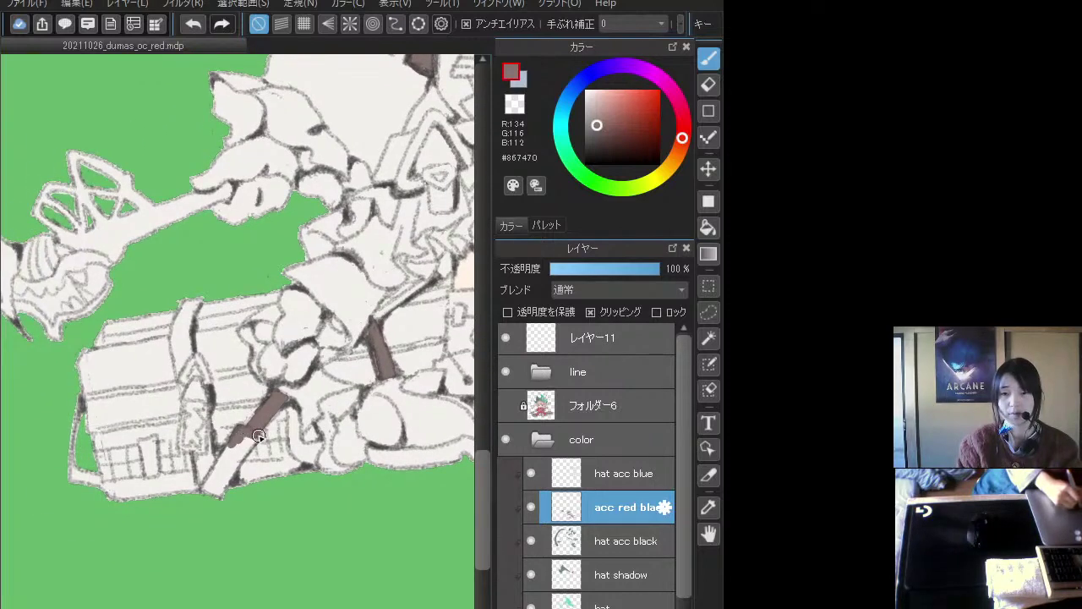
pyautogui.moveTo(229, 466)
pyautogui.mouseDown()
pyautogui.moveTo(230, 457)
pyautogui.moveTo(219, 490)
pyautogui.moveTo(242, 453)
pyautogui.mouseUp()
pyautogui.moveTo(274, 383)
pyautogui.mouseDown()
pyautogui.moveTo(309, 389)
pyautogui.moveTo(253, 436)
pyautogui.moveTo(279, 406)
pyautogui.moveTo(262, 416)
pyautogui.moveTo(268, 401)
pyautogui.moveTo(192, 489)
pyautogui.moveTo(205, 425)
pyautogui.moveTo(204, 490)
pyautogui.moveTo(209, 476)
pyautogui.moveTo(207, 421)
pyautogui.moveTo(211, 438)
pyautogui.moveTo(197, 459)
pyautogui.moveTo(182, 434)
pyautogui.moveTo(186, 450)
pyautogui.moveTo(186, 415)
pyautogui.moveTo(178, 447)
pyautogui.moveTo(192, 447)
pyautogui.moveTo(184, 450)
pyautogui.moveTo(188, 393)
pyautogui.mouseUp()
pyautogui.moveTo(193, 433)
pyautogui.mouseDown()
pyautogui.moveTo(185, 463)
pyautogui.moveTo(203, 436)
pyautogui.moveTo(197, 421)
pyautogui.mouseUp()
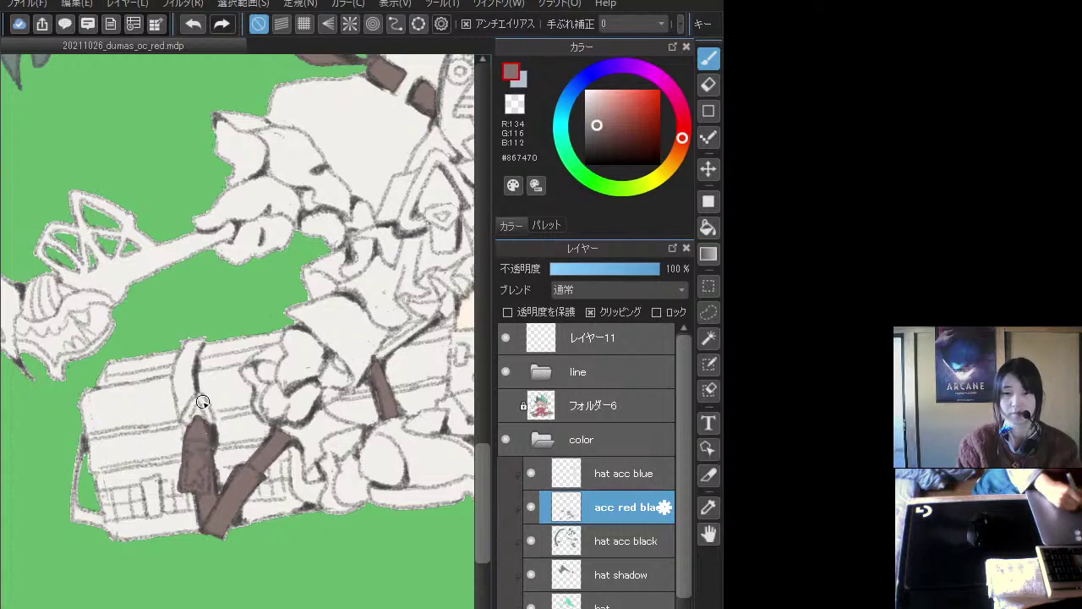
# - Fill the upper part of the vertical strap around the log and the thin handle at the log's end brown
pyautogui.moveTo(204, 403); pyautogui.dragTo(186, 413)
pyautogui.moveTo(184, 419)
pyautogui.mouseDown()
pyautogui.moveTo(181, 354)
pyautogui.moveTo(194, 398)
pyautogui.moveTo(195, 366)
pyautogui.moveTo(173, 371)
pyautogui.moveTo(204, 329)
pyautogui.moveTo(180, 339)
pyautogui.moveTo(199, 336)
pyautogui.moveTo(199, 404)
pyautogui.mouseUp()
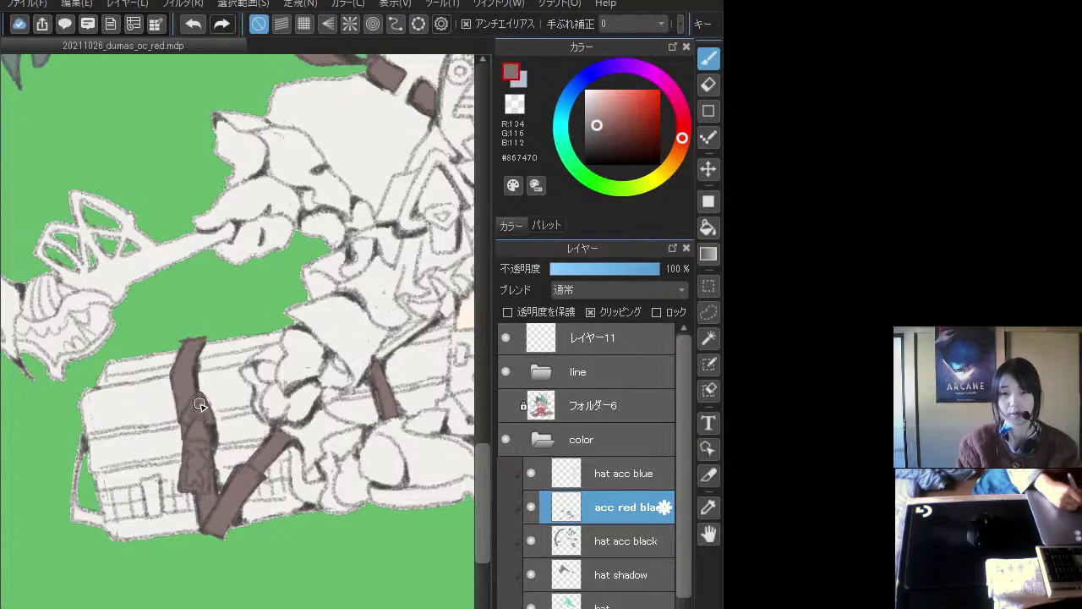
pyautogui.moveTo(81, 442); pyautogui.dragTo(75, 521)
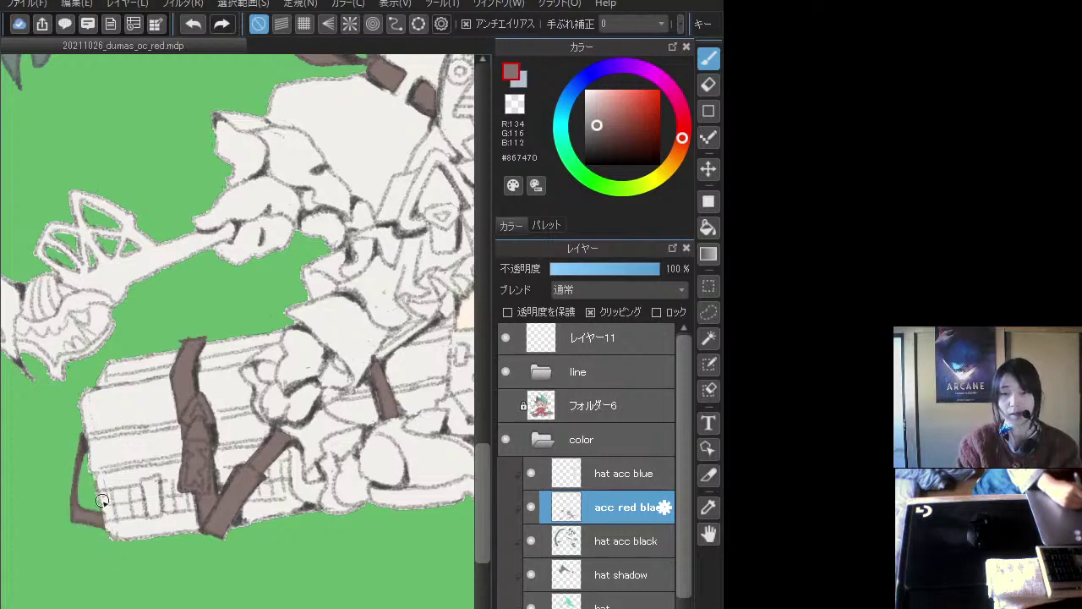
# - Sample the grey-green #708680 from the key-shaped ornament, check the accessory layers by toggling their visibility, and make "hat acc black" the active layer
pyautogui.moveTo(148, 398); pyautogui.dragTo(339, 295)
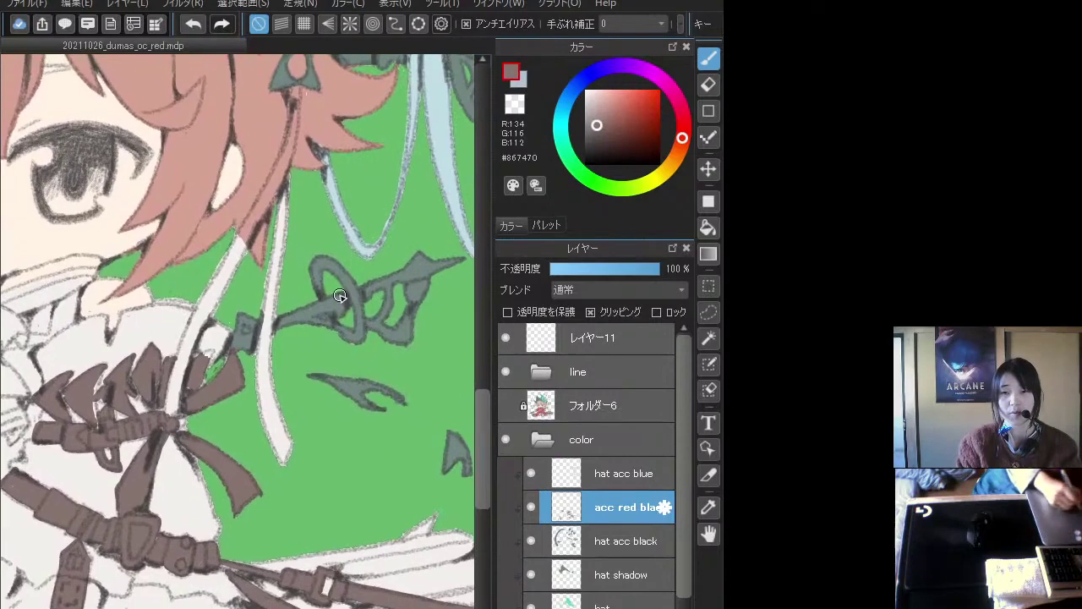
pyautogui.keyDown('alt'); pyautogui.click(314, 307); pyautogui.keyUp('alt')
pyautogui.moveTo(242, 374)
pyautogui.mouseDown()
pyautogui.moveTo(420, 370)
pyautogui.moveTo(490, 386)
pyautogui.mouseUp()
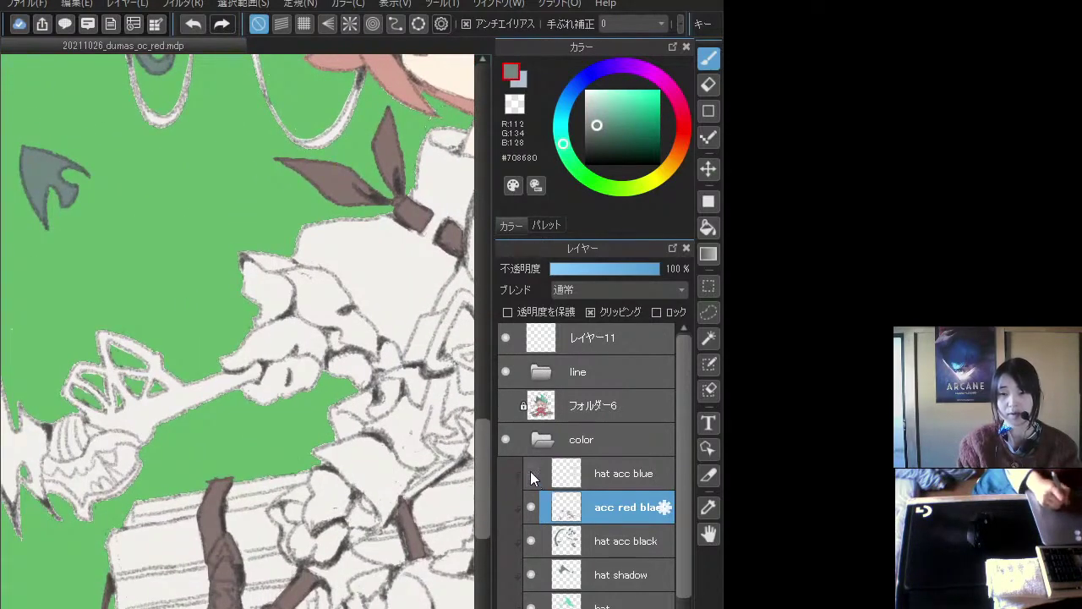
pyautogui.scroll(-3, 181, 510)
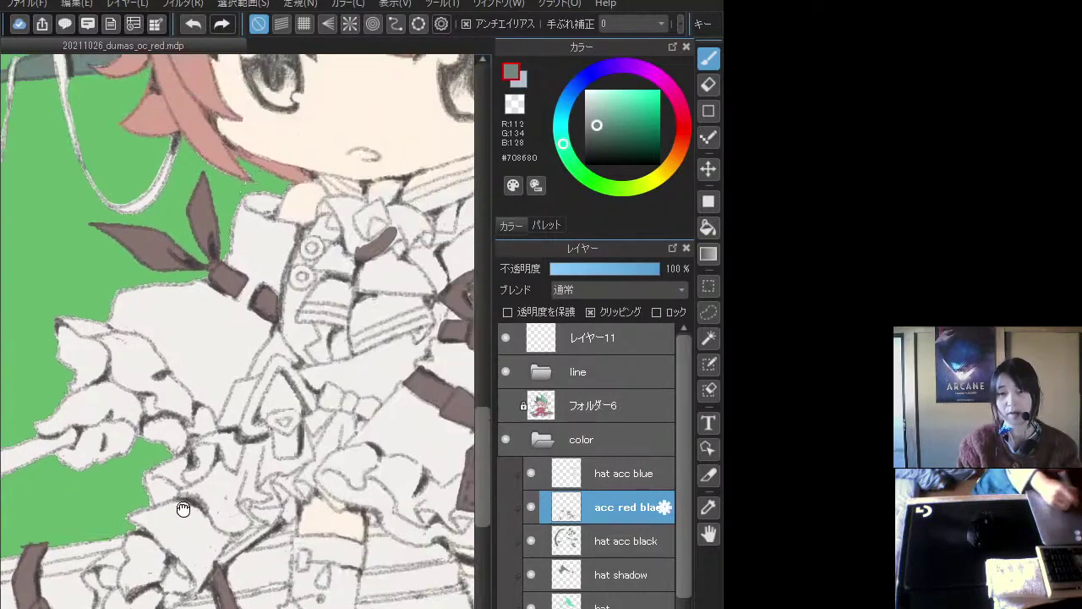
pyautogui.scroll(4, 313, 443)
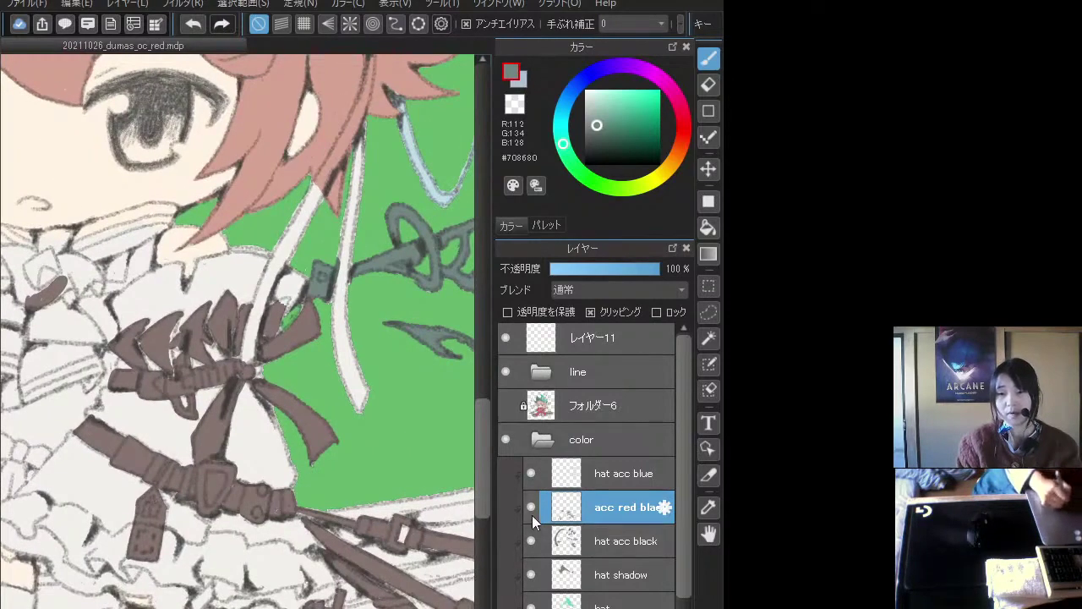
pyautogui.click(532, 508)
pyautogui.click(532, 507)
pyautogui.click(532, 541)
pyautogui.click(532, 543)
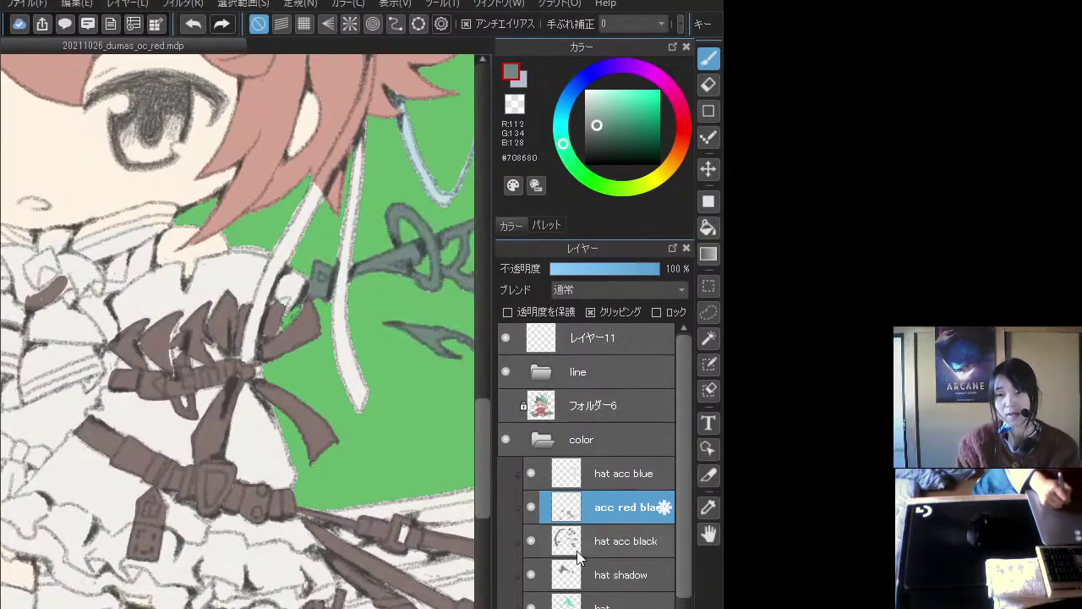
pyautogui.click(577, 550)
# - Paint the ornate staff in the character's hand grey-green, from the shaft to the spiked tip
pyautogui.scroll(-3, 378, 439)
pyautogui.scroll(3, 378, 439)
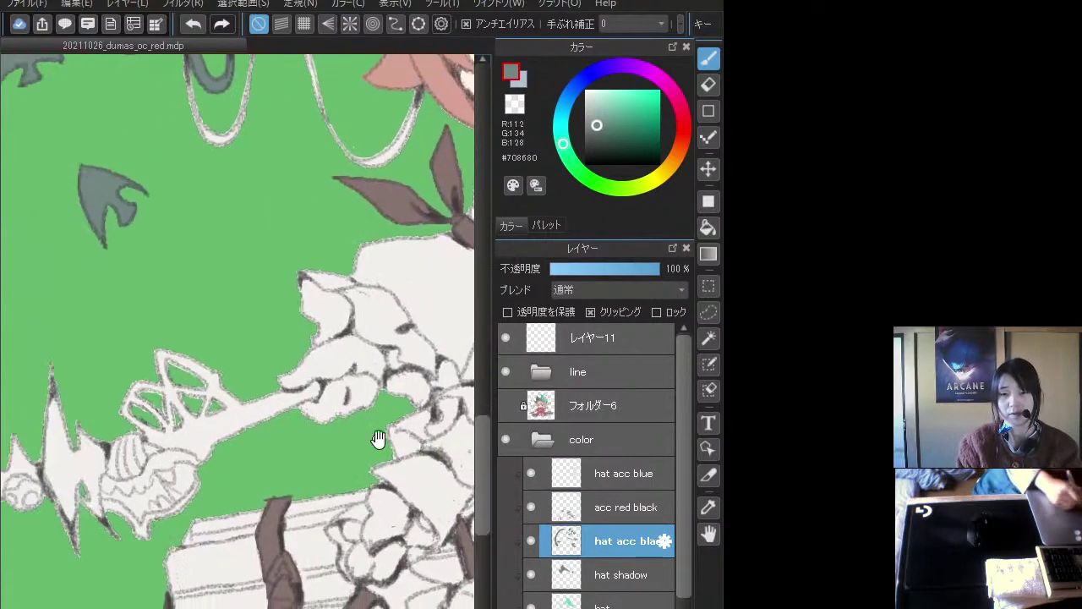
pyautogui.moveTo(282, 406)
pyautogui.mouseDown()
pyautogui.moveTo(318, 391)
pyautogui.moveTo(303, 382)
pyautogui.moveTo(358, 375)
pyautogui.moveTo(379, 393)
pyautogui.moveTo(377, 376)
pyautogui.moveTo(384, 383)
pyautogui.moveTo(336, 420)
pyautogui.moveTo(349, 392)
pyautogui.moveTo(330, 416)
pyautogui.moveTo(313, 360)
pyautogui.mouseUp()
pyautogui.moveTo(240, 360)
pyautogui.mouseDown()
pyautogui.moveTo(327, 409)
pyautogui.moveTo(327, 357)
pyautogui.moveTo(279, 395)
pyautogui.moveTo(251, 401)
pyautogui.moveTo(235, 387)
pyautogui.moveTo(339, 346)
pyautogui.moveTo(252, 517)
pyautogui.moveTo(192, 527)
pyautogui.moveTo(224, 447)
pyautogui.moveTo(209, 440)
pyautogui.moveTo(214, 405)
pyautogui.moveTo(188, 412)
pyautogui.moveTo(196, 373)
pyautogui.moveTo(167, 350)
pyautogui.moveTo(42, 520)
pyautogui.moveTo(8, 507)
pyautogui.mouseUp()
pyautogui.scroll(-5, 229, 433)
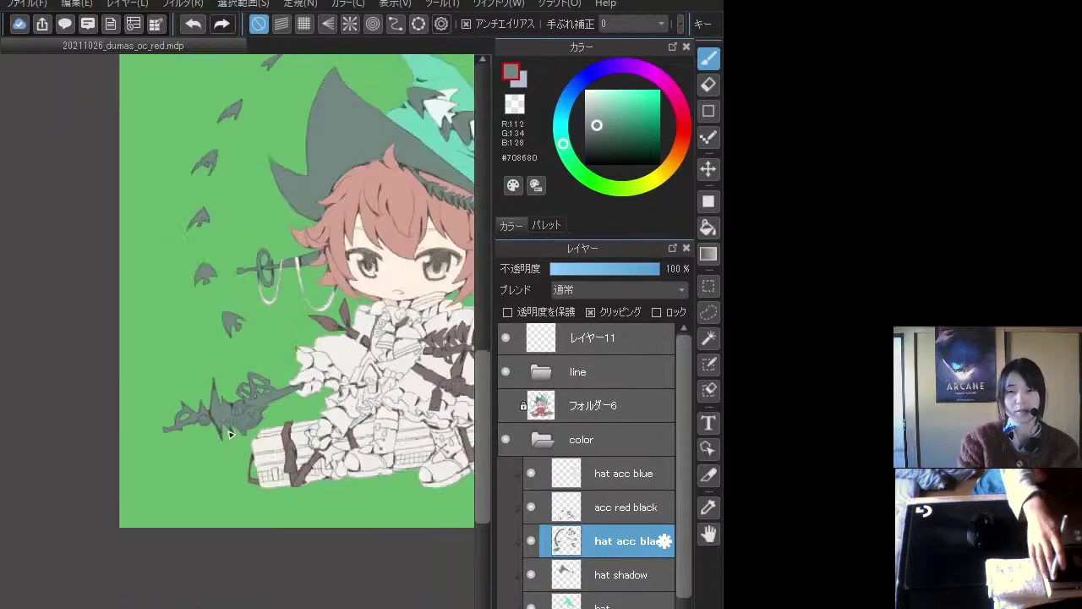
# - Sample the pale blue #BFDDE5 from the ribbon hanging beside the hair and make "hat acc blue" the active layer
pyautogui.moveTo(243, 469); pyautogui.dragTo(80, 541)
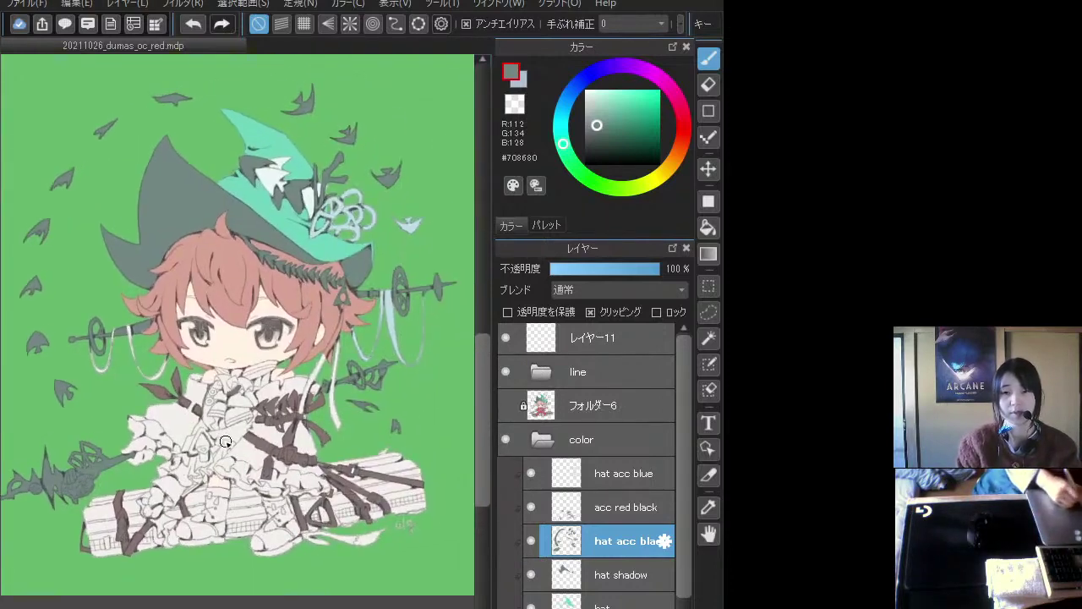
pyautogui.scroll(3, 238, 407)
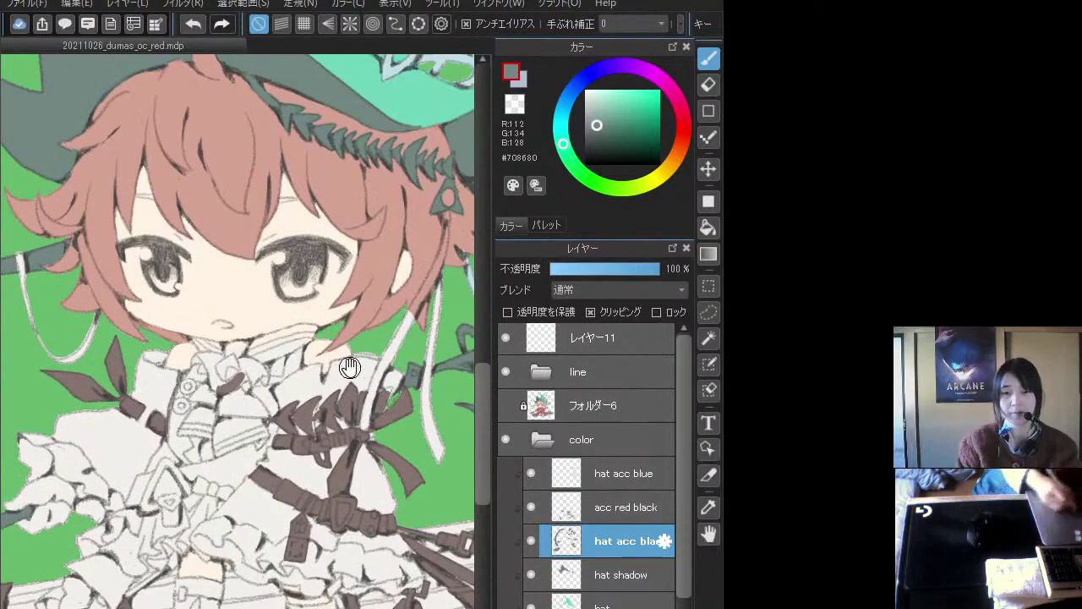
pyautogui.moveTo(127, 404); pyautogui.dragTo(83, 478)
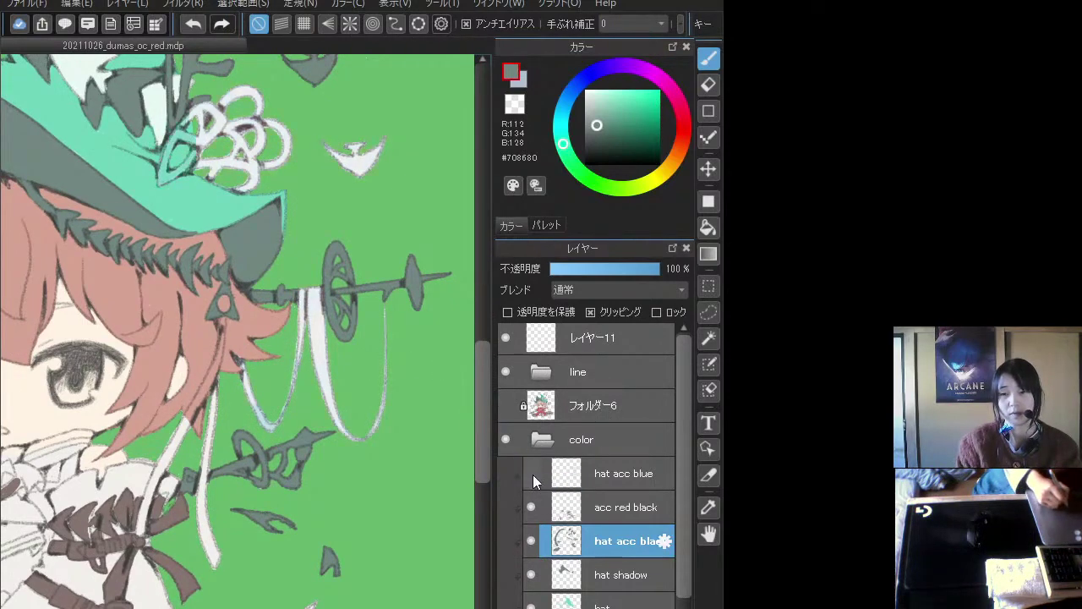
pyautogui.keyDown('alt'); pyautogui.click(318, 315); pyautogui.keyUp('alt')
pyautogui.scroll(-3, 318, 315)
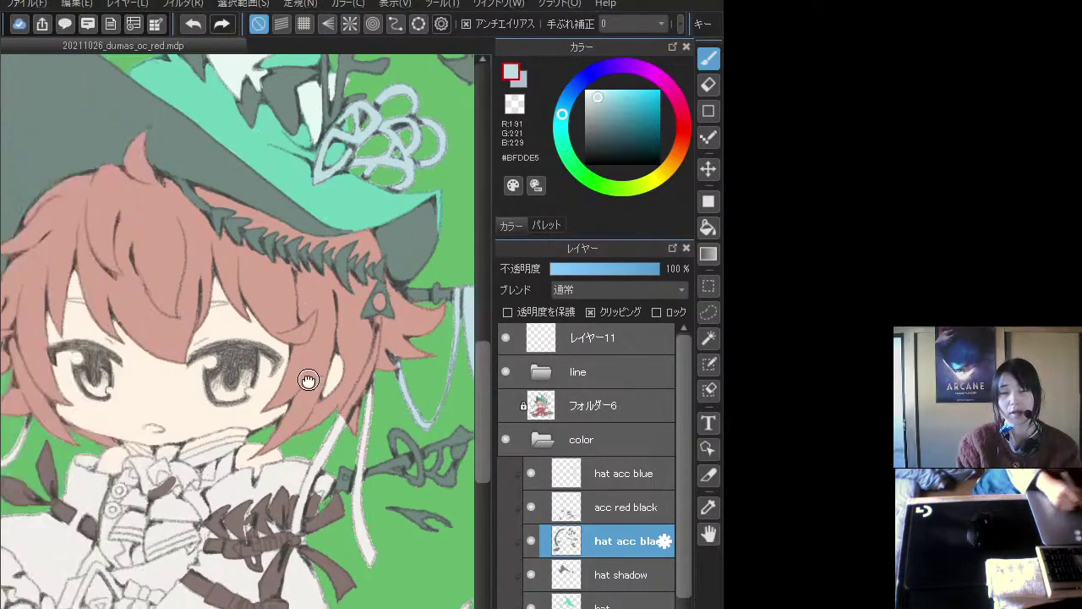
pyautogui.press('h')
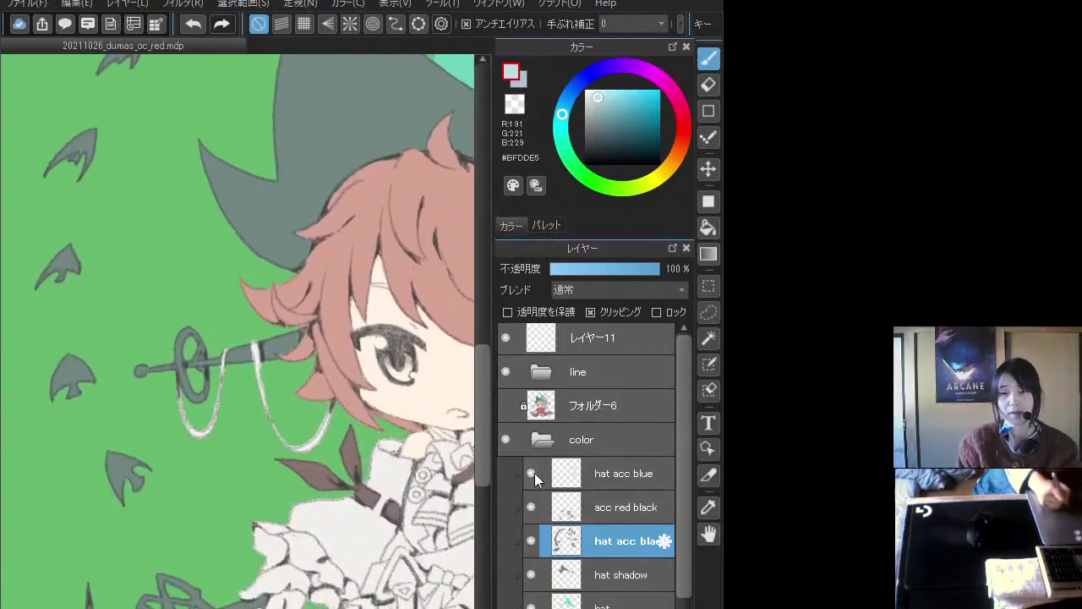
pyautogui.click(535, 479)
# - Paint the two thin looping strings hanging from the rod on the other side of the head pale blue
pyautogui.press('h')
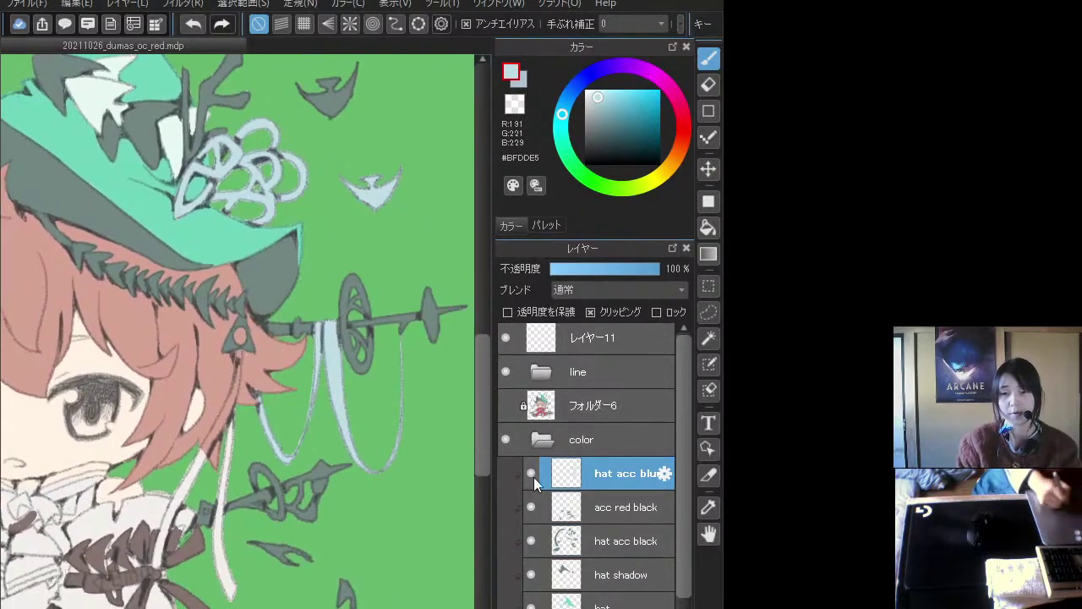
pyautogui.scroll(-2, 285, 429)
pyautogui.press('h')
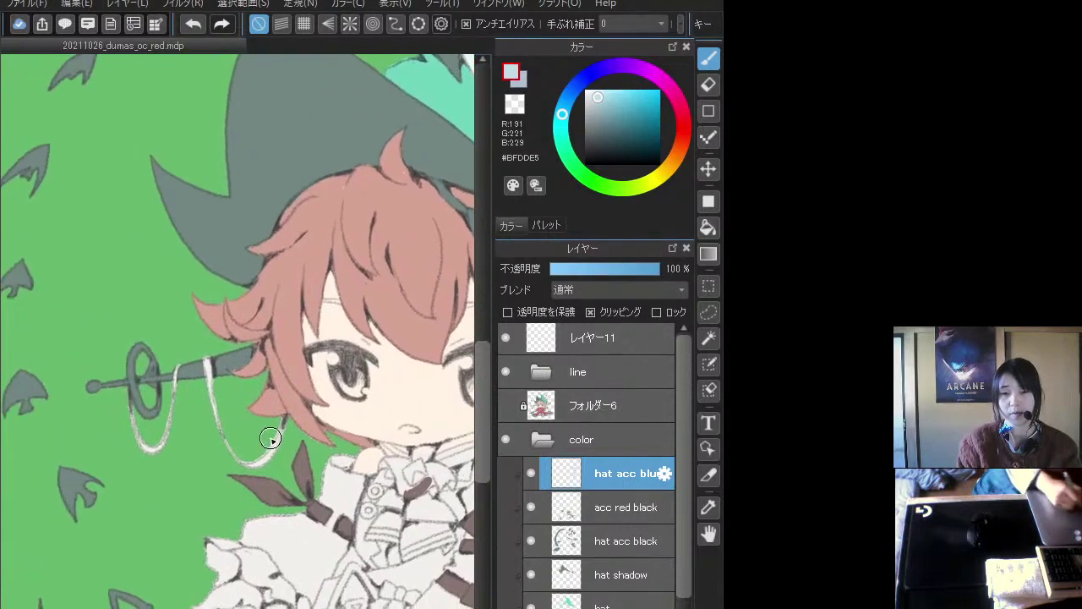
pyautogui.moveTo(285, 415)
pyautogui.mouseDown()
pyautogui.moveTo(251, 464)
pyautogui.moveTo(227, 440)
pyautogui.moveTo(203, 366)
pyautogui.mouseUp()
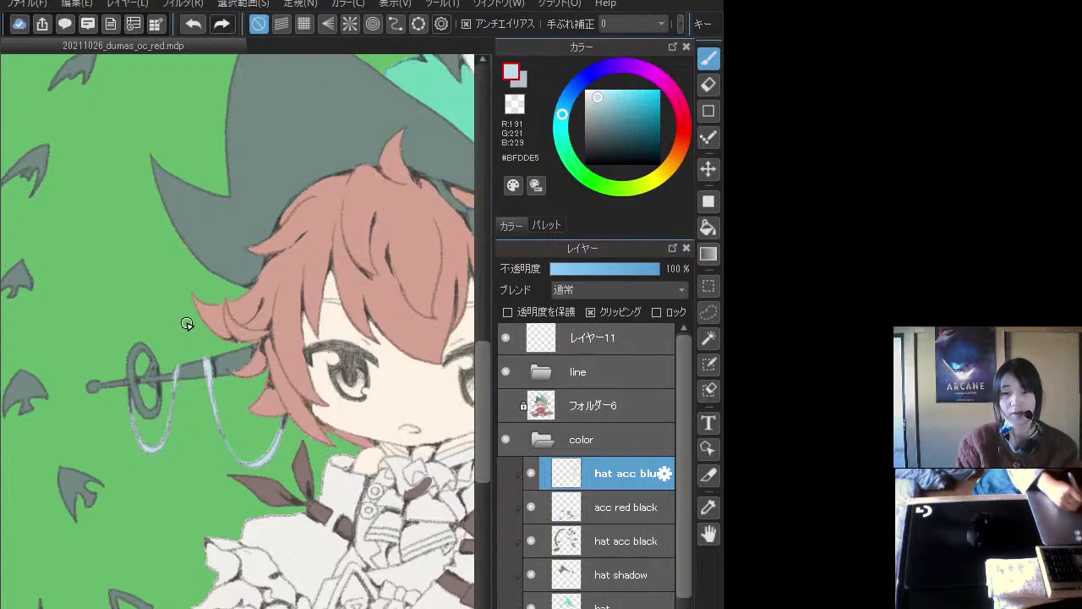
pyautogui.press('h')
pyautogui.moveTo(263, 414); pyautogui.dragTo(245, 389)
# - Toggle the "hat acc black" layer's visibility to check which hat ornaments it covers, and look over the hat's colouring
pyautogui.moveTo(181, 99); pyautogui.dragTo(365, 446)
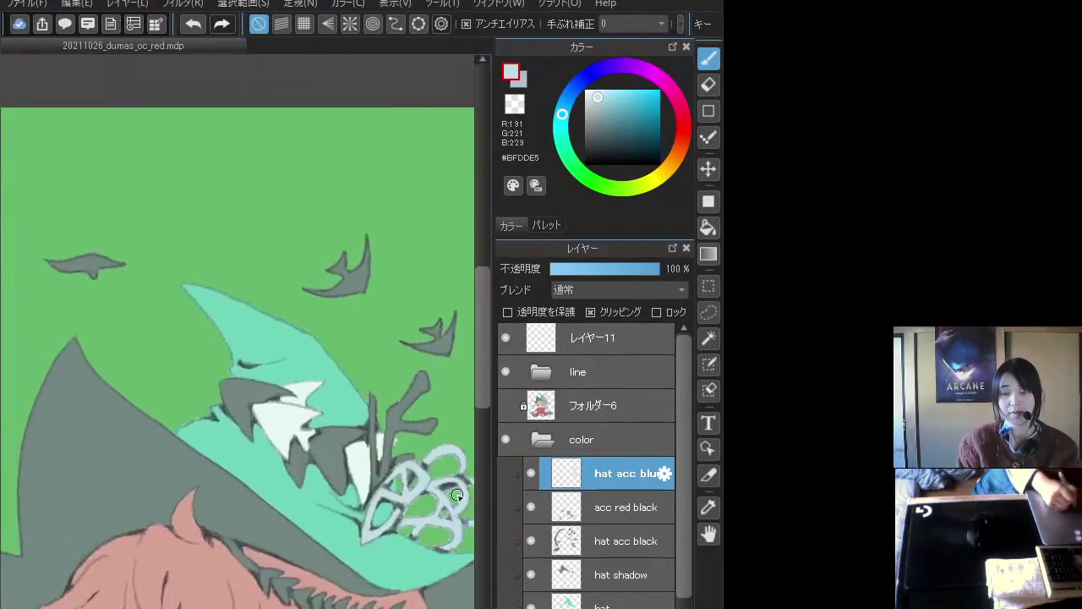
pyautogui.click(533, 542)
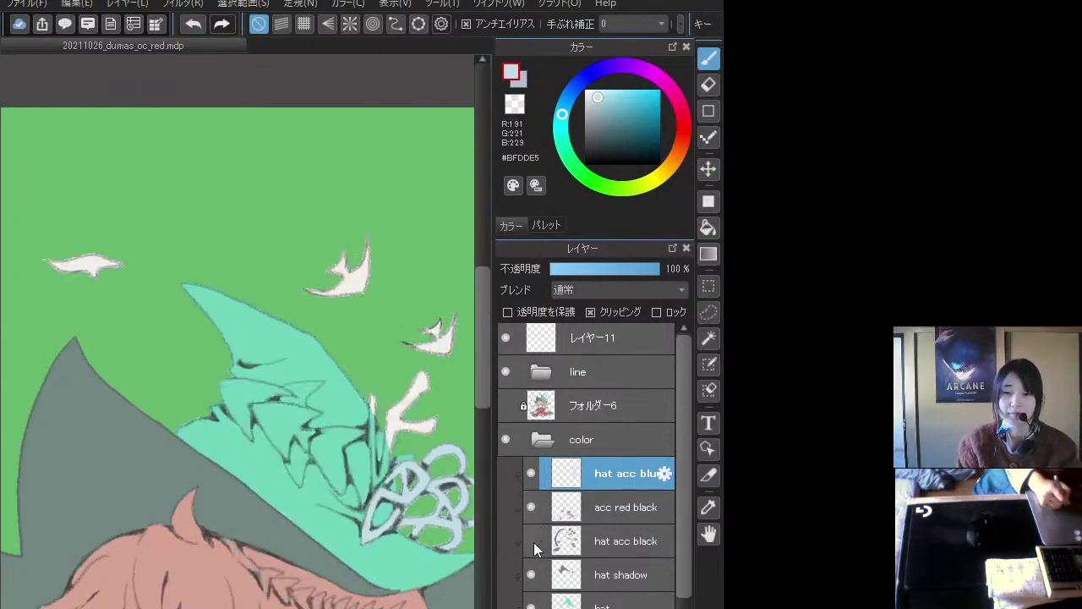
pyautogui.click(536, 543)
pyautogui.click(535, 542)
pyautogui.click(536, 542)
pyautogui.click(535, 540)
pyautogui.click(535, 538)
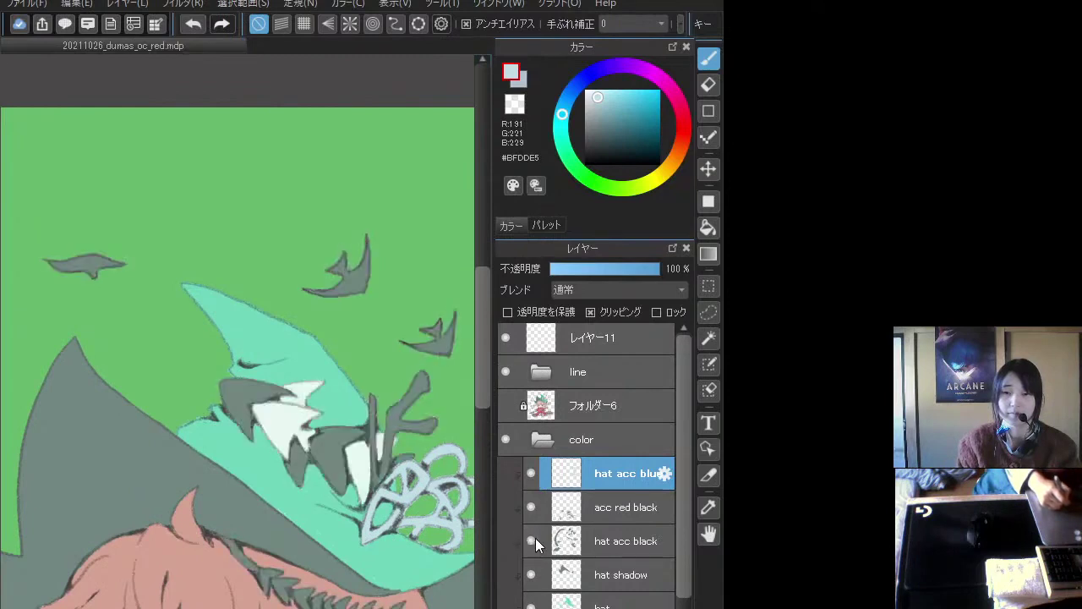
pyautogui.click(535, 537)
pyautogui.click(535, 536)
pyautogui.moveTo(405, 516); pyautogui.dragTo(284, 441)
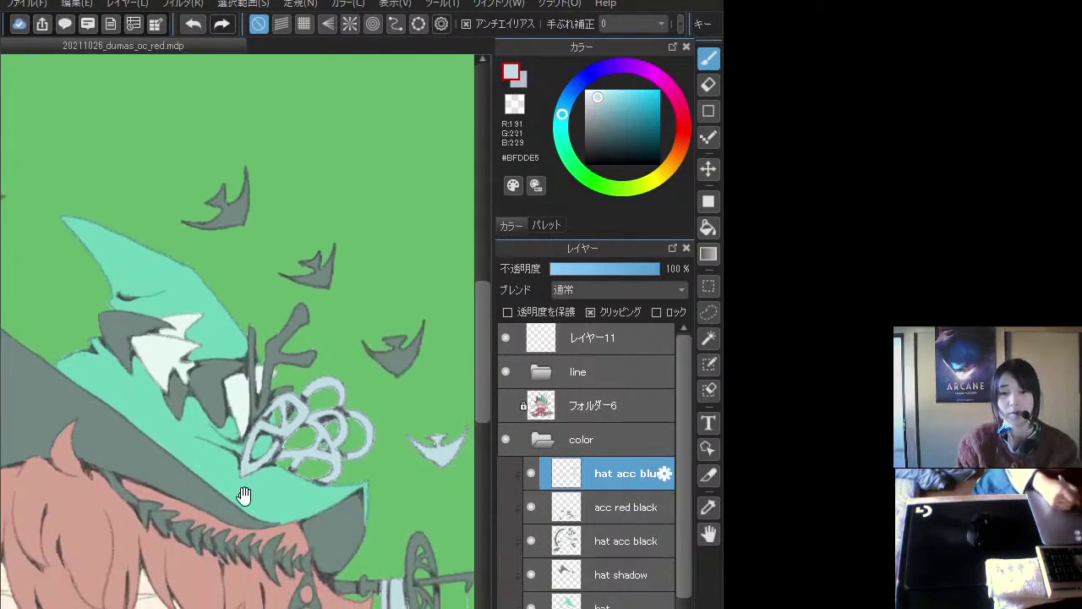
pyautogui.moveTo(244, 497); pyautogui.dragTo(304, 470)
pyautogui.scroll(-3, 278, 482)
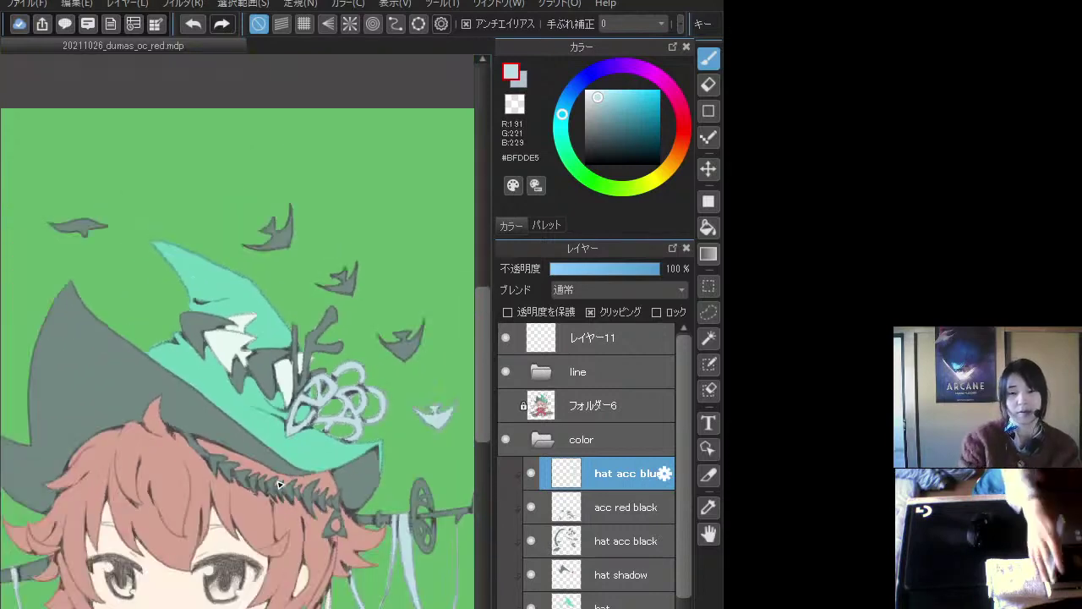
pyautogui.moveTo(272, 577); pyautogui.dragTo(296, 476)
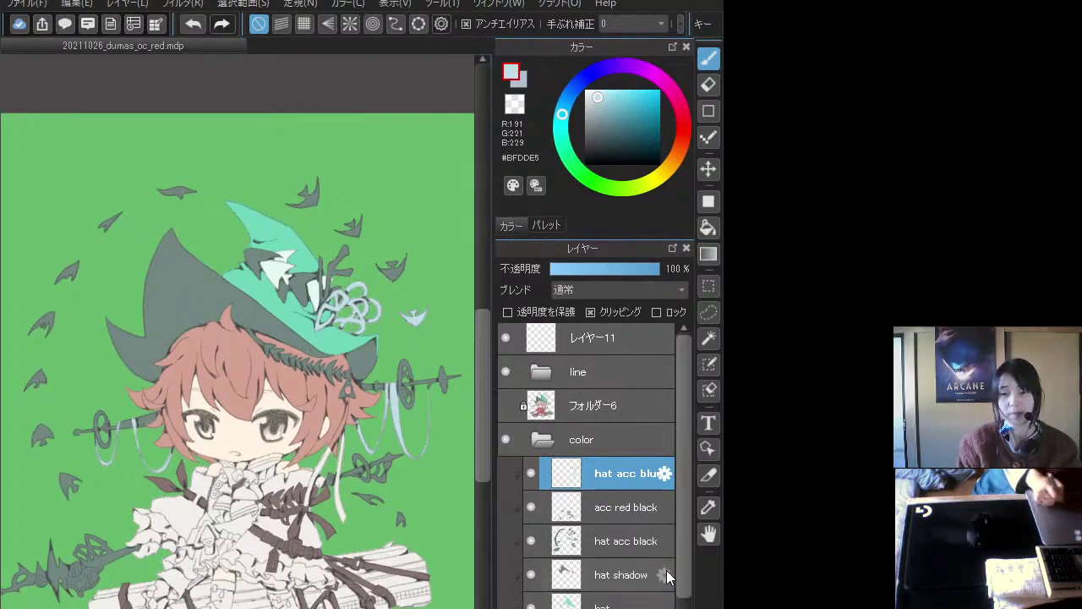
# - Sample the bright green #9BFF7F from the eye in the フォルダー6 reference, hide the reference again, and paint both irises
pyautogui.click(622, 606)
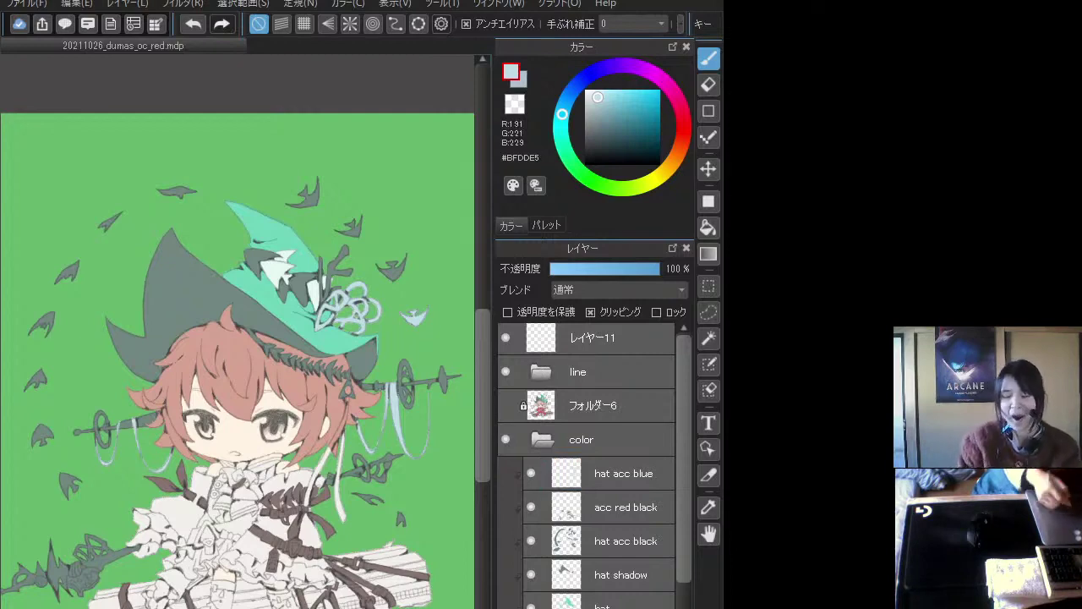
pyautogui.scroll(2, 245, 406)
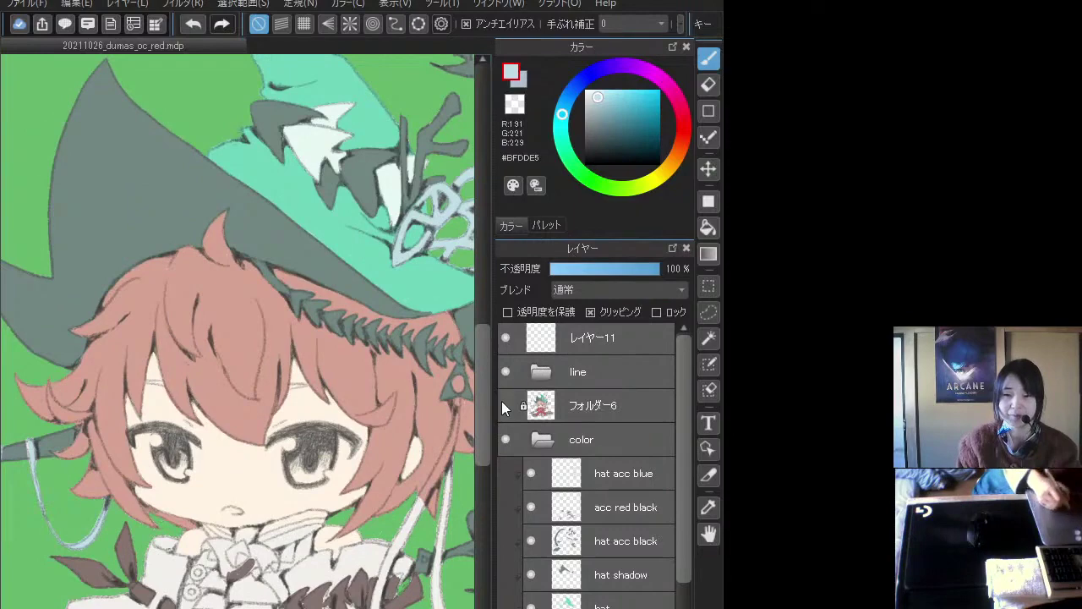
pyautogui.click(505, 406)
pyautogui.keyDown('alt'); pyautogui.click(301, 473); pyautogui.keyUp('alt')
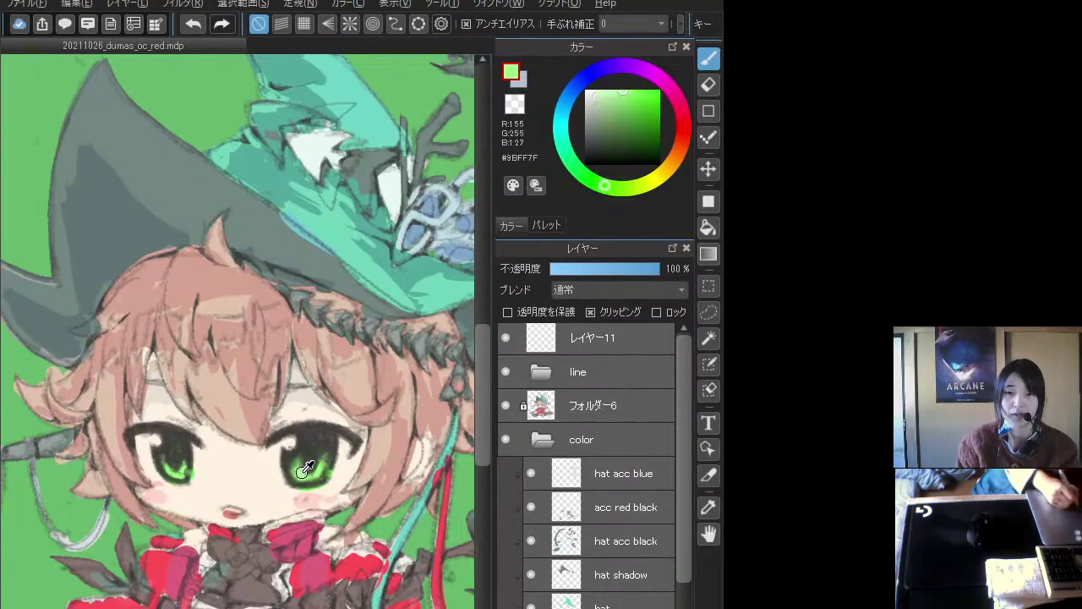
pyautogui.click(505, 406)
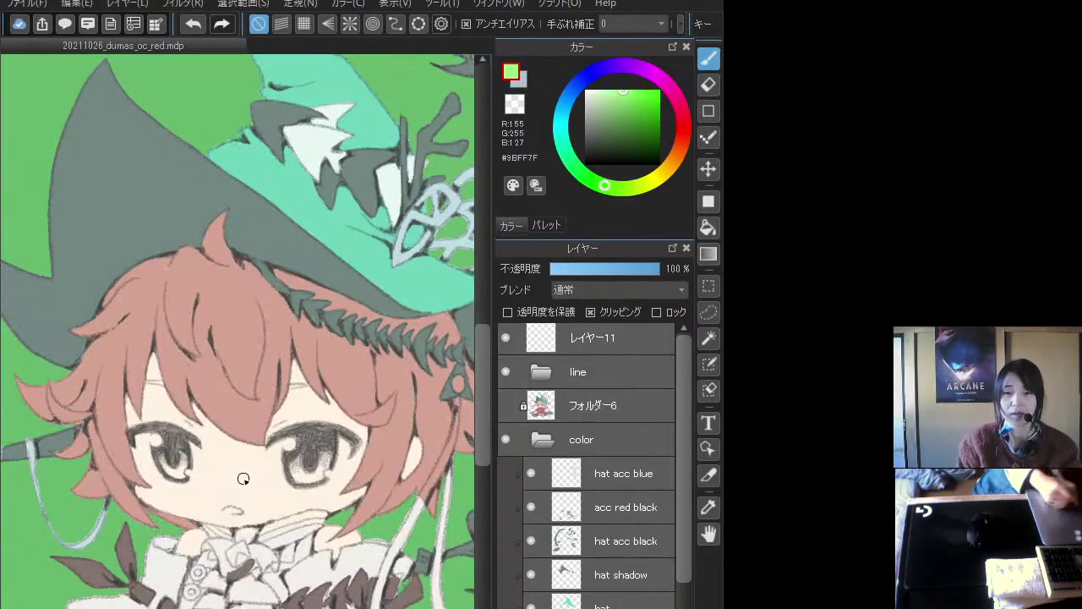
pyautogui.moveTo(174, 470)
pyautogui.mouseDown()
pyautogui.moveTo(166, 459)
pyautogui.moveTo(169, 438)
pyautogui.moveTo(153, 446)
pyautogui.moveTo(181, 439)
pyautogui.moveTo(191, 457)
pyautogui.moveTo(184, 478)
pyautogui.moveTo(190, 462)
pyautogui.moveTo(178, 478)
pyautogui.moveTo(164, 460)
pyautogui.moveTo(186, 474)
pyautogui.moveTo(171, 478)
pyautogui.moveTo(175, 466)
pyautogui.moveTo(189, 481)
pyautogui.moveTo(165, 469)
pyautogui.moveTo(180, 478)
pyautogui.moveTo(186, 486)
pyautogui.mouseUp()
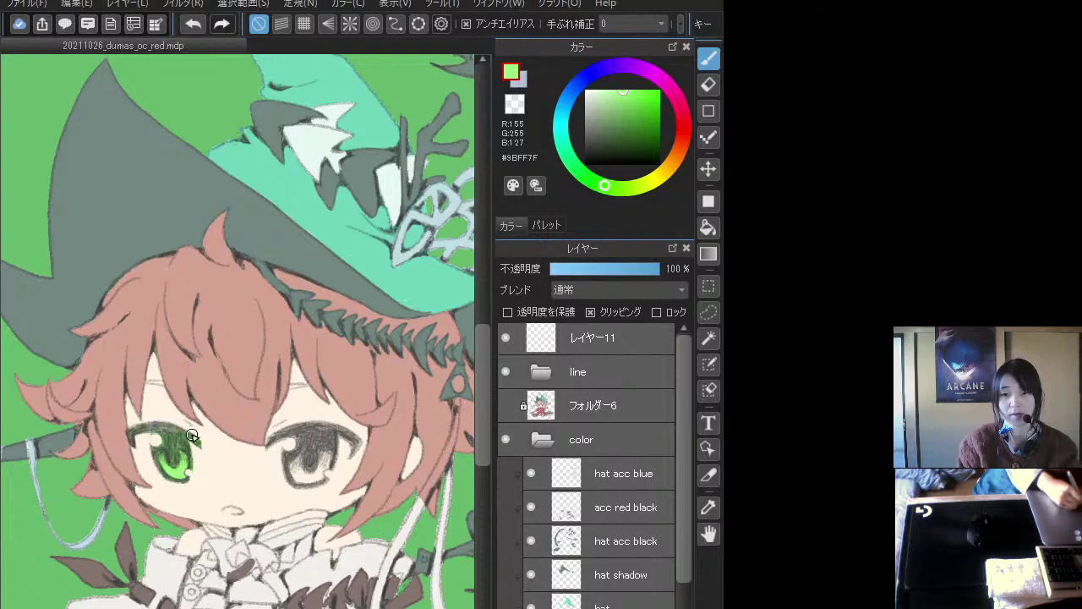
pyautogui.moveTo(292, 450)
pyautogui.mouseDown()
pyautogui.moveTo(287, 457)
pyautogui.moveTo(307, 479)
pyautogui.moveTo(324, 474)
pyautogui.moveTo(328, 465)
pyautogui.moveTo(301, 461)
pyautogui.moveTo(309, 431)
pyautogui.moveTo(302, 437)
pyautogui.moveTo(332, 436)
pyautogui.moveTo(326, 469)
pyautogui.moveTo(328, 428)
pyautogui.moveTo(322, 446)
pyautogui.moveTo(287, 443)
pyautogui.mouseUp()
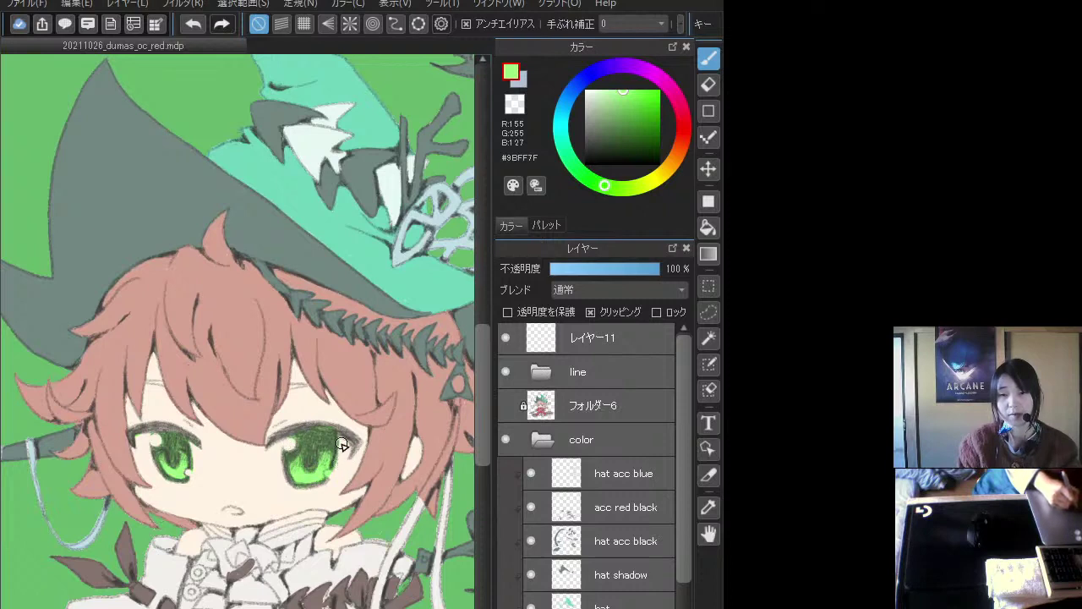
pyautogui.moveTo(327, 487)
pyautogui.mouseDown()
pyautogui.moveTo(279, 483)
pyautogui.moveTo(314, 496)
pyautogui.moveTo(297, 490)
pyautogui.moveTo(326, 483)
pyautogui.moveTo(312, 489)
pyautogui.mouseUp()
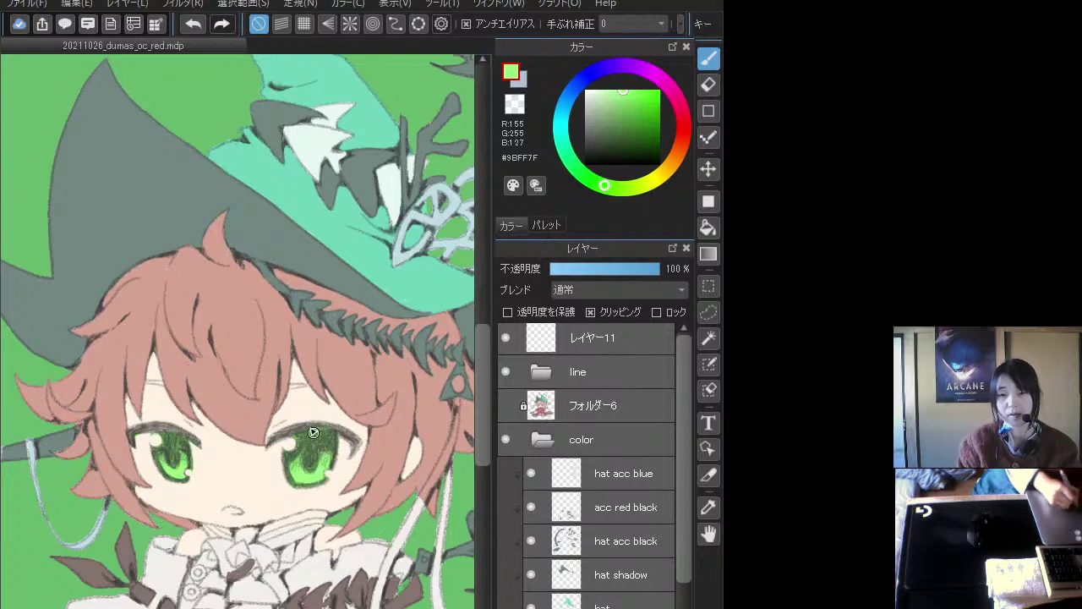
# - Sample the hair colour #D7A393 and paint both eyebrows with it
pyautogui.keyDown('alt'); pyautogui.click(349, 353); pyautogui.keyUp('alt')
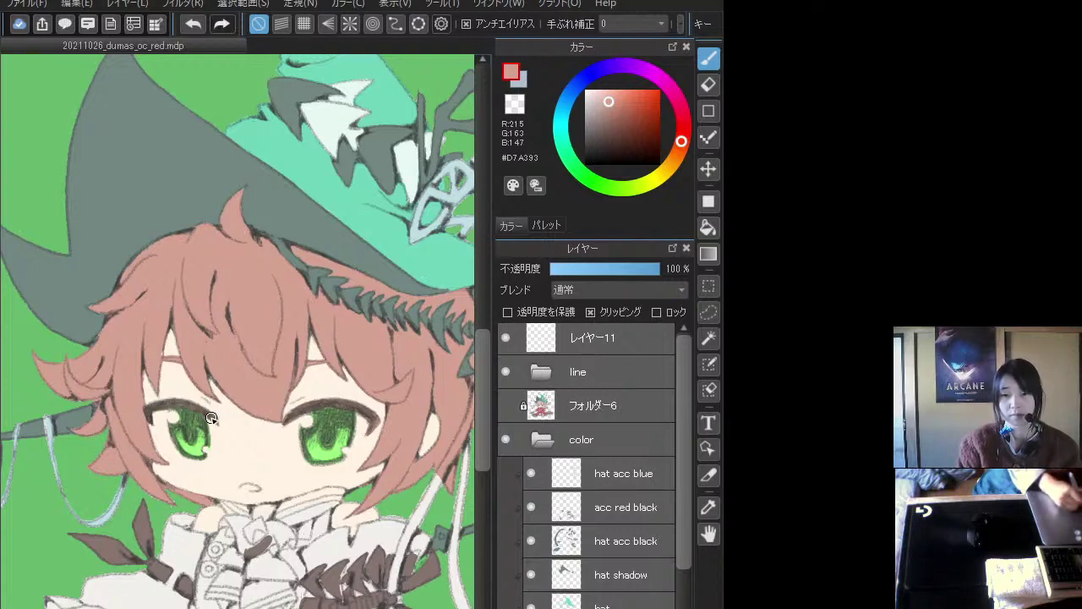
pyautogui.scroll(-3, 243, 399)
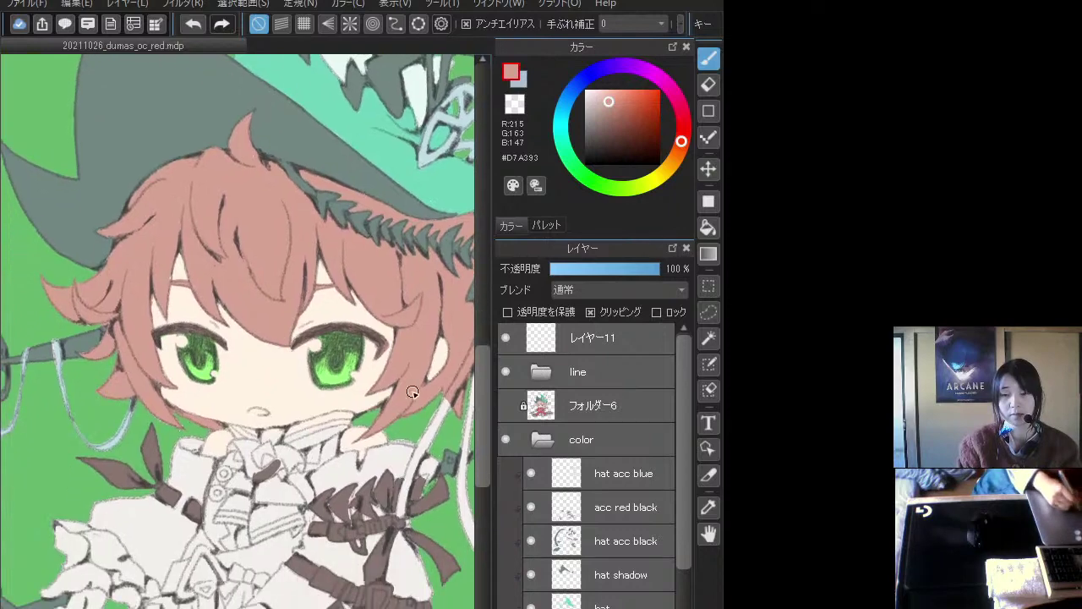
pyautogui.scroll(-2, 683, 530)
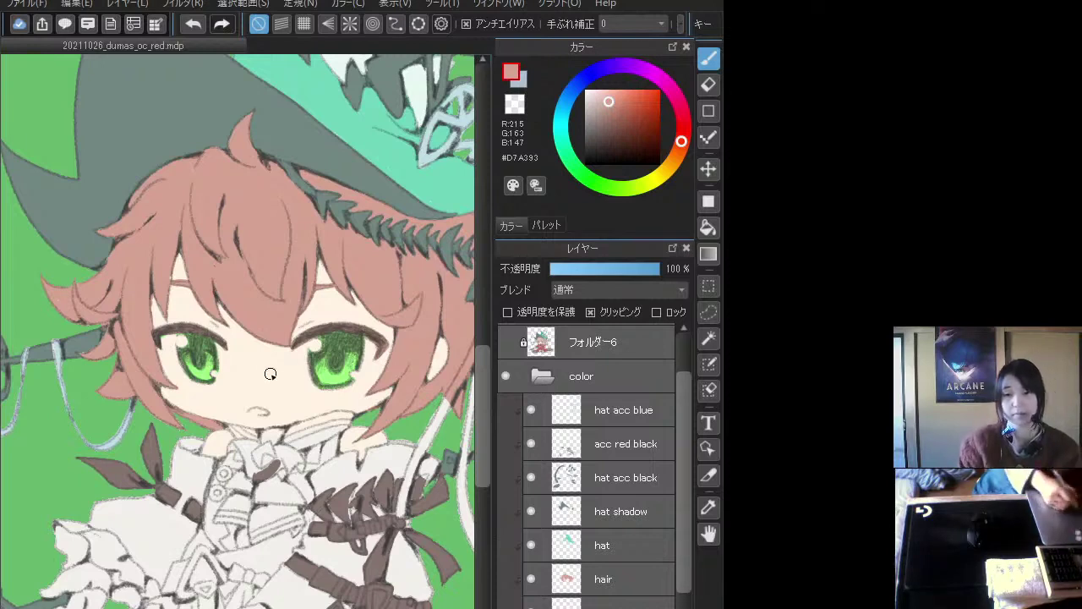
# - Paint the mouth orange-red, adjusting the tone until it is #DD8B72
pyautogui.moveTo(611, 94); pyautogui.dragTo(626, 90)
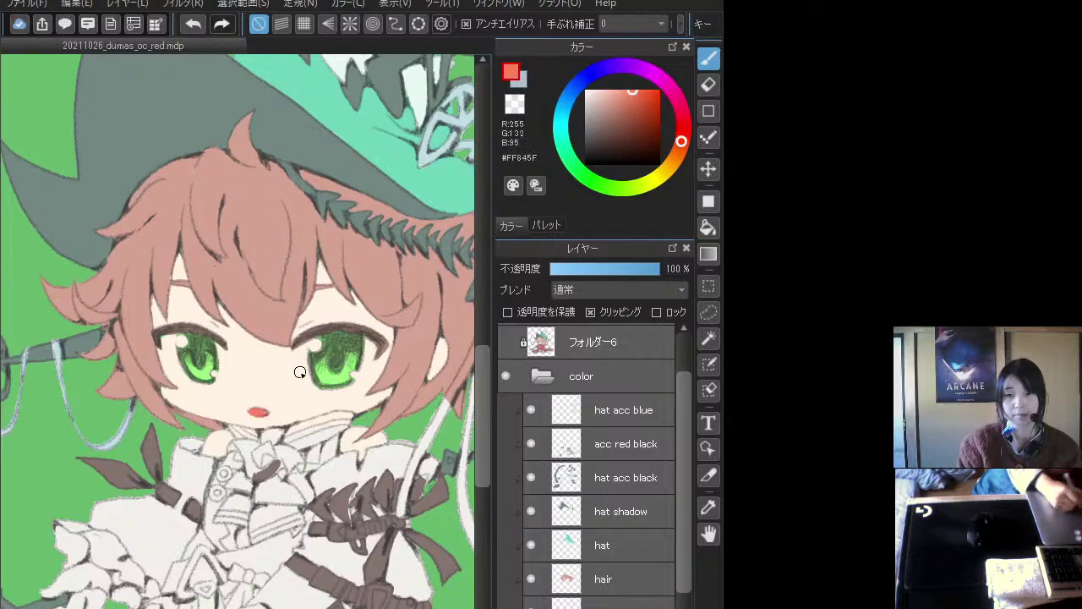
pyautogui.moveTo(609, 94); pyautogui.dragTo(617, 106)
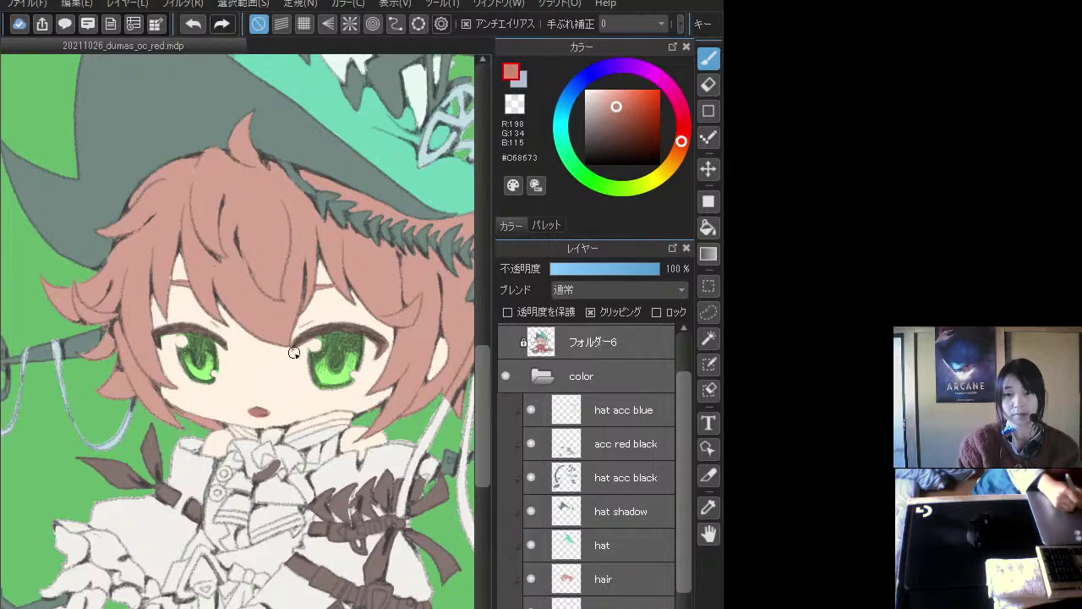
pyautogui.moveTo(621, 110); pyautogui.dragTo(618, 108)
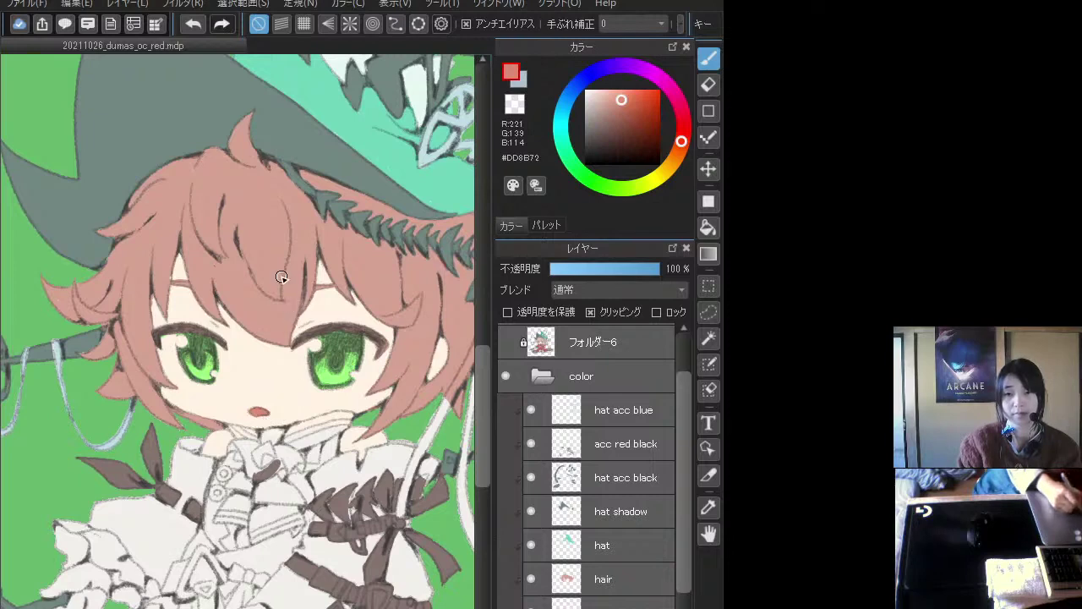
# - On the "acc red black" layer, sample the brown #867470 from the arm ribbon and paint the collar band around the neck
pyautogui.scroll(-3, 244, 409)
pyautogui.hscroll(-2, 245, 408)
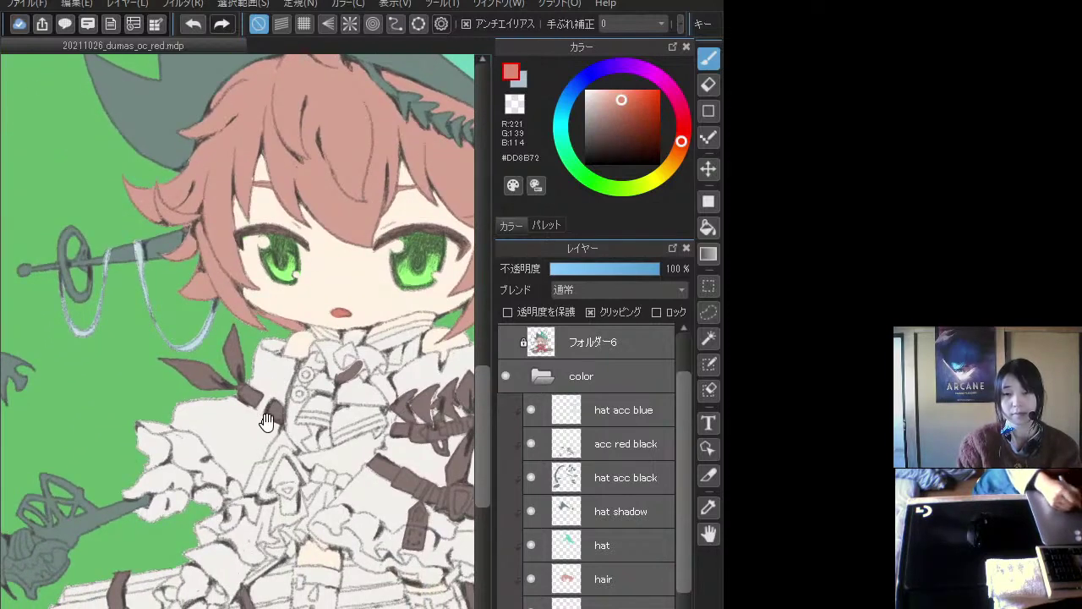
pyautogui.moveTo(297, 431); pyautogui.dragTo(224, 438)
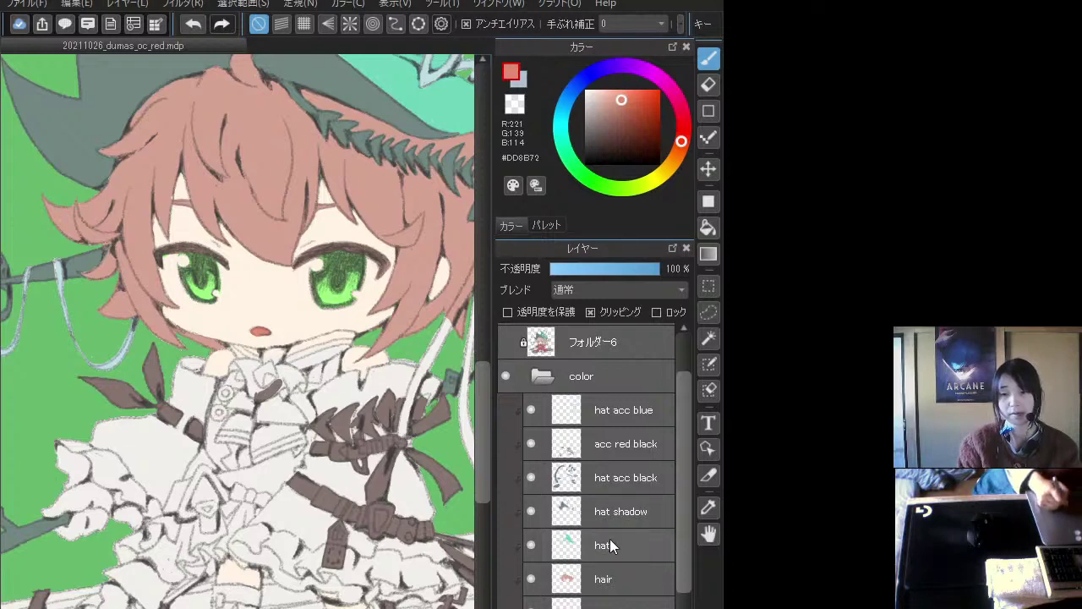
pyautogui.click(598, 446)
pyautogui.doubleClick(530, 441)
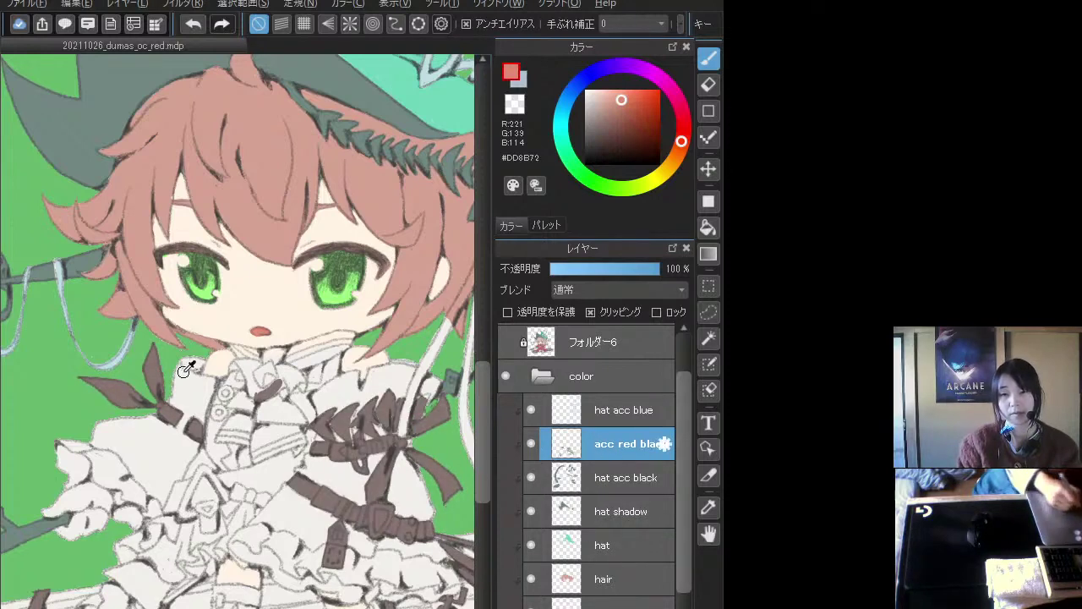
pyautogui.keyDown('alt'); pyautogui.click(157, 362); pyautogui.keyUp('alt')
pyautogui.scroll(1, 255, 361)
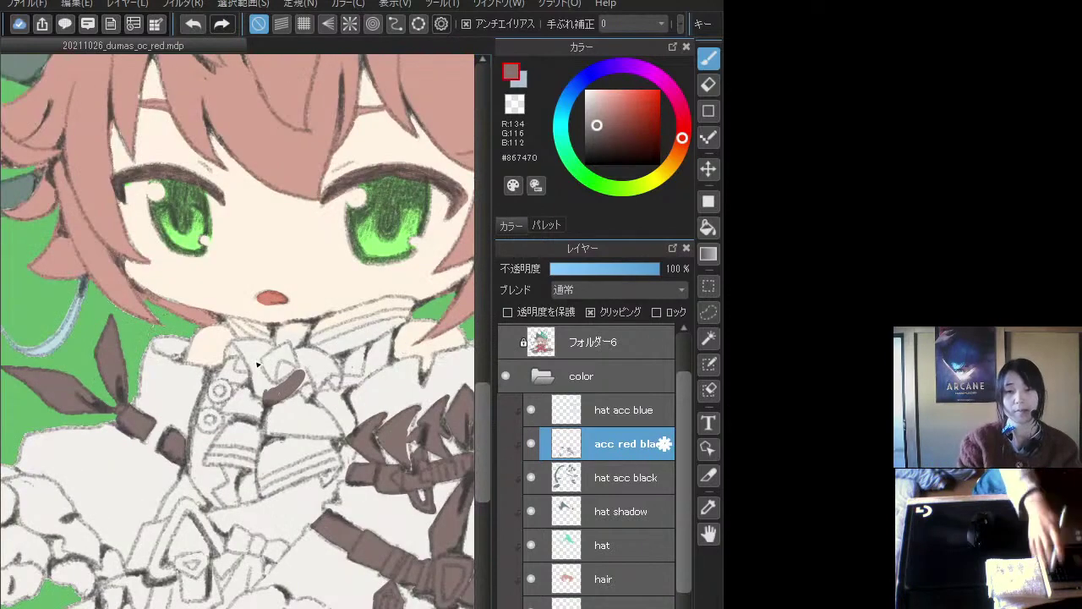
pyautogui.scroll(1, 257, 338)
pyautogui.moveTo(210, 359)
pyautogui.mouseDown()
pyautogui.moveTo(200, 350)
pyautogui.moveTo(232, 355)
pyautogui.moveTo(200, 350)
pyautogui.moveTo(244, 370)
pyautogui.moveTo(271, 353)
pyautogui.moveTo(321, 356)
pyautogui.moveTo(321, 370)
pyautogui.moveTo(288, 382)
pyautogui.moveTo(363, 355)
pyautogui.moveTo(385, 333)
pyautogui.moveTo(295, 350)
pyautogui.moveTo(388, 331)
pyautogui.moveTo(363, 321)
pyautogui.moveTo(403, 315)
pyautogui.moveTo(356, 327)
pyautogui.moveTo(381, 332)
pyautogui.moveTo(358, 333)
pyautogui.moveTo(381, 329)
pyautogui.moveTo(329, 371)
pyautogui.moveTo(251, 392)
pyautogui.moveTo(246, 410)
pyautogui.moveTo(242, 378)
pyautogui.moveTo(237, 386)
pyautogui.moveTo(200, 362)
pyautogui.mouseUp()
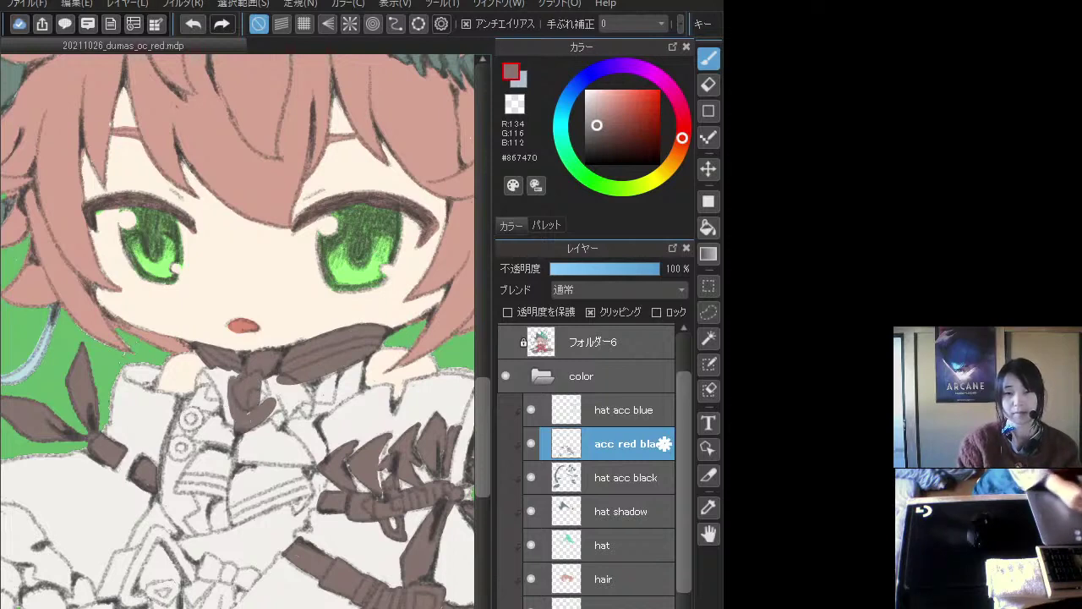
# - Paint the cravat's knot and its tiered ruffles down the chest with the same brown
pyautogui.moveTo(227, 400)
pyautogui.mouseDown()
pyautogui.moveTo(198, 381)
pyautogui.moveTo(224, 375)
pyautogui.moveTo(210, 379)
pyautogui.moveTo(235, 385)
pyautogui.moveTo(239, 372)
pyautogui.moveTo(196, 380)
pyautogui.moveTo(231, 365)
pyautogui.mouseUp()
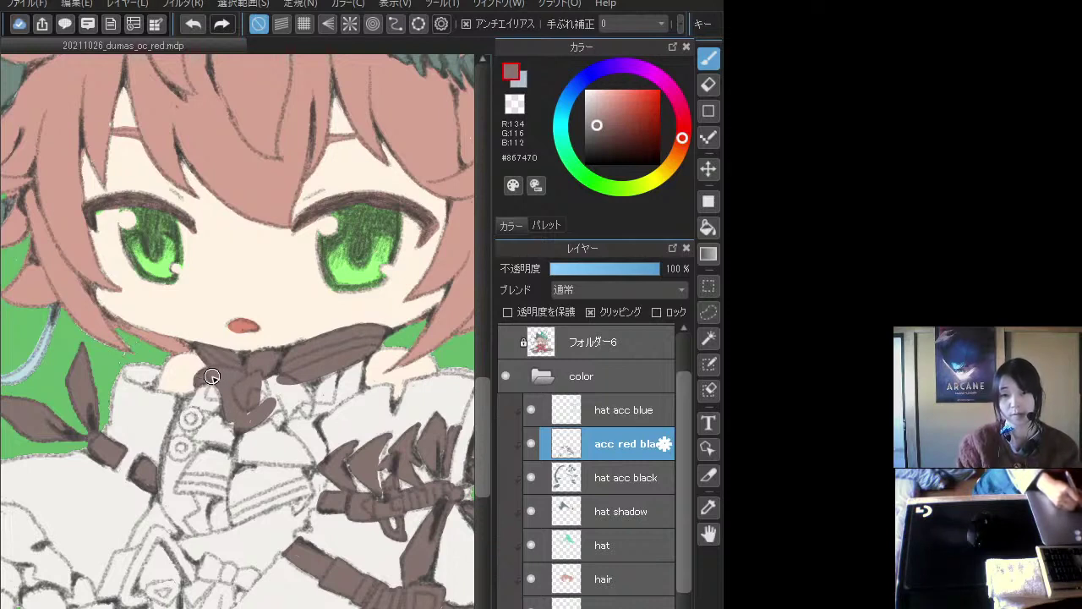
pyautogui.moveTo(254, 407)
pyautogui.mouseDown()
pyautogui.moveTo(282, 381)
pyautogui.moveTo(271, 427)
pyautogui.moveTo(300, 397)
pyautogui.moveTo(305, 408)
pyautogui.moveTo(301, 385)
pyautogui.moveTo(308, 415)
pyautogui.moveTo(299, 379)
pyautogui.moveTo(308, 404)
pyautogui.moveTo(305, 392)
pyautogui.moveTo(283, 416)
pyautogui.moveTo(273, 407)
pyautogui.moveTo(240, 463)
pyautogui.moveTo(264, 429)
pyautogui.moveTo(289, 453)
pyautogui.moveTo(284, 431)
pyautogui.moveTo(296, 463)
pyautogui.mouseUp()
pyautogui.moveTo(272, 455)
pyautogui.mouseDown()
pyautogui.moveTo(236, 480)
pyautogui.moveTo(235, 521)
pyautogui.moveTo(269, 496)
pyautogui.moveTo(243, 516)
pyautogui.moveTo(307, 496)
pyautogui.moveTo(291, 499)
pyautogui.moveTo(296, 510)
pyautogui.moveTo(299, 470)
pyautogui.moveTo(310, 490)
pyautogui.moveTo(270, 470)
pyautogui.moveTo(234, 513)
pyautogui.moveTo(246, 472)
pyautogui.moveTo(280, 442)
pyautogui.moveTo(358, 473)
pyautogui.moveTo(345, 463)
pyautogui.moveTo(355, 452)
pyautogui.moveTo(338, 462)
pyautogui.moveTo(383, 473)
pyautogui.moveTo(381, 498)
pyautogui.moveTo(374, 466)
pyautogui.moveTo(380, 447)
pyautogui.moveTo(376, 471)
pyautogui.moveTo(381, 452)
pyautogui.moveTo(393, 471)
pyautogui.moveTo(396, 428)
pyautogui.moveTo(435, 462)
pyautogui.mouseUp()
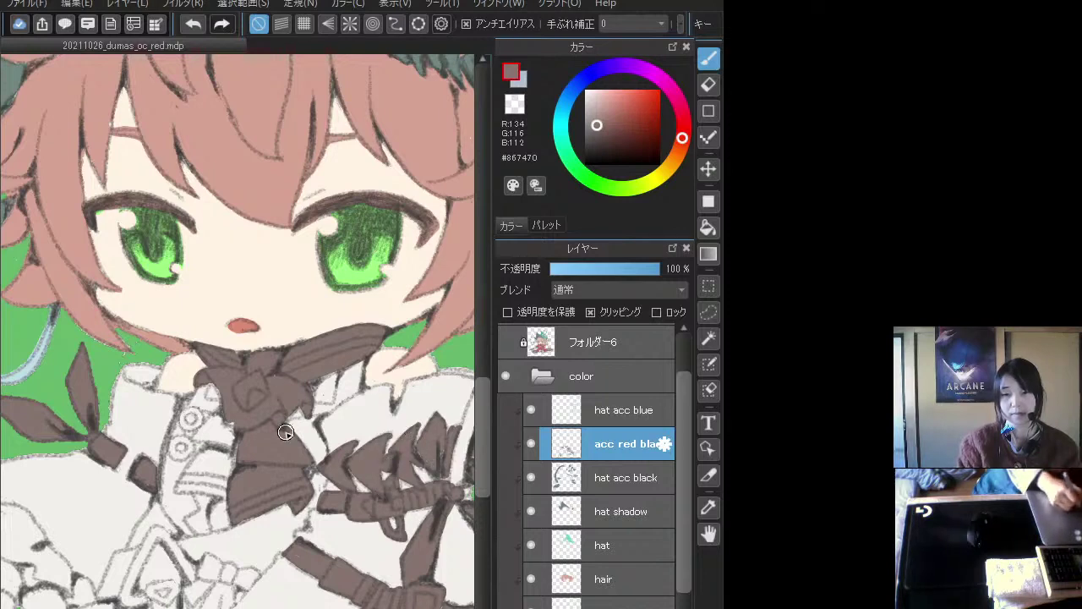
pyautogui.moveTo(228, 424)
pyautogui.mouseDown()
pyautogui.moveTo(201, 433)
pyautogui.moveTo(212, 417)
pyautogui.moveTo(196, 436)
pyautogui.moveTo(235, 447)
pyautogui.moveTo(232, 457)
pyautogui.moveTo(197, 460)
pyautogui.moveTo(178, 486)
pyautogui.moveTo(231, 496)
pyautogui.moveTo(204, 474)
pyautogui.moveTo(214, 459)
pyautogui.moveTo(230, 475)
pyautogui.moveTo(216, 468)
pyautogui.moveTo(230, 448)
pyautogui.moveTo(208, 423)
pyautogui.moveTo(224, 458)
pyautogui.moveTo(180, 477)
pyautogui.moveTo(206, 452)
pyautogui.moveTo(175, 487)
pyautogui.moveTo(197, 487)
pyautogui.moveTo(170, 472)
pyautogui.moveTo(190, 490)
pyautogui.mouseUp()
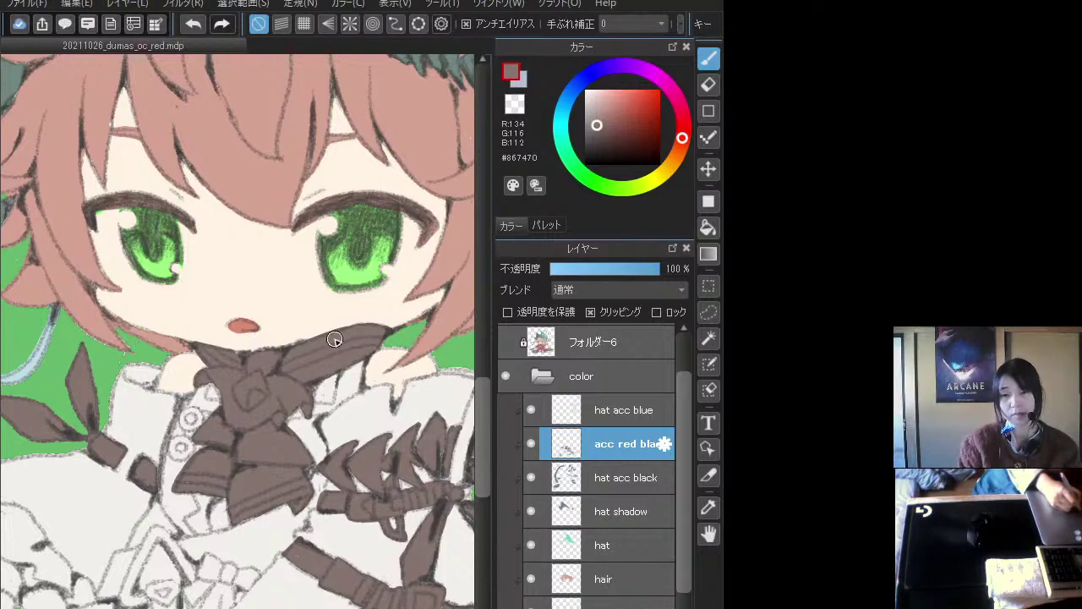
# - Sample the skin colour #FFF3E3 and touch up the skin around the collar on the layer below "mouse"
pyautogui.keyDown('alt'); pyautogui.click(385, 366); pyautogui.keyUp('alt')
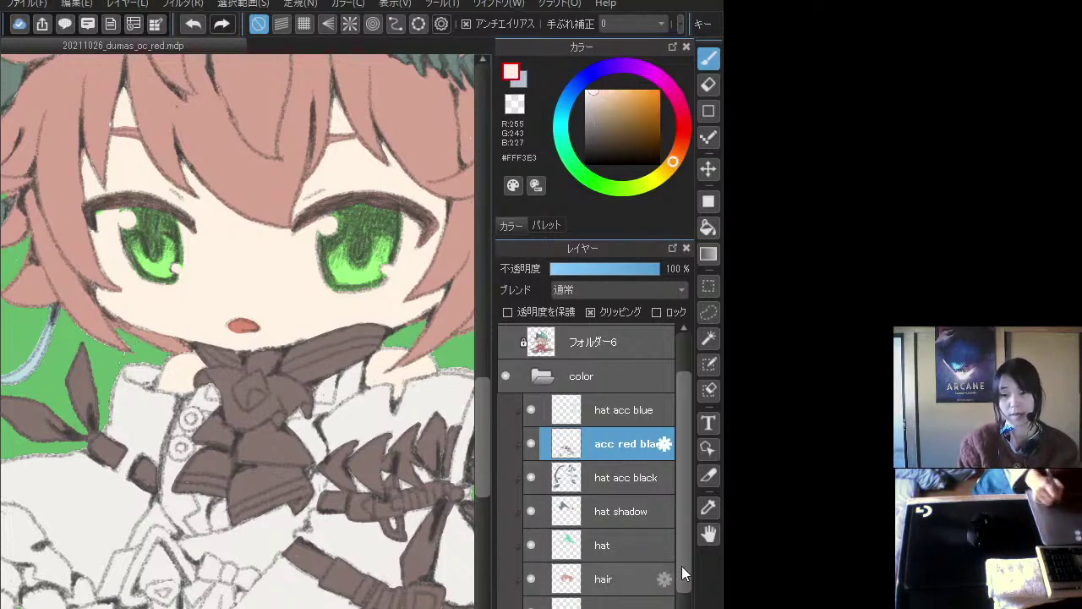
pyautogui.scroll(-3, 503, 546)
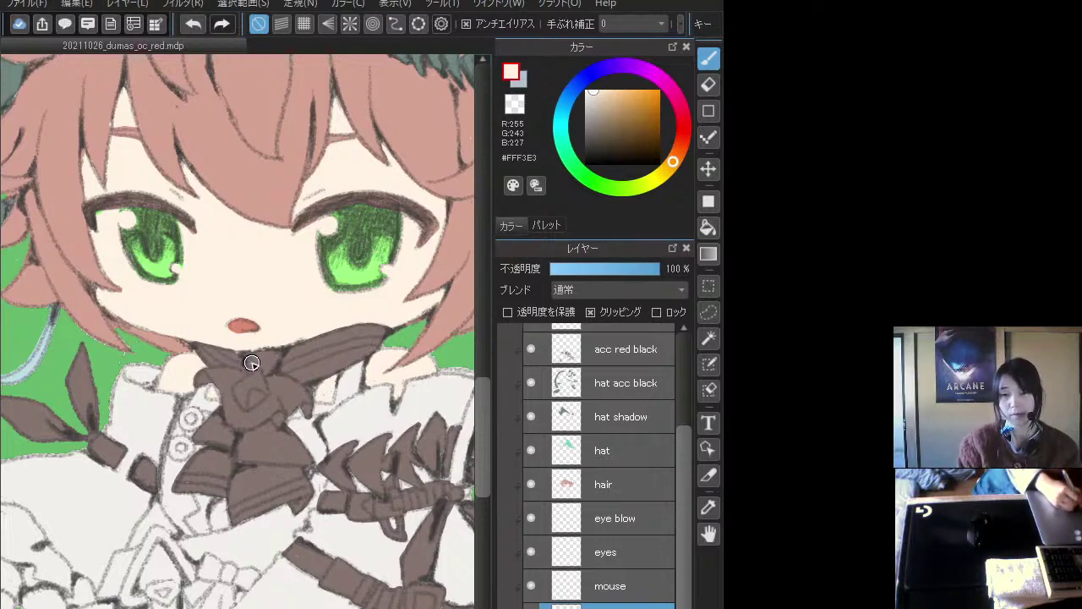
pyautogui.moveTo(250, 363); pyautogui.dragTo(293, 294)
# - Resample the brown #867470, check the "acc red black" layer's coverage, and paint the triangular buckle and pouch at the waist on it
pyautogui.keyDown('alt'); pyautogui.click(333, 369); pyautogui.keyUp('alt')
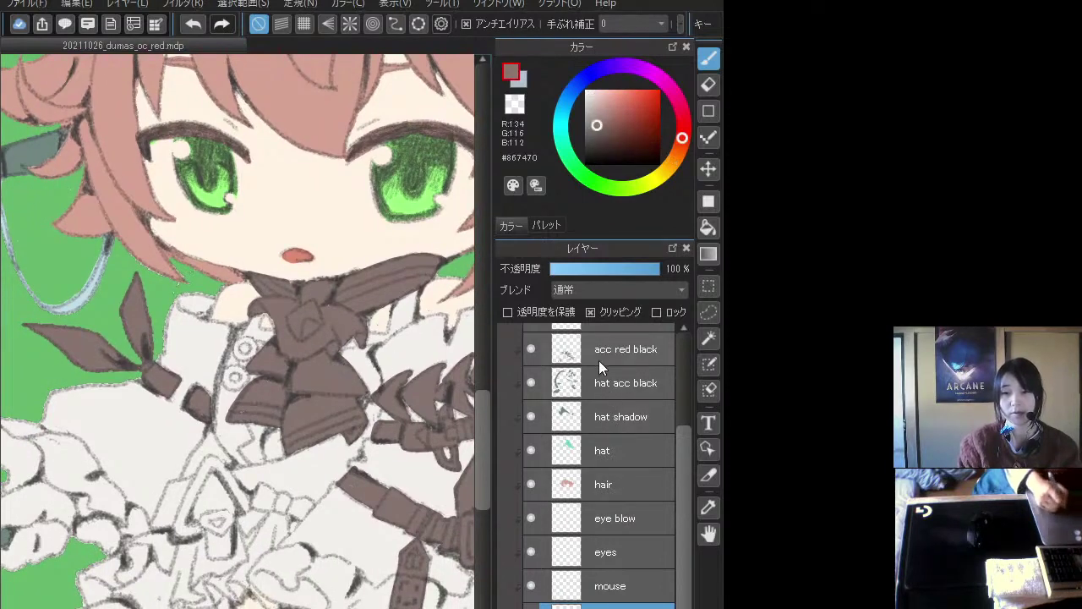
pyautogui.scroll(2, 687, 471)
pyautogui.click(581, 416)
pyautogui.click(532, 417)
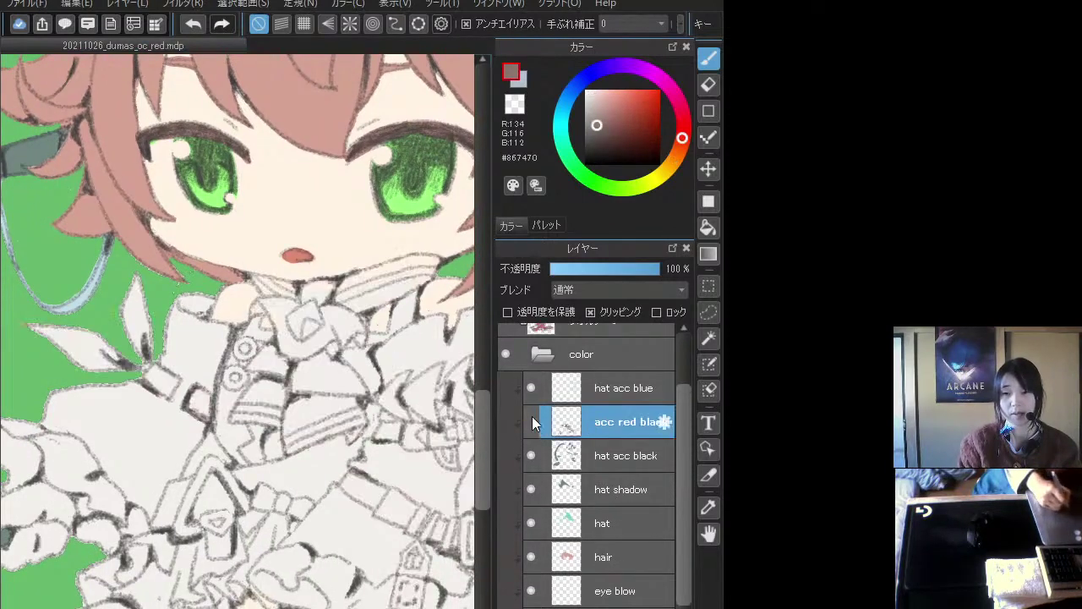
pyautogui.click(531, 415)
pyautogui.moveTo(212, 483)
pyautogui.mouseDown()
pyautogui.moveTo(194, 518)
pyautogui.moveTo(213, 535)
pyautogui.moveTo(226, 520)
pyautogui.moveTo(230, 553)
pyautogui.moveTo(214, 554)
pyautogui.moveTo(220, 519)
pyautogui.moveTo(223, 534)
pyautogui.moveTo(233, 507)
pyautogui.moveTo(245, 507)
pyautogui.moveTo(208, 460)
pyautogui.moveTo(187, 510)
pyautogui.moveTo(189, 489)
pyautogui.moveTo(210, 494)
pyautogui.moveTo(221, 482)
pyautogui.moveTo(224, 496)
pyautogui.moveTo(235, 491)
pyautogui.moveTo(183, 536)
pyautogui.moveTo(204, 530)
pyautogui.moveTo(187, 508)
pyautogui.moveTo(156, 527)
pyautogui.moveTo(199, 479)
pyautogui.moveTo(174, 482)
pyautogui.moveTo(156, 521)
pyautogui.moveTo(183, 459)
pyautogui.mouseUp()
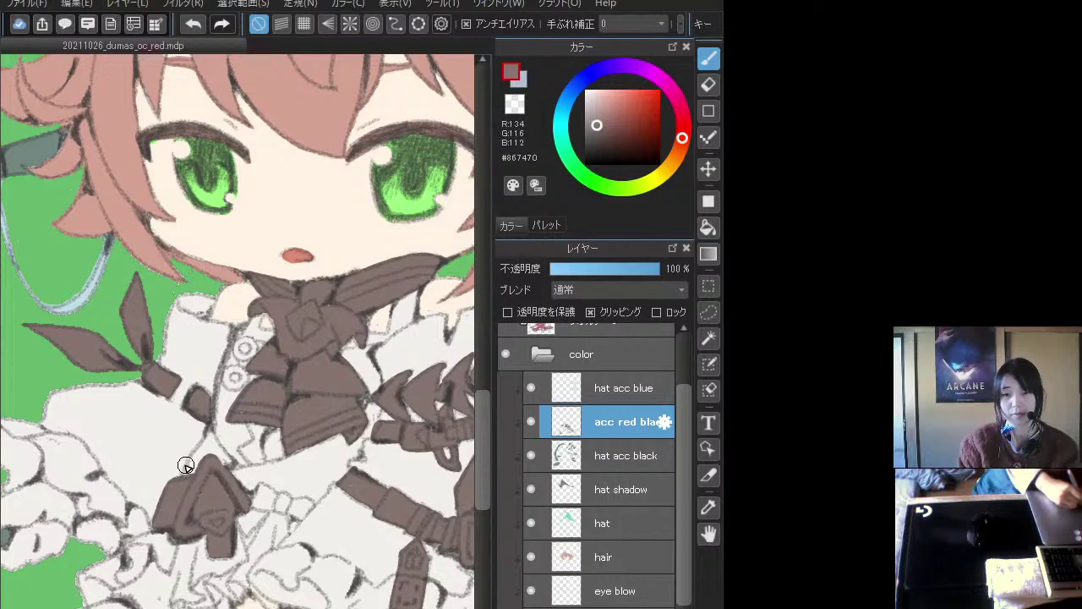
# - Paint the wide waist belt between the triangular buckle and the diagonal strap brown, undoing a stray first pass
pyautogui.moveTo(258, 489)
pyautogui.mouseDown()
pyautogui.moveTo(281, 464)
pyautogui.moveTo(261, 482)
pyautogui.moveTo(248, 461)
pyautogui.moveTo(259, 452)
pyautogui.moveTo(296, 448)
pyautogui.moveTo(265, 454)
pyautogui.moveTo(304, 452)
pyautogui.moveTo(306, 464)
pyautogui.moveTo(287, 459)
pyautogui.moveTo(314, 456)
pyautogui.moveTo(315, 473)
pyautogui.moveTo(332, 474)
pyautogui.moveTo(360, 453)
pyautogui.moveTo(342, 474)
pyautogui.moveTo(396, 367)
pyautogui.mouseUp()
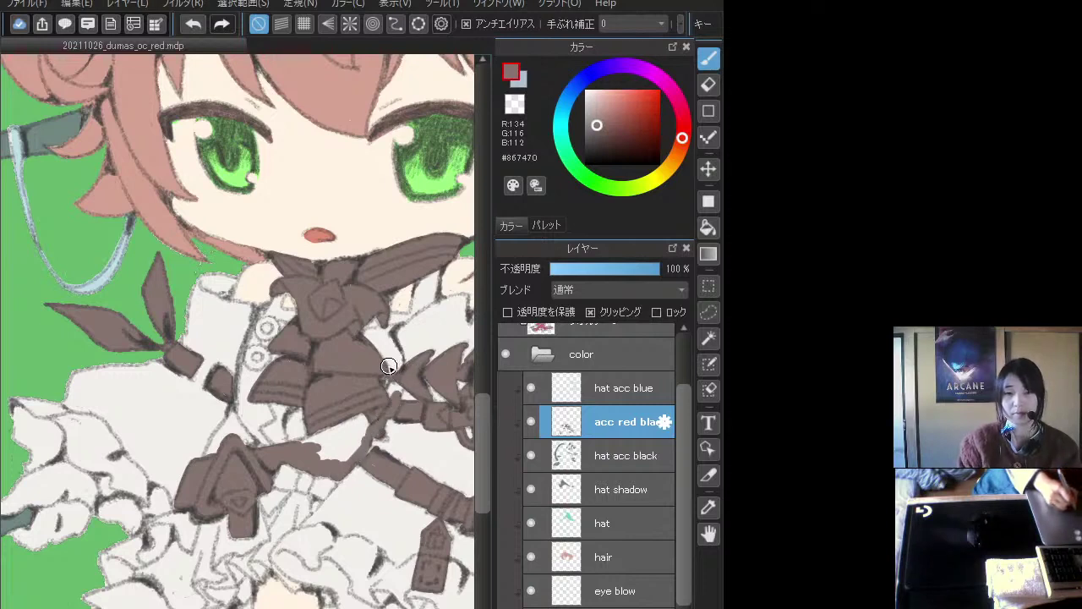
pyautogui.hotkey('ctrl', 'z')
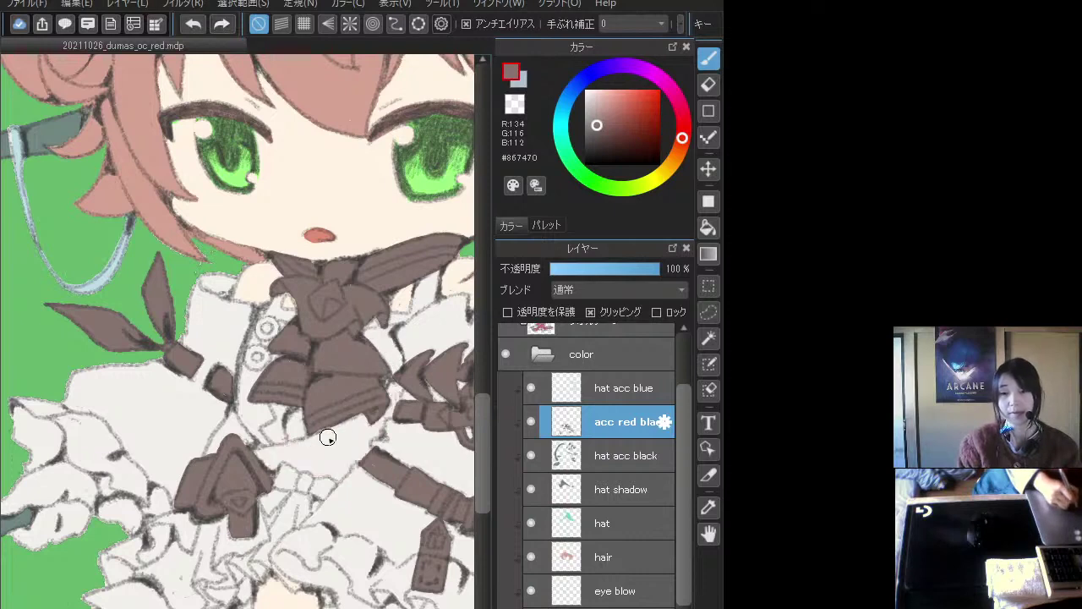
pyautogui.moveTo(321, 441)
pyautogui.mouseDown()
pyautogui.moveTo(253, 456)
pyautogui.moveTo(256, 471)
pyautogui.moveTo(298, 455)
pyautogui.moveTo(284, 454)
pyautogui.moveTo(300, 464)
pyautogui.moveTo(276, 460)
pyautogui.moveTo(290, 453)
pyautogui.moveTo(328, 470)
pyautogui.moveTo(297, 467)
pyautogui.moveTo(340, 441)
pyautogui.moveTo(309, 472)
pyautogui.moveTo(347, 472)
pyautogui.moveTo(359, 457)
pyautogui.moveTo(312, 441)
pyautogui.mouseUp()
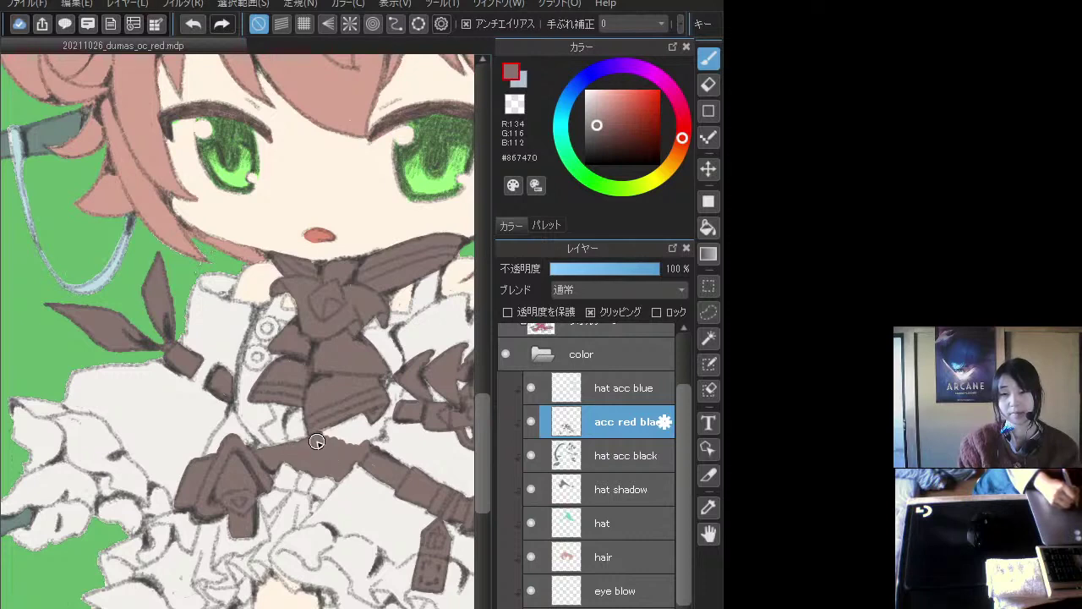
pyautogui.moveTo(317, 441)
pyautogui.mouseDown()
pyautogui.moveTo(360, 445)
pyautogui.moveTo(332, 444)
pyautogui.moveTo(360, 442)
pyautogui.moveTo(353, 435)
pyautogui.moveTo(311, 441)
pyautogui.moveTo(352, 422)
pyautogui.moveTo(367, 442)
pyautogui.moveTo(378, 435)
pyautogui.moveTo(329, 424)
pyautogui.moveTo(392, 413)
pyautogui.moveTo(396, 387)
pyautogui.moveTo(319, 425)
pyautogui.moveTo(357, 406)
pyautogui.mouseUp()
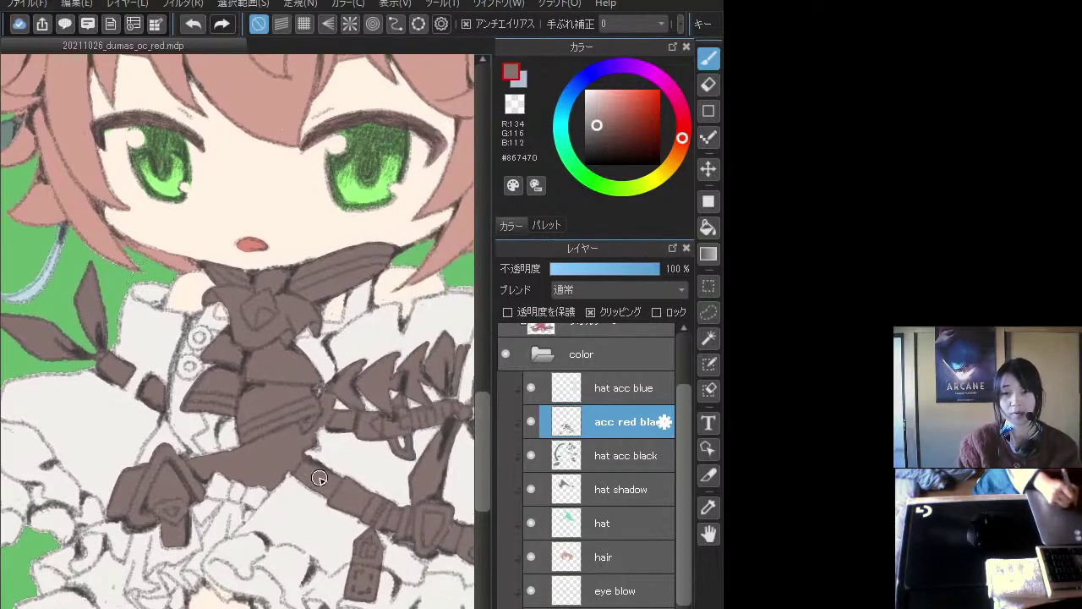
# - Fill the small gap between cravat and belt with the skin colour #FFF3E3, and return to brown #867470 on the "acc red black" layer
pyautogui.keyDown('alt'); pyautogui.click(193, 282); pyautogui.keyUp('alt')
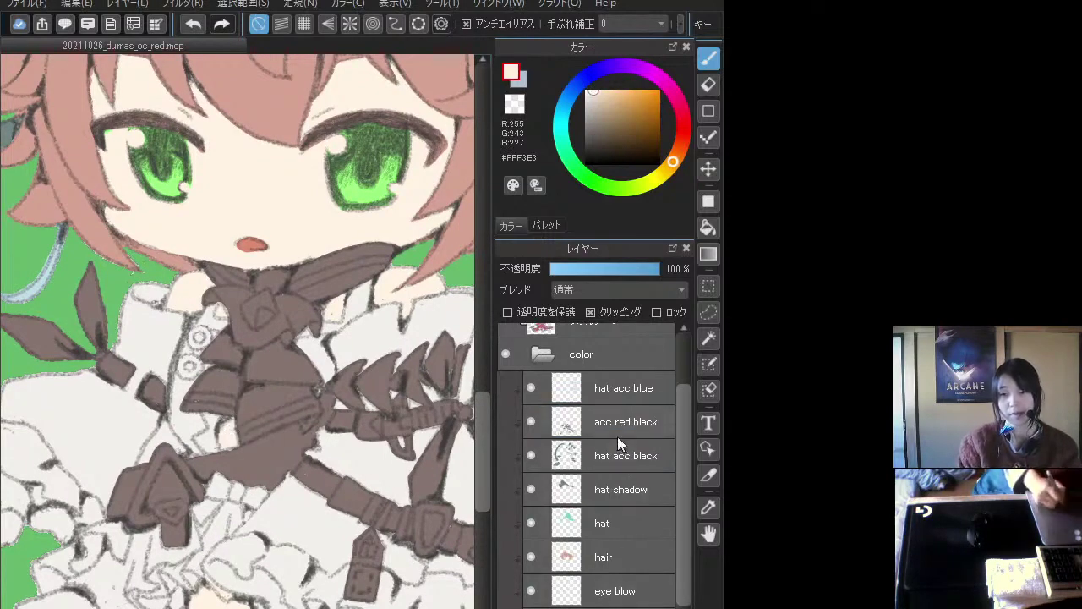
pyautogui.click(617, 423)
pyautogui.click(531, 421)
pyautogui.click(532, 421)
pyautogui.scroll(-3, 314, 423)
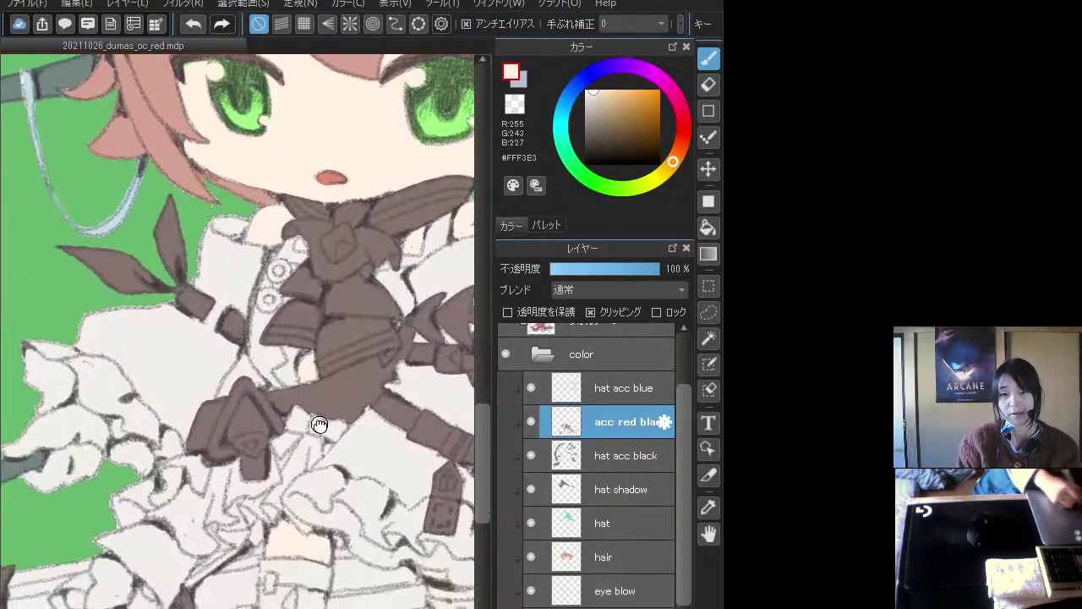
pyautogui.hscroll(-3, 319, 394)
pyautogui.keyDown('alt'); pyautogui.click(318, 394); pyautogui.keyUp('alt')
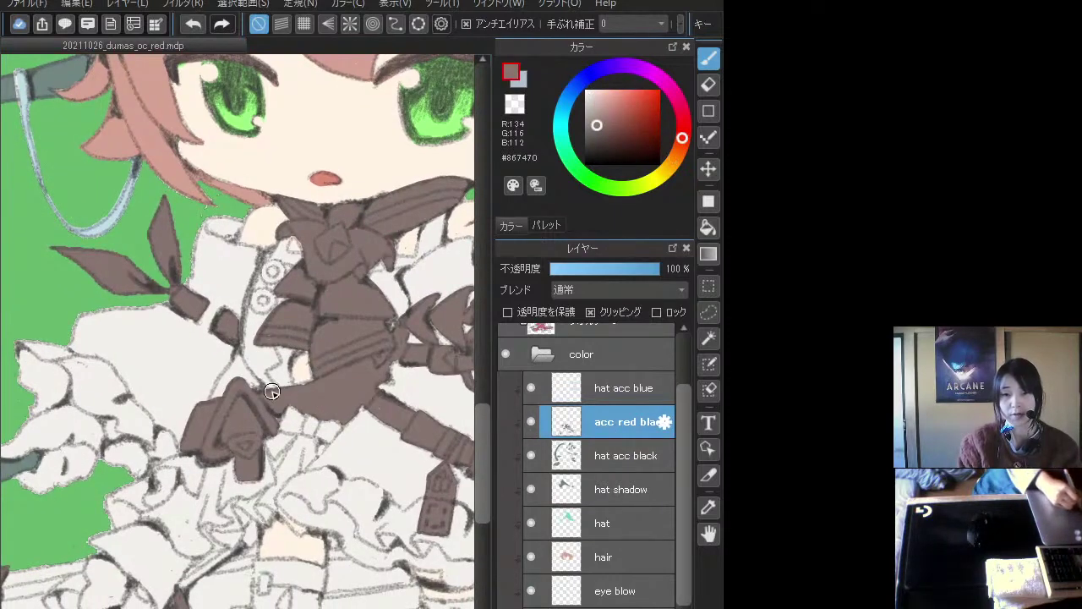
# - Look over the belts, straps and ribbons on both sides of the outfit for unpainted brown areas, undoing the test stroke
pyautogui.scroll(-2, 306, 427)
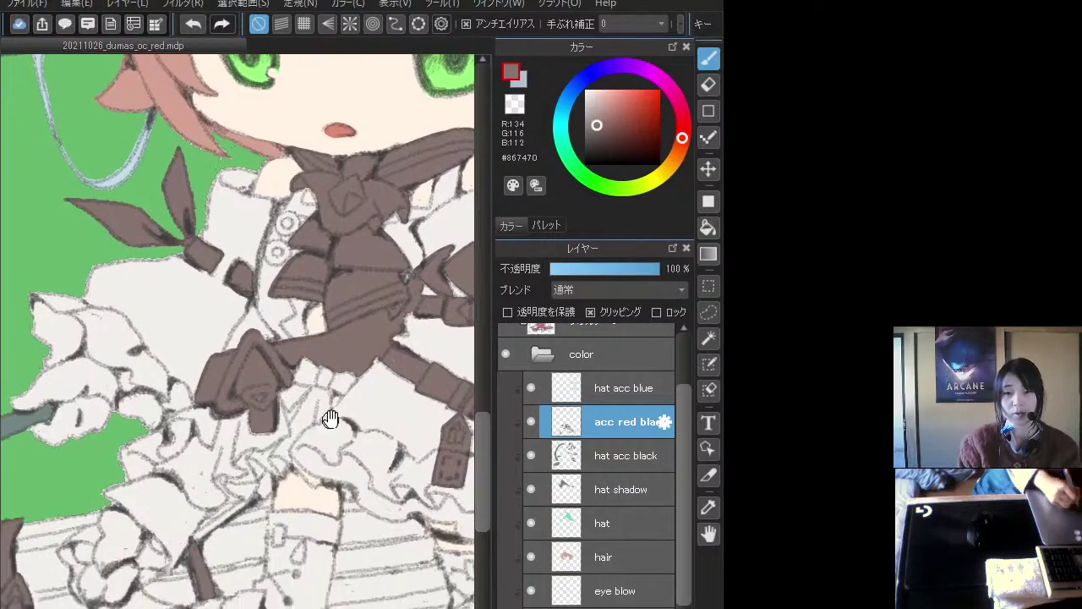
pyautogui.scroll(2, 322, 449)
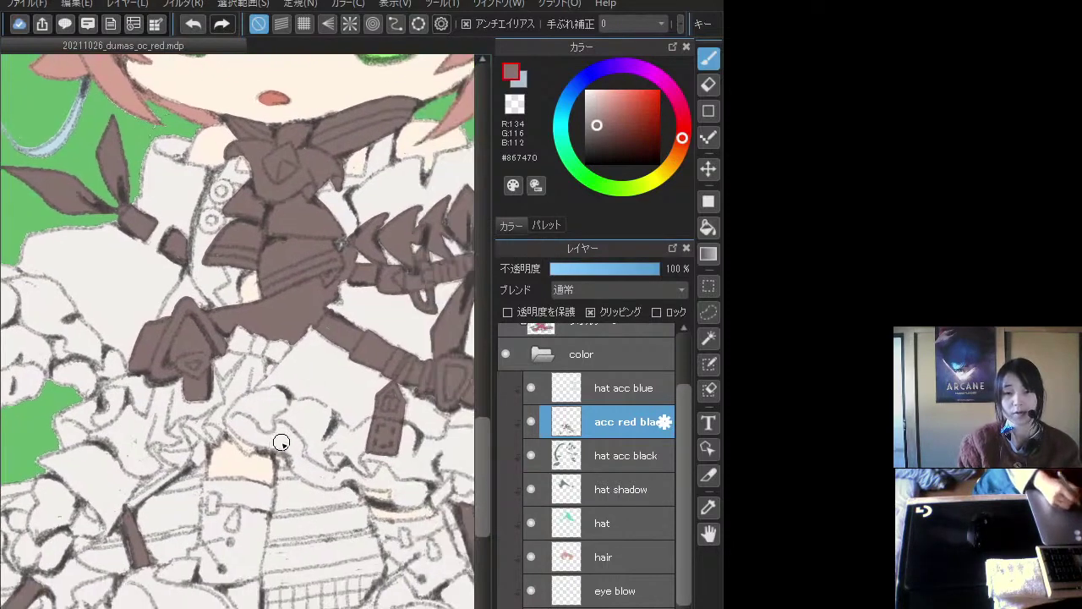
pyautogui.moveTo(187, 370); pyautogui.dragTo(209, 426)
pyautogui.hscroll(5, 222, 457)
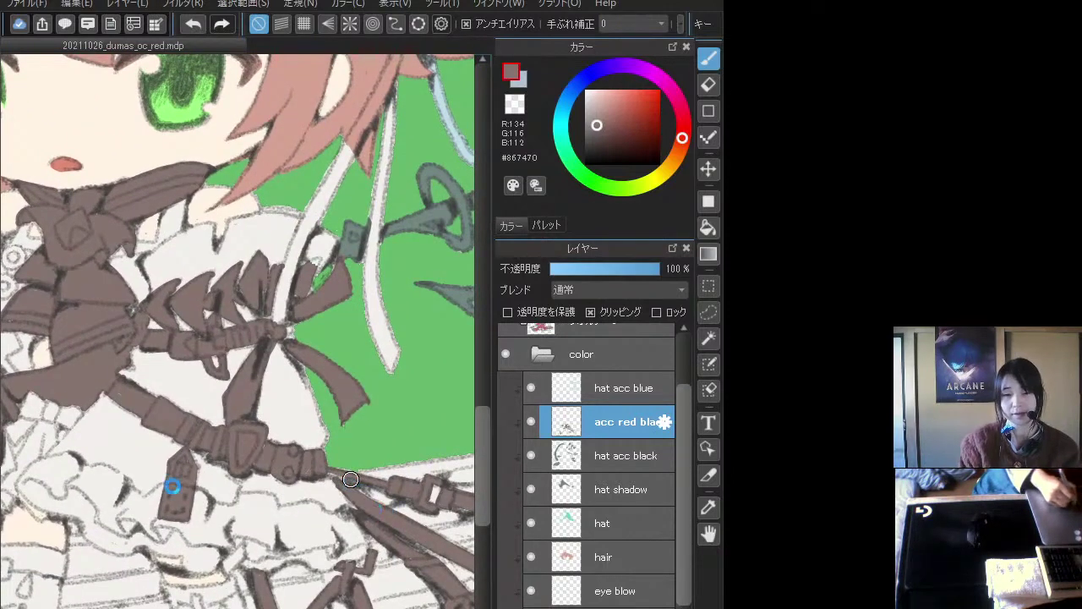
pyautogui.scroll(-1, 469, 451)
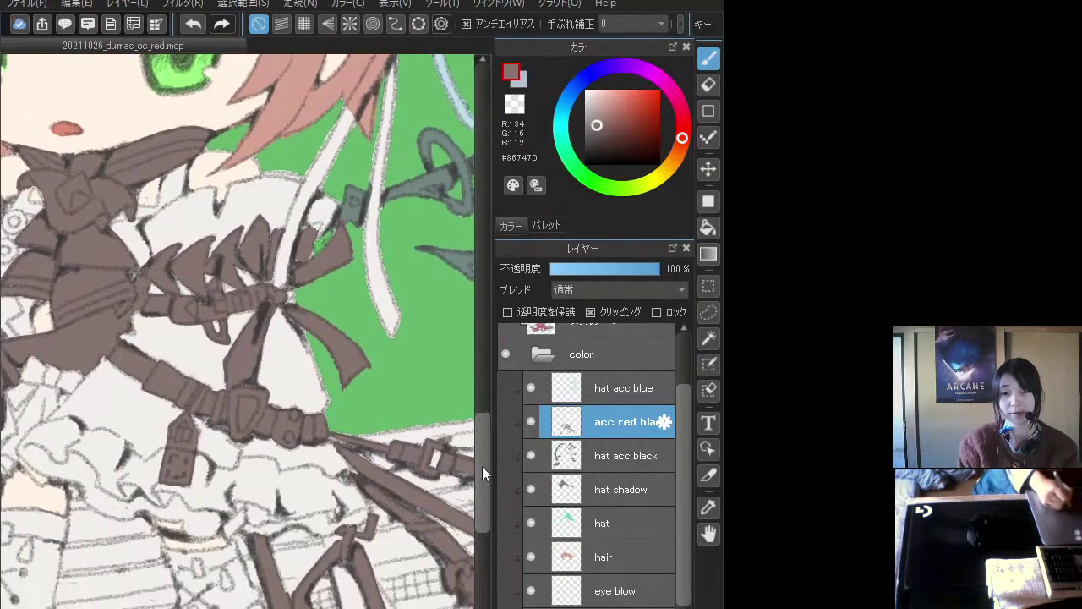
pyautogui.press('h')
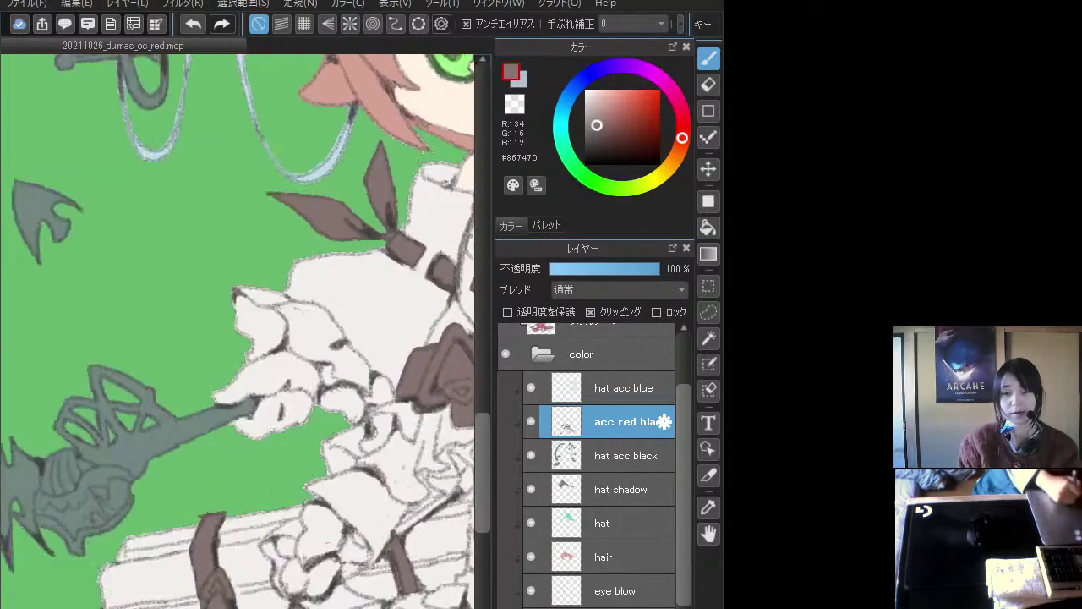
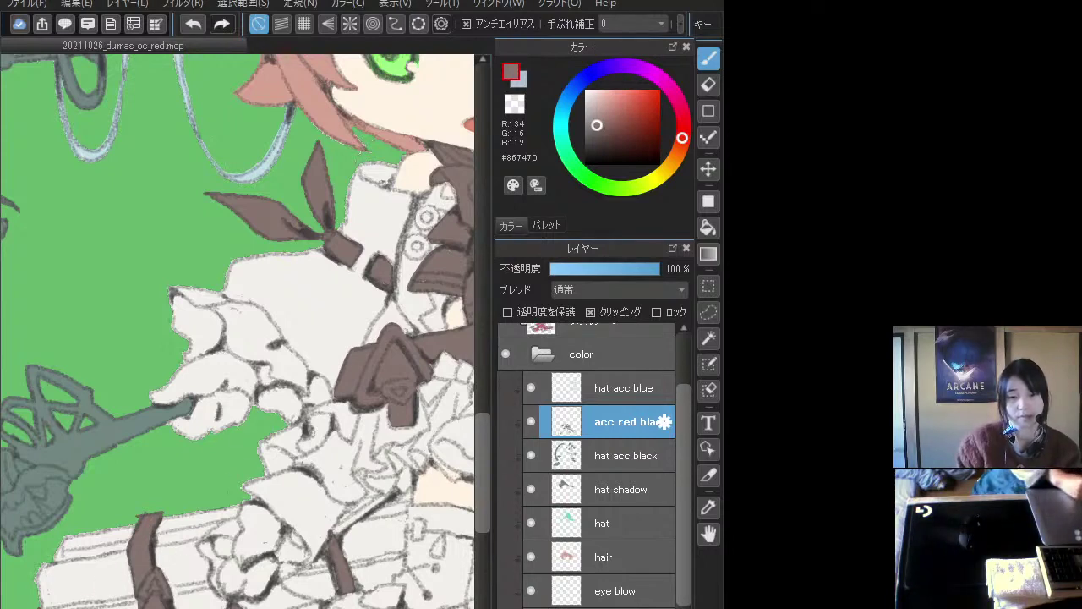
pyautogui.moveTo(178, 546)
pyautogui.mouseDown()
pyautogui.moveTo(174, 581)
pyautogui.moveTo(216, 583)
pyautogui.mouseUp()
pyautogui.hotkey('ctrl', 'z')
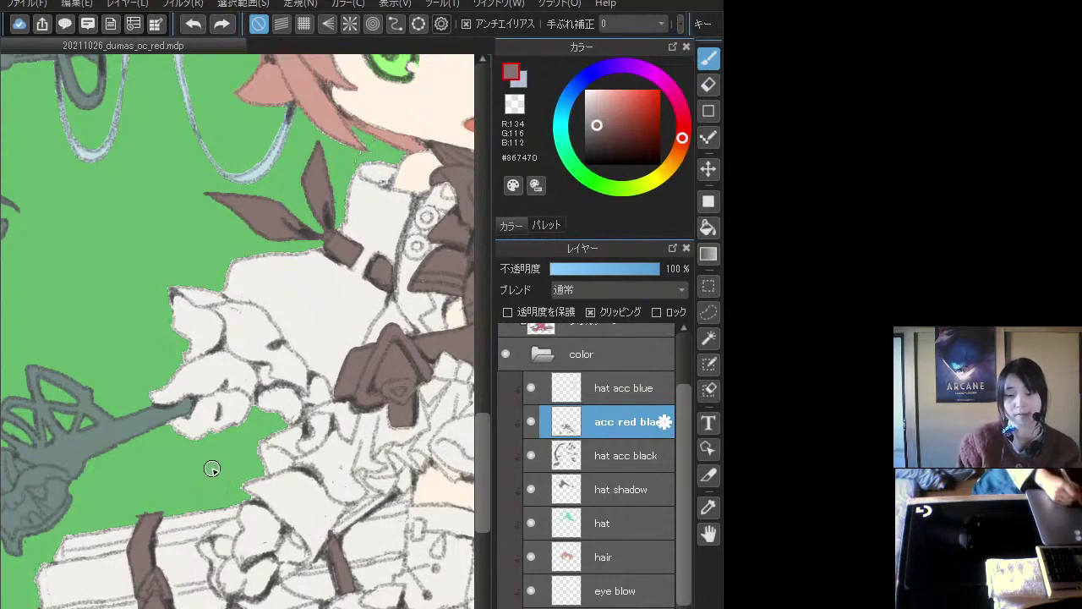
# - Sample the hat's mint green #6DD4BB from the "hat" layer for the green accessories
pyautogui.hotkey('ctrl', '-')
pyautogui.moveTo(351, 388); pyautogui.dragTo(345, 434)
pyautogui.click(617, 519)
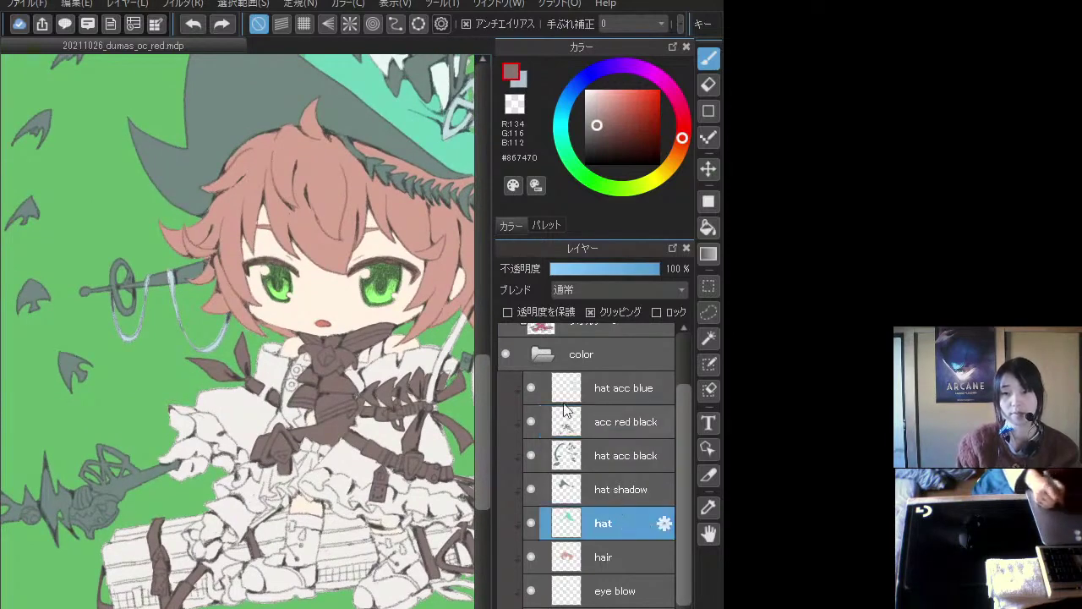
pyautogui.keyDown('alt'); pyautogui.click(424, 120); pyautogui.keyUp('alt')
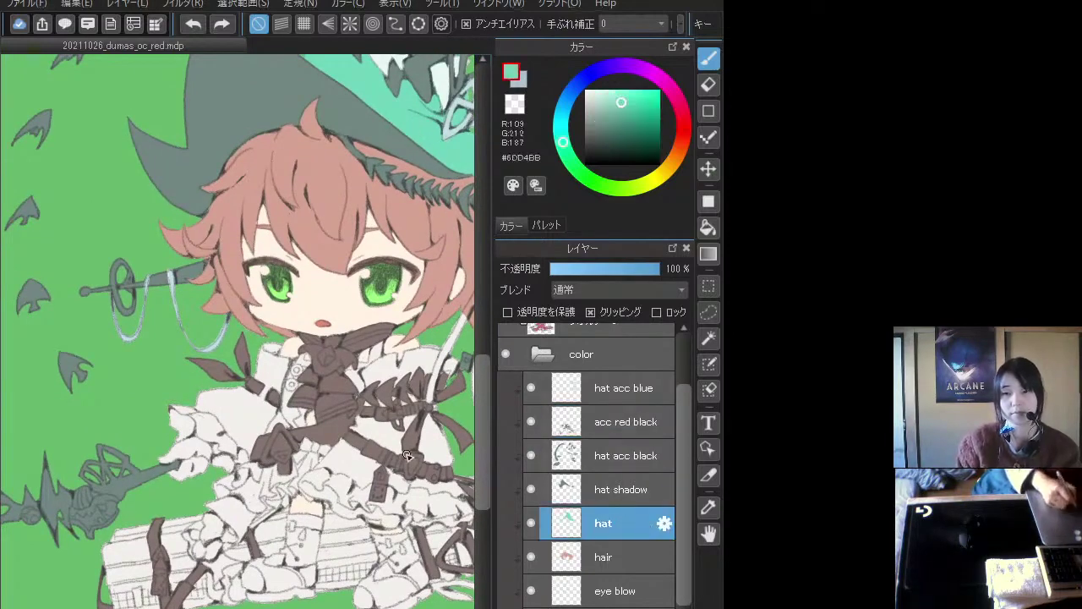
# - Add a clipped layer named "acc green hand" directly above "hat acc blue" for the staff and glove details
pyautogui.scroll(1, 418, 440)
pyautogui.scroll(2, 366, 381)
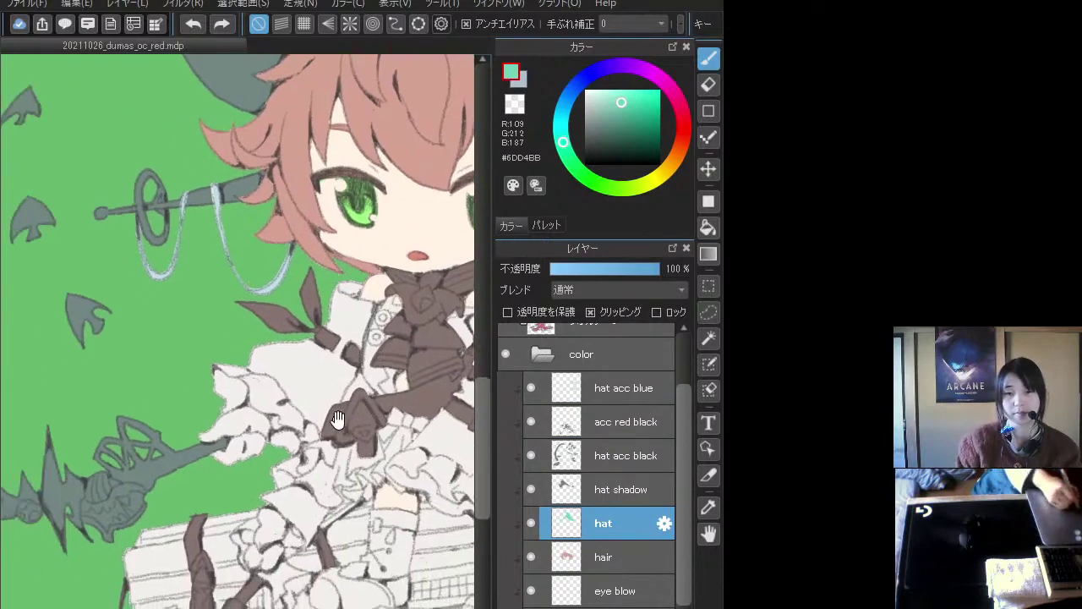
pyautogui.scroll(1, 367, 382)
pyautogui.scroll(2, 222, 448)
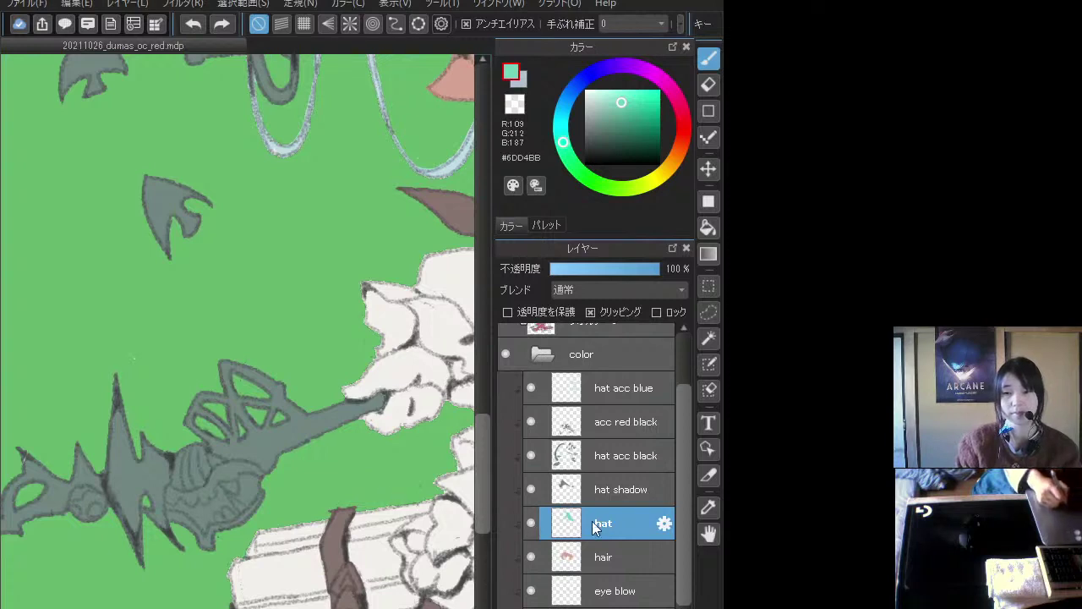
pyautogui.moveTo(682, 498); pyautogui.dragTo(685, 489)
pyautogui.click(631, 413)
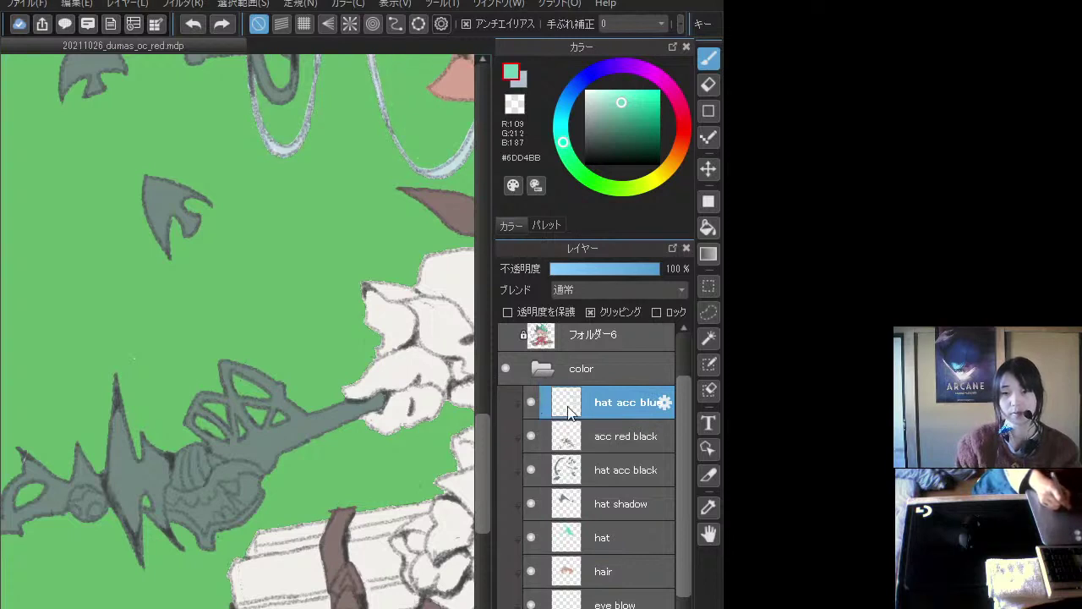
pyautogui.hotkey('ctrl', 'shift', 'n')
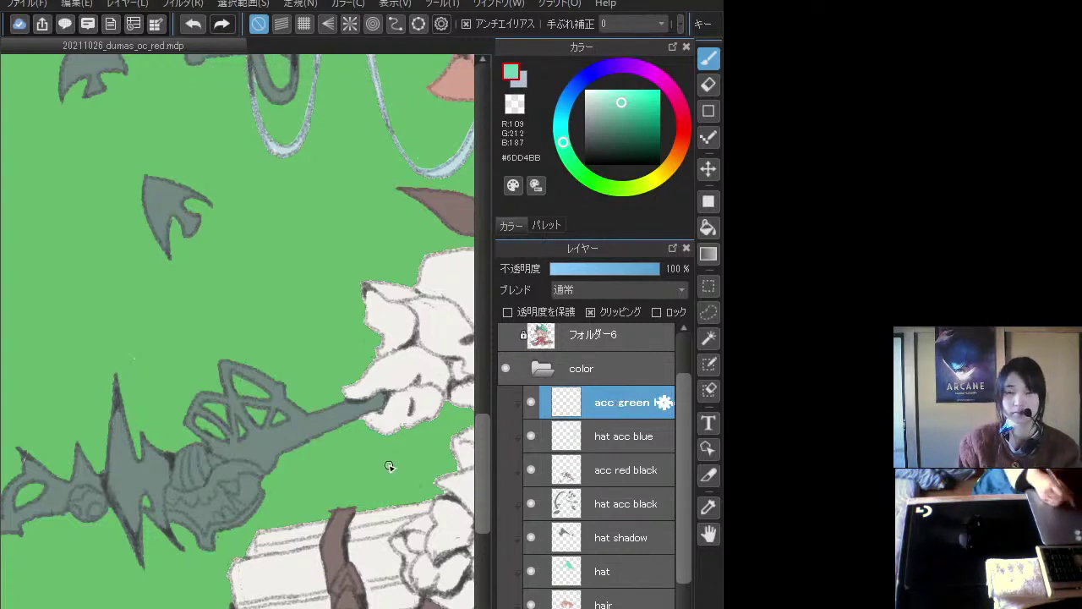
# - Paint the skull-like ornament and the small round bead on the staff mint green #6DD4BB, checking against the reference folder フォルダー6
pyautogui.moveTo(240, 483)
pyautogui.mouseDown()
pyautogui.moveTo(237, 492)
pyautogui.moveTo(244, 484)
pyautogui.moveTo(216, 484)
pyautogui.moveTo(241, 470)
pyautogui.moveTo(255, 482)
pyautogui.mouseUp()
pyautogui.click(506, 335)
pyautogui.click(505, 335)
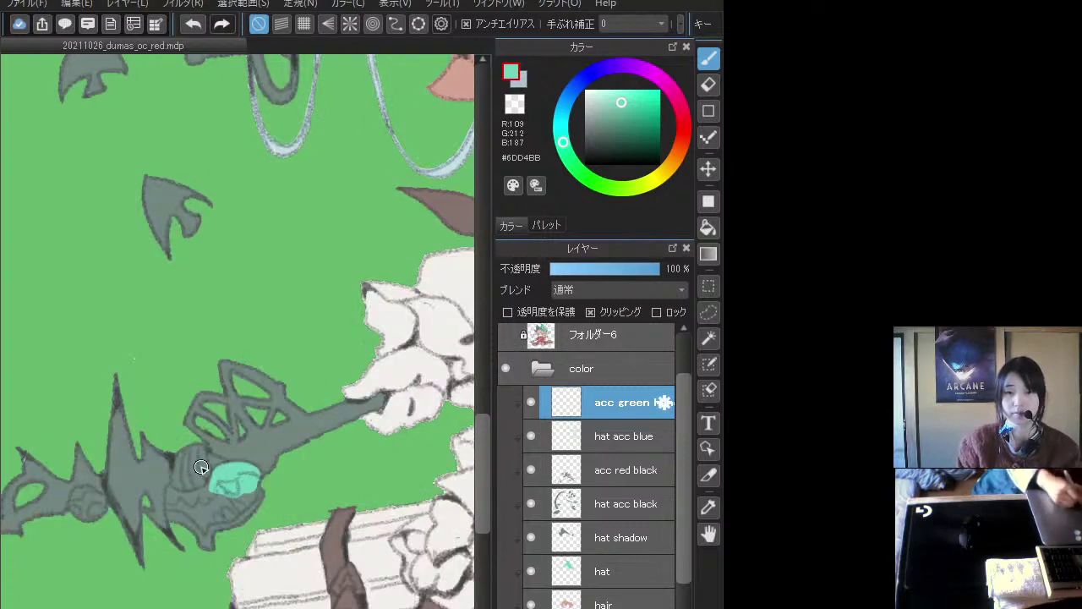
pyautogui.moveTo(188, 470)
pyautogui.mouseDown()
pyautogui.moveTo(214, 486)
pyautogui.moveTo(170, 501)
pyautogui.moveTo(212, 521)
pyautogui.moveTo(186, 507)
pyautogui.moveTo(201, 517)
pyautogui.moveTo(183, 506)
pyautogui.moveTo(198, 519)
pyautogui.moveTo(172, 516)
pyautogui.moveTo(201, 512)
pyautogui.moveTo(203, 524)
pyautogui.moveTo(251, 494)
pyautogui.moveTo(253, 479)
pyautogui.moveTo(232, 507)
pyautogui.moveTo(219, 510)
pyautogui.moveTo(228, 491)
pyautogui.moveTo(185, 501)
pyautogui.moveTo(234, 474)
pyautogui.moveTo(199, 478)
pyautogui.mouseUp()
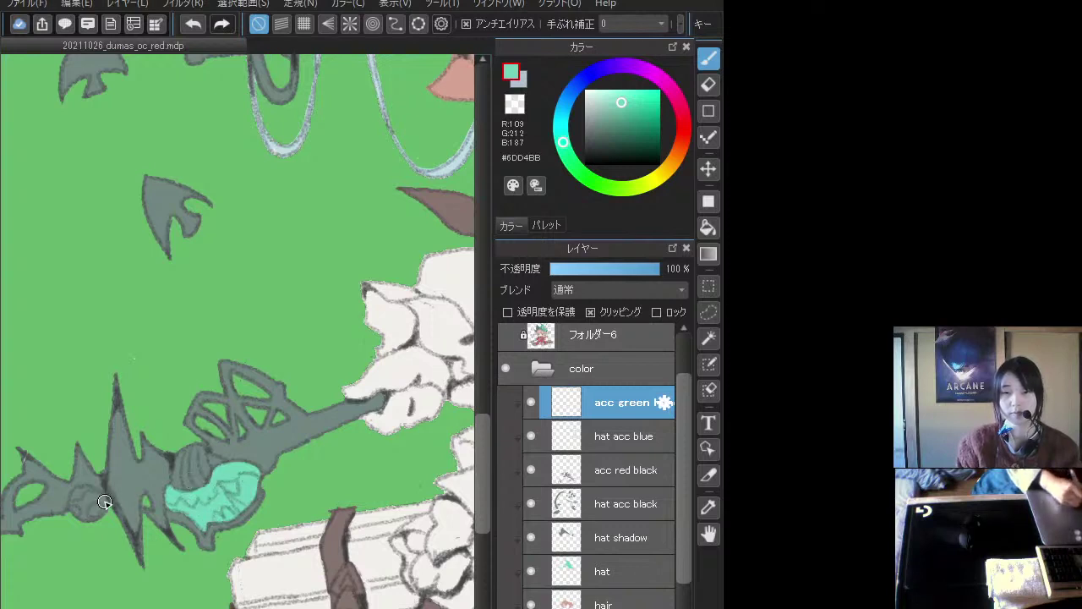
pyautogui.moveTo(82, 499)
pyautogui.mouseDown()
pyautogui.moveTo(91, 504)
pyautogui.moveTo(80, 515)
pyautogui.moveTo(98, 506)
pyautogui.mouseUp()
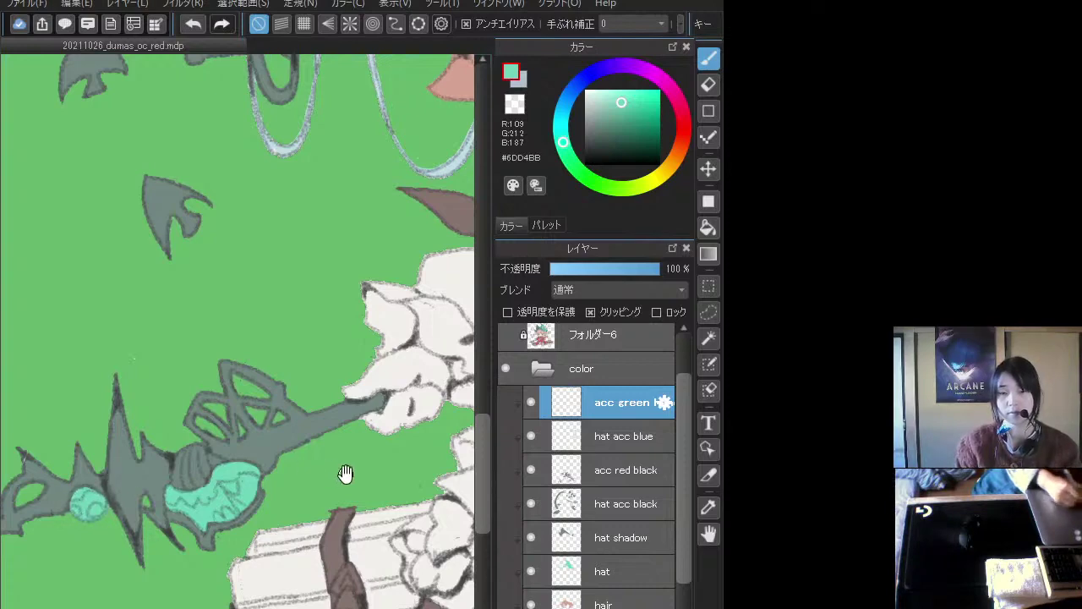
# - Touch up the small square fitting behind the shoulder with grey #708680 on "hat acc black" and off-white #F3F0EC on the unlocked base layer レイヤー44
pyautogui.moveTo(345, 475)
pyautogui.mouseDown()
pyautogui.moveTo(329, 514)
pyautogui.moveTo(288, 512)
pyautogui.moveTo(191, 451)
pyautogui.mouseUp()
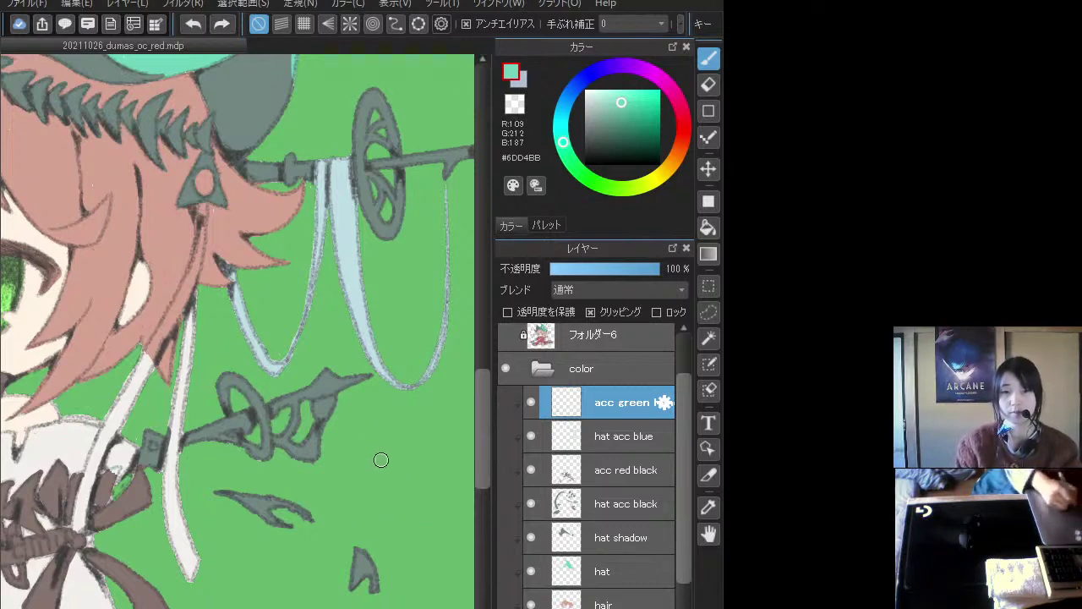
pyautogui.scroll(2, 225, 429)
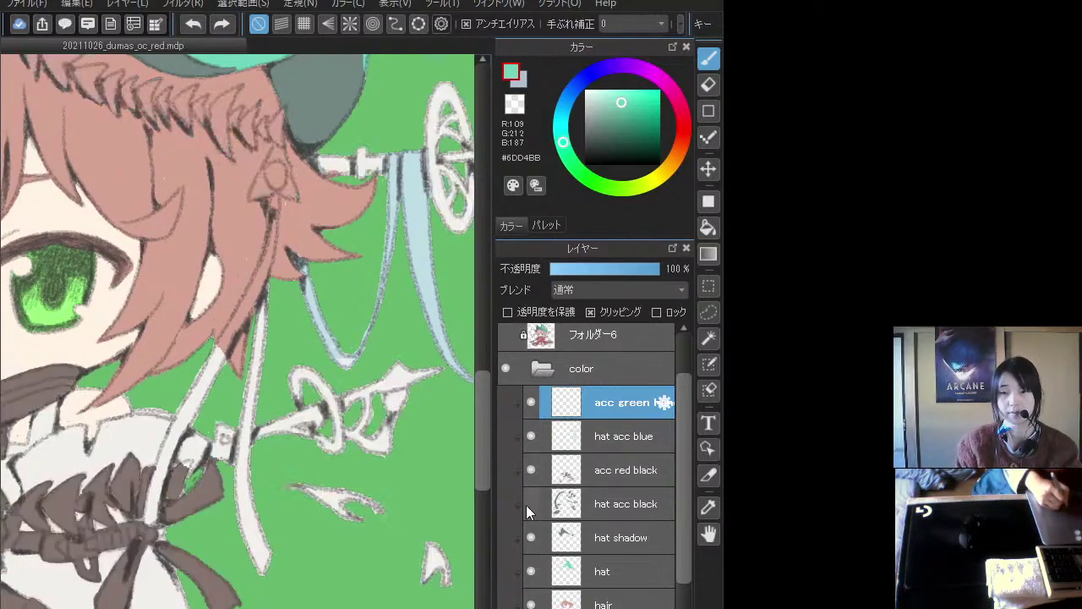
pyautogui.click(588, 506)
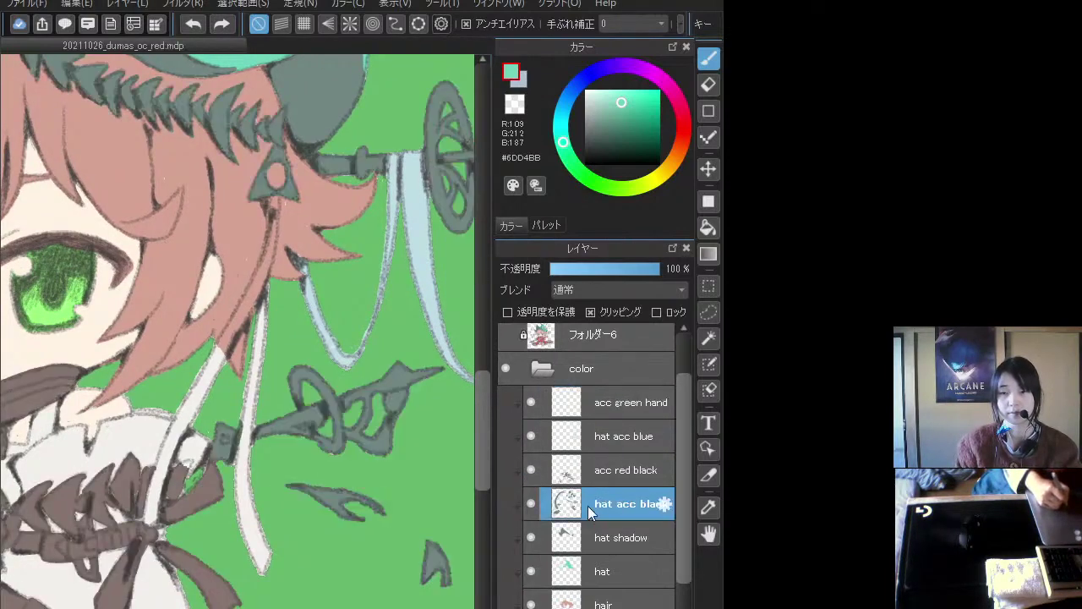
pyautogui.keyDown('alt'); pyautogui.click(217, 446); pyautogui.keyUp('alt')
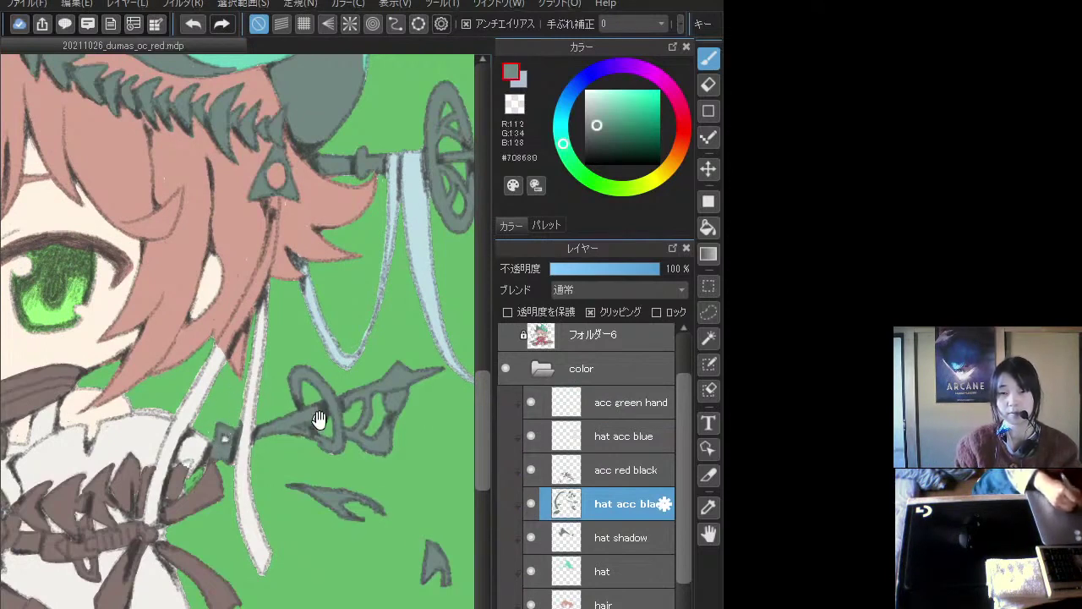
pyautogui.moveTo(314, 415); pyautogui.dragTo(303, 414)
pyautogui.scroll(-5, 687, 583)
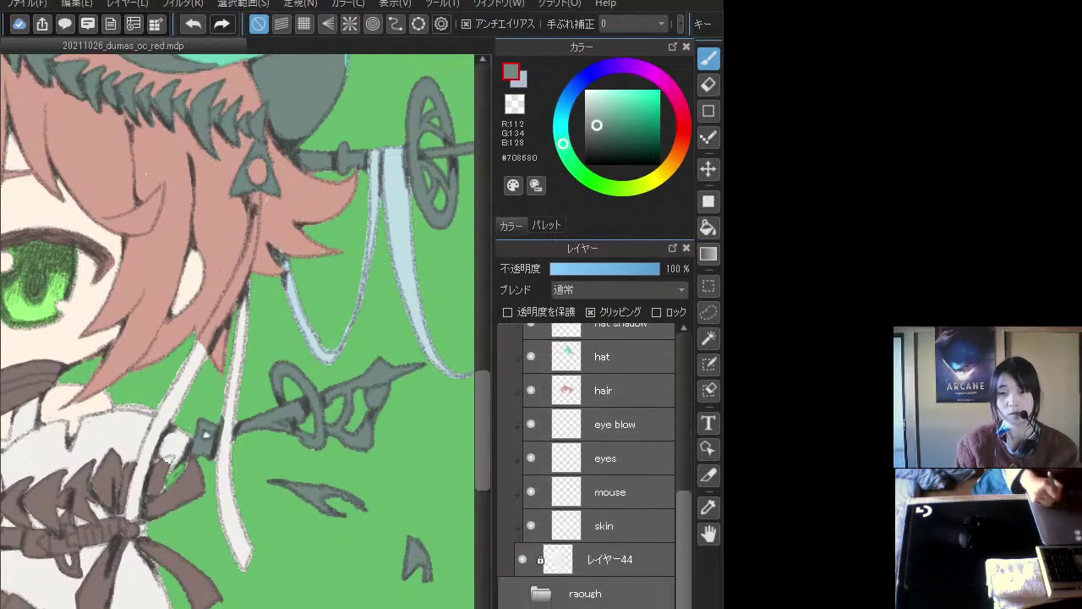
pyautogui.click(525, 554)
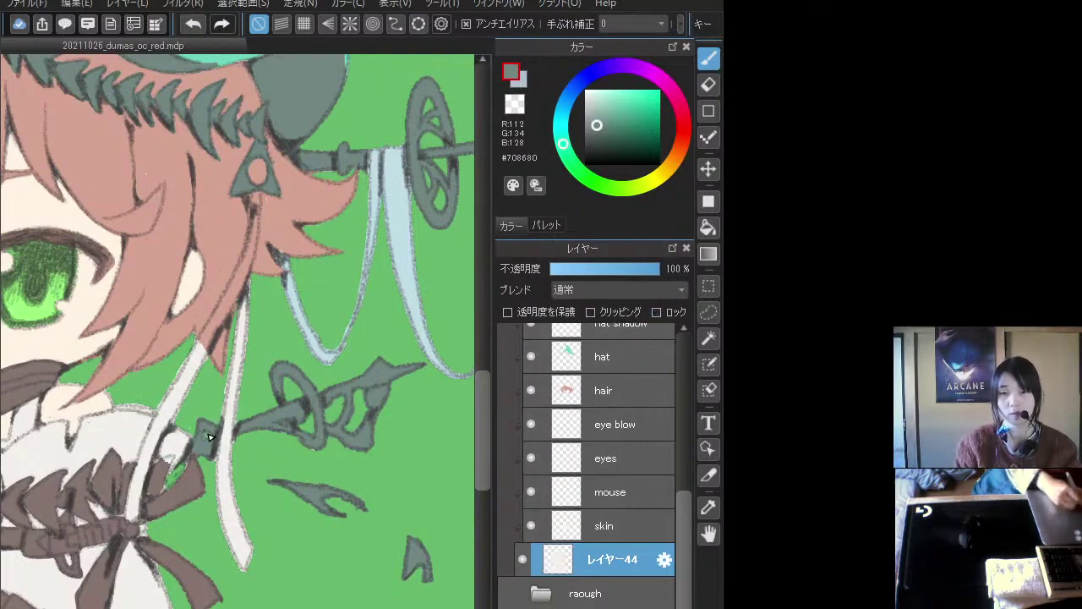
pyautogui.keyDown('alt'); pyautogui.click(225, 493); pyautogui.keyUp('alt')
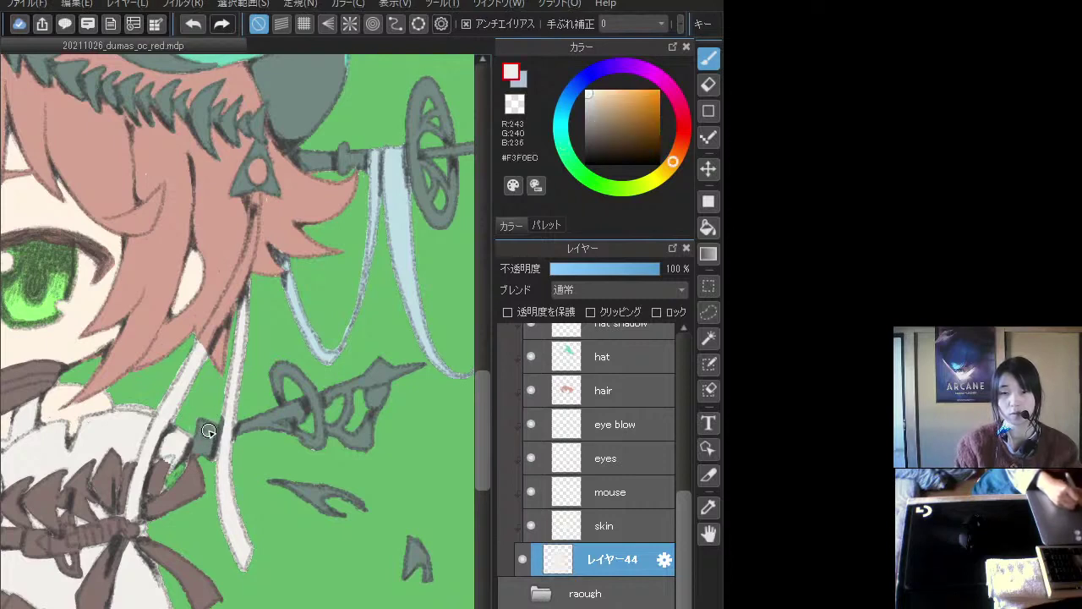
pyautogui.moveTo(668, 391)
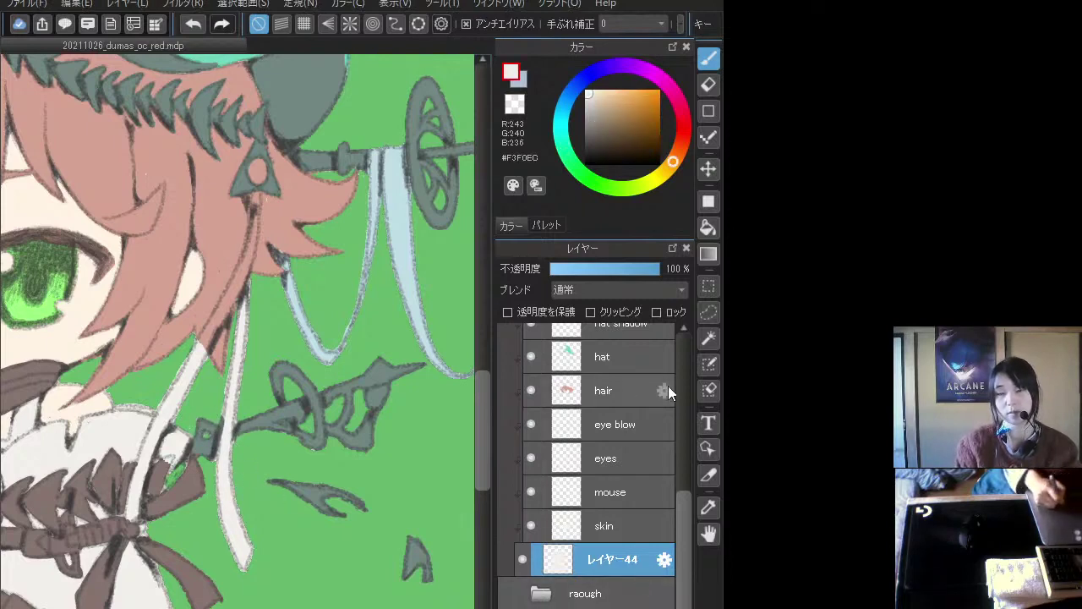
# - Paint the gloved hand holding the staff mint green #6DD4BB on the "acc green hand" layer
pyautogui.moveTo(691, 484); pyautogui.dragTo(686, 359)
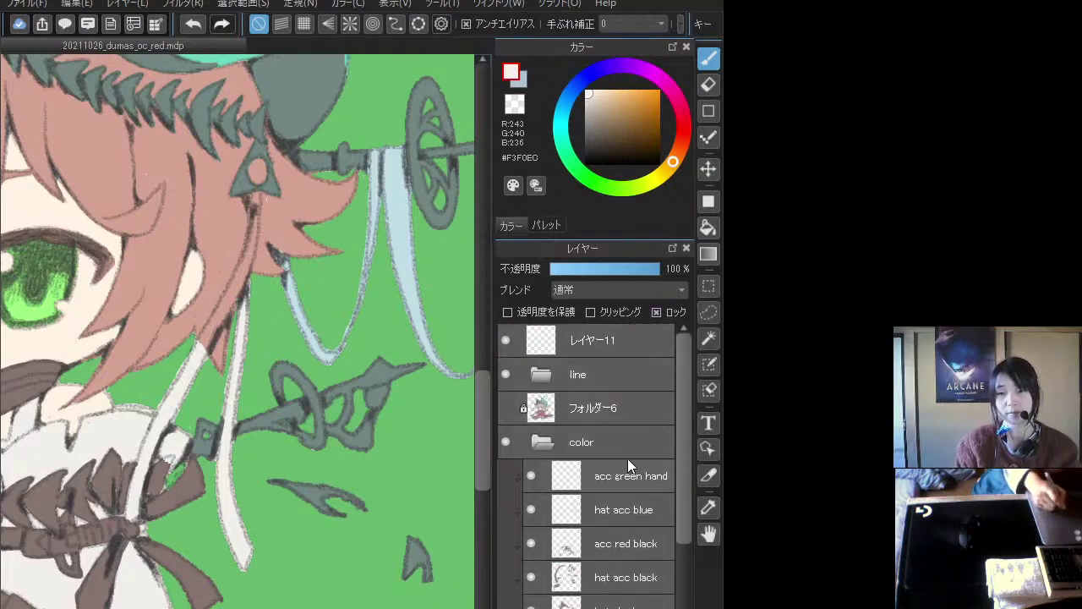
pyautogui.click(551, 477)
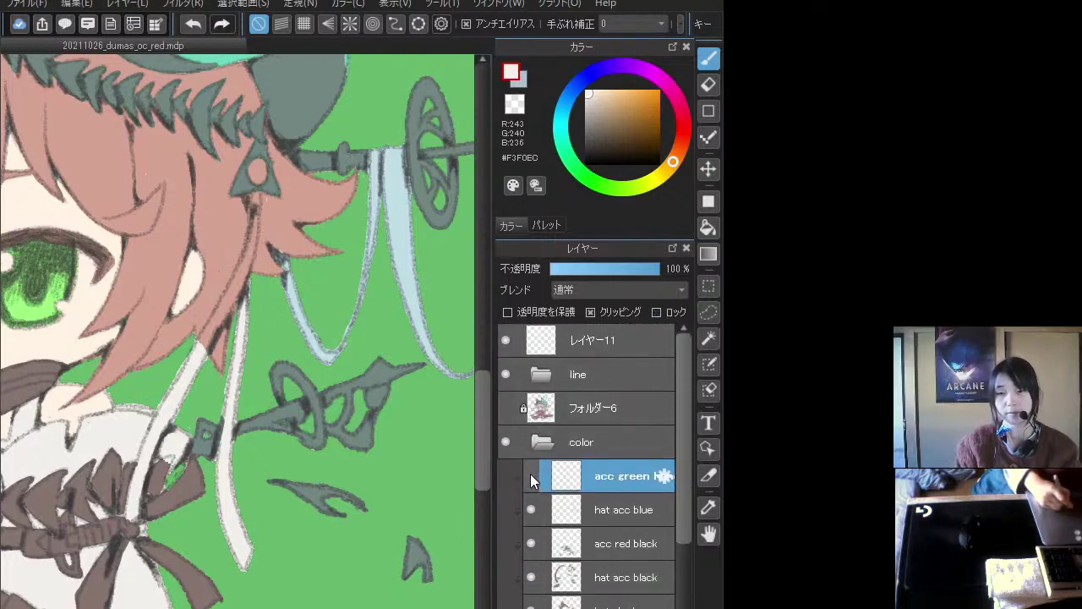
pyautogui.moveTo(161, 496); pyautogui.dragTo(279, 501)
pyautogui.scroll(-3, 204, 496)
pyautogui.scroll(3, 134, 583)
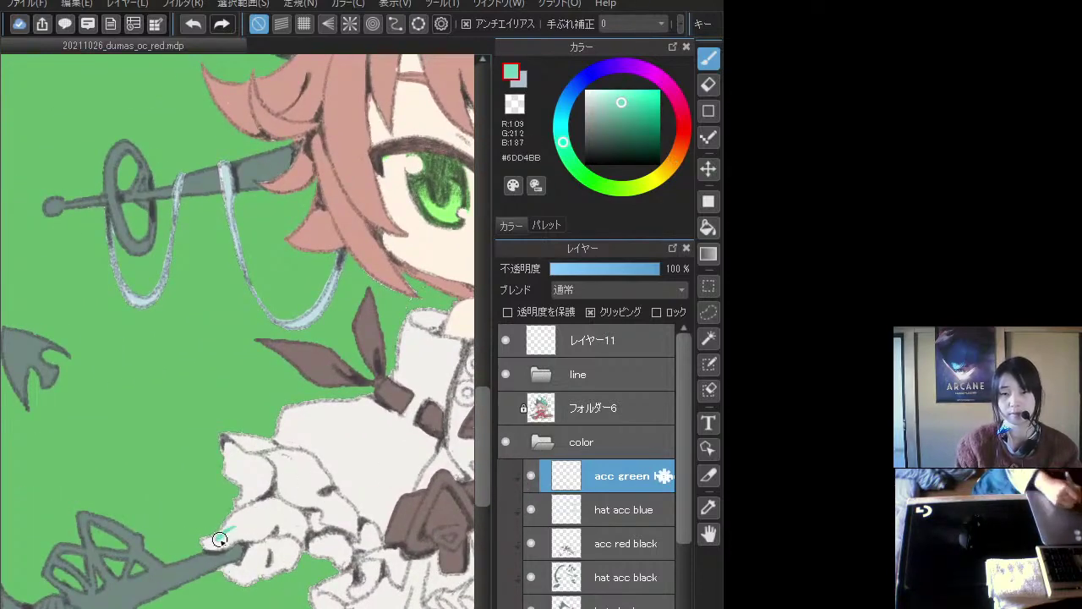
pyautogui.moveTo(217, 538)
pyautogui.mouseDown()
pyautogui.moveTo(270, 500)
pyautogui.moveTo(317, 519)
pyautogui.moveTo(309, 515)
pyautogui.moveTo(302, 550)
pyautogui.moveTo(294, 526)
pyautogui.moveTo(266, 559)
pyautogui.moveTo(267, 530)
pyautogui.moveTo(243, 536)
pyautogui.moveTo(248, 521)
pyautogui.moveTo(233, 561)
pyautogui.moveTo(267, 553)
pyautogui.moveTo(264, 574)
pyautogui.moveTo(251, 577)
pyautogui.moveTo(232, 551)
pyautogui.moveTo(242, 551)
pyautogui.moveTo(222, 564)
pyautogui.moveTo(262, 534)
pyautogui.moveTo(224, 542)
pyautogui.moveTo(246, 531)
pyautogui.moveTo(239, 580)
pyautogui.moveTo(229, 542)
pyautogui.moveTo(240, 580)
pyautogui.moveTo(227, 569)
pyautogui.moveTo(269, 566)
pyautogui.moveTo(234, 568)
pyautogui.mouseUp()
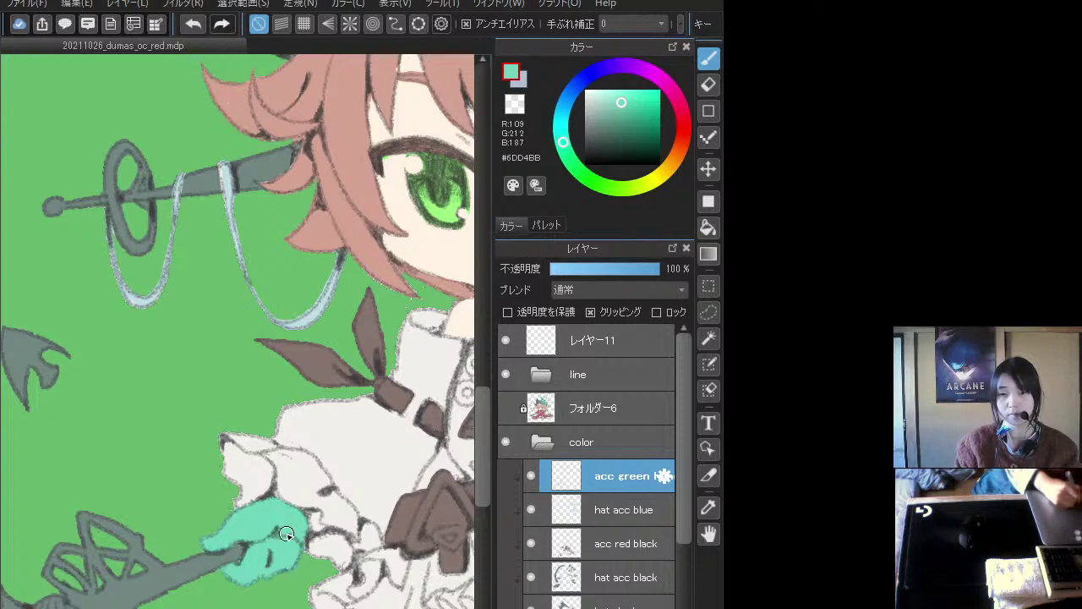
# - Fill the hanging tag on the suitcase strap with mint green #6DD4BB up to its outlines
pyautogui.moveTo(308, 513); pyautogui.dragTo(198, 514)
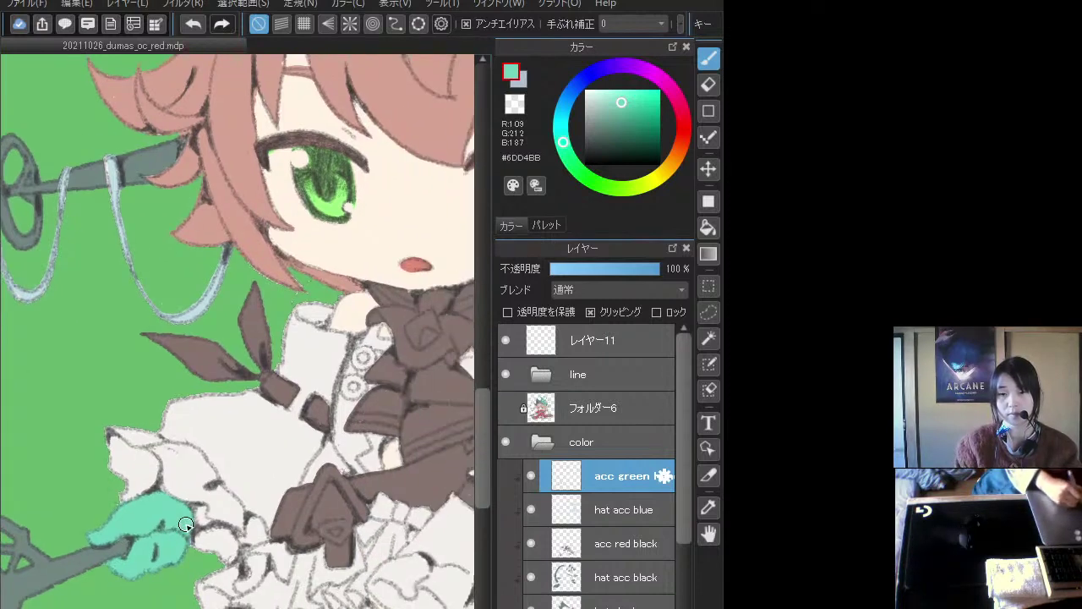
pyautogui.moveTo(292, 510)
pyautogui.mouseDown()
pyautogui.moveTo(276, 453)
pyautogui.moveTo(252, 437)
pyautogui.mouseUp()
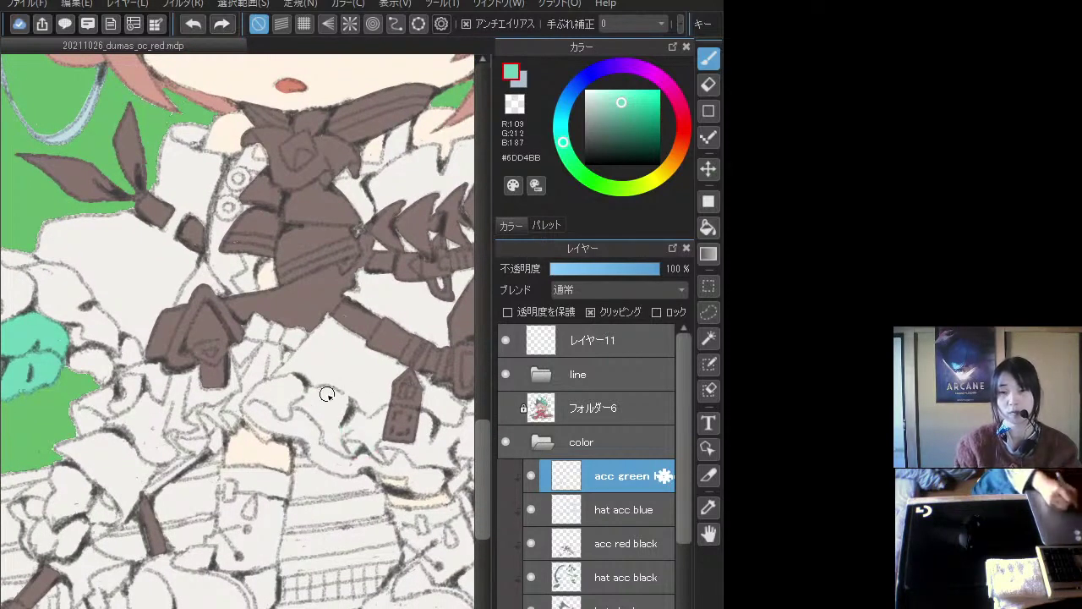
pyautogui.moveTo(364, 476)
pyautogui.mouseDown()
pyautogui.moveTo(200, 459)
pyautogui.moveTo(275, 493)
pyautogui.moveTo(222, 506)
pyautogui.moveTo(207, 498)
pyautogui.moveTo(254, 474)
pyautogui.moveTo(310, 514)
pyautogui.moveTo(336, 504)
pyautogui.moveTo(334, 463)
pyautogui.mouseUp()
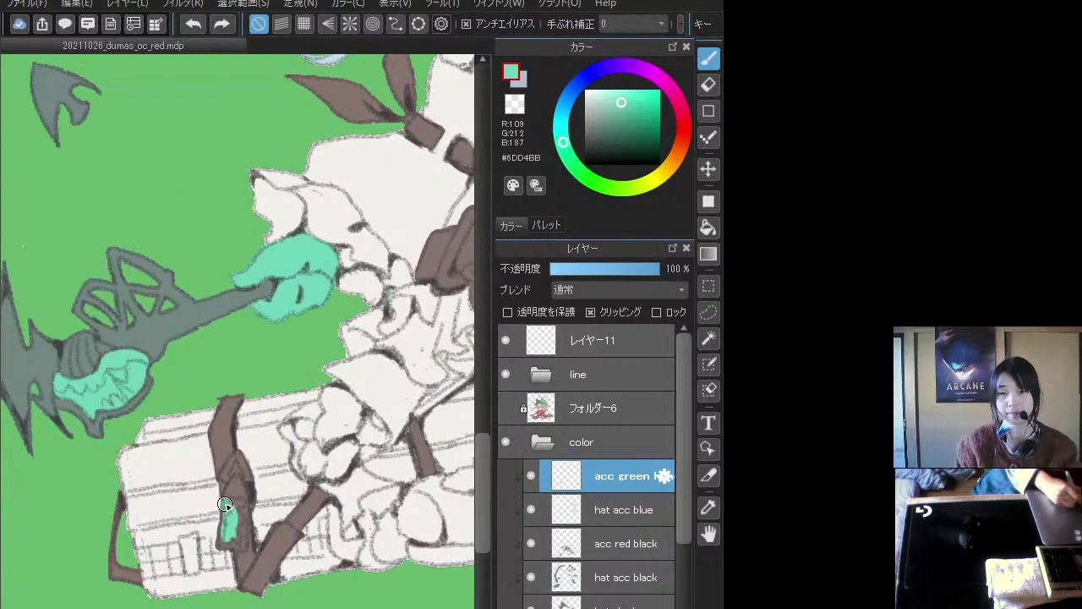
pyautogui.moveTo(224, 504); pyautogui.dragTo(243, 502)
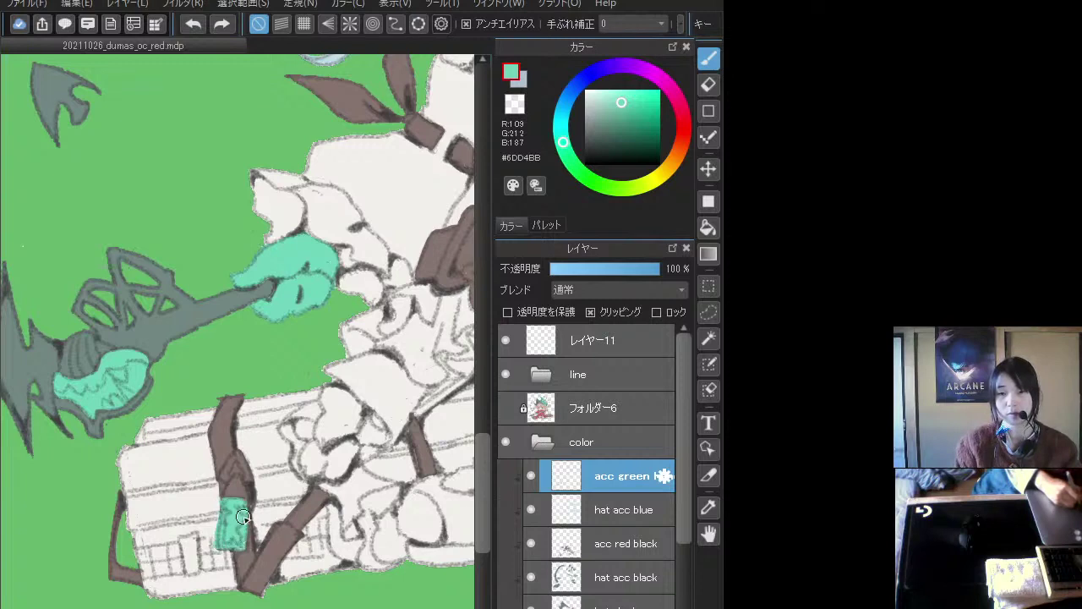
pyautogui.moveTo(243, 541); pyautogui.dragTo(244, 515)
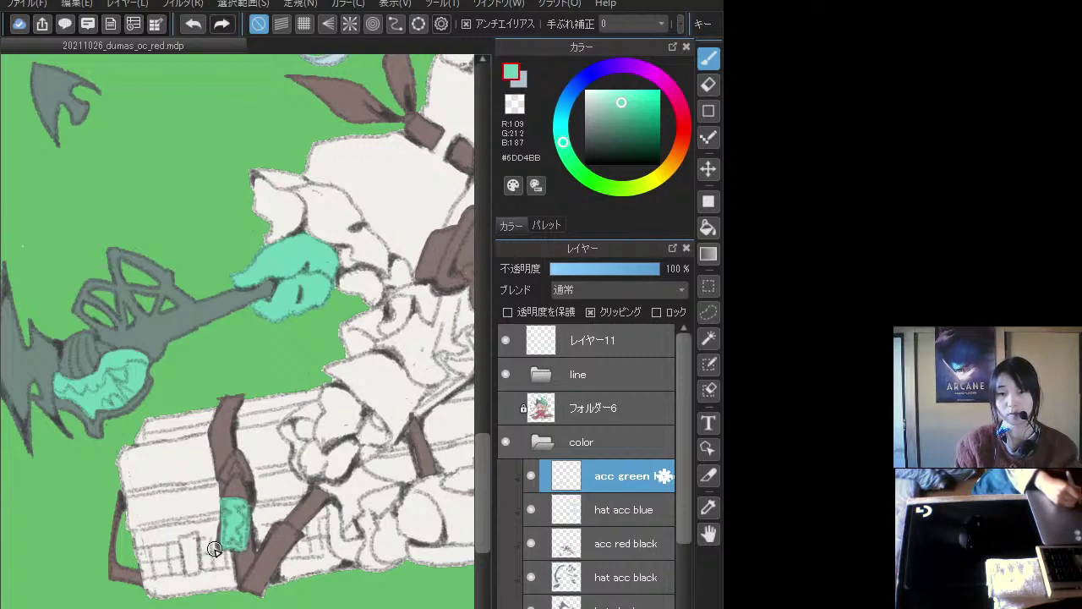
pyautogui.moveTo(221, 531)
pyautogui.mouseDown()
pyautogui.moveTo(209, 548)
pyautogui.moveTo(216, 510)
pyautogui.moveTo(213, 554)
pyautogui.moveTo(227, 556)
pyautogui.mouseUp()
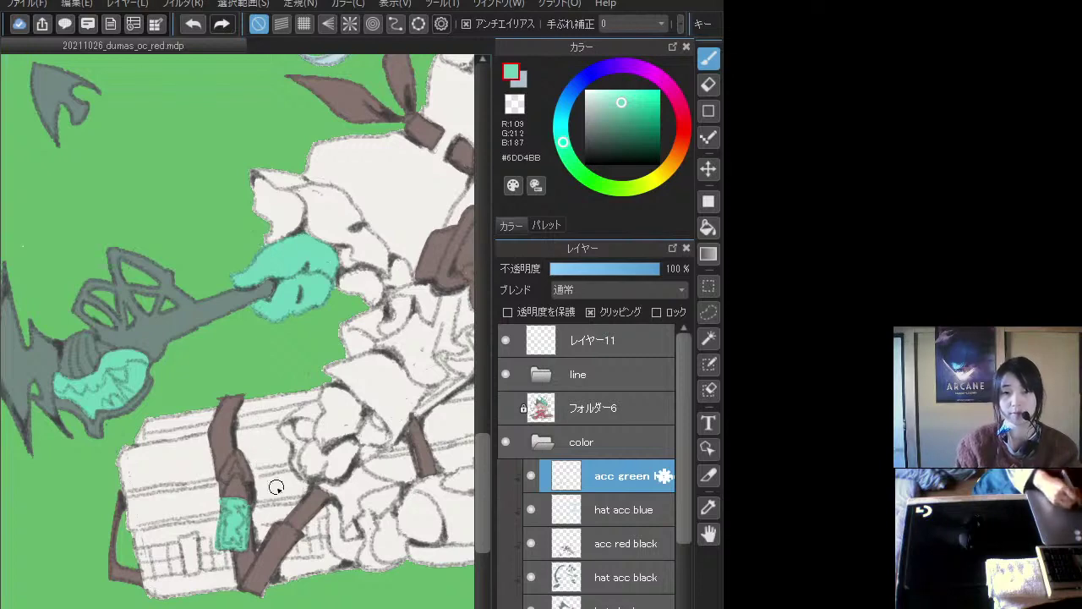
# - Show the colour reference folder フォルダー6, sample the dress red #FF4E56 from the sleeve, and hide the folder again
pyautogui.moveTo(276, 488); pyautogui.dragTo(223, 504)
pyautogui.moveTo(306, 502); pyautogui.dragTo(253, 541)
pyautogui.moveTo(292, 439); pyautogui.dragTo(234, 483)
pyautogui.moveTo(295, 466); pyautogui.dragTo(230, 537)
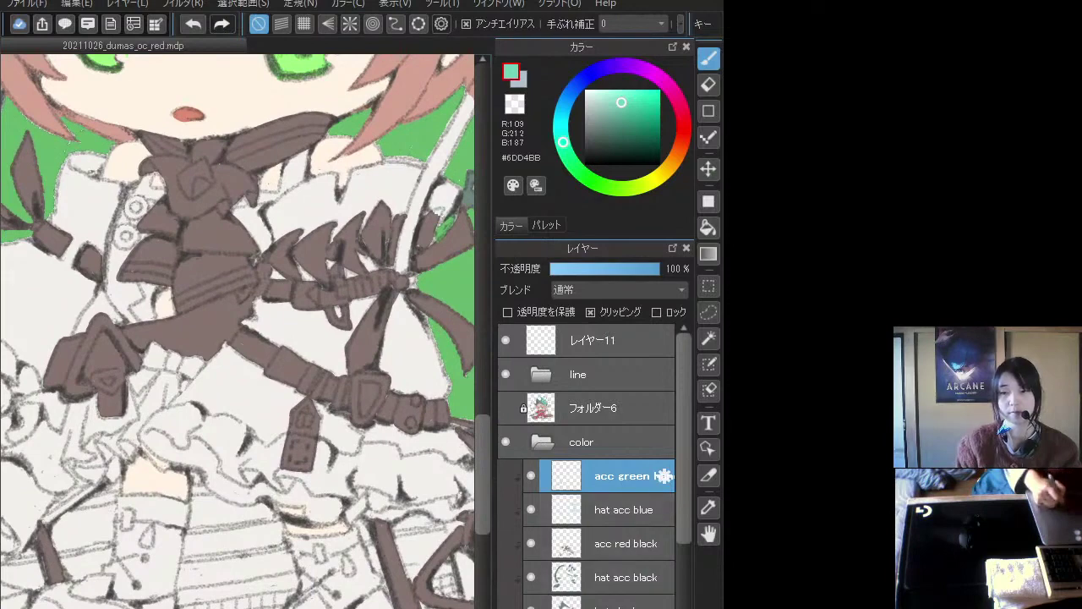
pyautogui.scroll(-1, 680, 534)
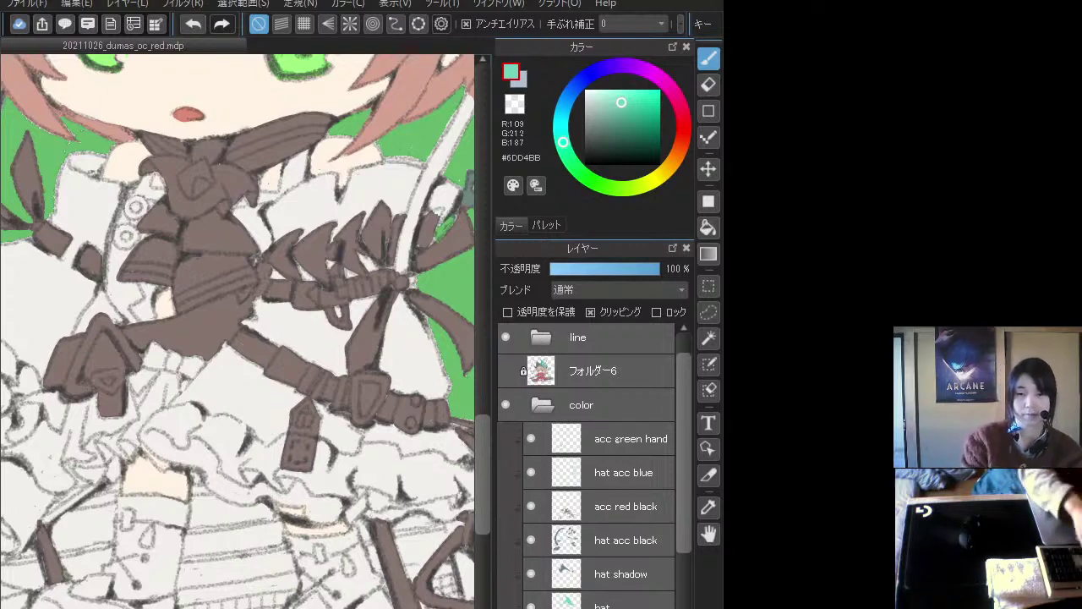
pyautogui.scroll(-3, 252, 335)
pyautogui.scroll(3, 248, 334)
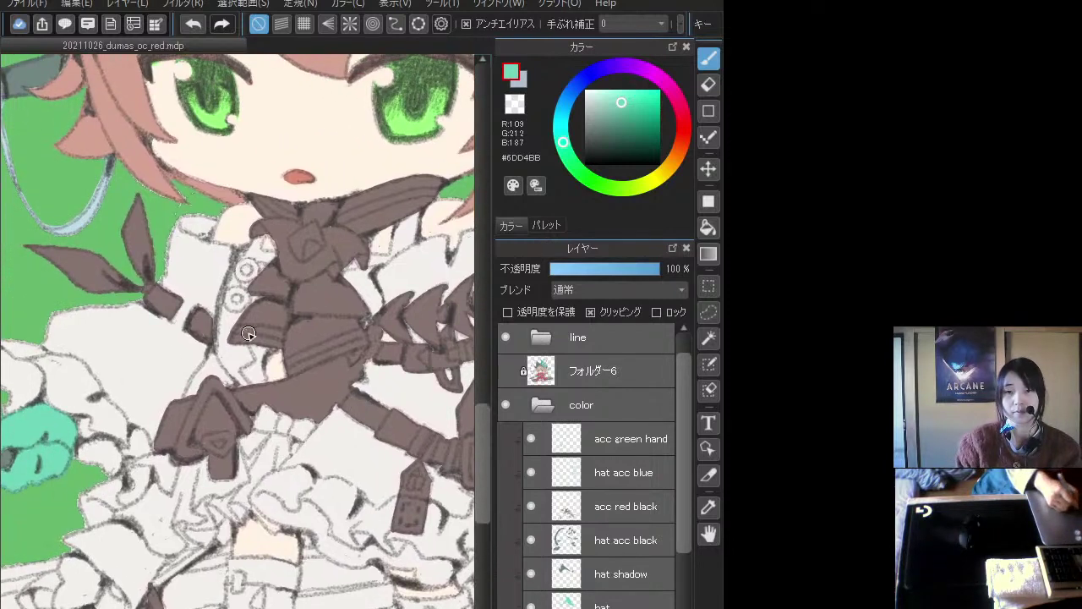
pyautogui.click(506, 370)
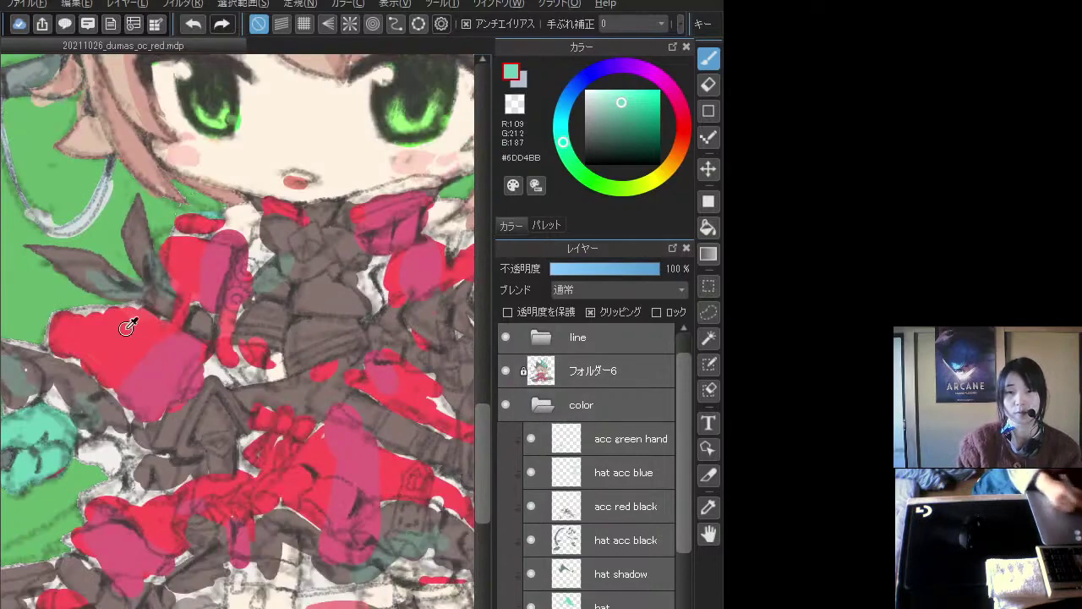
pyautogui.keyDown('alt'); pyautogui.click(127, 328); pyautogui.keyUp('alt')
pyautogui.click(505, 370)
pyautogui.scroll(-2, 219, 378)
# - Paint the upper arm and puffed sleeve above the gloved hand red #FF4E56, leaving the ribbon, buttons and white frill uncovered
pyautogui.moveTo(140, 406); pyautogui.dragTo(170, 375)
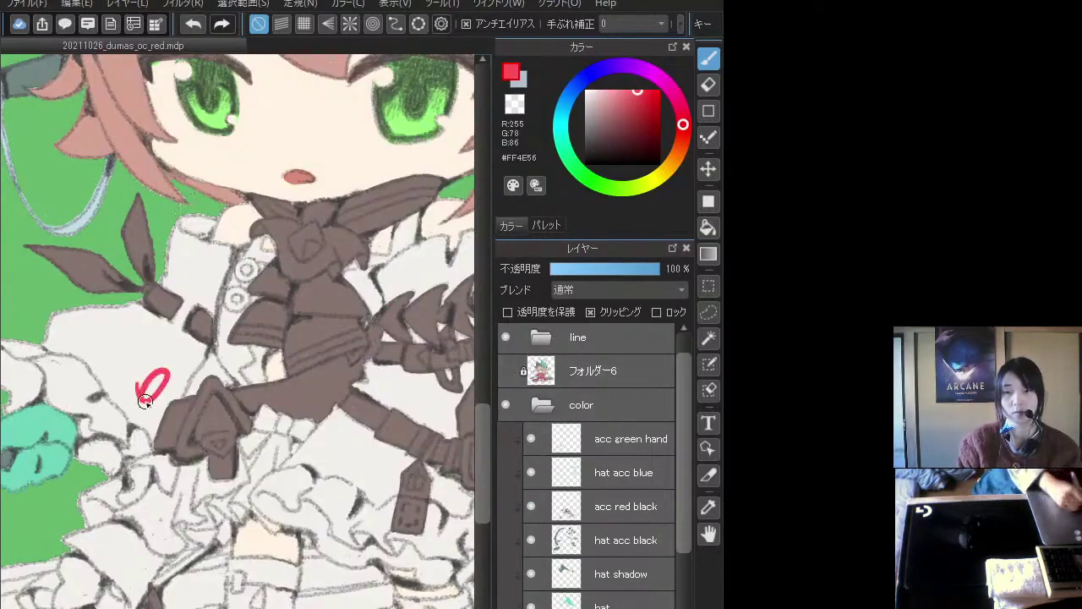
pyautogui.scroll(1, 338, 320)
pyautogui.moveTo(337, 319)
pyautogui.mouseDown()
pyautogui.moveTo(322, 343)
pyautogui.moveTo(336, 307)
pyautogui.moveTo(327, 317)
pyautogui.moveTo(290, 284)
pyautogui.moveTo(320, 270)
pyautogui.moveTo(279, 269)
pyautogui.moveTo(289, 261)
pyautogui.moveTo(322, 264)
pyautogui.moveTo(280, 308)
pyautogui.moveTo(273, 293)
pyautogui.moveTo(279, 330)
pyautogui.moveTo(272, 326)
pyautogui.moveTo(293, 345)
pyautogui.moveTo(307, 332)
pyautogui.moveTo(316, 355)
pyautogui.moveTo(320, 340)
pyautogui.moveTo(271, 331)
pyautogui.mouseUp()
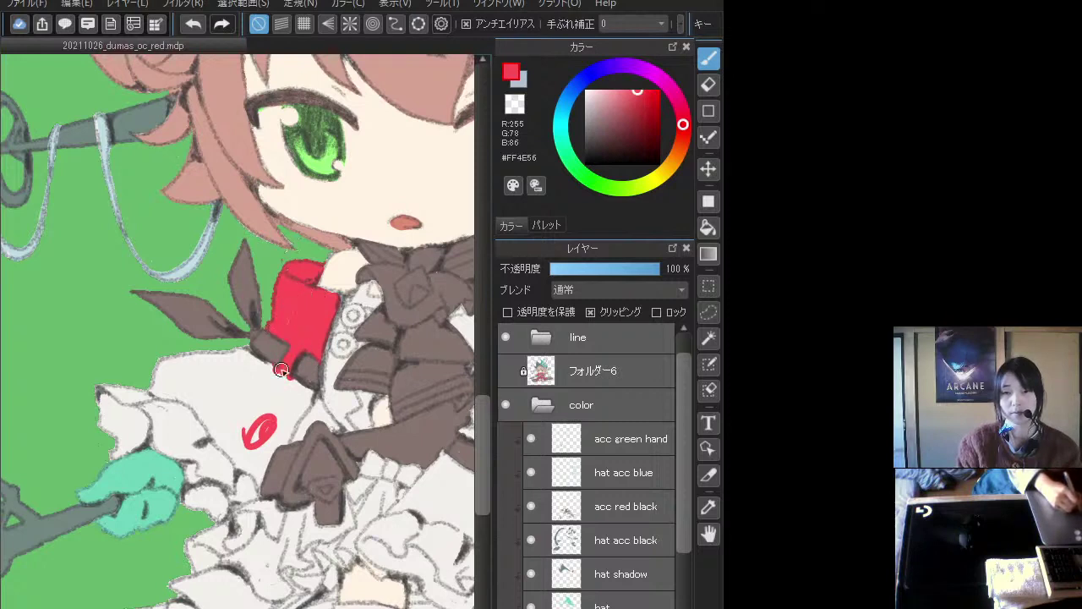
pyautogui.moveTo(280, 369)
pyautogui.mouseDown()
pyautogui.moveTo(275, 412)
pyautogui.moveTo(303, 414)
pyautogui.moveTo(283, 454)
pyautogui.moveTo(268, 450)
pyautogui.moveTo(259, 470)
pyautogui.moveTo(254, 452)
pyautogui.moveTo(270, 455)
pyautogui.moveTo(254, 478)
pyautogui.moveTo(228, 444)
pyautogui.moveTo(235, 432)
pyautogui.moveTo(183, 392)
pyautogui.moveTo(159, 394)
pyautogui.moveTo(199, 401)
pyautogui.moveTo(166, 393)
pyautogui.moveTo(208, 410)
pyautogui.moveTo(195, 403)
pyautogui.moveTo(242, 473)
pyautogui.moveTo(195, 397)
pyautogui.moveTo(178, 393)
pyautogui.moveTo(213, 440)
pyautogui.moveTo(165, 389)
pyautogui.moveTo(144, 392)
pyautogui.moveTo(208, 435)
pyautogui.moveTo(189, 410)
pyautogui.moveTo(244, 477)
pyautogui.moveTo(224, 418)
pyautogui.moveTo(161, 372)
pyautogui.moveTo(149, 385)
pyautogui.moveTo(160, 357)
pyautogui.moveTo(238, 349)
pyautogui.moveTo(280, 373)
pyautogui.moveTo(230, 357)
pyautogui.moveTo(204, 377)
pyautogui.moveTo(188, 369)
pyautogui.moveTo(165, 391)
pyautogui.moveTo(212, 382)
pyautogui.moveTo(221, 406)
pyautogui.moveTo(247, 398)
pyautogui.moveTo(262, 427)
pyautogui.moveTo(249, 454)
pyautogui.moveTo(261, 389)
pyautogui.moveTo(208, 383)
pyautogui.mouseUp()
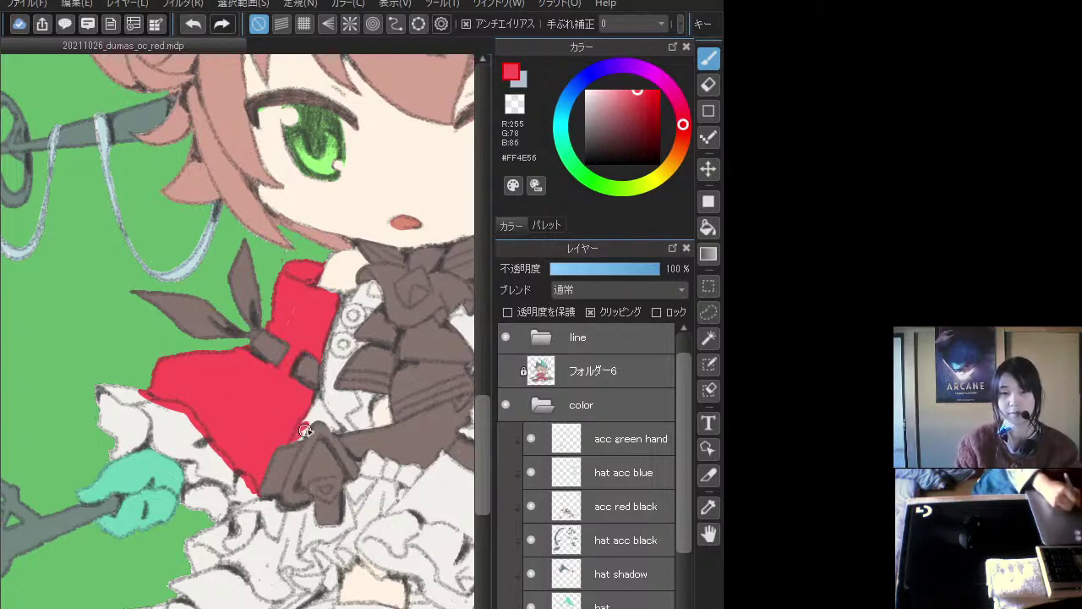
pyautogui.hscroll(3, 250, 397)
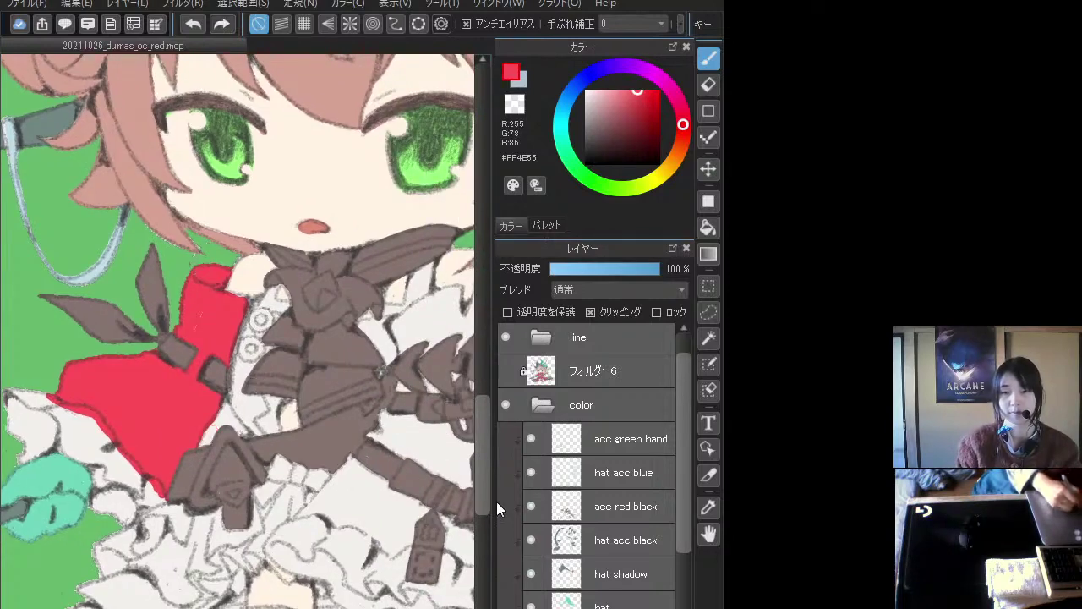
# - Sample the belt's brown #867470 and fill the white gap above the waist buckle on the "acc red black" layer
pyautogui.click(601, 535)
pyautogui.click(531, 503)
pyautogui.click(532, 503)
pyautogui.click(609, 506)
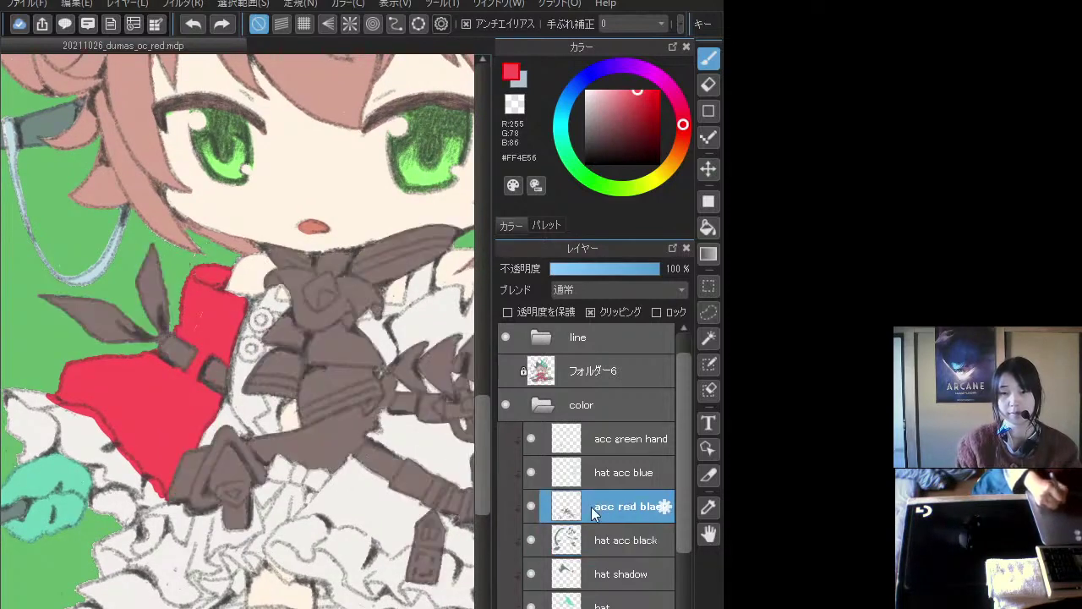
pyautogui.keyDown('alt'); pyautogui.click(265, 451); pyautogui.keyUp('alt')
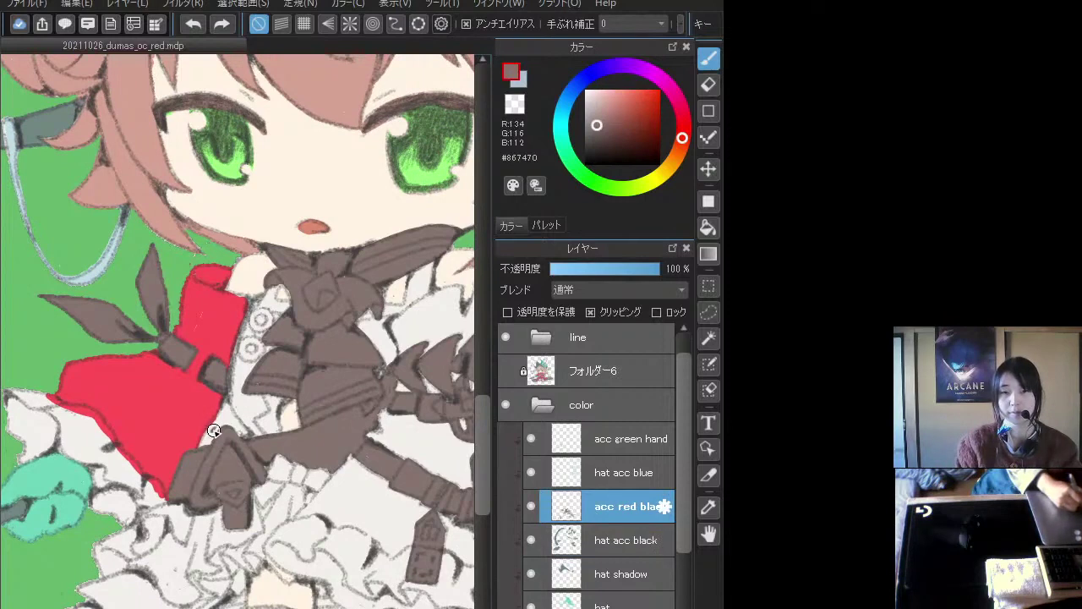
pyautogui.moveTo(213, 431)
pyautogui.mouseDown()
pyautogui.moveTo(196, 444)
pyautogui.moveTo(221, 419)
pyautogui.moveTo(238, 433)
pyautogui.moveTo(230, 416)
pyautogui.moveTo(252, 440)
pyautogui.moveTo(241, 428)
pyautogui.mouseUp()
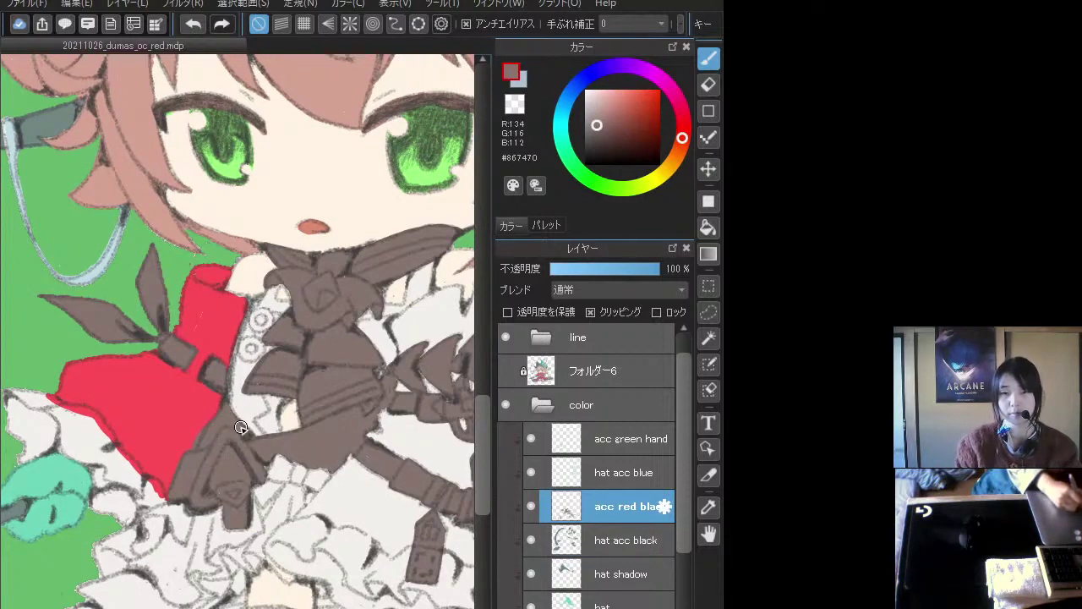
# - Sample red #FF4E56 from the sleeve and paint the bodice front and button strip beside the brown bow red
pyautogui.click(643, 602)
pyautogui.keyDown('alt'); pyautogui.click(131, 414); pyautogui.keyUp('alt')
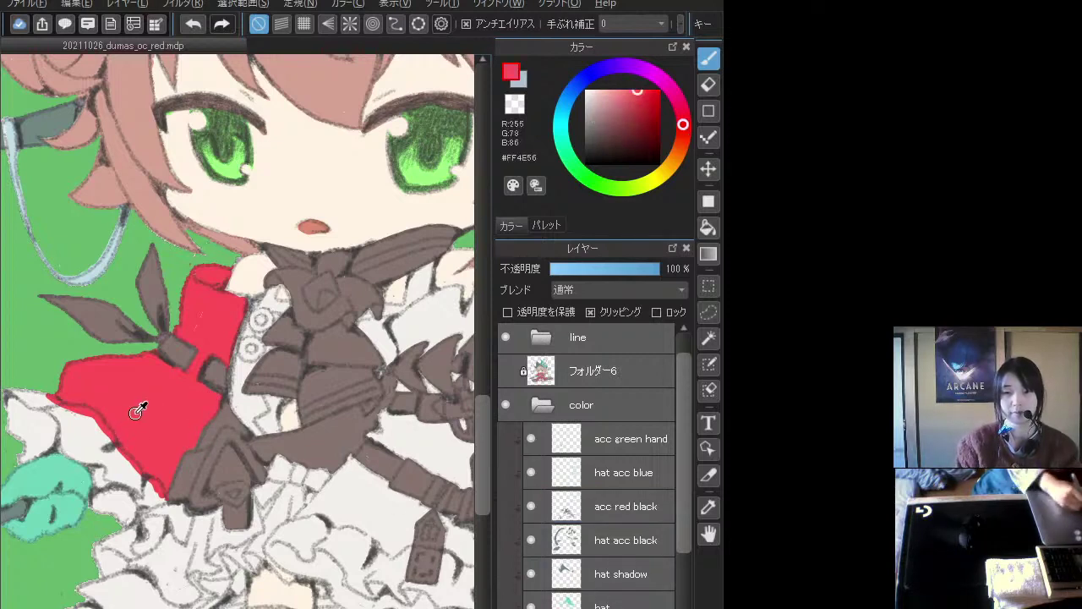
pyautogui.moveTo(237, 392)
pyautogui.mouseDown()
pyautogui.moveTo(247, 425)
pyautogui.moveTo(233, 397)
pyautogui.moveTo(255, 394)
pyautogui.moveTo(259, 423)
pyautogui.moveTo(278, 436)
pyautogui.mouseUp()
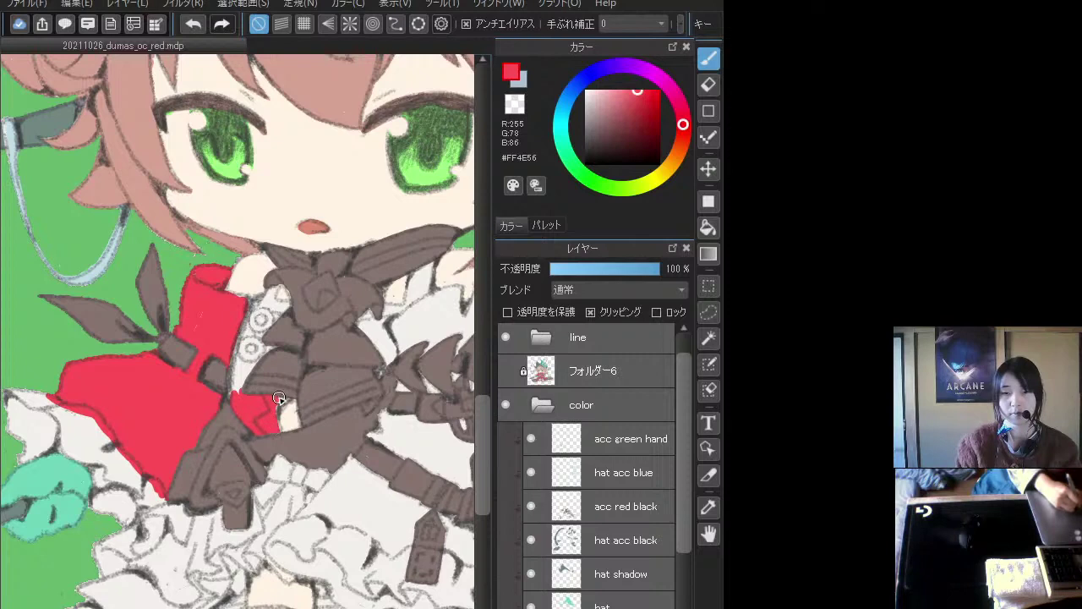
pyautogui.moveTo(279, 398)
pyautogui.mouseDown()
pyautogui.moveTo(269, 415)
pyautogui.moveTo(293, 393)
pyautogui.mouseUp()
pyautogui.scroll(2, 288, 438)
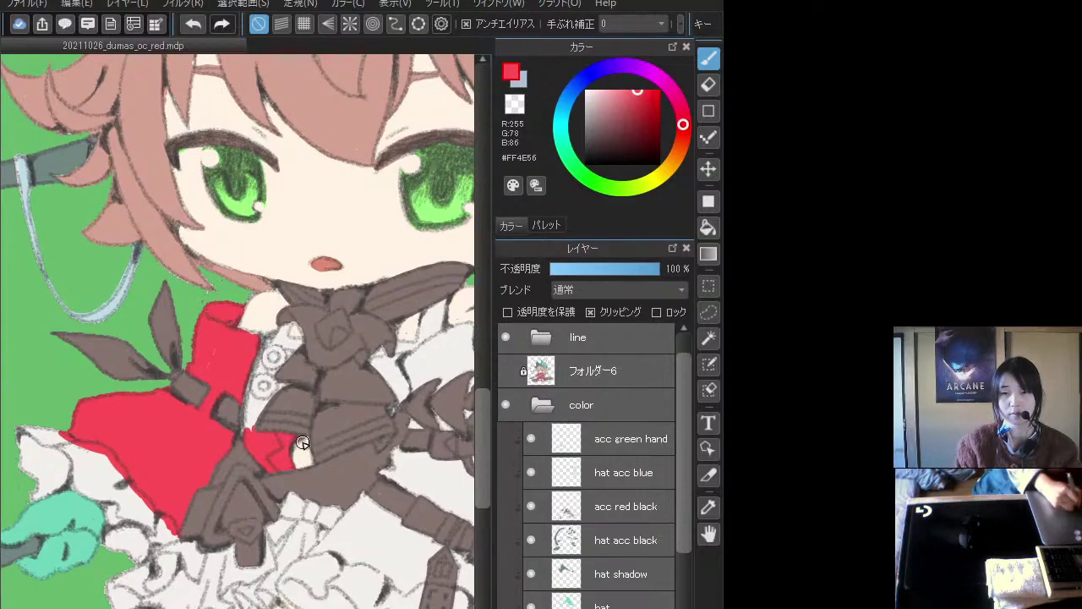
pyautogui.moveTo(281, 387)
pyautogui.mouseDown()
pyautogui.moveTo(249, 433)
pyautogui.moveTo(252, 384)
pyautogui.moveTo(287, 384)
pyautogui.moveTo(290, 355)
pyautogui.moveTo(260, 368)
pyautogui.moveTo(285, 357)
pyautogui.moveTo(269, 350)
pyautogui.moveTo(291, 355)
pyautogui.moveTo(263, 349)
pyautogui.moveTo(245, 385)
pyautogui.moveTo(263, 337)
pyautogui.mouseUp()
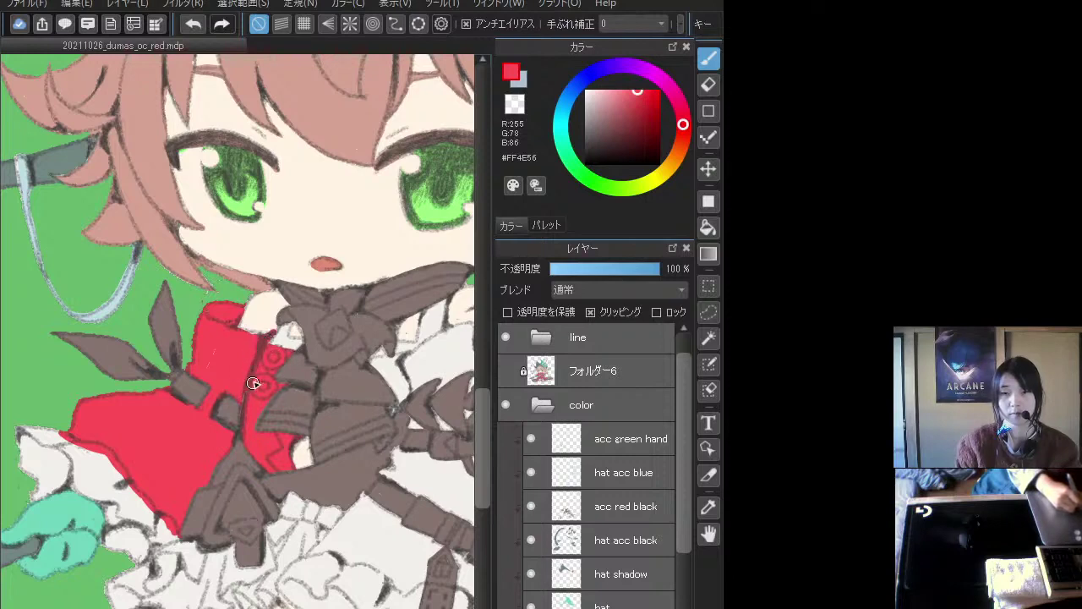
# - Paint the other puffed sleeve and the loose ribbon hanging from the hair ornament red #FF4E56
pyautogui.hscroll(3, 253, 383)
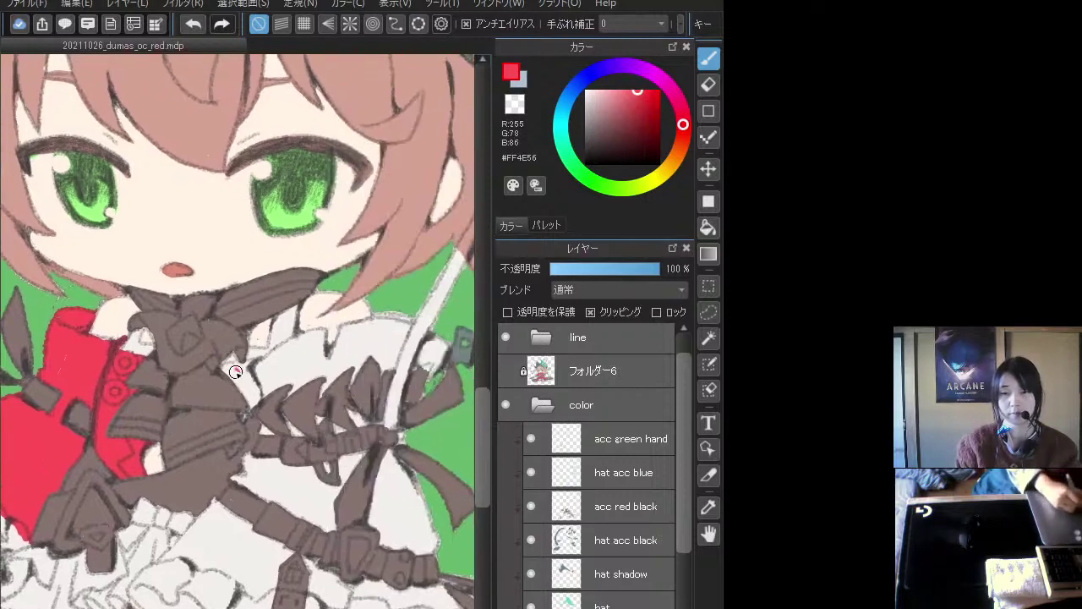
pyautogui.moveTo(235, 372)
pyautogui.mouseDown()
pyautogui.moveTo(257, 406)
pyautogui.moveTo(277, 386)
pyautogui.moveTo(284, 326)
pyautogui.moveTo(268, 354)
pyautogui.moveTo(310, 312)
pyautogui.moveTo(307, 337)
pyautogui.moveTo(287, 345)
pyautogui.moveTo(319, 333)
pyautogui.moveTo(318, 362)
pyautogui.moveTo(326, 331)
pyautogui.moveTo(324, 361)
pyautogui.moveTo(313, 331)
pyautogui.moveTo(259, 362)
pyautogui.moveTo(301, 343)
pyautogui.moveTo(266, 342)
pyautogui.moveTo(288, 335)
pyautogui.moveTo(264, 351)
pyautogui.moveTo(301, 354)
pyautogui.moveTo(258, 364)
pyautogui.moveTo(291, 344)
pyautogui.moveTo(264, 364)
pyautogui.moveTo(281, 373)
pyautogui.moveTo(266, 384)
pyautogui.moveTo(306, 349)
pyautogui.moveTo(307, 383)
pyautogui.moveTo(324, 393)
pyautogui.moveTo(345, 328)
pyautogui.moveTo(396, 322)
pyautogui.moveTo(366, 320)
pyautogui.moveTo(396, 330)
pyautogui.moveTo(336, 347)
pyautogui.moveTo(326, 387)
pyautogui.moveTo(379, 375)
pyautogui.moveTo(396, 332)
pyautogui.moveTo(282, 380)
pyautogui.mouseUp()
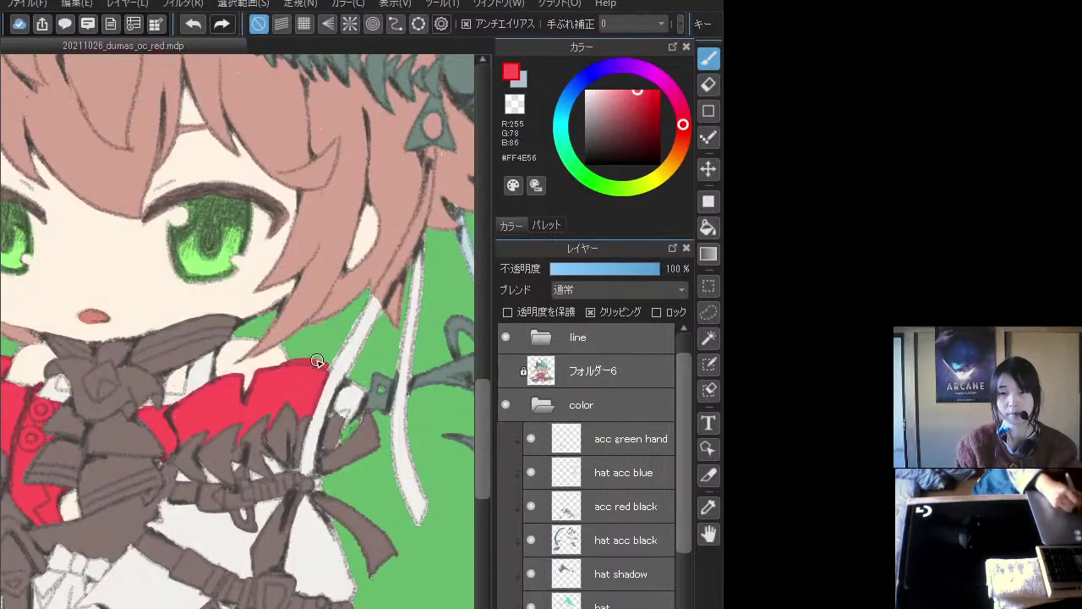
pyautogui.moveTo(397, 328); pyautogui.dragTo(313, 340)
pyautogui.moveTo(334, 292)
pyautogui.mouseDown()
pyautogui.moveTo(339, 262)
pyautogui.moveTo(314, 446)
pyautogui.moveTo(312, 438)
pyautogui.moveTo(315, 508)
pyautogui.moveTo(332, 531)
pyautogui.moveTo(318, 446)
pyautogui.mouseUp()
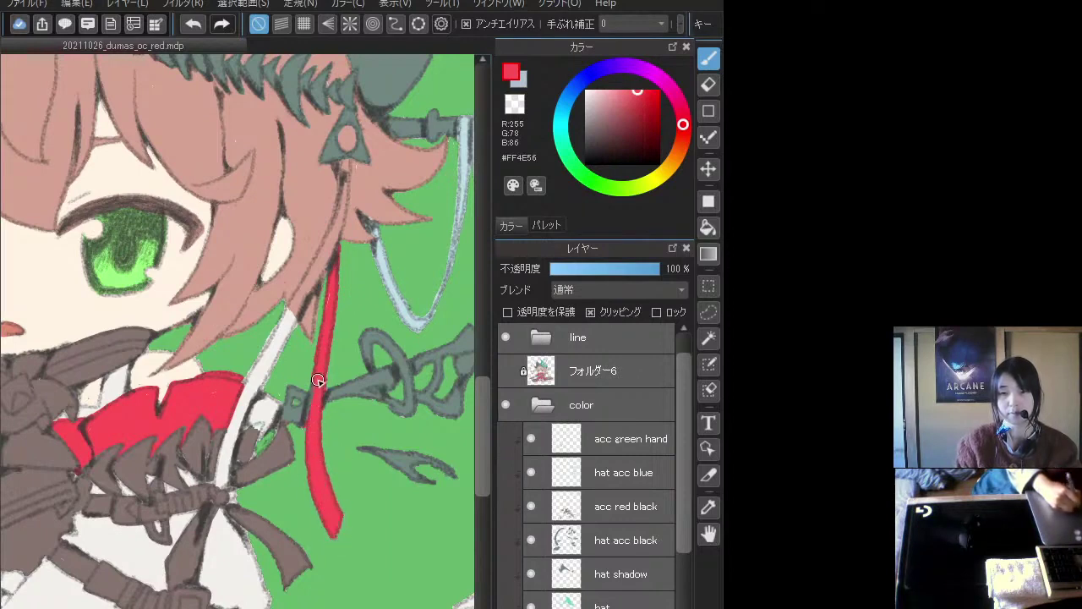
pyautogui.scroll(-3, 321, 314)
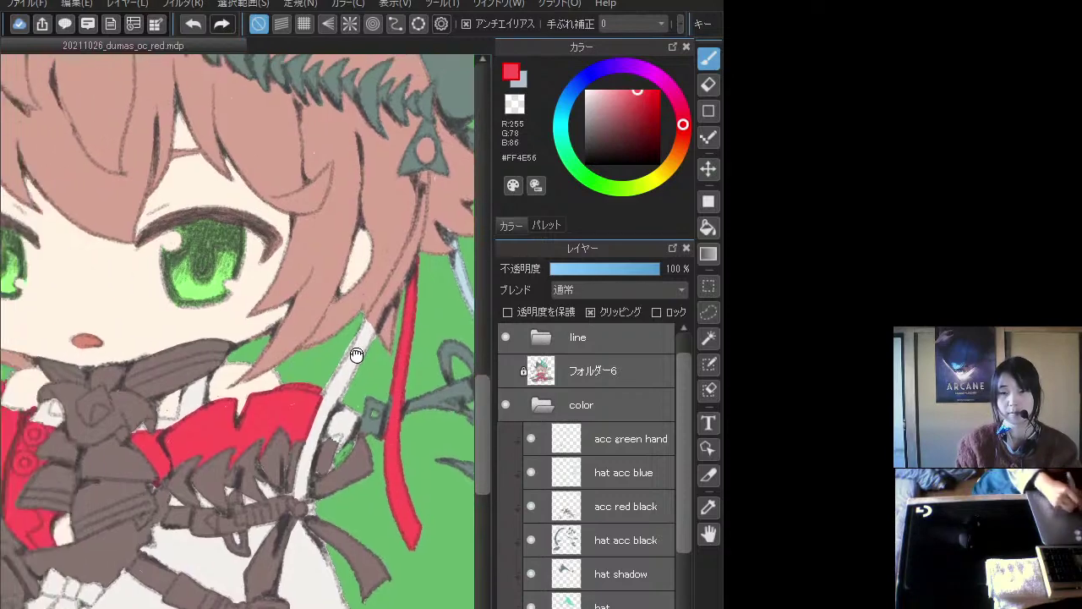
# - Sample mint green #6DD4BB from the hat and paint the long ribbon crossing the sleeve on the "acc green hand" layer
pyautogui.click(614, 602)
pyautogui.scroll(2, 395, 328)
pyautogui.scroll(3, 385, 324)
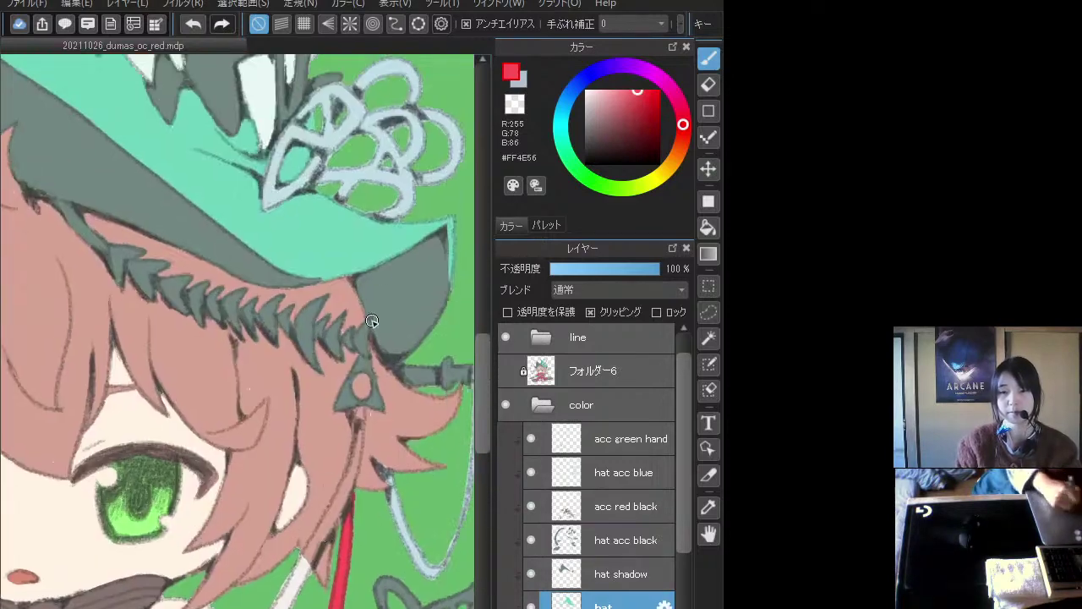
pyautogui.keyDown('alt'); pyautogui.click(345, 217); pyautogui.keyUp('alt')
pyautogui.scroll(-3, 355, 254)
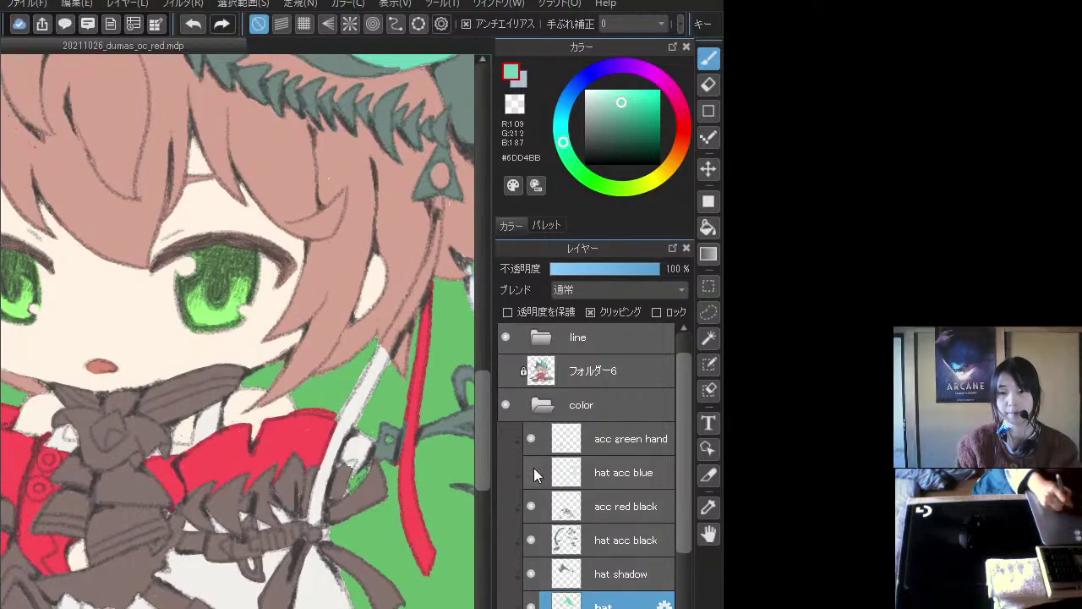
pyautogui.click(593, 444)
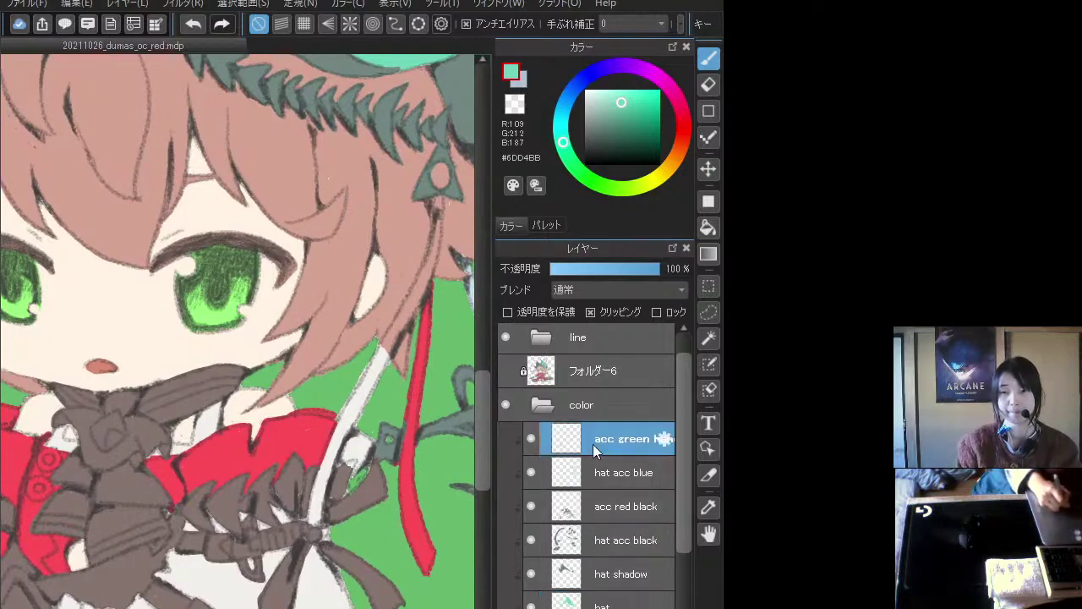
pyautogui.moveTo(309, 489)
pyautogui.mouseDown()
pyautogui.moveTo(315, 525)
pyautogui.moveTo(311, 499)
pyautogui.moveTo(324, 462)
pyautogui.moveTo(321, 503)
pyautogui.moveTo(326, 460)
pyautogui.moveTo(355, 401)
pyautogui.moveTo(350, 435)
pyautogui.moveTo(366, 364)
pyautogui.moveTo(380, 370)
pyautogui.moveTo(400, 324)
pyautogui.mouseUp()
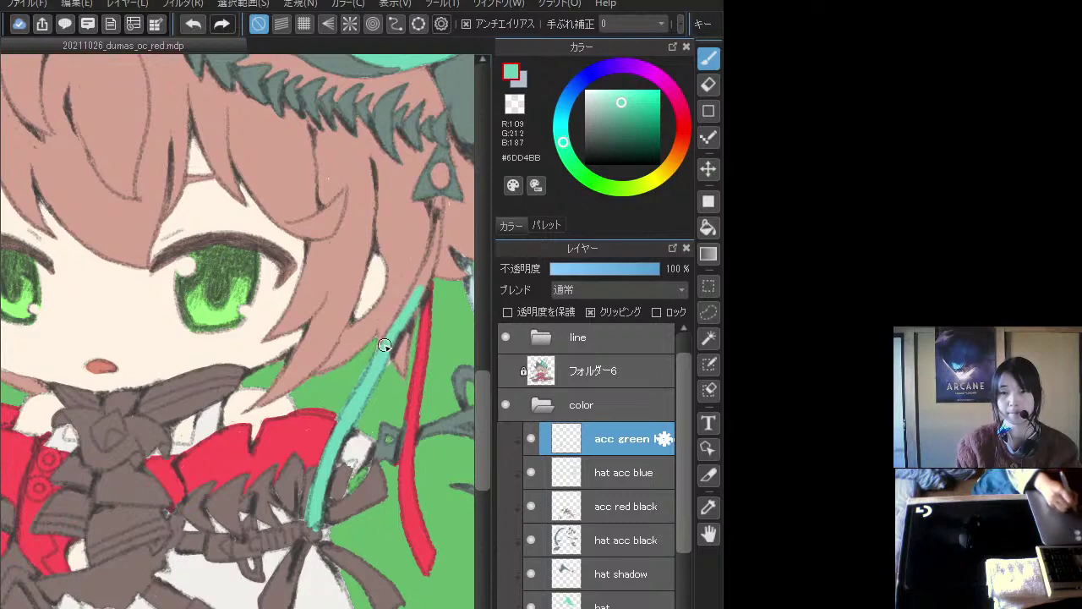
pyautogui.moveTo(411, 308)
pyautogui.mouseDown()
pyautogui.moveTo(369, 363)
pyautogui.moveTo(376, 333)
pyautogui.mouseUp()
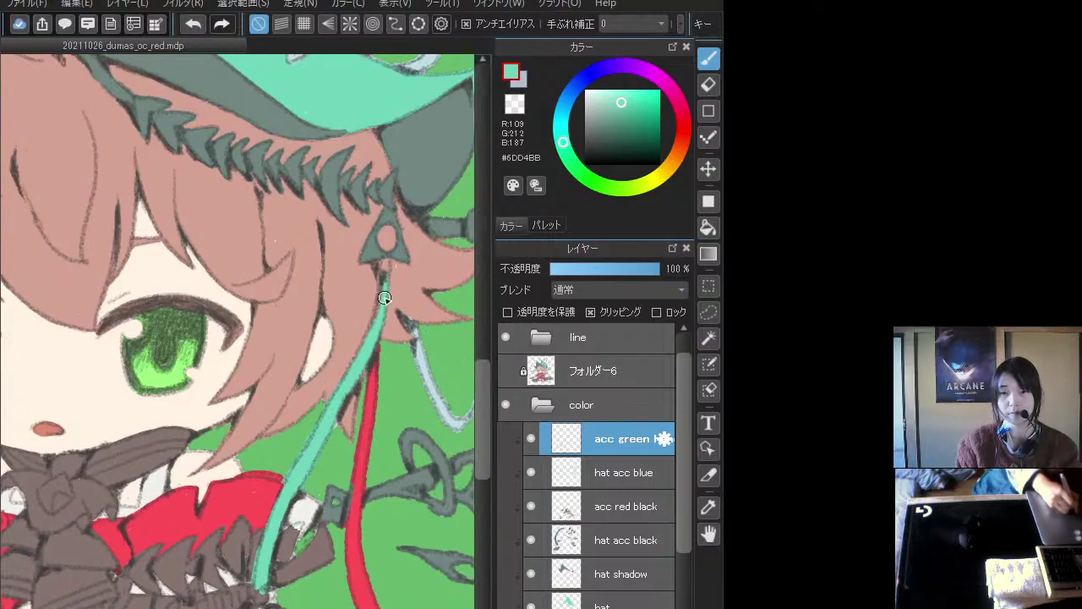
pyautogui.scroll(-4, 384, 309)
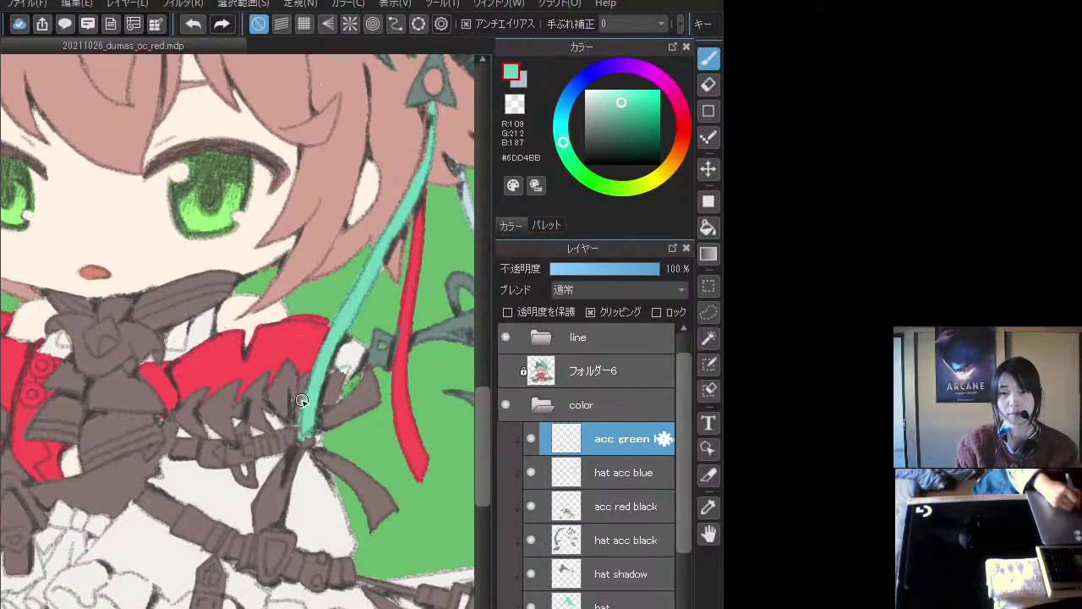
pyautogui.moveTo(302, 400)
pyautogui.mouseDown()
pyautogui.moveTo(305, 382)
pyautogui.moveTo(299, 440)
pyautogui.mouseUp()
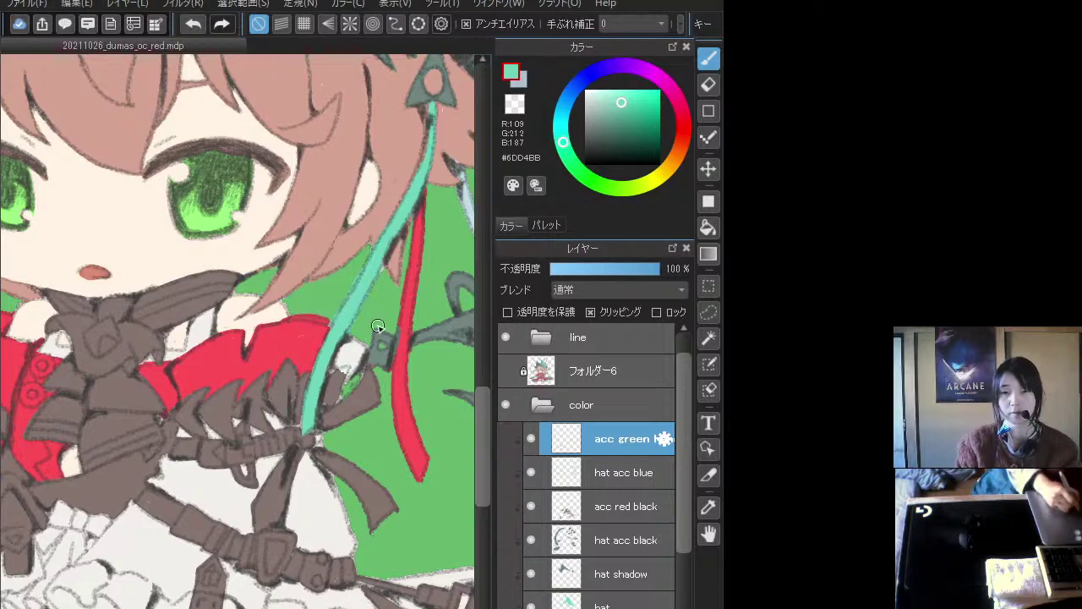
# - Sample brown #867470 from the waist bow and touch up the dark trim behind the mint ribbon on the "acc red black" layer
pyautogui.keyDown('alt'); pyautogui.click(363, 400); pyautogui.keyUp('alt')
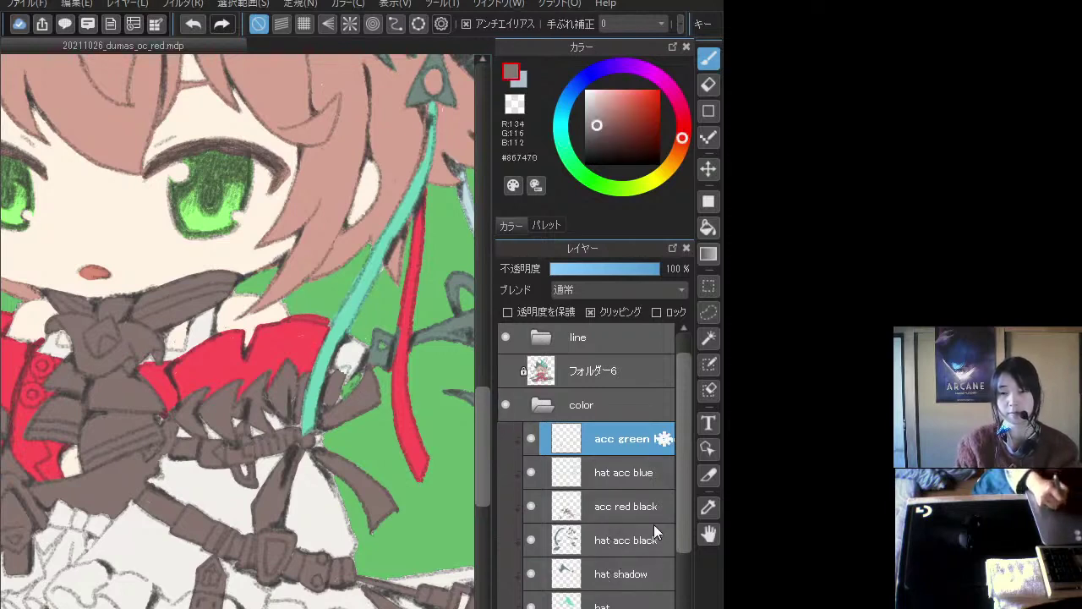
pyautogui.scroll(-3, 683, 526)
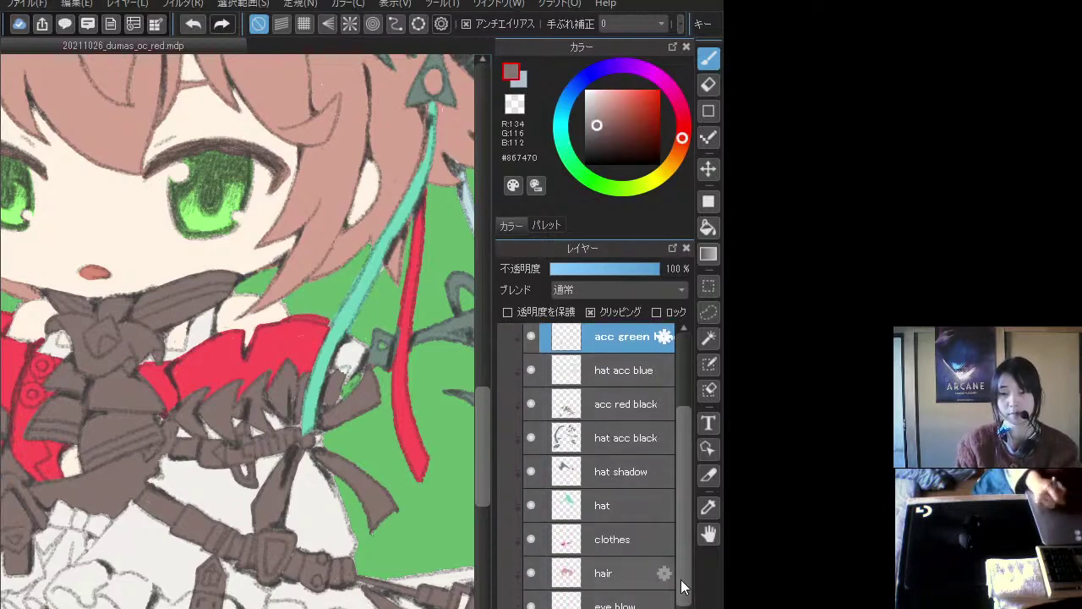
pyautogui.scroll(-2, 684, 580)
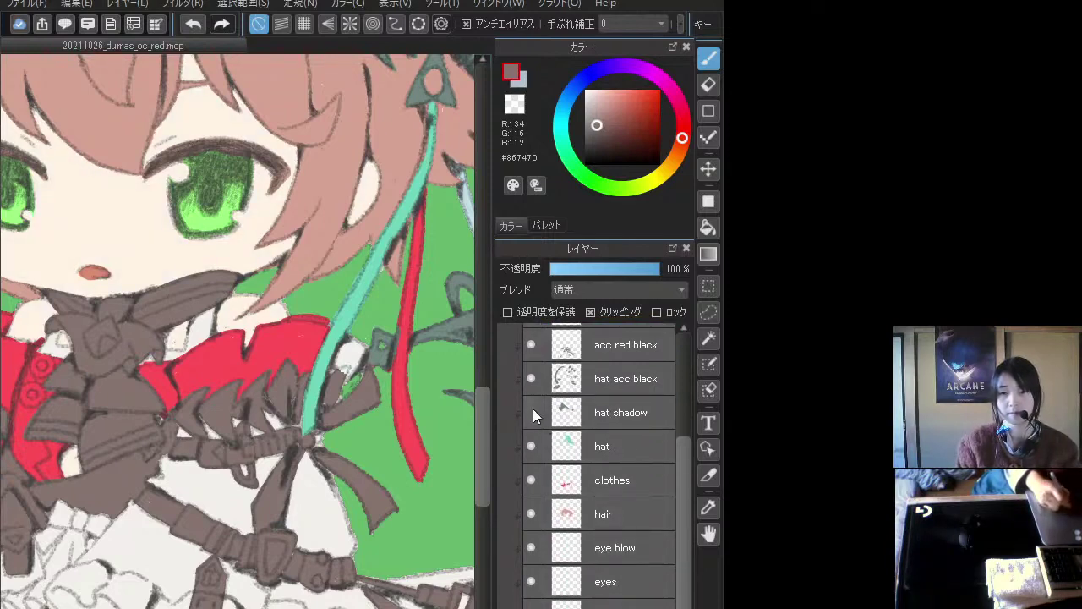
pyautogui.scroll(4, 686, 483)
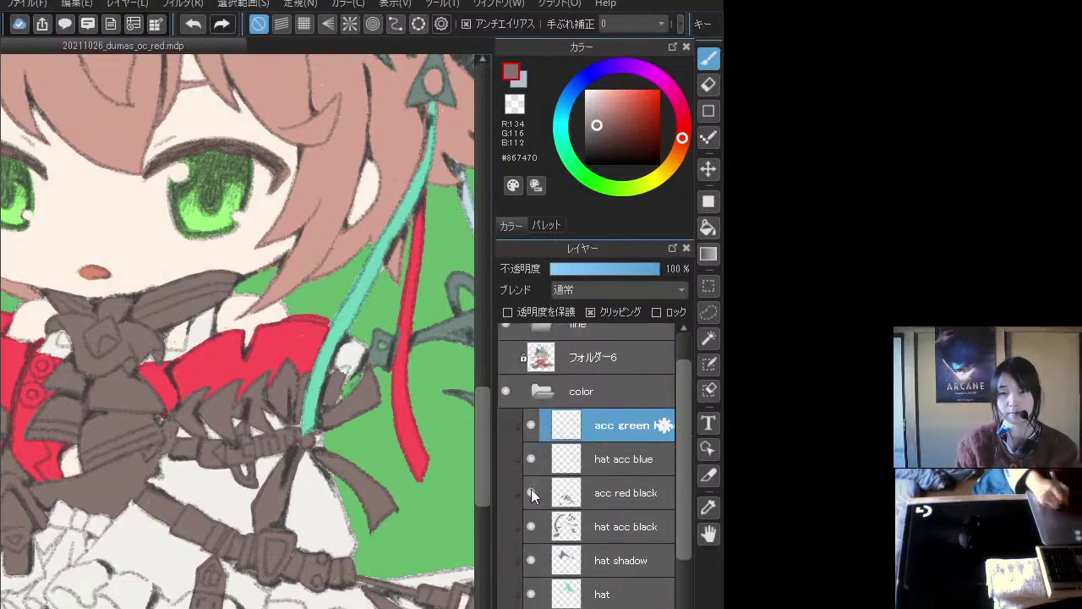
pyautogui.click(611, 497)
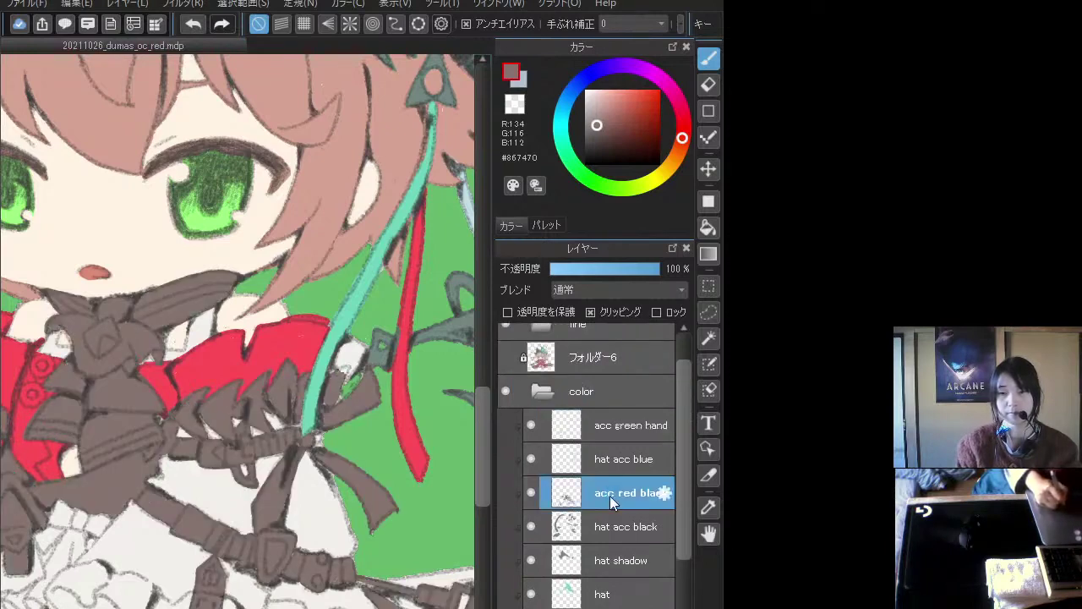
pyautogui.click(531, 492)
pyautogui.click(531, 492)
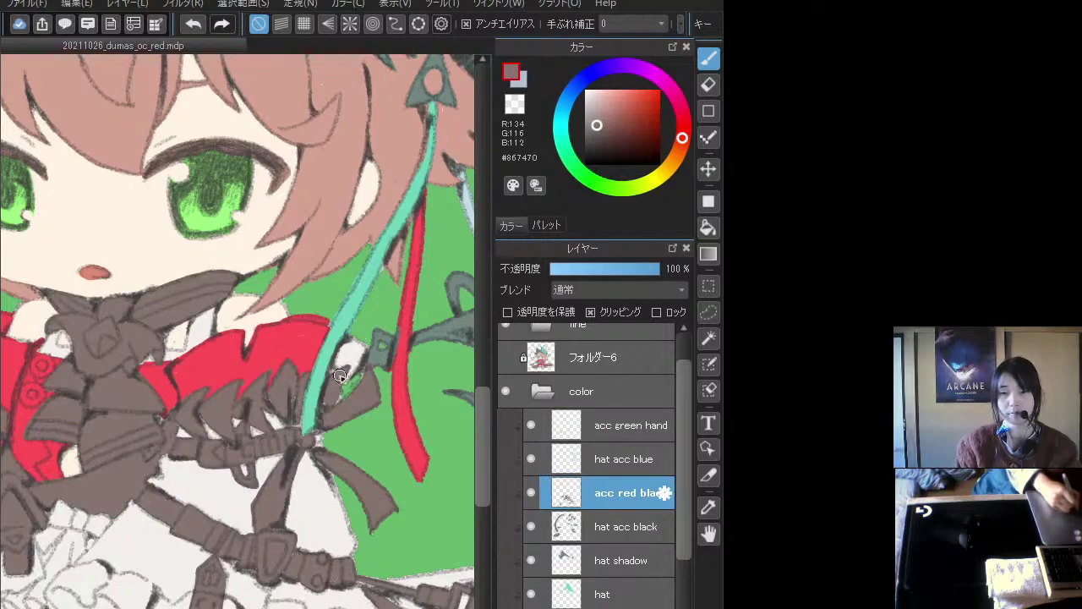
pyautogui.moveTo(315, 353); pyautogui.dragTo(347, 349)
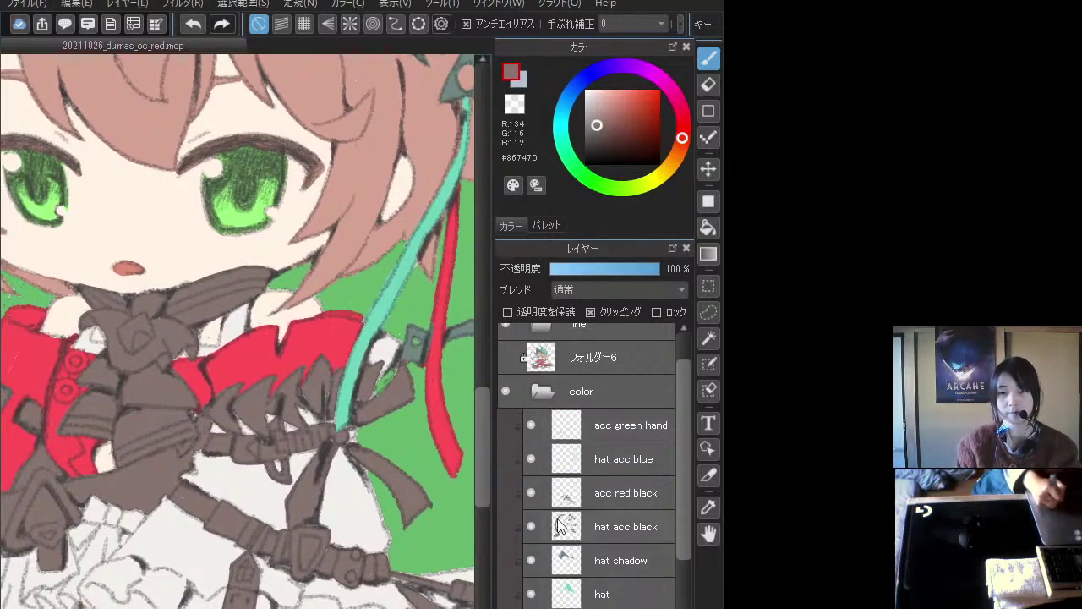
# - Line the sleeve's upper edge with mint green #6DD4BB and paint the white sleeve end beyond the ribbon red #FF4E56
pyautogui.keyDown('alt'); pyautogui.click(319, 336); pyautogui.keyUp('alt')
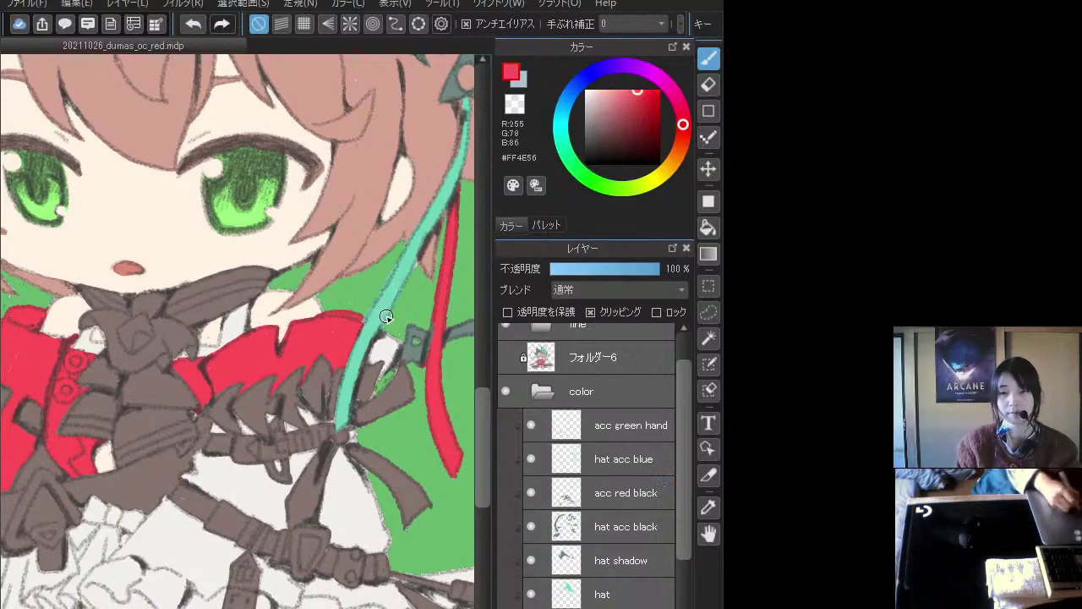
pyautogui.keyDown('alt'); pyautogui.click(402, 273); pyautogui.keyUp('alt')
pyautogui.click(615, 431)
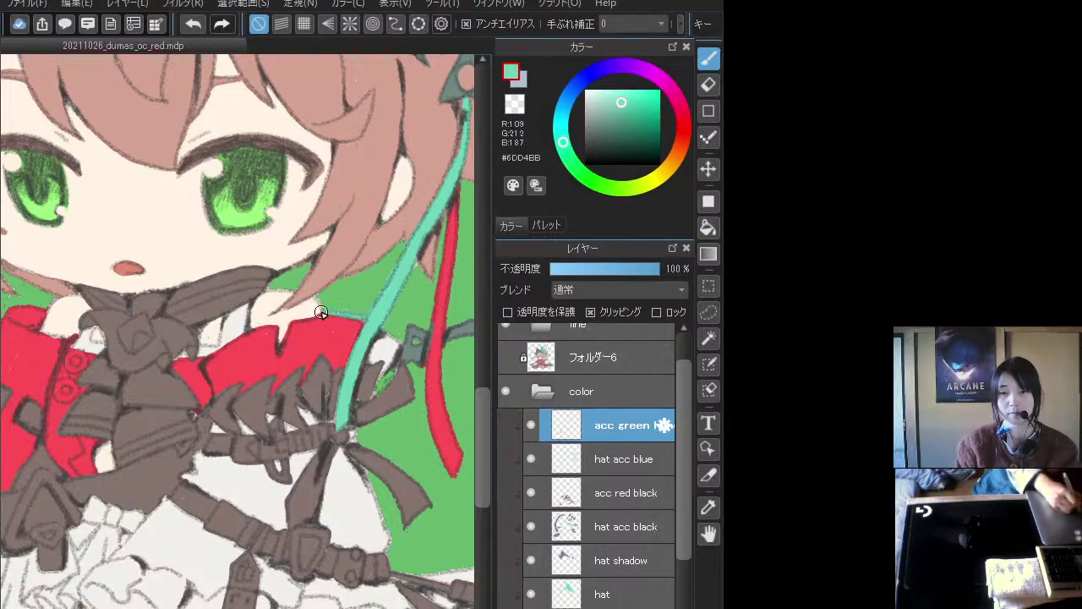
pyautogui.keyDown('alt'); pyautogui.click(446, 372); pyautogui.keyUp('alt')
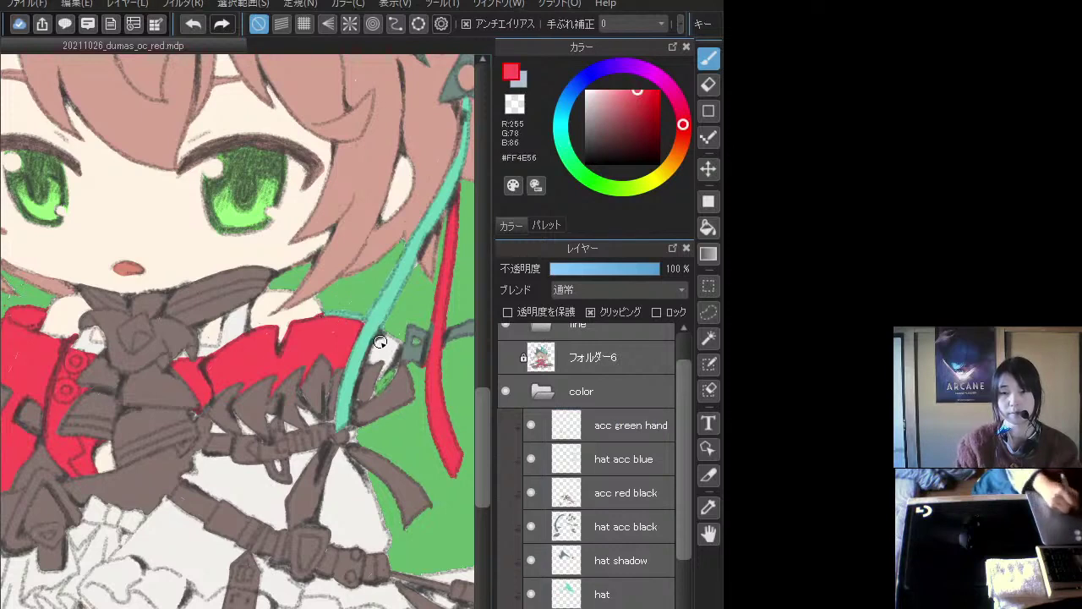
pyautogui.moveTo(380, 342); pyautogui.dragTo(378, 353)
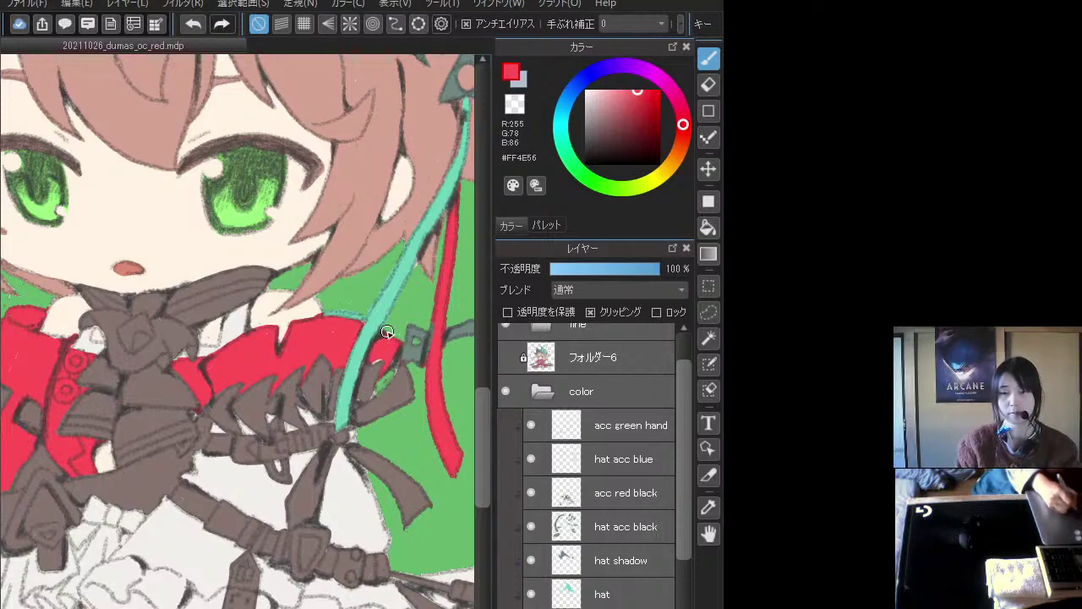
# - Check the "acc red black" layer by toggling its visibility, and touch up the bow beside the mint ribbon with brown #867470
pyautogui.click(628, 560)
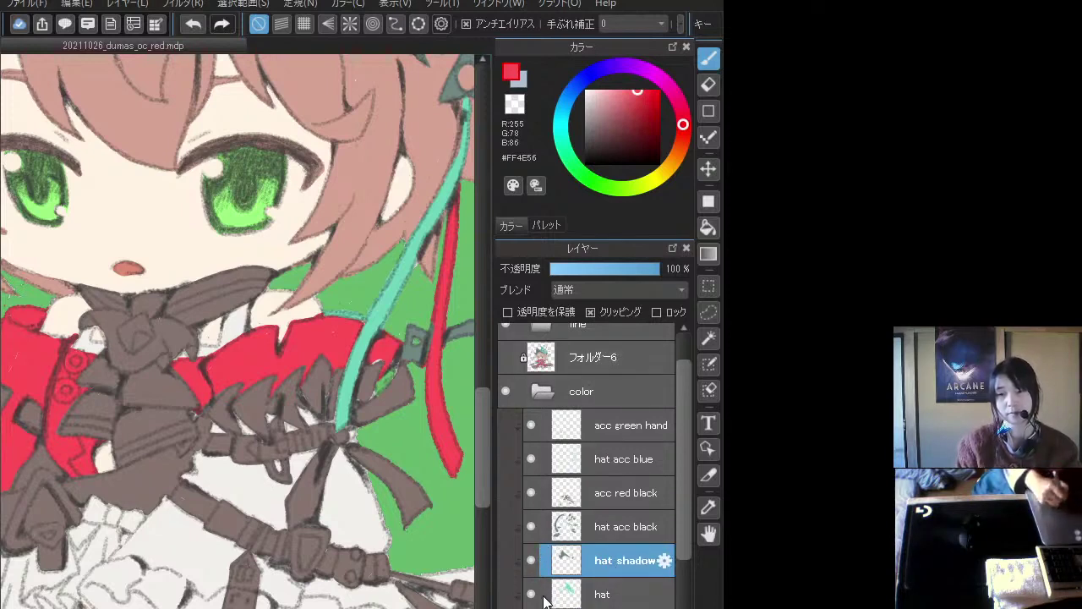
pyautogui.click(533, 491)
pyautogui.click(533, 491)
pyautogui.click(534, 488)
pyautogui.click(534, 488)
pyautogui.click(534, 485)
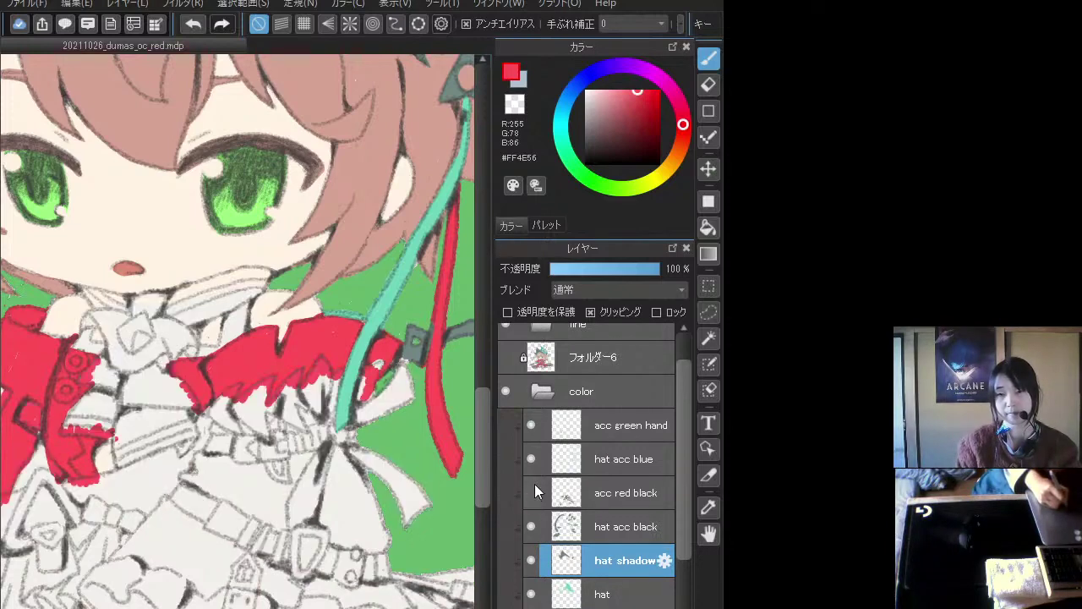
pyautogui.click(536, 483)
pyautogui.click(580, 484)
pyautogui.keyDown('alt'); pyautogui.click(391, 379); pyautogui.keyUp('alt')
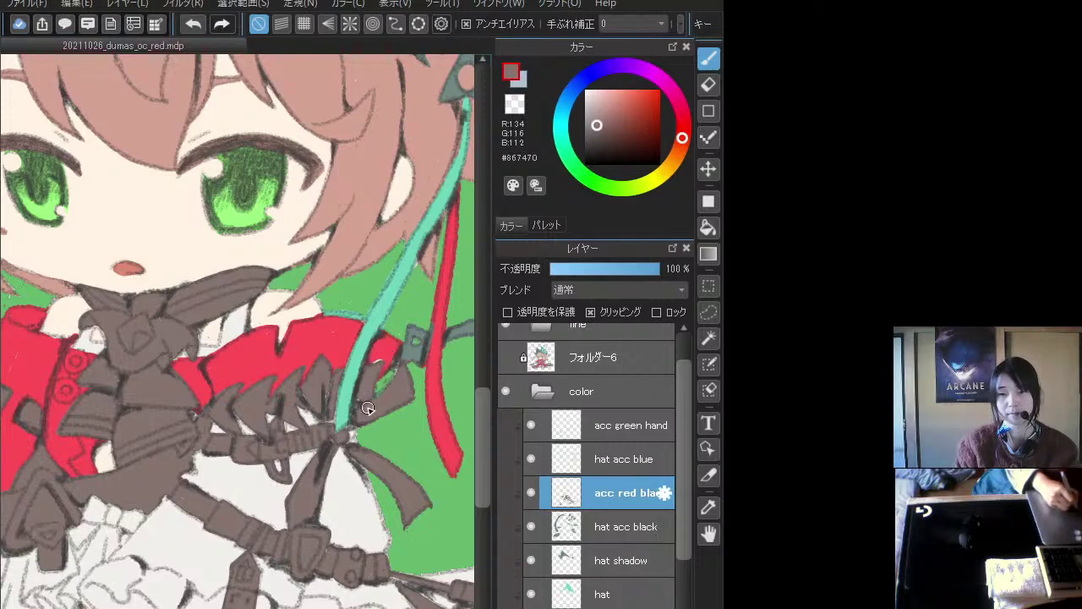
# - Sample red #FF4E56 from the sleeve, then outline and bucket-fill the white skirt panel below the side bow's knot
pyautogui.keyDown('alt'); pyautogui.click(393, 349); pyautogui.keyUp('alt')
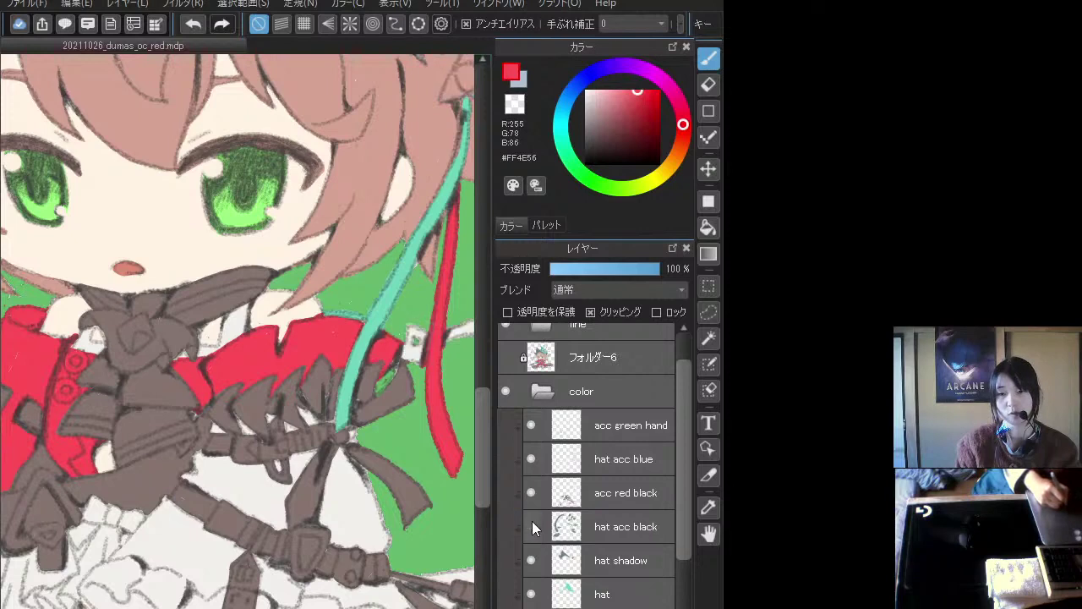
pyautogui.click(598, 529)
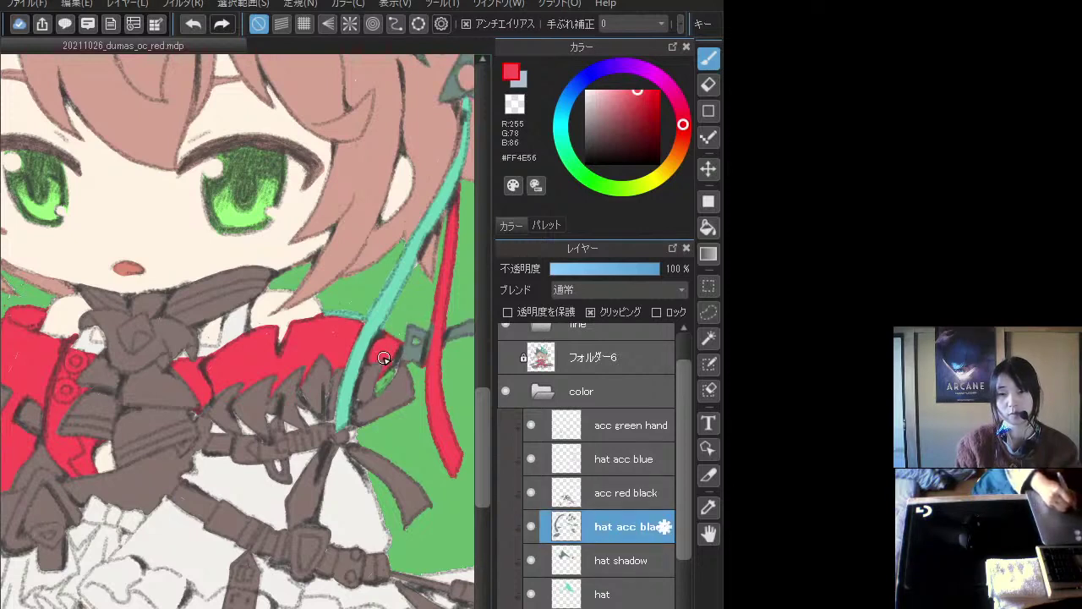
pyautogui.scroll(-2, 385, 352)
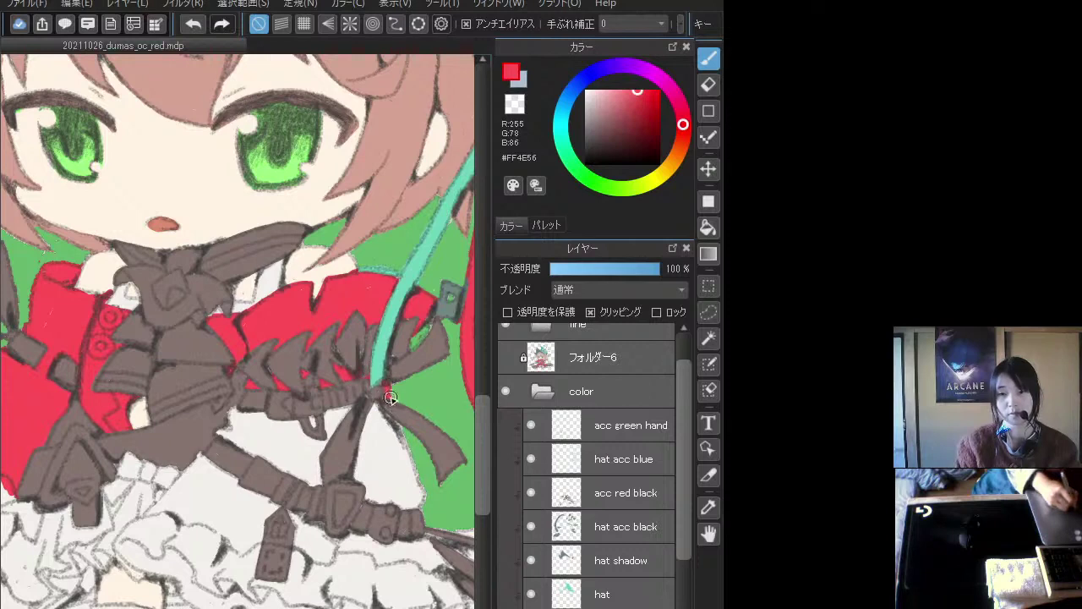
pyautogui.moveTo(390, 397)
pyautogui.mouseDown()
pyautogui.moveTo(424, 499)
pyautogui.moveTo(405, 422)
pyautogui.moveTo(376, 509)
pyautogui.moveTo(380, 498)
pyautogui.moveTo(392, 503)
pyautogui.moveTo(369, 498)
pyautogui.moveTo(353, 464)
pyautogui.moveTo(379, 390)
pyautogui.moveTo(391, 433)
pyautogui.mouseUp()
pyautogui.click(709, 226)
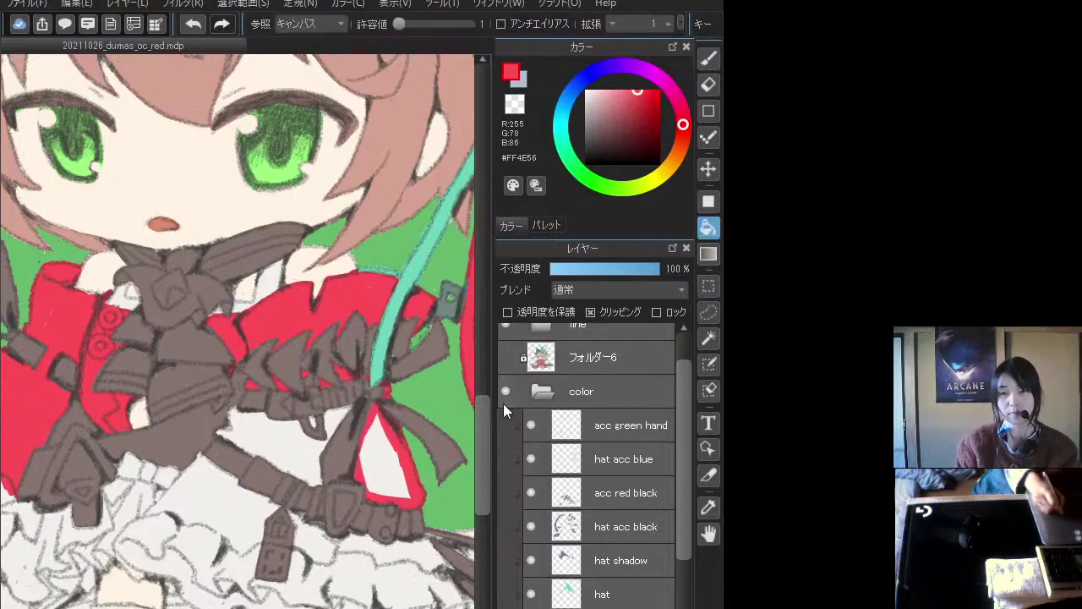
pyautogui.click(385, 448)
# - Brush the white skirt area between the belts, the small front bow and the skirt down to its hem red #FF4E56
pyautogui.click(708, 59)
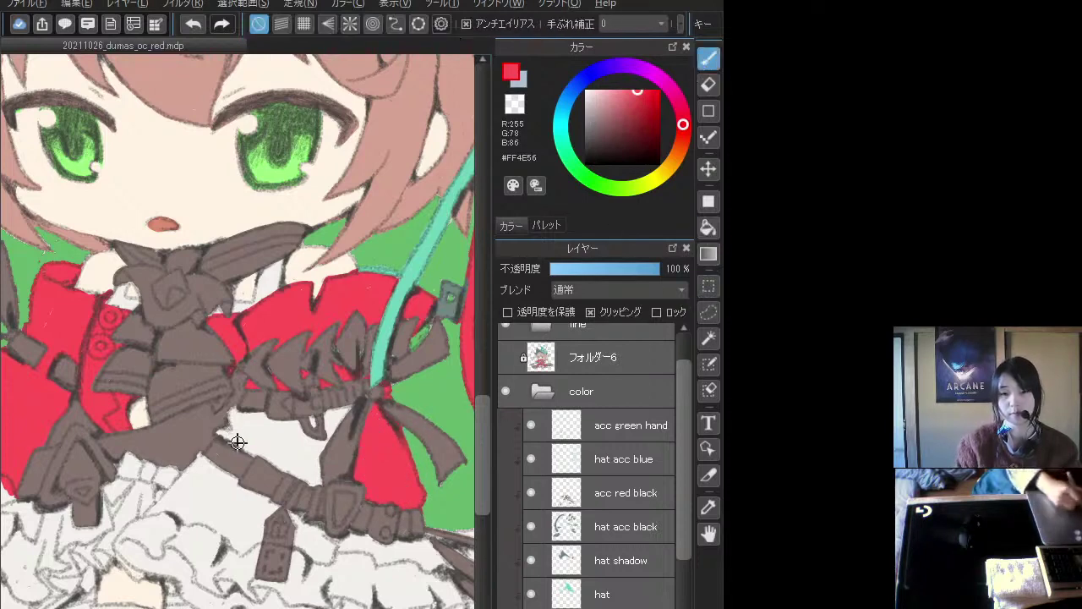
pyautogui.moveTo(238, 442)
pyautogui.mouseDown()
pyautogui.moveTo(213, 443)
pyautogui.moveTo(231, 445)
pyautogui.moveTo(232, 465)
pyautogui.moveTo(248, 457)
pyautogui.moveTo(281, 491)
pyautogui.moveTo(349, 420)
pyautogui.mouseUp()
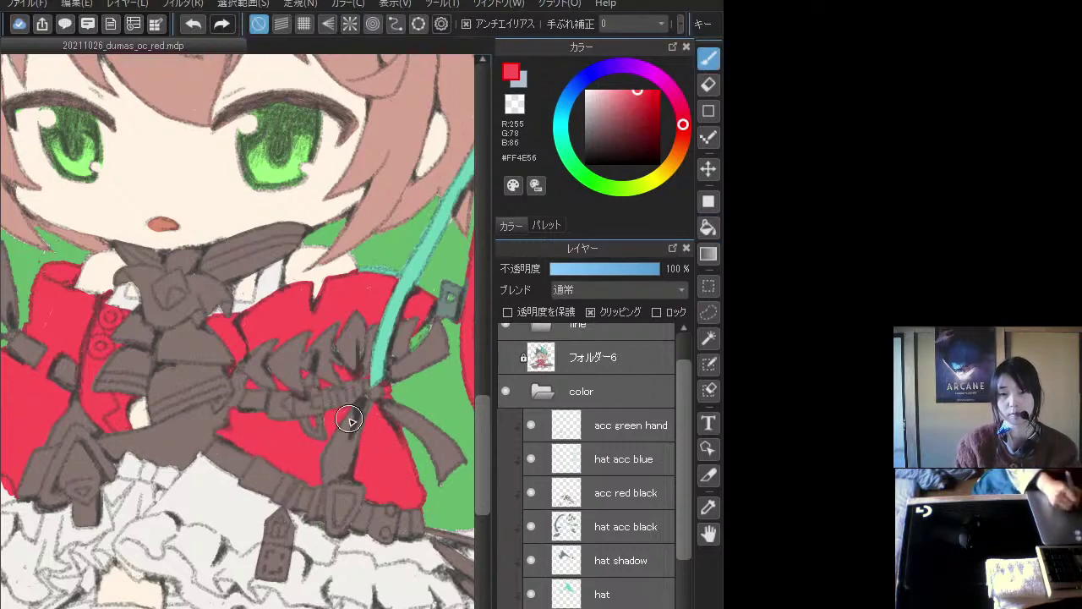
pyautogui.scroll(-3, 349, 421)
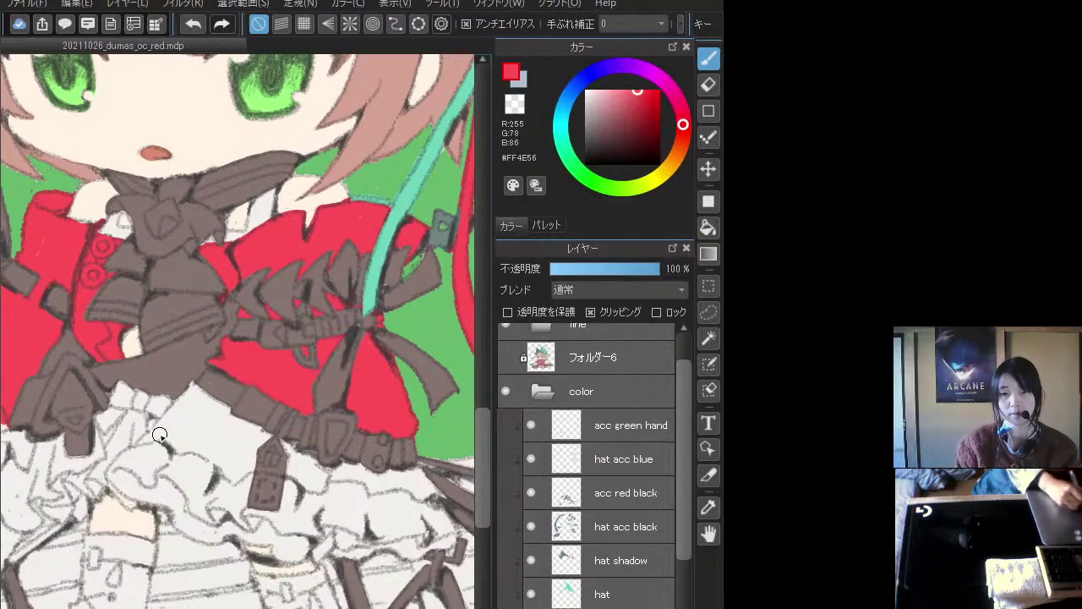
pyautogui.moveTo(160, 434)
pyautogui.mouseDown()
pyautogui.moveTo(140, 445)
pyautogui.moveTo(185, 397)
pyautogui.moveTo(135, 444)
pyautogui.moveTo(144, 415)
pyautogui.moveTo(178, 398)
pyautogui.moveTo(166, 386)
pyautogui.moveTo(126, 423)
pyautogui.moveTo(110, 410)
pyautogui.moveTo(114, 381)
pyautogui.mouseUp()
pyautogui.scroll(-1, 206, 392)
pyautogui.moveTo(208, 415)
pyautogui.mouseDown()
pyautogui.moveTo(164, 423)
pyautogui.moveTo(179, 420)
pyautogui.moveTo(180, 441)
pyautogui.moveTo(141, 433)
pyautogui.moveTo(176, 428)
pyautogui.moveTo(138, 434)
pyautogui.moveTo(193, 433)
pyautogui.moveTo(246, 472)
pyautogui.moveTo(240, 464)
pyautogui.moveTo(278, 462)
pyautogui.moveTo(329, 477)
pyautogui.moveTo(346, 465)
pyautogui.moveTo(413, 481)
pyautogui.moveTo(383, 489)
pyautogui.moveTo(379, 480)
pyautogui.moveTo(410, 476)
pyautogui.moveTo(444, 483)
pyautogui.moveTo(432, 466)
pyautogui.moveTo(451, 483)
pyautogui.moveTo(421, 451)
pyautogui.moveTo(405, 464)
pyautogui.moveTo(387, 448)
pyautogui.moveTo(353, 468)
pyautogui.moveTo(329, 466)
pyautogui.moveTo(318, 435)
pyautogui.moveTo(283, 441)
pyautogui.moveTo(263, 400)
pyautogui.moveTo(290, 421)
pyautogui.moveTo(281, 434)
pyautogui.moveTo(214, 378)
pyautogui.moveTo(178, 413)
pyautogui.moveTo(197, 400)
pyautogui.moveTo(179, 412)
pyautogui.moveTo(209, 416)
pyautogui.moveTo(197, 425)
pyautogui.moveTo(253, 457)
pyautogui.moveTo(282, 435)
pyautogui.moveTo(209, 419)
pyautogui.moveTo(327, 374)
pyautogui.moveTo(280, 368)
pyautogui.moveTo(242, 379)
pyautogui.moveTo(188, 357)
pyautogui.mouseUp()
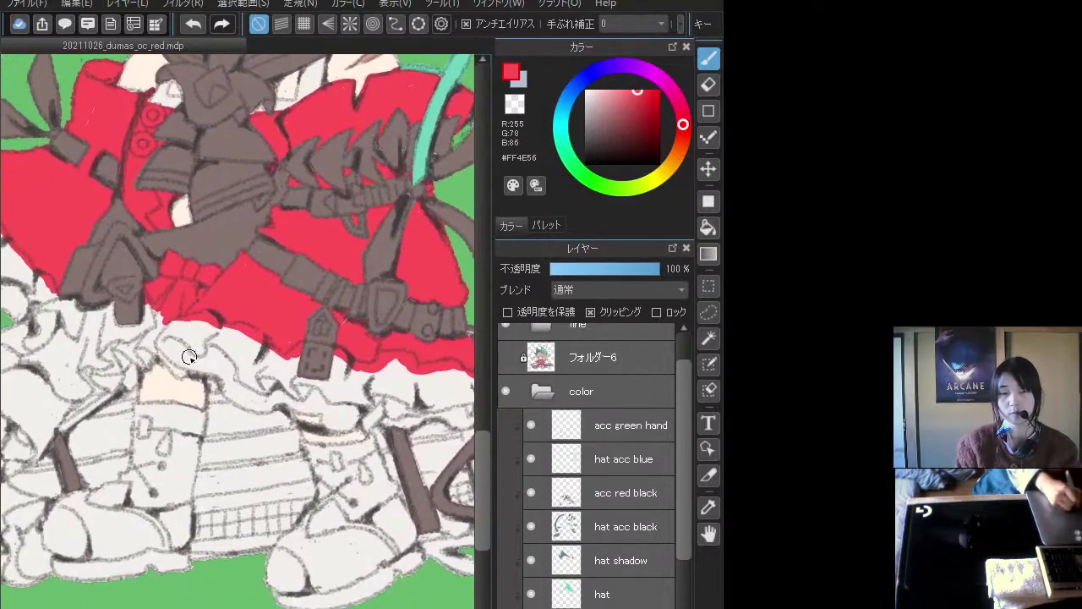
# - Paint the tongues and curved trim of both shoes and one small tab on each boot shaft red #FF4E56
pyautogui.moveTo(322, 514)
pyautogui.mouseDown()
pyautogui.moveTo(316, 531)
pyautogui.moveTo(336, 514)
pyautogui.moveTo(362, 524)
pyautogui.mouseUp()
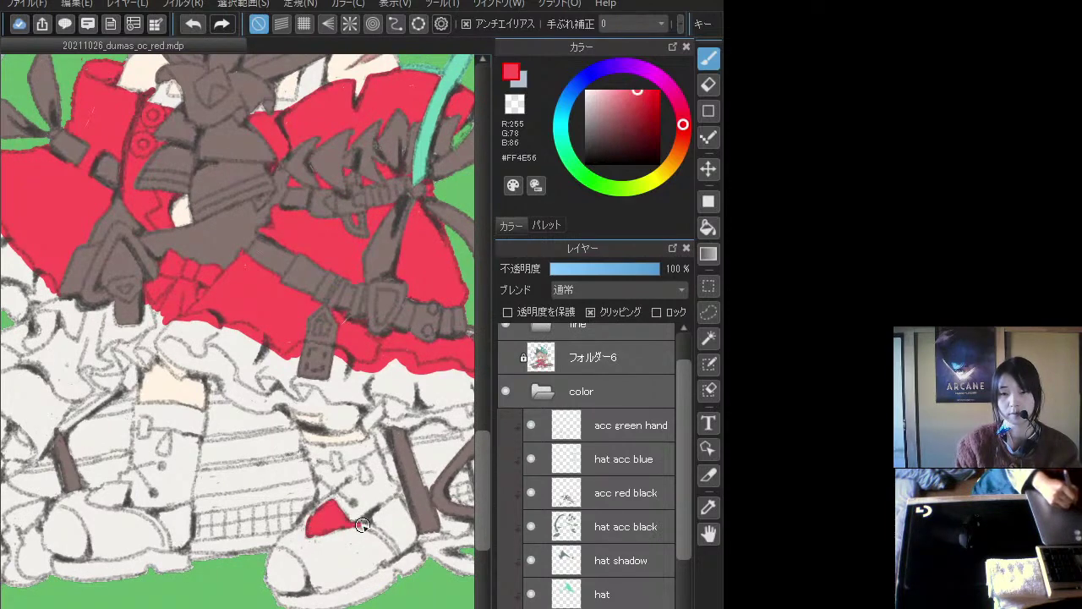
pyautogui.hscroll(-5, 309, 458)
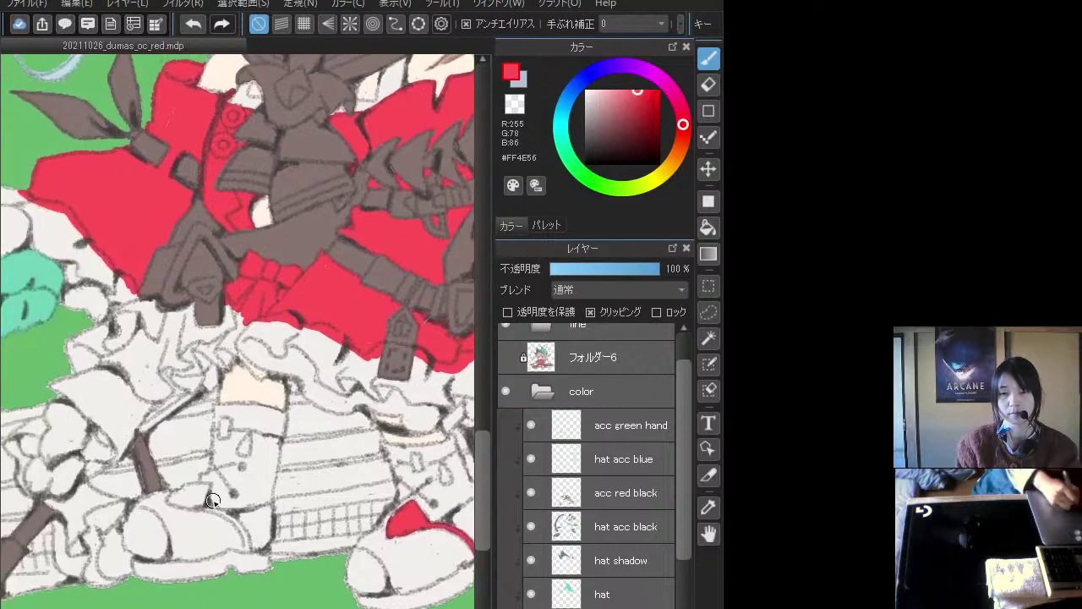
pyautogui.moveTo(181, 494)
pyautogui.mouseDown()
pyautogui.moveTo(208, 491)
pyautogui.moveTo(175, 475)
pyautogui.moveTo(213, 493)
pyautogui.moveTo(168, 501)
pyautogui.moveTo(221, 508)
pyautogui.moveTo(200, 505)
pyautogui.moveTo(256, 555)
pyautogui.mouseUp()
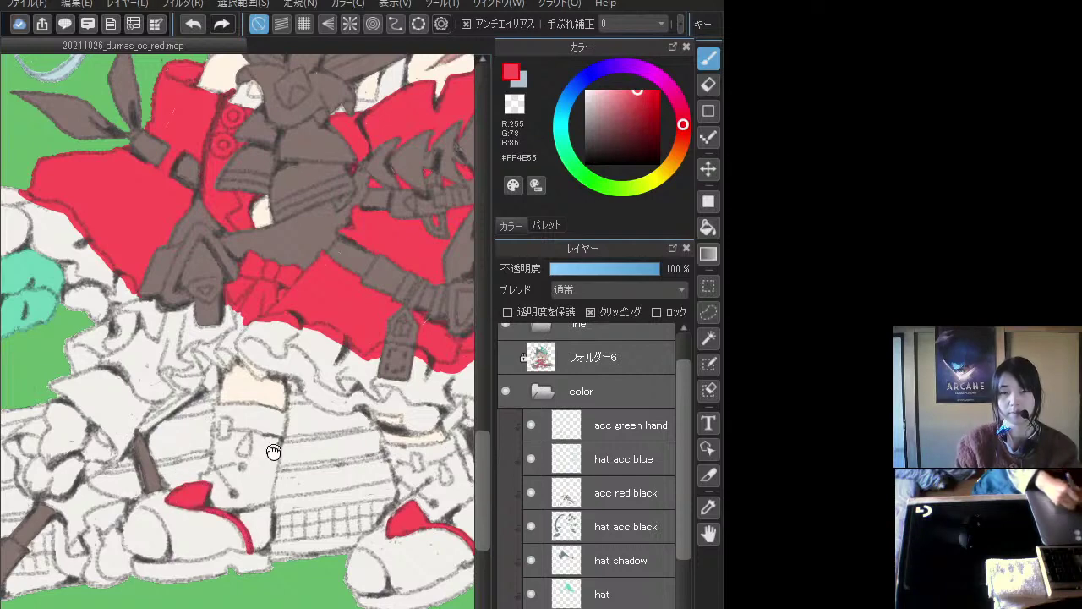
pyautogui.moveTo(274, 453); pyautogui.dragTo(291, 471)
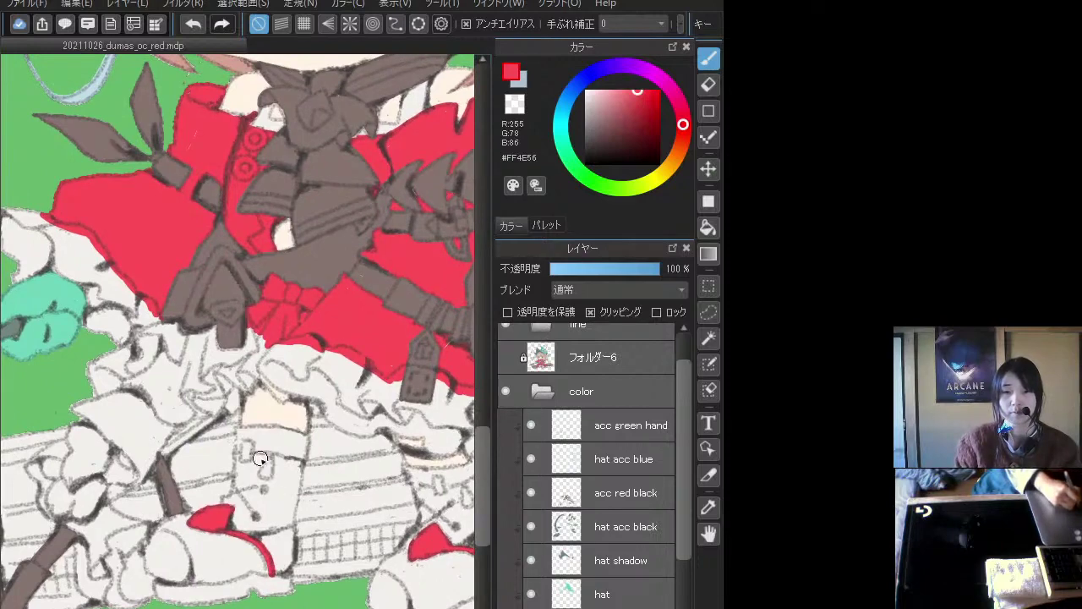
pyautogui.moveTo(248, 449); pyautogui.dragTo(242, 451)
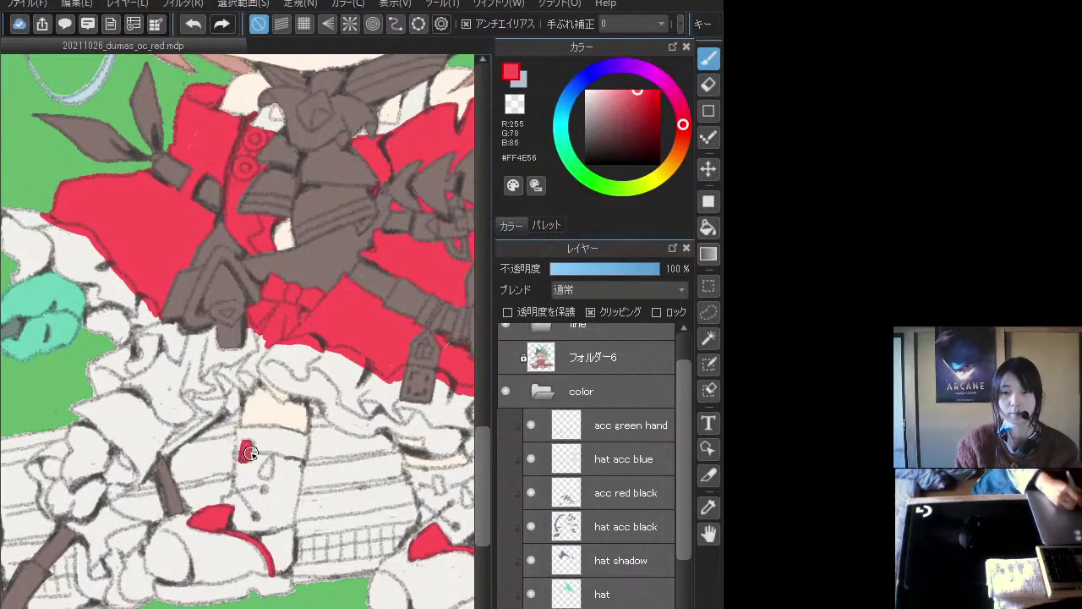
pyautogui.hscroll(2, 292, 438)
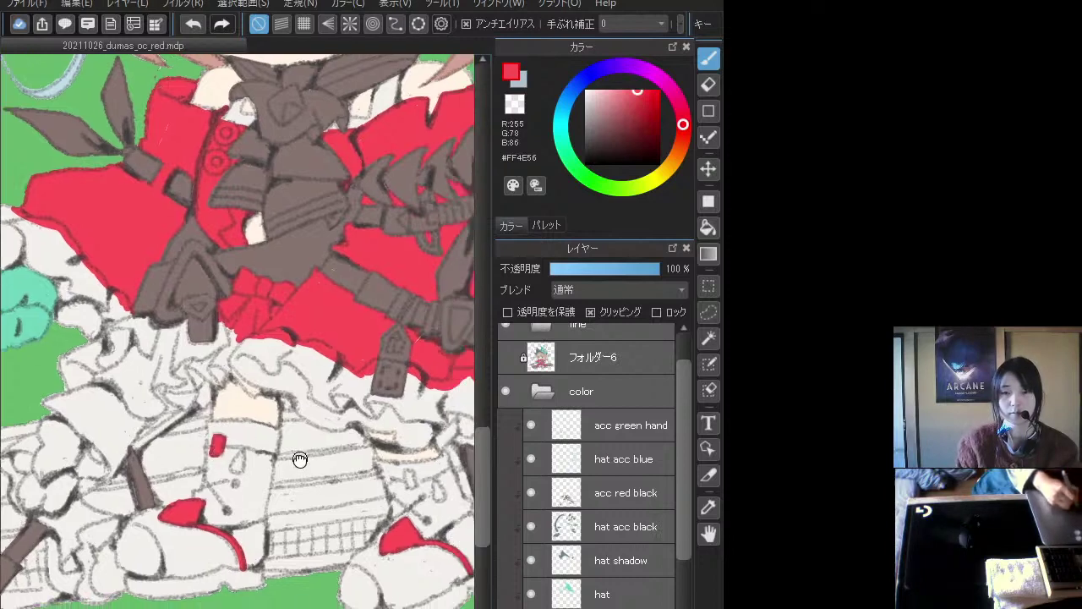
pyautogui.moveTo(378, 475); pyautogui.dragTo(369, 458)
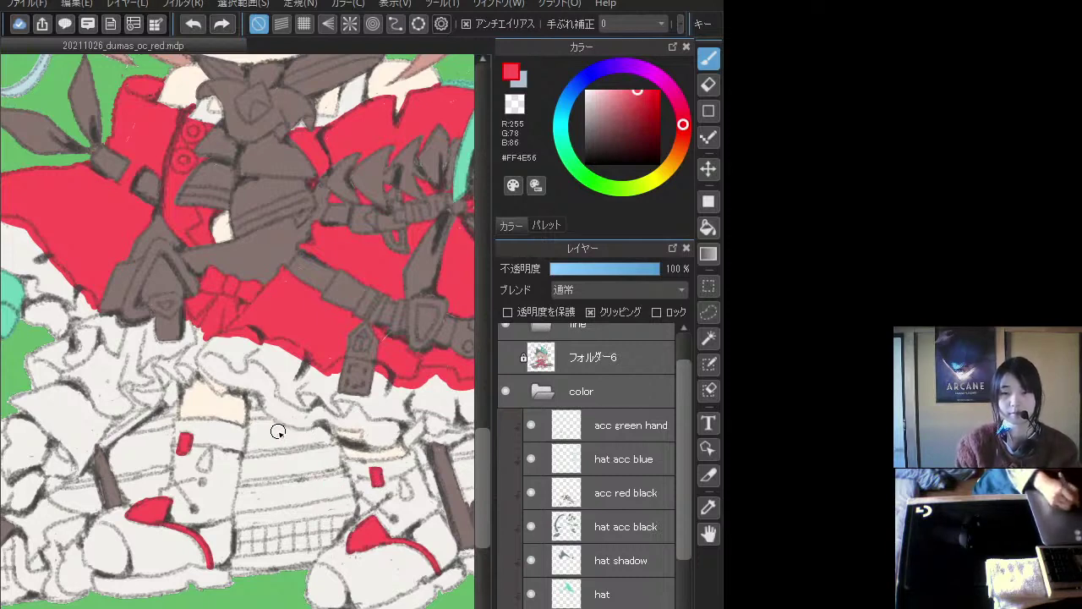
# - Paint the folds beside the white ruffles near the mint glove and above the flower-shaped trim red #FF4E56
pyautogui.moveTo(182, 439)
pyautogui.mouseDown()
pyautogui.moveTo(326, 431)
pyautogui.moveTo(247, 422)
pyautogui.moveTo(278, 447)
pyautogui.moveTo(285, 471)
pyautogui.moveTo(262, 457)
pyautogui.mouseUp()
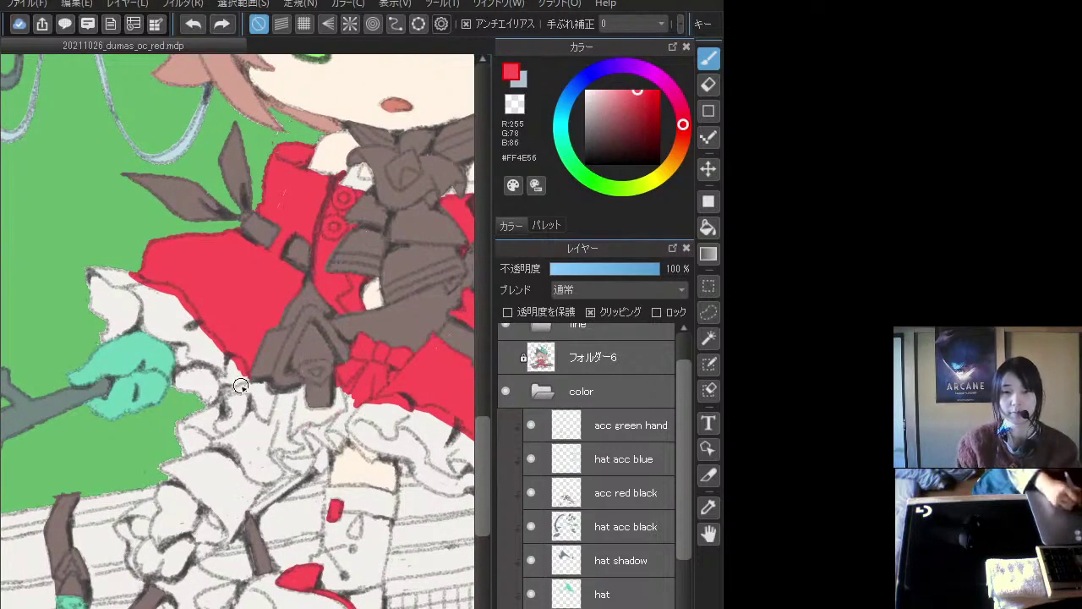
pyautogui.moveTo(210, 505)
pyautogui.mouseDown()
pyautogui.moveTo(197, 515)
pyautogui.moveTo(183, 503)
pyautogui.moveTo(175, 512)
pyautogui.moveTo(158, 488)
pyautogui.moveTo(190, 488)
pyautogui.moveTo(186, 515)
pyautogui.moveTo(160, 527)
pyautogui.moveTo(163, 542)
pyautogui.moveTo(190, 520)
pyautogui.moveTo(160, 540)
pyautogui.moveTo(190, 529)
pyautogui.moveTo(175, 518)
pyautogui.moveTo(156, 524)
pyautogui.moveTo(161, 548)
pyautogui.moveTo(184, 529)
pyautogui.moveTo(148, 546)
pyautogui.moveTo(163, 560)
pyautogui.moveTo(205, 531)
pyautogui.moveTo(194, 521)
pyautogui.moveTo(203, 540)
pyautogui.moveTo(203, 515)
pyautogui.moveTo(221, 530)
pyautogui.moveTo(208, 520)
pyautogui.moveTo(194, 541)
pyautogui.moveTo(224, 528)
pyautogui.mouseUp()
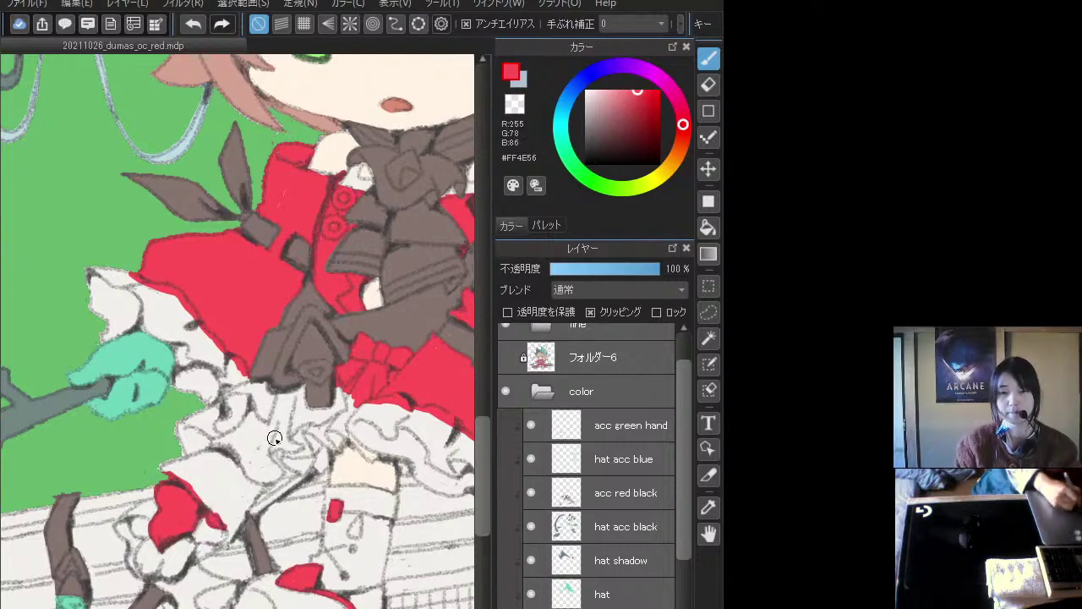
pyautogui.moveTo(196, 438)
pyautogui.mouseDown()
pyautogui.moveTo(183, 454)
pyautogui.moveTo(209, 433)
pyautogui.moveTo(212, 413)
pyautogui.moveTo(181, 430)
pyautogui.moveTo(216, 405)
pyautogui.mouseUp()
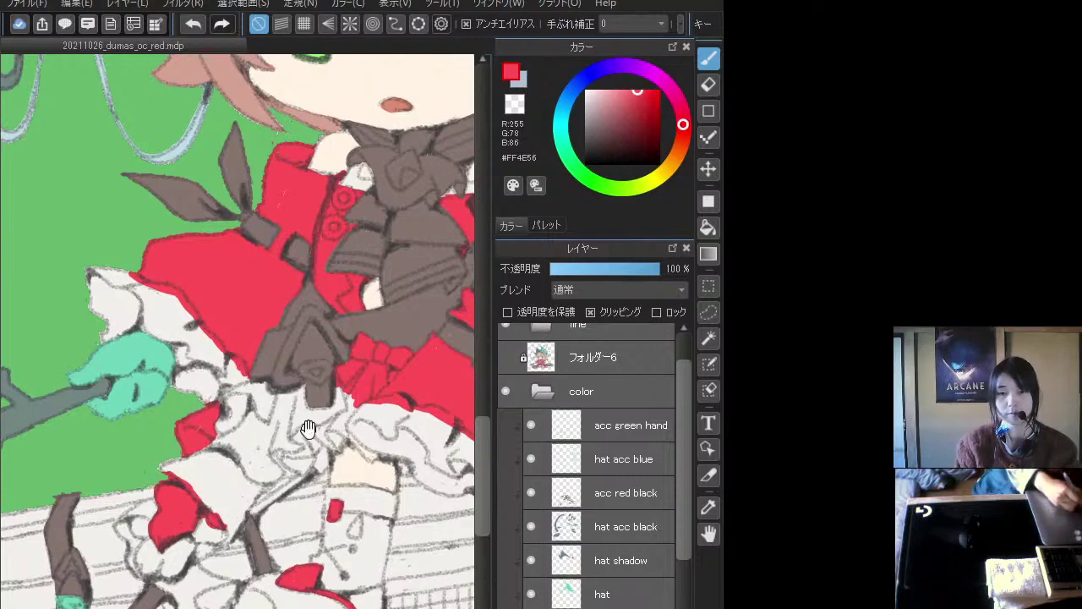
# - Paint the folded ribbon hanging from the small front bow over the white ruffles above the leg red #FF4E56
pyautogui.moveTo(309, 430)
pyautogui.mouseDown()
pyautogui.moveTo(197, 423)
pyautogui.moveTo(245, 416)
pyautogui.moveTo(288, 382)
pyautogui.moveTo(279, 406)
pyautogui.moveTo(285, 382)
pyautogui.moveTo(273, 386)
pyautogui.mouseUp()
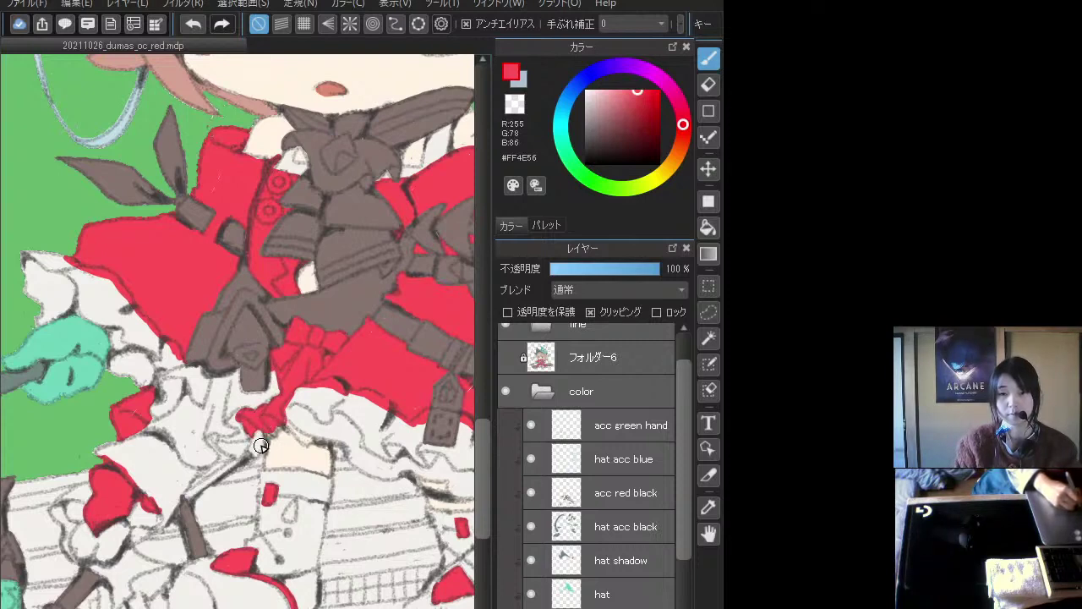
pyautogui.moveTo(250, 430); pyautogui.dragTo(220, 438)
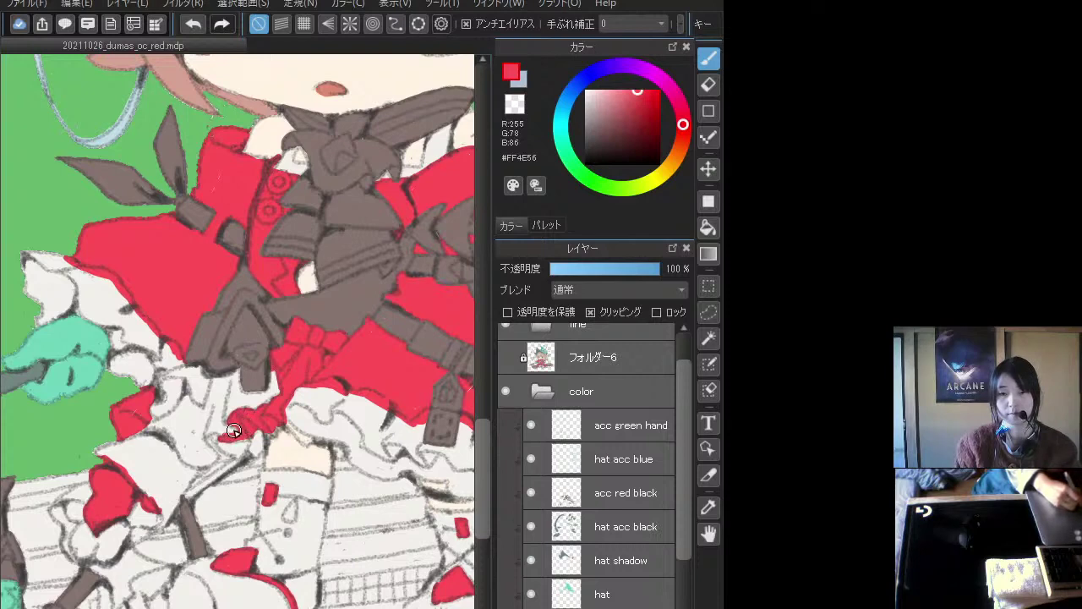
pyautogui.moveTo(245, 427); pyautogui.dragTo(221, 438)
pyautogui.moveTo(233, 453); pyautogui.dragTo(260, 436)
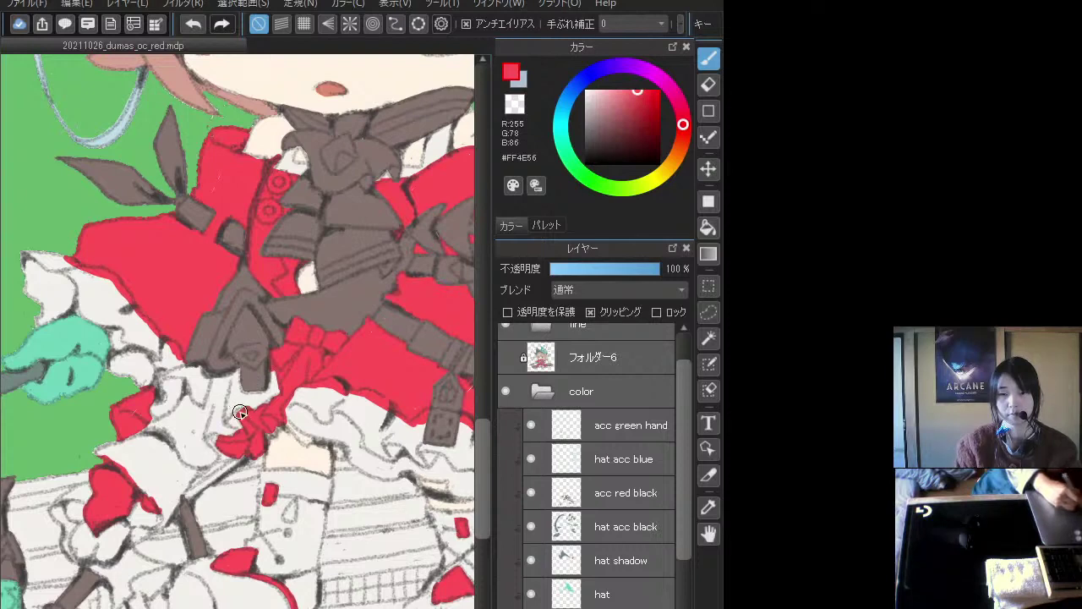
# - Paint the flower-shaped trim near the staff and the drooping fold beside the shoe red #FF4E56
pyautogui.hscroll(1, 264, 437)
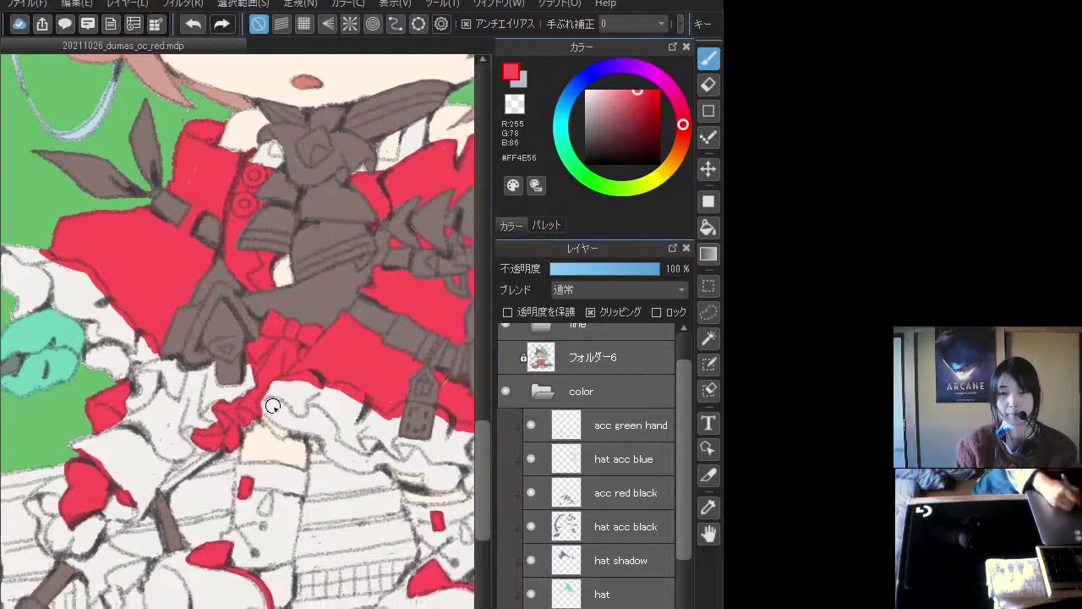
pyautogui.scroll(-3, 166, 472)
pyautogui.moveTo(166, 472)
pyautogui.mouseDown()
pyautogui.moveTo(140, 483)
pyautogui.moveTo(139, 468)
pyautogui.moveTo(160, 491)
pyautogui.moveTo(140, 470)
pyautogui.moveTo(158, 477)
pyautogui.moveTo(143, 505)
pyautogui.moveTo(161, 492)
pyautogui.moveTo(151, 514)
pyautogui.moveTo(166, 489)
pyautogui.moveTo(180, 515)
pyautogui.moveTo(186, 483)
pyautogui.moveTo(198, 482)
pyautogui.moveTo(175, 517)
pyautogui.moveTo(164, 513)
pyautogui.moveTo(180, 507)
pyautogui.moveTo(154, 496)
pyautogui.mouseUp()
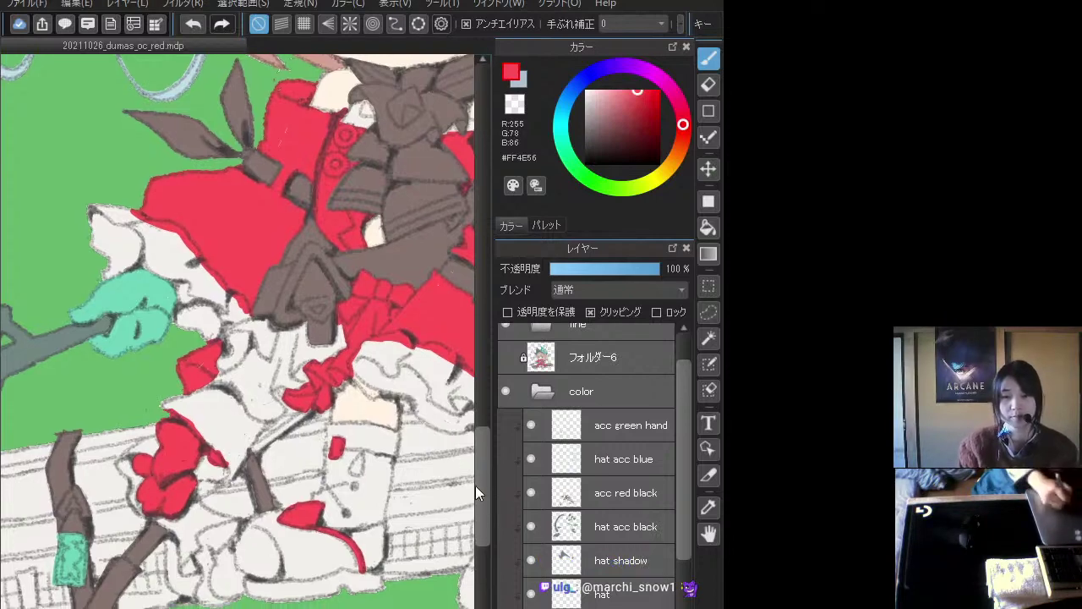
pyautogui.moveTo(475, 491)
pyautogui.mouseDown()
pyautogui.moveTo(258, 543)
pyautogui.moveTo(242, 515)
pyautogui.moveTo(273, 496)
pyautogui.moveTo(79, 358)
pyautogui.mouseUp()
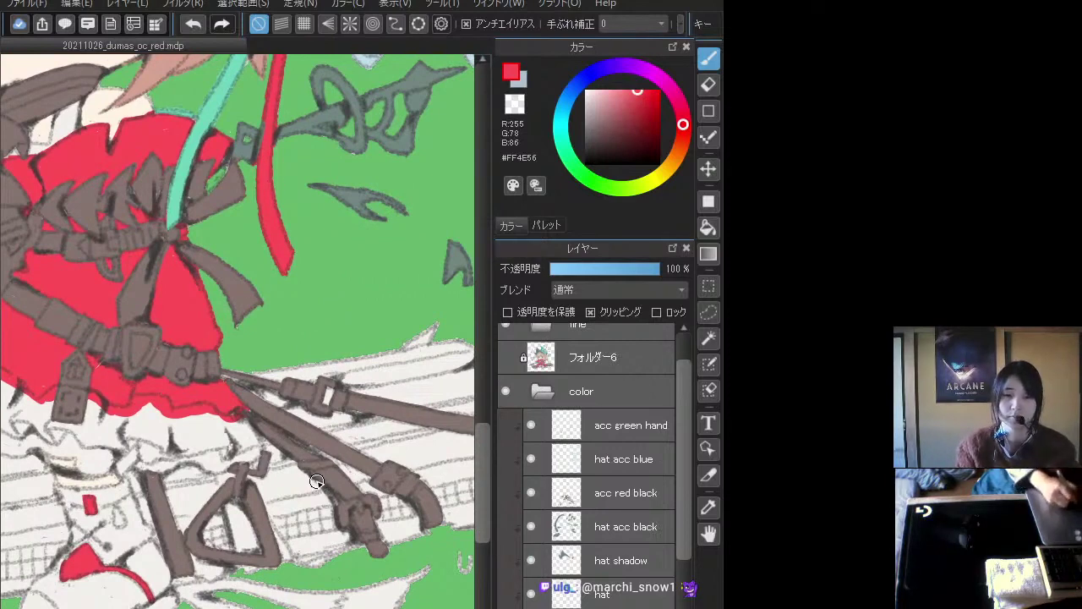
pyautogui.moveTo(365, 453); pyautogui.dragTo(391, 448)
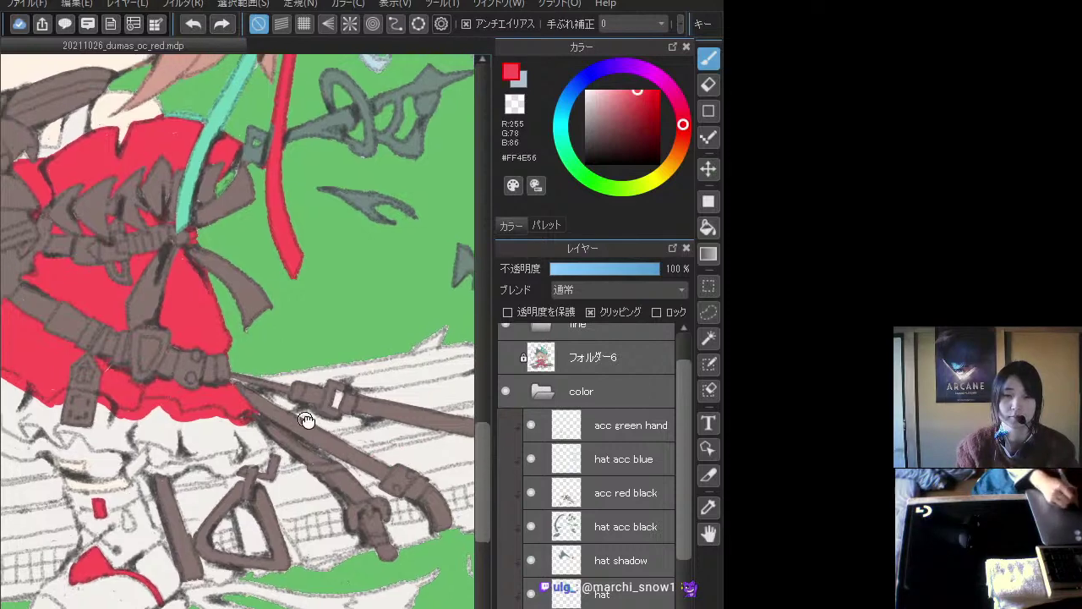
pyautogui.moveTo(186, 423)
pyautogui.mouseDown()
pyautogui.moveTo(321, 451)
pyautogui.moveTo(271, 474)
pyautogui.moveTo(254, 444)
pyautogui.moveTo(210, 479)
pyautogui.mouseUp()
pyautogui.moveTo(208, 546)
pyautogui.mouseDown()
pyautogui.moveTo(238, 521)
pyautogui.moveTo(196, 540)
pyautogui.moveTo(191, 562)
pyautogui.moveTo(201, 564)
pyautogui.moveTo(179, 573)
pyautogui.moveTo(209, 559)
pyautogui.moveTo(205, 605)
pyautogui.mouseUp()
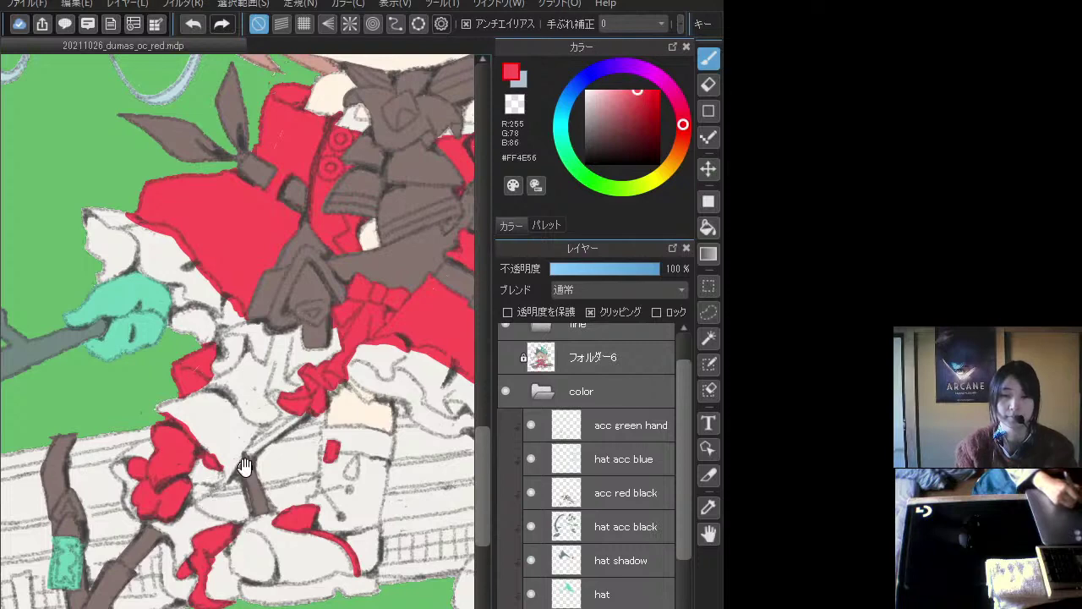
# - Sample the belts' brown #867470 and paint the first folds of the white hem ruffle above the leg, beside the red ribbon
pyautogui.moveTo(209, 504)
pyautogui.mouseDown()
pyautogui.moveTo(195, 541)
pyautogui.moveTo(206, 503)
pyautogui.moveTo(235, 503)
pyautogui.mouseUp()
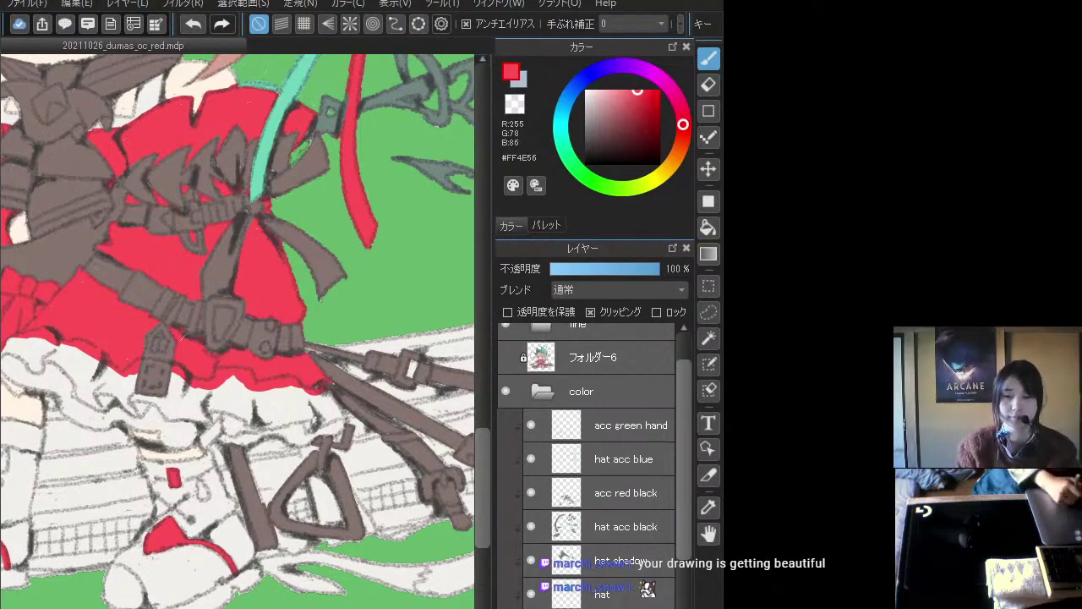
pyautogui.moveTo(274, 482); pyautogui.dragTo(178, 485)
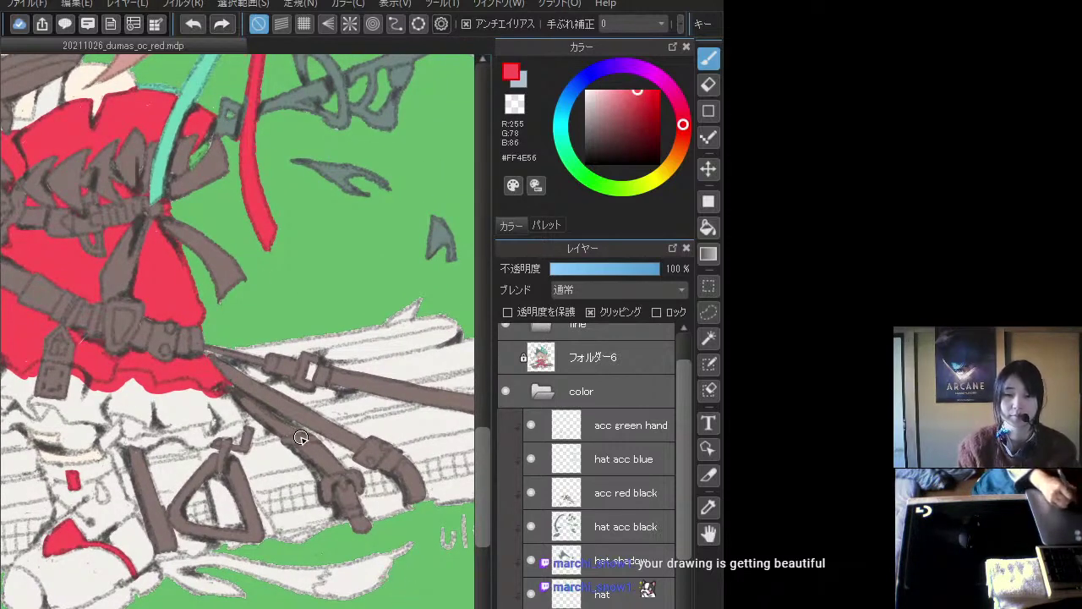
pyautogui.moveTo(380, 437); pyautogui.dragTo(411, 471)
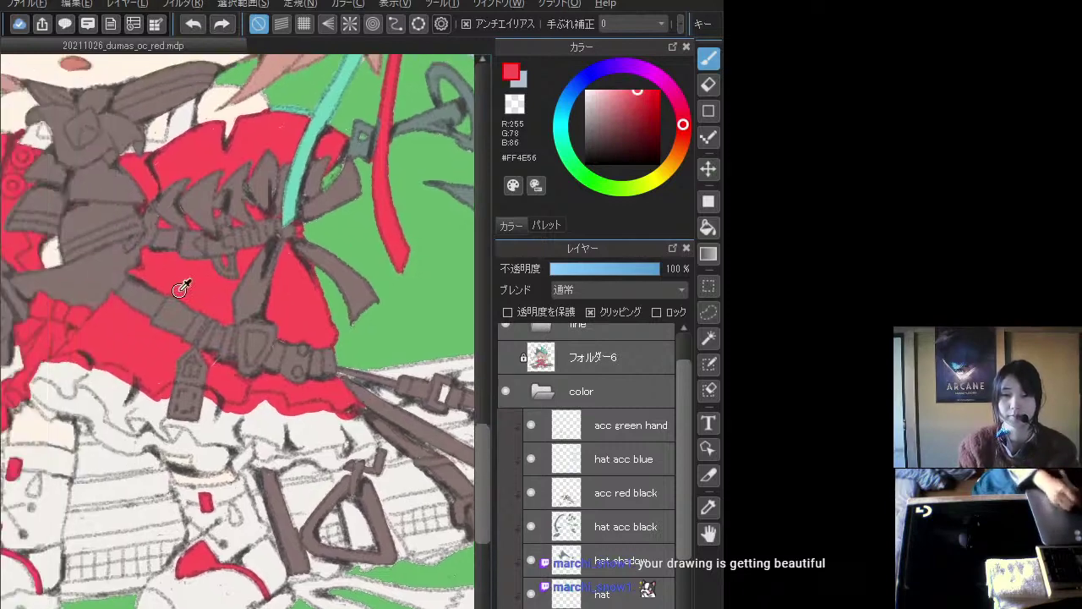
pyautogui.keyDown('alt'); pyautogui.click(146, 296); pyautogui.keyUp('alt')
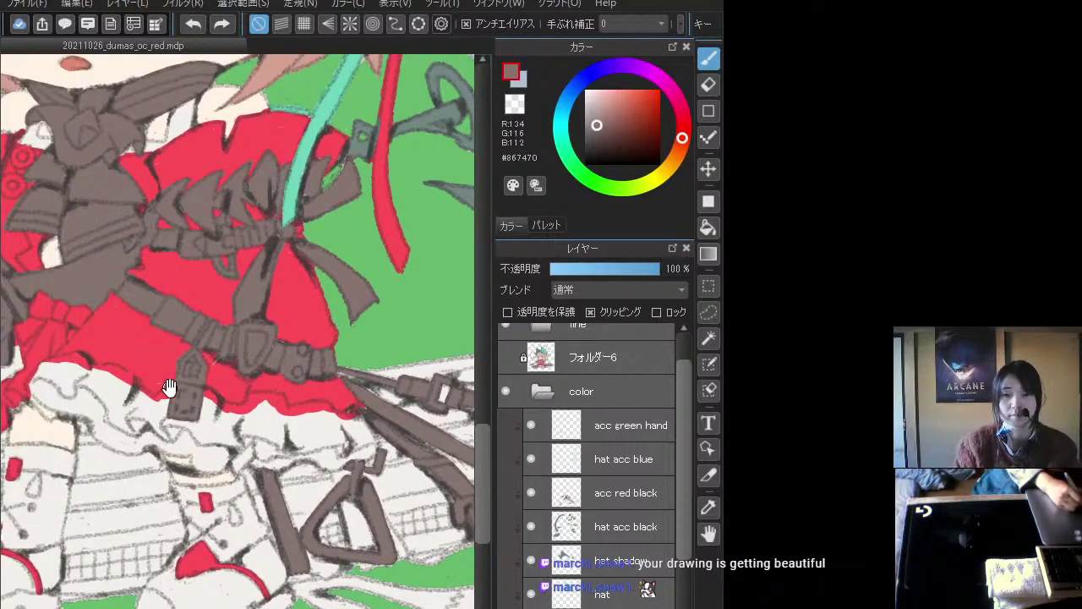
pyautogui.moveTo(169, 389); pyautogui.dragTo(251, 378)
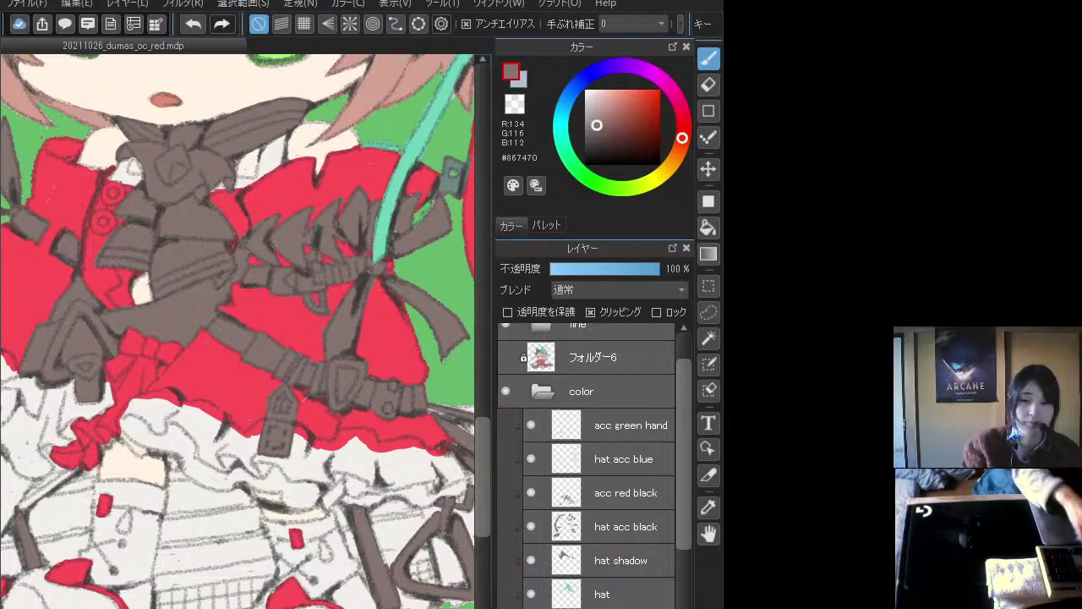
pyautogui.moveTo(137, 414)
pyautogui.mouseDown()
pyautogui.moveTo(122, 422)
pyautogui.moveTo(127, 413)
pyautogui.moveTo(140, 418)
pyautogui.mouseUp()
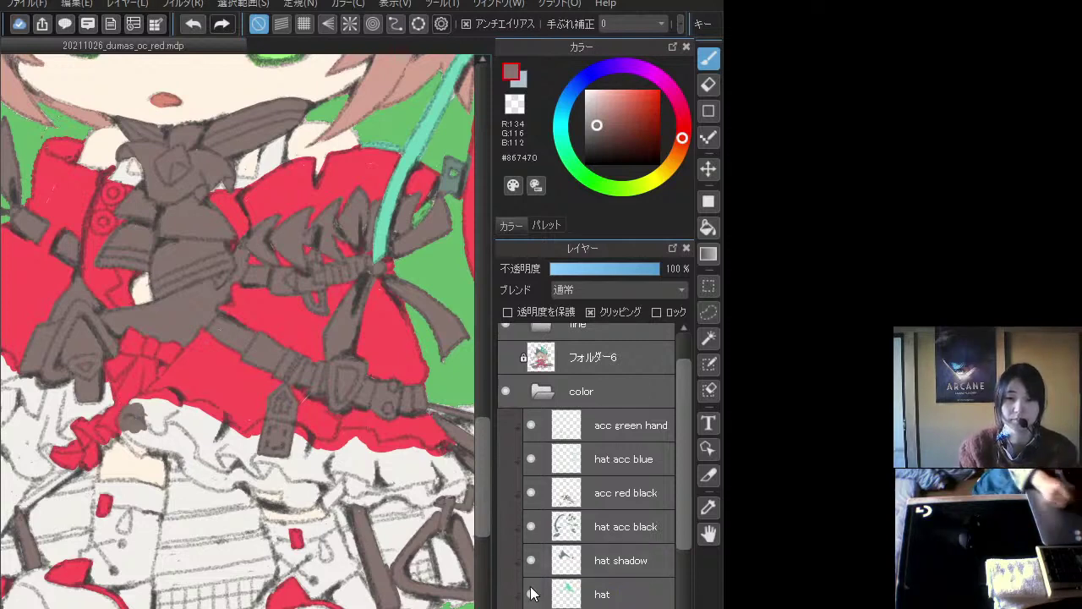
pyautogui.hscroll(-3, 316, 472)
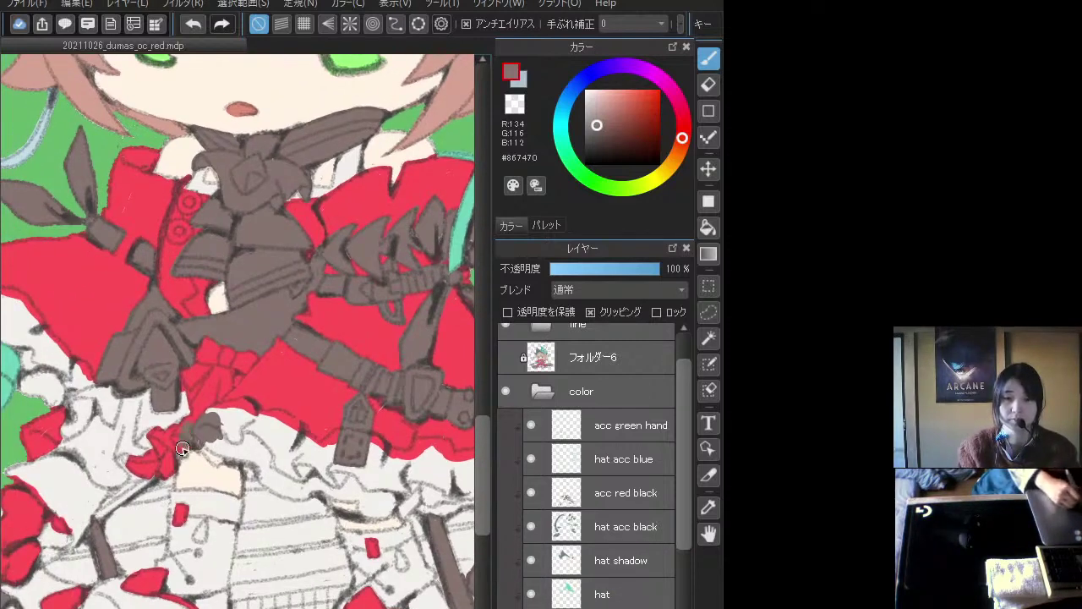
pyautogui.moveTo(210, 432)
pyautogui.mouseDown()
pyautogui.moveTo(220, 456)
pyautogui.moveTo(205, 446)
pyautogui.moveTo(216, 416)
pyautogui.mouseUp()
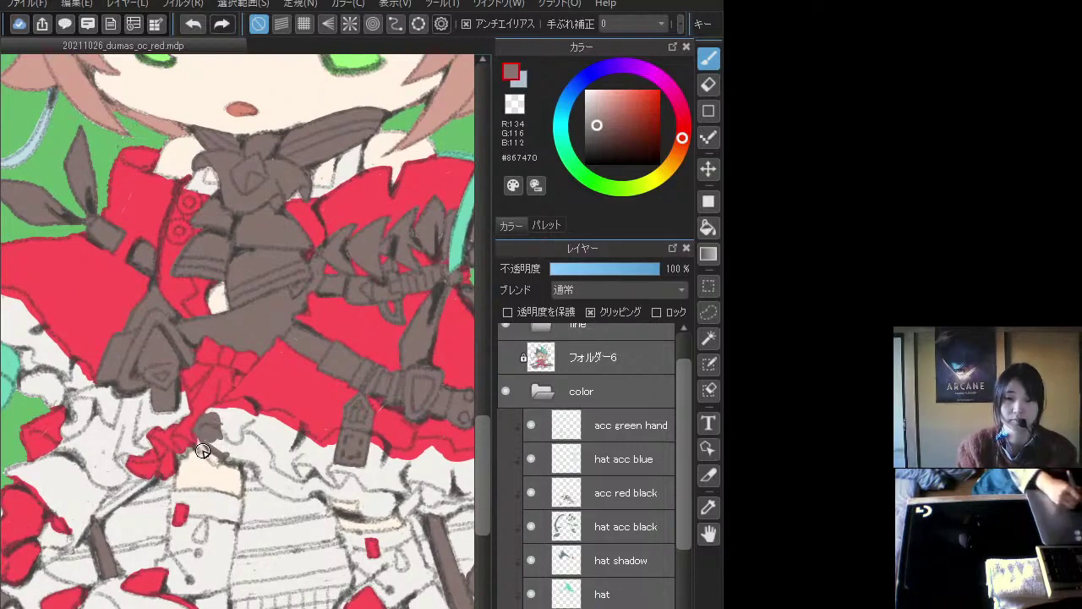
# - Paint the ribbon's lower tail above the leg red #FF4E56 and the upper ruffle edge as far as the hanging belt tag brown #867470
pyautogui.keyDown('alt'); pyautogui.click(284, 388); pyautogui.keyUp('alt')
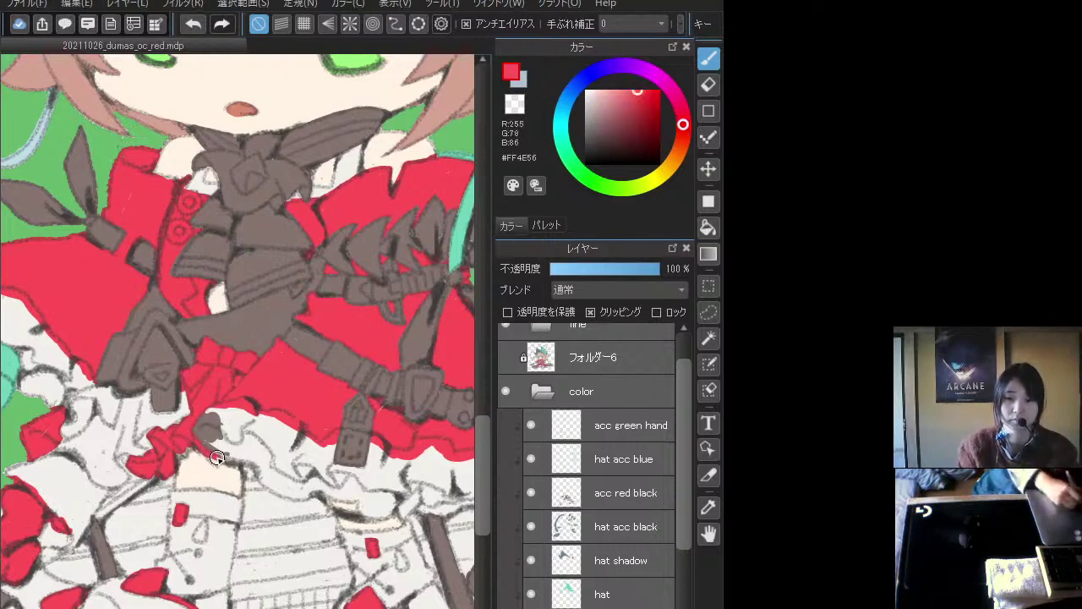
pyautogui.moveTo(222, 459); pyautogui.dragTo(212, 451)
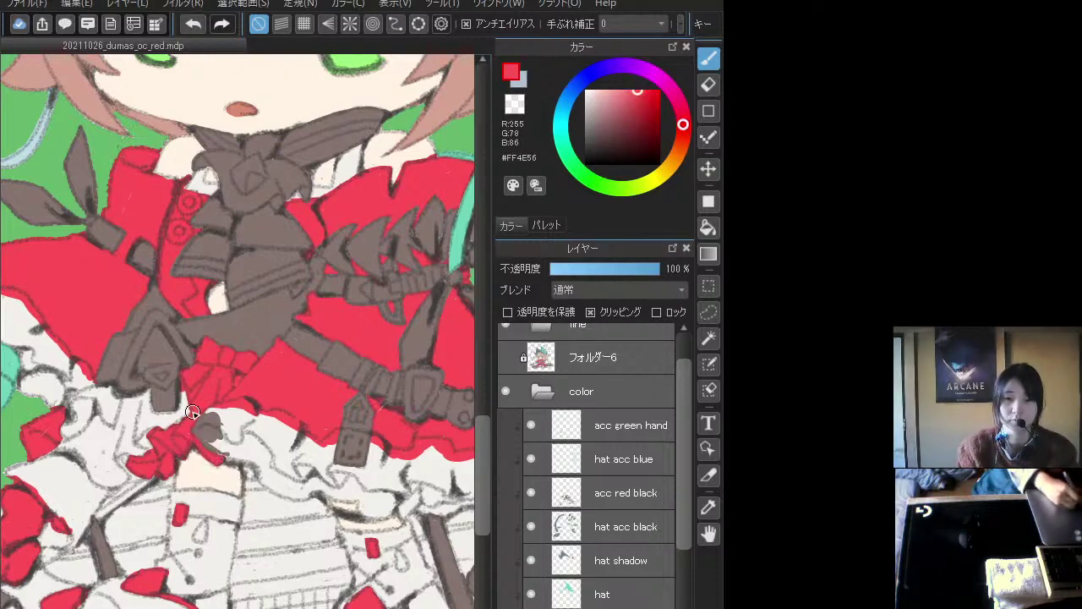
pyautogui.hscroll(1, 207, 448)
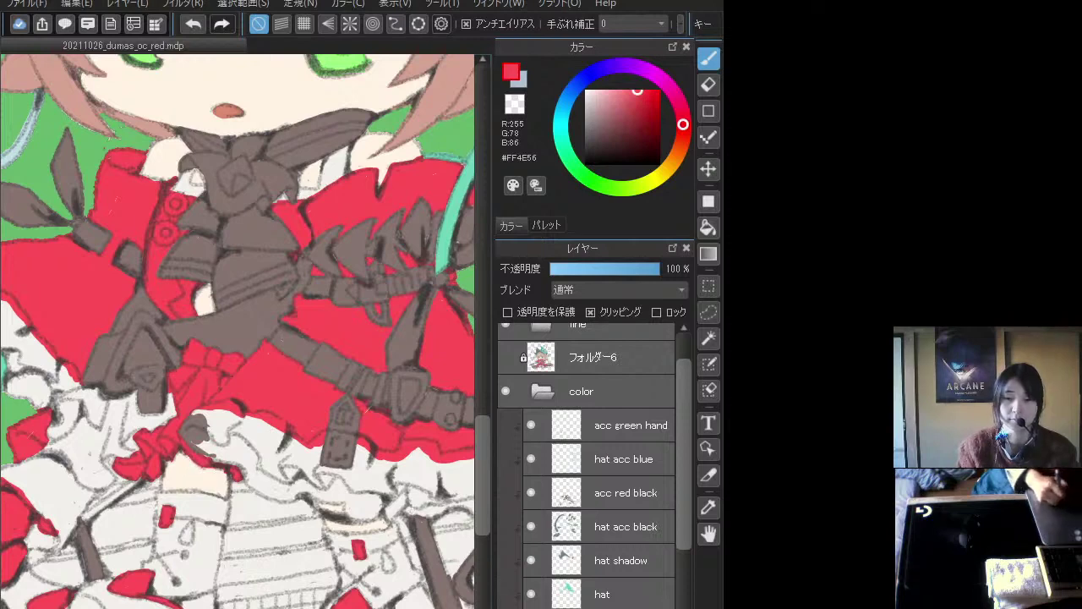
pyautogui.keyDown('alt'); pyautogui.click(196, 426); pyautogui.keyUp('alt')
pyautogui.moveTo(191, 432)
pyautogui.mouseDown()
pyautogui.moveTo(225, 455)
pyautogui.moveTo(199, 430)
pyautogui.moveTo(226, 415)
pyautogui.moveTo(194, 416)
pyautogui.moveTo(235, 409)
pyautogui.moveTo(227, 401)
pyautogui.moveTo(238, 431)
pyautogui.moveTo(235, 385)
pyautogui.moveTo(219, 390)
pyautogui.moveTo(258, 413)
pyautogui.moveTo(237, 420)
pyautogui.moveTo(240, 433)
pyautogui.moveTo(264, 421)
pyautogui.moveTo(249, 419)
pyautogui.moveTo(275, 422)
pyautogui.moveTo(311, 452)
pyautogui.moveTo(275, 432)
pyautogui.mouseUp()
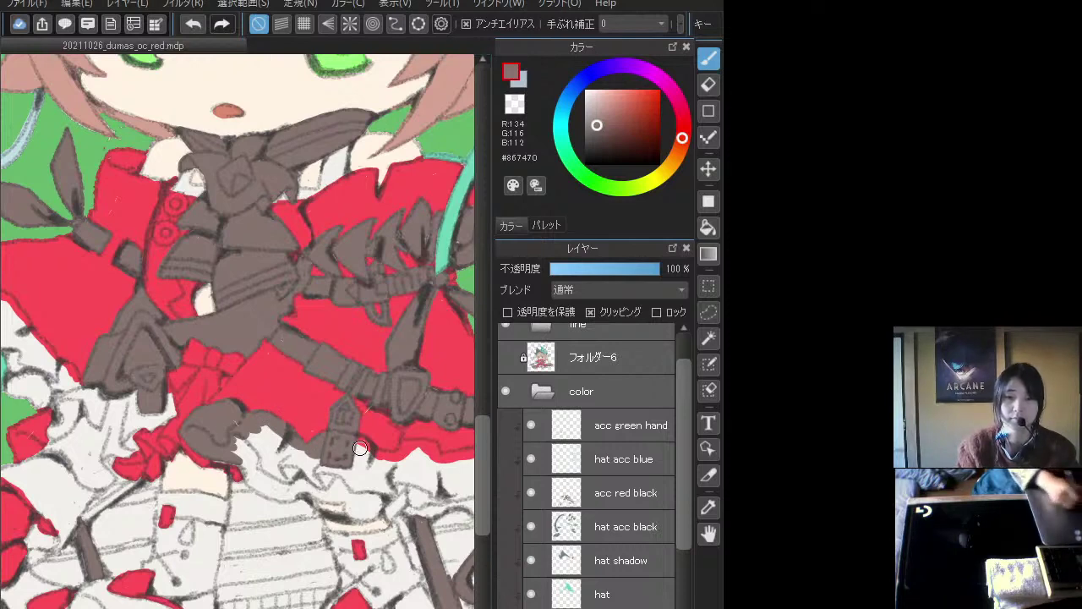
# - On the acc red black layer, paint the end of the hanging belt tag red, changing it to pink #FFAFB1
pyautogui.keyDown('alt'); pyautogui.click(392, 427); pyautogui.keyUp('alt')
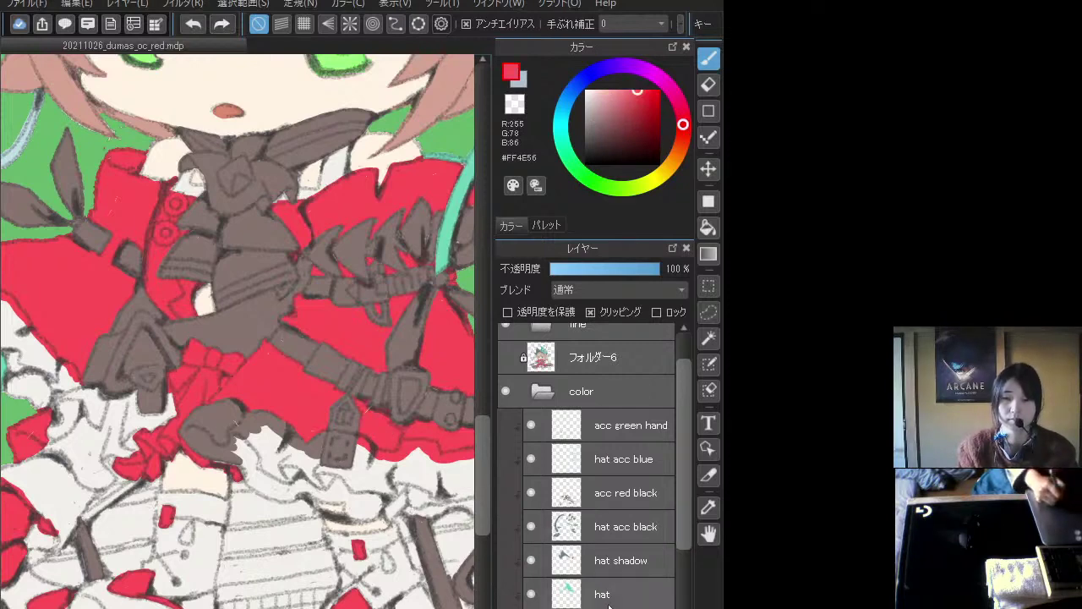
pyautogui.click(613, 529)
pyautogui.click(605, 495)
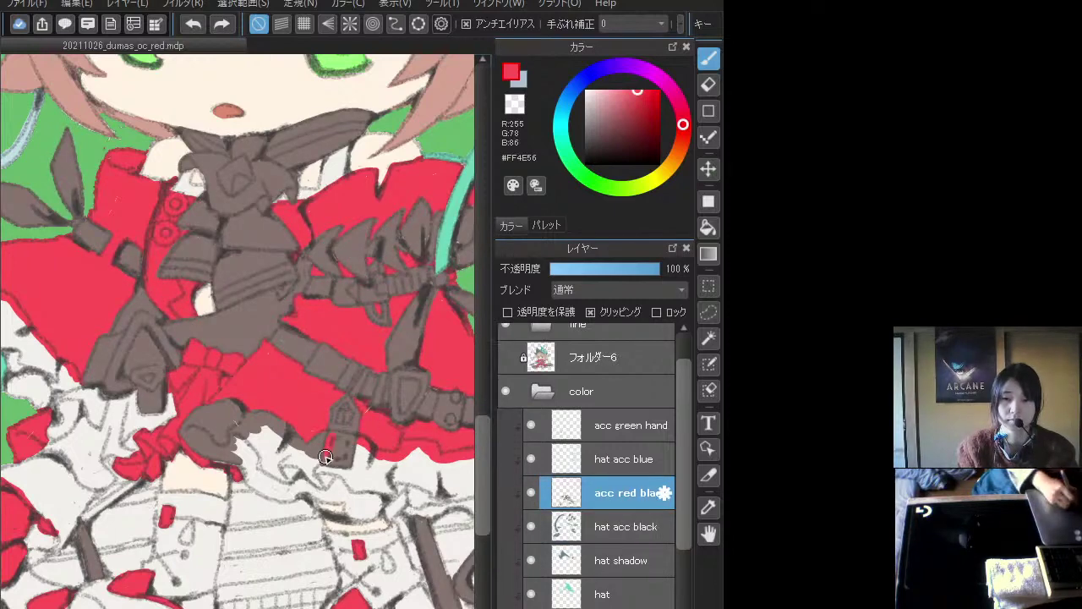
pyautogui.moveTo(326, 456)
pyautogui.mouseDown()
pyautogui.moveTo(338, 434)
pyautogui.moveTo(351, 443)
pyautogui.moveTo(343, 457)
pyautogui.moveTo(343, 437)
pyautogui.mouseUp()
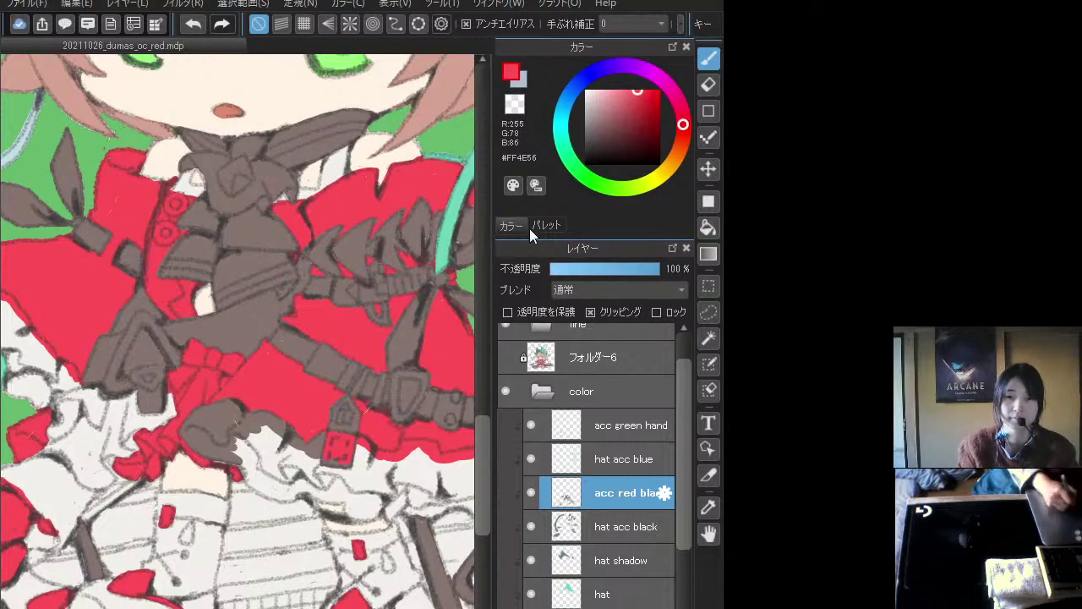
pyautogui.click(610, 93)
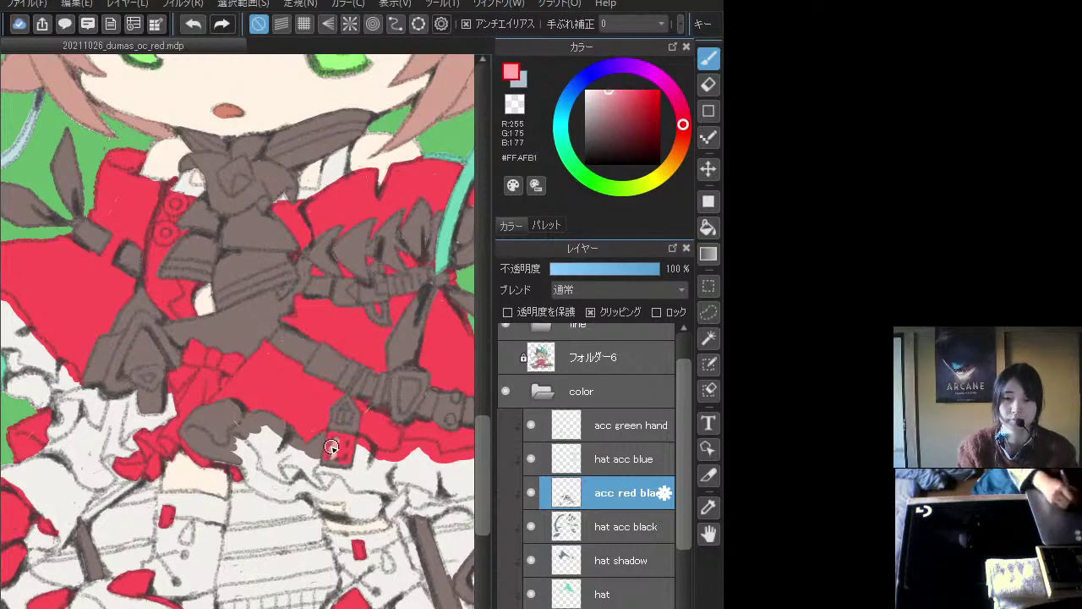
pyautogui.moveTo(325, 460); pyautogui.dragTo(349, 456)
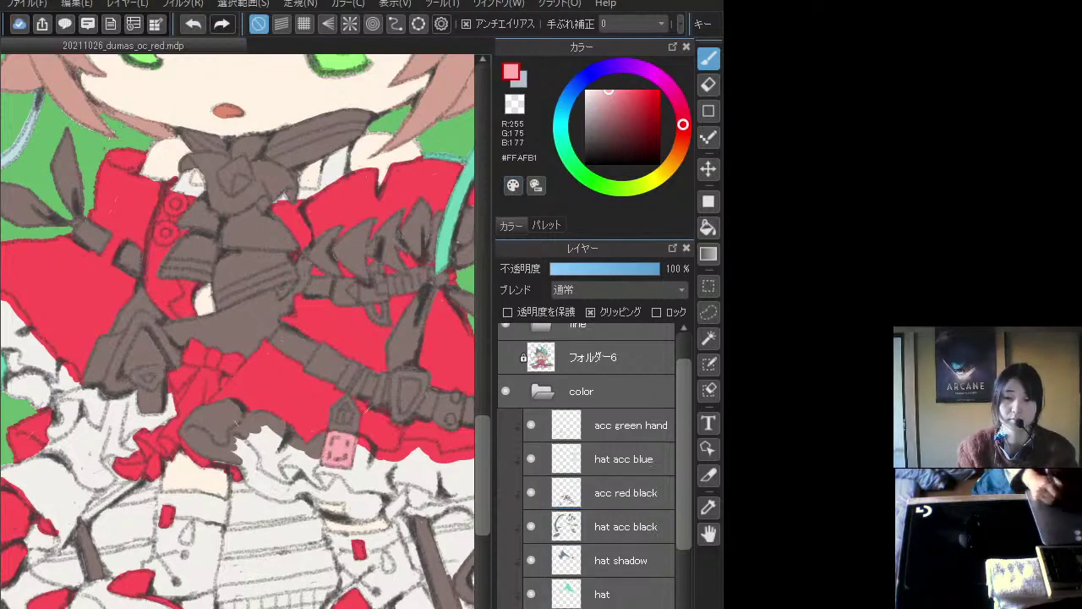
# - Fill the rest of the front skirt's hem ruffle on both sides of the pink tag with brown #867470
pyautogui.keyDown('alt'); pyautogui.click(318, 438); pyautogui.keyUp('alt')
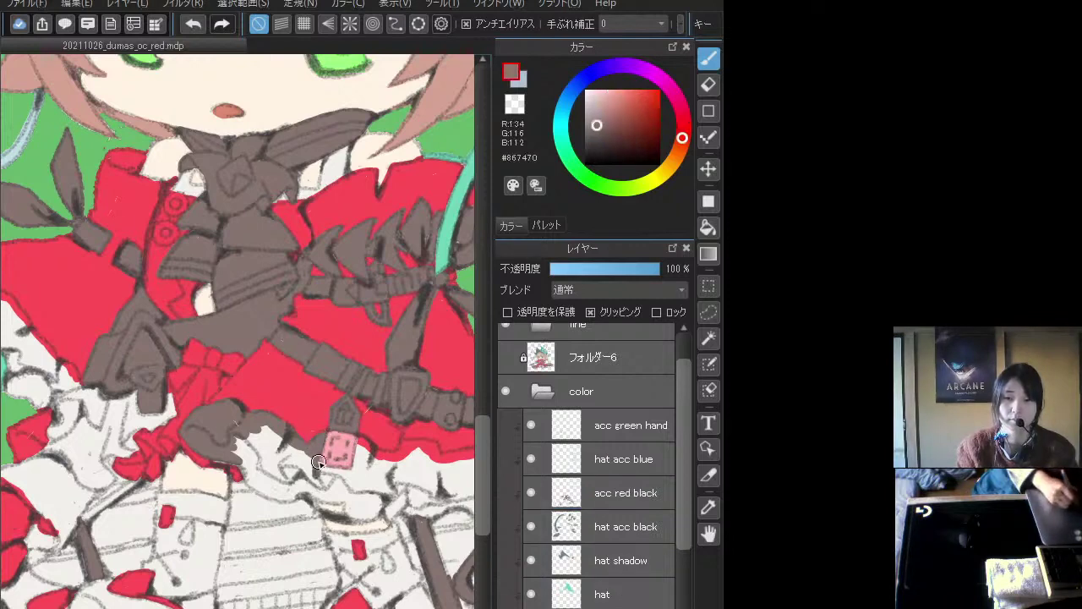
pyautogui.moveTo(323, 486)
pyautogui.mouseDown()
pyautogui.moveTo(316, 478)
pyautogui.moveTo(312, 468)
pyautogui.moveTo(286, 478)
pyautogui.moveTo(242, 434)
pyautogui.moveTo(253, 473)
pyautogui.moveTo(217, 460)
pyautogui.moveTo(240, 461)
pyautogui.moveTo(221, 455)
pyautogui.moveTo(270, 499)
pyautogui.moveTo(244, 480)
pyautogui.moveTo(291, 500)
pyautogui.moveTo(256, 485)
pyautogui.moveTo(305, 487)
pyautogui.moveTo(249, 469)
pyautogui.mouseUp()
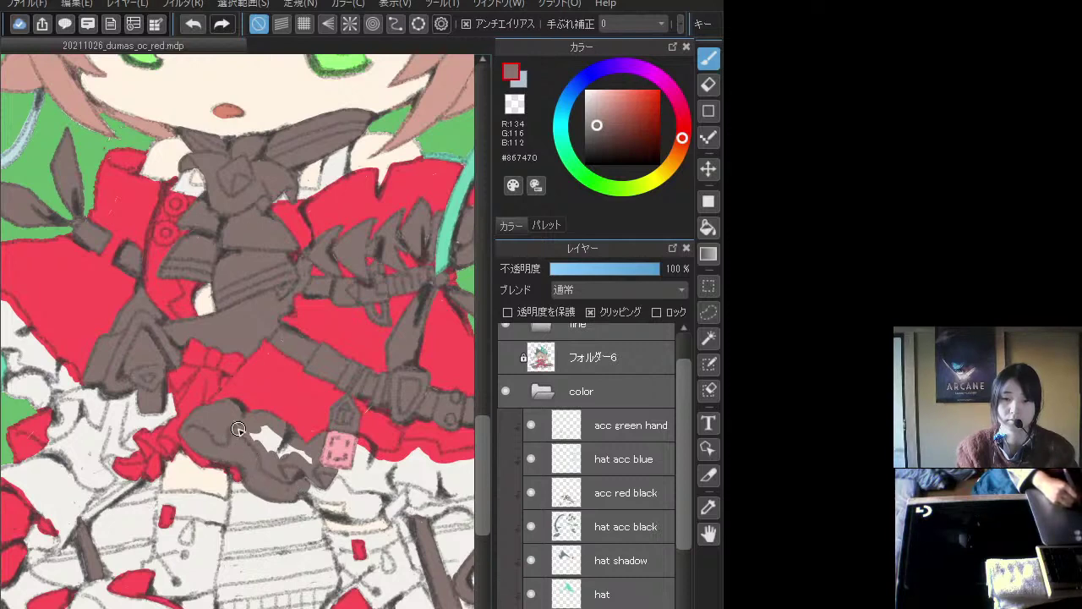
pyautogui.moveTo(237, 429)
pyautogui.mouseDown()
pyautogui.moveTo(279, 469)
pyautogui.moveTo(269, 428)
pyautogui.moveTo(314, 467)
pyautogui.moveTo(265, 426)
pyautogui.moveTo(329, 445)
pyautogui.moveTo(245, 435)
pyautogui.mouseUp()
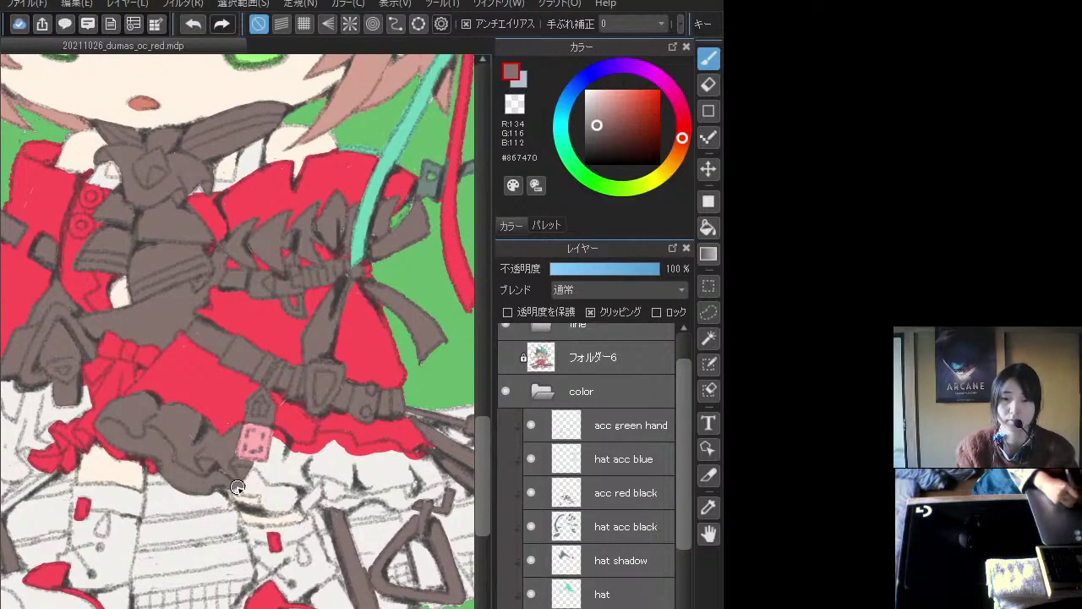
pyautogui.moveTo(236, 488)
pyautogui.mouseDown()
pyautogui.moveTo(269, 471)
pyautogui.moveTo(272, 438)
pyautogui.moveTo(298, 471)
pyautogui.moveTo(246, 491)
pyautogui.moveTo(273, 488)
pyautogui.moveTo(276, 510)
pyautogui.moveTo(265, 499)
pyautogui.moveTo(304, 492)
pyautogui.moveTo(308, 501)
pyautogui.moveTo(296, 486)
pyautogui.moveTo(229, 510)
pyautogui.moveTo(246, 499)
pyautogui.moveTo(252, 471)
pyautogui.moveTo(236, 497)
pyautogui.moveTo(274, 494)
pyautogui.moveTo(250, 501)
pyautogui.moveTo(280, 509)
pyautogui.moveTo(258, 515)
pyautogui.moveTo(296, 495)
pyautogui.moveTo(316, 502)
pyautogui.moveTo(287, 506)
pyautogui.moveTo(322, 509)
pyautogui.moveTo(309, 511)
pyautogui.moveTo(365, 494)
pyautogui.moveTo(355, 501)
pyautogui.moveTo(333, 464)
pyautogui.mouseUp()
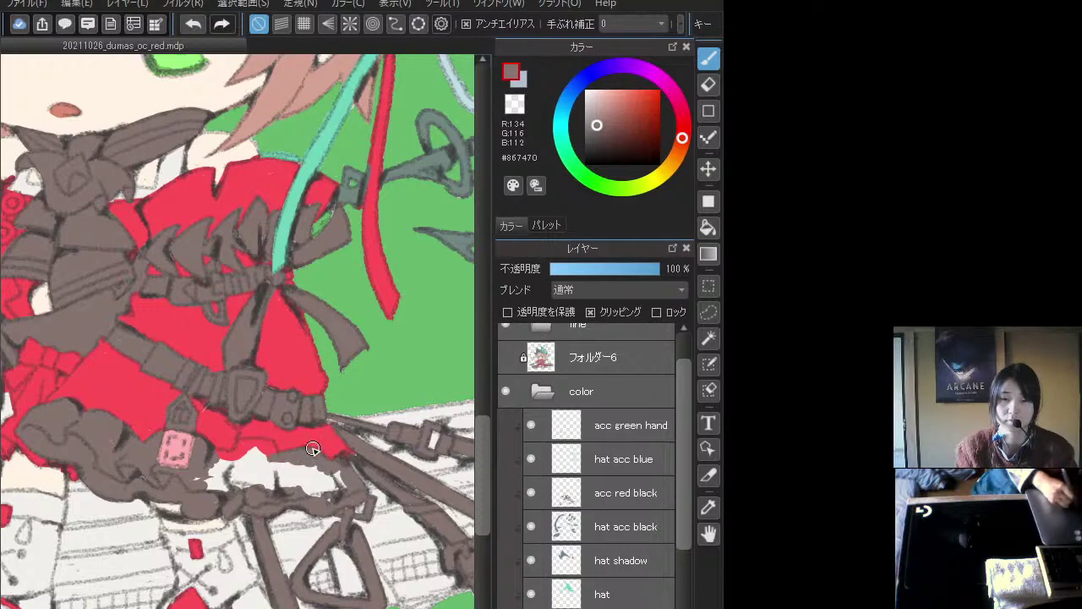
pyautogui.moveTo(307, 452)
pyautogui.mouseDown()
pyautogui.moveTo(209, 452)
pyautogui.moveTo(247, 448)
pyautogui.moveTo(247, 464)
pyautogui.moveTo(189, 479)
pyautogui.moveTo(198, 473)
pyautogui.moveTo(204, 493)
pyautogui.moveTo(248, 481)
pyautogui.moveTo(261, 496)
pyautogui.moveTo(348, 496)
pyautogui.mouseUp()
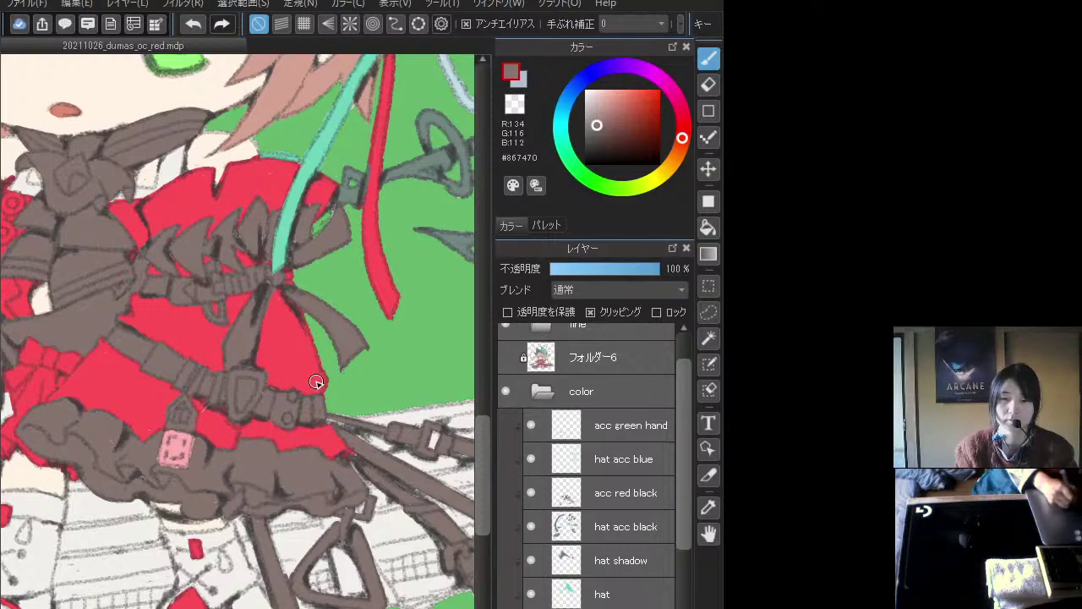
# - Paint the ruffles below the triangular belt pouch, down to the pointed flap, brown #867470
pyautogui.scroll(2, 288, 429)
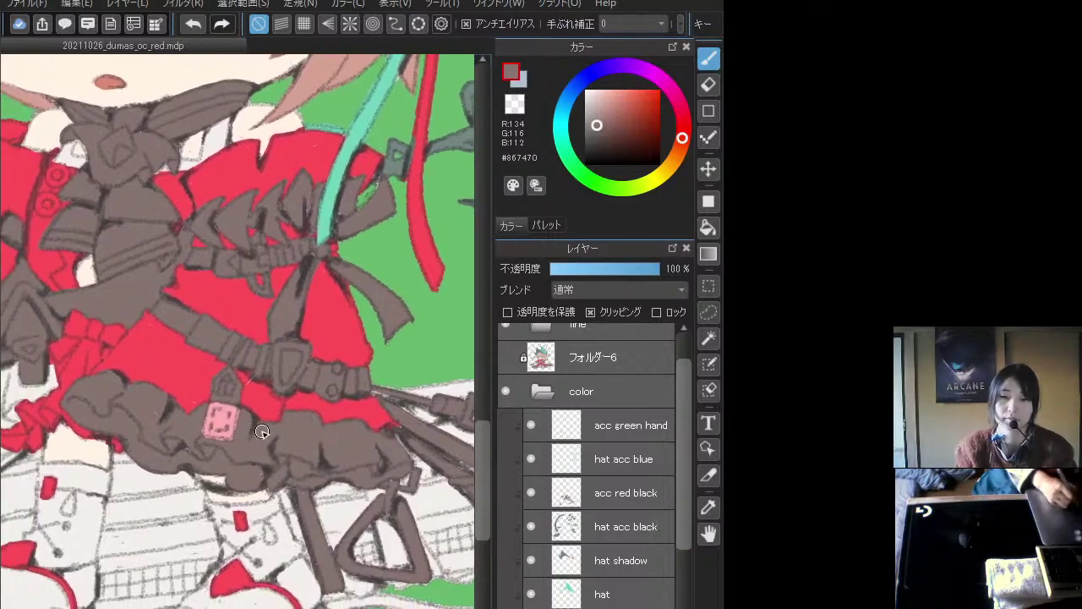
pyautogui.scroll(-1, 307, 417)
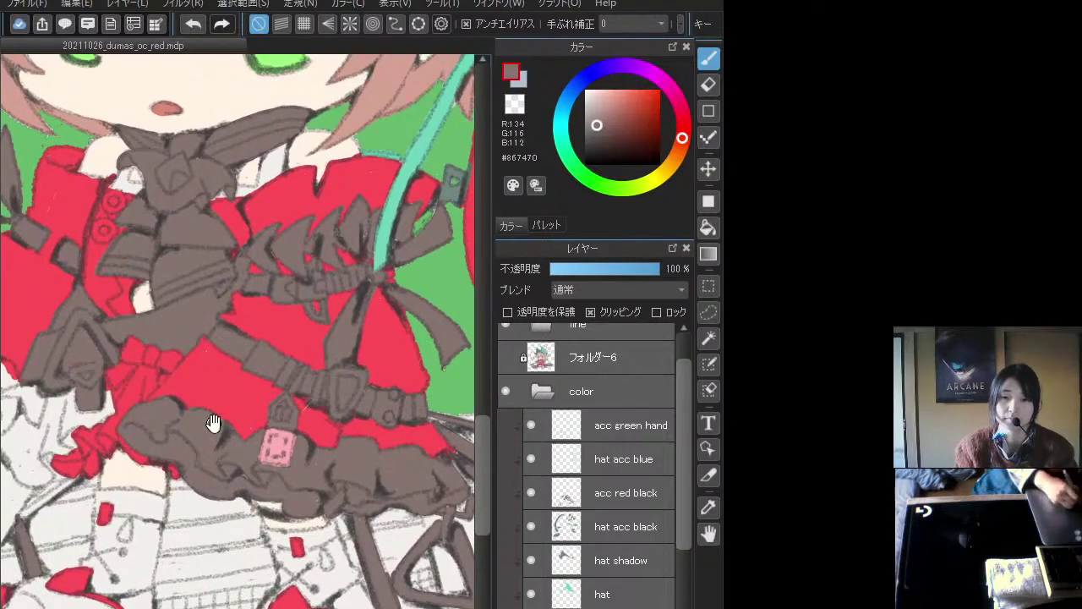
pyautogui.hscroll(-5, 254, 457)
pyautogui.scroll(2, 254, 457)
pyautogui.moveTo(242, 490)
pyautogui.mouseDown()
pyautogui.moveTo(236, 476)
pyautogui.moveTo(227, 474)
pyautogui.moveTo(260, 465)
pyautogui.moveTo(286, 482)
pyautogui.moveTo(293, 474)
pyautogui.moveTo(294, 496)
pyautogui.moveTo(320, 485)
pyautogui.mouseUp()
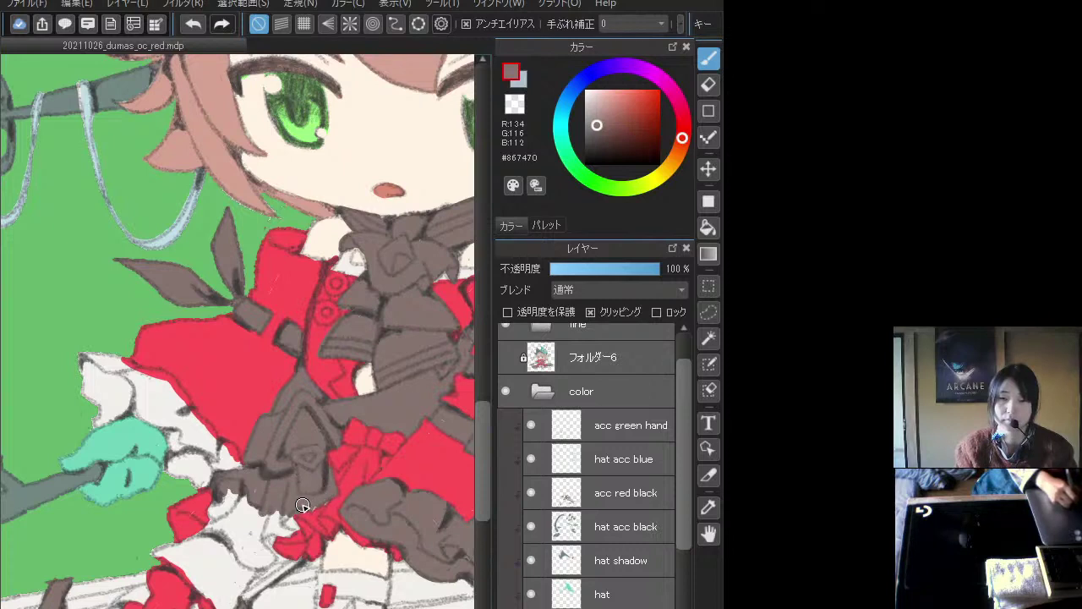
pyautogui.moveTo(292, 522)
pyautogui.mouseDown()
pyautogui.moveTo(260, 526)
pyautogui.moveTo(268, 548)
pyautogui.moveTo(282, 504)
pyautogui.moveTo(237, 484)
pyautogui.moveTo(218, 494)
pyautogui.moveTo(213, 514)
pyautogui.moveTo(234, 525)
pyautogui.moveTo(224, 501)
pyautogui.moveTo(222, 527)
pyautogui.moveTo(154, 551)
pyautogui.moveTo(210, 584)
pyautogui.moveTo(192, 539)
pyautogui.mouseUp()
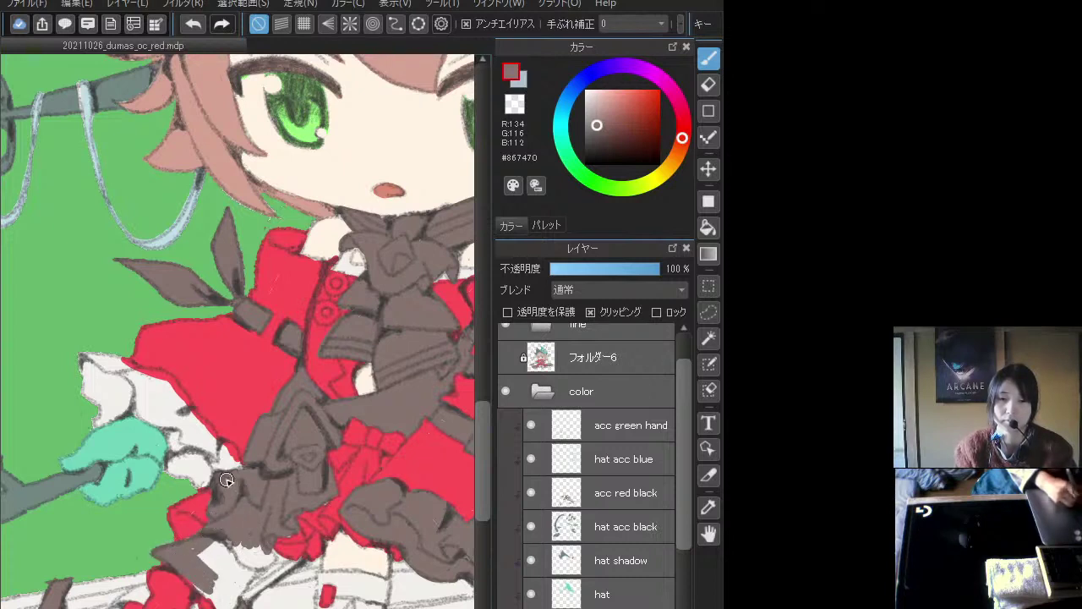
# - Paint the sleeve cuff ruffles beside the mint glove and most of the pointed flap above the flower-shaped trim brown #867470
pyautogui.moveTo(99, 362)
pyautogui.mouseDown()
pyautogui.moveTo(106, 405)
pyautogui.moveTo(128, 407)
pyautogui.moveTo(89, 429)
pyautogui.moveTo(117, 384)
pyautogui.moveTo(78, 354)
pyautogui.moveTo(77, 367)
pyautogui.moveTo(127, 395)
pyautogui.moveTo(110, 355)
pyautogui.moveTo(148, 385)
pyautogui.moveTo(136, 371)
pyautogui.moveTo(165, 376)
pyautogui.moveTo(189, 405)
pyautogui.moveTo(171, 379)
pyautogui.moveTo(211, 447)
pyautogui.moveTo(238, 465)
pyautogui.moveTo(199, 444)
pyautogui.moveTo(206, 478)
pyautogui.moveTo(191, 486)
pyautogui.moveTo(200, 471)
pyautogui.moveTo(176, 471)
pyautogui.moveTo(171, 456)
pyautogui.moveTo(166, 471)
pyautogui.moveTo(170, 438)
pyautogui.moveTo(113, 407)
pyautogui.mouseUp()
pyautogui.moveTo(175, 431)
pyautogui.mouseDown()
pyautogui.moveTo(133, 388)
pyautogui.moveTo(188, 422)
pyautogui.moveTo(171, 398)
pyautogui.moveTo(185, 457)
pyautogui.mouseUp()
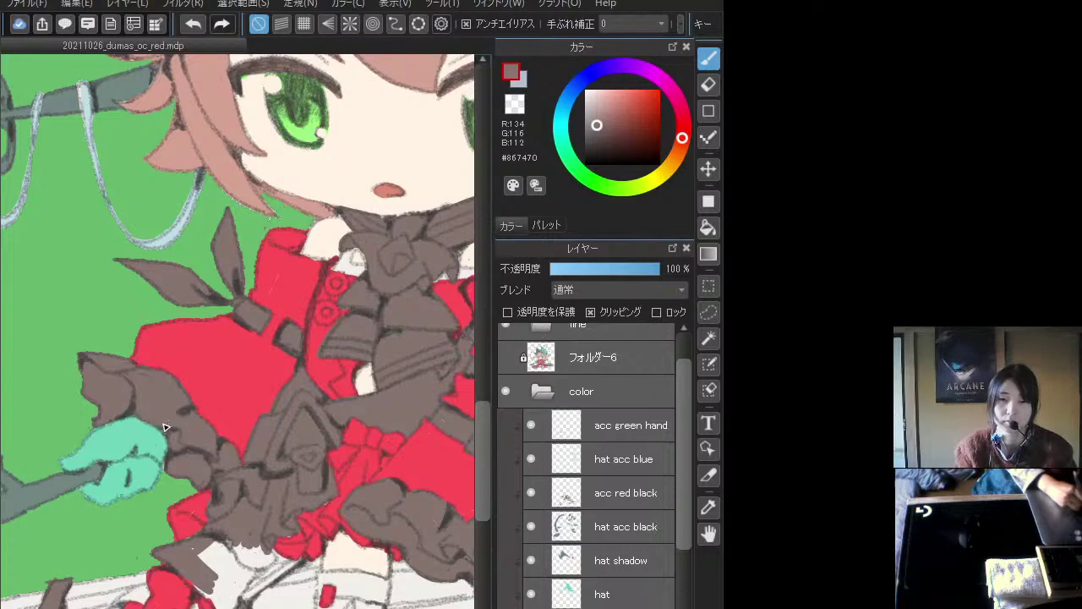
pyautogui.moveTo(171, 479); pyautogui.dragTo(144, 374)
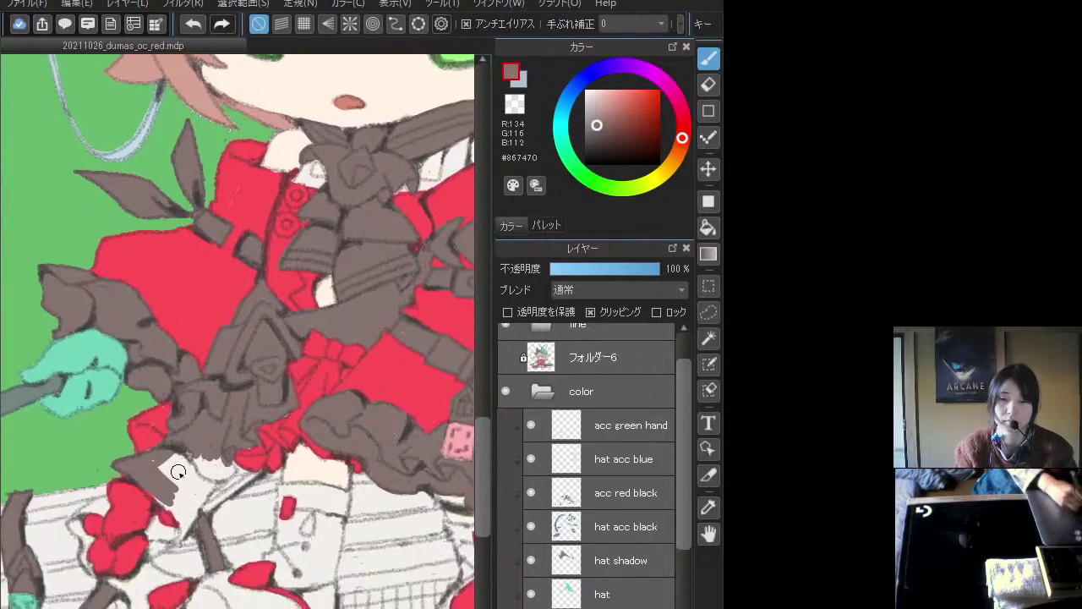
pyautogui.moveTo(156, 496)
pyautogui.mouseDown()
pyautogui.moveTo(197, 505)
pyautogui.moveTo(228, 462)
pyautogui.moveTo(243, 473)
pyautogui.moveTo(215, 478)
pyautogui.moveTo(187, 439)
pyautogui.moveTo(250, 476)
pyautogui.moveTo(238, 486)
pyautogui.moveTo(259, 474)
pyautogui.moveTo(232, 466)
pyautogui.mouseUp()
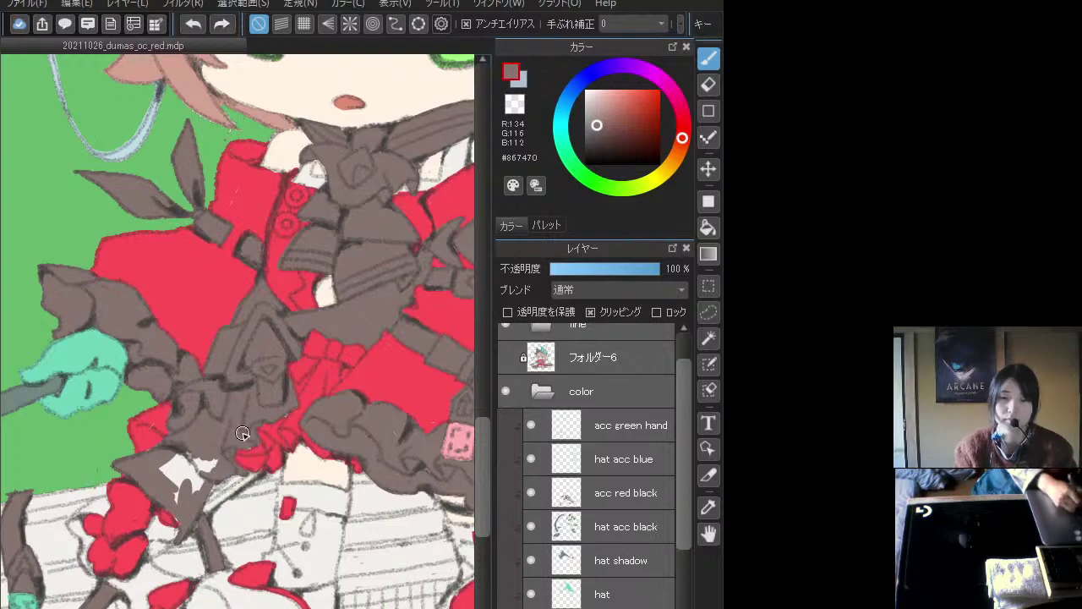
# - On the acc red black layer, paint the thin strap between the pointed flap and the red ribbon brown #867470
pyautogui.click(545, 532)
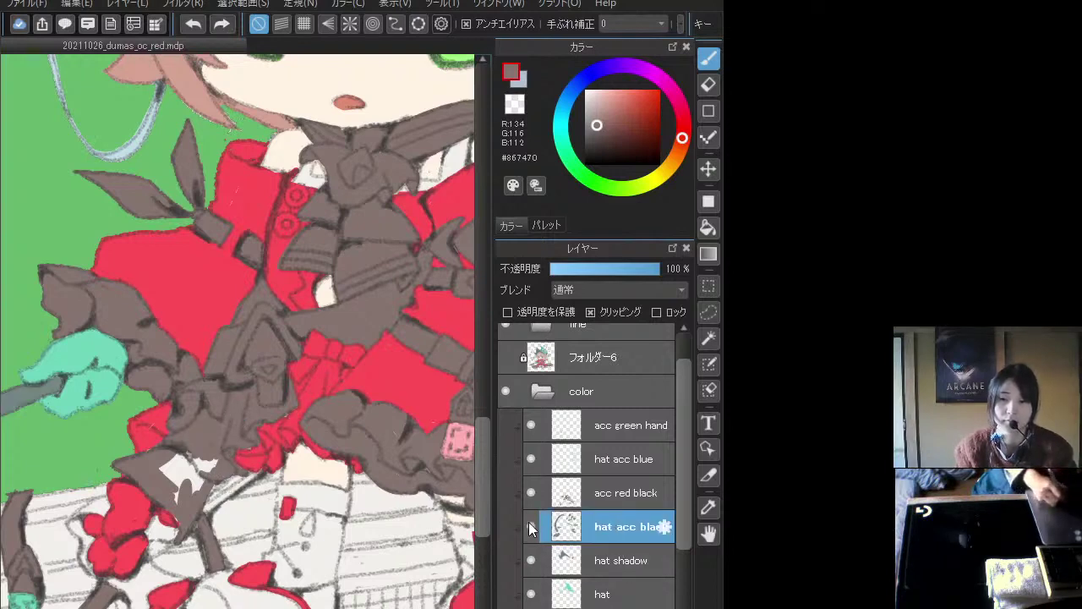
pyautogui.click(543, 492)
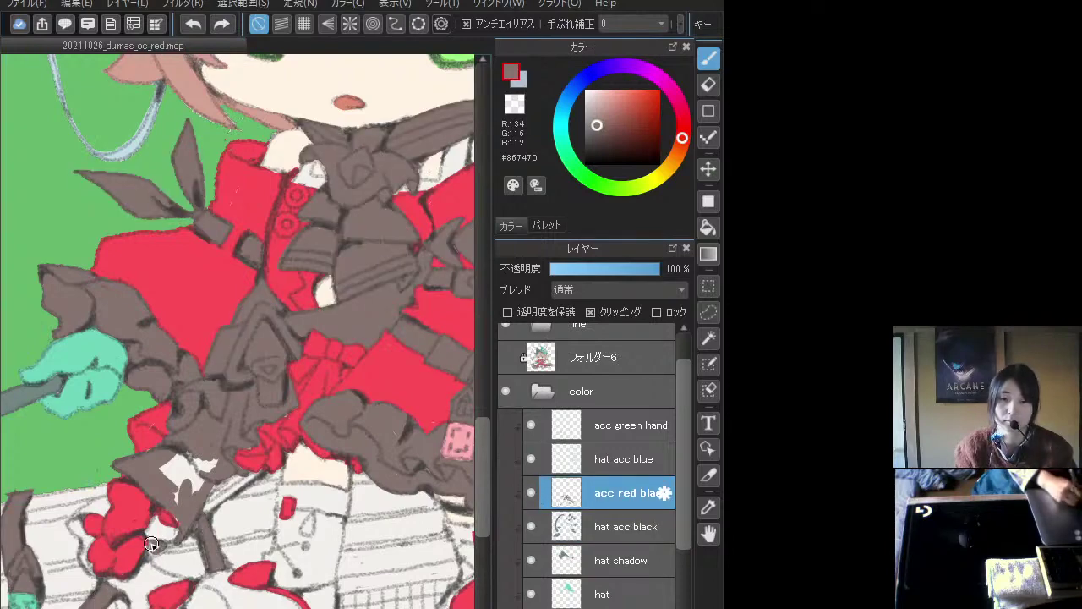
pyautogui.moveTo(203, 512)
pyautogui.mouseDown()
pyautogui.moveTo(238, 483)
pyautogui.moveTo(220, 502)
pyautogui.mouseUp()
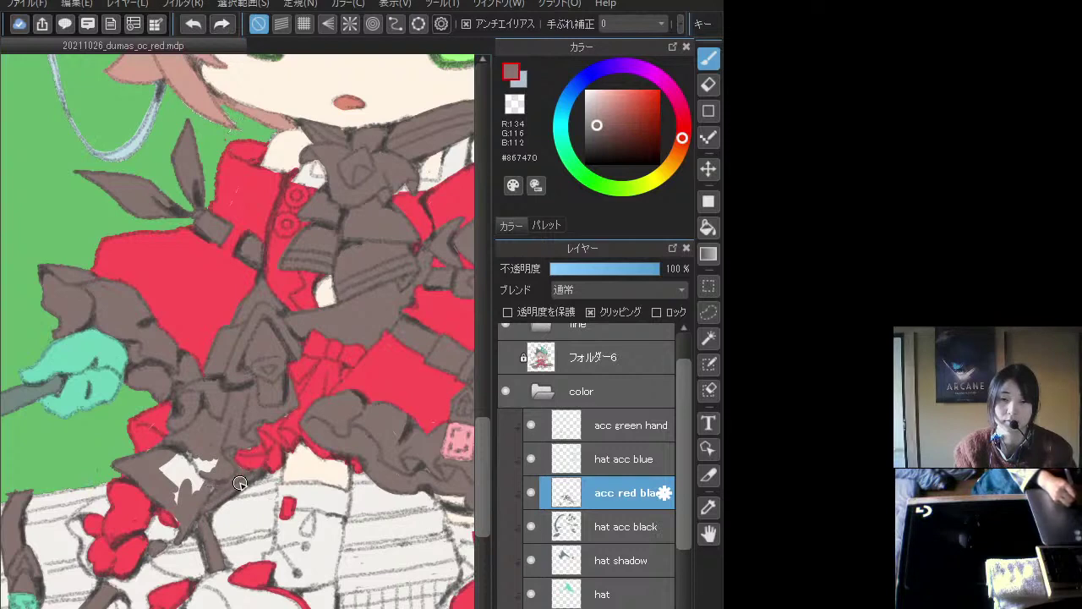
# - Fill the white gap in the pointed flap and the folds around the red flower-shaped trim near the shoe with brown #867470
pyautogui.click(624, 575)
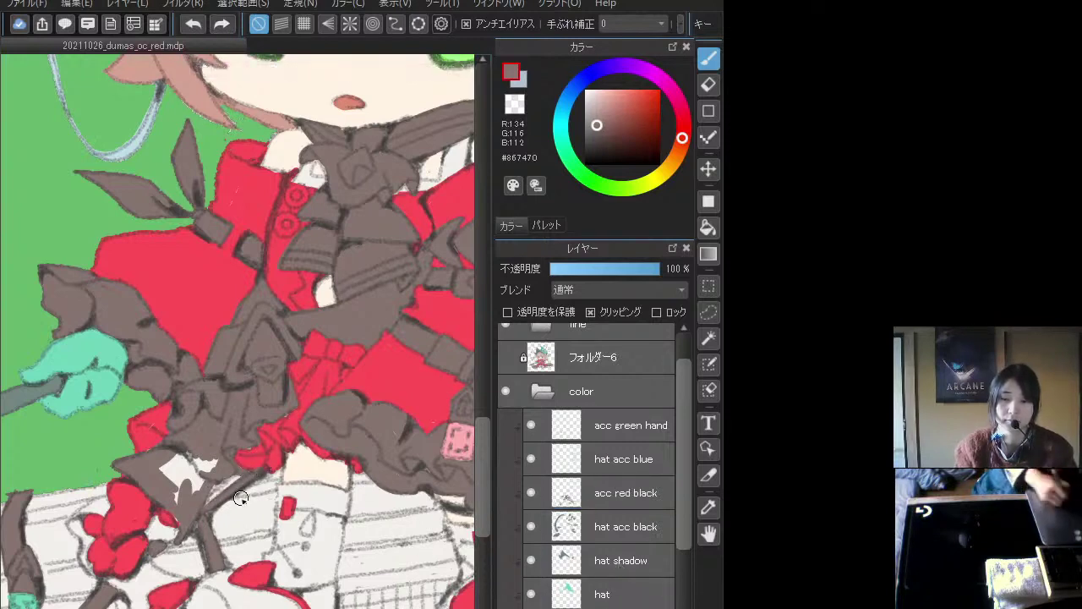
pyautogui.moveTo(167, 463)
pyautogui.mouseDown()
pyautogui.moveTo(186, 509)
pyautogui.moveTo(218, 446)
pyautogui.moveTo(203, 466)
pyautogui.moveTo(199, 454)
pyautogui.mouseUp()
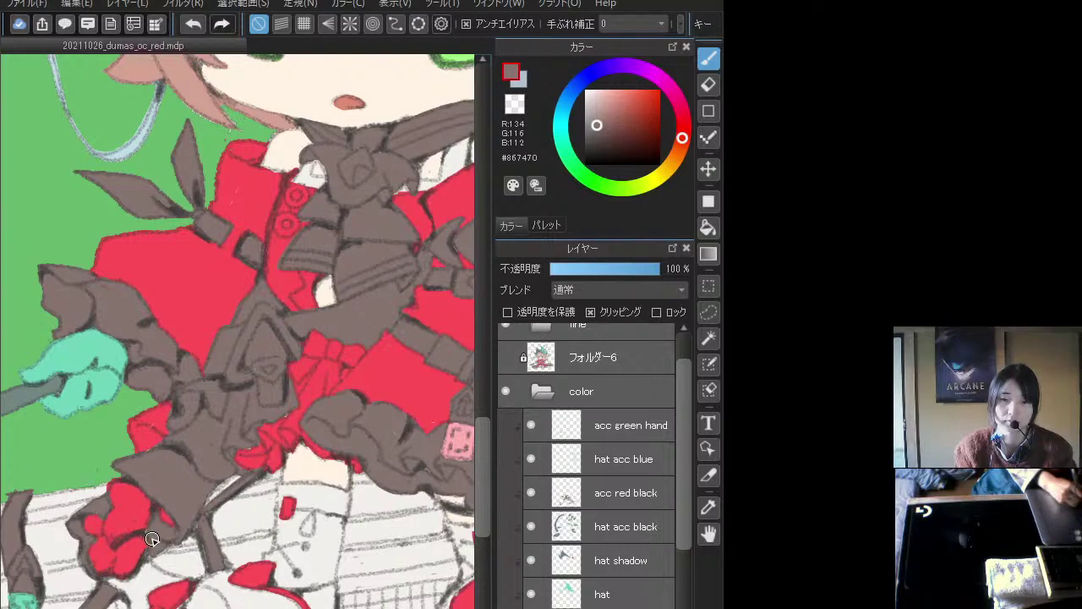
pyautogui.moveTo(167, 545)
pyautogui.mouseDown()
pyautogui.moveTo(150, 565)
pyautogui.moveTo(182, 579)
pyautogui.moveTo(144, 565)
pyautogui.moveTo(171, 580)
pyautogui.moveTo(144, 572)
pyautogui.moveTo(109, 587)
pyautogui.moveTo(123, 590)
pyautogui.mouseUp()
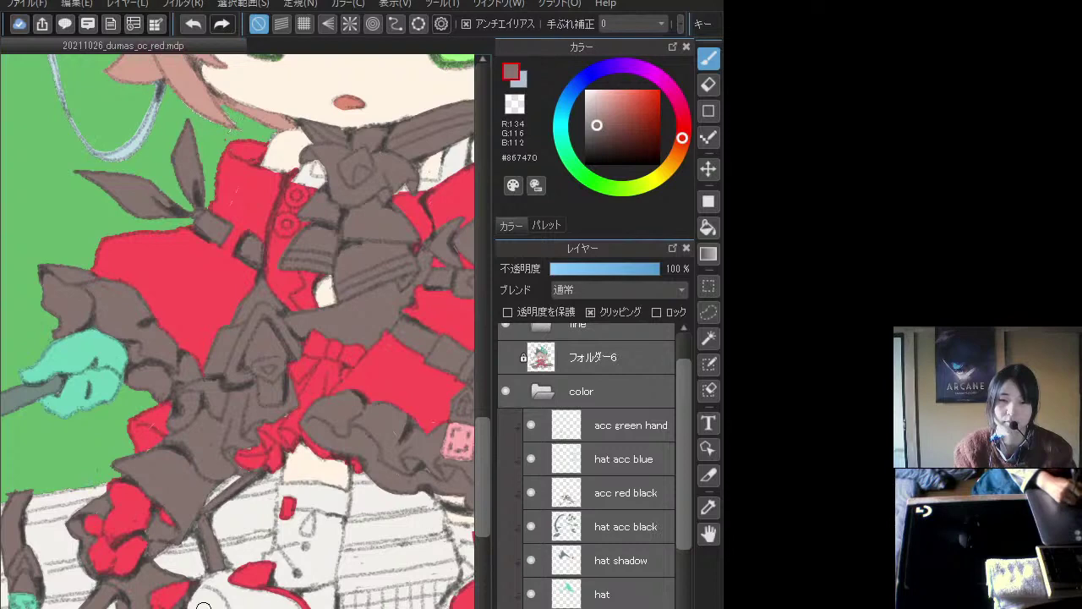
# - On the hat acc blue layer, paint the shirt collar pieces on both sides of the neck bow light blue #BFDDE5
pyautogui.moveTo(139, 523); pyautogui.dragTo(193, 512)
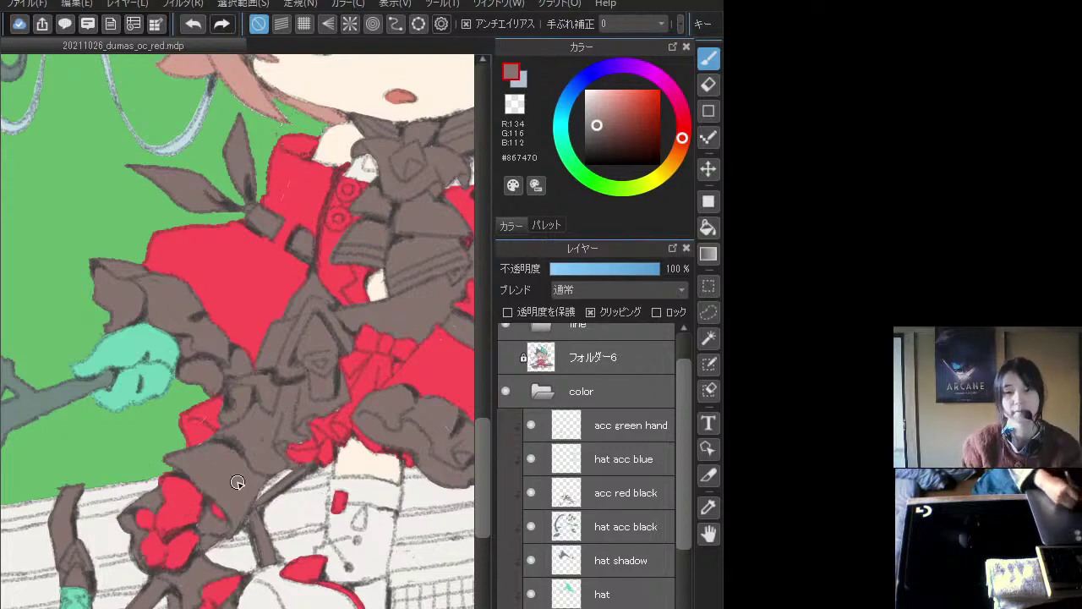
pyautogui.moveTo(302, 566); pyautogui.dragTo(223, 528)
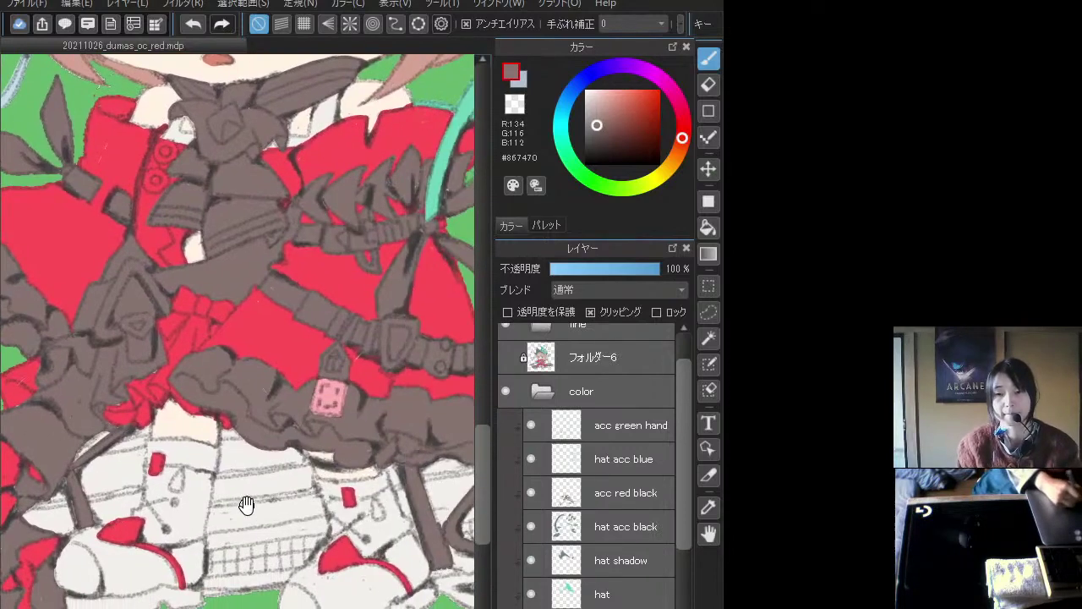
pyautogui.moveTo(288, 486); pyautogui.dragTo(320, 468)
pyautogui.scroll(-3, 303, 416)
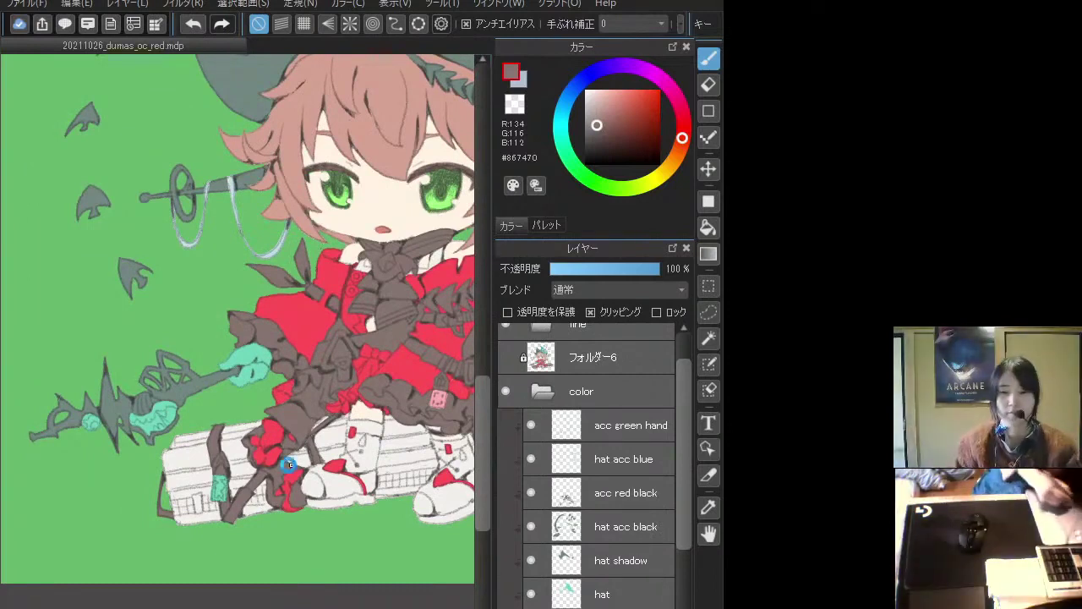
pyautogui.scroll(2, 288, 464)
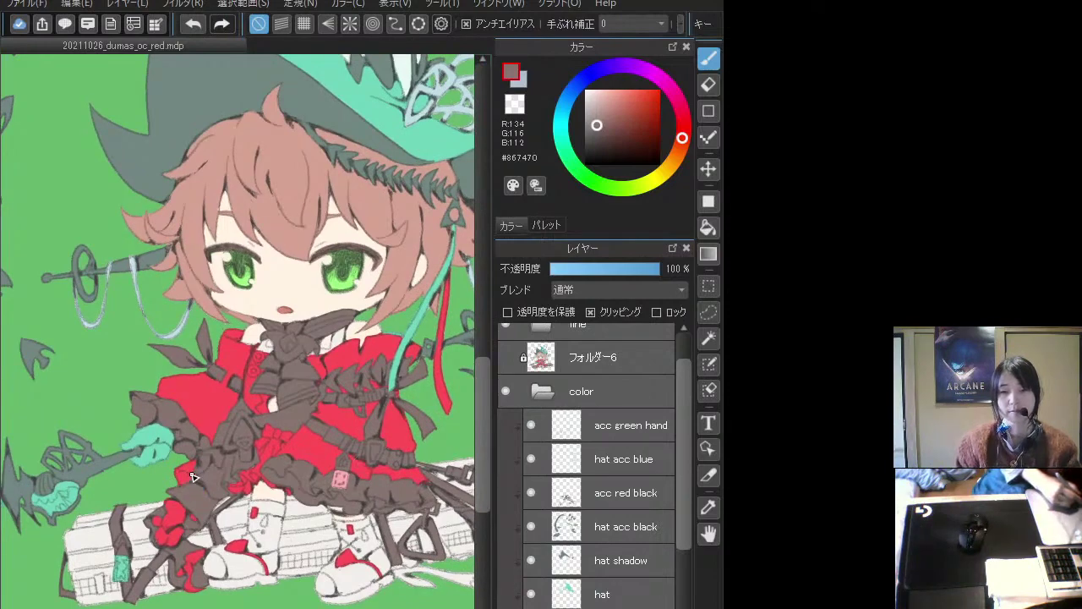
pyautogui.scroll(3, 344, 445)
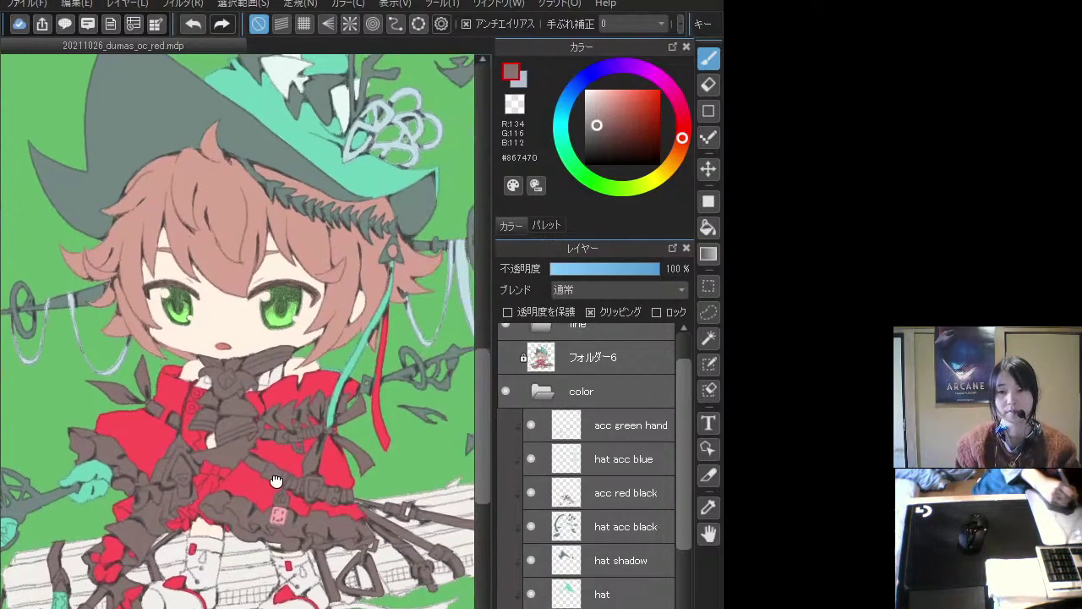
pyautogui.keyDown('alt'); pyautogui.click(413, 308); pyautogui.keyUp('alt')
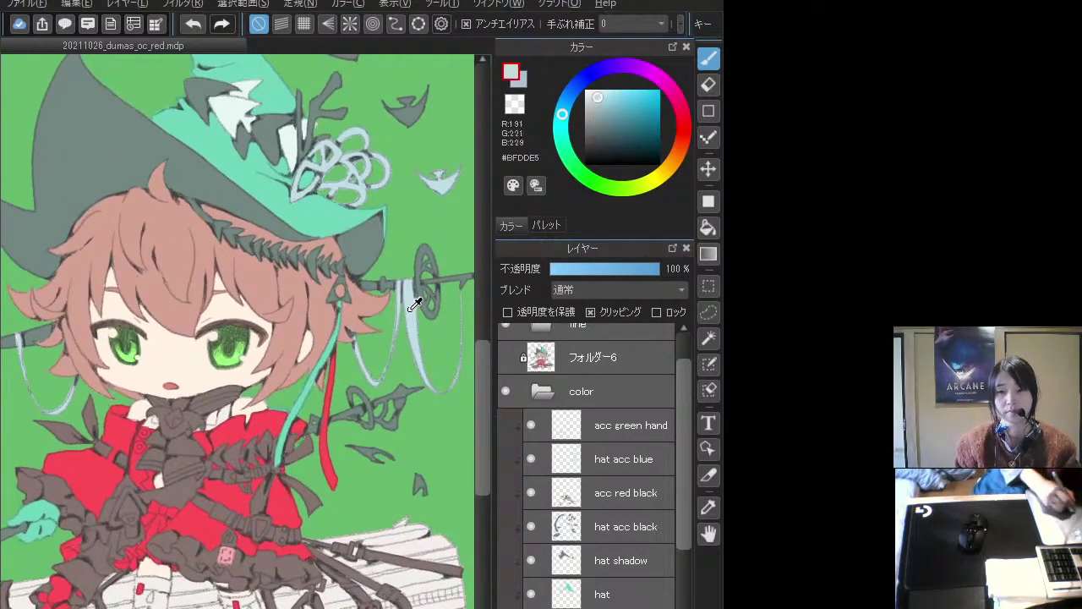
pyautogui.scroll(2, 351, 332)
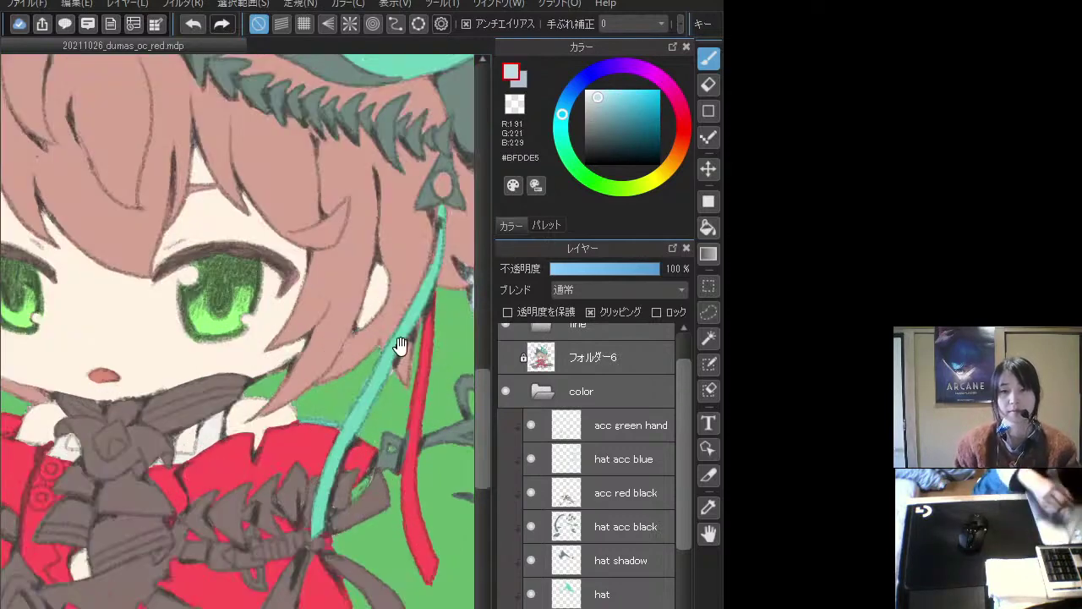
pyautogui.scroll(3, 398, 346)
pyautogui.click(634, 457)
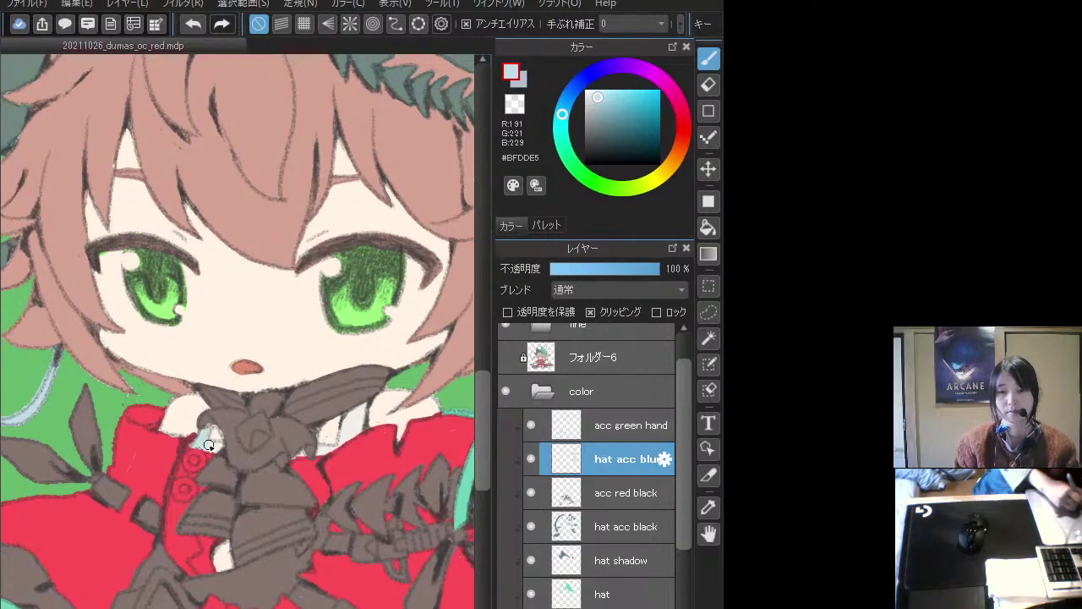
pyautogui.moveTo(209, 451)
pyautogui.mouseDown()
pyautogui.moveTo(222, 440)
pyautogui.moveTo(193, 447)
pyautogui.mouseUp()
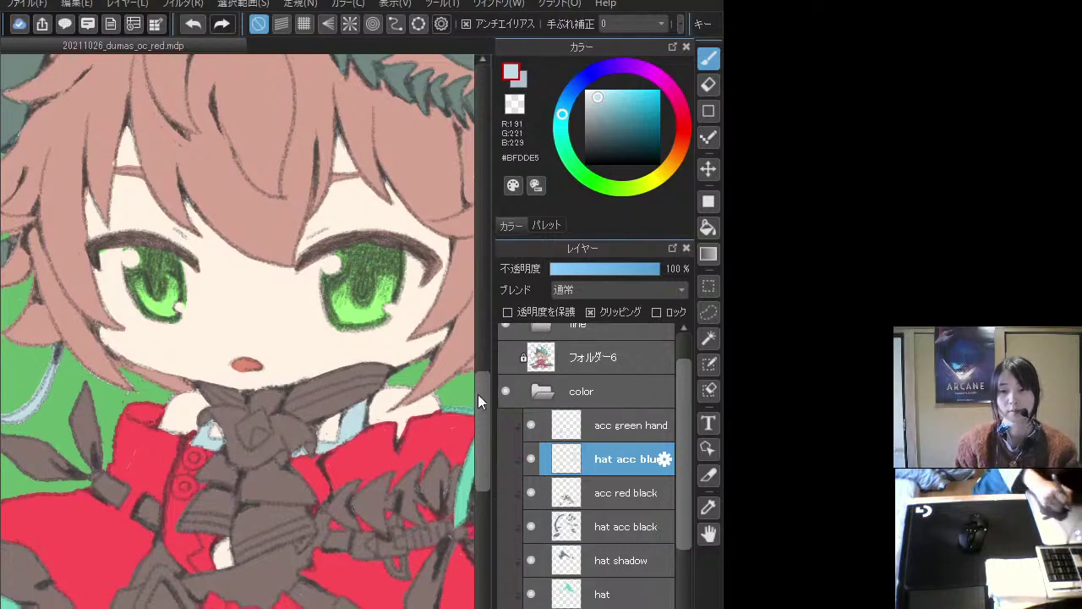
# - On the acc red black layer, erase the brown from the collar bands under the chin, keeping the dark stripe between them
pyautogui.keyDown('alt'); pyautogui.click(416, 428); pyautogui.keyUp('alt')
pyautogui.click(616, 482)
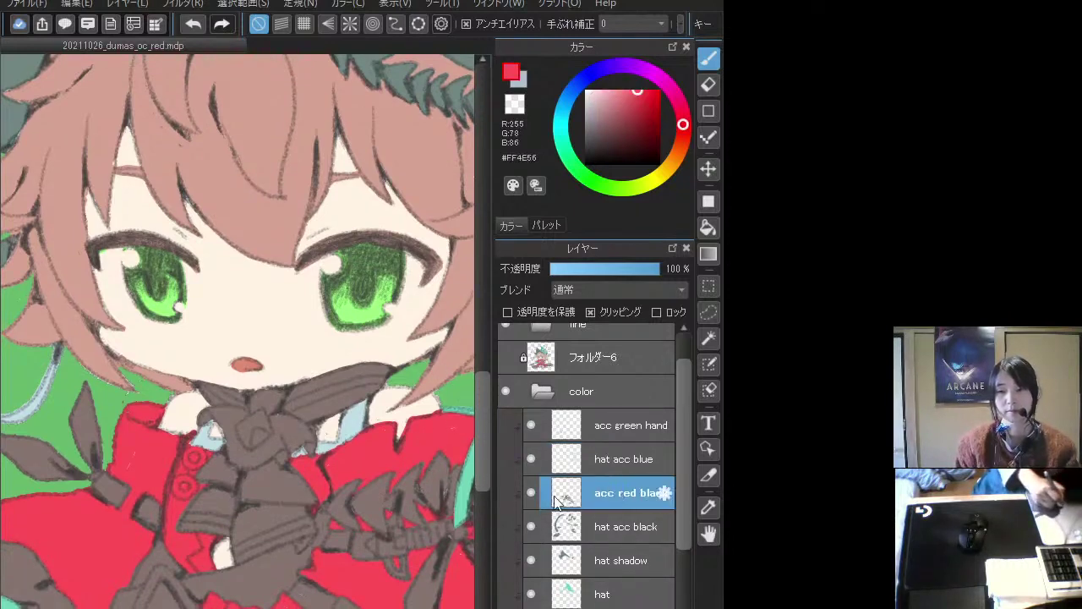
pyautogui.click(530, 494)
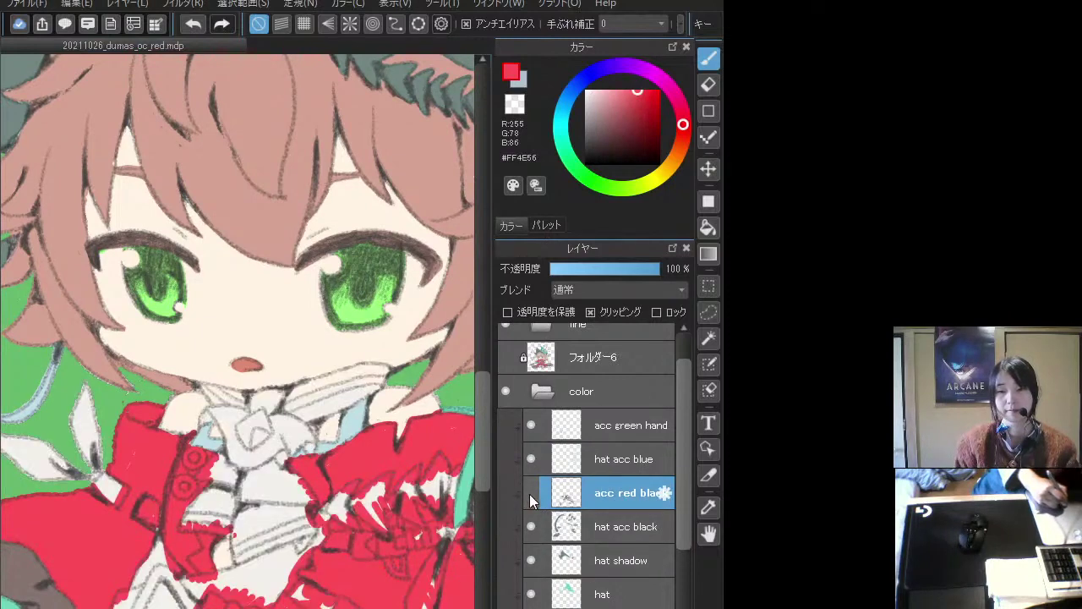
pyautogui.click(529, 494)
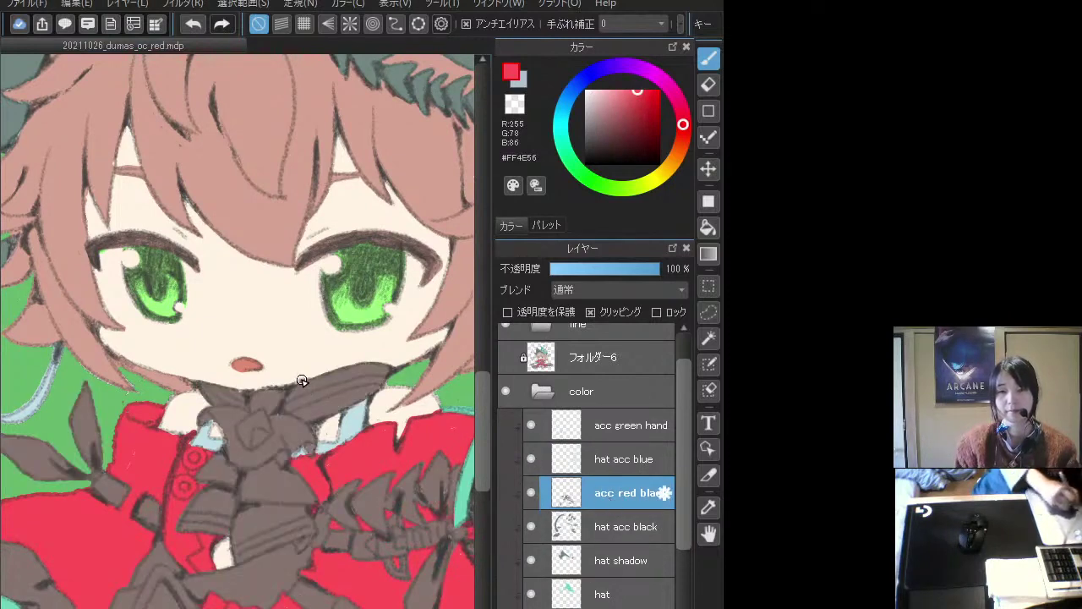
pyautogui.moveTo(331, 375)
pyautogui.mouseDown()
pyautogui.moveTo(304, 390)
pyautogui.moveTo(378, 362)
pyautogui.moveTo(384, 372)
pyautogui.moveTo(344, 376)
pyautogui.mouseUp()
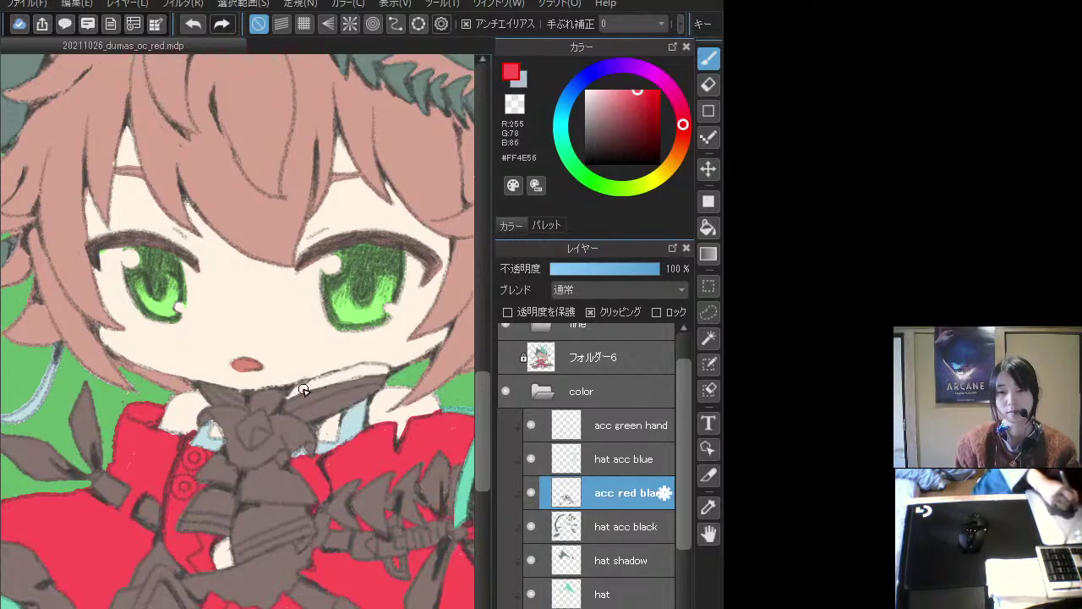
pyautogui.keyDown('alt'); pyautogui.click(315, 394); pyautogui.keyUp('alt')
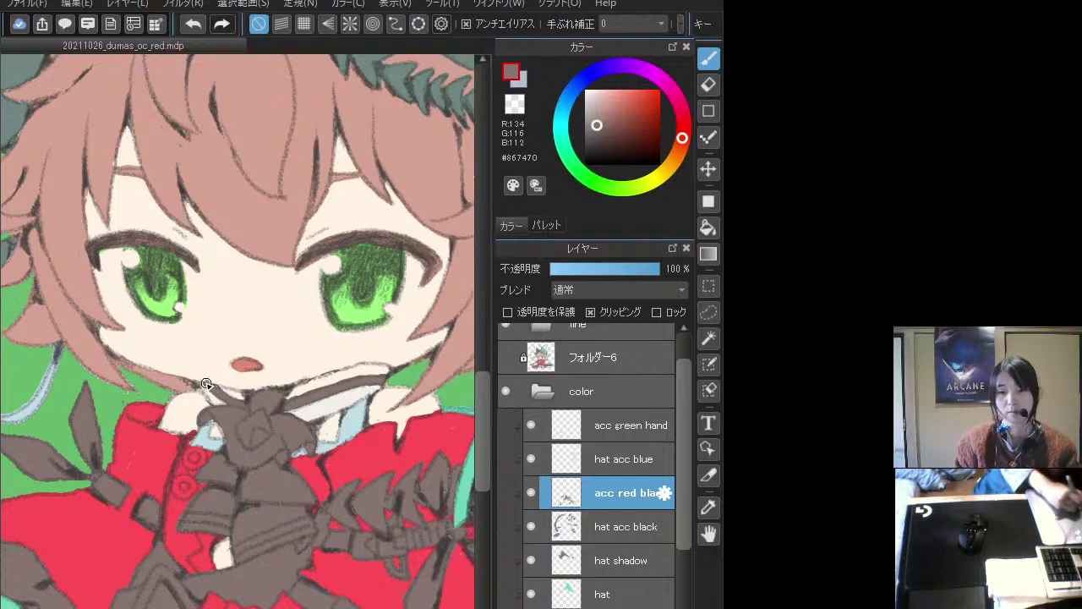
# - On the clothes layer, paint the collar bands under the chin red #FF4E56 on both sides of the neck bow
pyautogui.click(670, 570)
pyautogui.keyDown('alt'); pyautogui.click(397, 450); pyautogui.keyUp('alt')
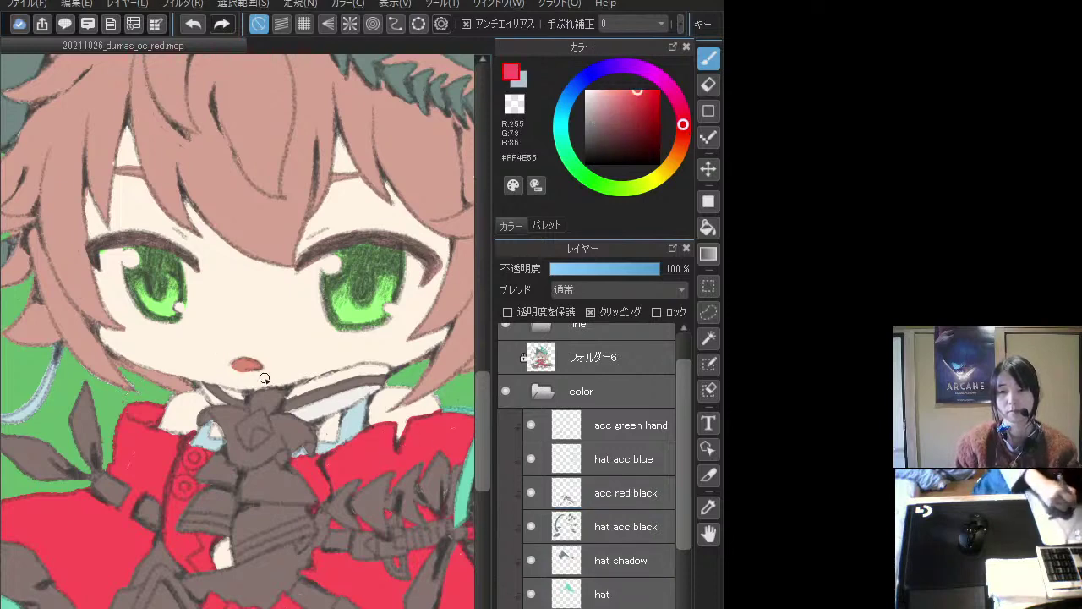
pyautogui.moveTo(208, 394)
pyautogui.mouseDown()
pyautogui.moveTo(214, 401)
pyautogui.moveTo(208, 388)
pyautogui.mouseUp()
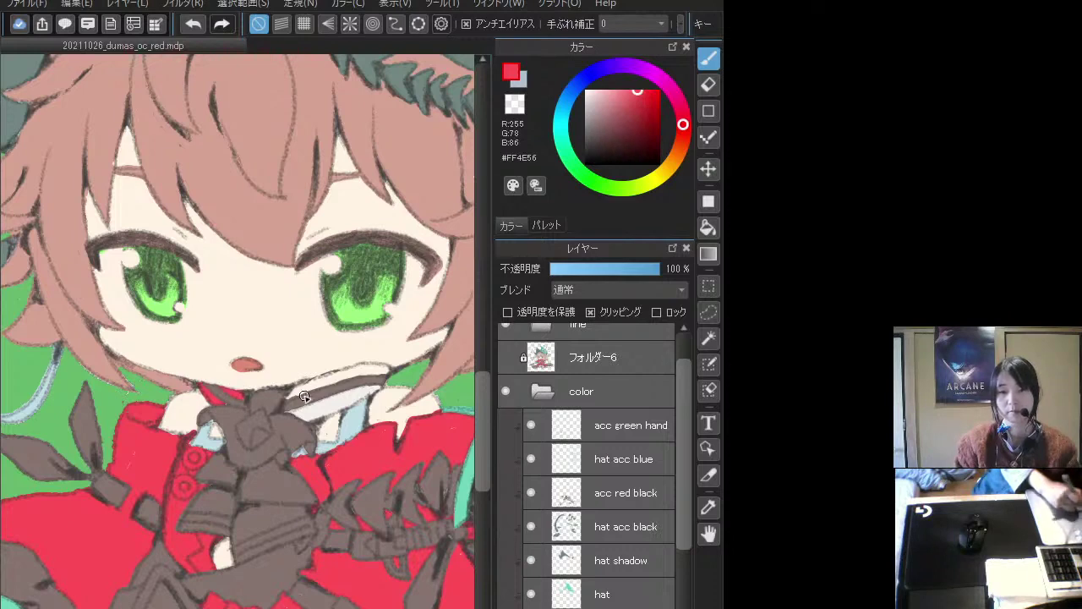
pyautogui.moveTo(305, 397)
pyautogui.mouseDown()
pyautogui.moveTo(341, 371)
pyautogui.moveTo(313, 391)
pyautogui.moveTo(363, 367)
pyautogui.moveTo(349, 366)
pyautogui.moveTo(391, 373)
pyautogui.moveTo(366, 363)
pyautogui.moveTo(293, 389)
pyautogui.moveTo(328, 377)
pyautogui.moveTo(301, 375)
pyautogui.moveTo(358, 358)
pyautogui.mouseUp()
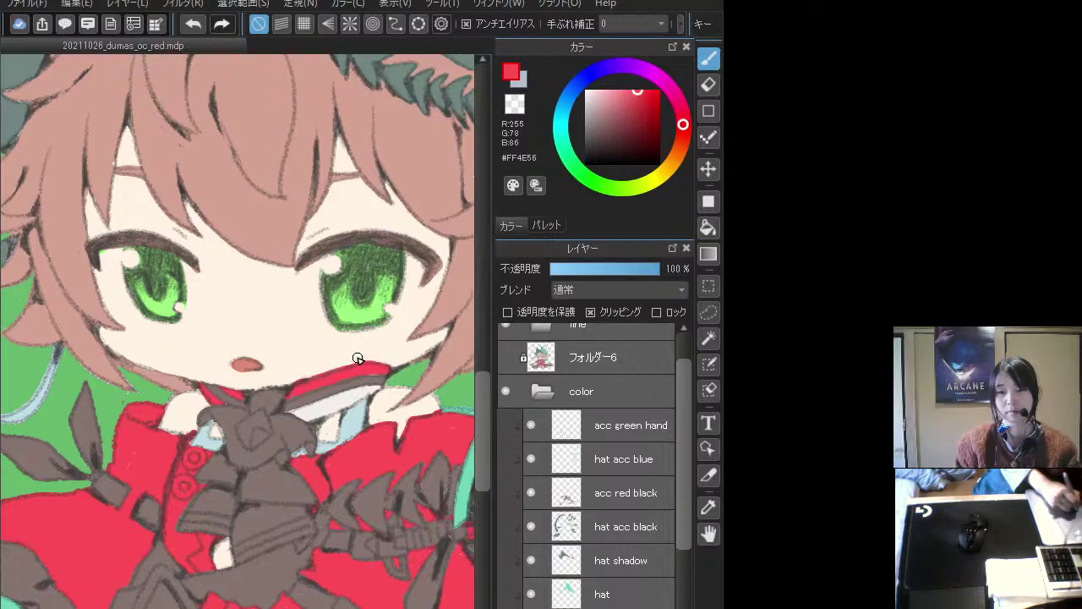
pyautogui.moveTo(313, 401)
pyautogui.mouseDown()
pyautogui.moveTo(334, 412)
pyautogui.moveTo(364, 397)
pyautogui.moveTo(338, 391)
pyautogui.moveTo(372, 383)
pyautogui.moveTo(358, 392)
pyautogui.mouseUp()
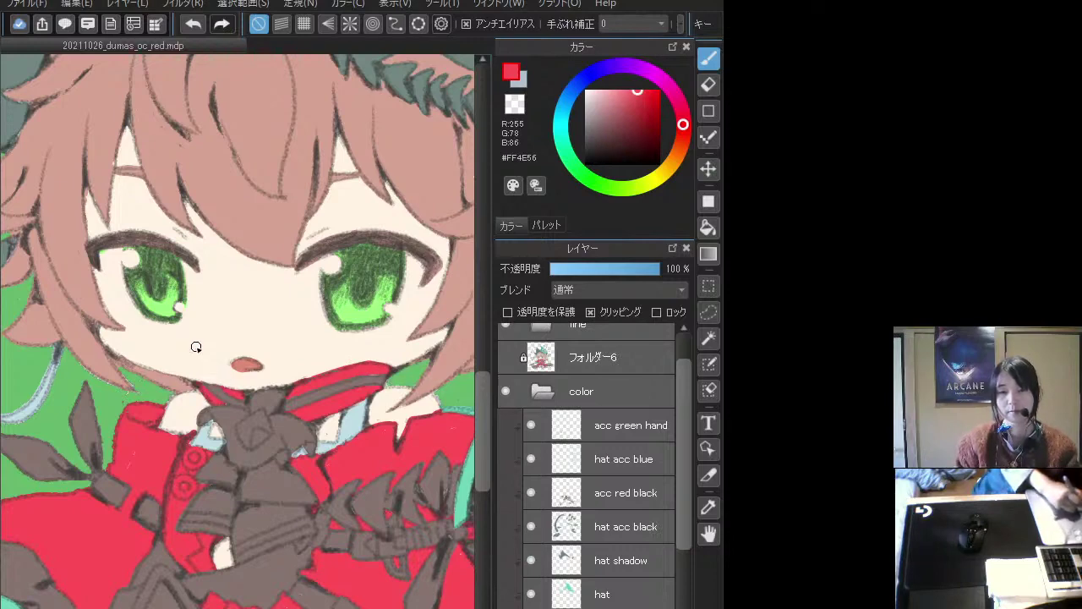
pyautogui.scroll(-5, 195, 346)
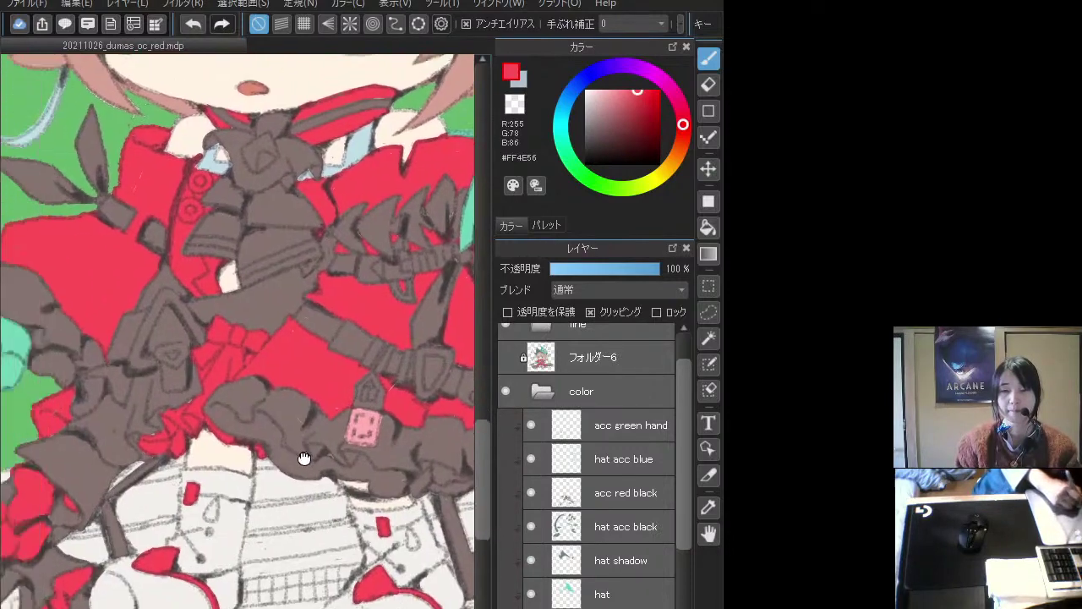
pyautogui.moveTo(305, 458); pyautogui.dragTo(328, 476)
pyautogui.hotkey('ctrl', '-')
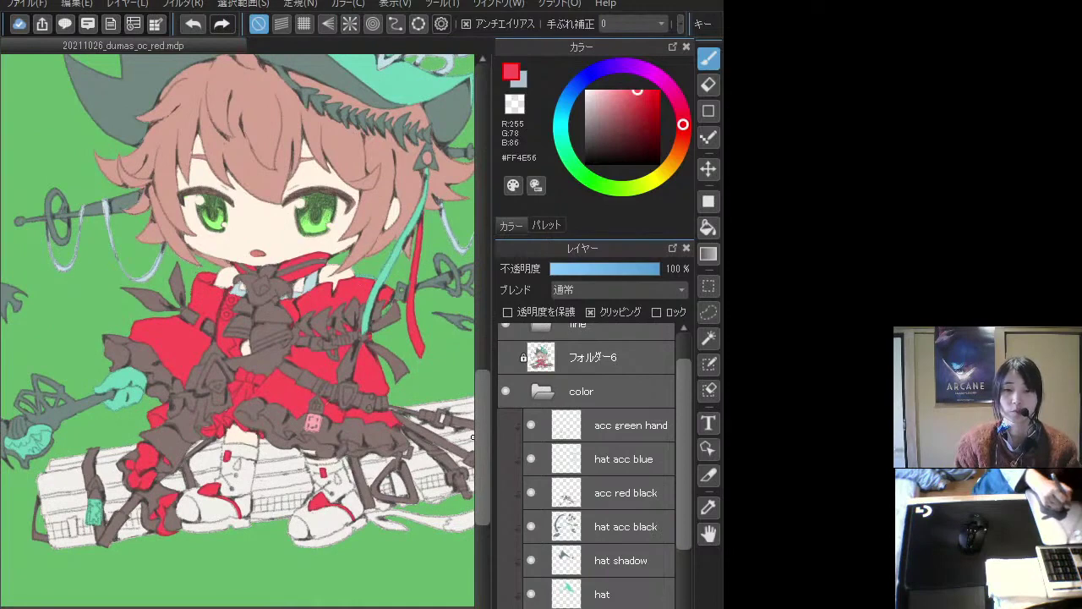
pyautogui.hotkey('ctrl', 'z')
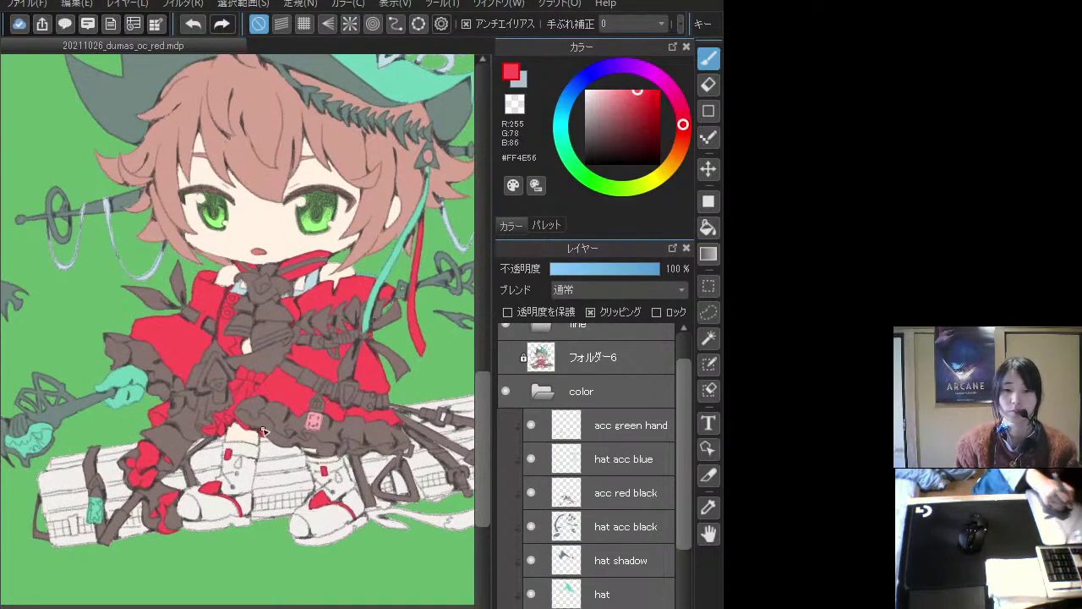
# - Create a clipped layer below the skin layer and name it box
pyautogui.keyDown('alt'); pyautogui.click(180, 433); pyautogui.keyUp('alt')
pyautogui.moveTo(684, 507); pyautogui.dragTo(686, 608)
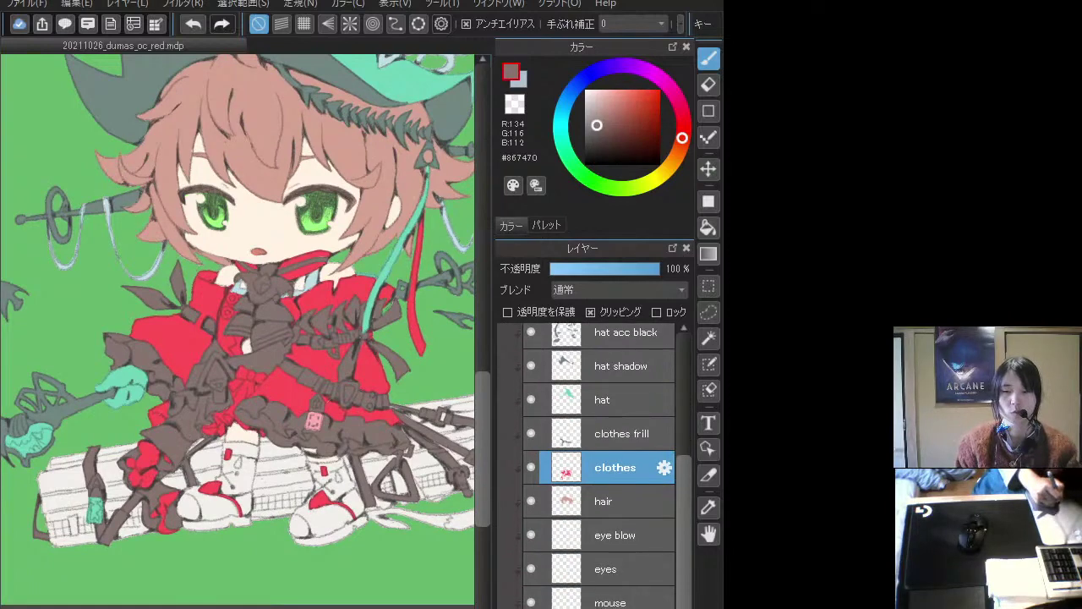
pyautogui.click(602, 608)
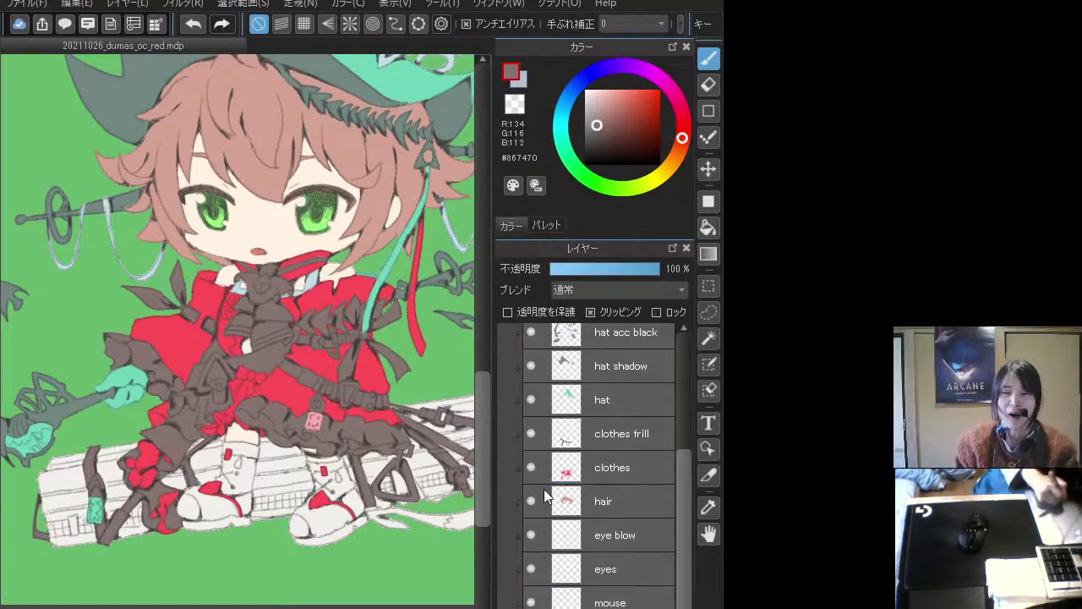
pyautogui.moveTo(684, 504); pyautogui.dragTo(609, 605)
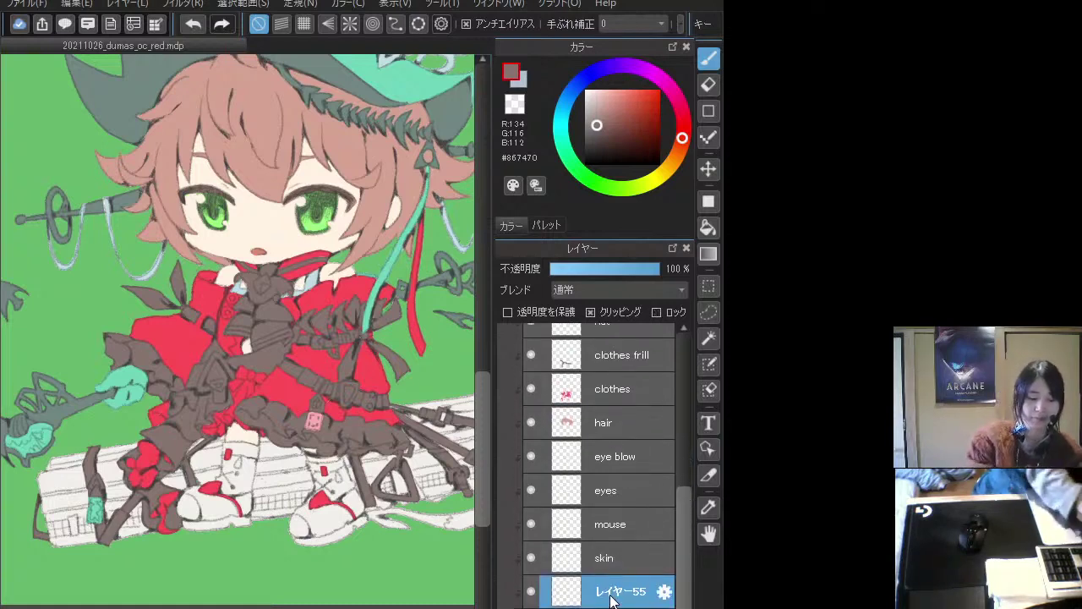
pyautogui.press('Return')
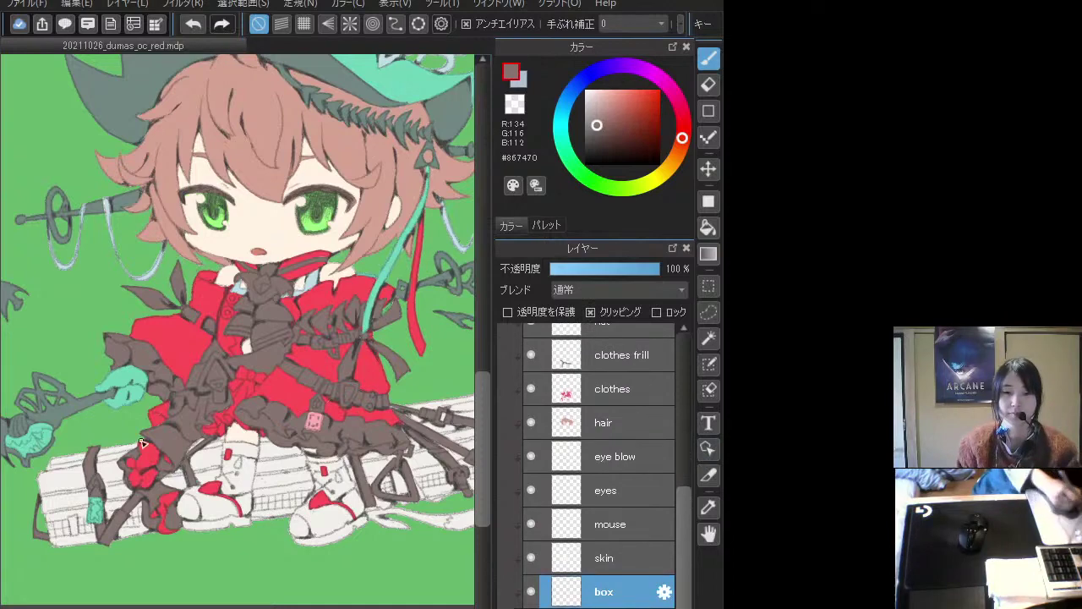
# - Compare the box with the フォルダー6 colour rough, then paint its top face around the buckled strap dark brown #695956
pyautogui.moveTo(79, 463); pyautogui.dragTo(68, 488)
pyautogui.scroll(3, 78, 469)
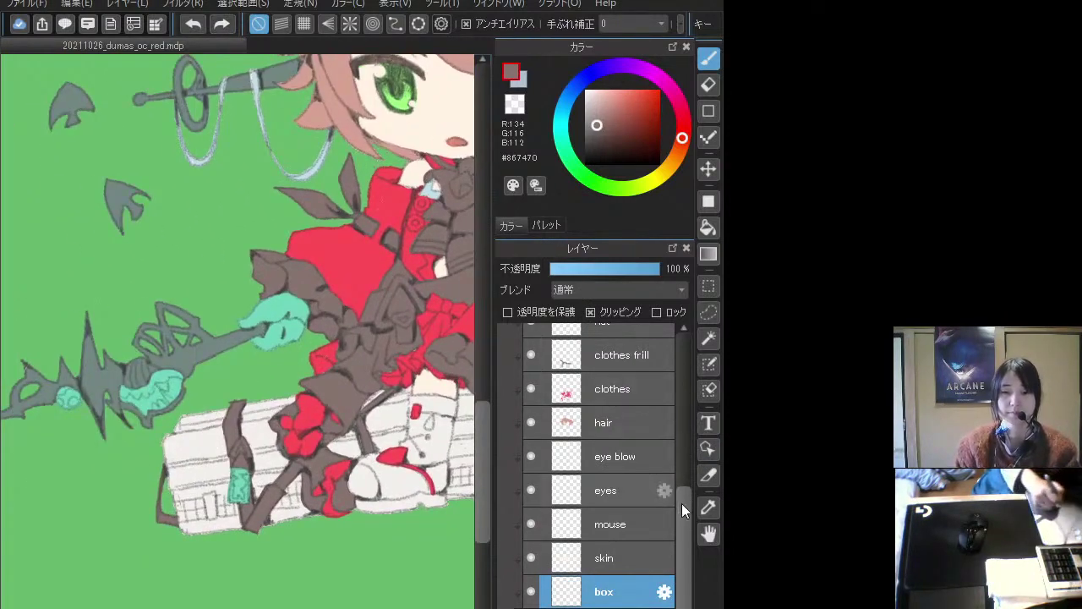
pyautogui.moveTo(681, 503); pyautogui.dragTo(680, 356)
pyautogui.click(506, 407)
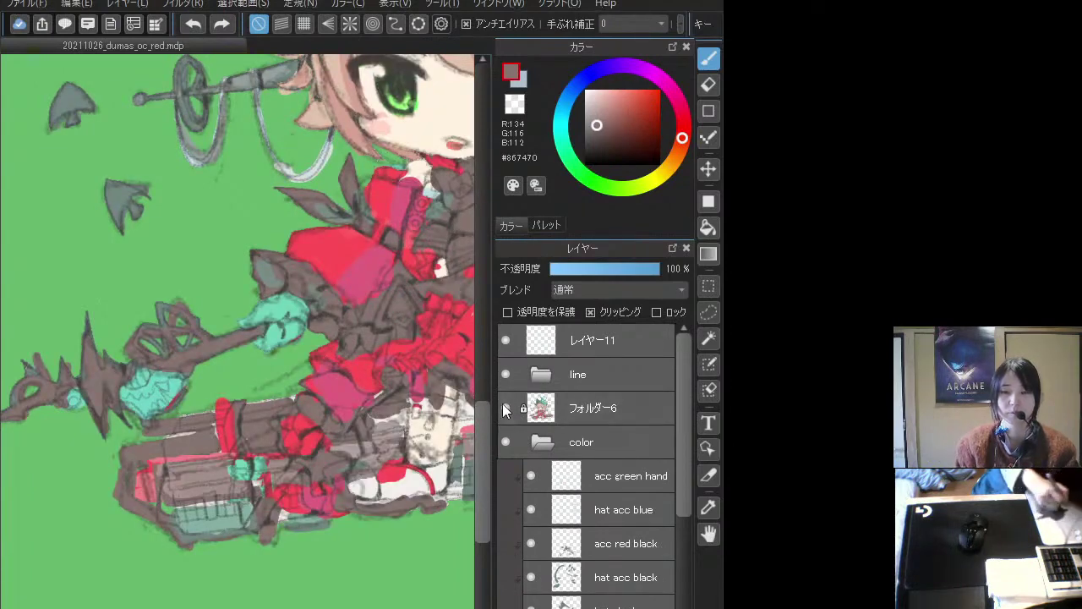
pyautogui.click(506, 408)
pyautogui.click(599, 133)
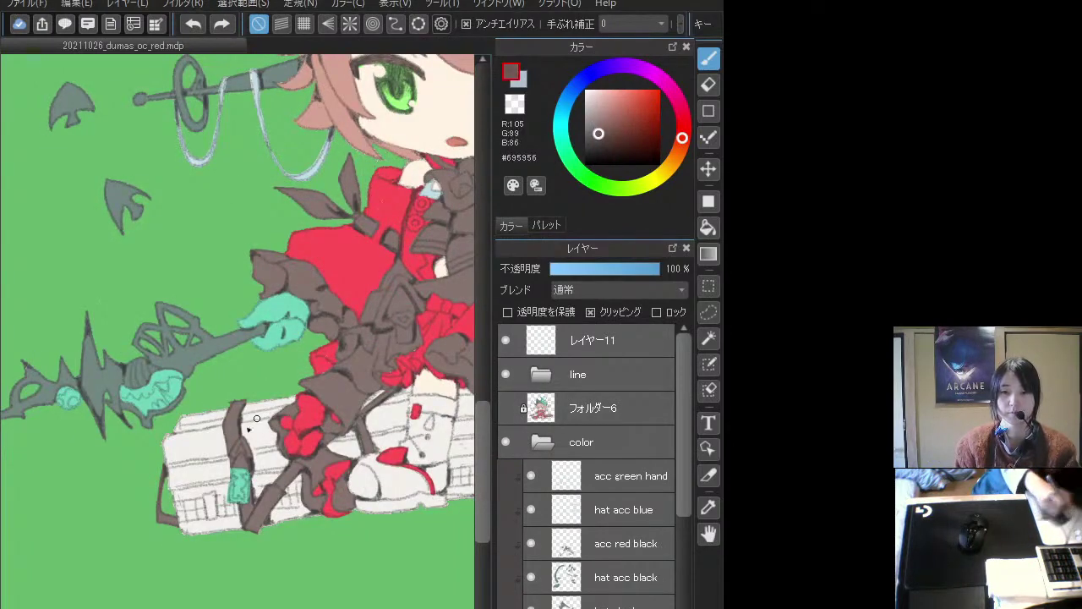
pyautogui.moveTo(227, 414)
pyautogui.mouseDown()
pyautogui.moveTo(196, 433)
pyautogui.moveTo(173, 418)
pyautogui.moveTo(181, 413)
pyautogui.moveTo(173, 469)
pyautogui.moveTo(241, 440)
pyautogui.moveTo(169, 473)
pyautogui.moveTo(269, 445)
pyautogui.moveTo(235, 451)
pyautogui.moveTo(271, 410)
pyautogui.moveTo(244, 412)
pyautogui.moveTo(274, 400)
pyautogui.moveTo(213, 365)
pyautogui.mouseUp()
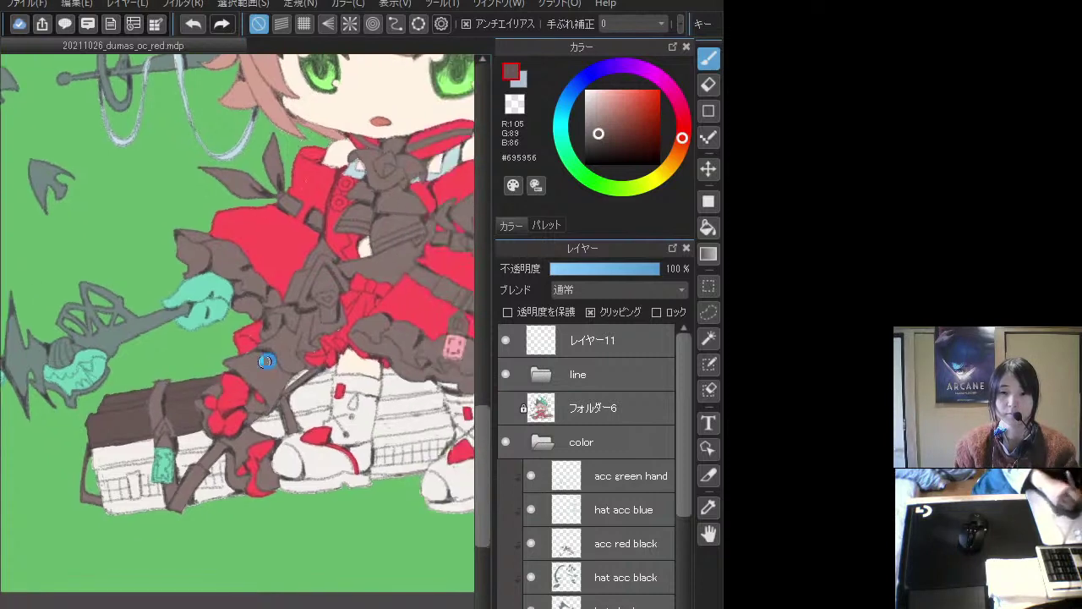
# - Extend the dark brown #695956 along the box's top face, behind the boots and below the skirt ruffles
pyautogui.moveTo(288, 420)
pyautogui.mouseDown()
pyautogui.moveTo(240, 480)
pyautogui.moveTo(233, 378)
pyautogui.moveTo(277, 373)
pyautogui.moveTo(242, 413)
pyautogui.moveTo(293, 396)
pyautogui.moveTo(241, 382)
pyautogui.moveTo(288, 390)
pyautogui.moveTo(292, 372)
pyautogui.moveTo(294, 389)
pyautogui.mouseUp()
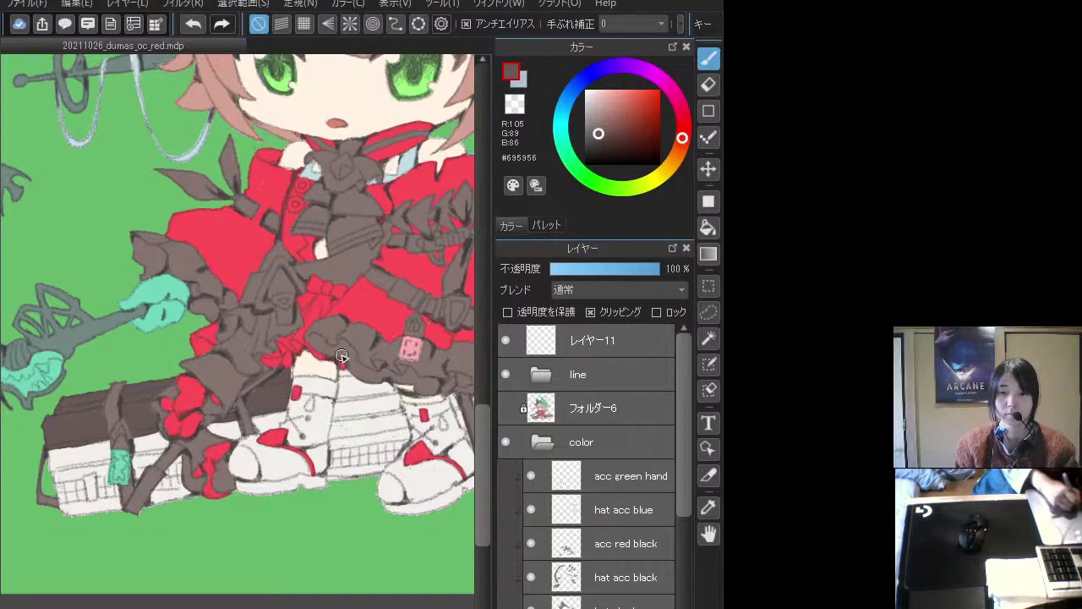
pyautogui.scroll(1, 291, 391)
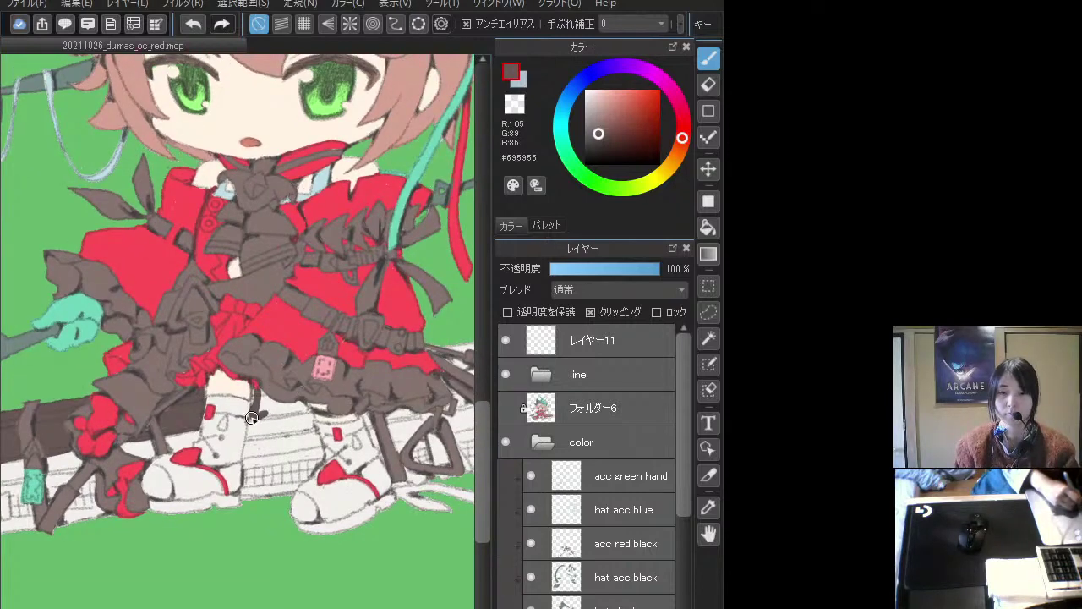
pyautogui.moveTo(251, 418); pyautogui.dragTo(306, 410)
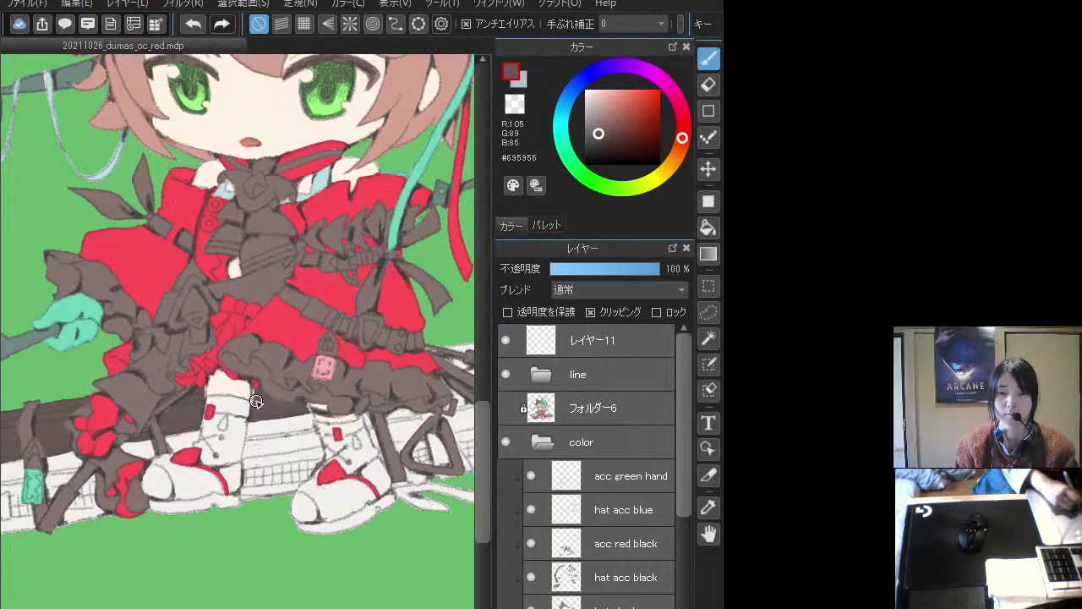
pyautogui.scroll(-1, 278, 363)
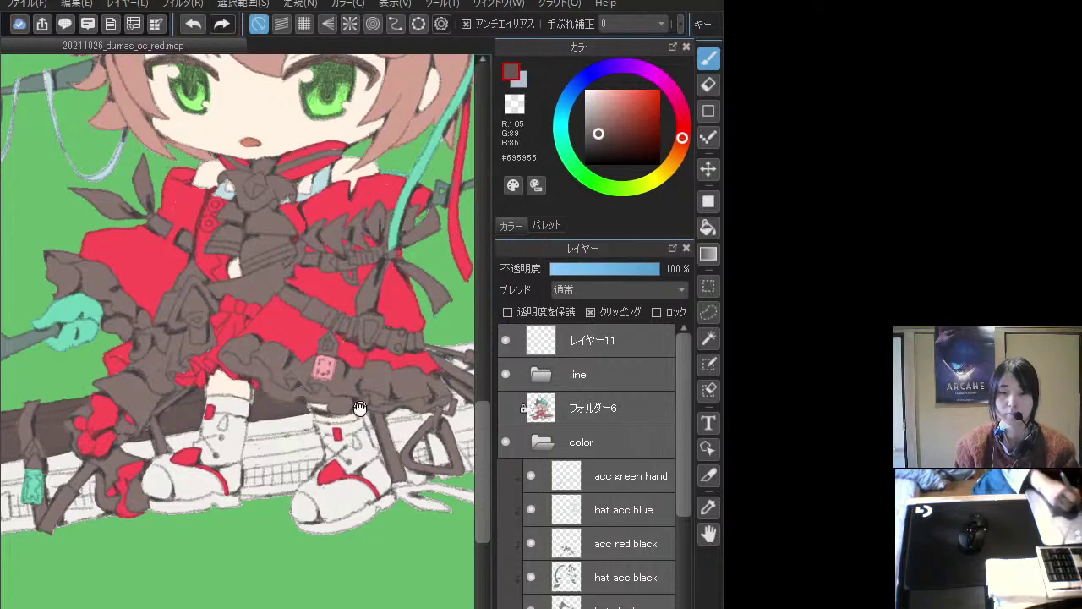
# - On the hat acc black layer, paint the small lettering beside the box and the branch-like shape under the boot grey-green #708680
pyautogui.scroll(1, 322, 377)
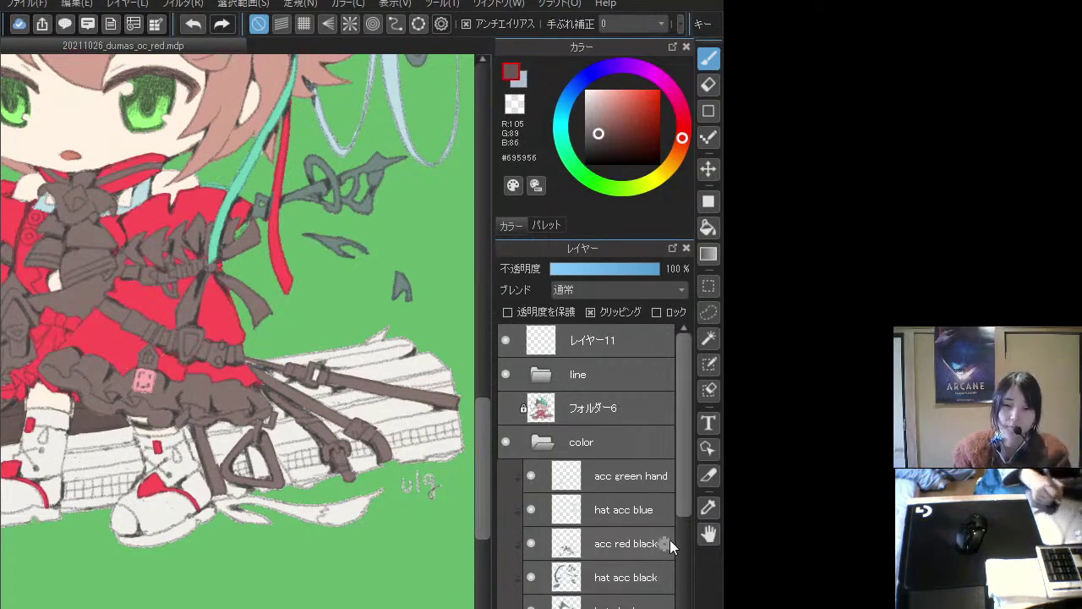
pyautogui.moveTo(681, 499); pyautogui.dragTo(684, 581)
pyautogui.click(607, 433)
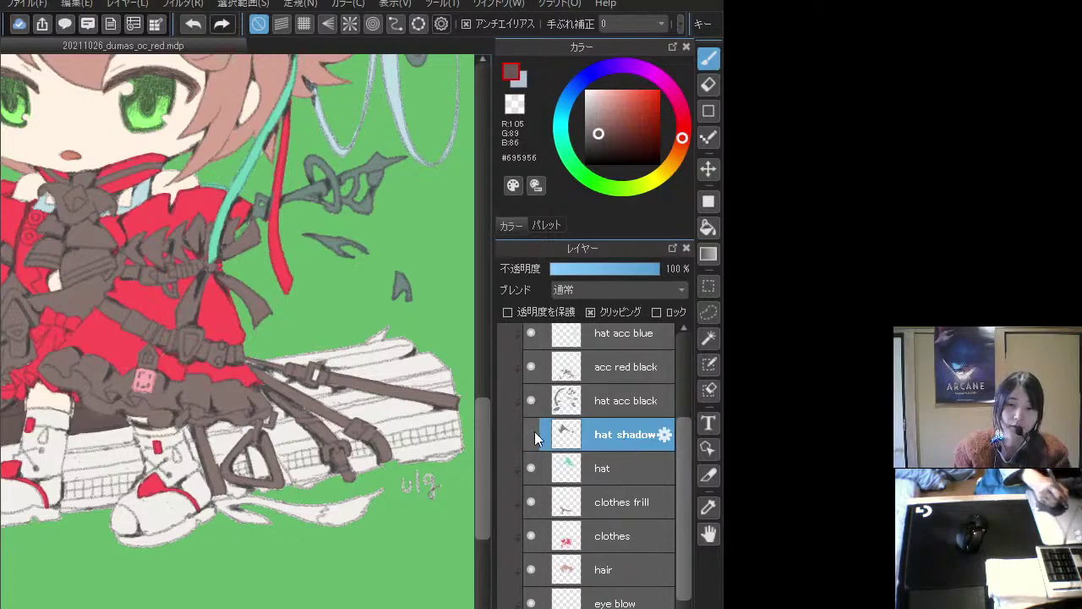
pyautogui.click(588, 403)
pyautogui.click(531, 400)
pyautogui.click(531, 400)
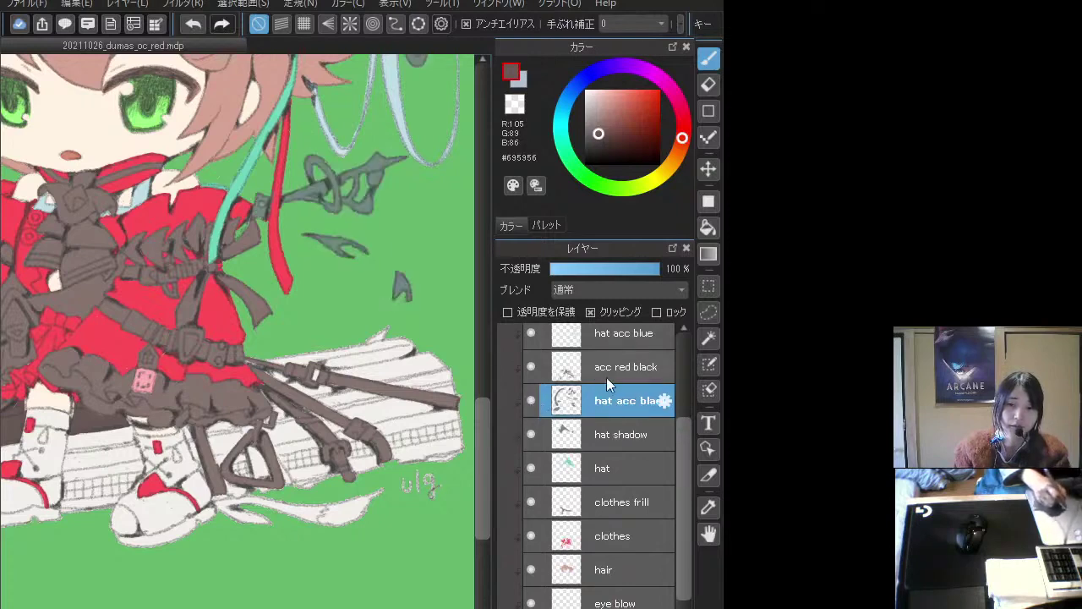
pyautogui.keyDown('alt'); pyautogui.click(385, 164); pyautogui.keyUp('alt')
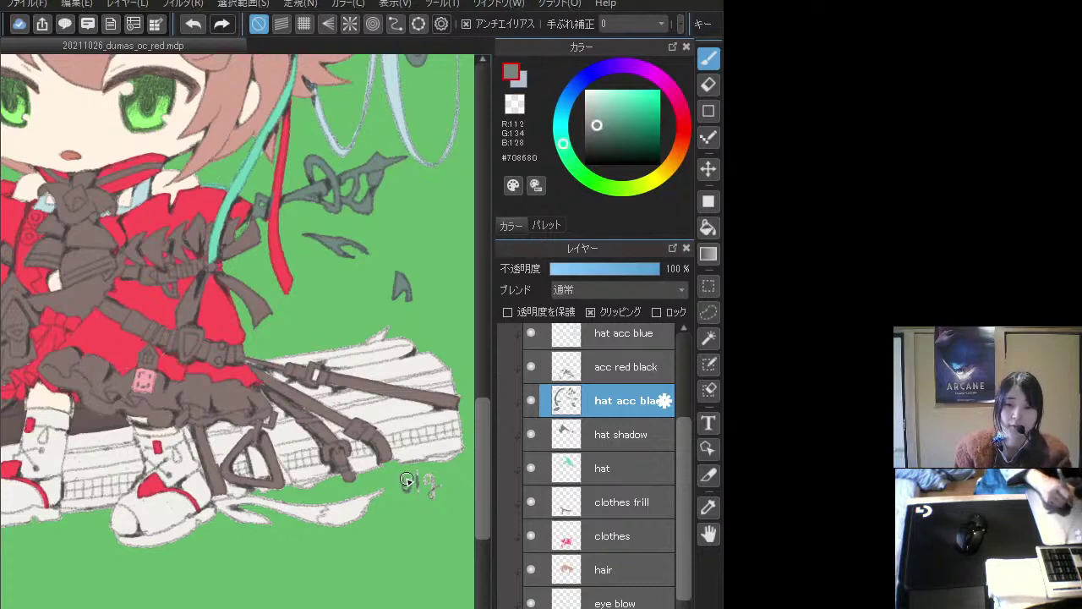
pyautogui.moveTo(407, 480); pyautogui.dragTo(441, 482)
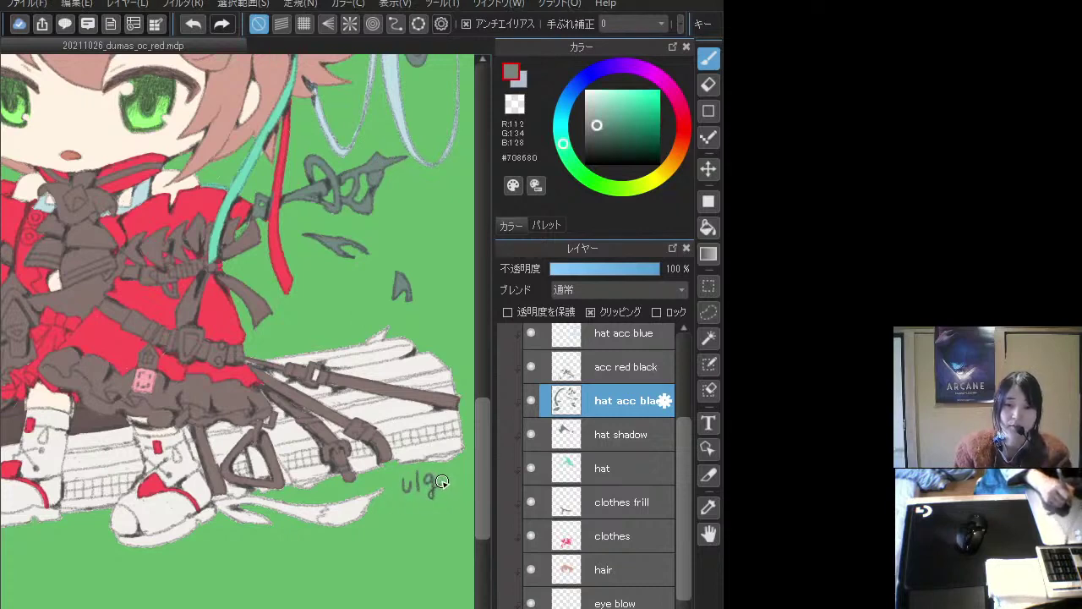
pyautogui.moveTo(236, 470); pyautogui.dragTo(310, 495)
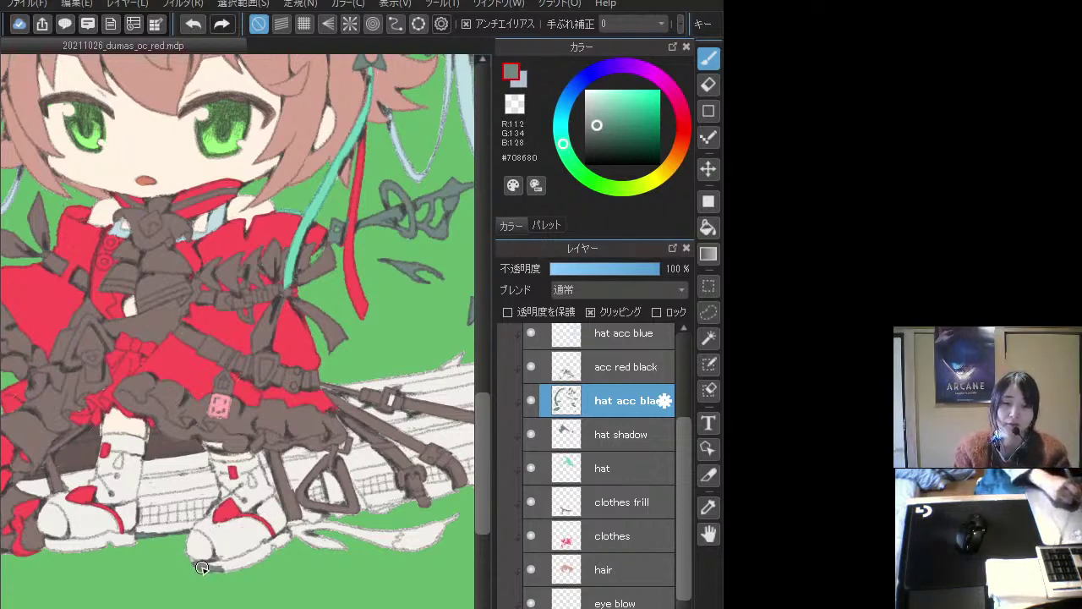
pyautogui.moveTo(201, 566)
pyautogui.mouseDown()
pyautogui.moveTo(243, 565)
pyautogui.moveTo(252, 561)
pyautogui.moveTo(222, 564)
pyautogui.moveTo(263, 554)
pyautogui.moveTo(283, 532)
pyautogui.moveTo(320, 547)
pyautogui.moveTo(322, 528)
pyautogui.moveTo(294, 531)
pyautogui.moveTo(349, 522)
pyautogui.moveTo(378, 529)
pyautogui.moveTo(383, 544)
pyautogui.moveTo(391, 536)
pyautogui.moveTo(366, 511)
pyautogui.mouseUp()
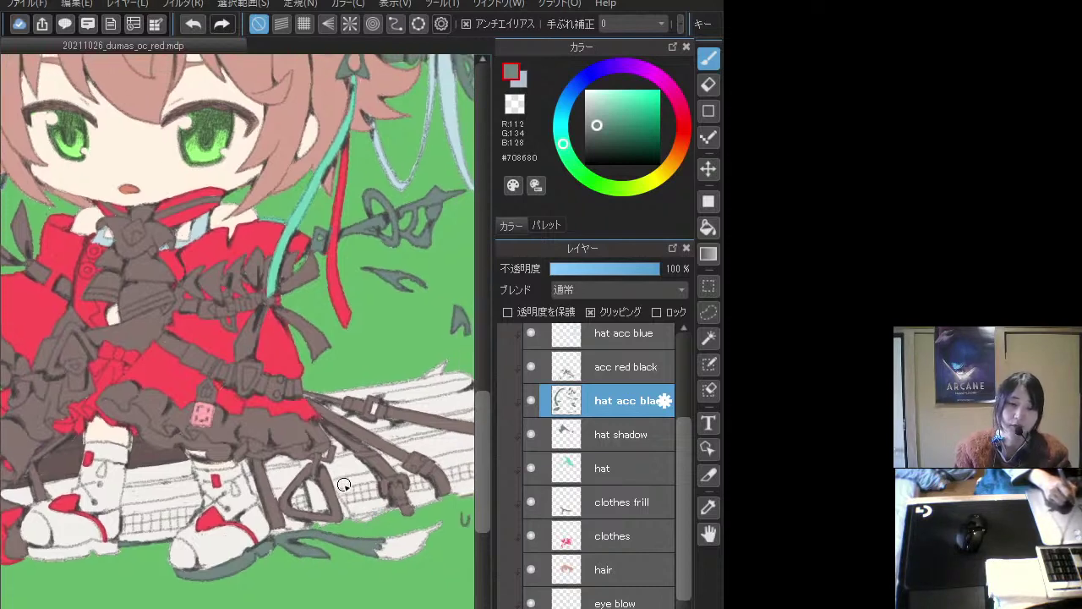
# - On the acc green hand layer, paint the tip of the branch-like shape under the box teal #6DD4BB, matching the hanging ribbon
pyautogui.keyDown('alt'); pyautogui.click(301, 211); pyautogui.keyUp('alt')
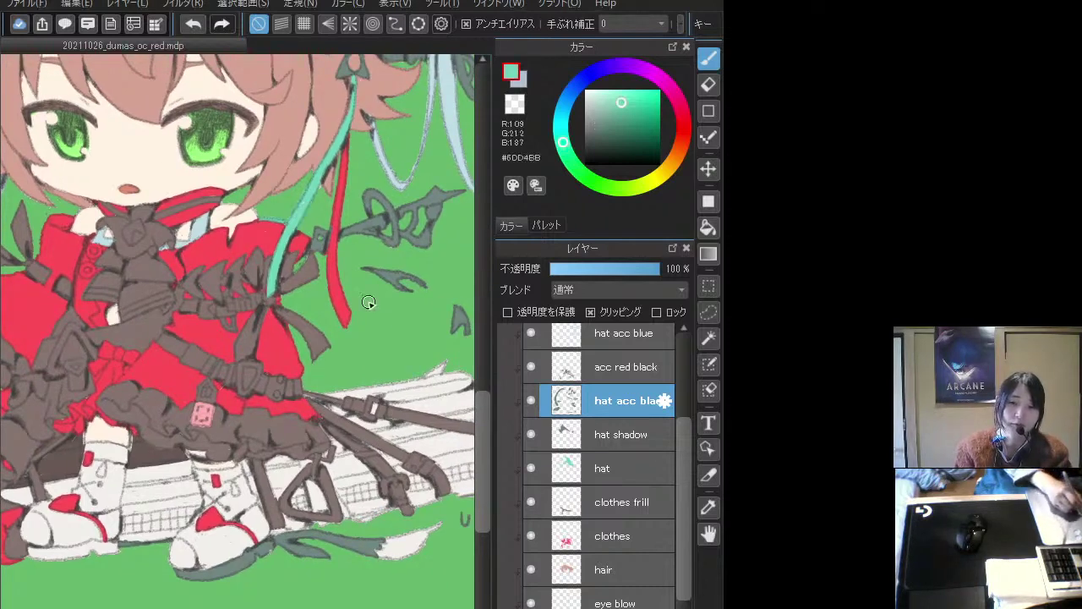
pyautogui.click(594, 467)
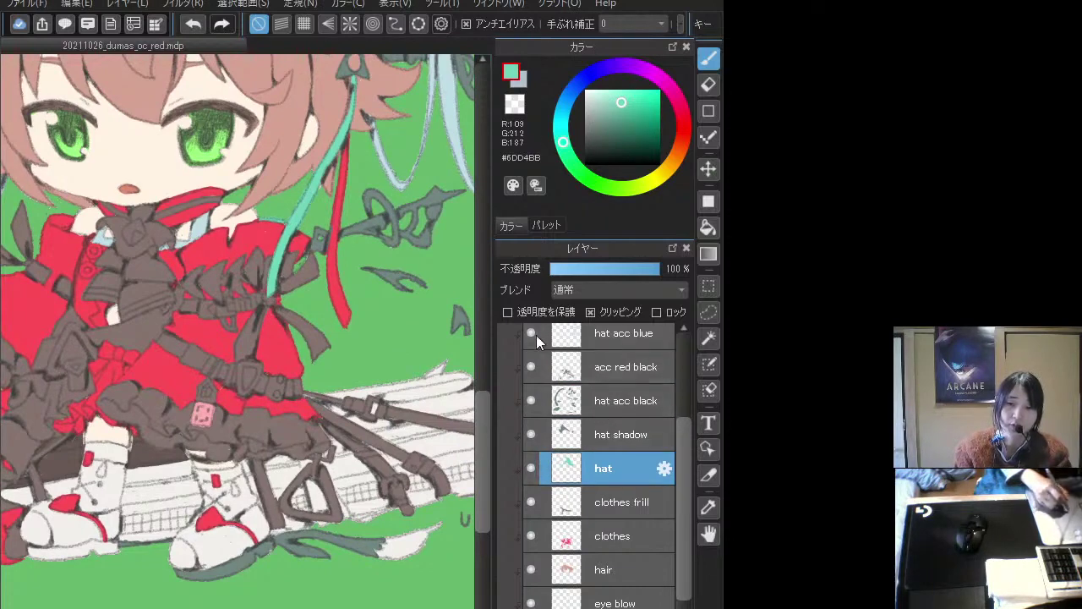
pyautogui.click(531, 400)
pyautogui.click(531, 400)
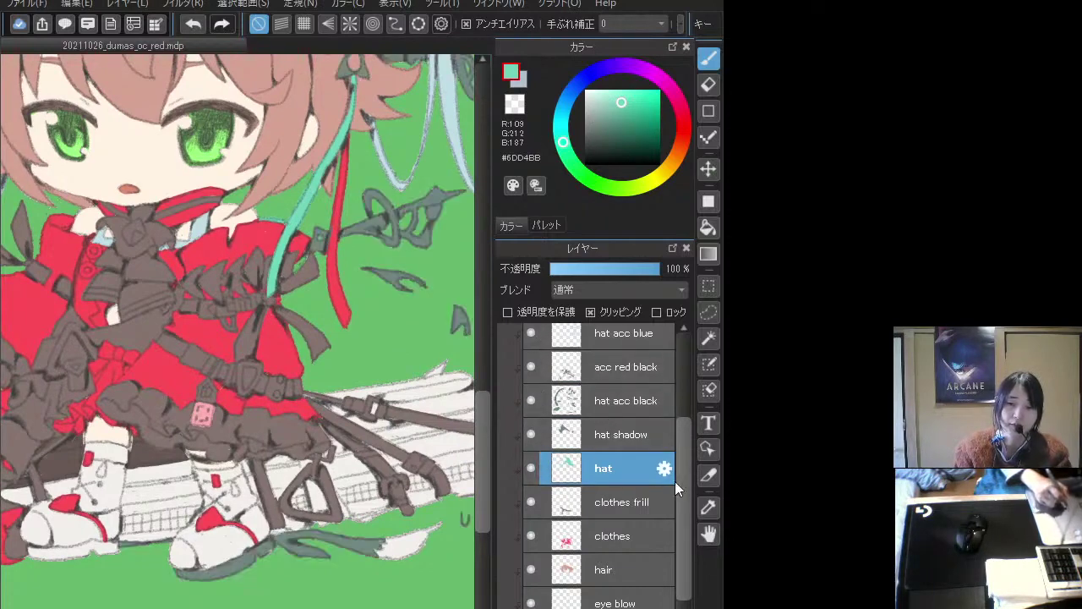
pyautogui.scroll(2, 677, 482)
pyautogui.click(532, 345)
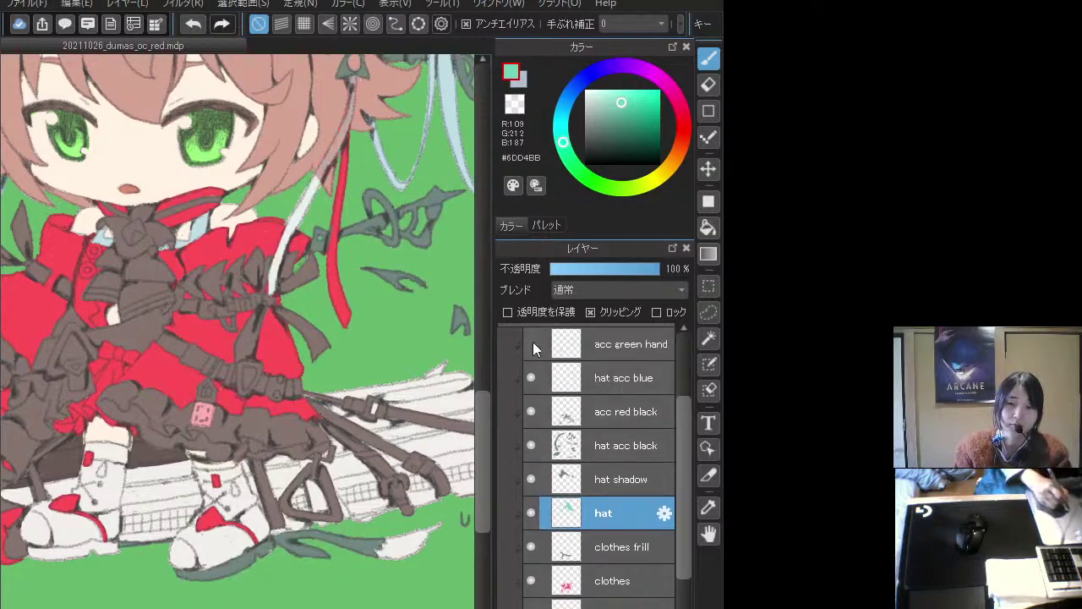
pyautogui.click(531, 344)
pyautogui.click(626, 344)
pyautogui.moveTo(394, 571)
pyautogui.mouseDown()
pyautogui.moveTo(410, 534)
pyautogui.moveTo(399, 531)
pyautogui.moveTo(448, 522)
pyautogui.moveTo(431, 544)
pyautogui.moveTo(434, 525)
pyautogui.moveTo(377, 560)
pyautogui.moveTo(366, 542)
pyautogui.moveTo(389, 532)
pyautogui.moveTo(373, 543)
pyautogui.moveTo(386, 544)
pyautogui.moveTo(381, 535)
pyautogui.moveTo(400, 522)
pyautogui.moveTo(384, 534)
pyautogui.moveTo(406, 529)
pyautogui.moveTo(400, 543)
pyautogui.moveTo(386, 540)
pyautogui.moveTo(391, 550)
pyautogui.moveTo(382, 546)
pyautogui.moveTo(366, 552)
pyautogui.mouseUp()
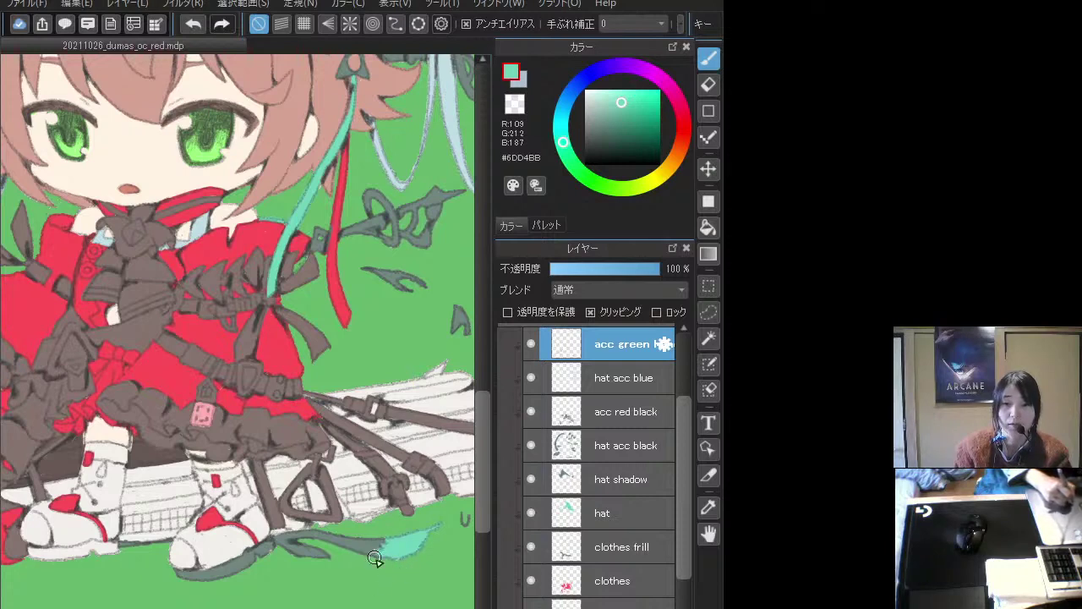
# - Sample the grey-green #708680 from the artwork and make the box layer active
pyautogui.scroll(-2, 380, 565)
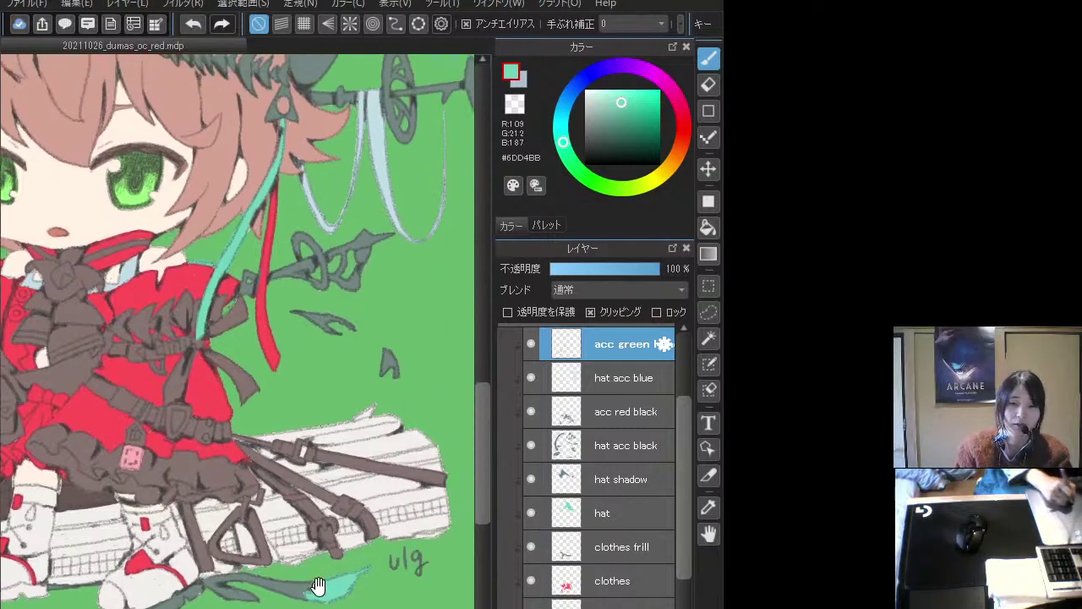
pyautogui.scroll(3, 329, 558)
pyautogui.moveTo(340, 539); pyautogui.dragTo(379, 533)
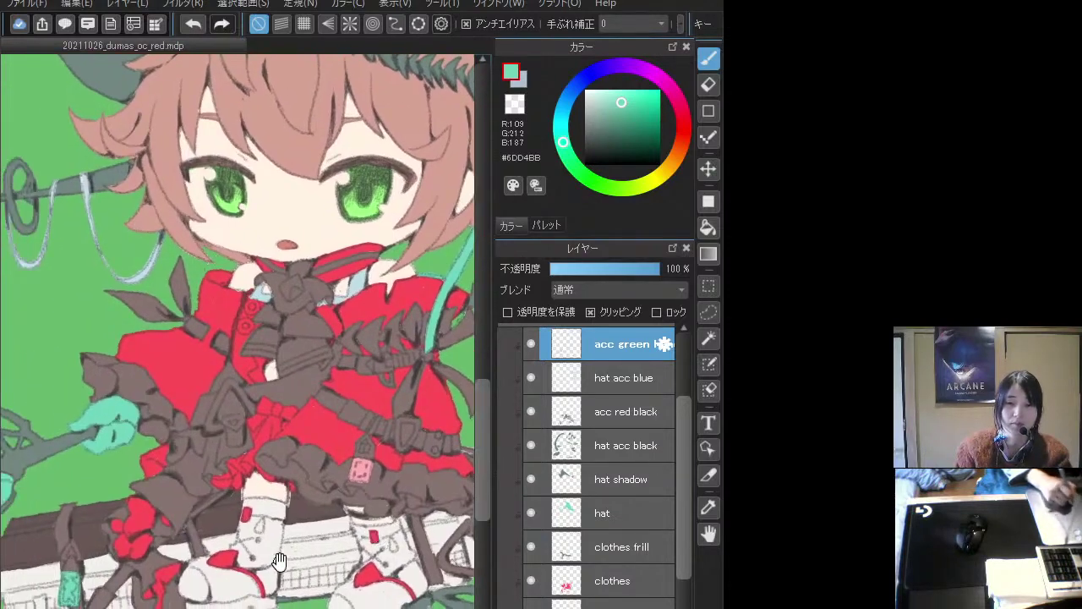
pyautogui.moveTo(279, 561); pyautogui.dragTo(331, 548)
pyautogui.moveTo(234, 540); pyautogui.dragTo(127, 550)
pyautogui.moveTo(388, 552)
pyautogui.mouseDown()
pyautogui.moveTo(339, 563)
pyautogui.moveTo(300, 590)
pyautogui.mouseUp()
pyautogui.keyDown('alt'); pyautogui.click(303, 592); pyautogui.keyUp('alt')
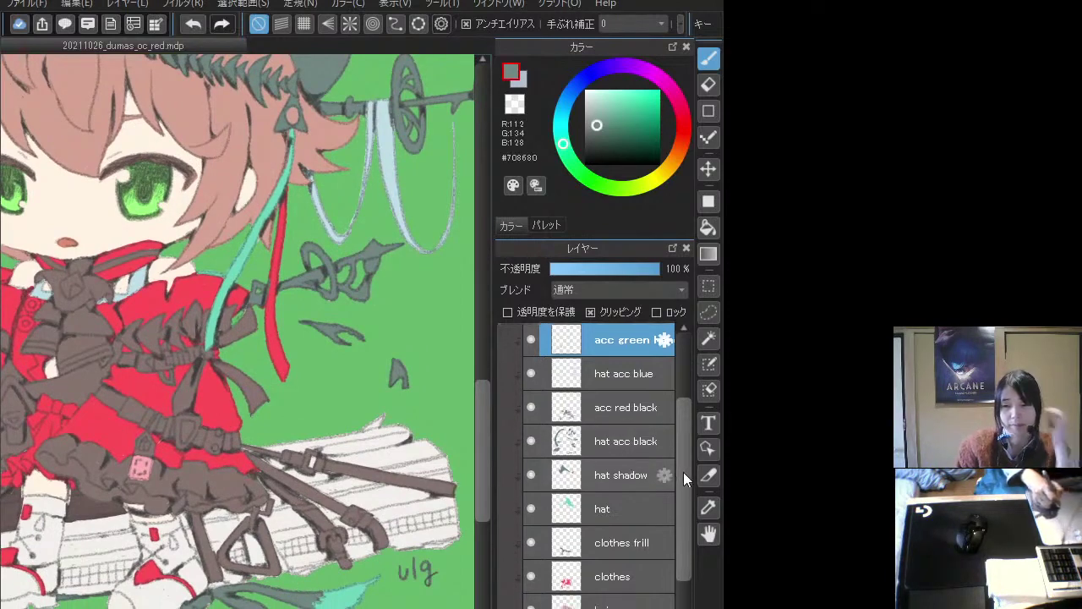
pyautogui.moveTo(683, 472); pyautogui.dragTo(654, 565)
pyautogui.click(632, 580)
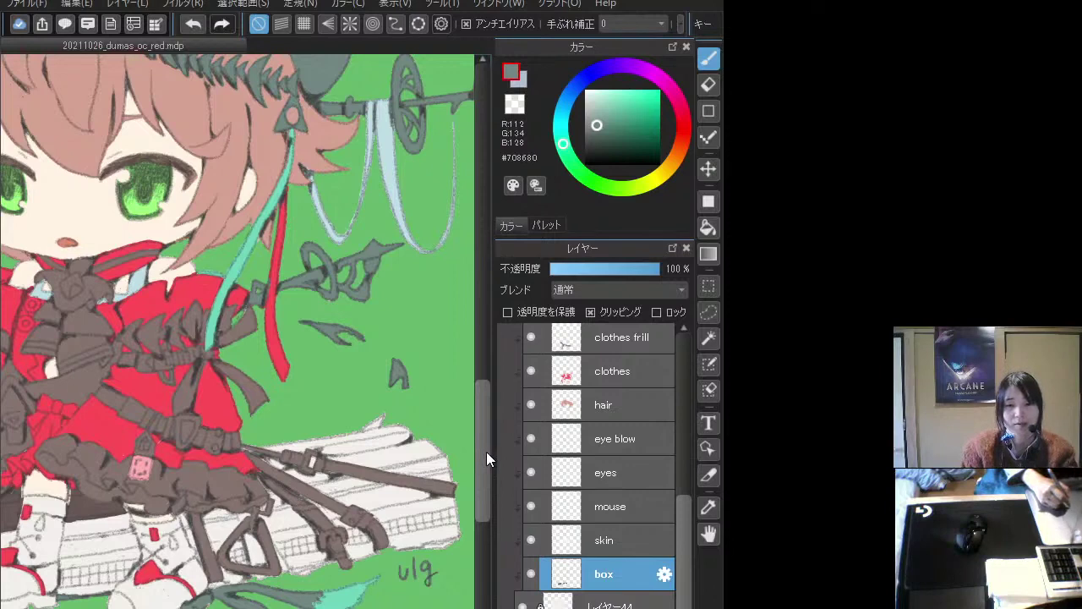
# - Try a darker grey-green #586C66 on the box's upper planks behind the buckled straps
pyautogui.moveTo(298, 516)
pyautogui.mouseDown()
pyautogui.moveTo(293, 540)
pyautogui.moveTo(315, 515)
pyautogui.mouseUp()
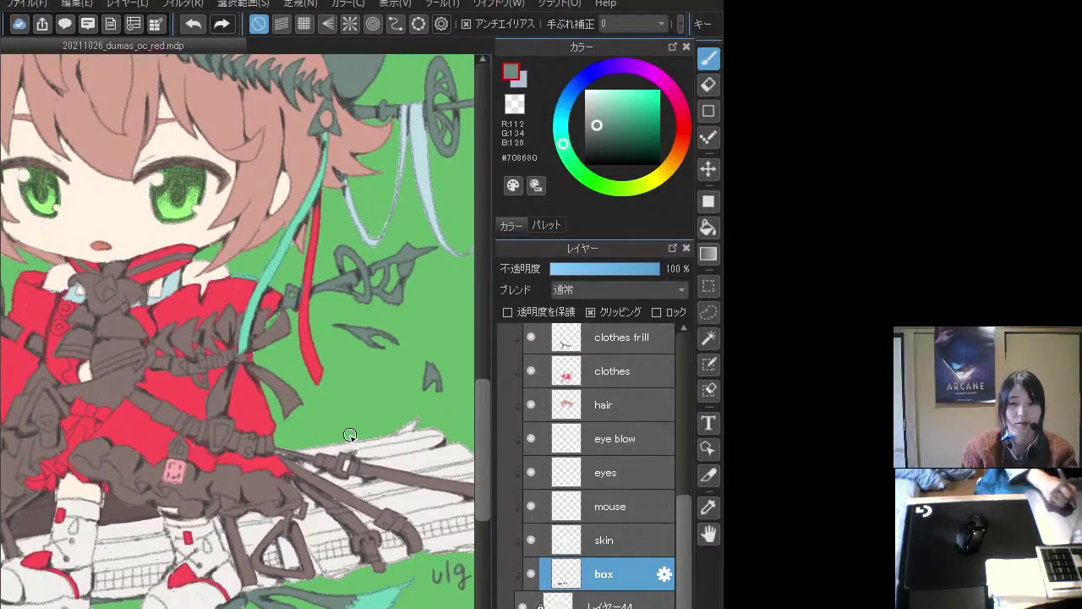
pyautogui.moveTo(204, 483); pyautogui.dragTo(177, 509)
pyautogui.keyDown('alt'); pyautogui.click(168, 514); pyautogui.keyUp('alt')
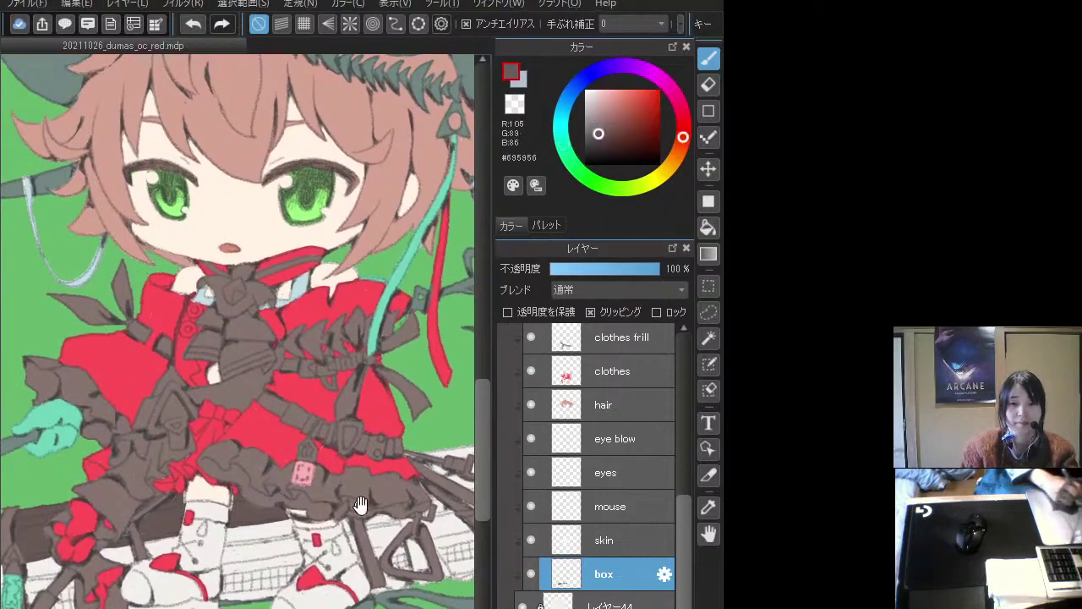
pyautogui.moveTo(360, 504); pyautogui.dragTo(168, 516)
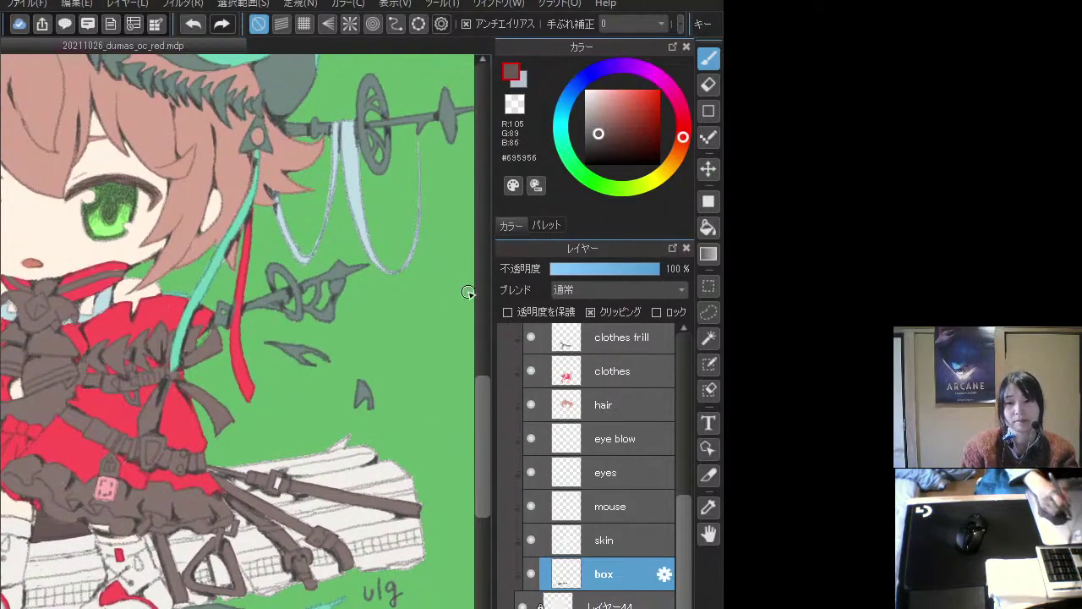
pyautogui.keyDown('alt'); pyautogui.click(457, 107); pyautogui.keyUp('alt')
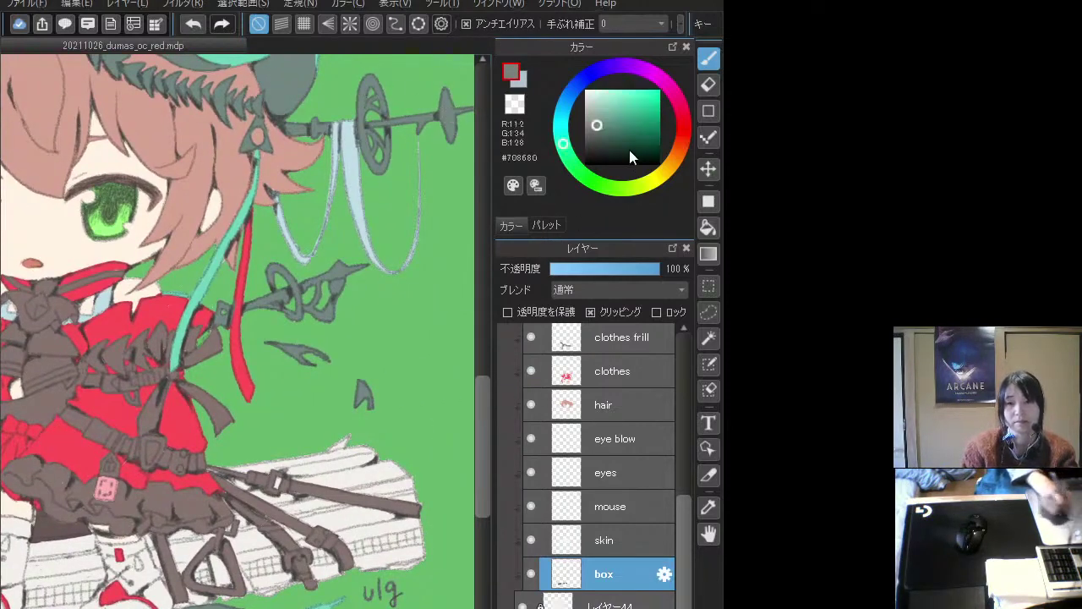
pyautogui.click(598, 133)
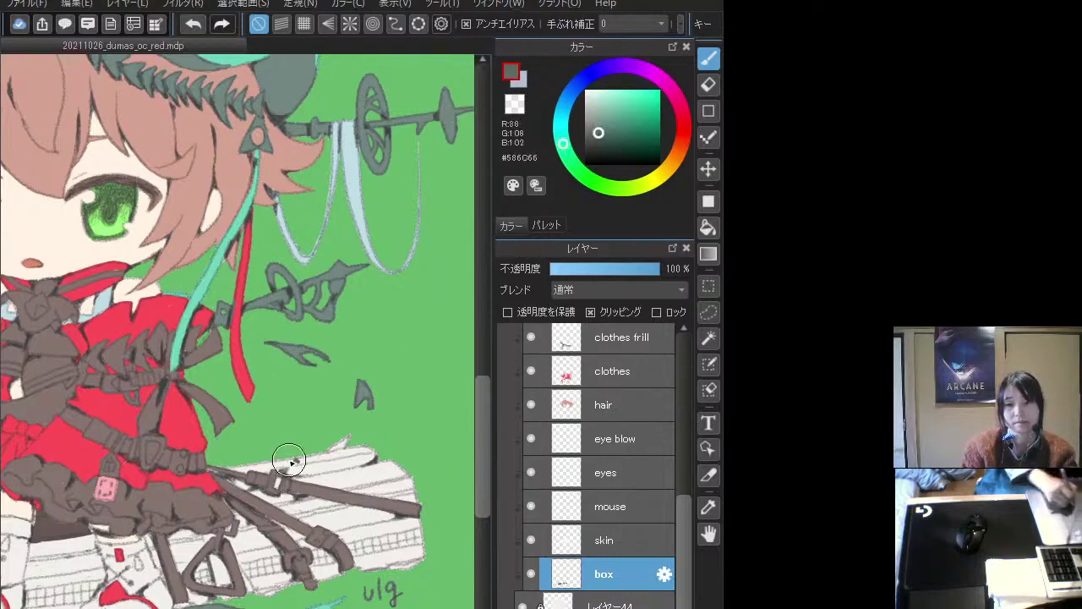
pyautogui.moveTo(288, 461)
pyautogui.mouseDown()
pyautogui.moveTo(254, 456)
pyautogui.moveTo(356, 456)
pyautogui.moveTo(371, 436)
pyautogui.mouseUp()
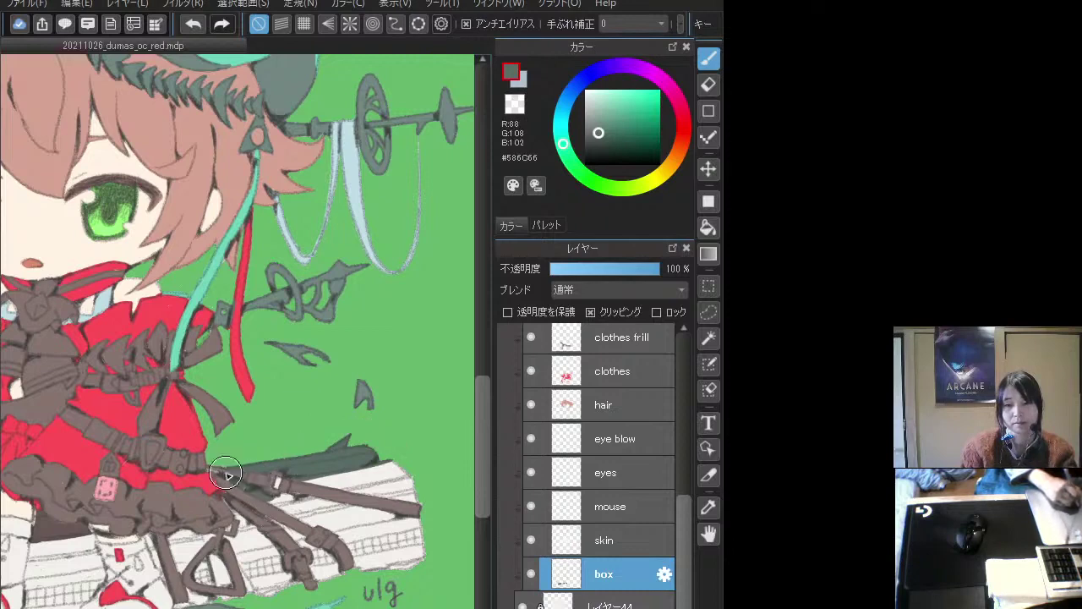
pyautogui.moveTo(226, 475)
pyautogui.mouseDown()
pyautogui.moveTo(288, 484)
pyautogui.moveTo(268, 497)
pyautogui.moveTo(404, 460)
pyautogui.moveTo(277, 491)
pyautogui.moveTo(396, 463)
pyautogui.mouseUp()
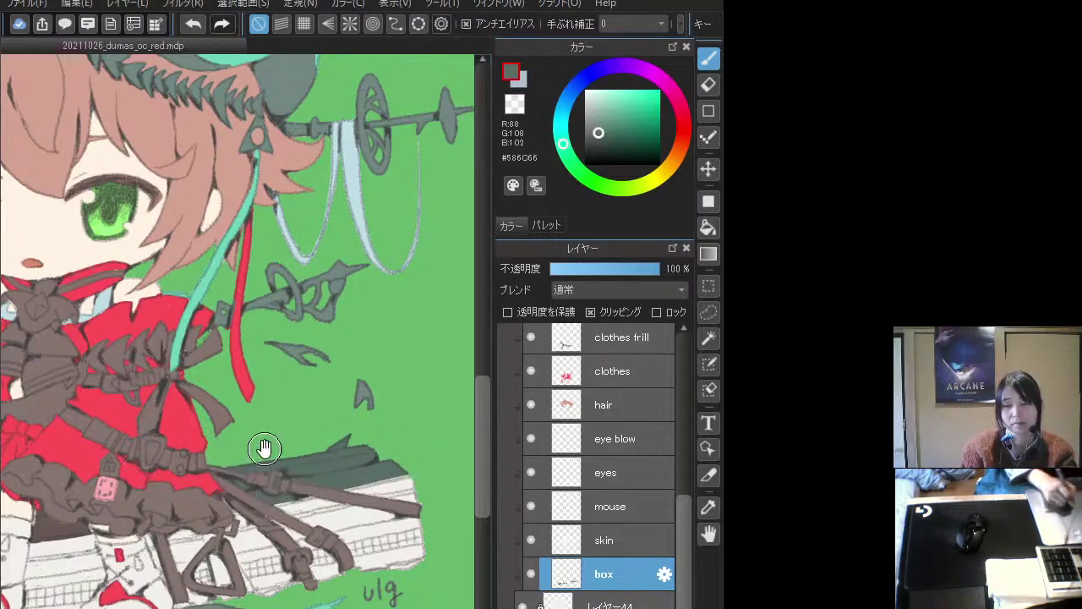
pyautogui.scroll(2, 264, 448)
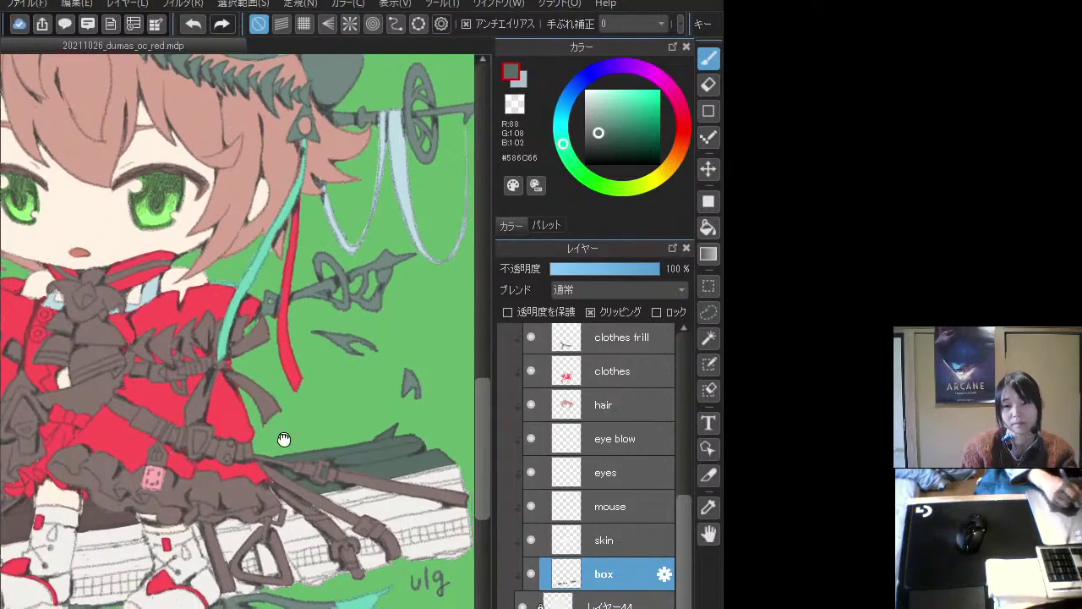
pyautogui.moveTo(284, 438); pyautogui.dragTo(246, 428)
pyautogui.moveTo(329, 453); pyautogui.dragTo(326, 468)
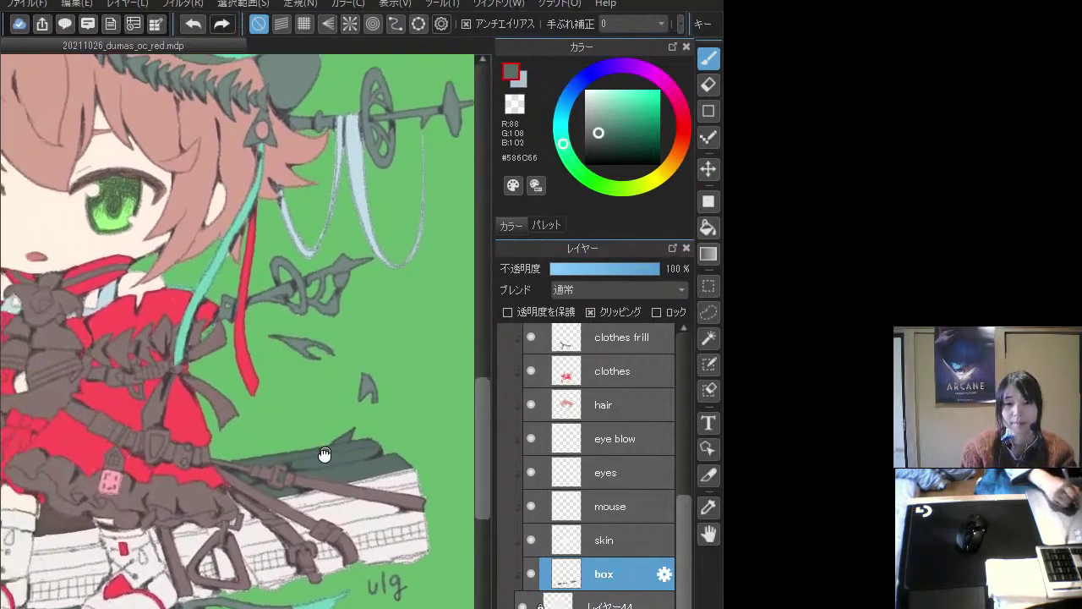
# - Repaint the box's upper planks in lighter grey-green #879A94 and fill the far end of its lower side beyond the straps
pyautogui.click(595, 117)
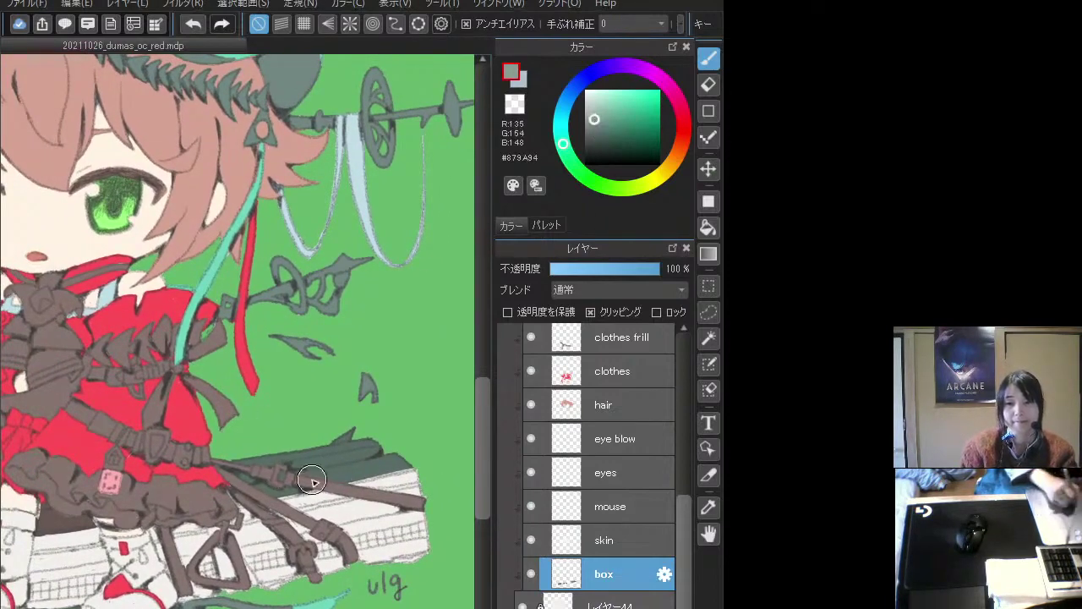
pyautogui.moveTo(300, 478)
pyautogui.mouseDown()
pyautogui.moveTo(382, 456)
pyautogui.moveTo(271, 471)
pyautogui.moveTo(388, 428)
pyautogui.moveTo(348, 434)
pyautogui.moveTo(351, 451)
pyautogui.moveTo(274, 484)
pyautogui.moveTo(399, 457)
pyautogui.moveTo(281, 483)
pyautogui.moveTo(343, 463)
pyautogui.moveTo(296, 455)
pyautogui.mouseUp()
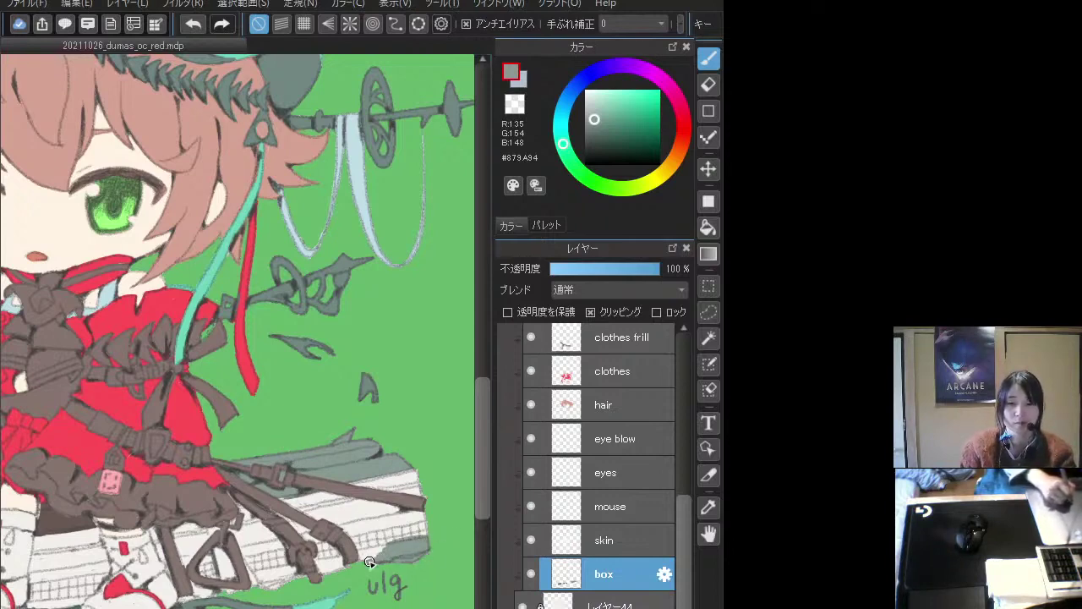
pyautogui.moveTo(357, 554); pyautogui.dragTo(346, 559)
pyautogui.moveTo(353, 518)
pyautogui.mouseDown()
pyautogui.moveTo(423, 544)
pyautogui.moveTo(415, 533)
pyautogui.moveTo(338, 547)
pyautogui.moveTo(390, 532)
pyautogui.mouseUp()
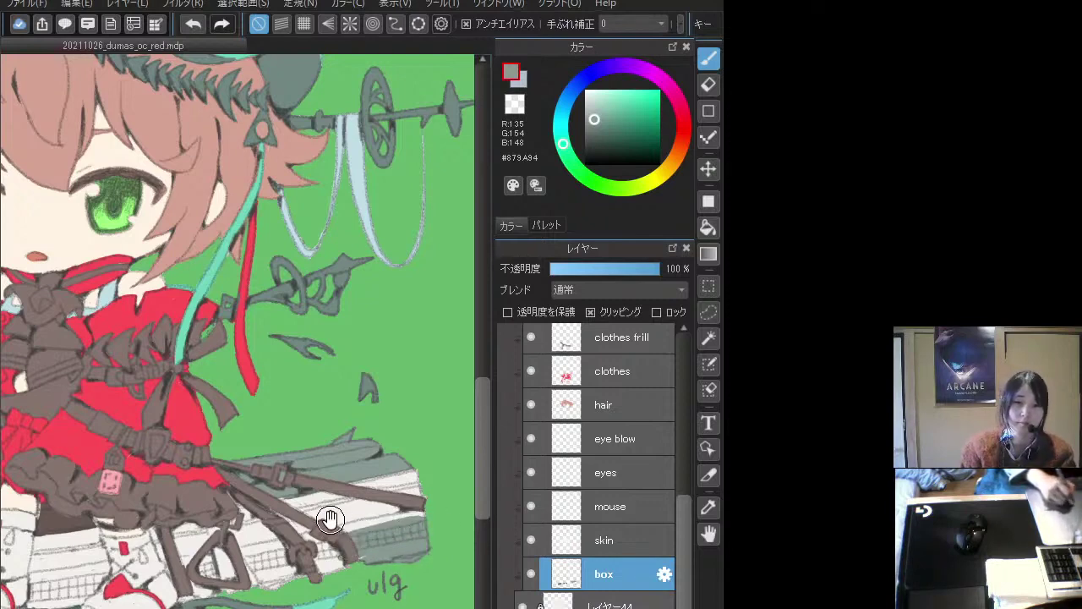
# - Extend the grey-green #879A94 along the box's side, between the hanging straps and around the triangular buckle up to the boot
pyautogui.scroll(1, 368, 389)
pyautogui.scroll(1, 393, 475)
pyautogui.scroll(-1, 205, 535)
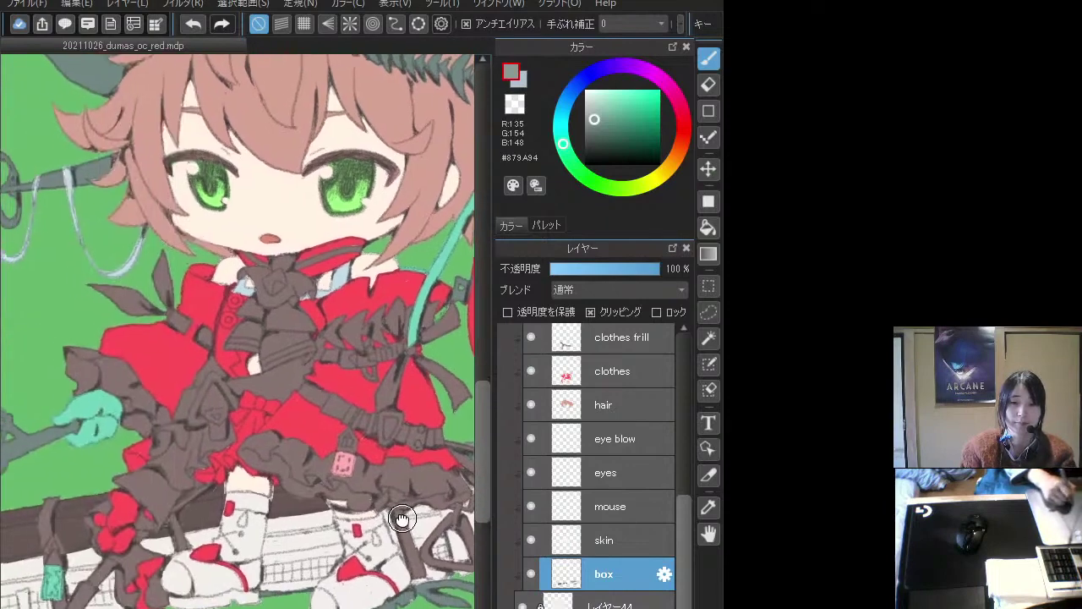
pyautogui.scroll(1, 330, 517)
pyautogui.scroll(-1, 330, 517)
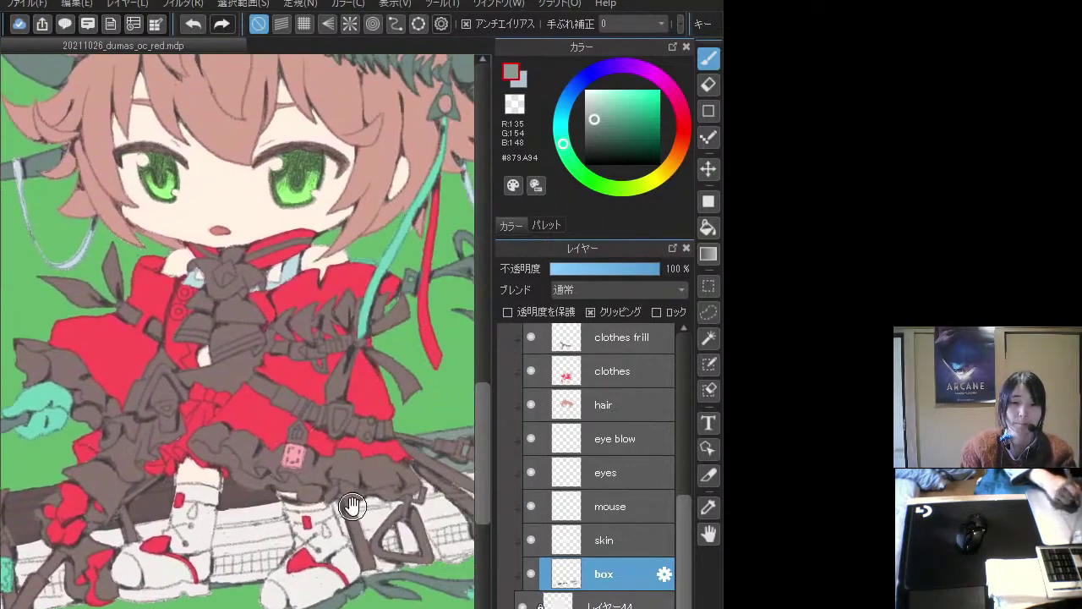
pyautogui.moveTo(406, 508)
pyautogui.mouseDown()
pyautogui.moveTo(322, 508)
pyautogui.moveTo(389, 474)
pyautogui.moveTo(322, 487)
pyautogui.moveTo(294, 479)
pyautogui.moveTo(418, 449)
pyautogui.moveTo(330, 472)
pyautogui.moveTo(347, 460)
pyautogui.moveTo(381, 478)
pyautogui.moveTo(323, 525)
pyautogui.moveTo(253, 541)
pyautogui.moveTo(230, 497)
pyautogui.moveTo(241, 506)
pyautogui.mouseUp()
pyautogui.scroll(1, 335, 499)
pyautogui.moveTo(211, 507); pyautogui.dragTo(317, 486)
pyautogui.moveTo(322, 490)
pyautogui.mouseDown()
pyautogui.moveTo(280, 484)
pyautogui.moveTo(321, 473)
pyautogui.moveTo(268, 480)
pyautogui.moveTo(271, 542)
pyautogui.moveTo(305, 544)
pyautogui.moveTo(341, 527)
pyautogui.moveTo(326, 506)
pyautogui.moveTo(363, 514)
pyautogui.moveTo(353, 499)
pyautogui.moveTo(314, 507)
pyautogui.mouseUp()
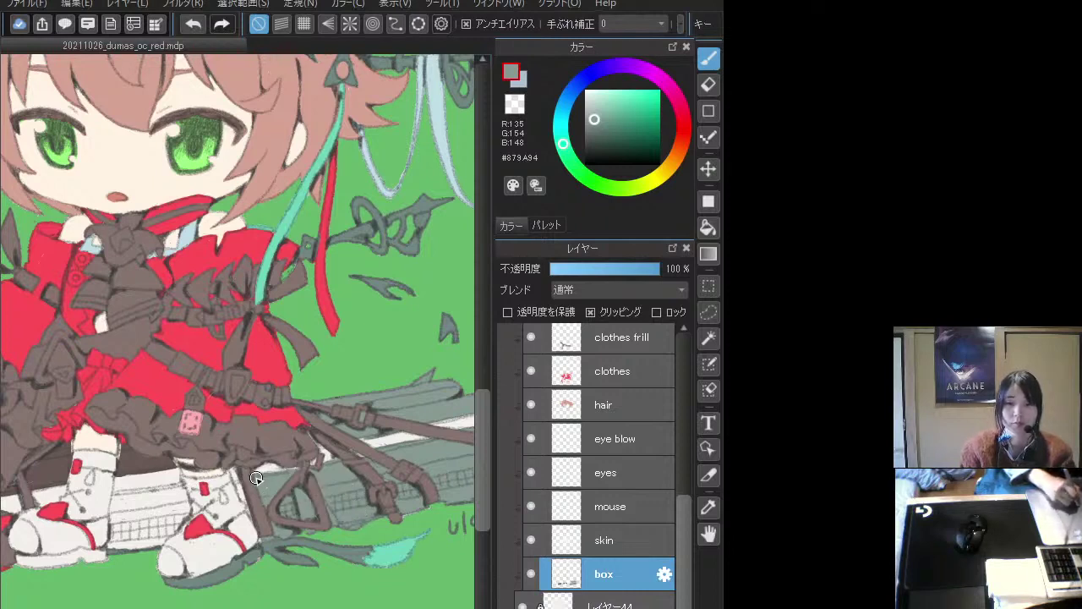
# - Sample the clothing red #FF4E56 from the artwork and make the clothes layer active
pyautogui.keyDown('alt'); pyautogui.click(269, 368); pyautogui.keyUp('alt')
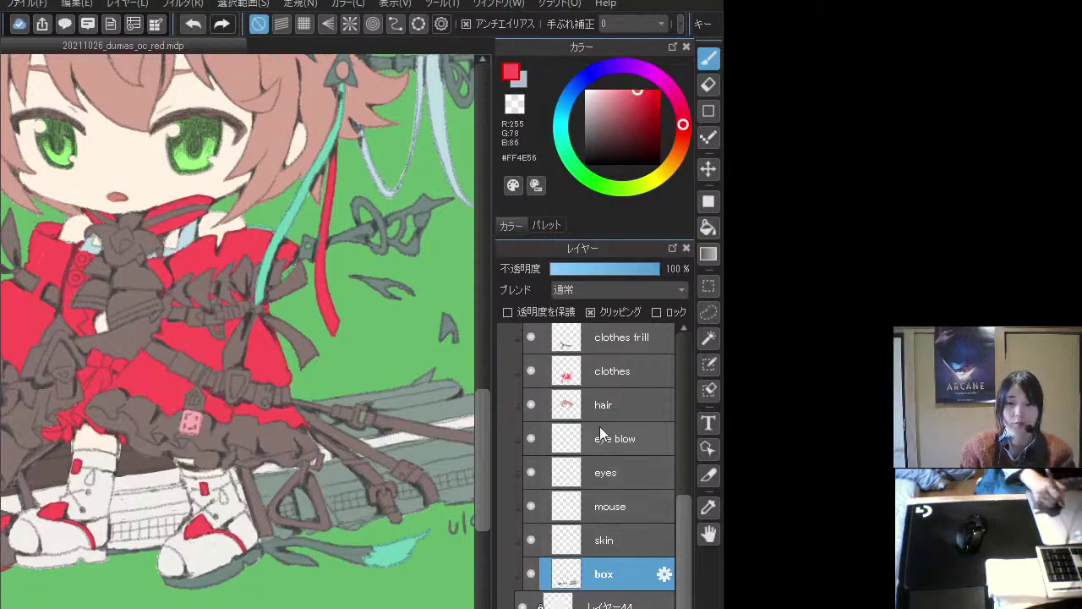
pyautogui.click(608, 376)
pyautogui.scroll(2, 347, 421)
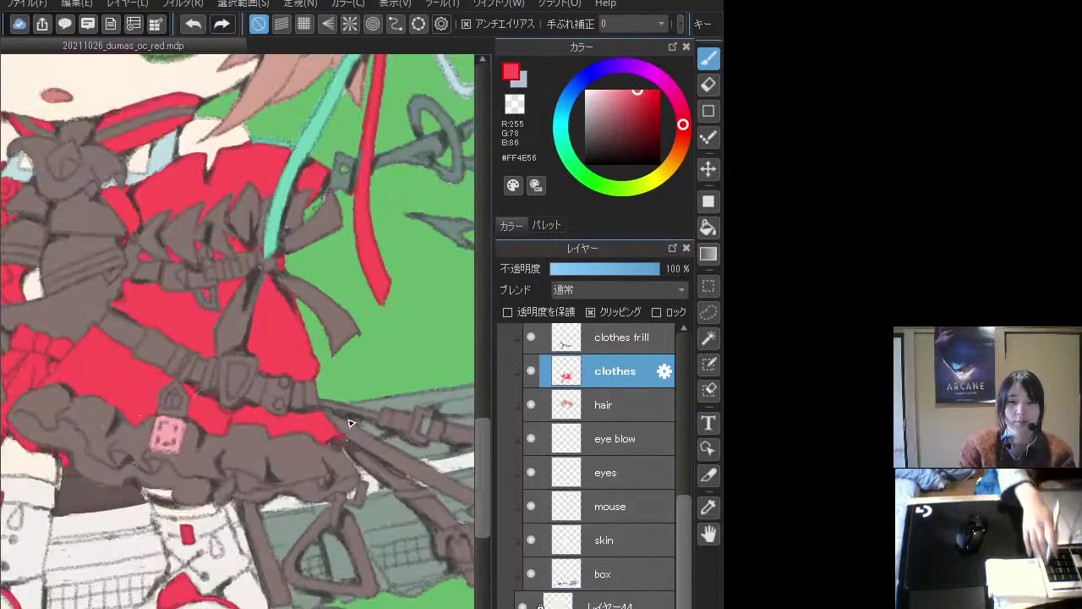
pyautogui.moveTo(294, 601); pyautogui.dragTo(206, 552)
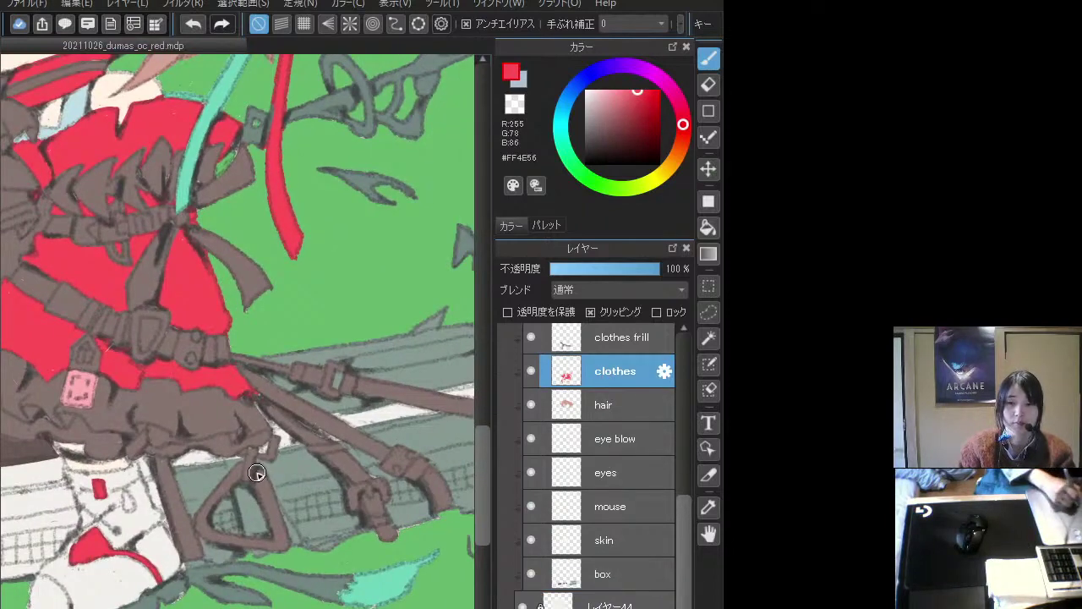
# - Toggle accessory layers' visibility to find the triangular buckle's brown, then erase that brown from the buckle on the acc red black layer
pyautogui.click(530, 336)
pyautogui.click(531, 336)
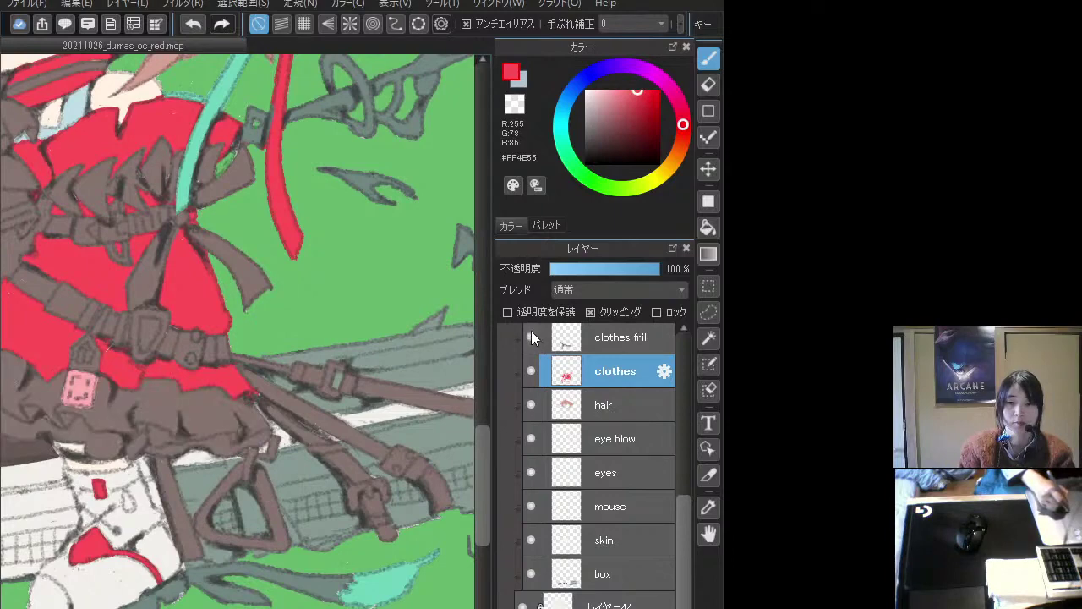
pyautogui.moveTo(685, 499); pyautogui.dragTo(685, 431)
pyautogui.click(635, 427)
pyautogui.click(625, 404)
pyautogui.click(531, 390)
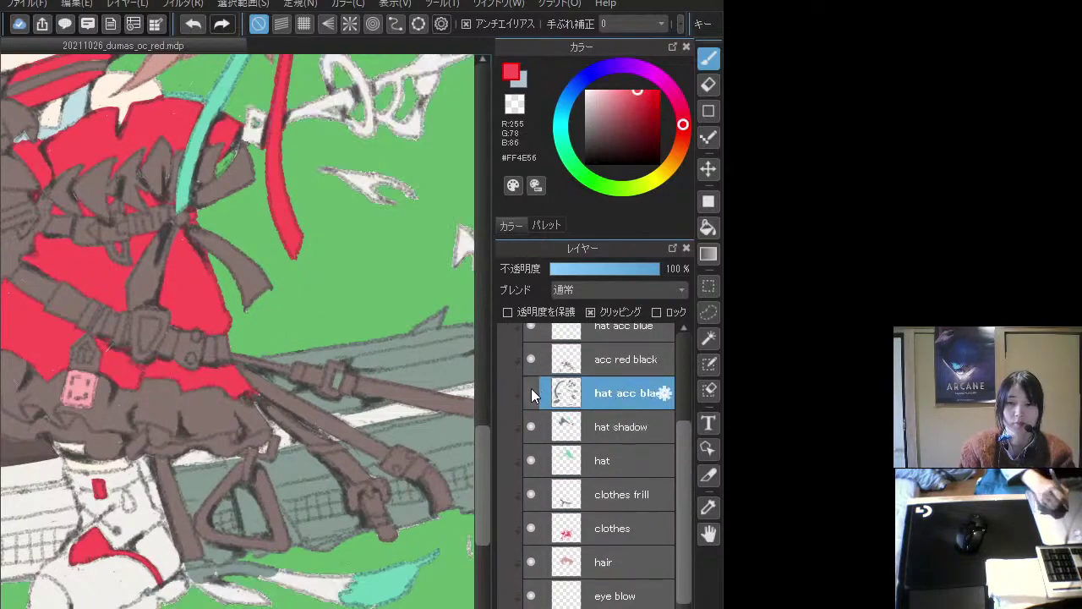
pyautogui.click(531, 391)
pyautogui.click(528, 349)
pyautogui.click(527, 347)
pyautogui.click(588, 359)
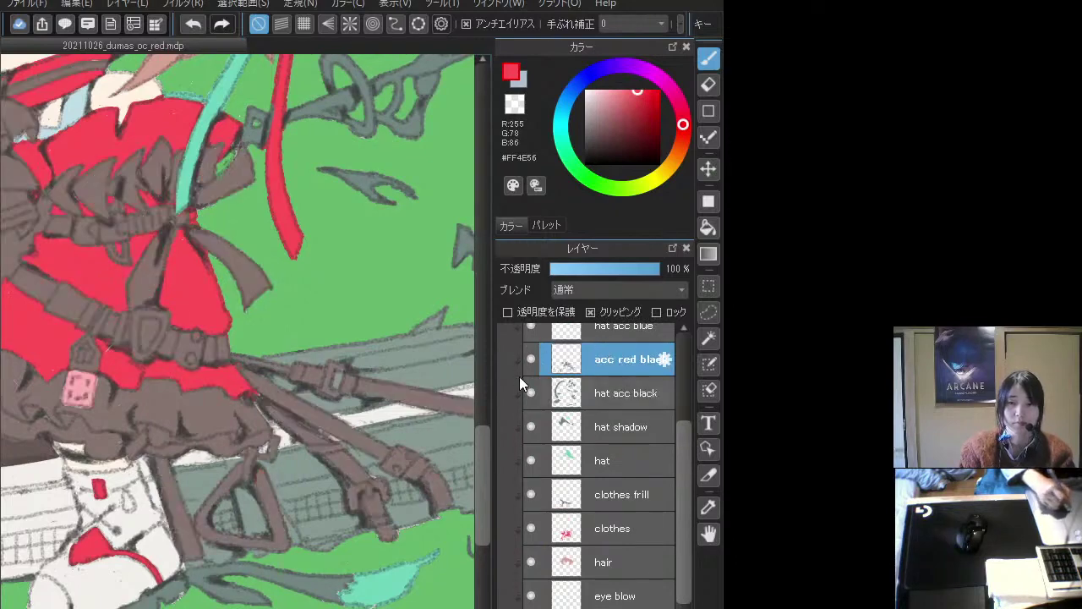
pyautogui.click(531, 359)
pyautogui.click(531, 359)
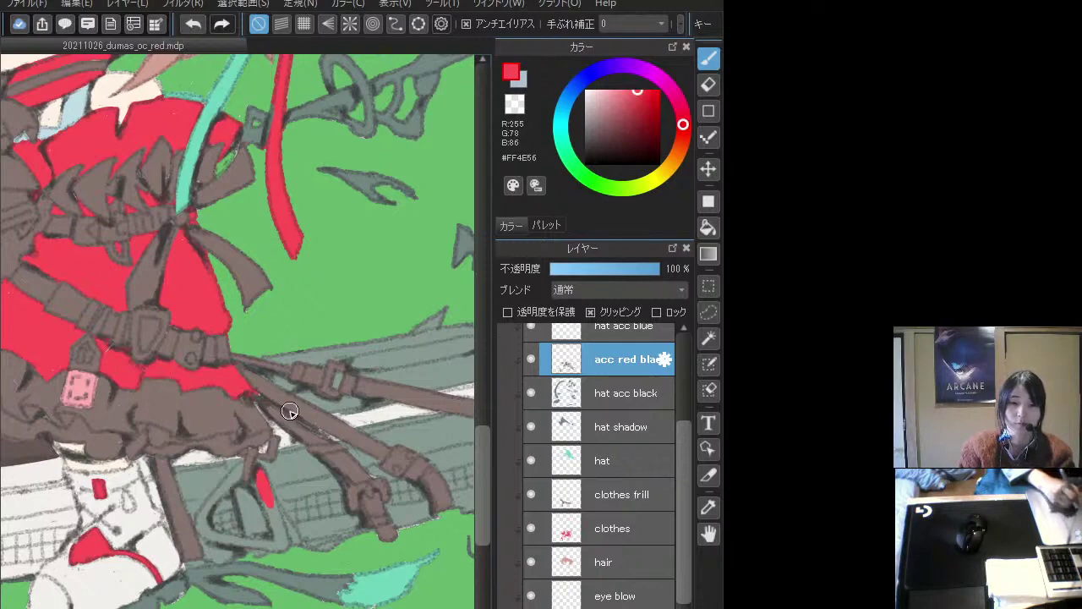
# - Paint the triangular buckle's frame in red #FF4E56 on the clothes layer
pyautogui.click(620, 543)
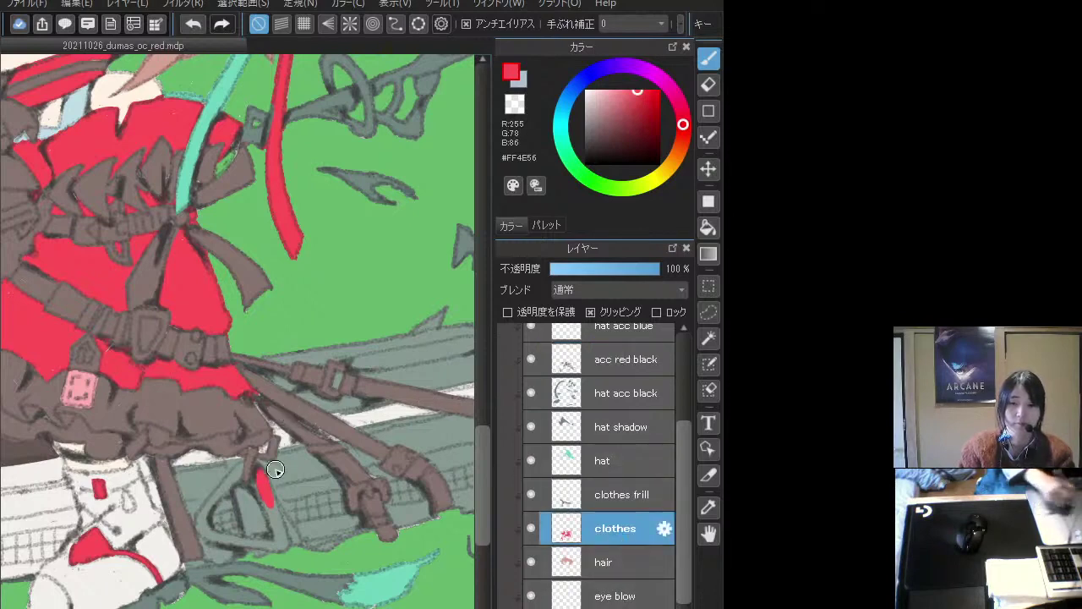
pyautogui.moveTo(245, 470)
pyautogui.mouseDown()
pyautogui.moveTo(223, 487)
pyautogui.moveTo(239, 466)
pyautogui.moveTo(196, 520)
pyautogui.moveTo(208, 506)
pyautogui.moveTo(205, 533)
pyautogui.moveTo(278, 541)
pyautogui.moveTo(269, 502)
pyautogui.moveTo(285, 546)
pyautogui.mouseUp()
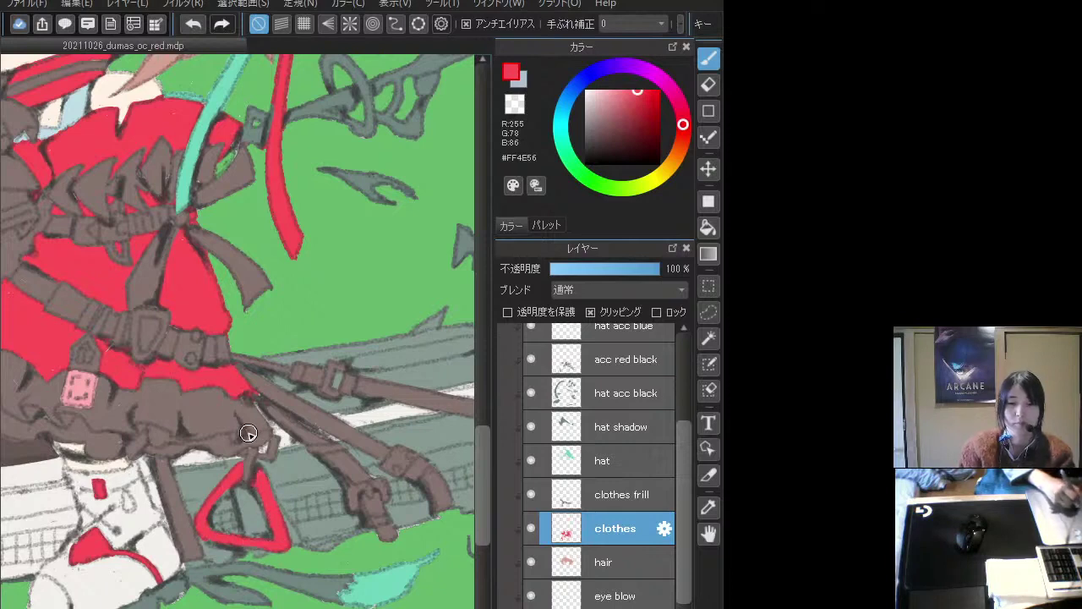
# - Sample the box's grey-green #879A94 and fill the box's lower side between the two boots on the box layer
pyautogui.hscroll(-3, 266, 476)
pyautogui.keyDown('alt'); pyautogui.click(259, 483); pyautogui.keyUp('alt')
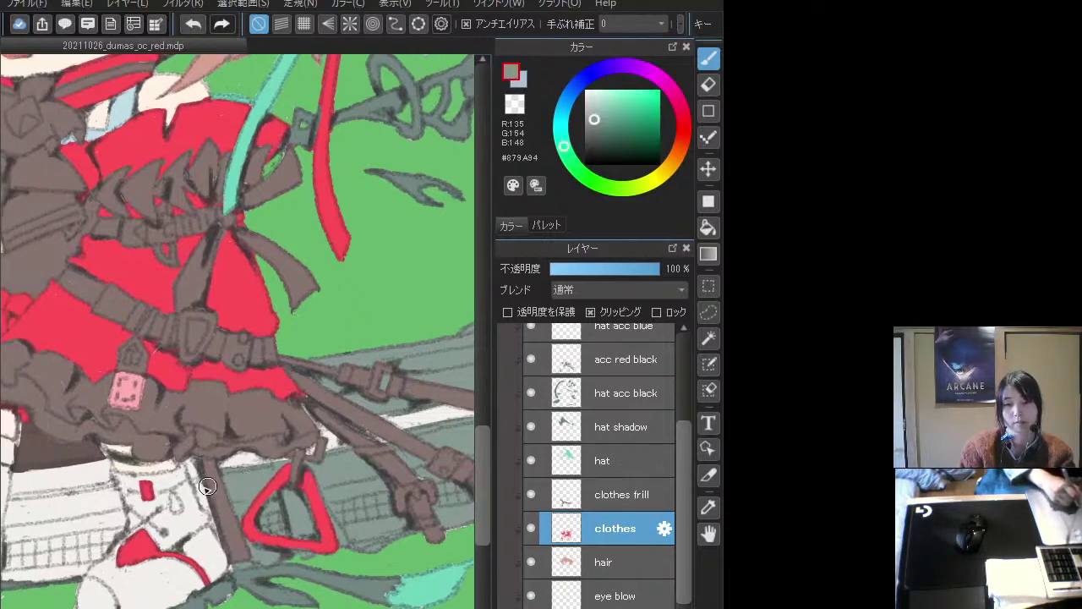
pyautogui.hscroll(-4, 312, 478)
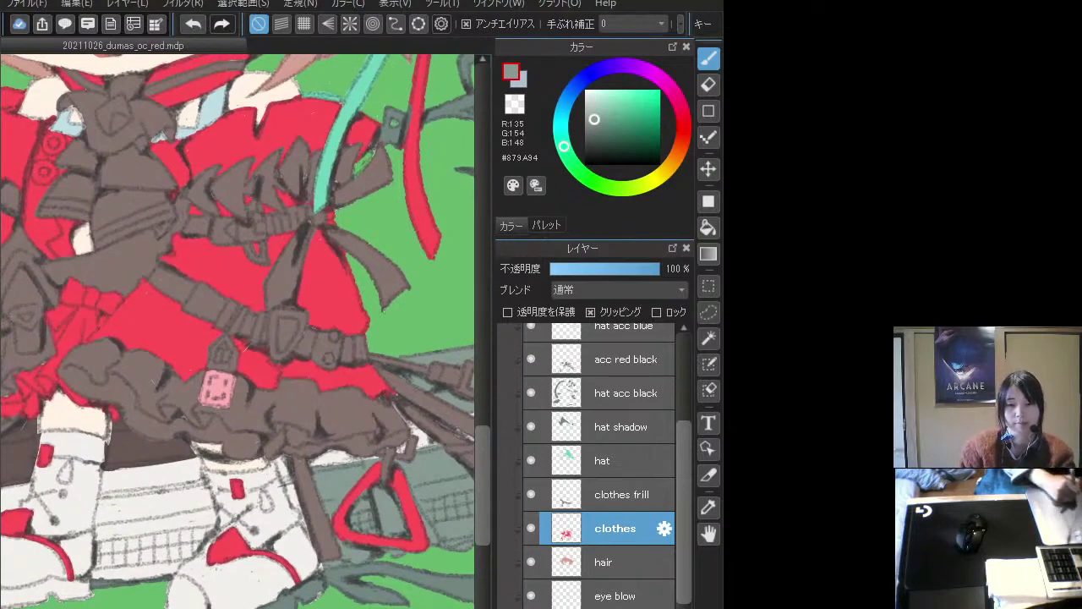
pyautogui.hscroll(-3, 391, 513)
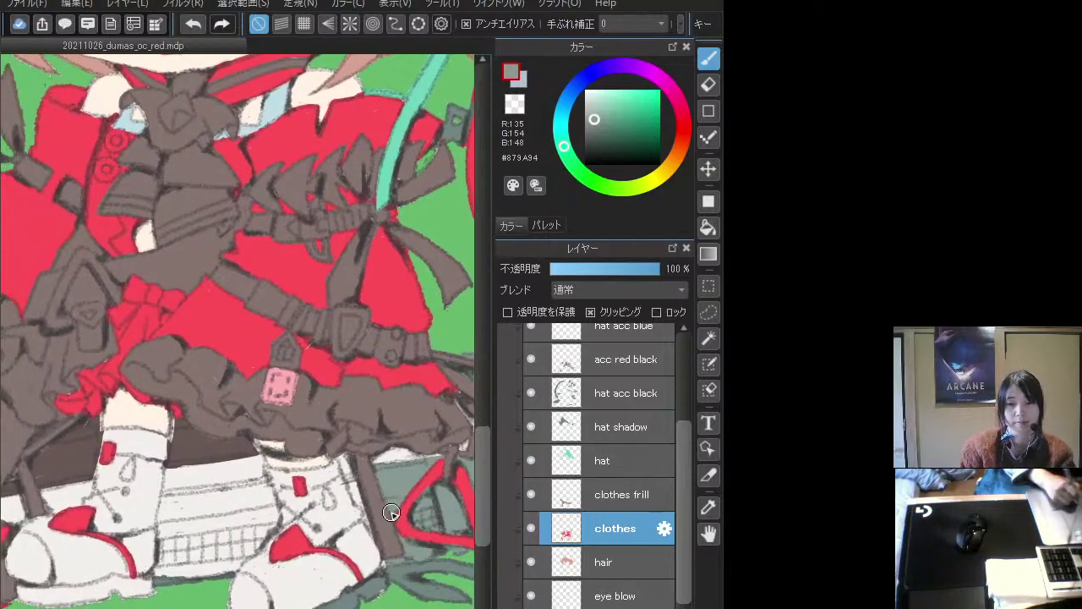
pyautogui.hscroll(-3, 411, 465)
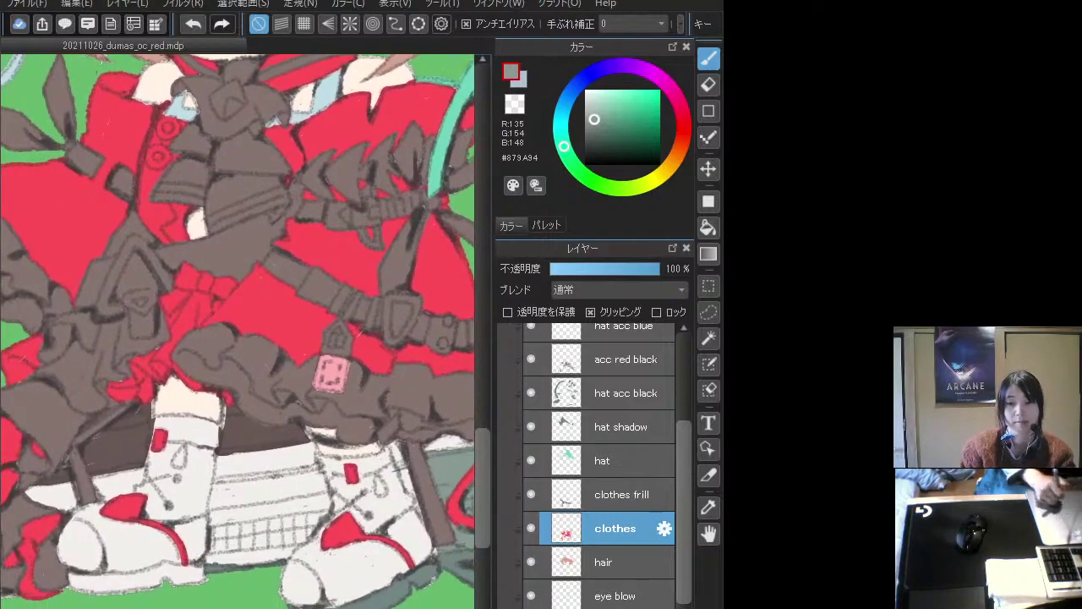
pyautogui.scroll(-2, 600, 465)
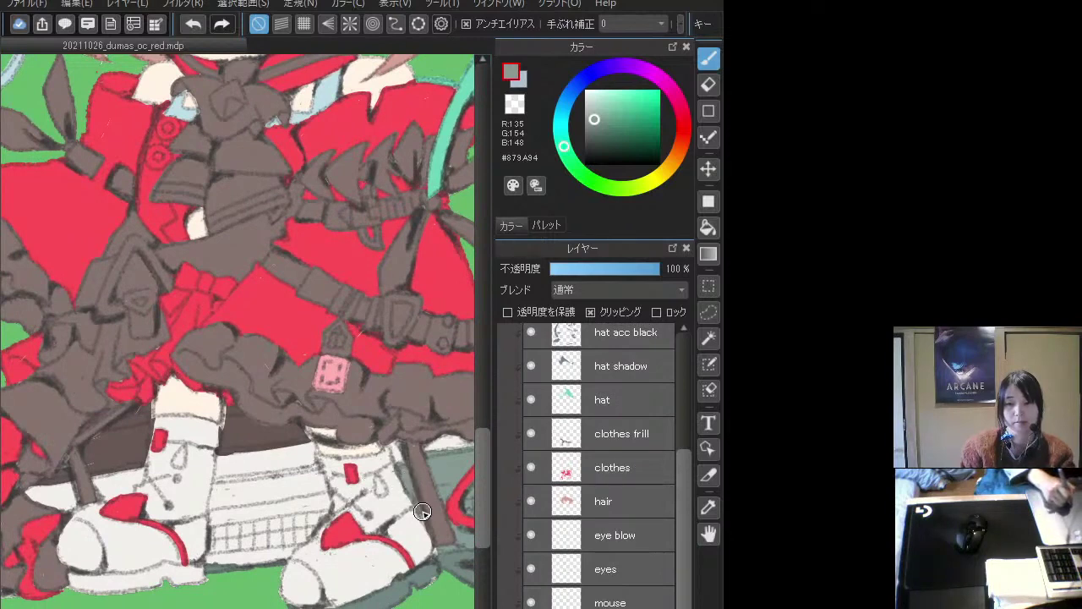
pyautogui.moveTo(315, 480)
pyautogui.mouseDown()
pyautogui.moveTo(216, 484)
pyautogui.moveTo(226, 483)
pyautogui.moveTo(212, 509)
pyautogui.moveTo(214, 494)
pyautogui.moveTo(206, 567)
pyautogui.moveTo(267, 570)
pyautogui.moveTo(262, 563)
pyautogui.moveTo(322, 514)
pyautogui.moveTo(272, 544)
pyautogui.moveTo(233, 546)
pyautogui.moveTo(263, 505)
pyautogui.moveTo(218, 505)
pyautogui.mouseUp()
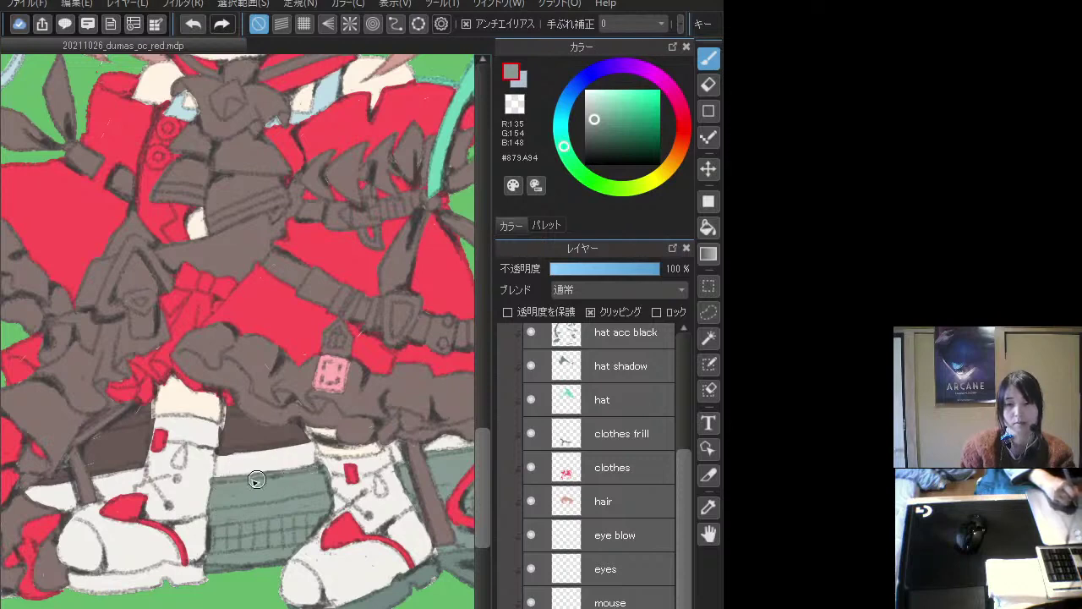
# - Continue the grey-green #879A94 along the box's lower side beyond the boots, around the brown straps and teal tag to the box's end
pyautogui.hscroll(-5, 208, 483)
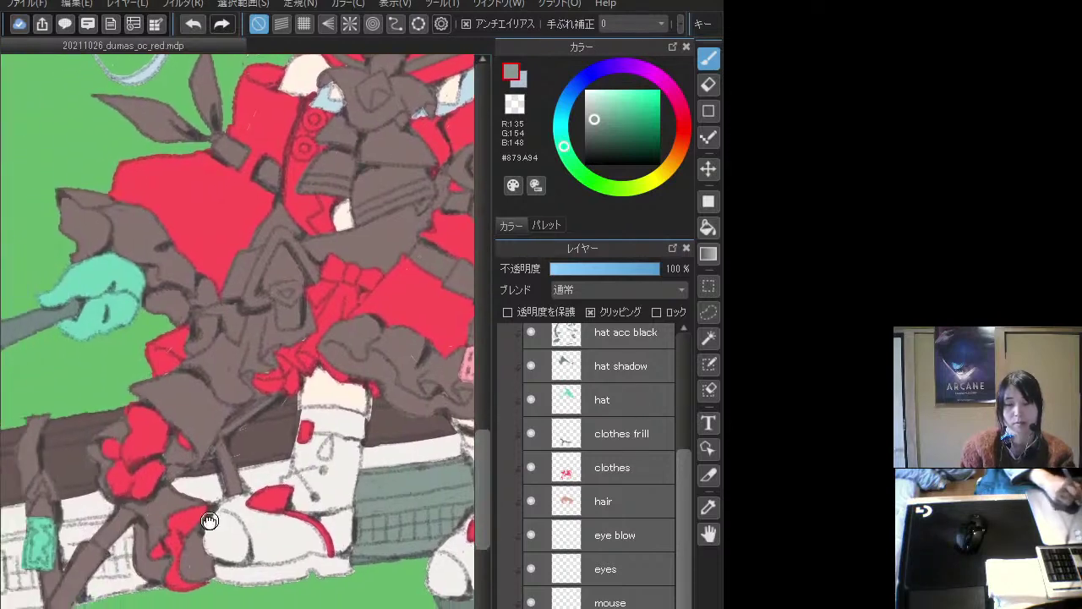
pyautogui.moveTo(157, 570)
pyautogui.mouseDown()
pyautogui.moveTo(147, 600)
pyautogui.moveTo(150, 587)
pyautogui.moveTo(193, 578)
pyautogui.moveTo(136, 571)
pyautogui.moveTo(140, 552)
pyautogui.moveTo(196, 507)
pyautogui.moveTo(105, 522)
pyautogui.mouseUp()
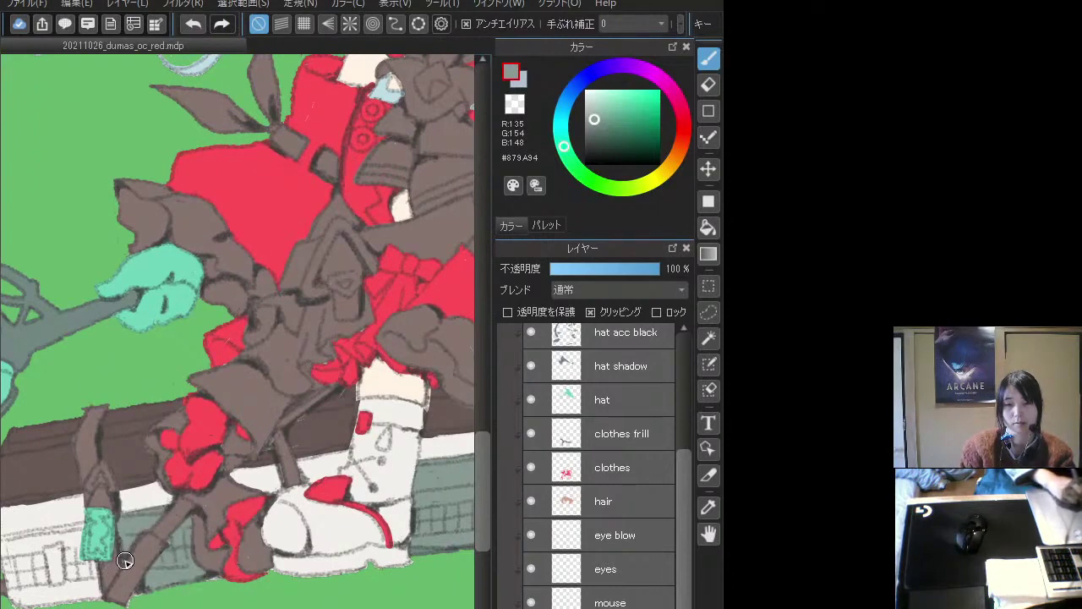
pyautogui.moveTo(125, 561)
pyautogui.mouseDown()
pyautogui.moveTo(264, 534)
pyautogui.moveTo(181, 540)
pyautogui.moveTo(243, 514)
pyautogui.moveTo(152, 532)
pyautogui.moveTo(249, 513)
pyautogui.moveTo(149, 528)
pyautogui.moveTo(239, 516)
pyautogui.moveTo(152, 534)
pyautogui.moveTo(243, 531)
pyautogui.moveTo(167, 567)
pyautogui.moveTo(260, 544)
pyautogui.moveTo(267, 552)
pyautogui.moveTo(234, 583)
pyautogui.moveTo(261, 577)
pyautogui.moveTo(165, 577)
pyautogui.mouseUp()
pyautogui.scroll(-5, 208, 501)
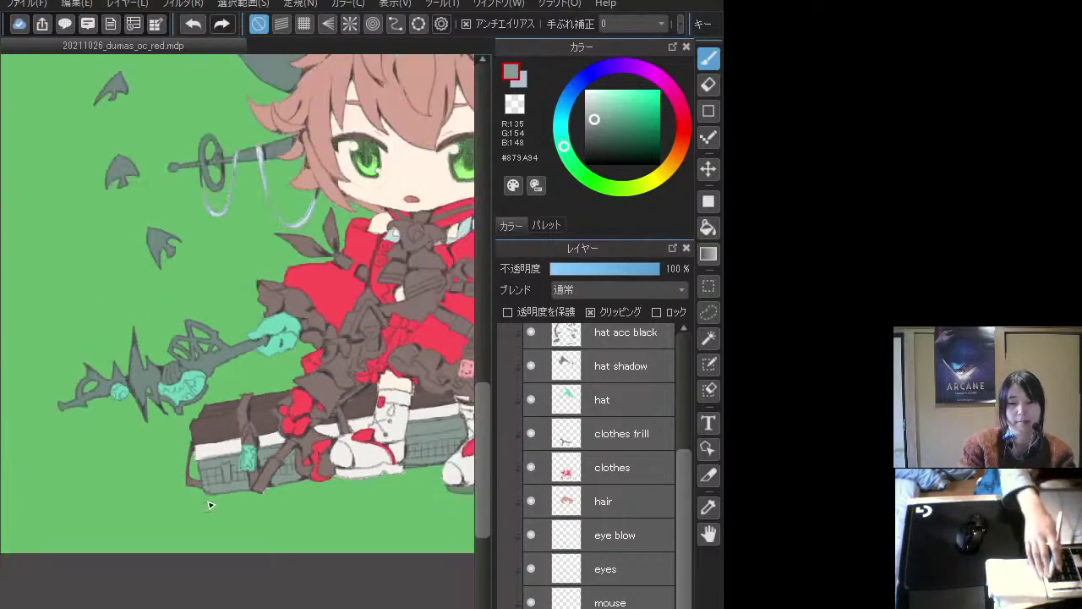
pyautogui.scroll(3, 192, 548)
pyautogui.scroll(2, 192, 548)
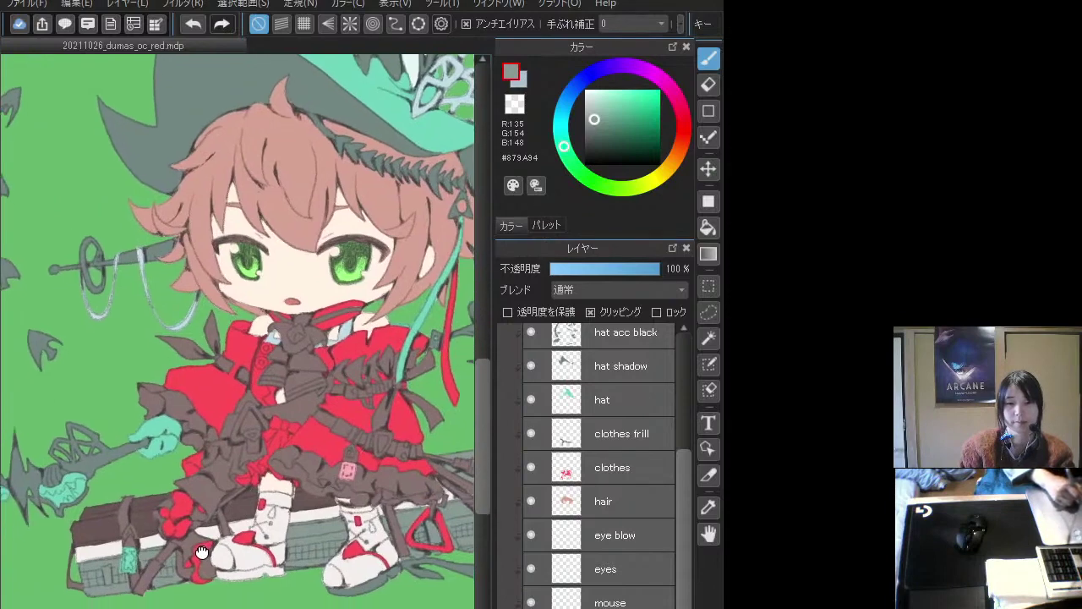
pyautogui.moveTo(238, 560); pyautogui.dragTo(263, 521)
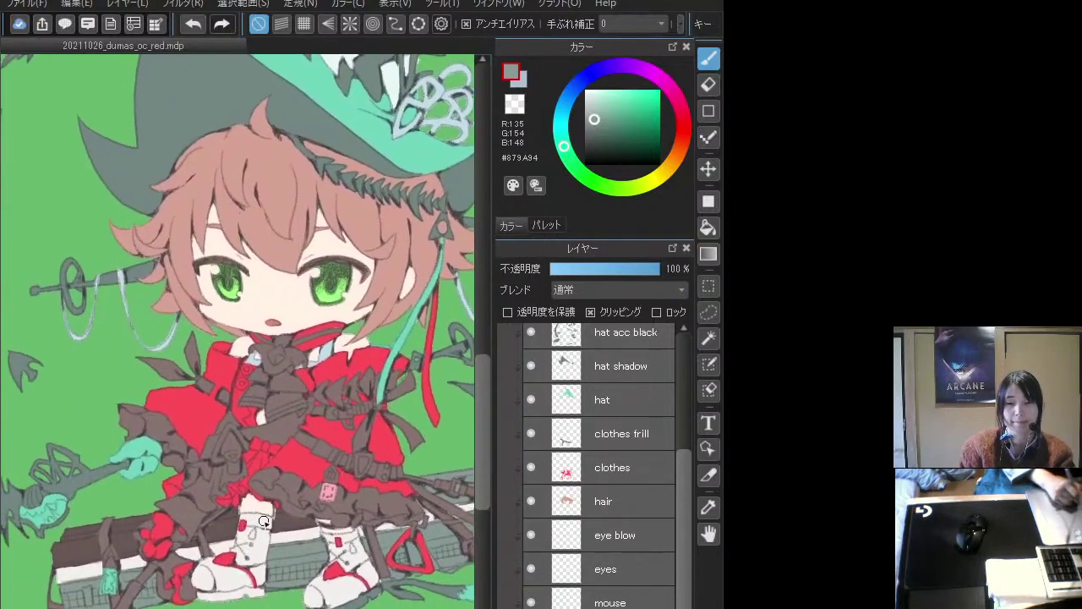
# - Compare the flat colours with the reference by briefly showing フォルダー6 and hiding it again
pyautogui.scroll(5, 672, 474)
pyautogui.click(507, 397)
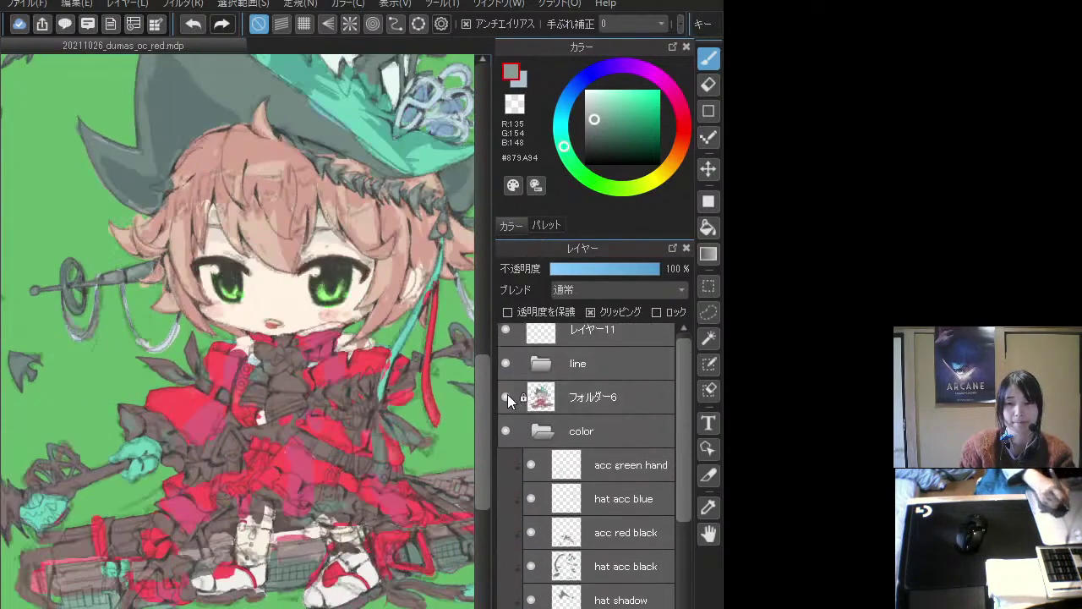
pyautogui.click(506, 397)
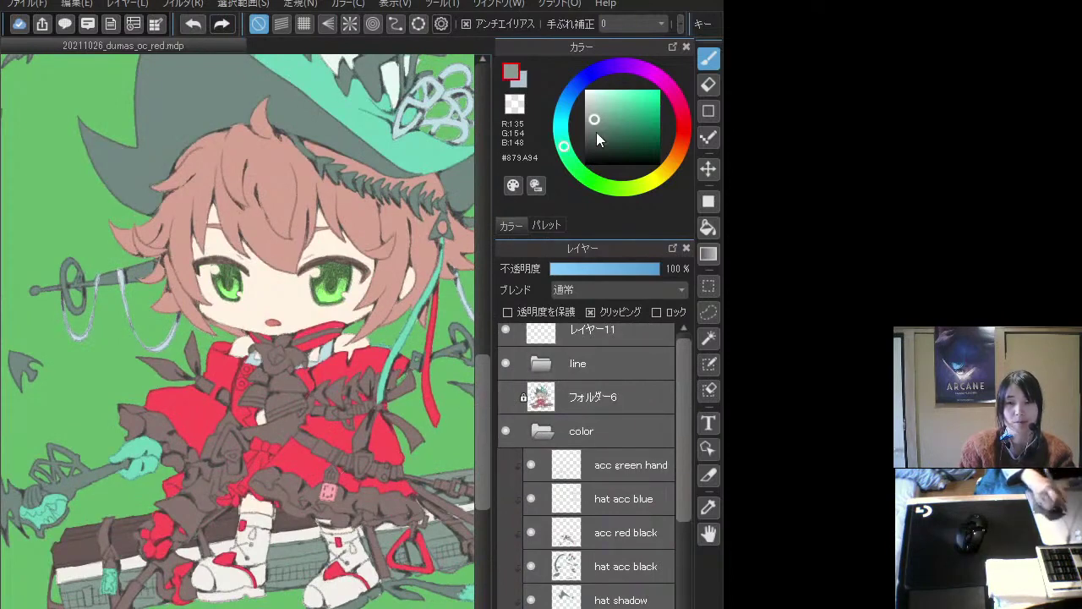
# - Set the brush colour to grey-green #668077 and turn on transparency protection for the box layer
pyautogui.moveTo(596, 133); pyautogui.dragTo(601, 127)
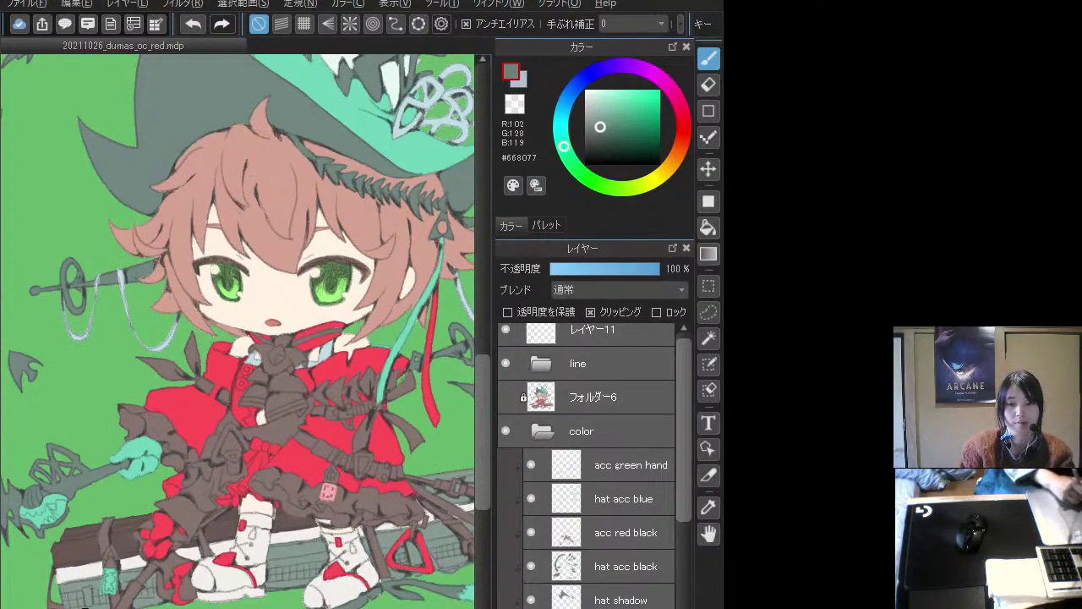
pyautogui.click(545, 315)
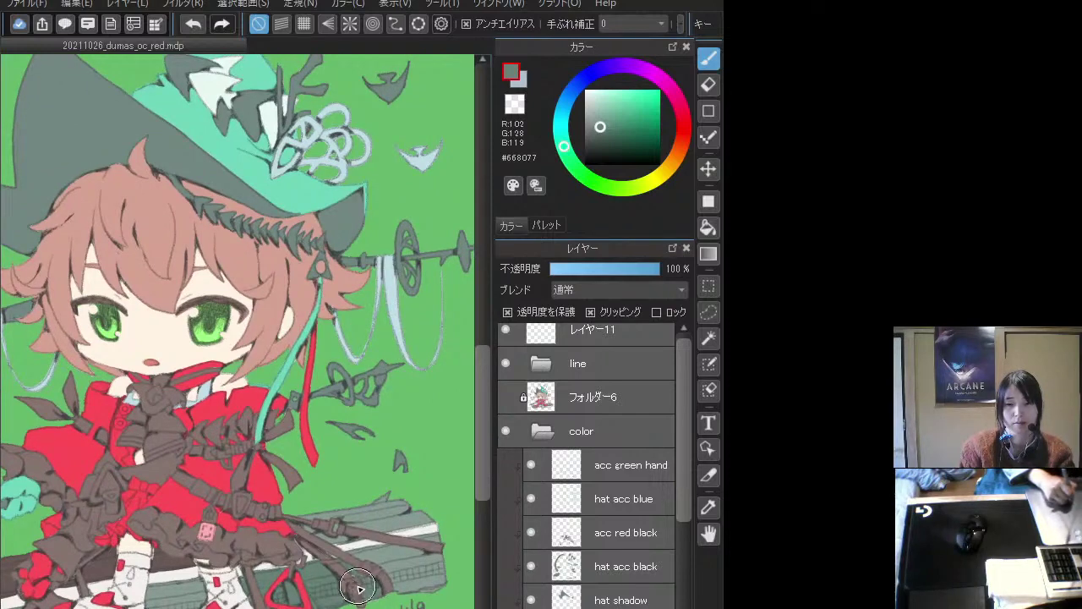
pyautogui.press('h')
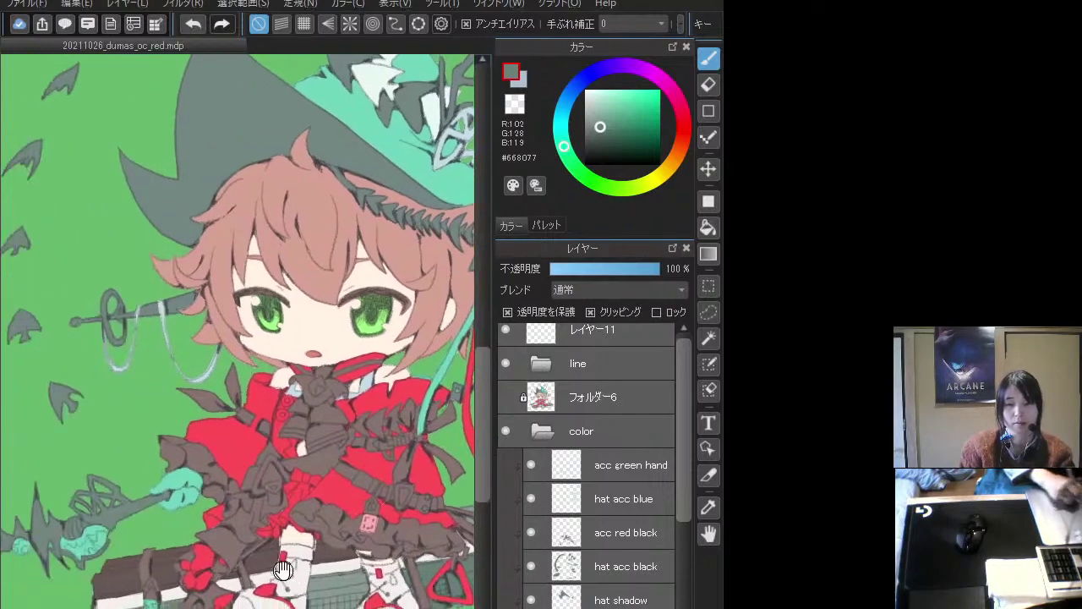
# - Sample red #FF4E56 from the clothes and create a new layer named "box red" directly above the box layer
pyautogui.keyDown('alt'); pyautogui.click(336, 484); pyautogui.keyUp('alt')
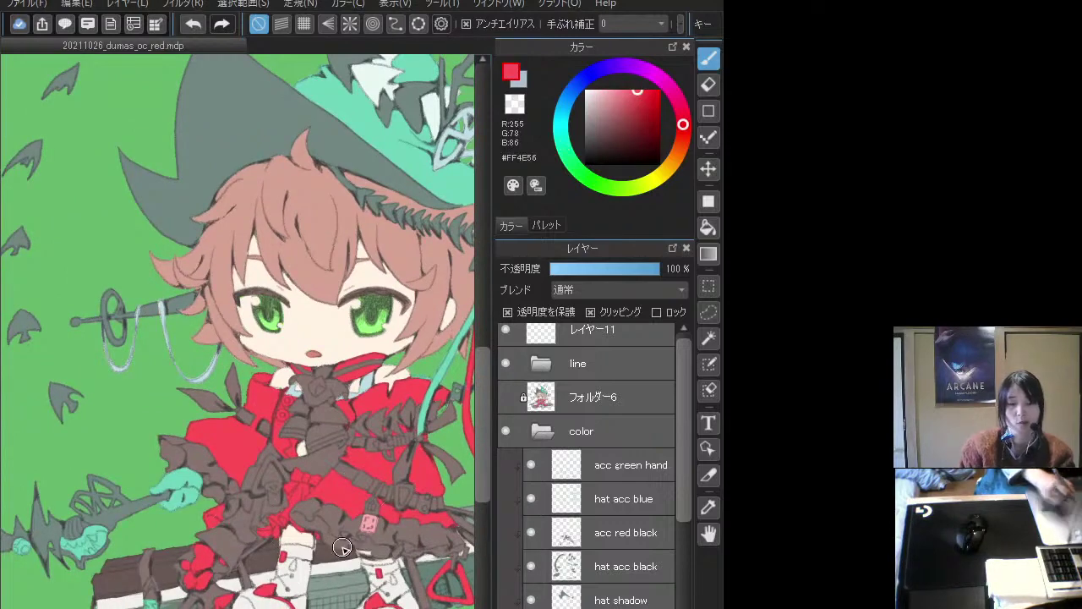
pyautogui.scroll(2, 352, 556)
pyautogui.moveTo(341, 547); pyautogui.dragTo(443, 420)
pyautogui.scroll(-5, 685, 490)
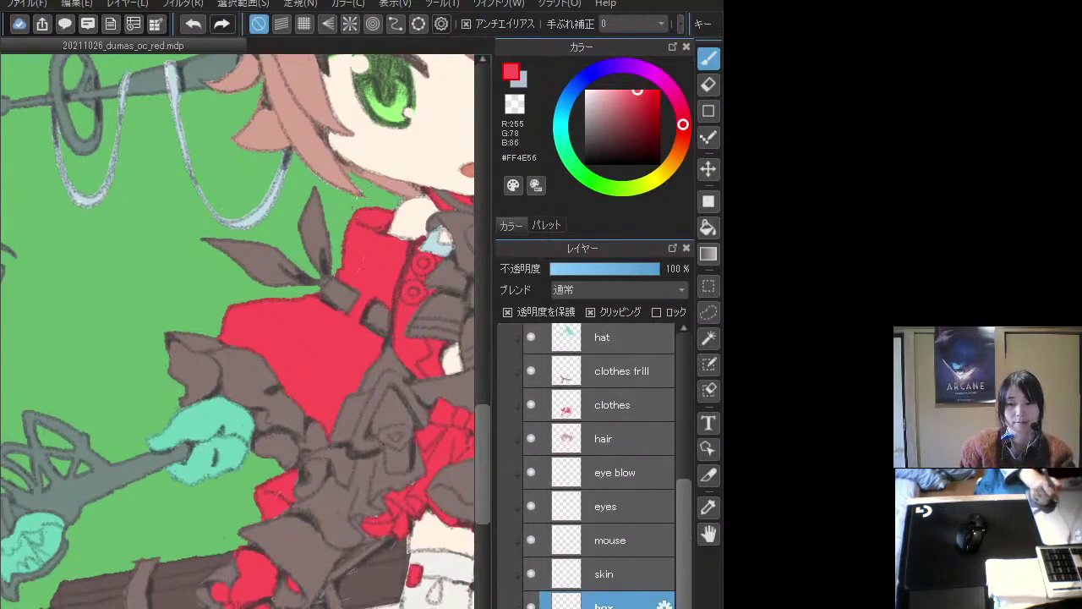
pyautogui.hotkey('ctrl', 'shift', 'n')
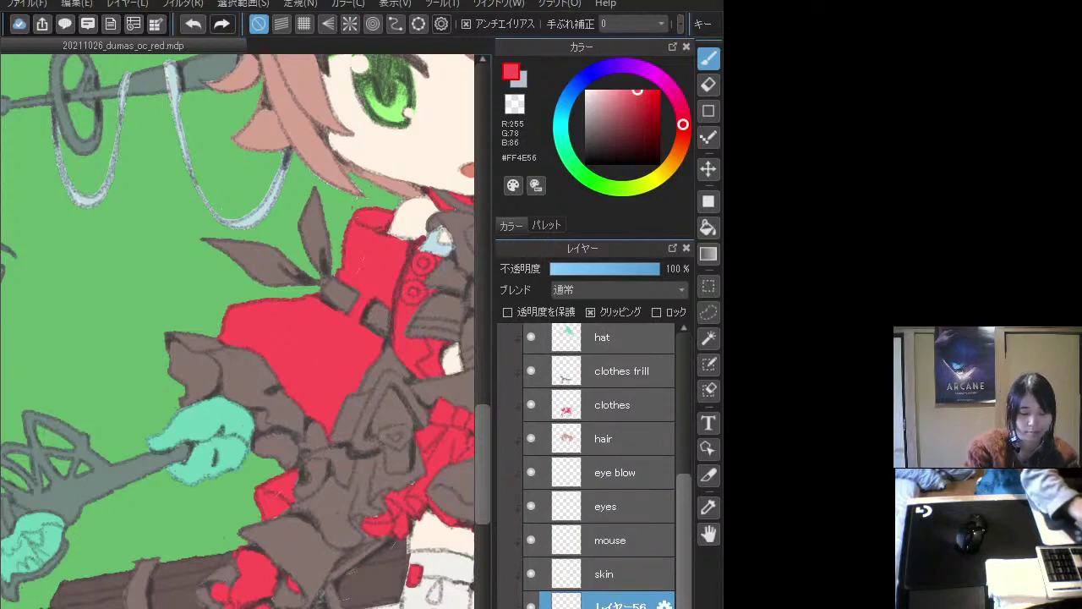
pyautogui.press('Return')
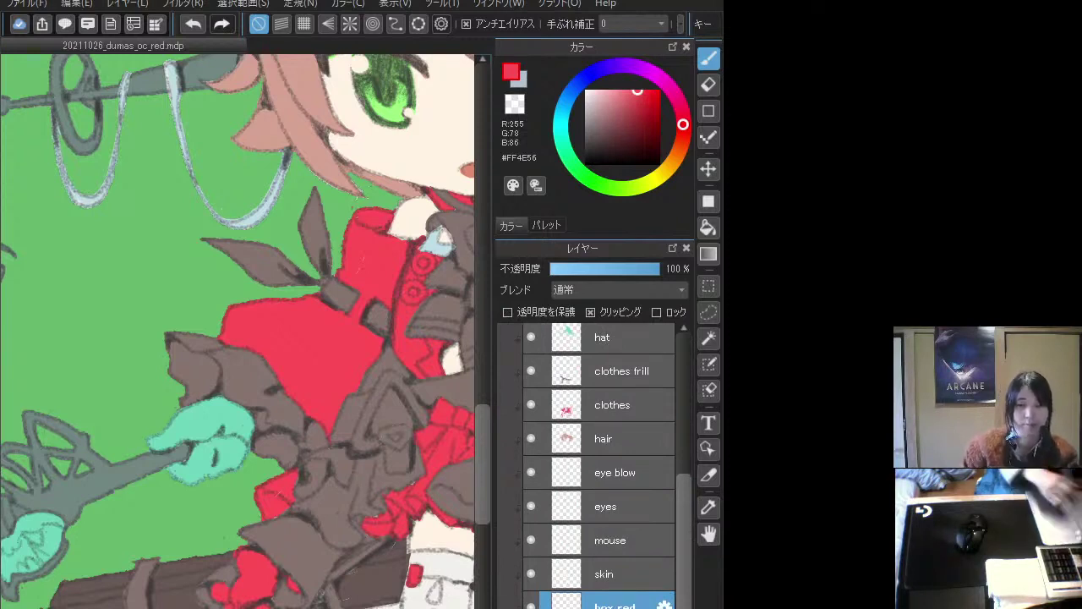
# - Paint the white stripe at the left end of the box red, on both sides of the strap with the teal tag
pyautogui.moveTo(253, 423)
pyautogui.mouseDown()
pyautogui.moveTo(237, 287)
pyautogui.moveTo(287, 279)
pyautogui.mouseUp()
pyautogui.moveTo(173, 517)
pyautogui.mouseDown()
pyautogui.moveTo(112, 526)
pyautogui.moveTo(97, 541)
pyautogui.moveTo(173, 526)
pyautogui.moveTo(182, 509)
pyautogui.moveTo(92, 507)
pyautogui.moveTo(230, 511)
pyautogui.mouseUp()
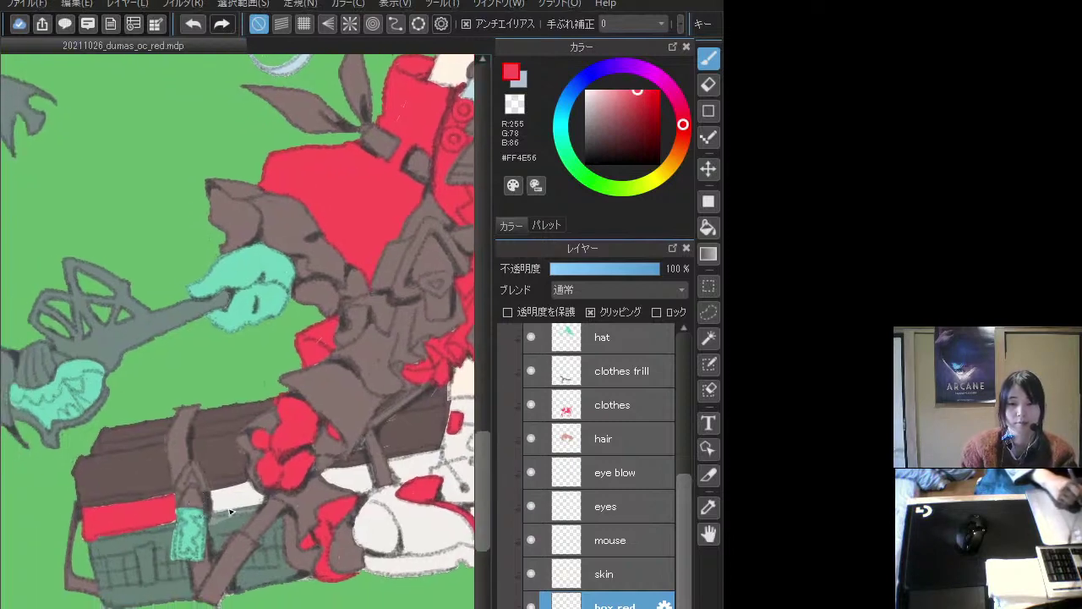
pyautogui.hotkey('ctrl', 'z')
pyautogui.hotkey('ctrl', 'y')
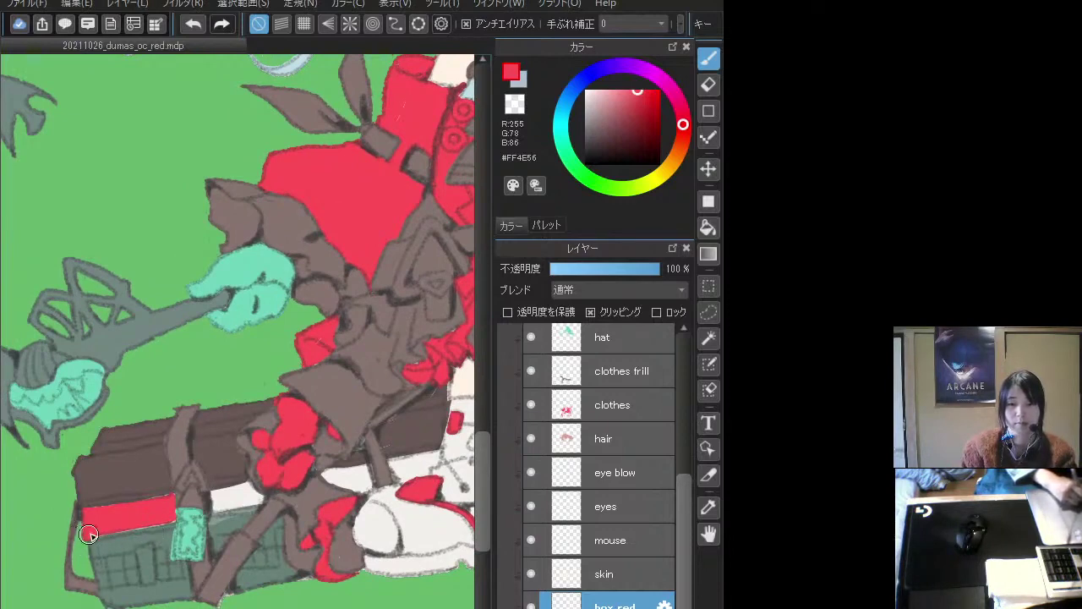
pyautogui.moveTo(209, 508)
pyautogui.mouseDown()
pyautogui.moveTo(245, 499)
pyautogui.moveTo(220, 492)
pyautogui.moveTo(259, 498)
pyautogui.moveTo(219, 514)
pyautogui.moveTo(253, 510)
pyautogui.moveTo(212, 513)
pyautogui.mouseUp()
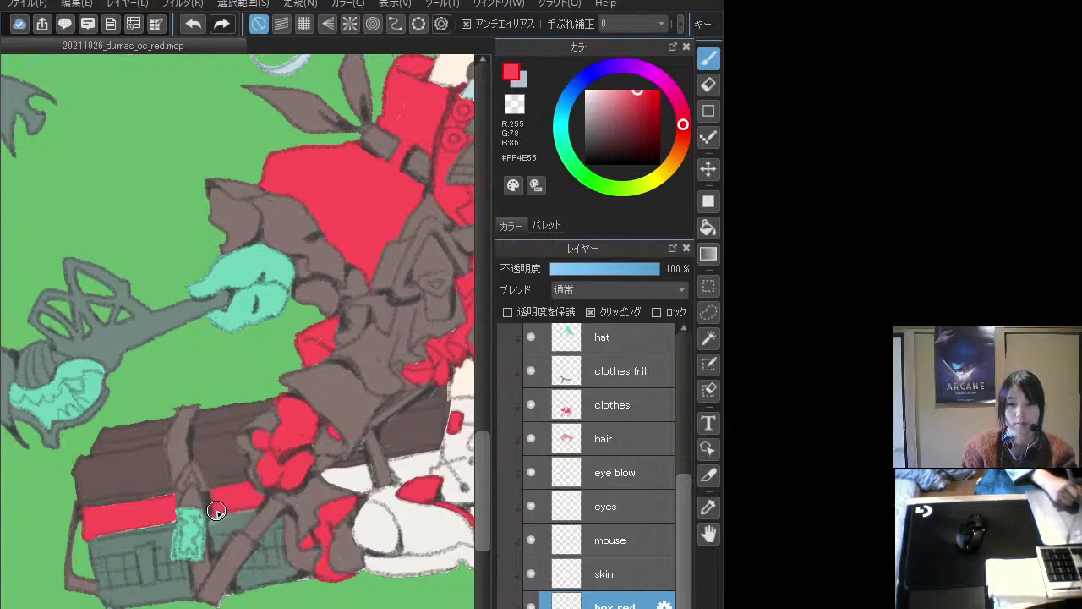
# - Continue the red stripe along the box behind the character's legs and between the white boots
pyautogui.moveTo(234, 459); pyautogui.dragTo(141, 477)
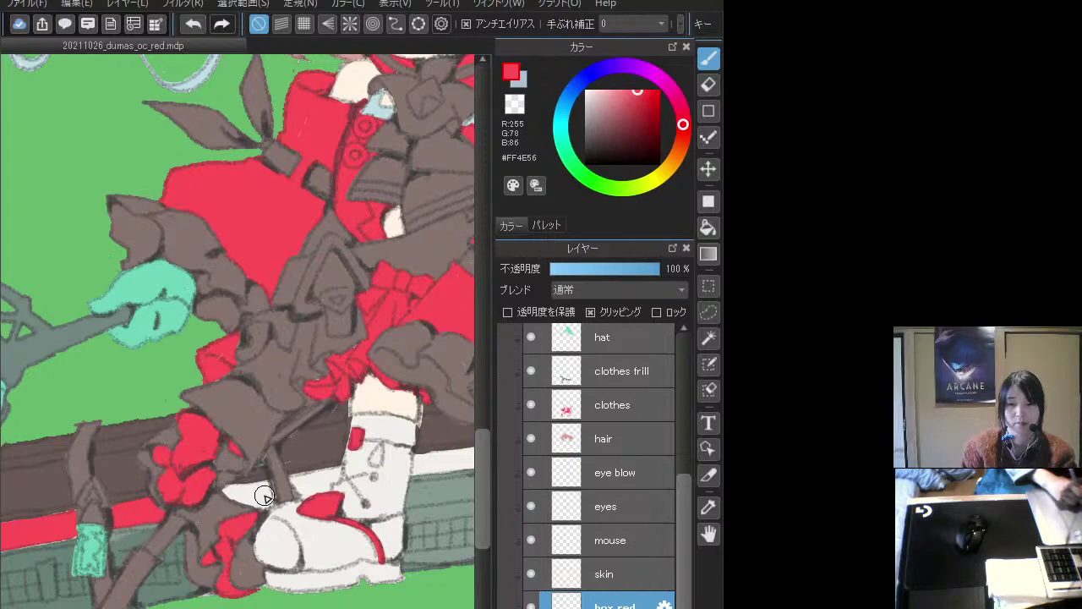
pyautogui.moveTo(262, 495)
pyautogui.mouseDown()
pyautogui.moveTo(235, 500)
pyautogui.moveTo(239, 491)
pyautogui.moveTo(225, 491)
pyautogui.moveTo(234, 487)
pyautogui.moveTo(225, 498)
pyautogui.moveTo(261, 513)
pyautogui.moveTo(254, 473)
pyautogui.mouseUp()
pyautogui.moveTo(328, 479)
pyautogui.mouseDown()
pyautogui.moveTo(288, 479)
pyautogui.moveTo(314, 474)
pyautogui.moveTo(332, 481)
pyautogui.moveTo(326, 488)
pyautogui.moveTo(299, 471)
pyautogui.moveTo(331, 459)
pyautogui.moveTo(292, 476)
pyautogui.moveTo(335, 472)
pyautogui.moveTo(237, 495)
pyautogui.mouseUp()
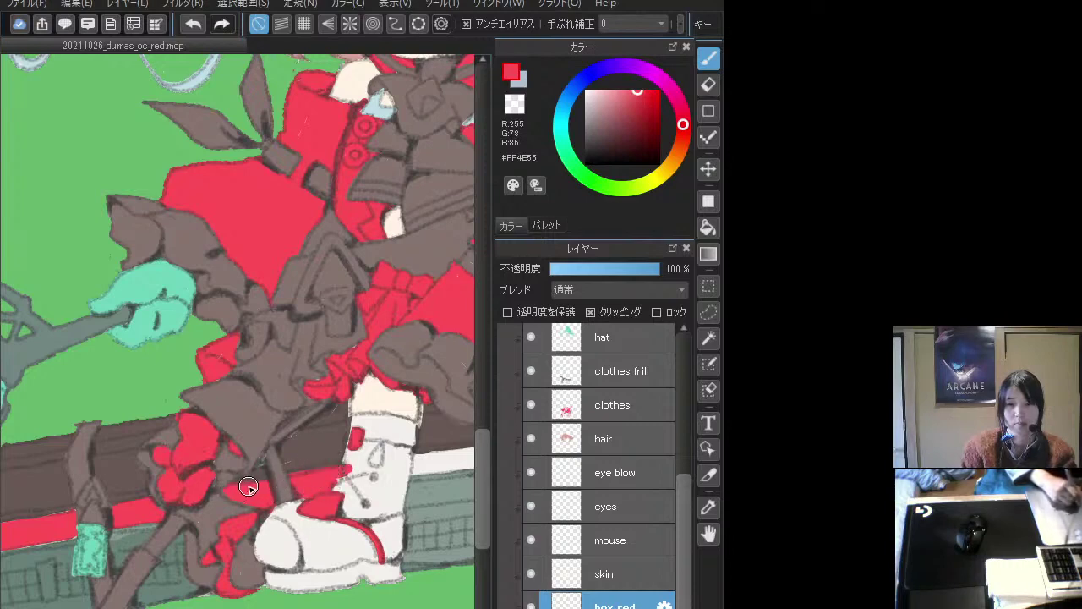
pyautogui.moveTo(333, 464)
pyautogui.mouseDown()
pyautogui.moveTo(204, 487)
pyautogui.moveTo(282, 493)
pyautogui.moveTo(268, 500)
pyautogui.moveTo(328, 474)
pyautogui.moveTo(272, 494)
pyautogui.moveTo(337, 492)
pyautogui.moveTo(317, 488)
pyautogui.moveTo(360, 470)
pyautogui.moveTo(365, 479)
pyautogui.moveTo(293, 464)
pyautogui.moveTo(338, 461)
pyautogui.moveTo(279, 476)
pyautogui.moveTo(330, 480)
pyautogui.moveTo(281, 486)
pyautogui.moveTo(342, 480)
pyautogui.moveTo(276, 485)
pyautogui.moveTo(290, 500)
pyautogui.moveTo(261, 511)
pyautogui.moveTo(336, 497)
pyautogui.moveTo(281, 492)
pyautogui.moveTo(364, 497)
pyautogui.moveTo(242, 505)
pyautogui.moveTo(278, 504)
pyautogui.mouseUp()
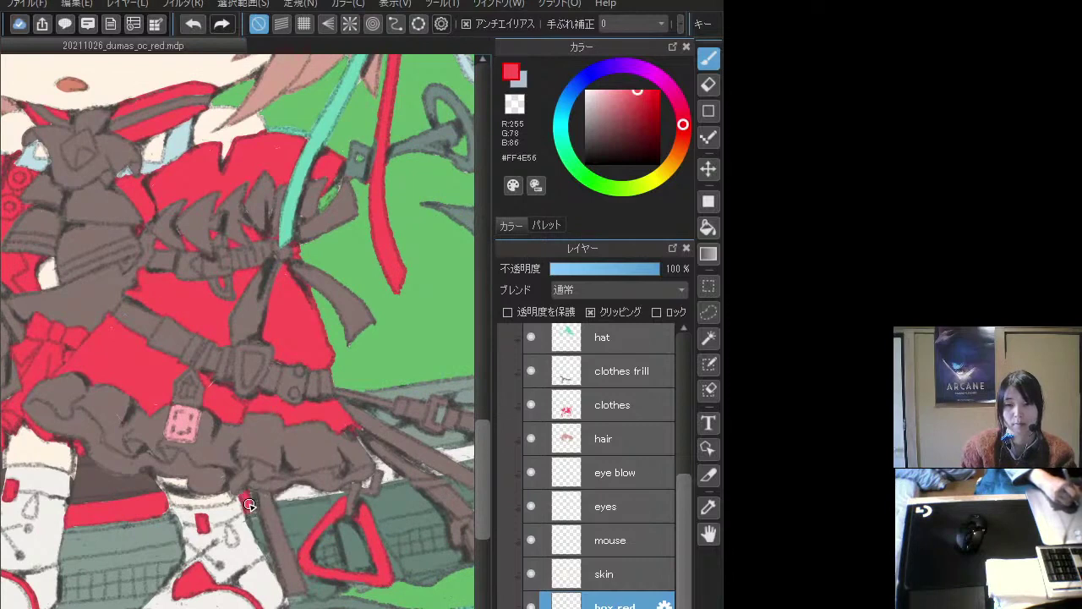
# - Paint the remaining white stripe red from beneath the skirt frill, between the brown straps, to the box's right end
pyautogui.moveTo(298, 491)
pyautogui.mouseDown()
pyautogui.moveTo(309, 494)
pyautogui.moveTo(289, 498)
pyautogui.moveTo(330, 495)
pyautogui.mouseUp()
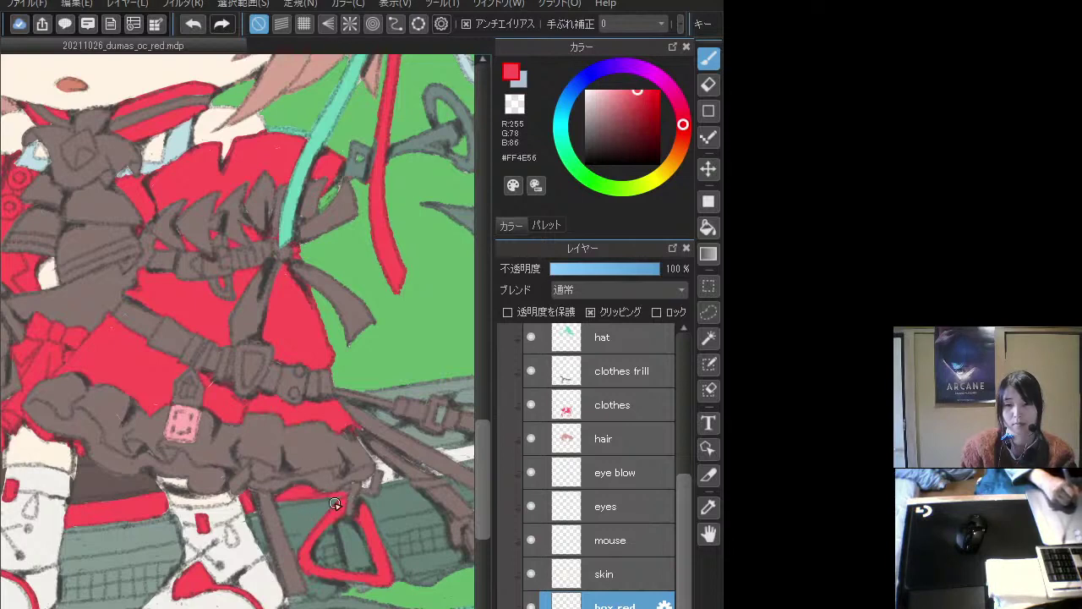
pyautogui.moveTo(358, 459); pyautogui.dragTo(187, 507)
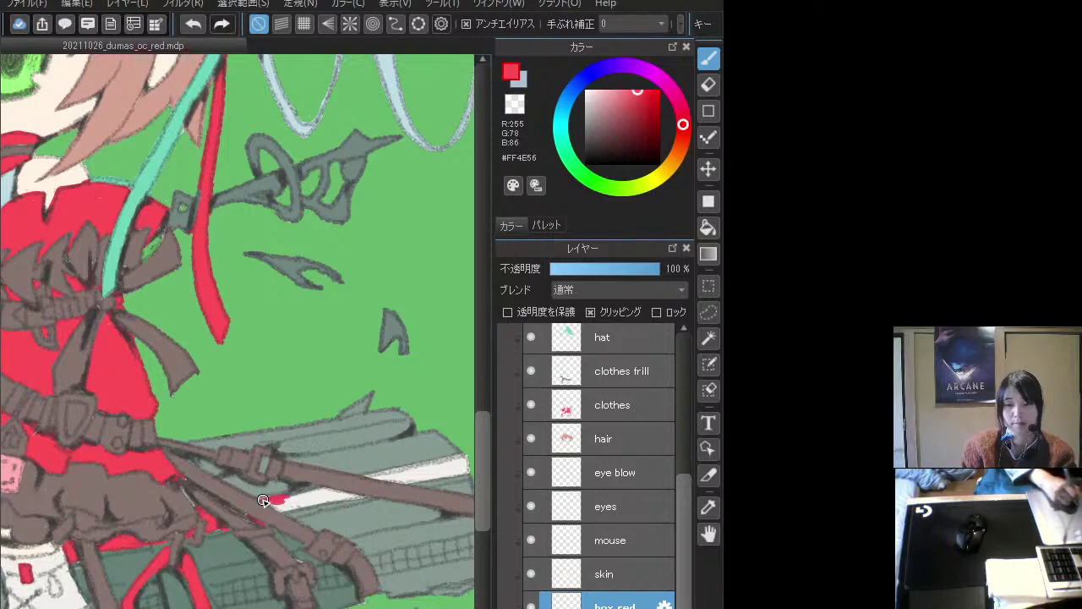
pyautogui.moveTo(285, 505)
pyautogui.mouseDown()
pyautogui.moveTo(323, 498)
pyautogui.moveTo(282, 500)
pyautogui.moveTo(353, 496)
pyautogui.moveTo(326, 489)
pyautogui.mouseUp()
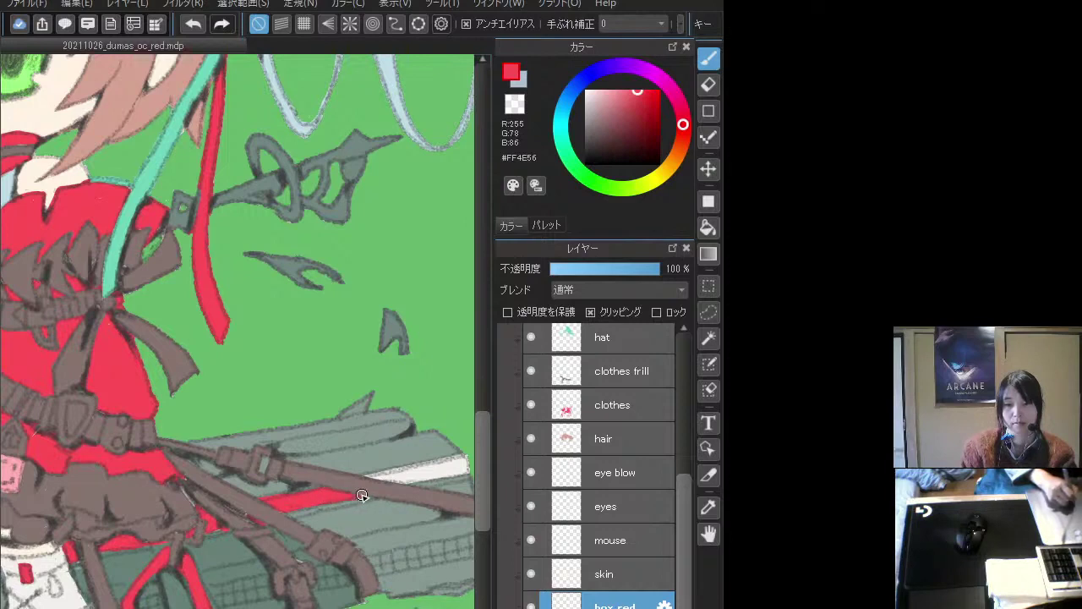
pyautogui.moveTo(398, 473)
pyautogui.mouseDown()
pyautogui.moveTo(328, 474)
pyautogui.moveTo(272, 498)
pyautogui.moveTo(246, 500)
pyautogui.moveTo(291, 488)
pyautogui.moveTo(239, 497)
pyautogui.moveTo(336, 490)
pyautogui.moveTo(308, 494)
pyautogui.moveTo(358, 474)
pyautogui.moveTo(284, 488)
pyautogui.moveTo(360, 470)
pyautogui.moveTo(339, 489)
pyautogui.mouseUp()
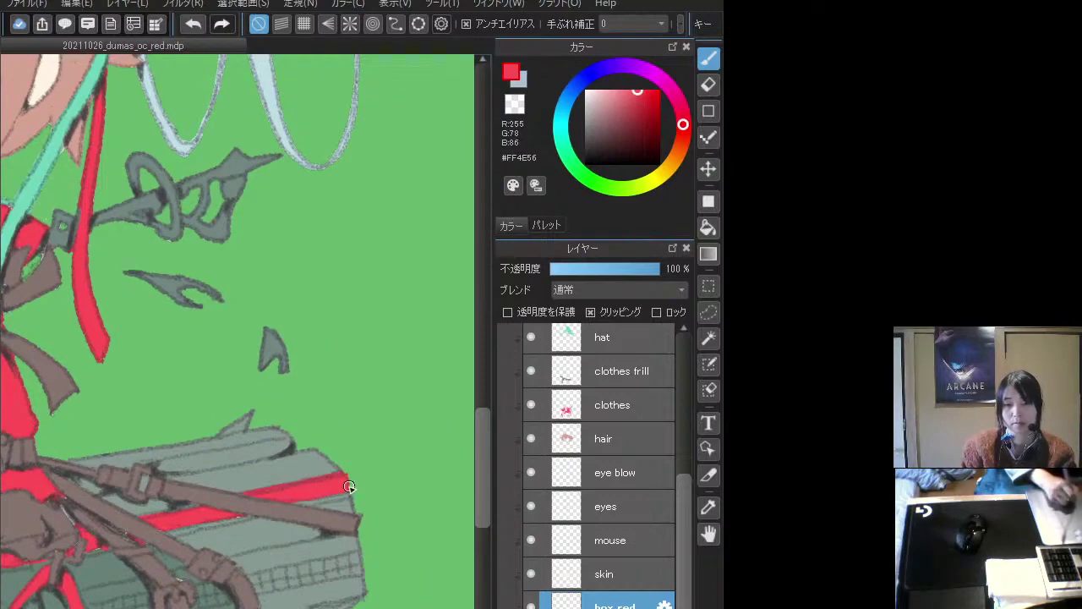
pyautogui.scroll(-3, 339, 422)
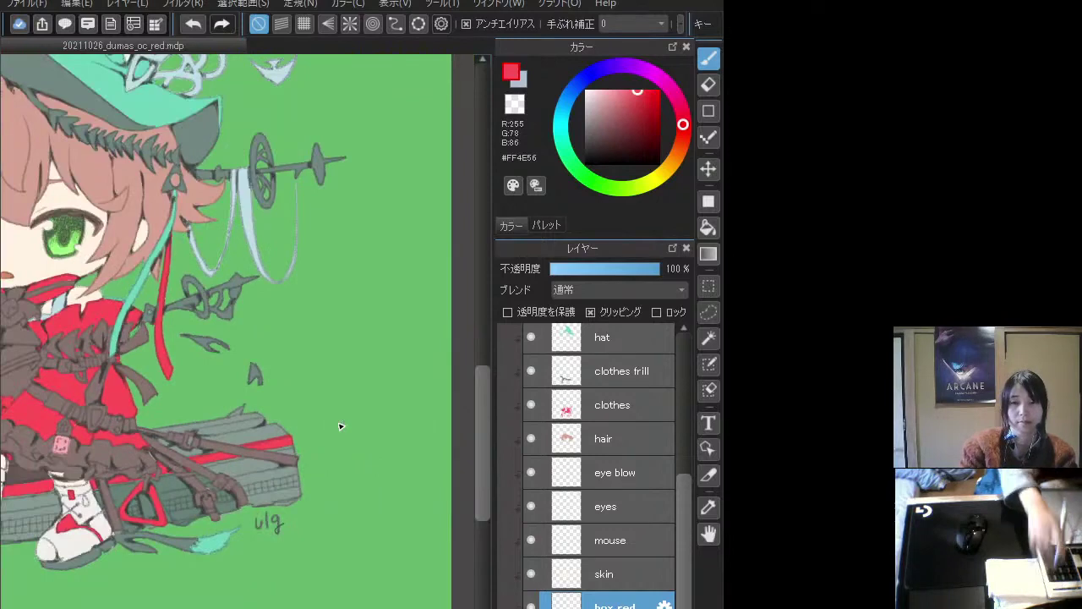
pyautogui.scroll(2, 323, 481)
pyautogui.scroll(1, 323, 482)
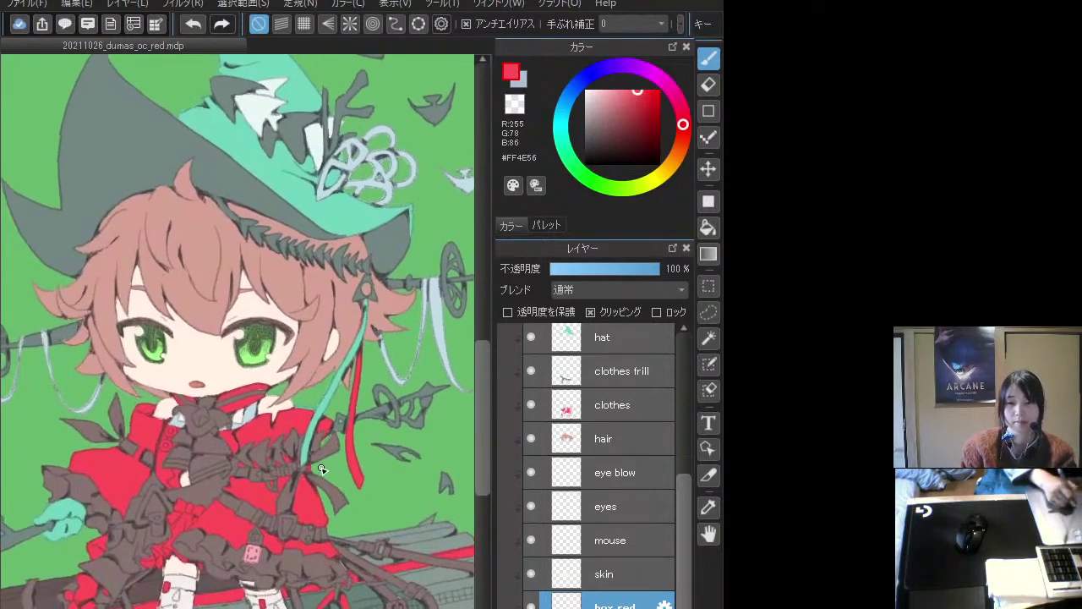
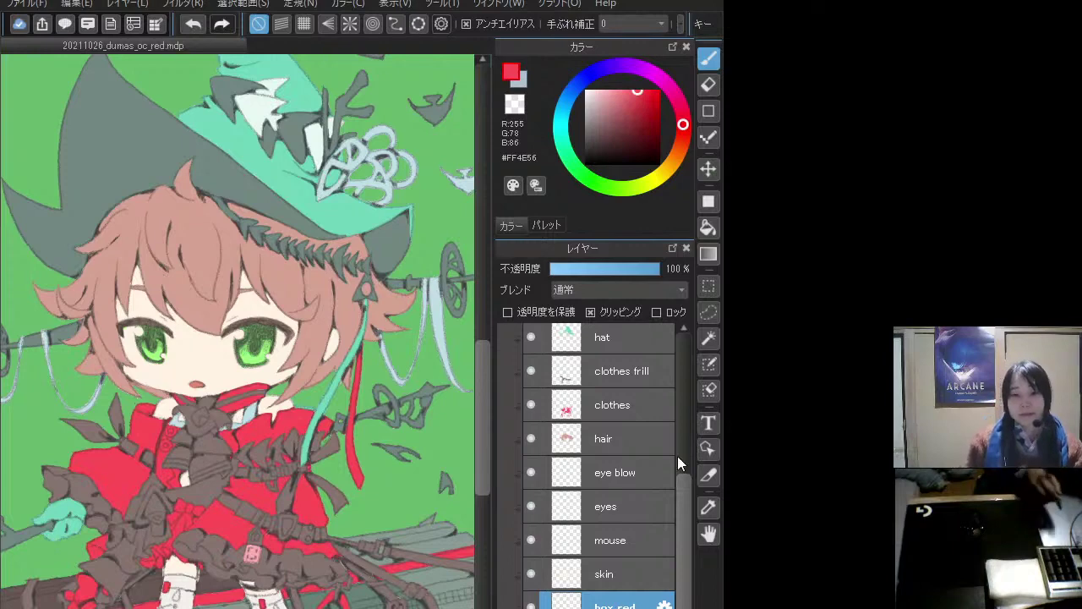
# - Create a new layer directly above the hair layer and name it "boots"
pyautogui.hotkey('ctrl', '+')
pyautogui.hotkey('ctrl', '+')
pyautogui.scroll(-6, 396, 474)
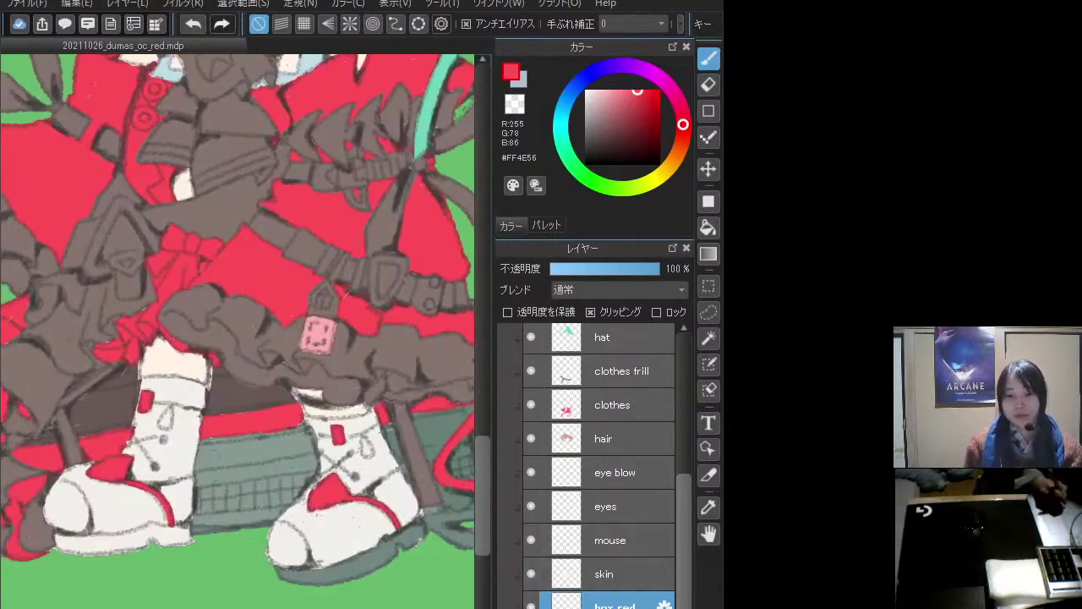
pyautogui.click(601, 608)
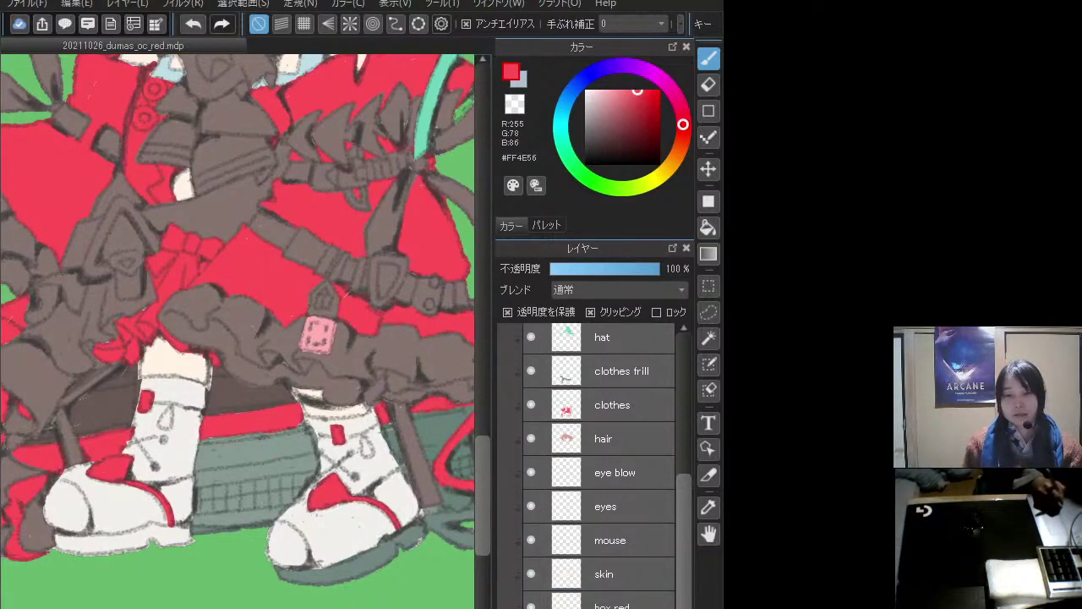
pyautogui.click(602, 604)
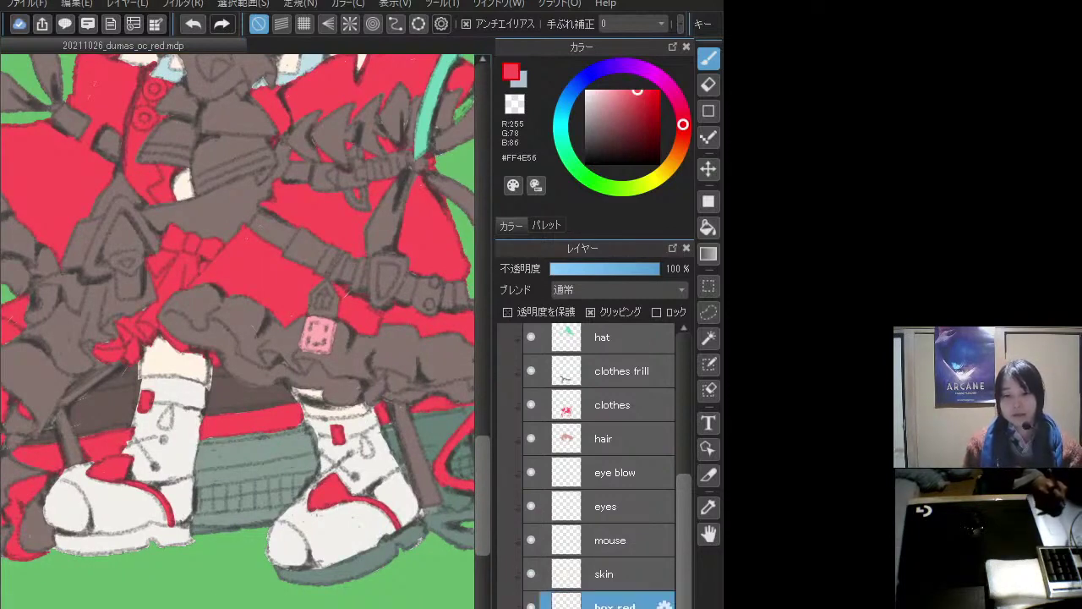
pyautogui.click(615, 583)
pyautogui.scroll(1, 685, 553)
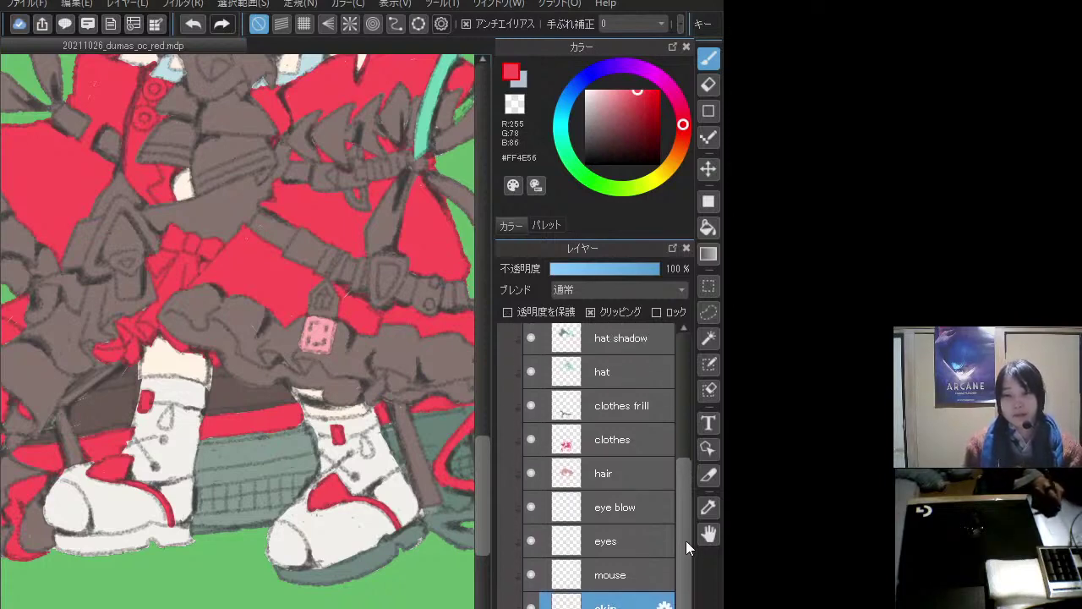
pyautogui.scroll(-1, 686, 539)
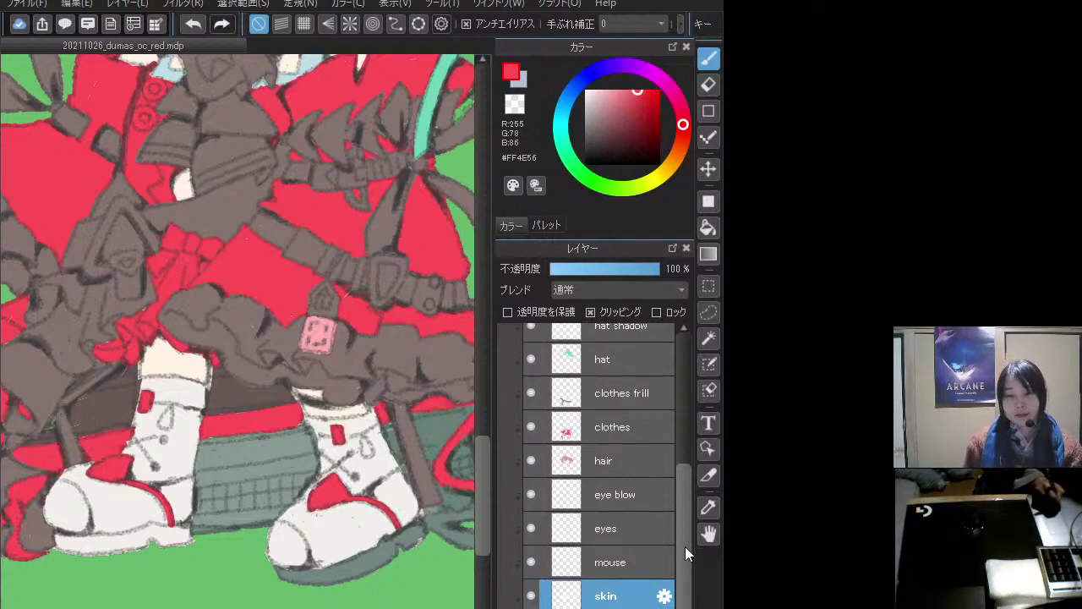
pyautogui.scroll(-1, 680, 547)
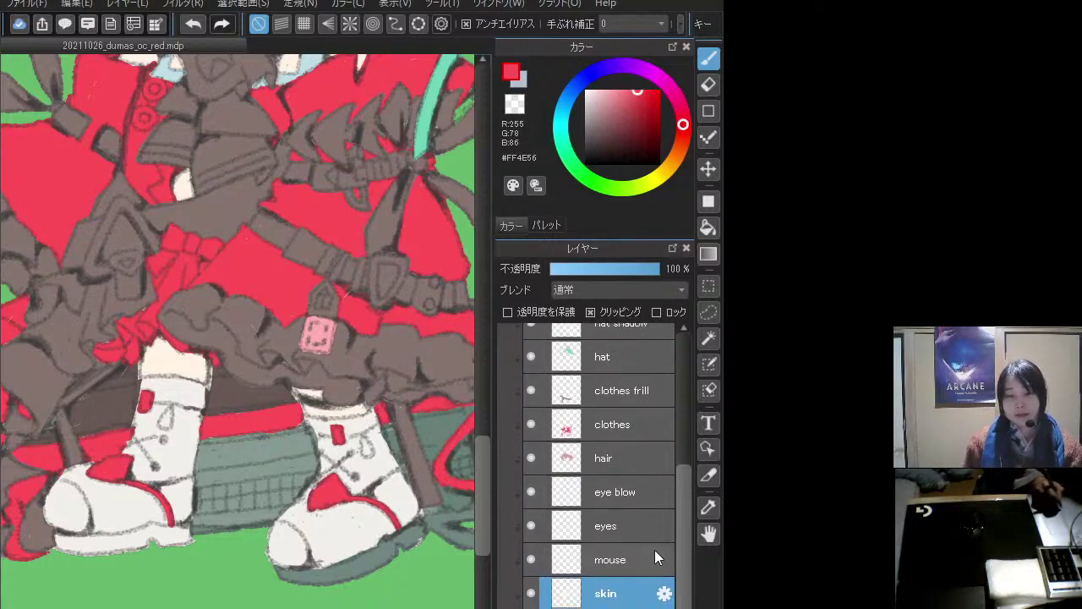
pyautogui.click(637, 457)
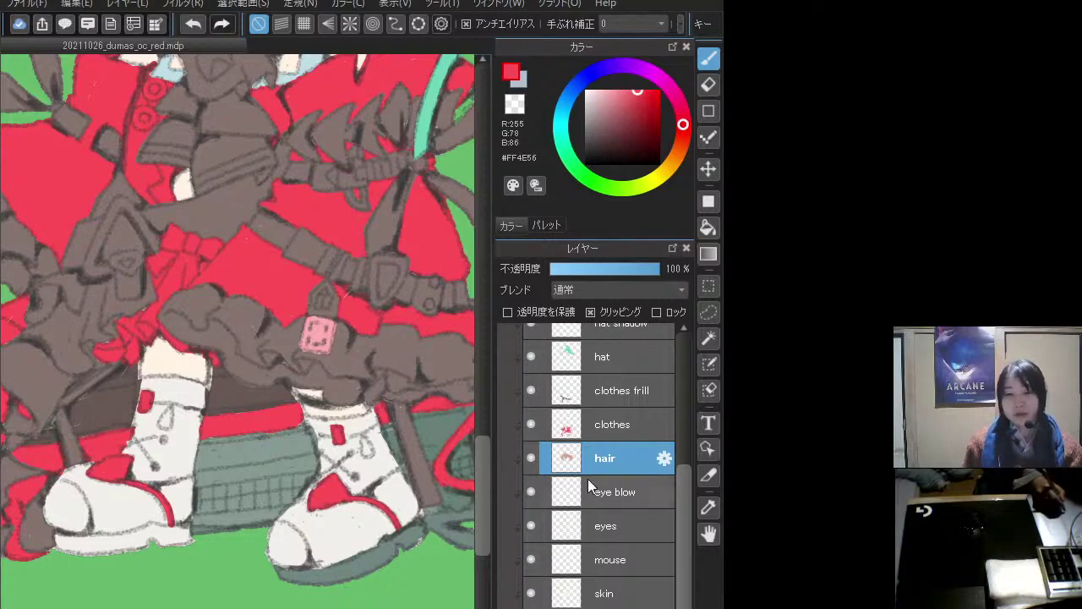
pyautogui.hotkey('ctrl', 'shift', 'n')
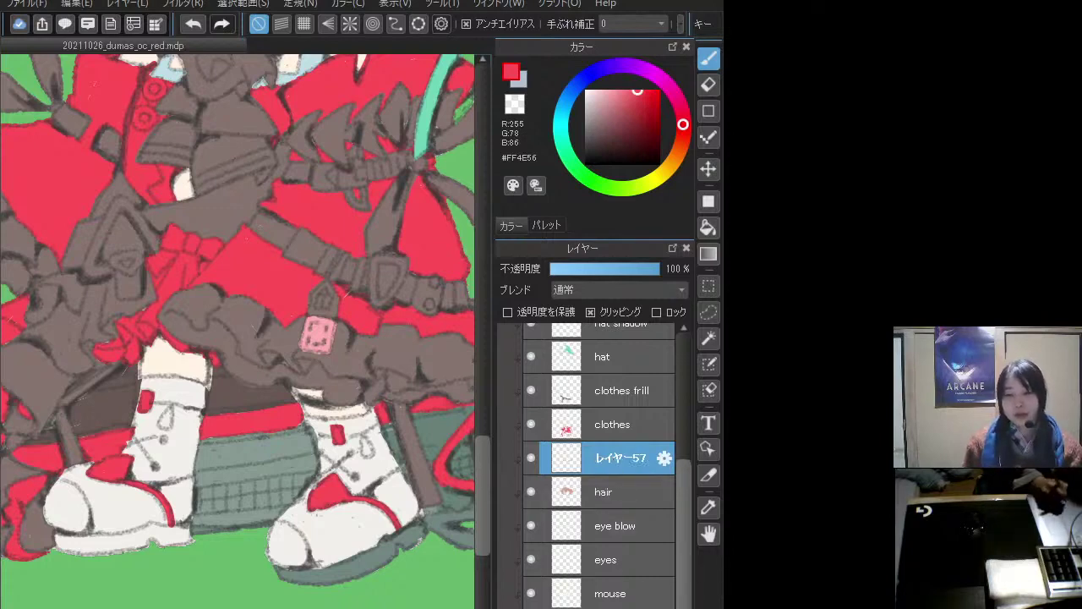
pyautogui.doubleClick(616, 460)
pyautogui.write('boots')
pyautogui.press('Return')
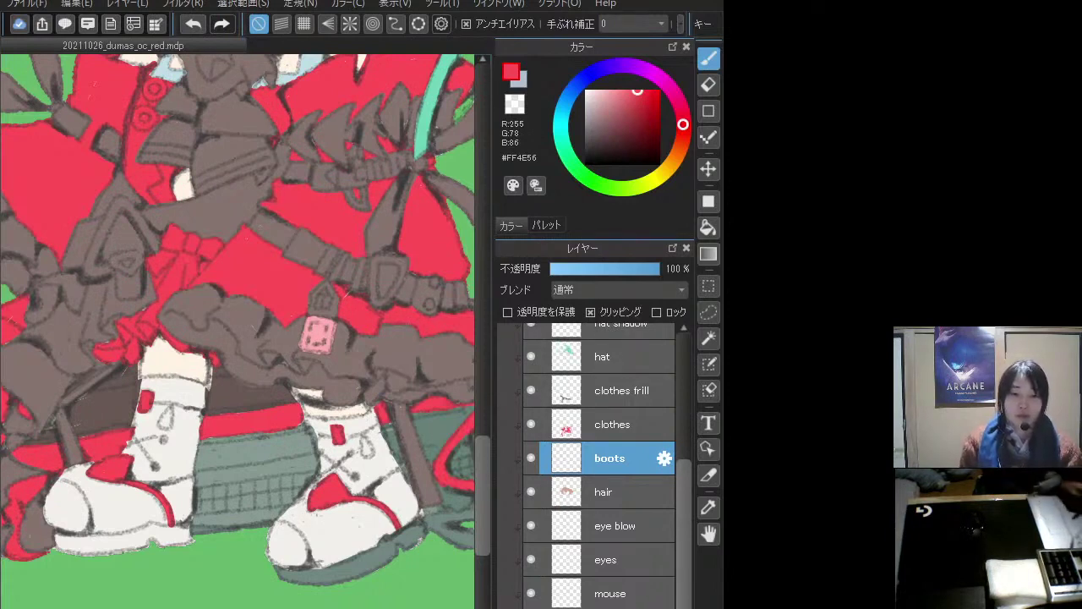
# - Sample the light blue from the collar stripe and lighten the brush colour to #DBE7EB
pyautogui.scroll(-1, 660, 482)
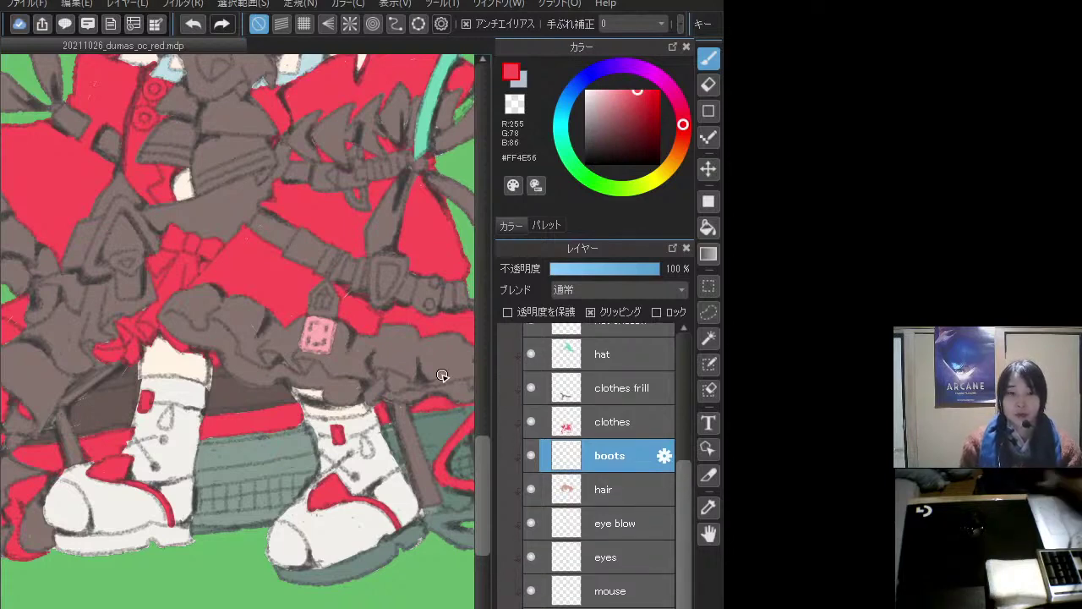
pyautogui.moveTo(280, 242); pyautogui.dragTo(357, 341)
pyautogui.keyDown('alt'); pyautogui.click(387, 155); pyautogui.keyUp('alt')
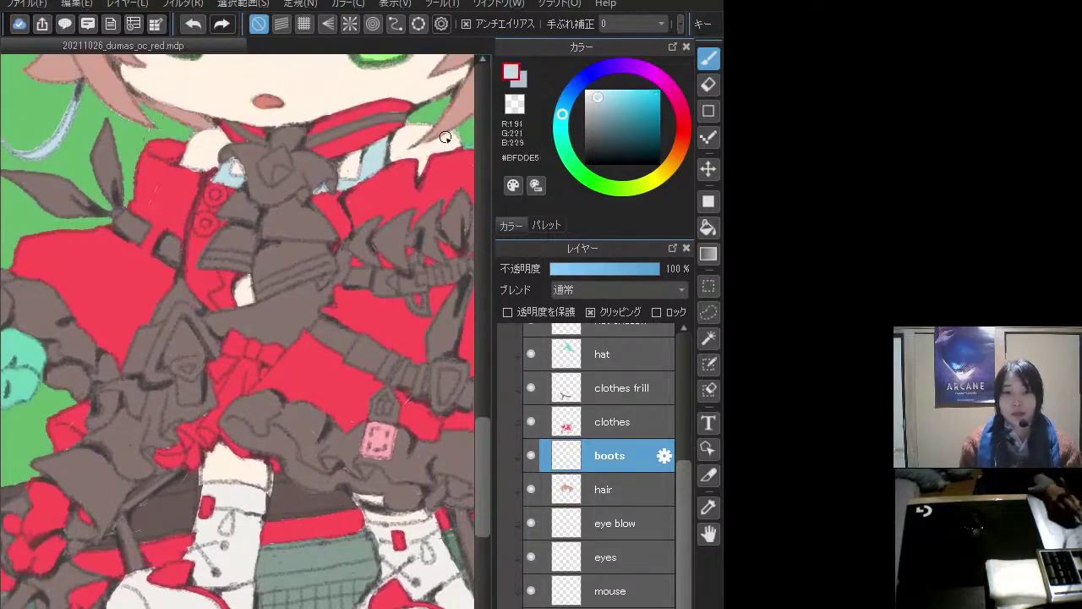
pyautogui.moveTo(599, 99); pyautogui.dragTo(590, 96)
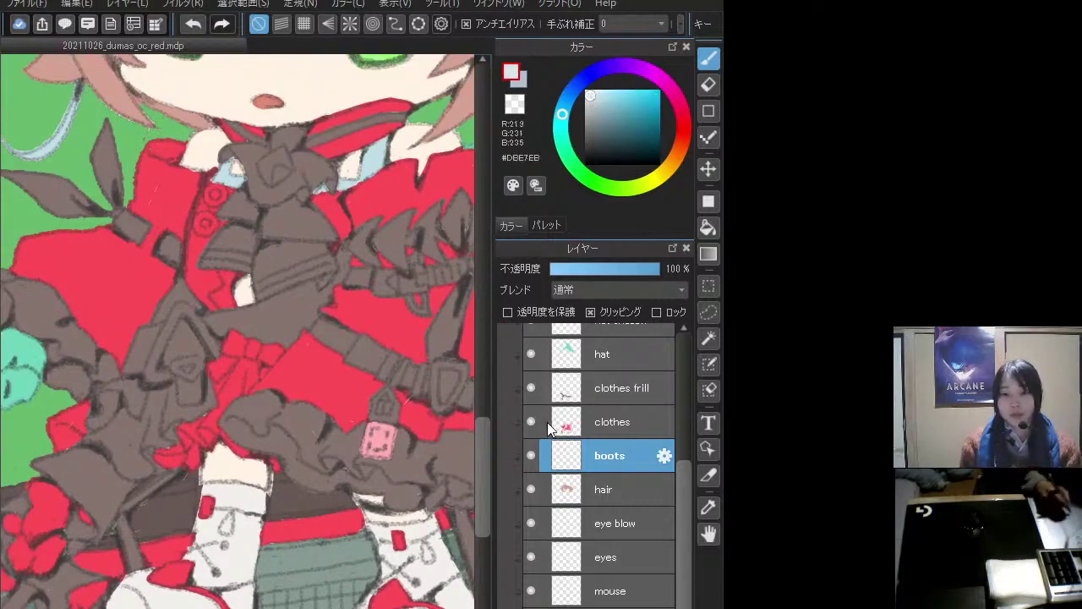
pyautogui.moveTo(685, 494); pyautogui.dragTo(677, 427)
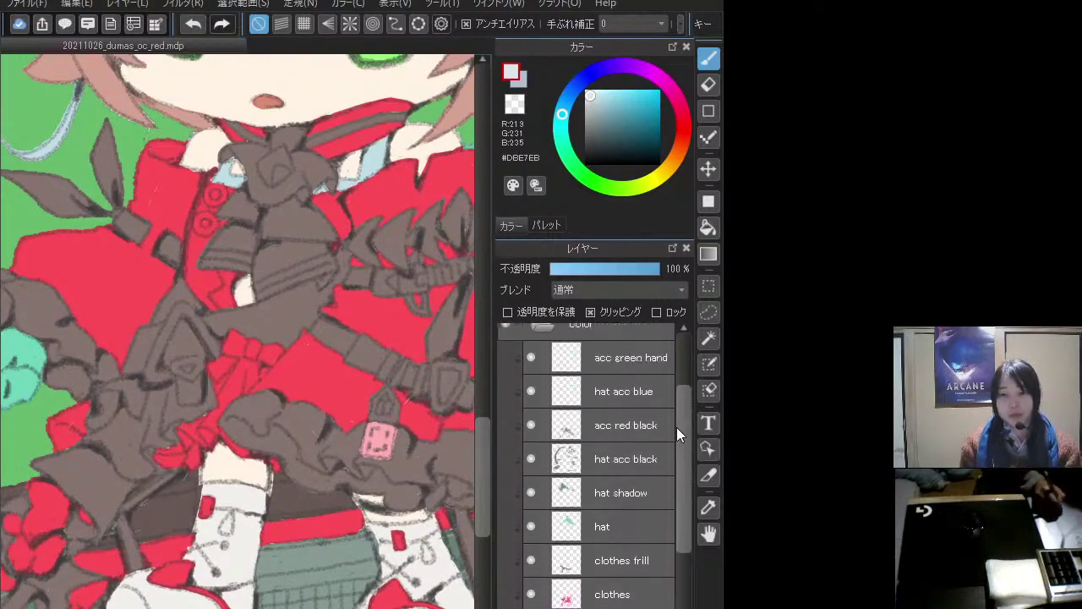
# - On the hat acc blue layer, recolour the collar stripes with the lighter blue #E3EEF1 under transparency protection, and switch the protection off again
pyautogui.click(531, 390)
pyautogui.click(531, 391)
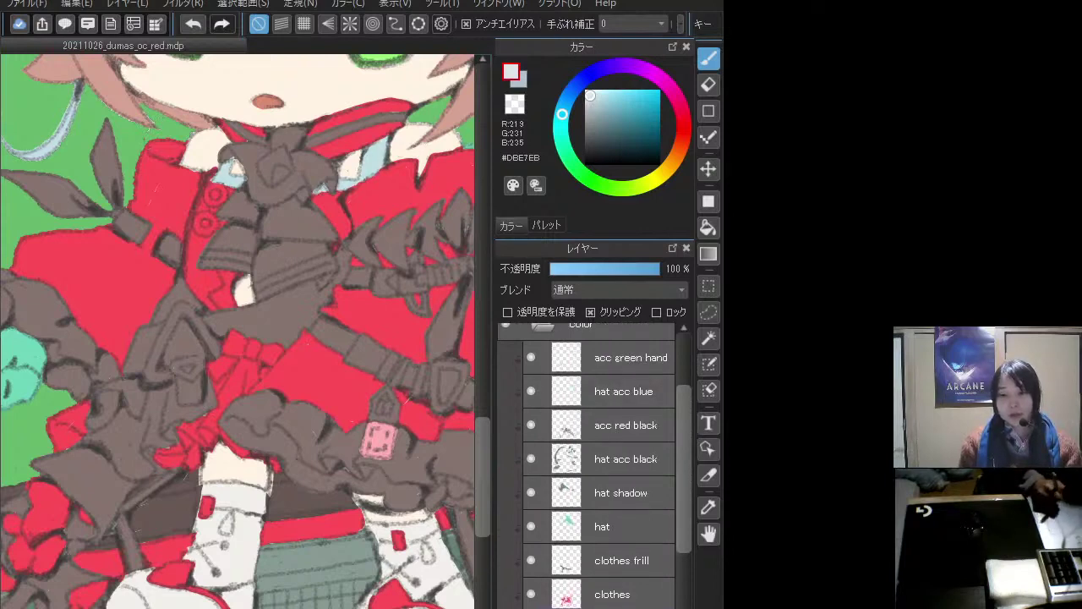
pyautogui.click(665, 595)
pyautogui.click(600, 391)
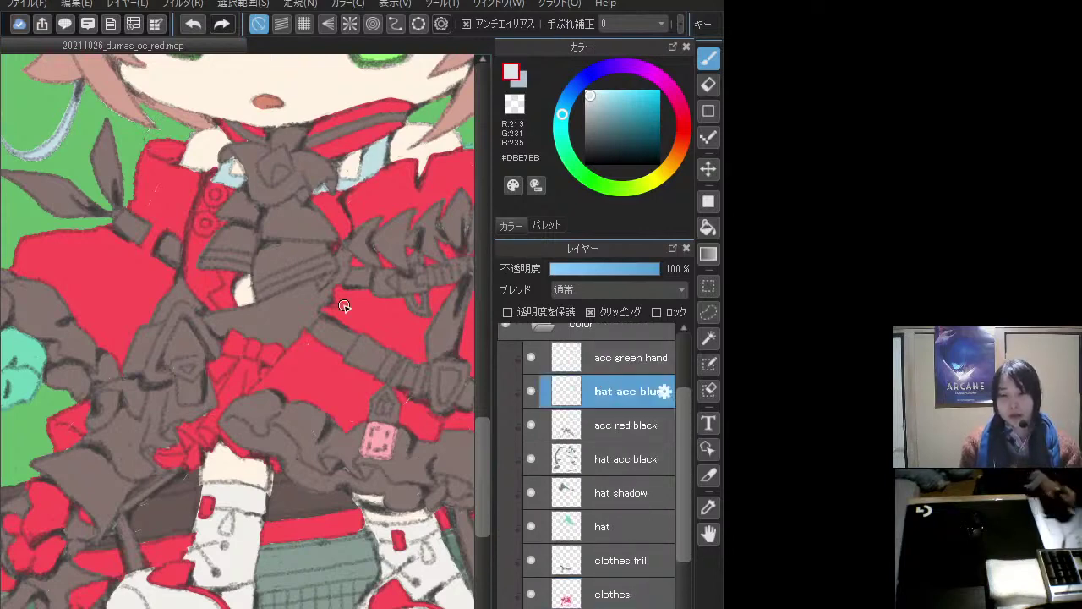
pyautogui.click(589, 94)
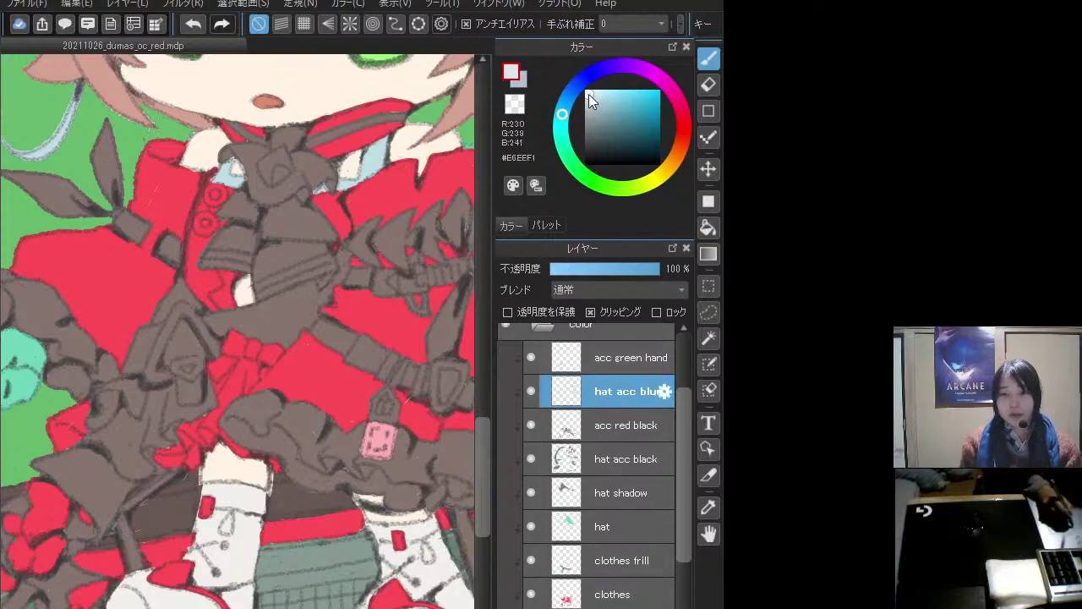
pyautogui.click(553, 312)
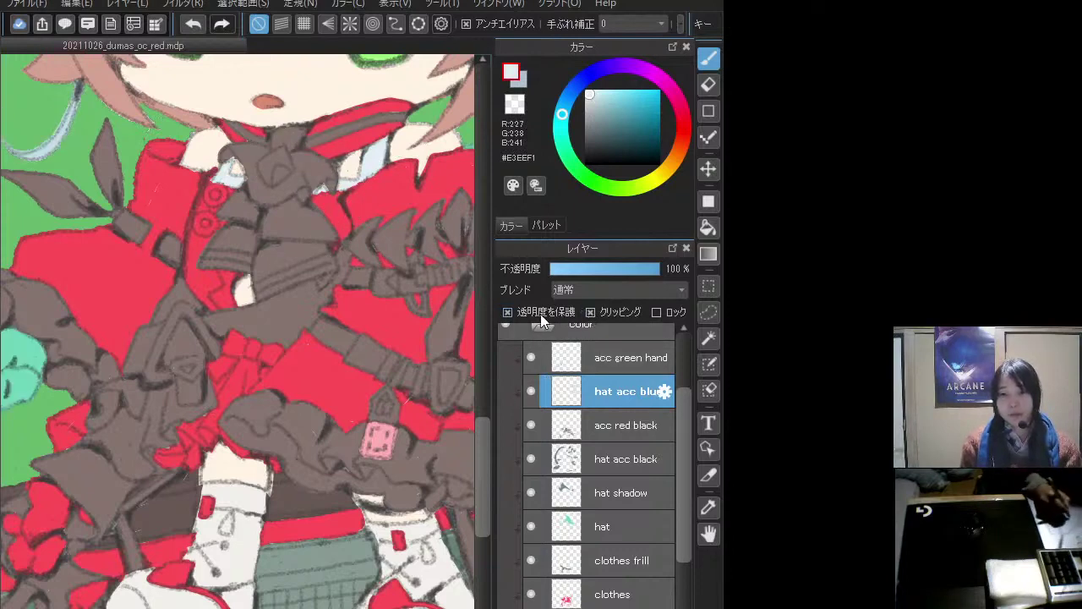
pyautogui.click(508, 312)
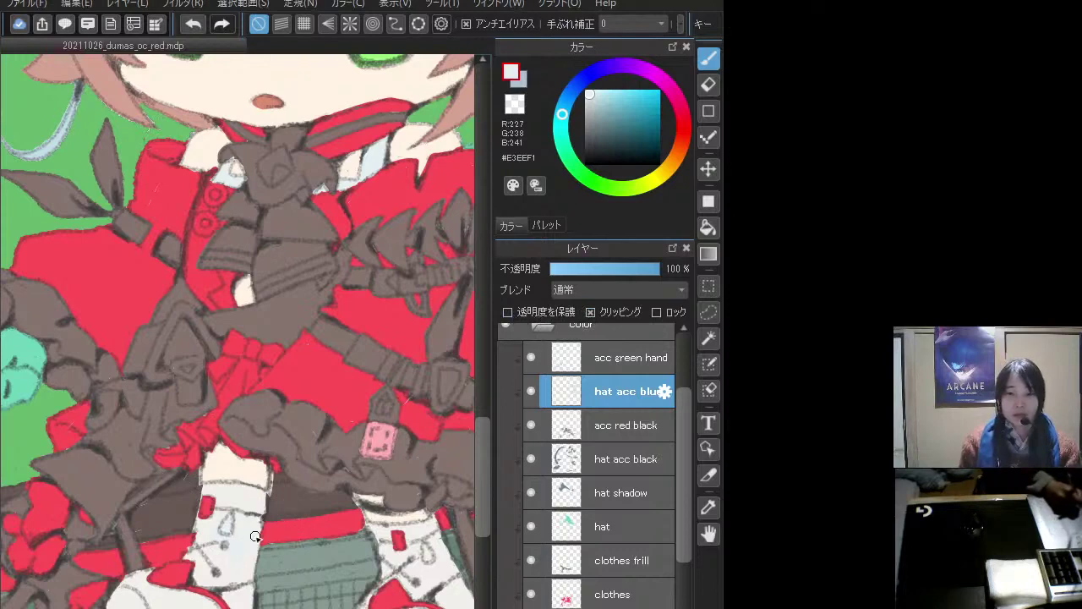
# - Check the boots with the clothes layer hidden, show it again, and add a layer named "boots" between the clothes and hair layers
pyautogui.click(531, 594)
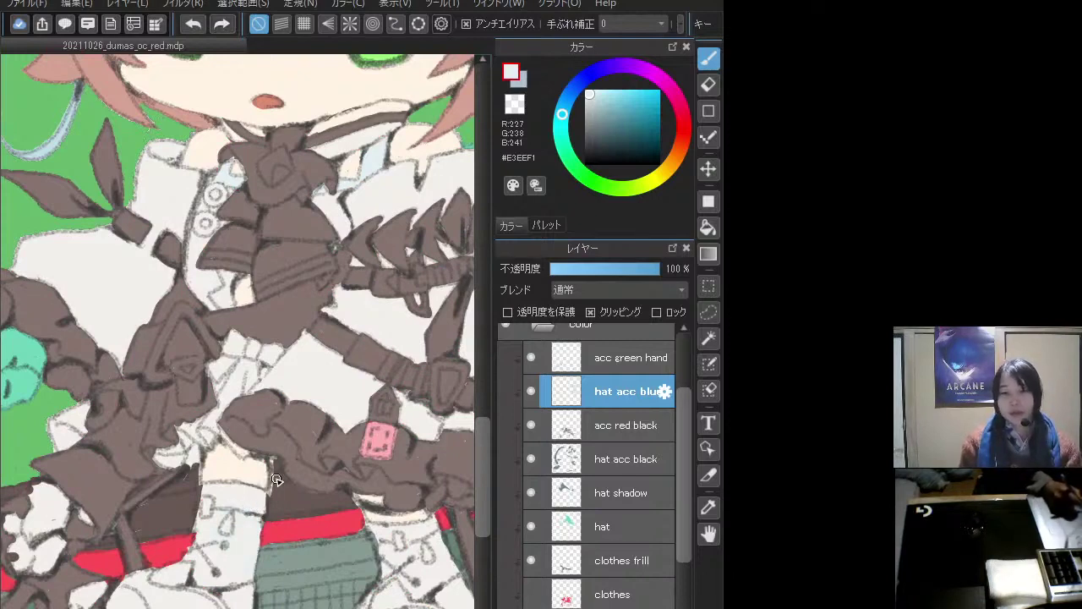
pyautogui.scroll(-3, 676, 464)
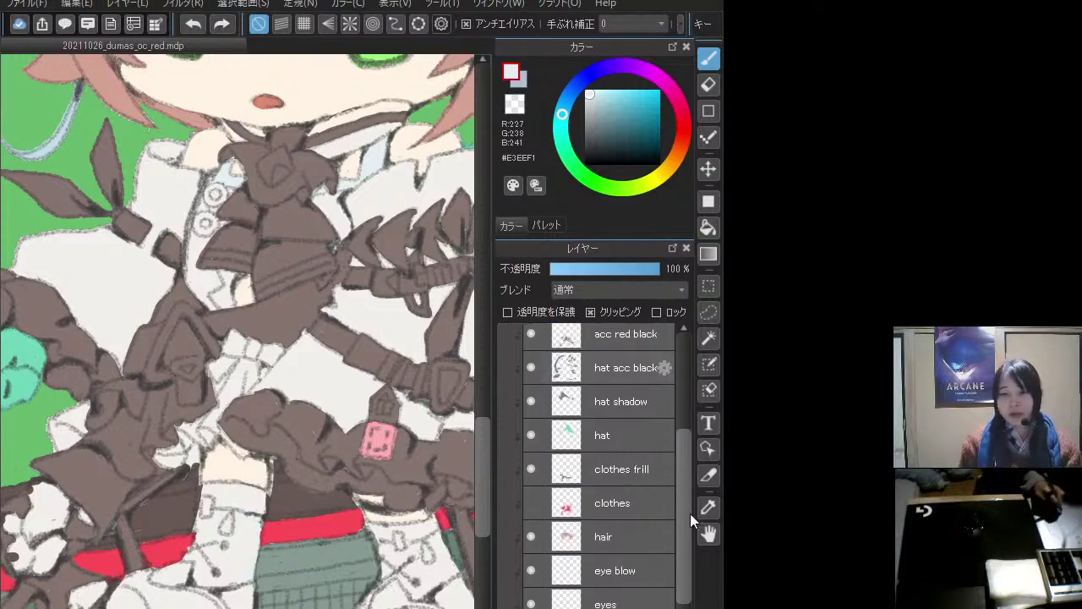
pyautogui.click(622, 521)
pyautogui.hotkey('ctrl', 'shift', 'n')
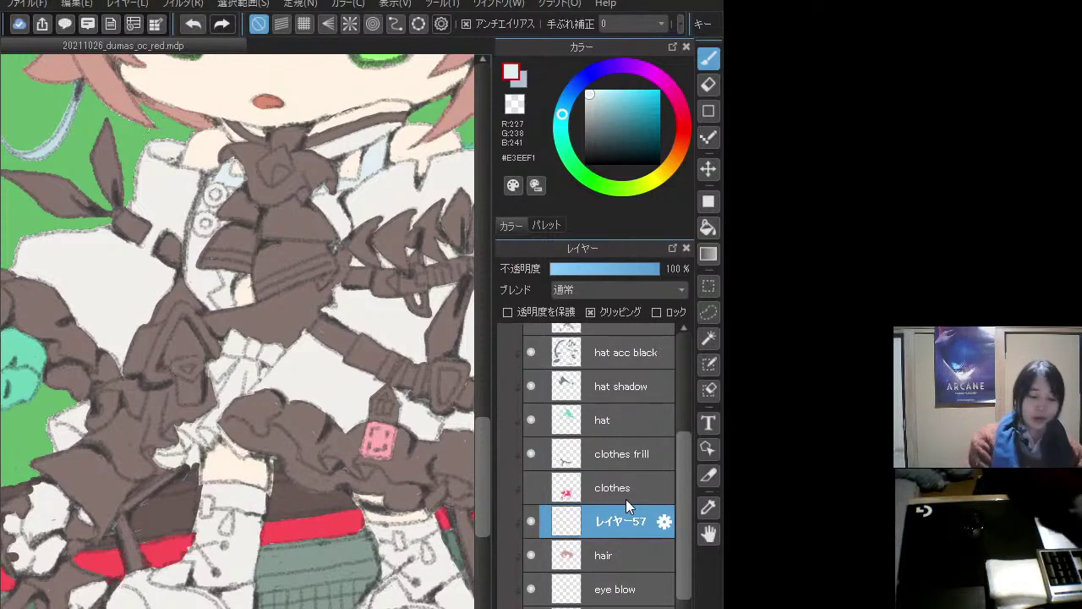
pyautogui.click(468, 473)
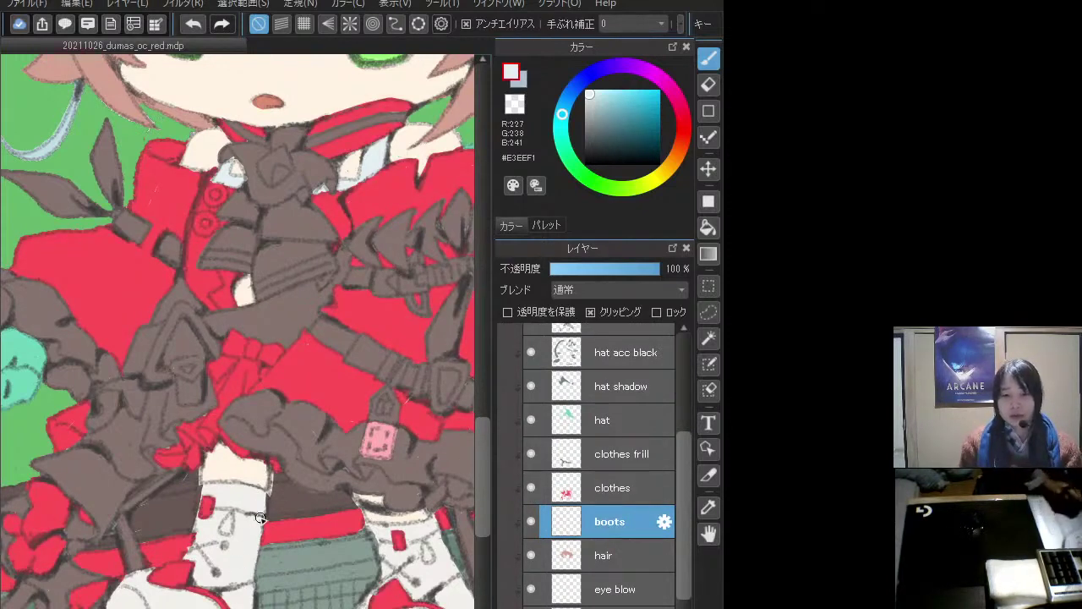
# - Paint the boot on the character's left-hand side of the picture in #E3EEF1 and clean up the colour outside its outline
pyautogui.moveTo(229, 499)
pyautogui.mouseDown()
pyautogui.moveTo(247, 514)
pyautogui.moveTo(212, 568)
pyautogui.moveTo(167, 585)
pyautogui.moveTo(218, 606)
pyautogui.moveTo(243, 568)
pyautogui.moveTo(144, 602)
pyautogui.moveTo(120, 575)
pyautogui.mouseUp()
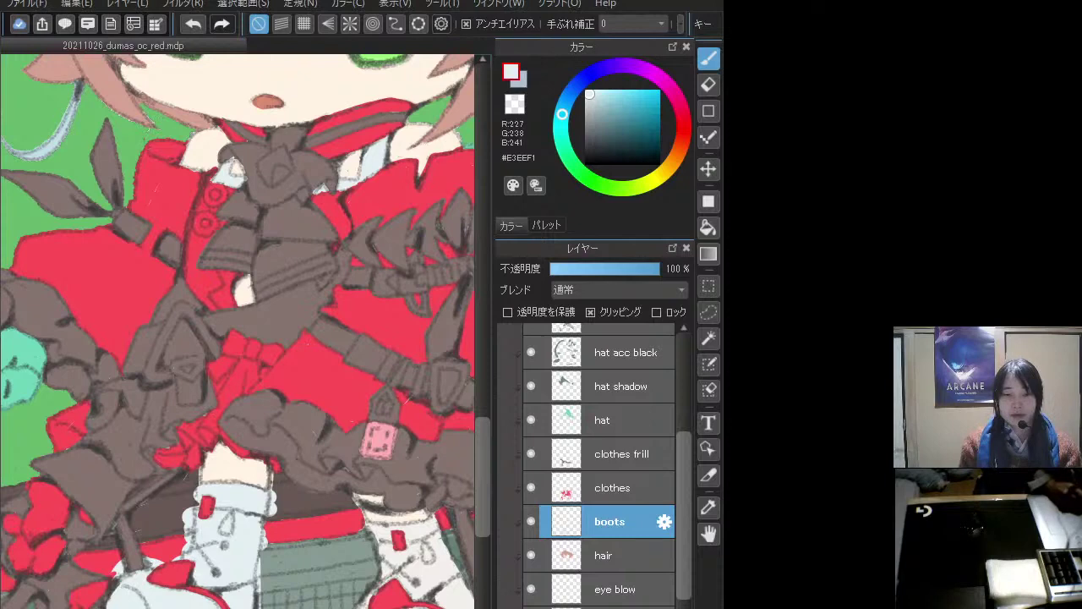
pyautogui.moveTo(94, 592)
pyautogui.mouseDown()
pyautogui.moveTo(117, 569)
pyautogui.moveTo(163, 559)
pyautogui.mouseUp()
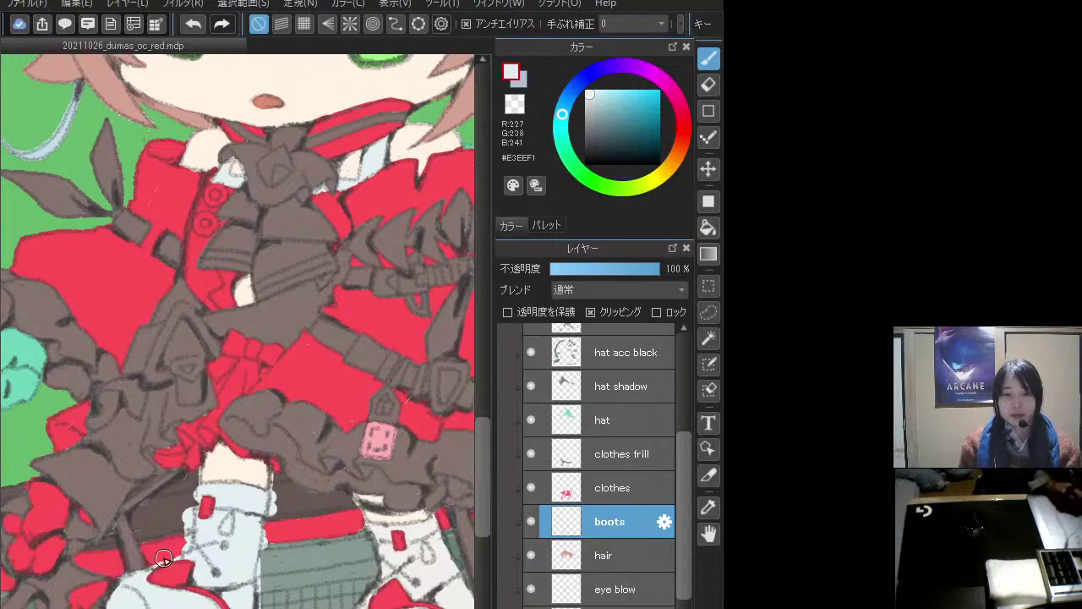
pyautogui.moveTo(285, 496)
pyautogui.mouseDown()
pyautogui.moveTo(273, 519)
pyautogui.moveTo(272, 484)
pyautogui.moveTo(261, 604)
pyautogui.moveTo(263, 579)
pyautogui.mouseUp()
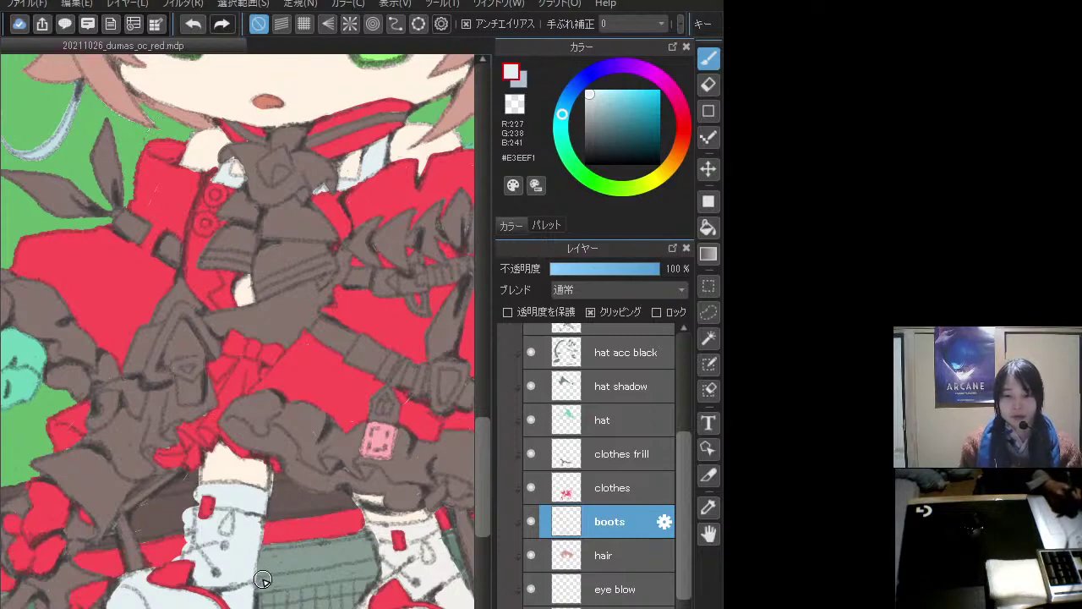
pyautogui.moveTo(191, 514)
pyautogui.mouseDown()
pyautogui.moveTo(179, 541)
pyautogui.moveTo(187, 505)
pyautogui.moveTo(174, 548)
pyautogui.moveTo(188, 513)
pyautogui.moveTo(185, 543)
pyautogui.moveTo(188, 481)
pyautogui.moveTo(186, 545)
pyautogui.mouseUp()
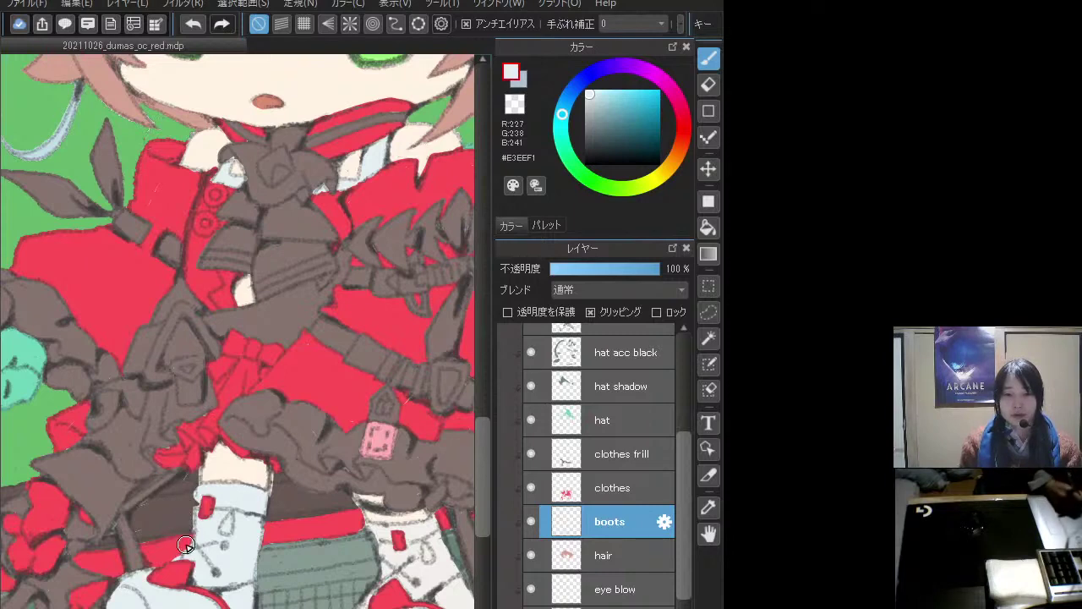
# - Paint the second boot, beneath the pink-tagged frill, in the same #E3EEF1 and check it against the clothes layer
pyautogui.hscroll(3, 203, 541)
pyautogui.scroll(-1, 203, 542)
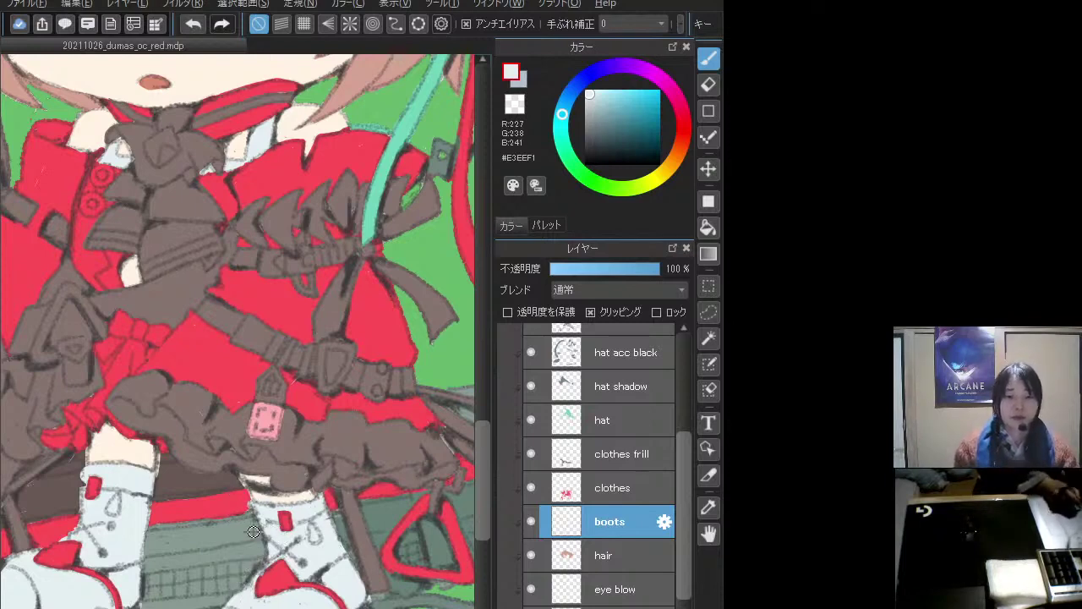
pyautogui.moveTo(215, 570); pyautogui.dragTo(328, 558)
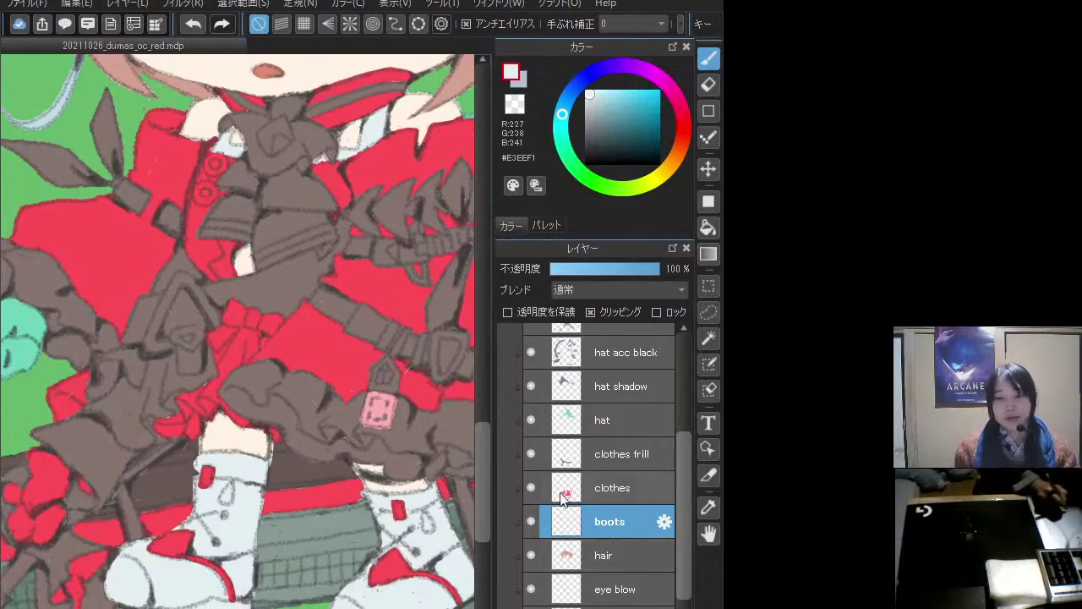
pyautogui.click(534, 488)
pyautogui.click(535, 488)
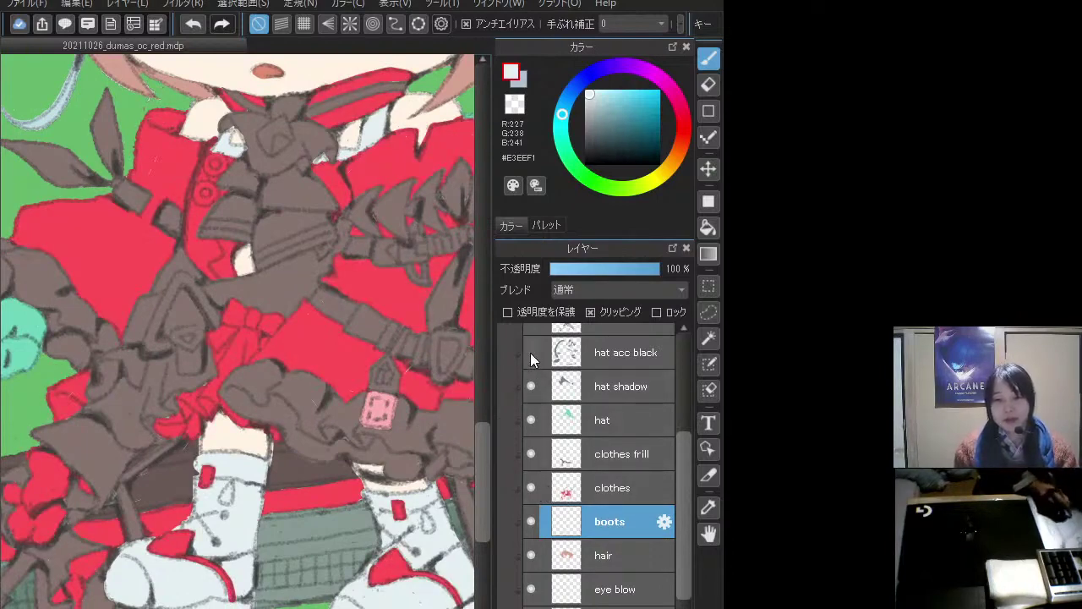
# - On the hat acc black layer, sample the box's grey-green #708680 and the strap brown #867470 to touch up around the boots
pyautogui.click(579, 351)
pyautogui.keyDown('alt'); pyautogui.click(356, 585); pyautogui.keyUp('alt')
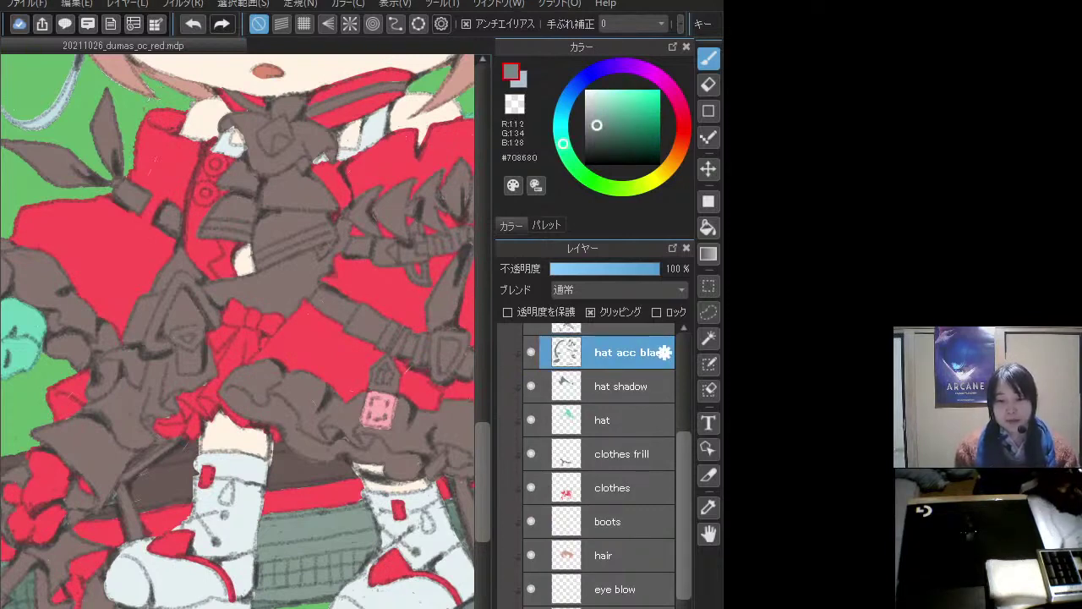
pyautogui.keyDown('alt'); pyautogui.click(105, 601); pyautogui.keyUp('alt')
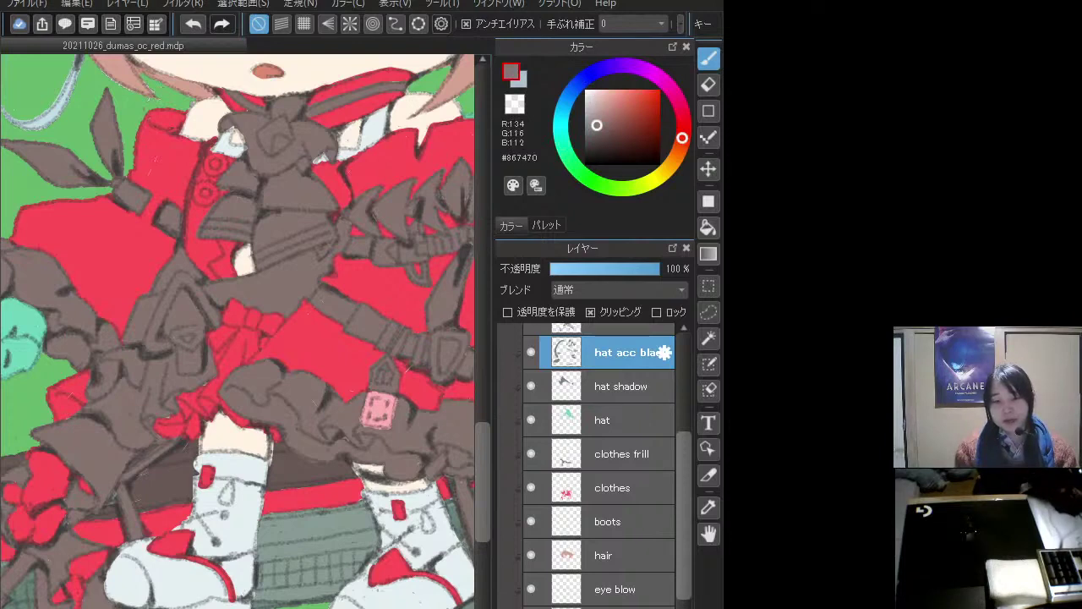
pyautogui.moveTo(179, 605)
pyautogui.mouseDown()
pyautogui.moveTo(246, 607)
pyautogui.moveTo(208, 604)
pyautogui.moveTo(255, 591)
pyautogui.moveTo(247, 608)
pyautogui.moveTo(271, 594)
pyautogui.moveTo(257, 600)
pyautogui.moveTo(270, 578)
pyautogui.moveTo(277, 588)
pyautogui.moveTo(226, 507)
pyautogui.moveTo(204, 562)
pyautogui.mouseUp()
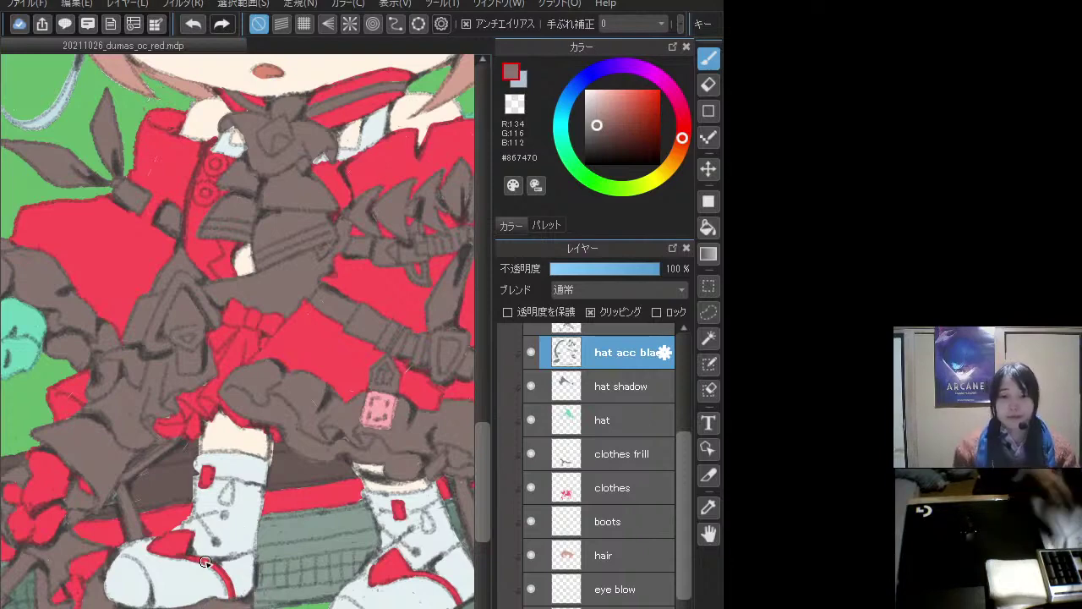
# - Hide the green background layer and check the whole illustration against the white background
pyautogui.hotkey('ctrl', '-')
pyautogui.hotkey('ctrl', '-')
pyautogui.hotkey('ctrl', '-')
pyautogui.hotkey('ctrl', '-')
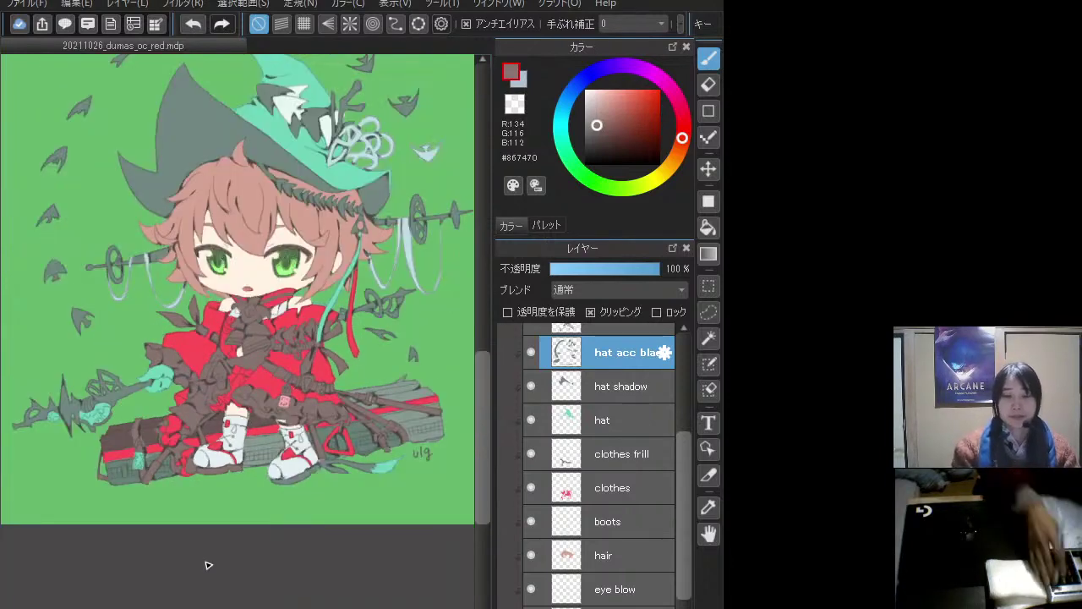
pyautogui.moveTo(404, 398); pyautogui.dragTo(429, 571)
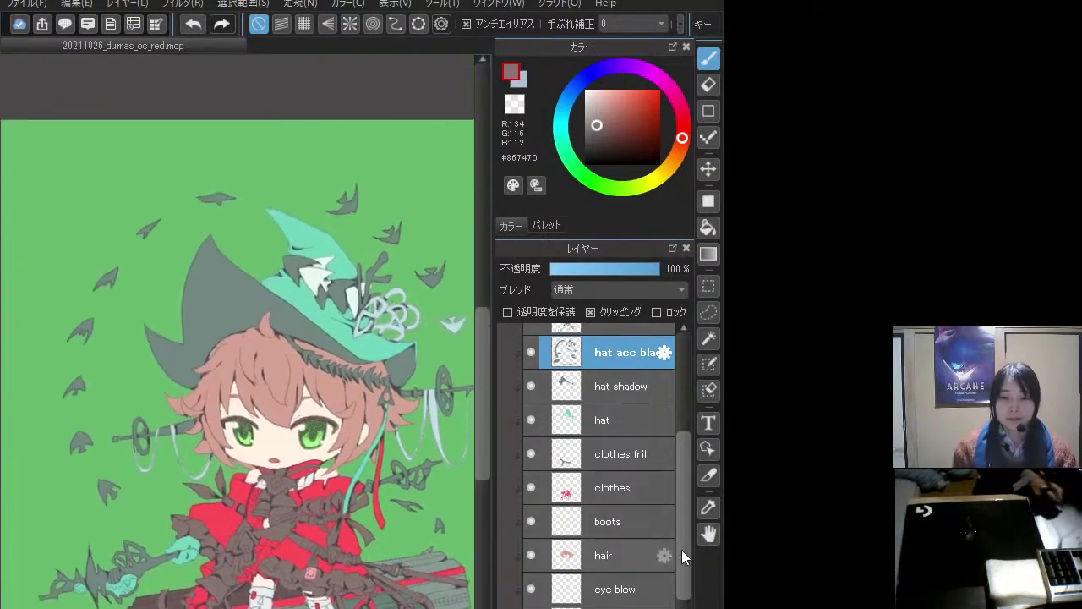
pyautogui.scroll(-5, 681, 550)
pyautogui.click(523, 604)
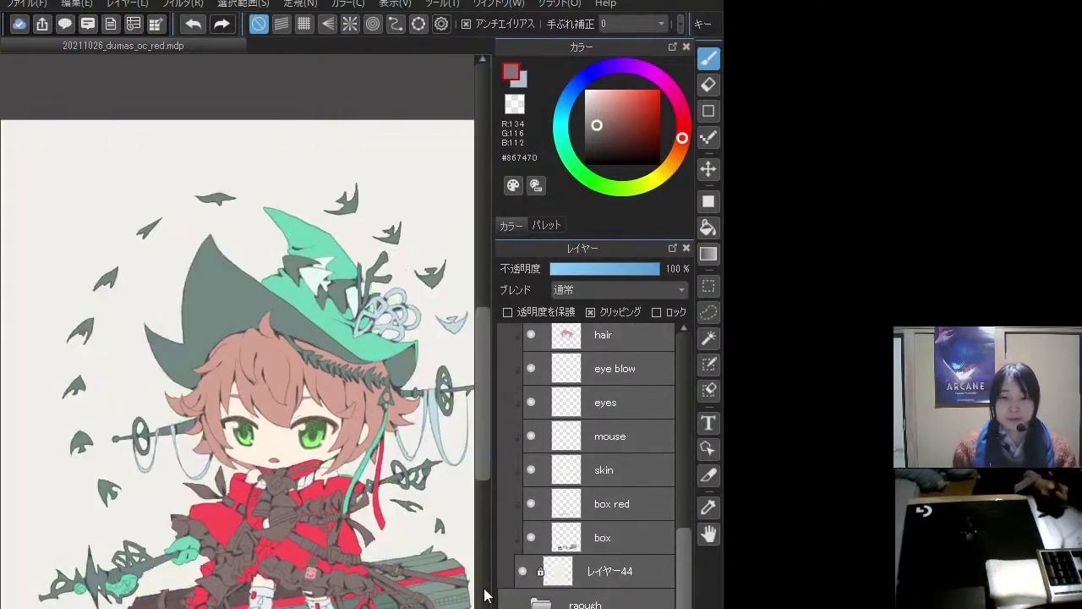
pyautogui.moveTo(321, 525); pyautogui.dragTo(279, 520)
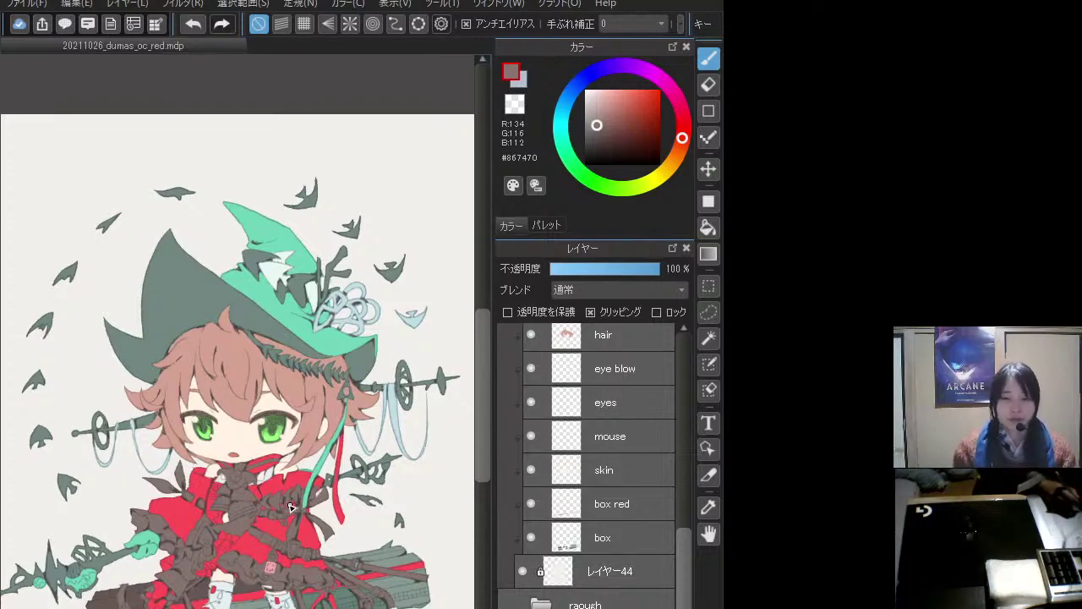
# - Examine the hat and face colouring up close and review the colour layers, toggling the レイヤー44 base layer for comparison
pyautogui.hotkey('ctrl', '+')
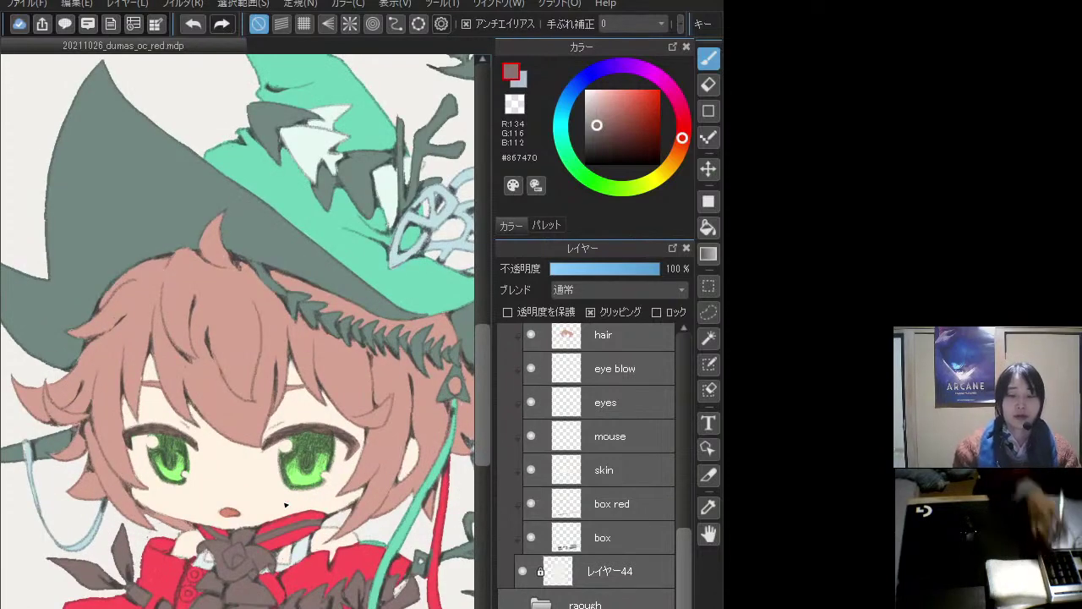
pyautogui.scroll(2, 287, 507)
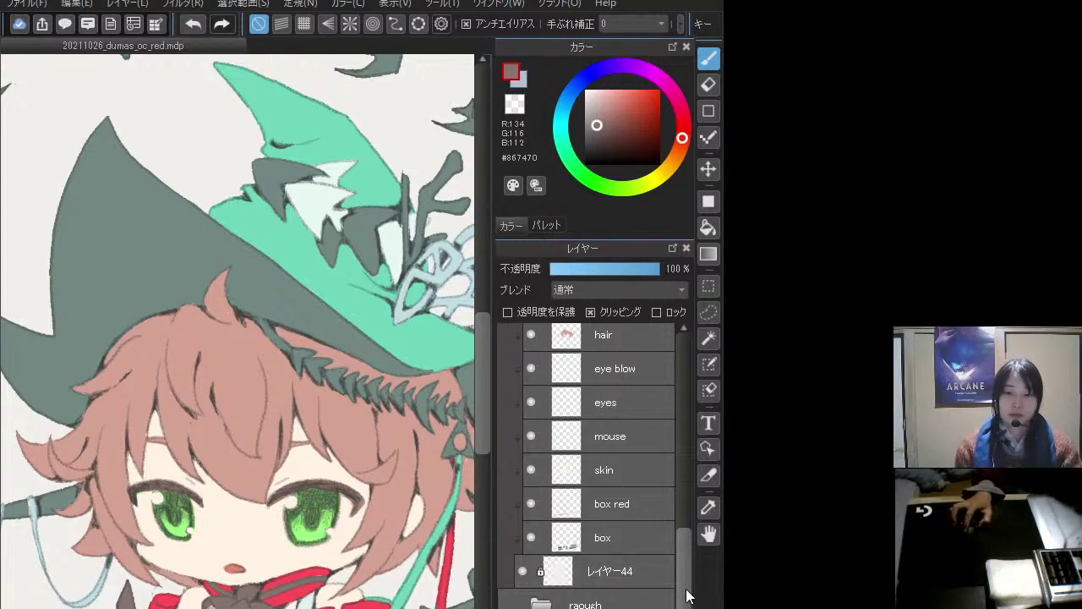
pyautogui.click(523, 571)
pyautogui.click(522, 571)
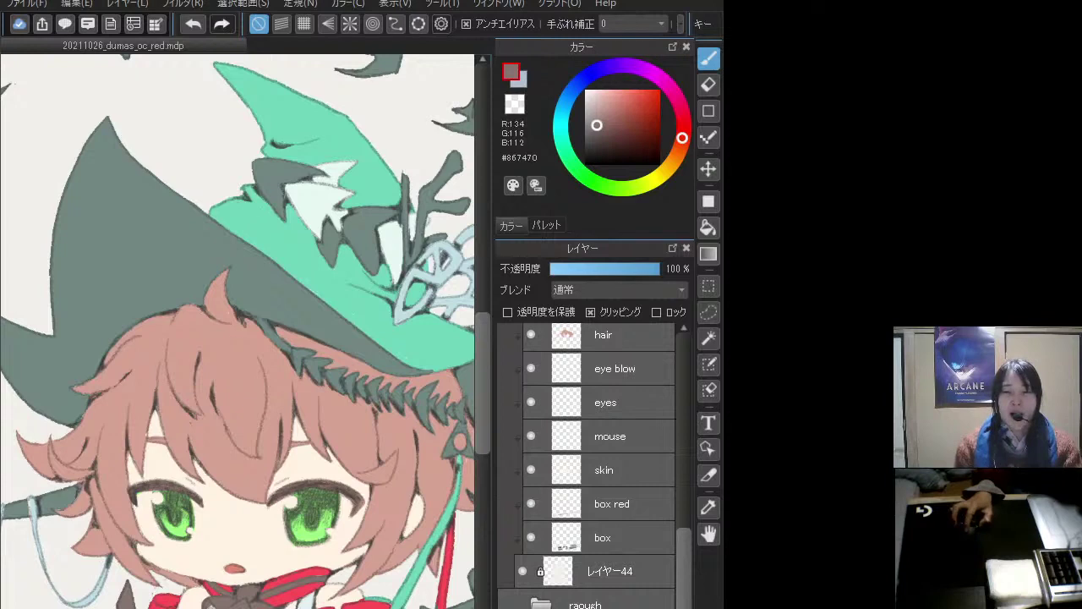
pyautogui.scroll(3, 592, 465)
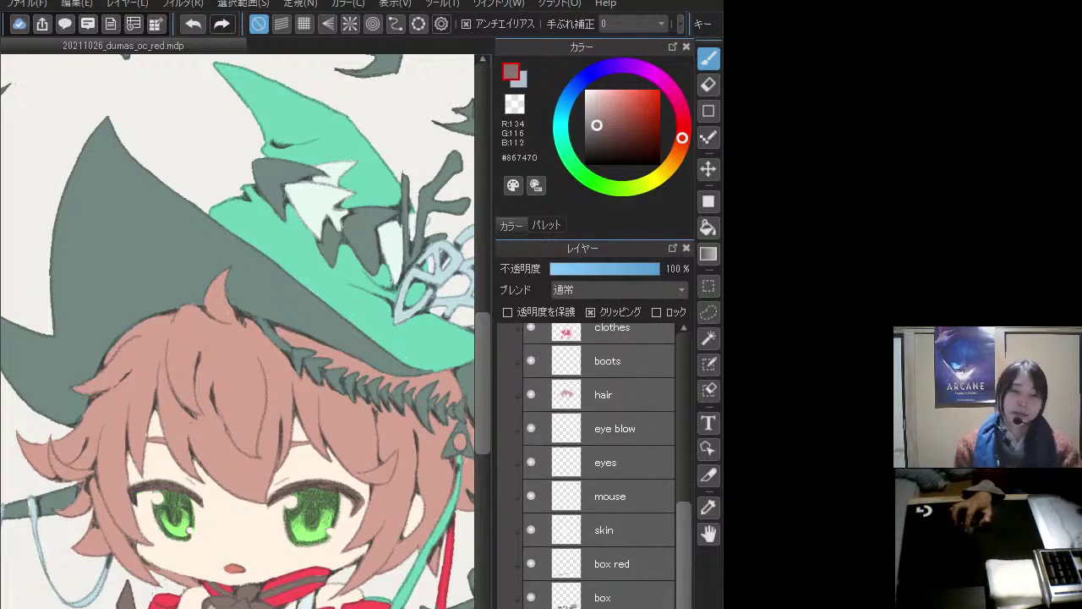
pyautogui.scroll(1, 599, 465)
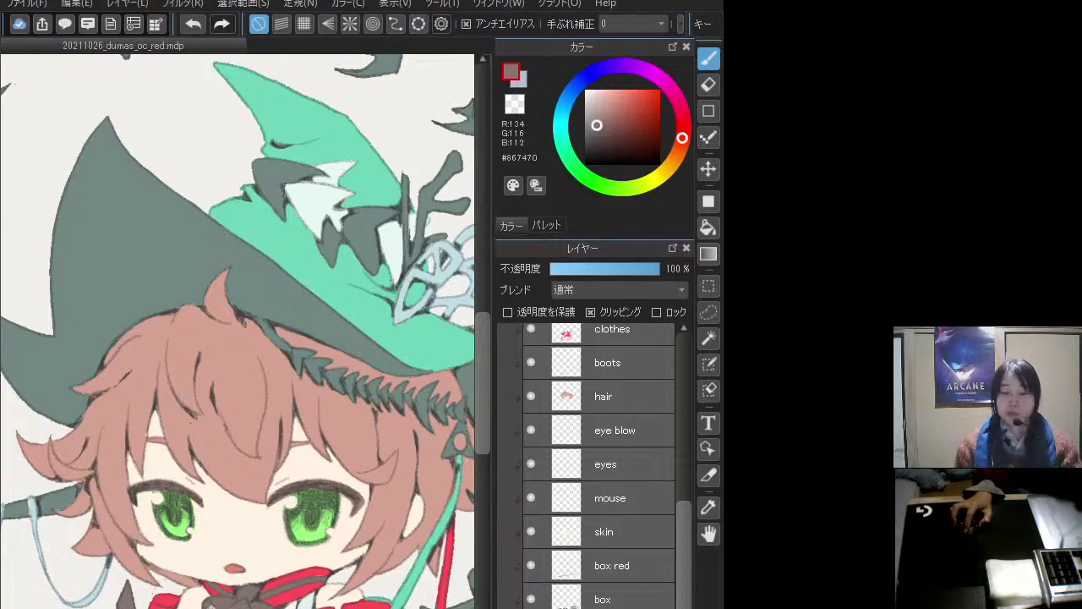
pyautogui.scroll(15, 674, 510)
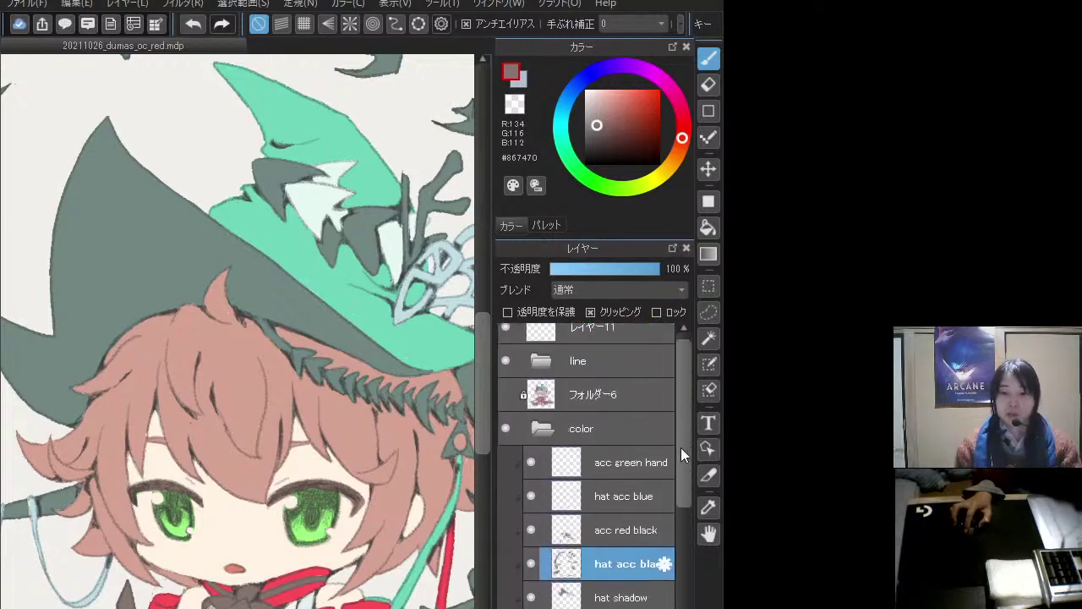
pyautogui.scroll(1, 681, 448)
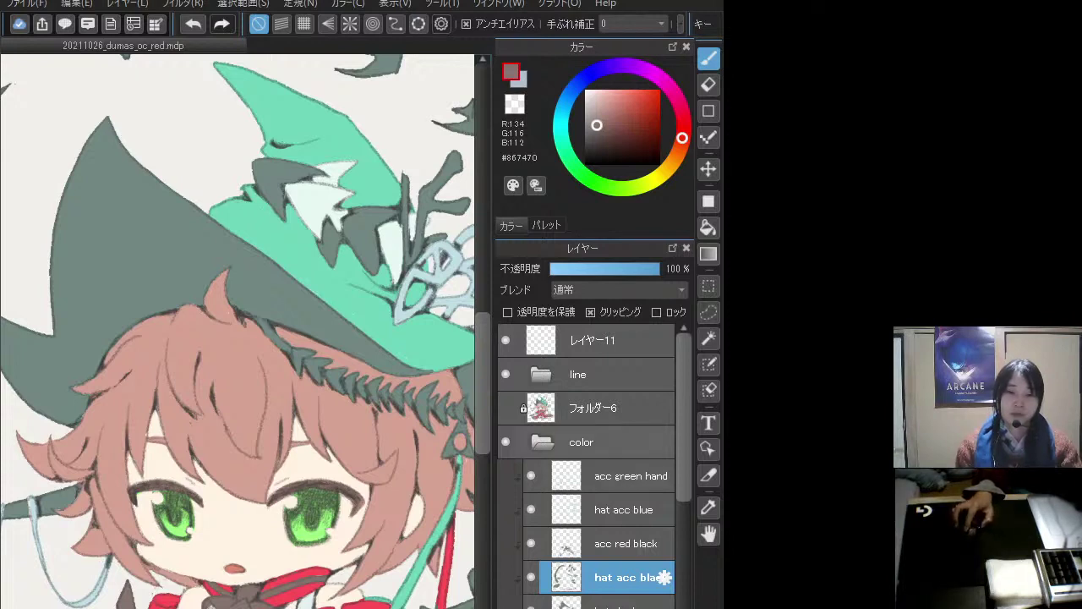
# - Collapse the color folder and bring the whole character into view
pyautogui.click(579, 441)
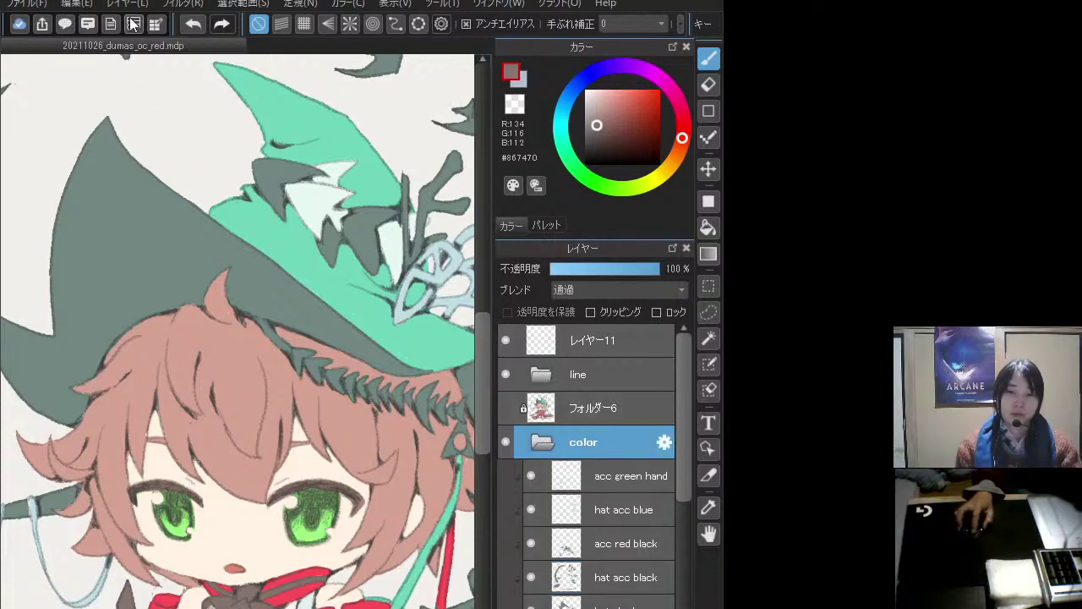
pyautogui.click(540, 442)
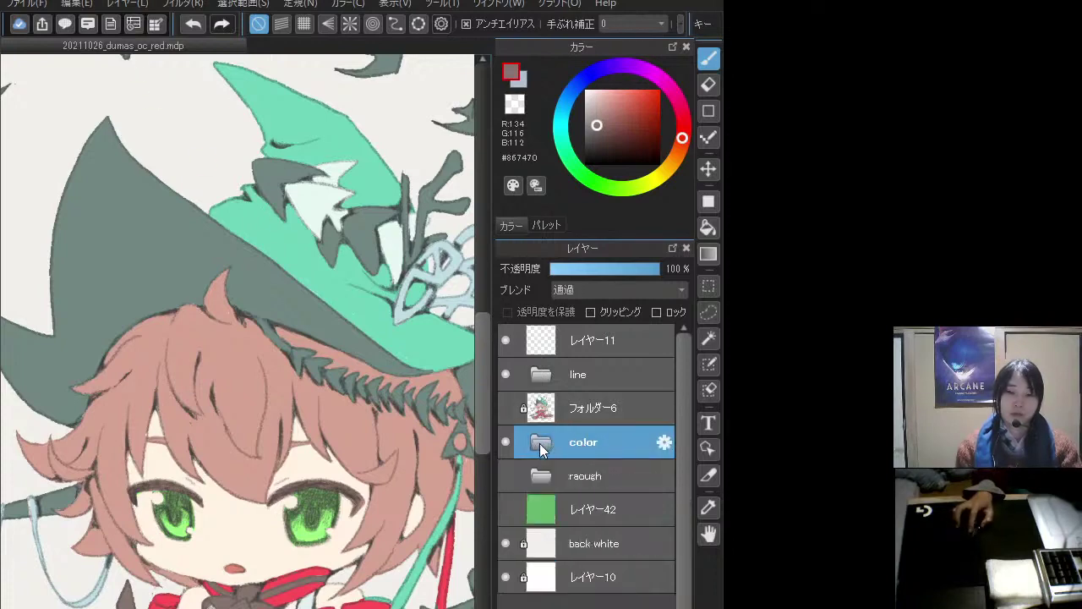
pyautogui.scroll(-2, 287, 563)
pyautogui.moveTo(288, 562); pyautogui.dragTo(289, 439)
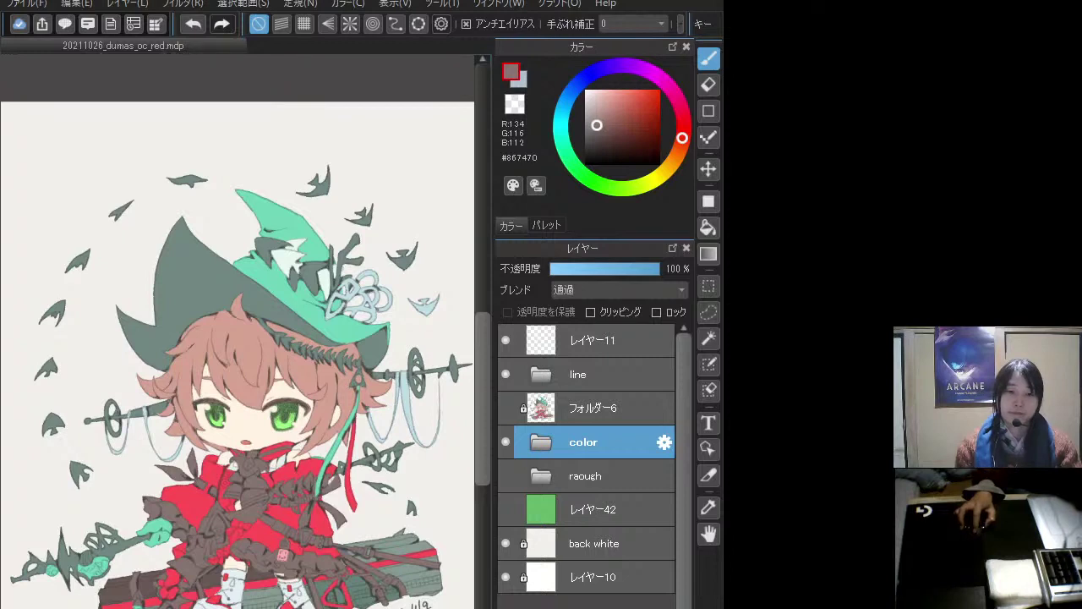
# - Move the color folder directly below the line folder and select both folders together
pyautogui.click(576, 378)
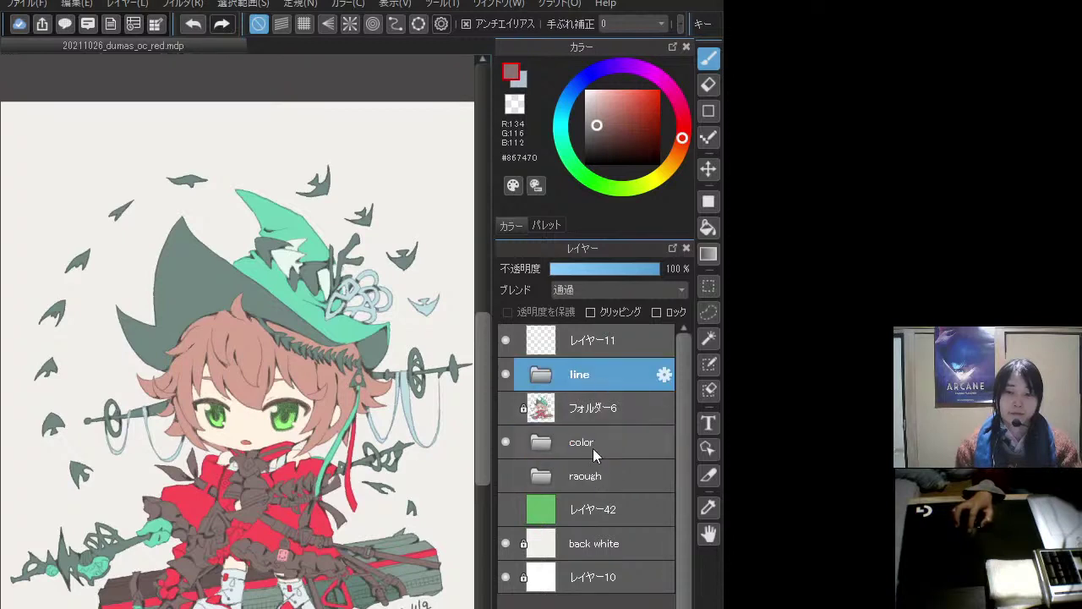
pyautogui.moveTo(594, 449); pyautogui.dragTo(607, 386)
pyautogui.keyDown('ctrl'); pyautogui.click(607, 383); pyautogui.keyUp('ctrl')
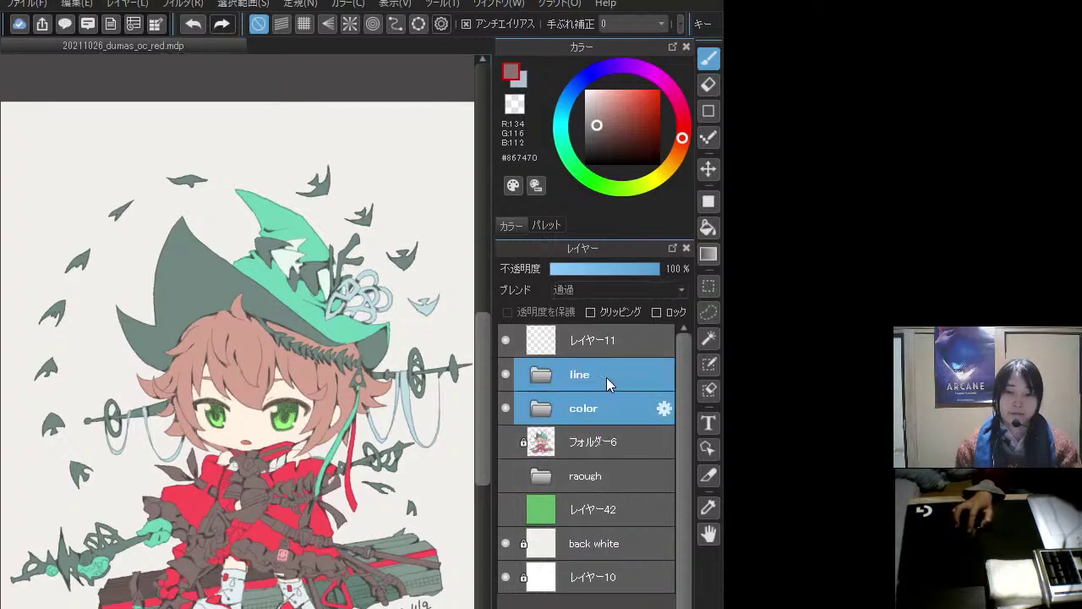
# - Duplicate the line and color folders together and hide the original pair beneath the copies
pyautogui.hotkey('ctrl', 'shift', 'd')
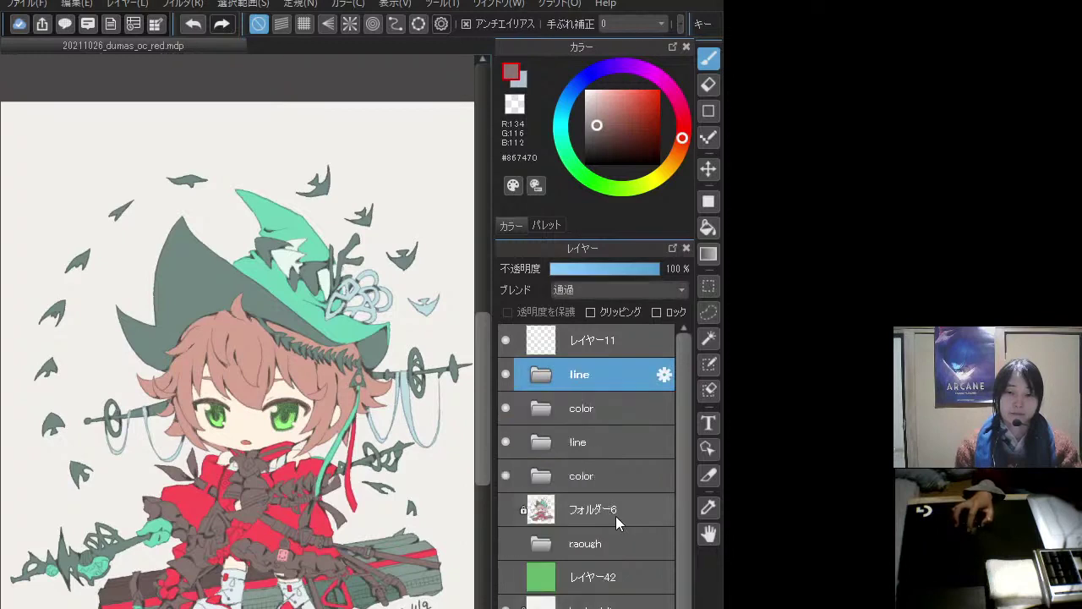
pyautogui.keyDown('ctrl'); pyautogui.click(599, 419); pyautogui.keyUp('ctrl')
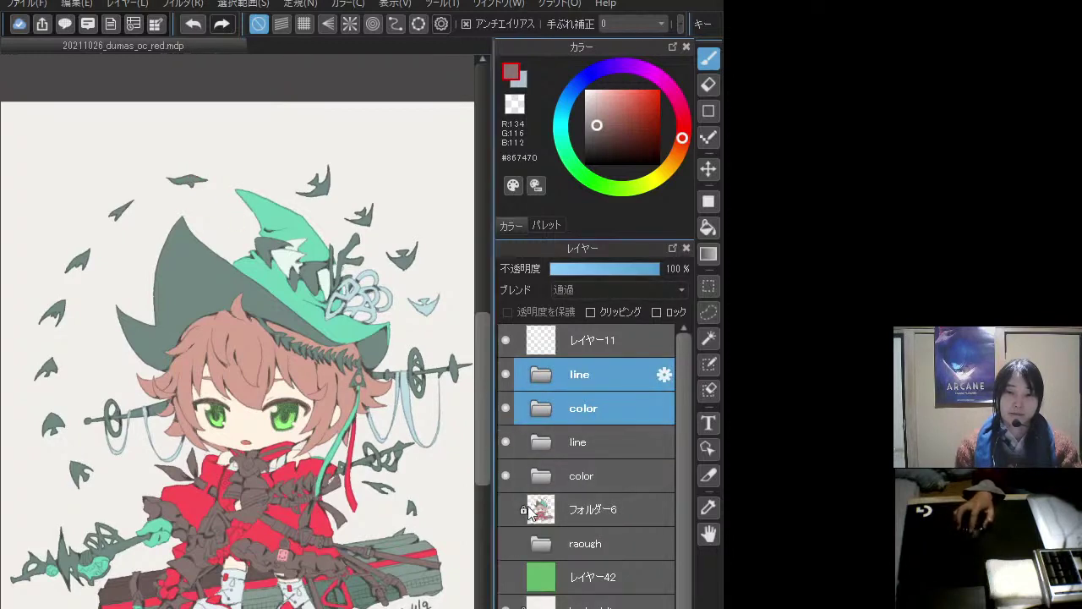
pyautogui.click(505, 441)
pyautogui.click(506, 476)
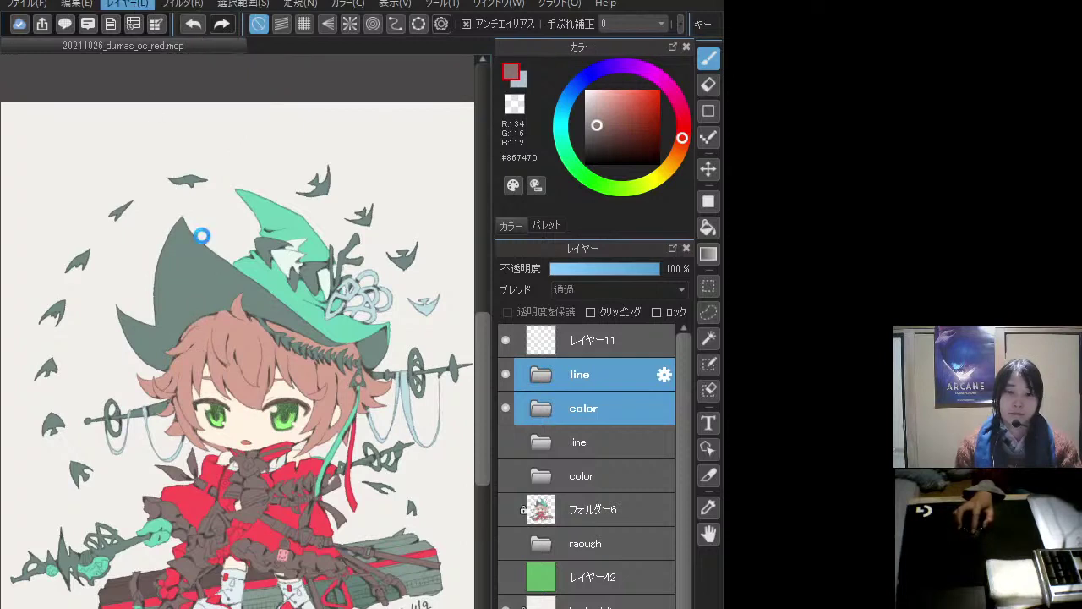
# - Flatten the duplicated line and color folders into single layers and merge the line layer down onto the color layer
pyautogui.hotkey('ctrl', 'e')
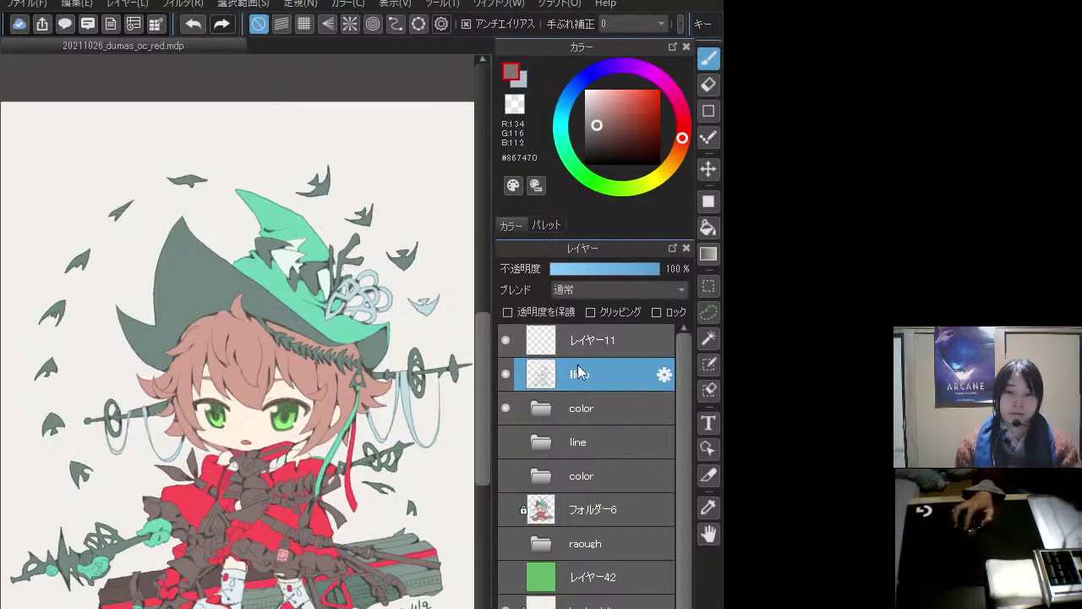
pyautogui.click(558, 409)
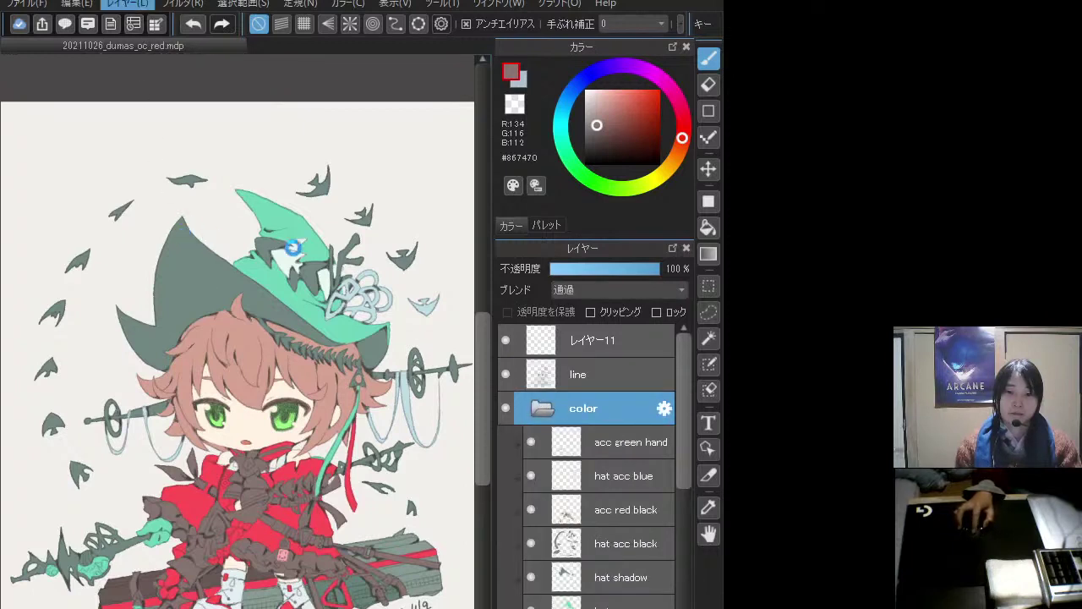
pyautogui.hotkey('ctrl', 'e')
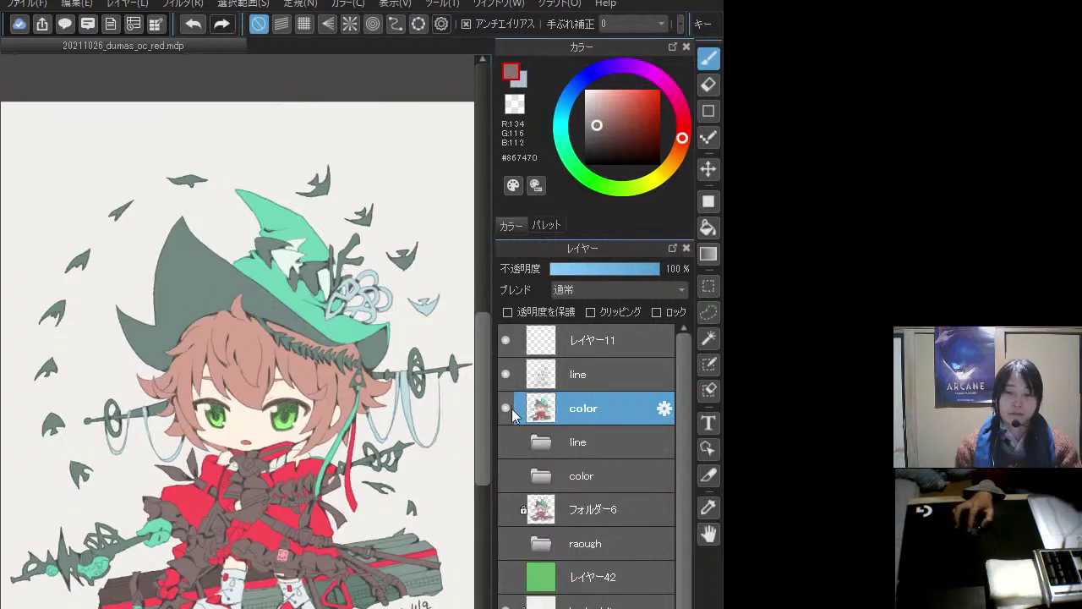
pyautogui.click(573, 379)
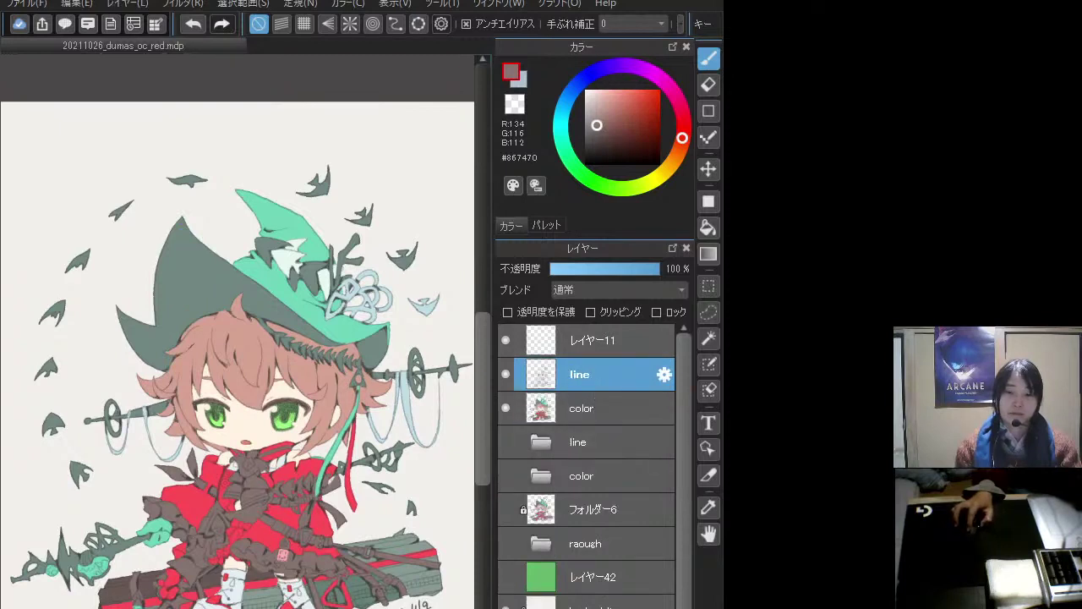
pyautogui.hotkey('ctrl', 'e')
# - Check the merged color layer by toggling its visibility and that of the back white layer
pyautogui.click(506, 374)
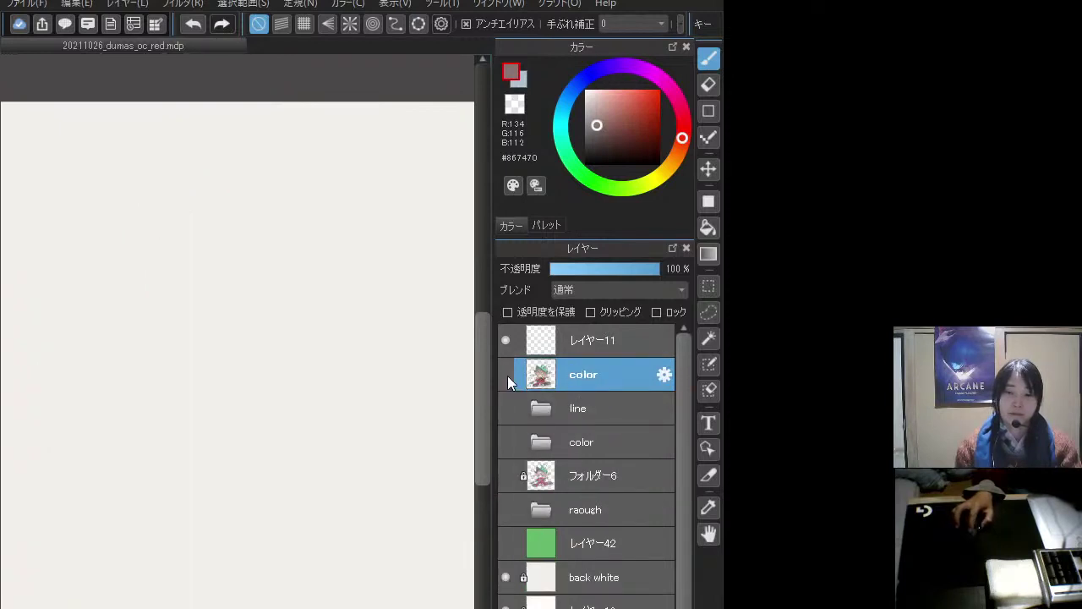
pyautogui.click(508, 376)
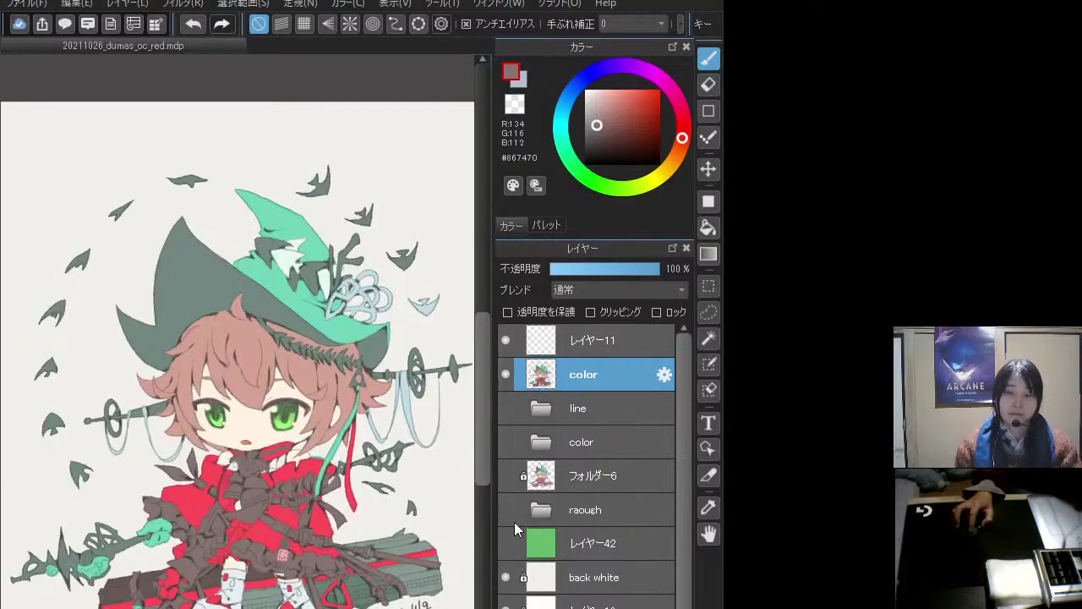
pyautogui.click(505, 577)
pyautogui.click(506, 576)
pyautogui.click(506, 374)
pyautogui.click(505, 374)
# - Group the hidden original line and color folders in a new folder and name it origi
pyautogui.click(566, 341)
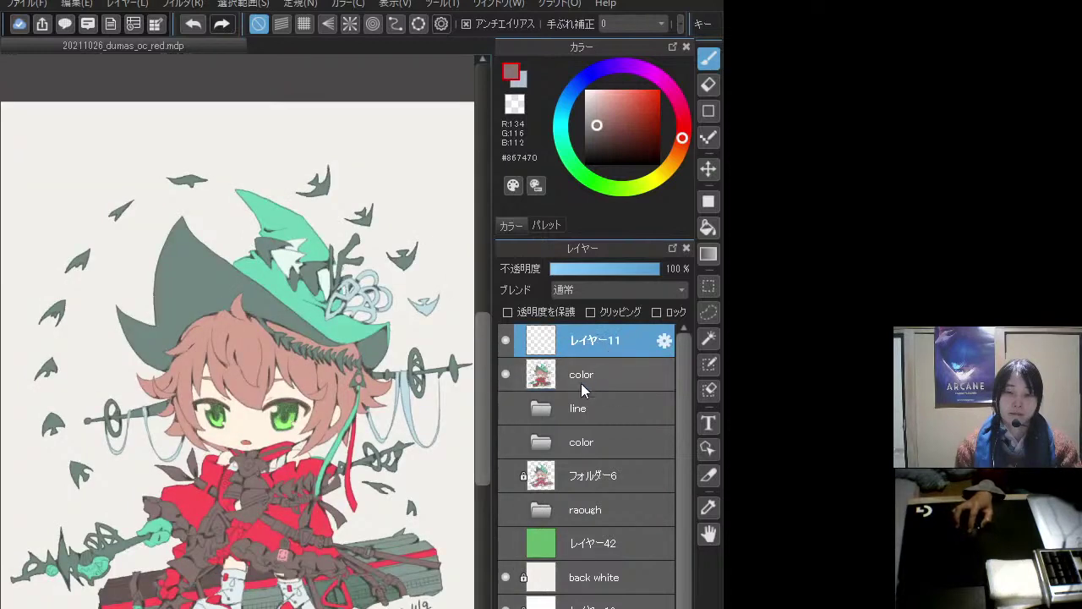
pyautogui.click(572, 413)
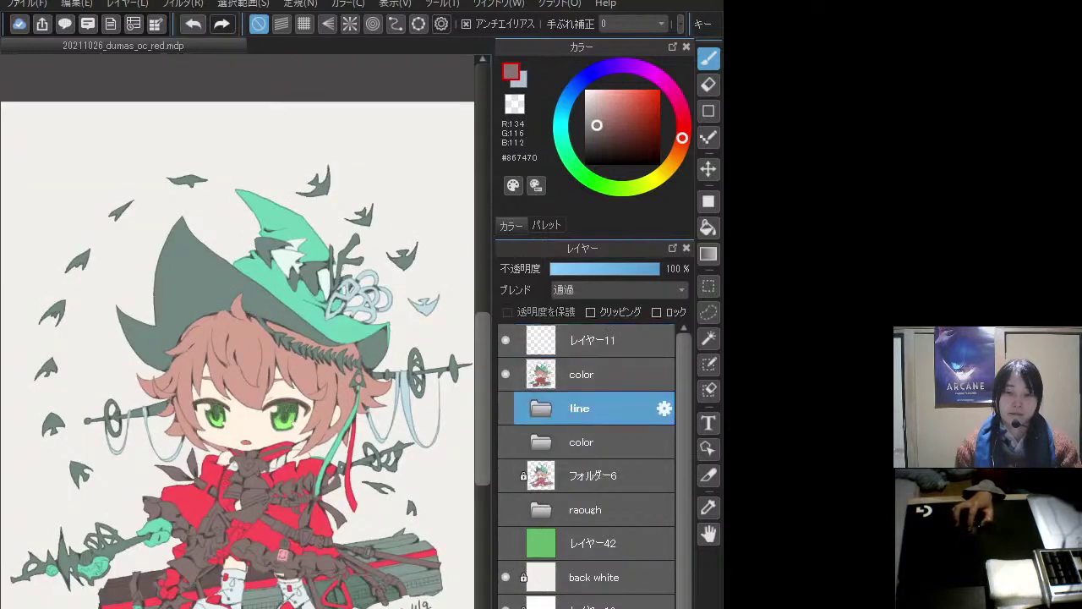
pyautogui.hotkey('ctrl', 'g')
pyautogui.keyDown('shift'); pyautogui.click(604, 466); pyautogui.keyUp('shift')
pyautogui.moveTo(604, 466); pyautogui.dragTo(578, 411)
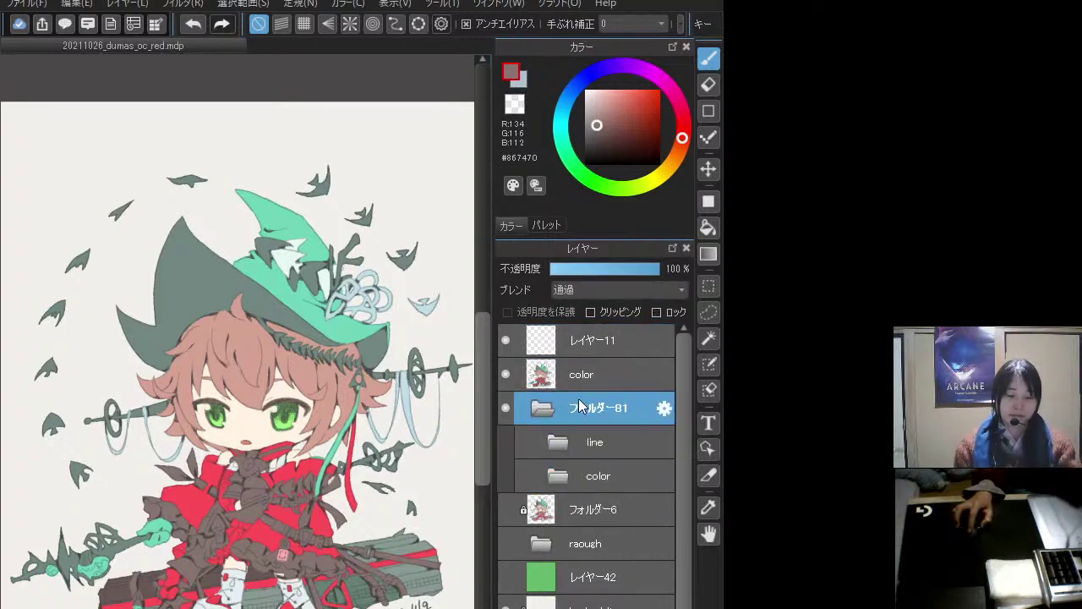
pyautogui.doubleClick(596, 401)
pyautogui.write('origi')
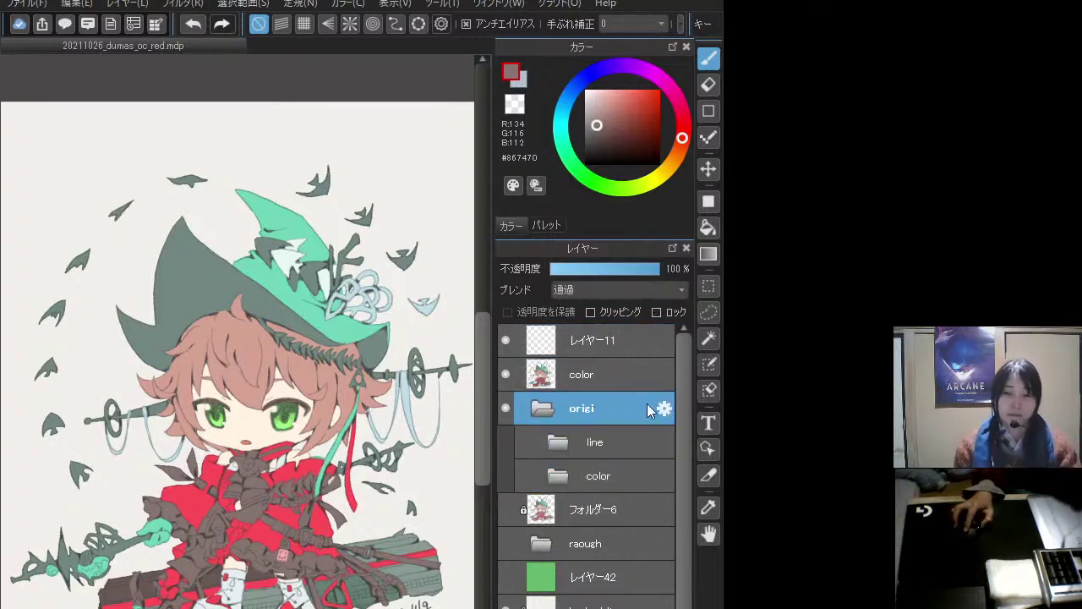
pyautogui.press('Return')
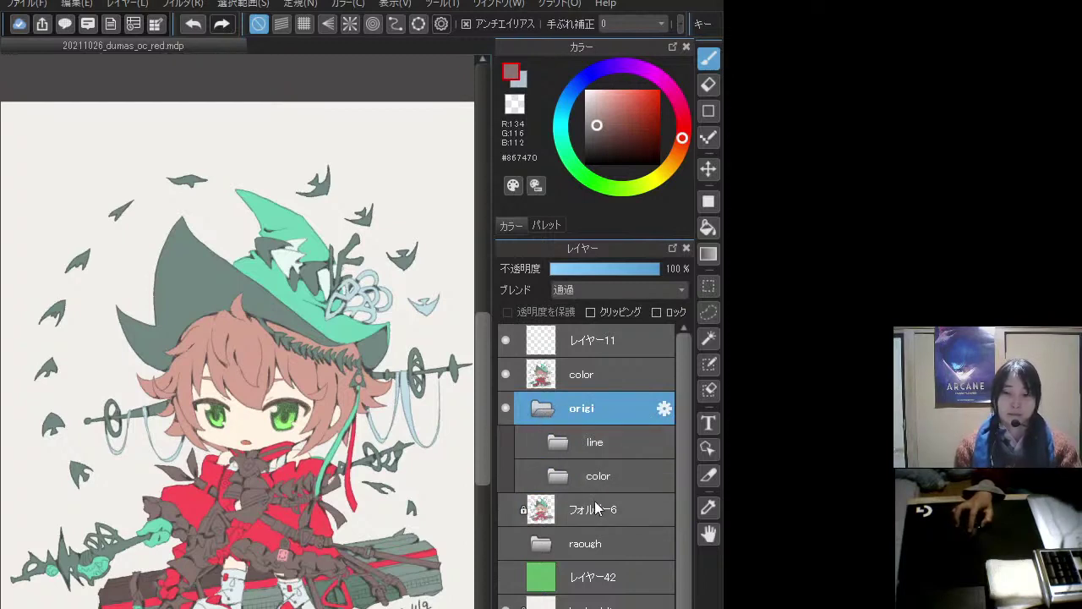
# - Move the locked フォルダー6 layer into the origi folder and collapse that folder
pyautogui.moveTo(600, 509); pyautogui.dragTo(605, 439)
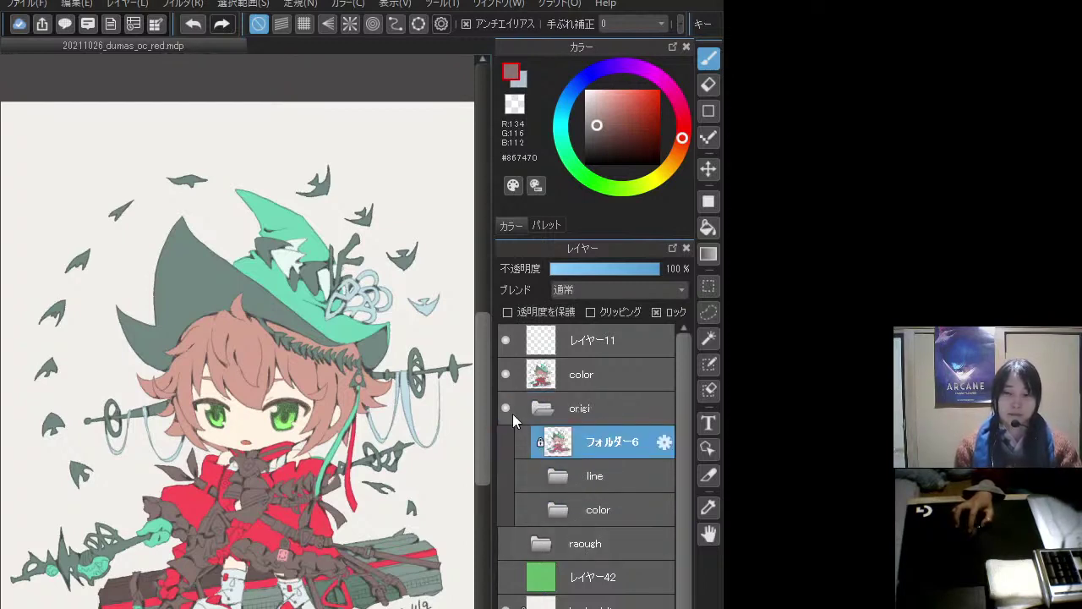
pyautogui.click(546, 412)
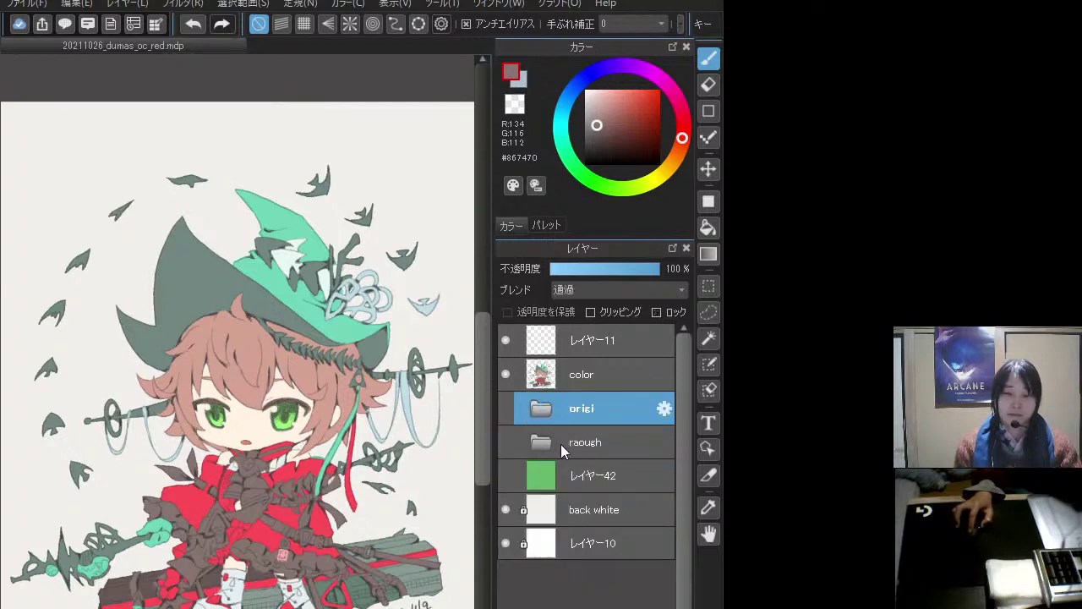
pyautogui.click(507, 476)
pyautogui.click(508, 477)
# - Rename the merged color layer as "color and line" and lock it
pyautogui.click(576, 383)
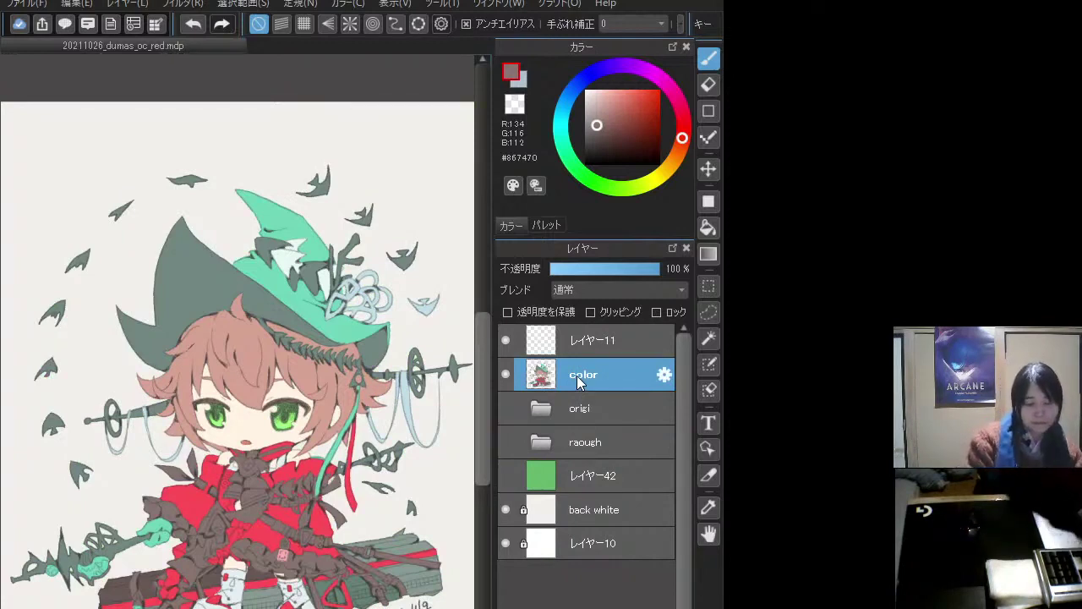
pyautogui.hotkey('ctrl', 'z')
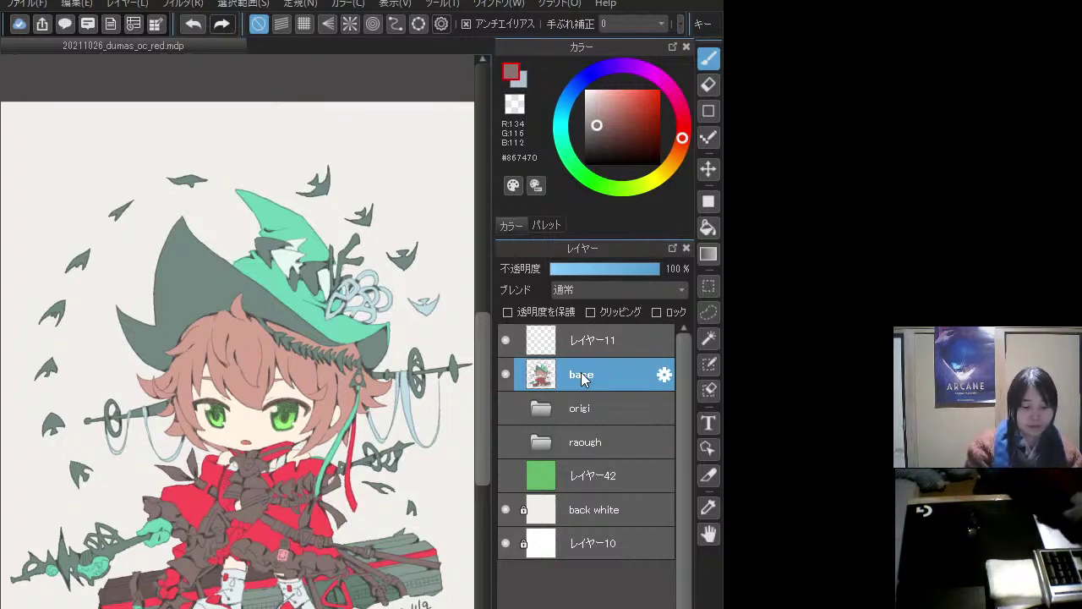
pyautogui.press('Return')
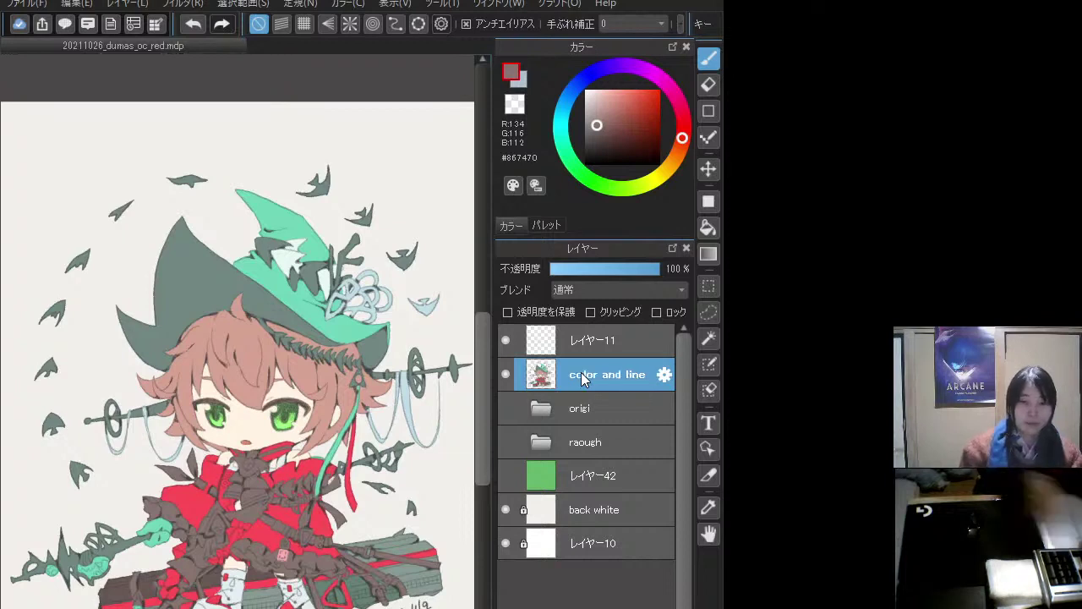
pyautogui.click(664, 313)
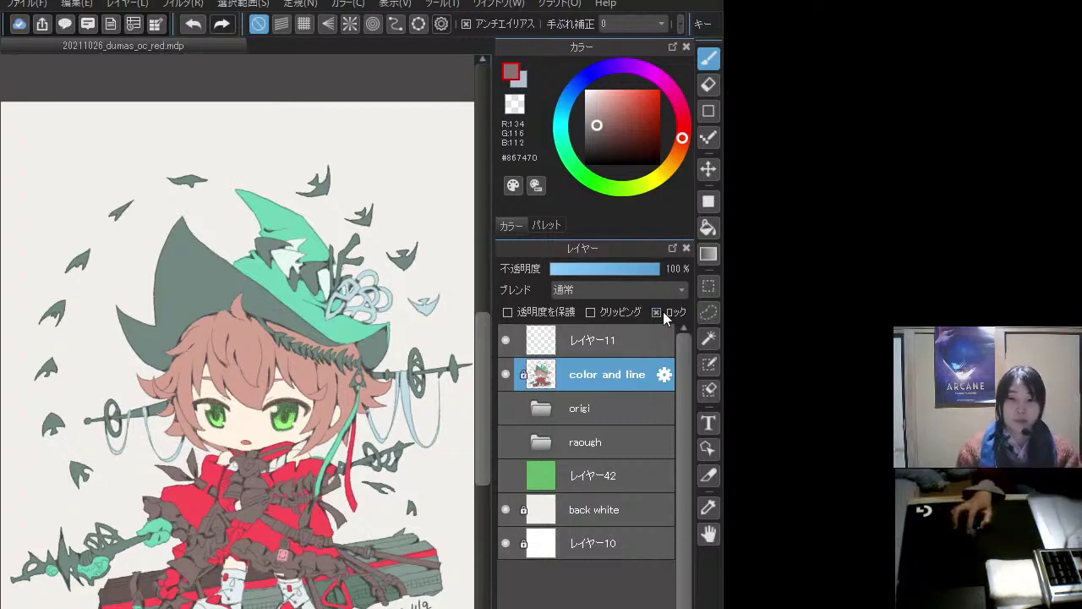
pyautogui.click(611, 412)
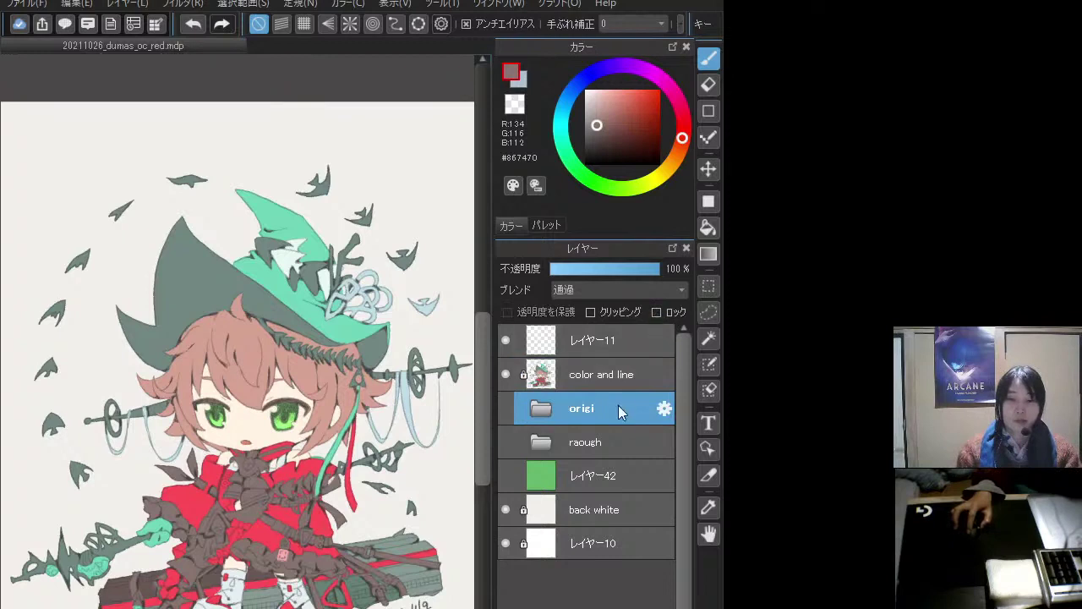
# - Load the character's silhouette from the "color and line" layer as a selection
pyautogui.click(596, 381)
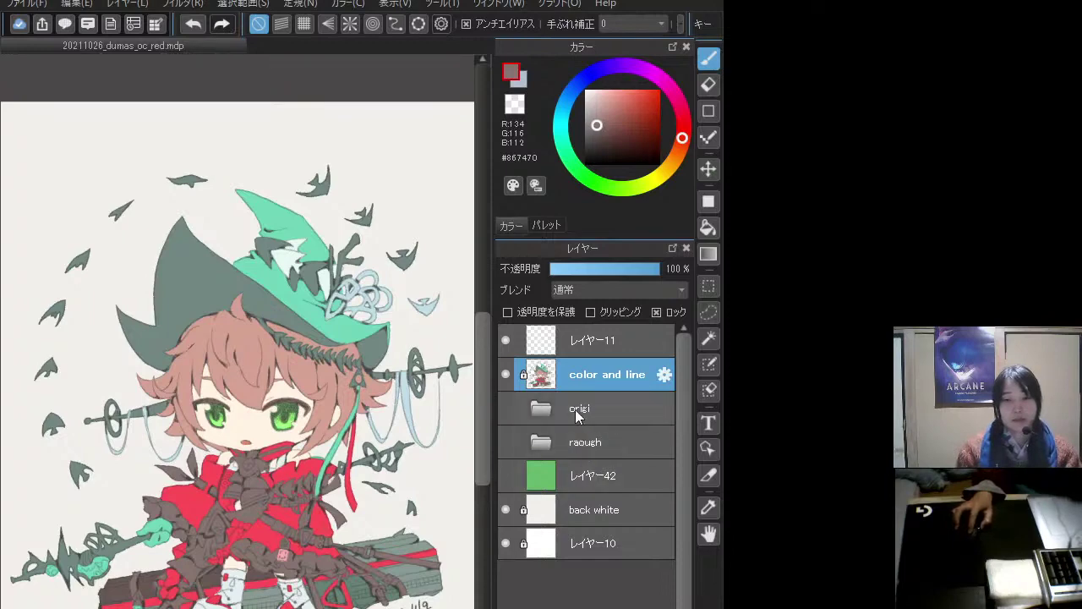
pyautogui.keyDown('ctrl'); pyautogui.click(541, 374); pyautogui.keyUp('ctrl')
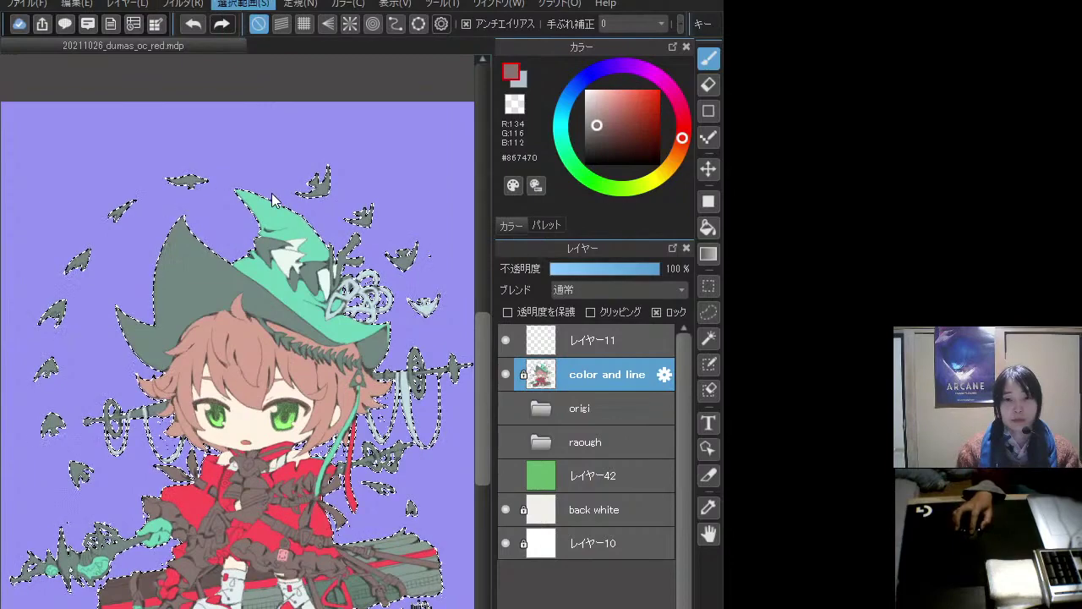
pyautogui.hotkey('ctrl', 'd')
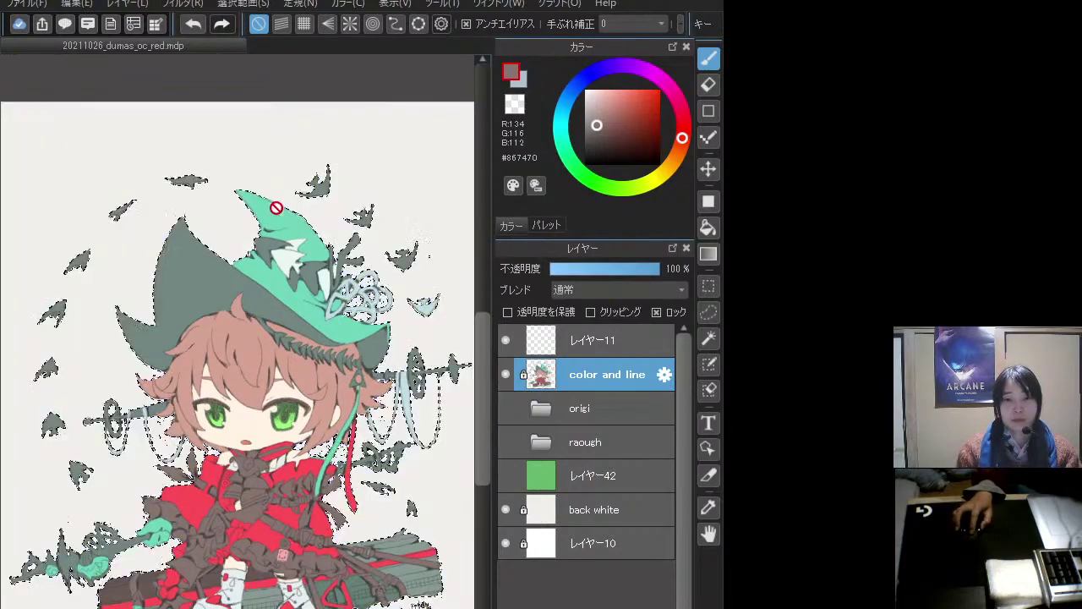
# - Create a new folder at the top of the layer stack and add a mask layer directly above レイヤー11
pyautogui.click(623, 341)
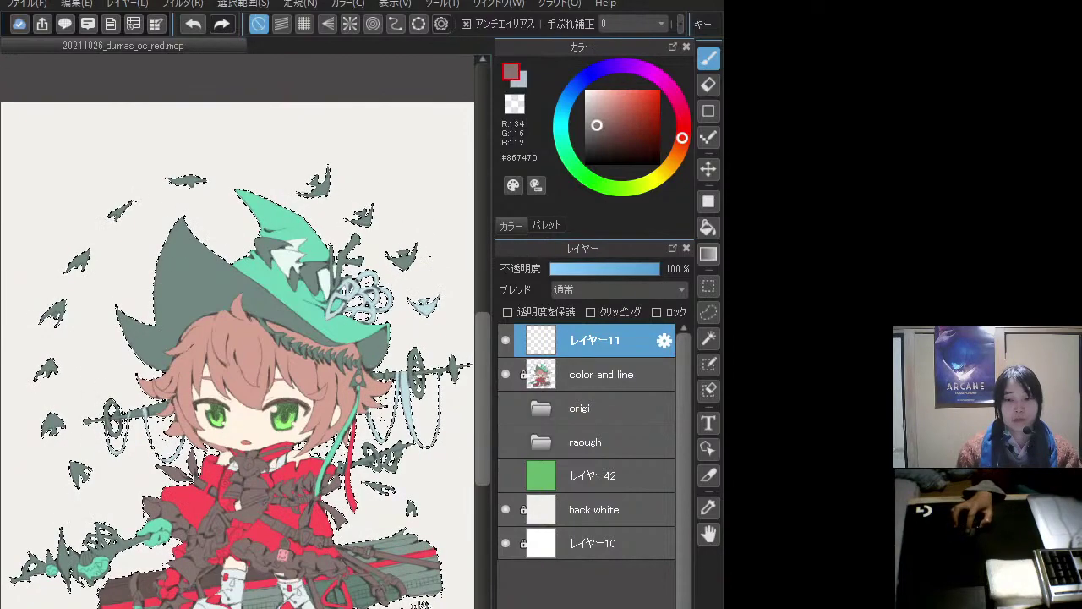
pyautogui.hotkey('ctrl', 'shift', 'n')
pyautogui.click(582, 377)
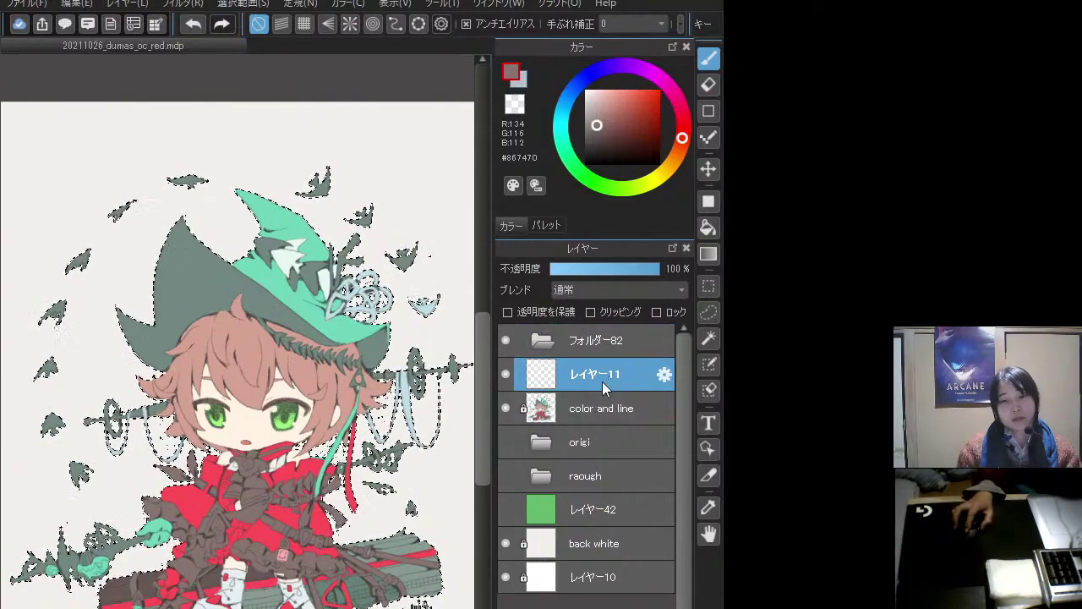
pyautogui.scroll(-2, 318, 485)
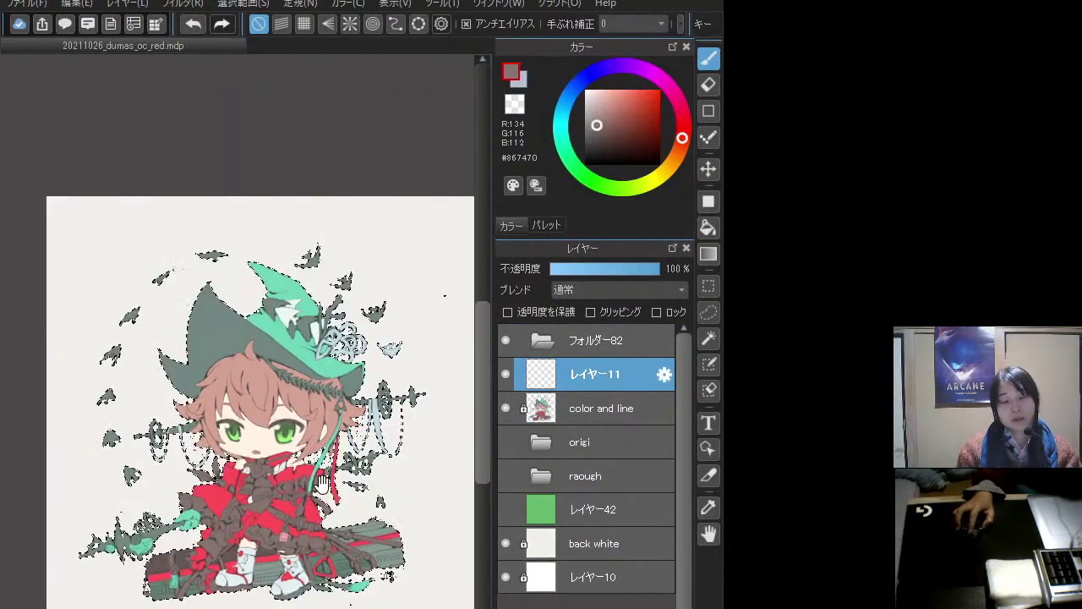
pyautogui.hotkey('ctrl', 'd')
pyautogui.moveTo(318, 485); pyautogui.dragTo(295, 477)
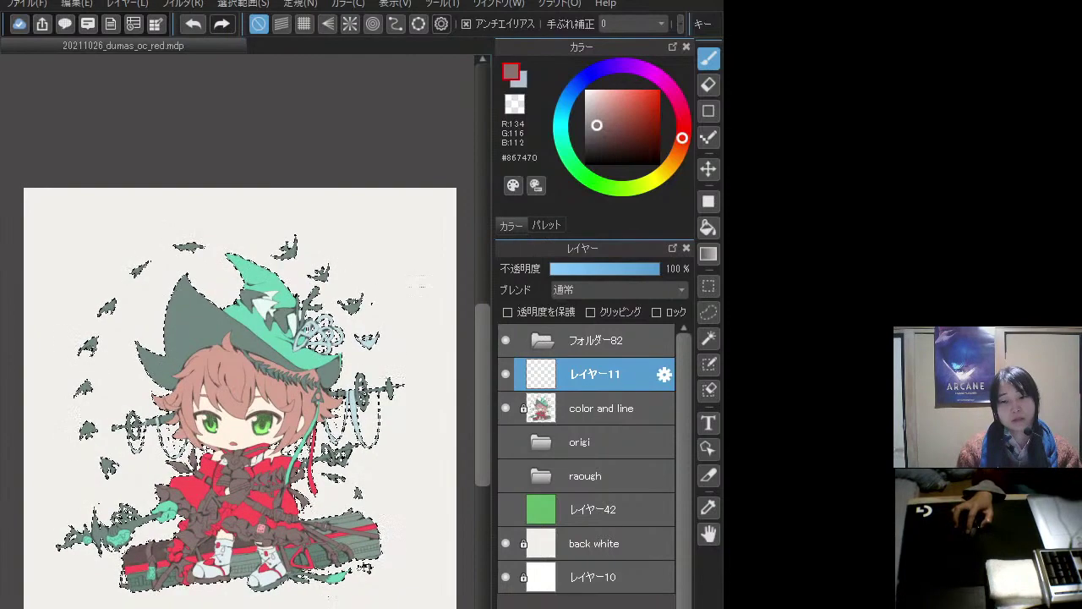
pyautogui.click(592, 605)
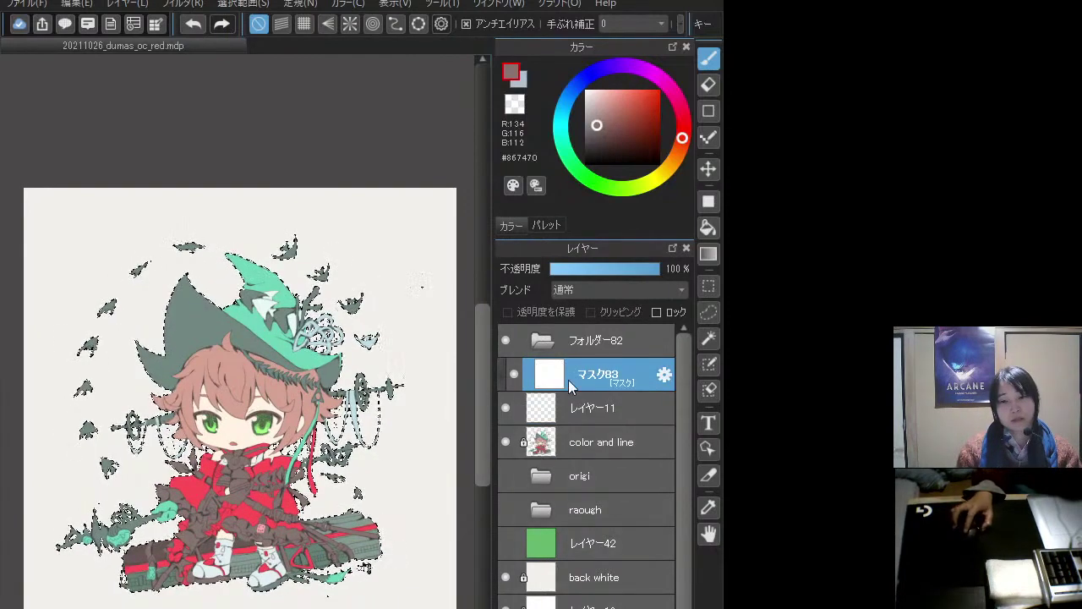
# - Move レイヤー11 and the new mask into フォルダー82, with the mask above レイヤー11
pyautogui.click(610, 415)
pyautogui.moveTo(611, 372); pyautogui.dragTo(611, 338)
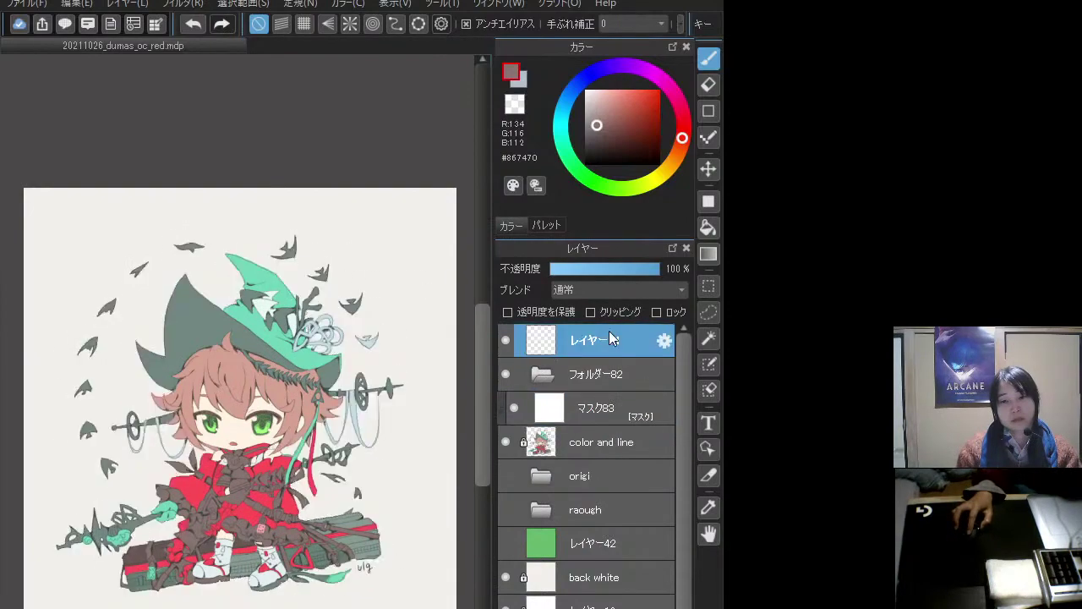
pyautogui.moveTo(606, 406); pyautogui.dragTo(609, 346)
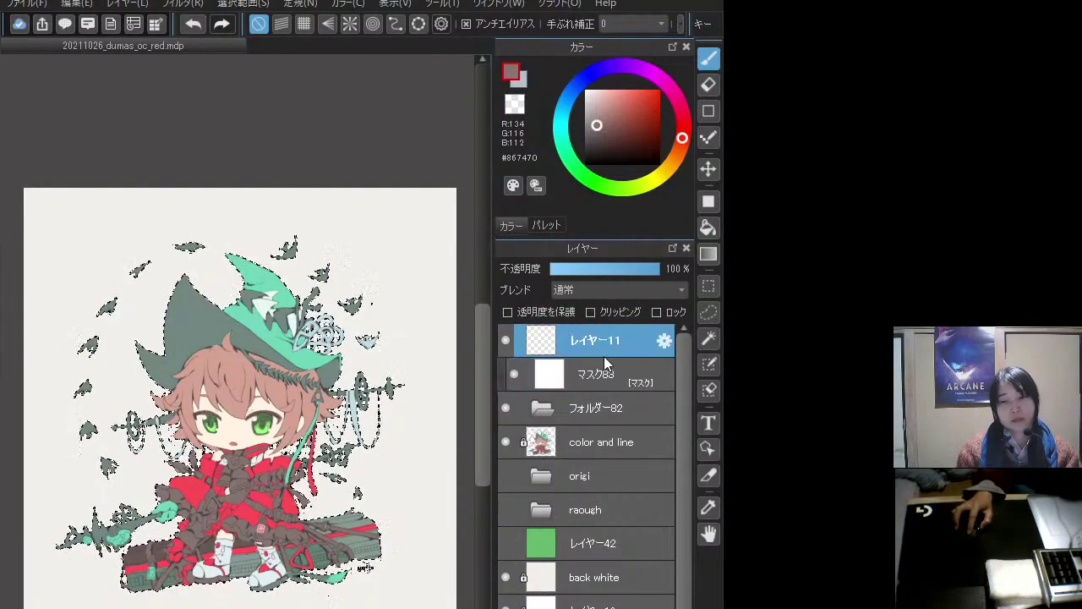
pyautogui.moveTo(605, 403); pyautogui.dragTo(606, 404)
pyautogui.moveTo(612, 347); pyautogui.dragTo(612, 379)
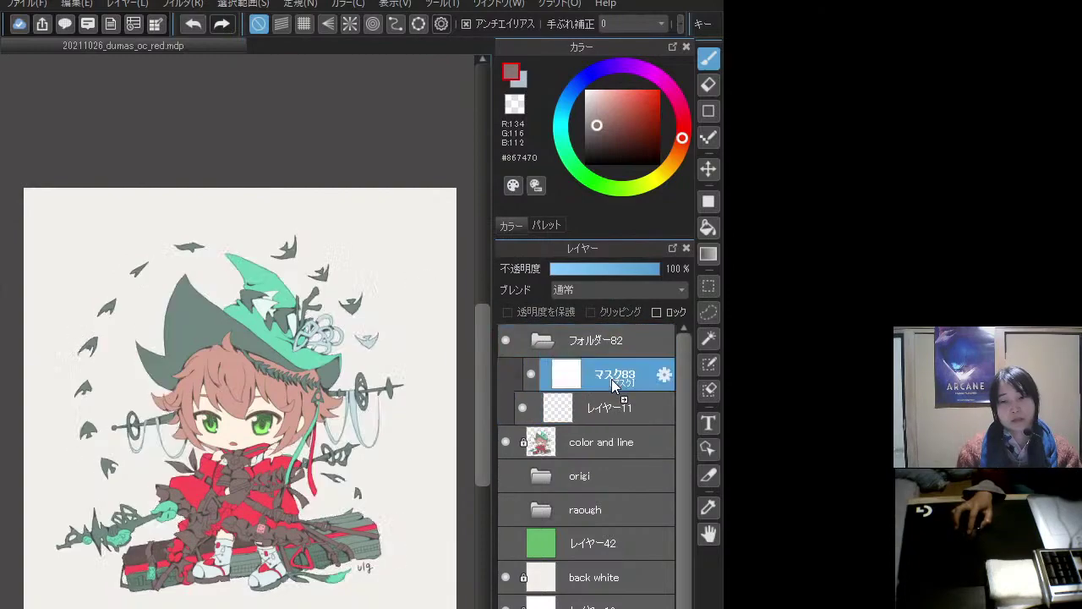
pyautogui.click(610, 413)
pyautogui.click(608, 383)
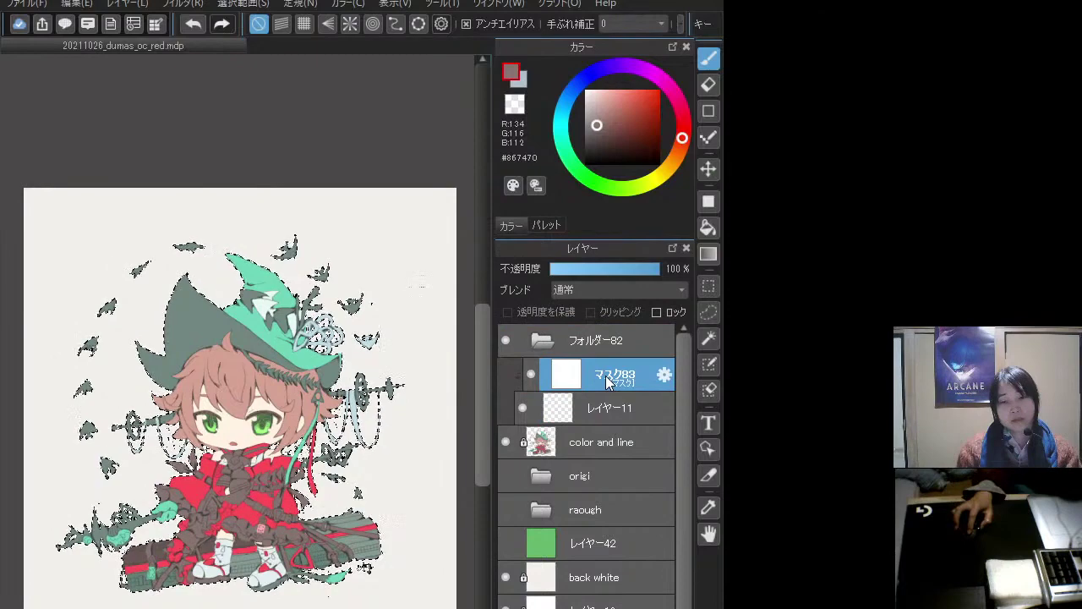
# - Clear the selection and set the drawing colour to dark crimson #9A2345
pyautogui.click(681, 107)
pyautogui.hotkey('ctrl', 'd')
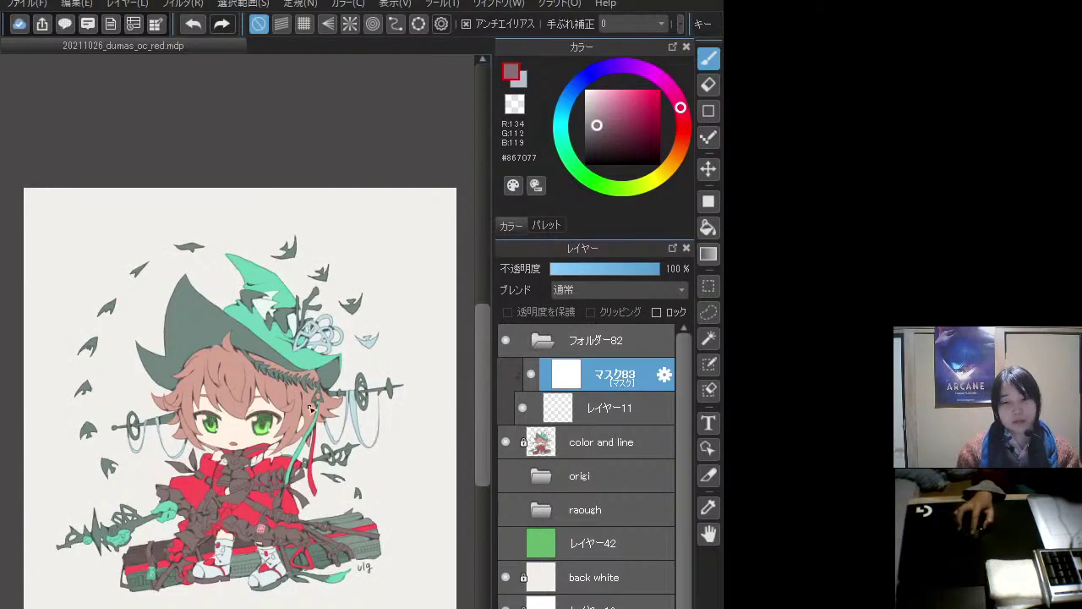
pyautogui.click(644, 119)
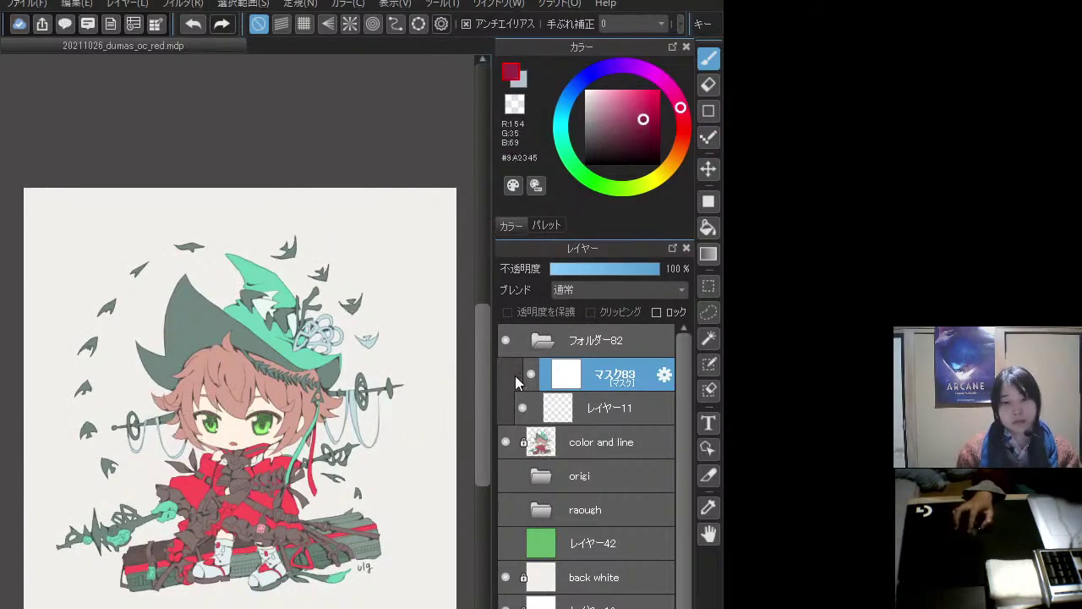
# - Load the character's silhouette from the "color and line" layer as a selection and make the mask layer active
pyautogui.click(596, 404)
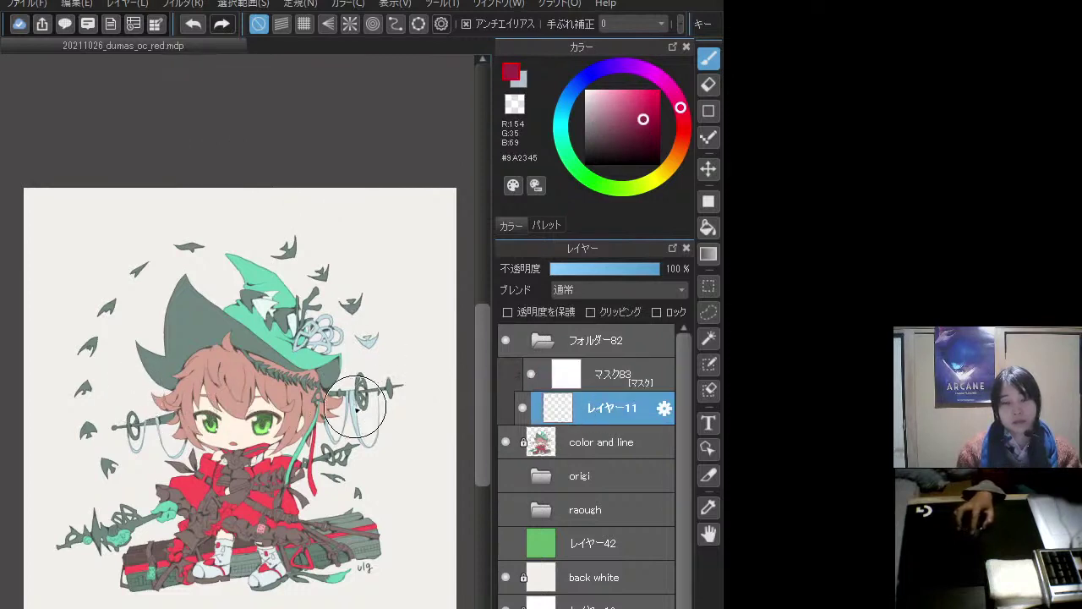
pyautogui.click(609, 380)
pyautogui.click(615, 446)
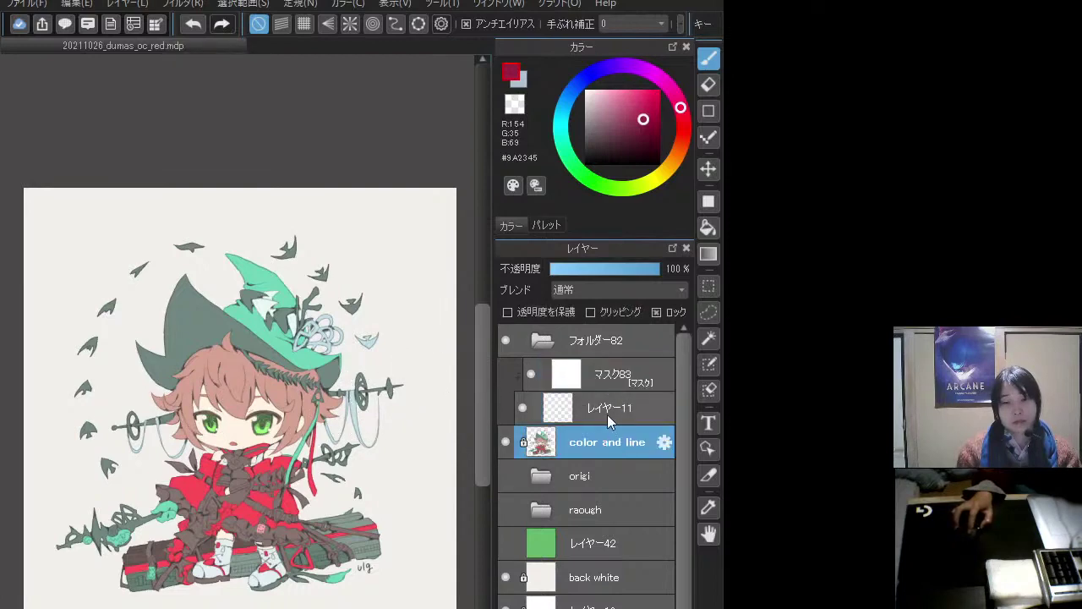
pyautogui.keyDown('ctrl'); pyautogui.click(543, 446); pyautogui.keyUp('ctrl')
pyautogui.click(610, 378)
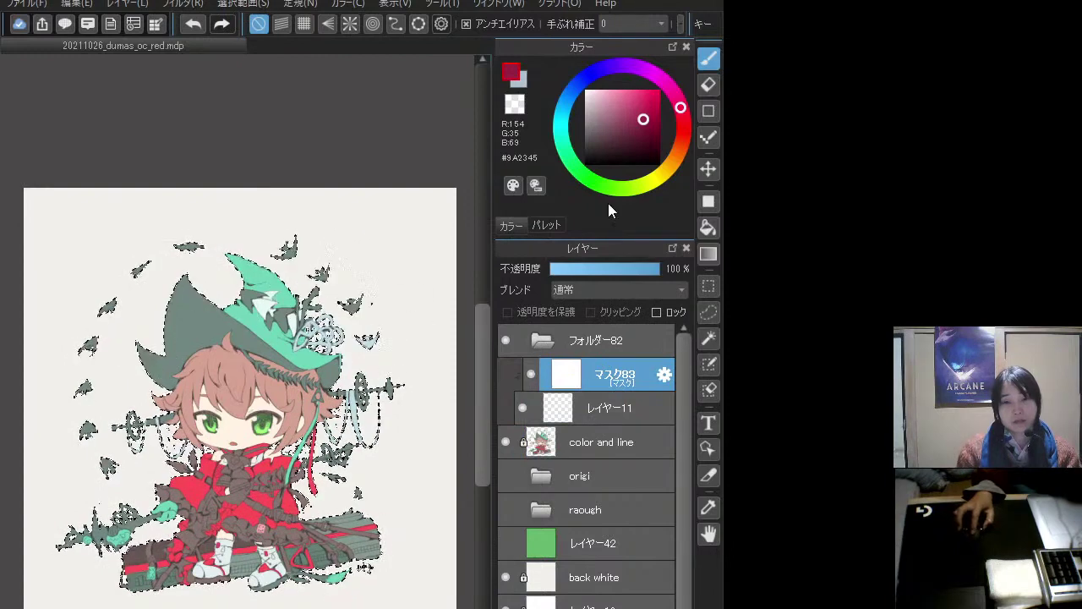
# - Set the drawing colour to white #FFFFFF for the mask layer, keeping the silhouette selection
pyautogui.click(587, 161)
pyautogui.hotkey('ctrl', 'd')
pyautogui.hotkey('ctrl', 'z')
pyautogui.click(588, 90)
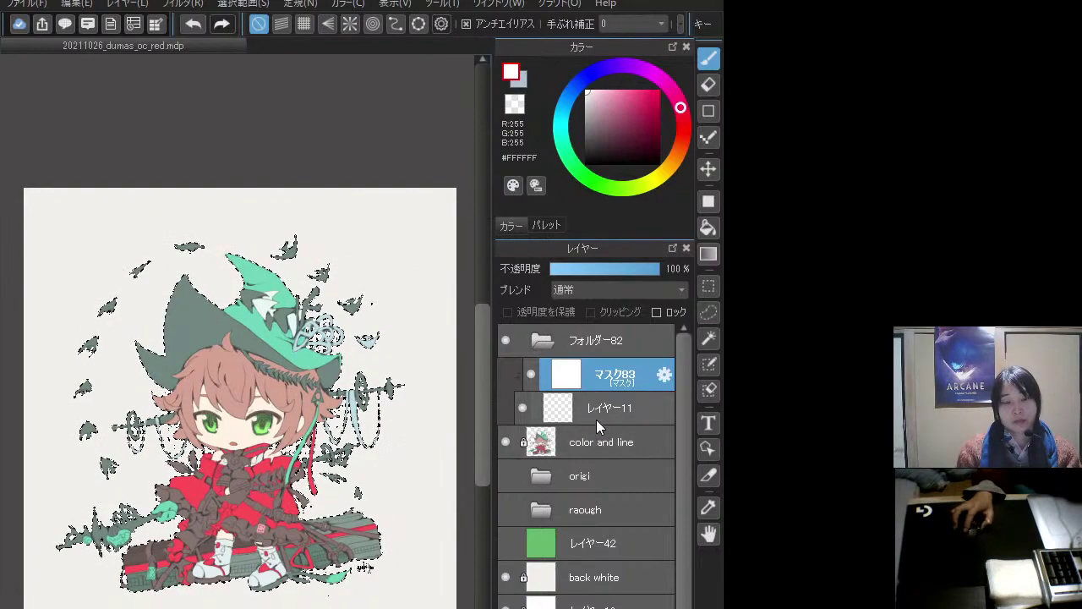
# - Make レイヤー11 the active layer and set the drawing colour to bright red #FF155A
pyautogui.moveTo(596, 376)
pyautogui.mouseDown()
pyautogui.moveTo(597, 338)
pyautogui.moveTo(592, 397)
pyautogui.mouseUp()
pyautogui.click(602, 409)
pyautogui.click(653, 91)
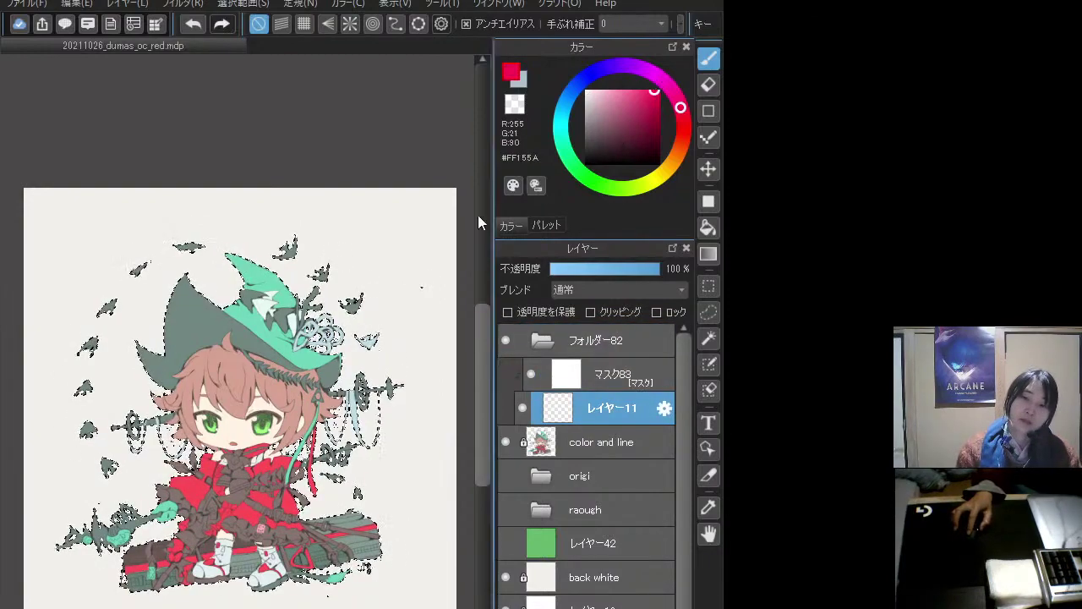
# - Reload the "color and line" silhouette as a selection and hide both that layer and the mask layer
pyautogui.keyDown('ctrl'); pyautogui.click(541, 442); pyautogui.keyUp('ctrl')
pyautogui.click(505, 441)
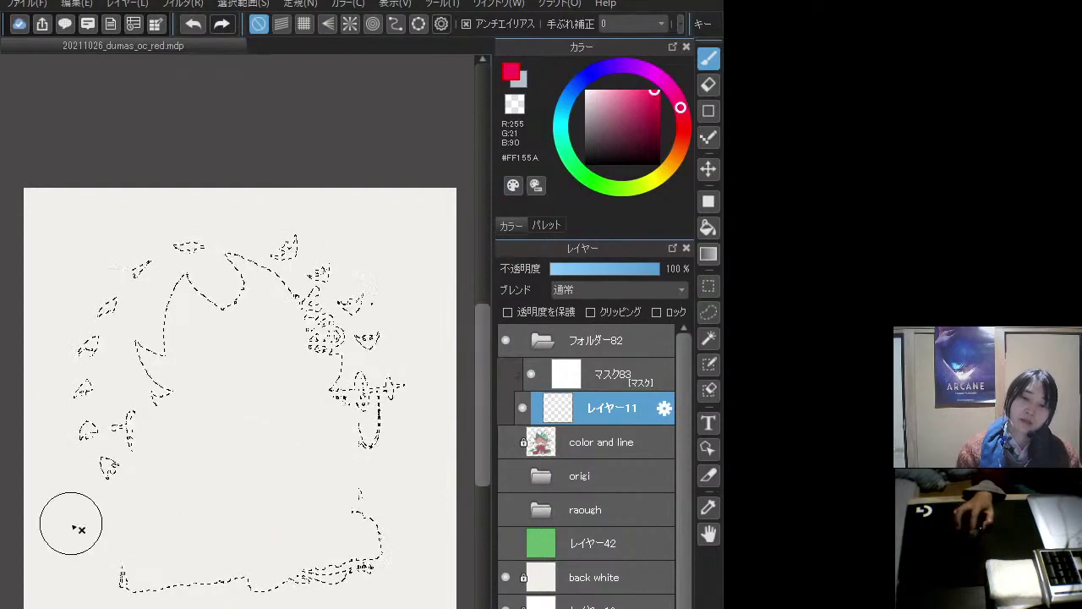
pyautogui.click(596, 380)
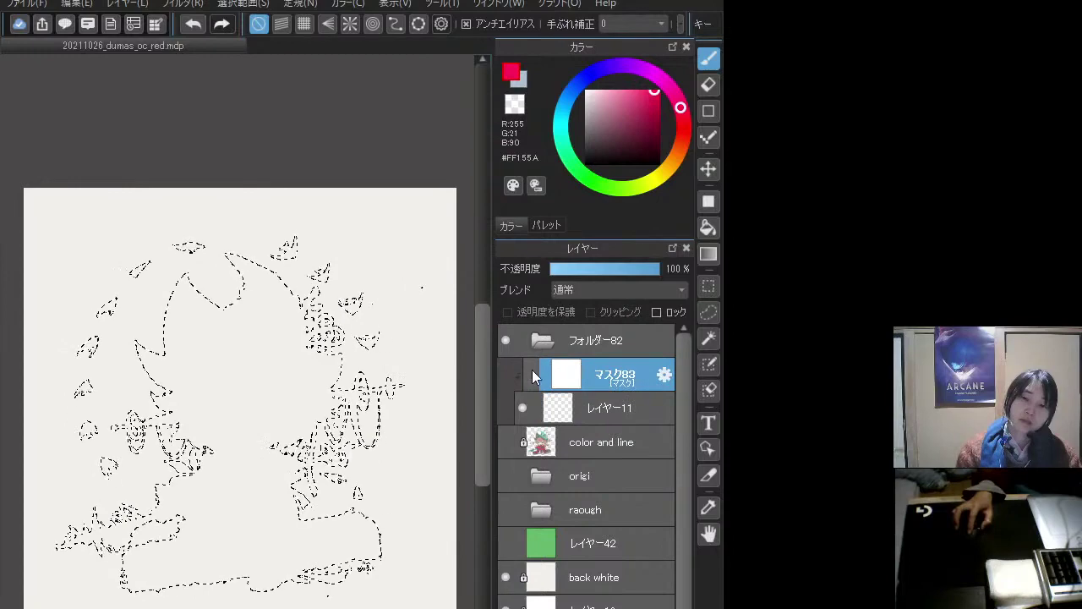
pyautogui.click(583, 414)
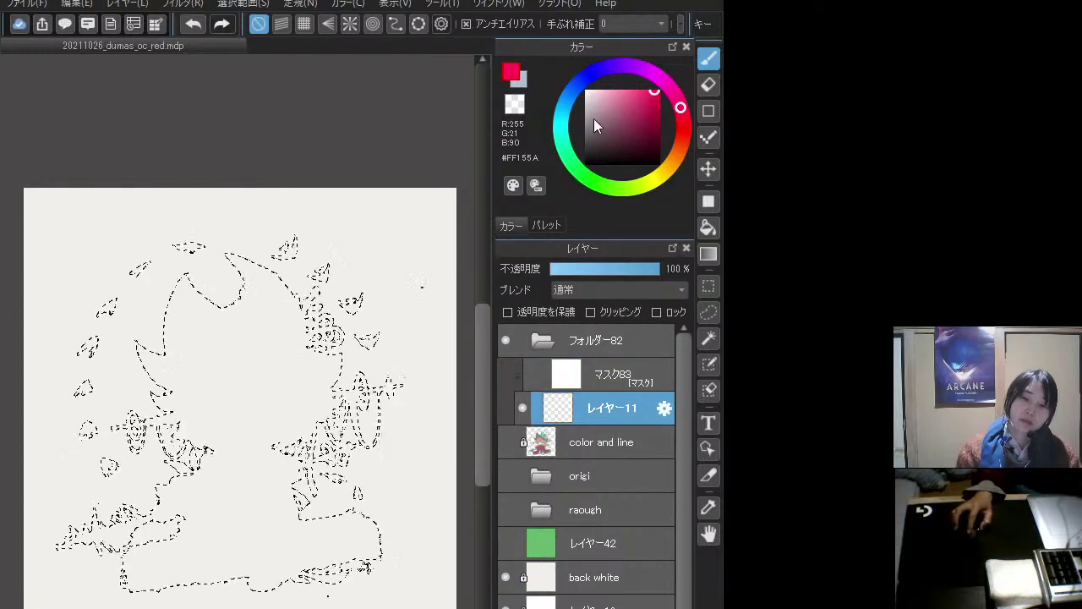
# - Add a new layer at the top of the stack, outside フォルダー82, and clear the selection
pyautogui.click(586, 343)
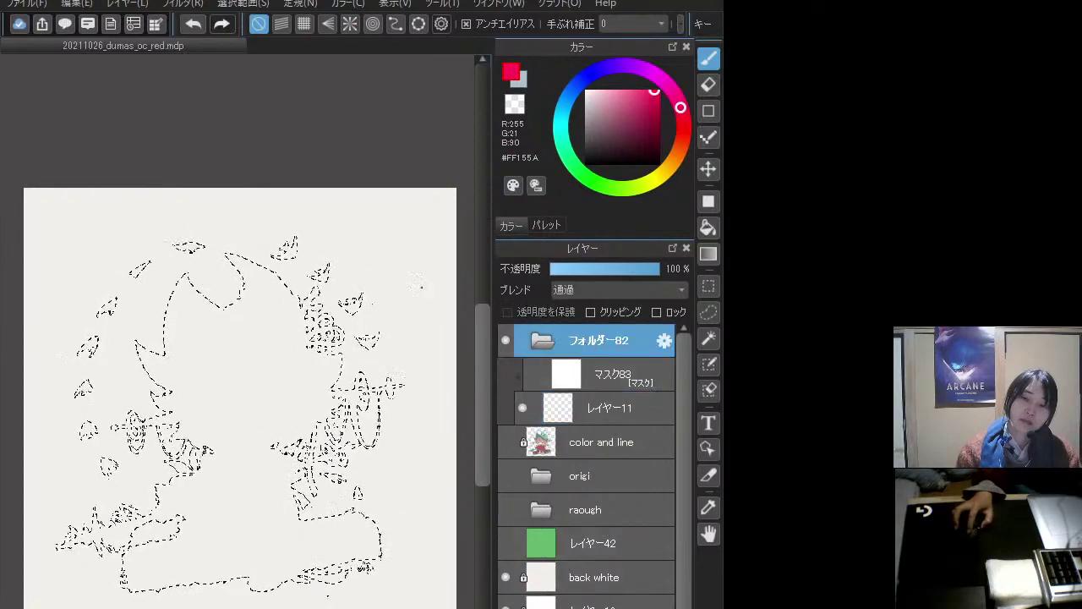
pyautogui.hotkey('ctrl', 'shift', 'n')
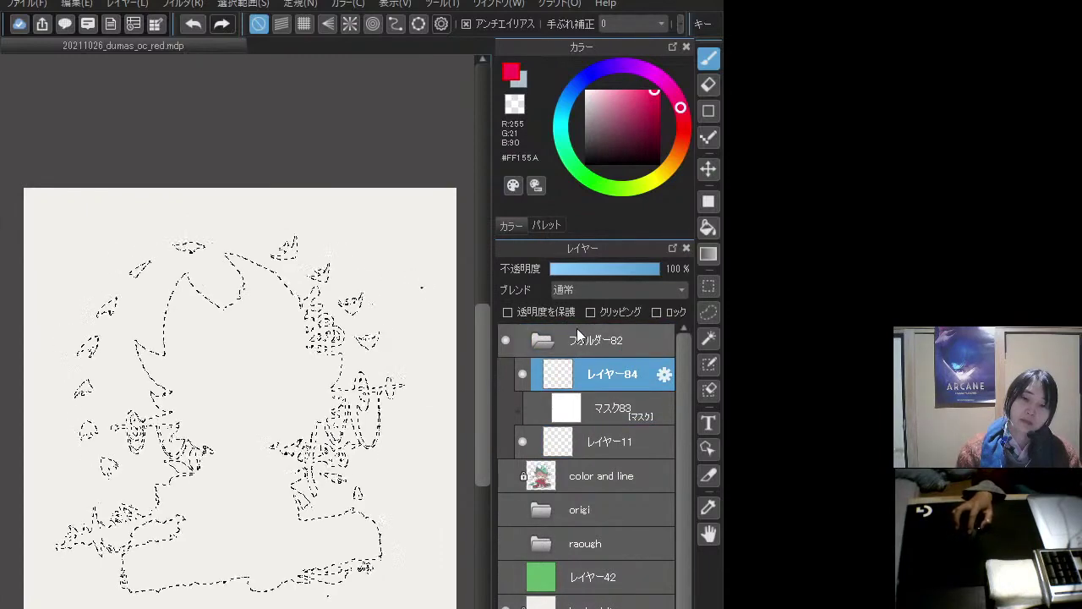
pyautogui.moveTo(592, 378); pyautogui.dragTo(588, 327)
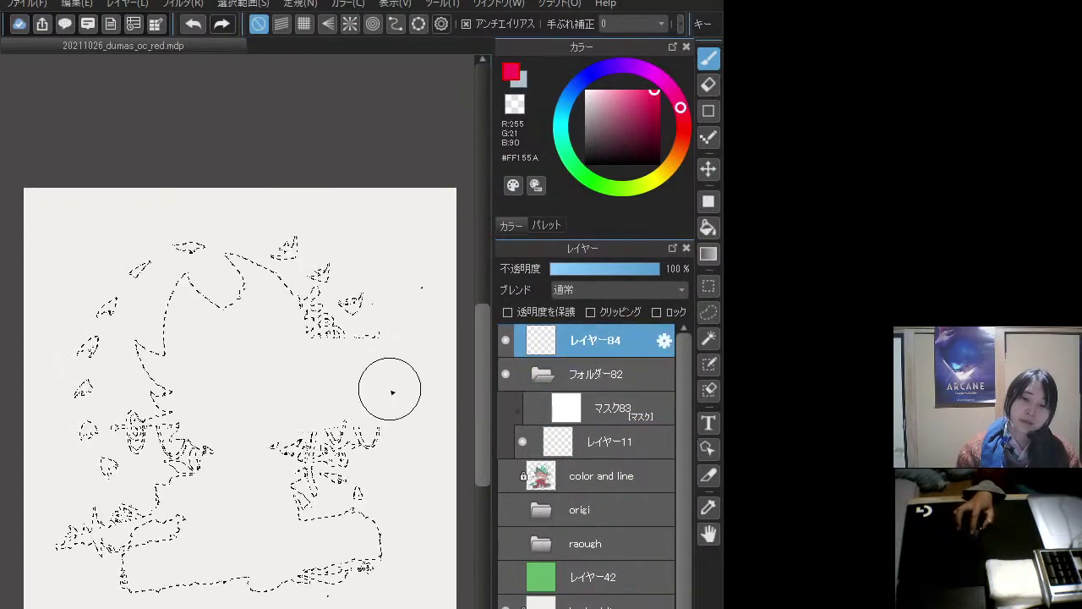
pyautogui.hotkey('ctrl', 'd')
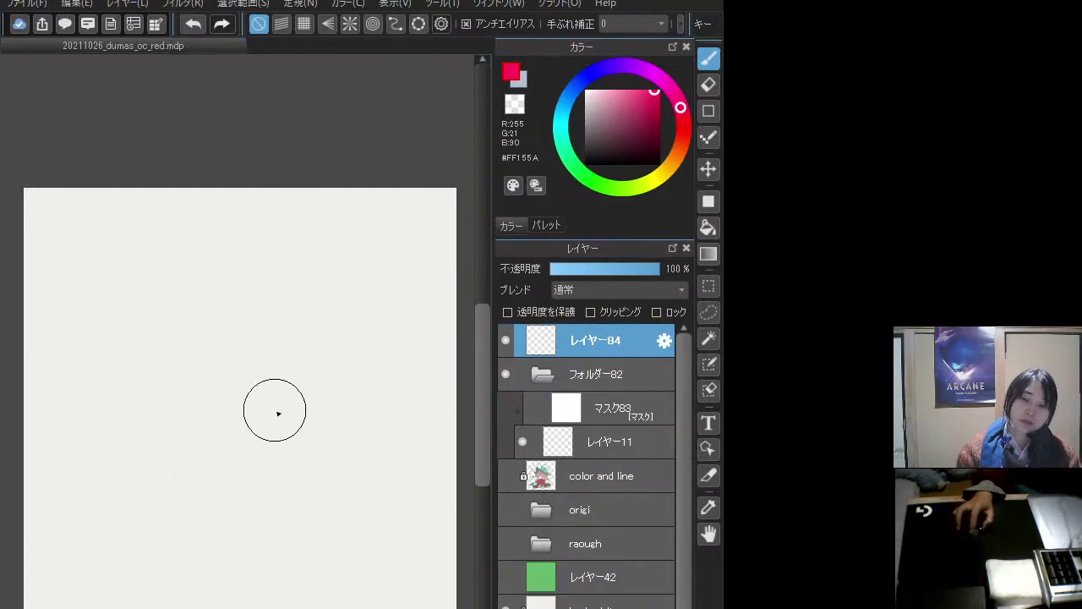
pyautogui.press('F5')
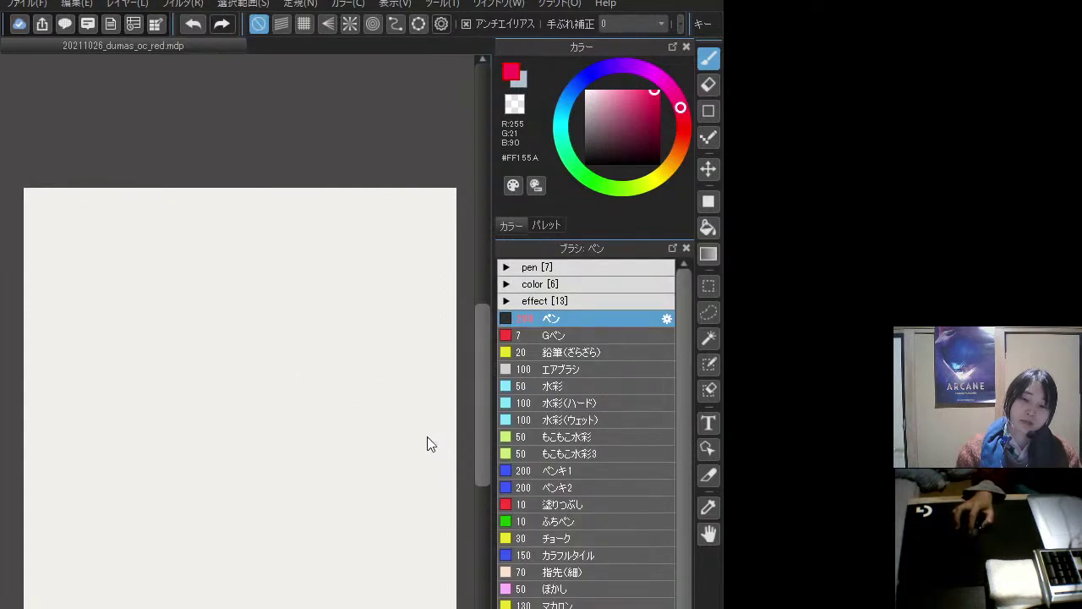
pyautogui.press('F6')
pyautogui.press('F7')
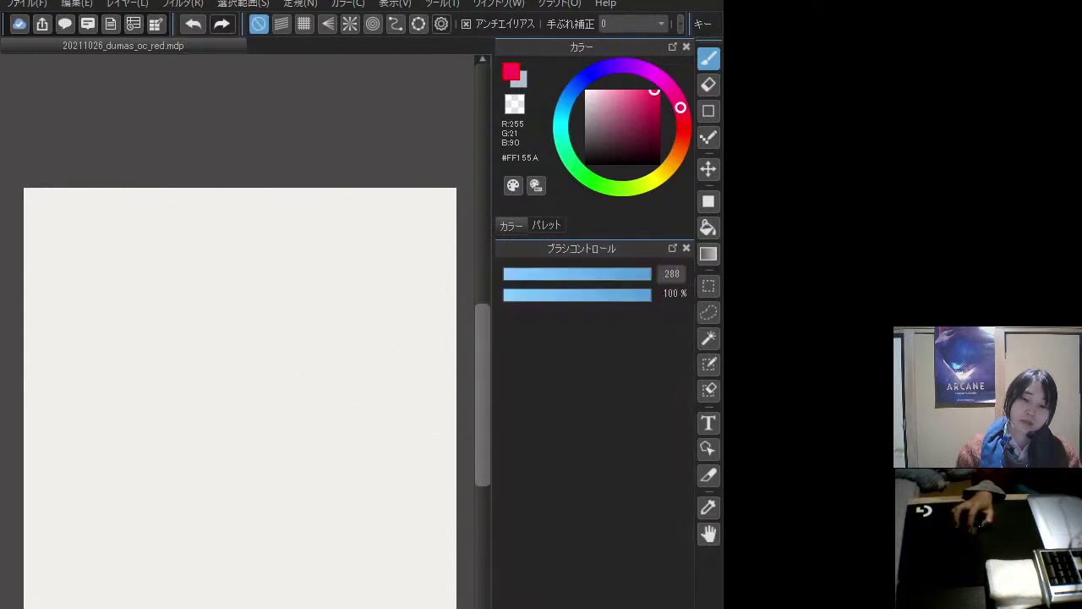
pyautogui.press('F8')
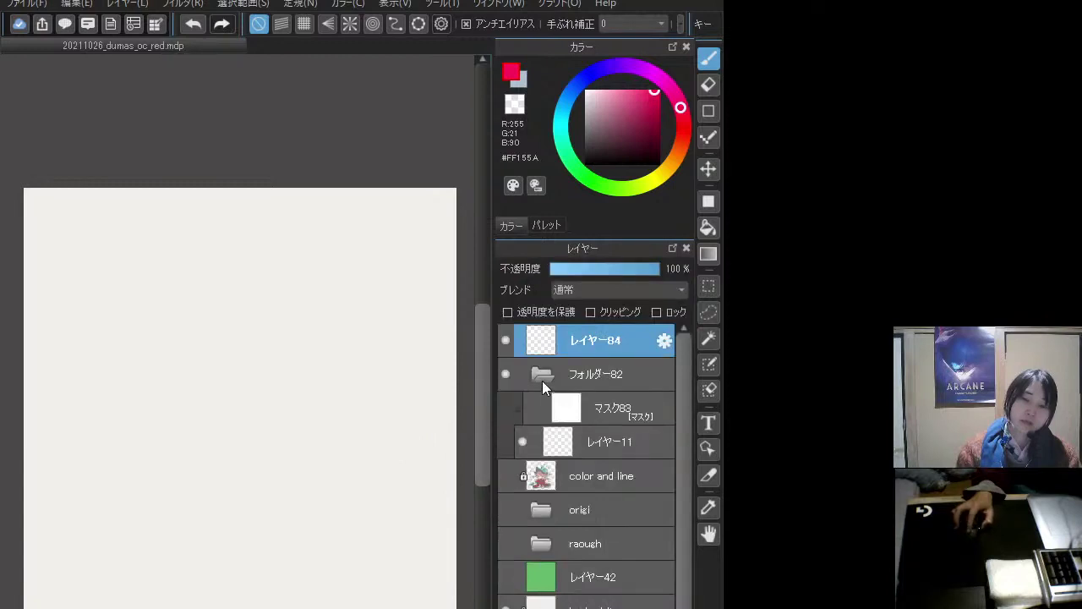
# - Toggle the visibility of "color and line" and try a whole-canvas selection on レイヤー84, clearing it again
pyautogui.click(505, 472)
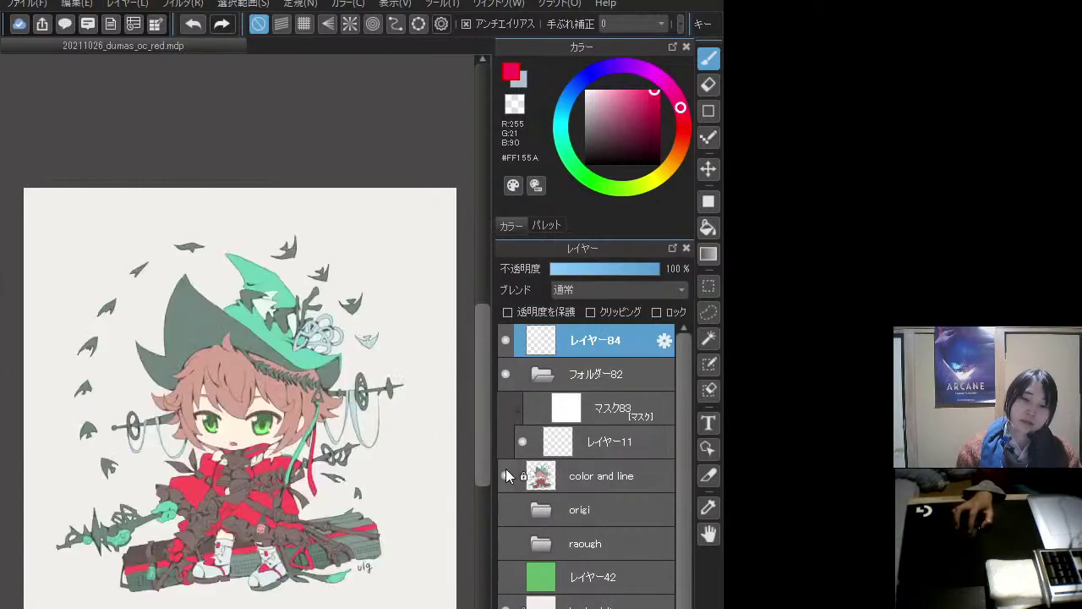
pyautogui.click(506, 471)
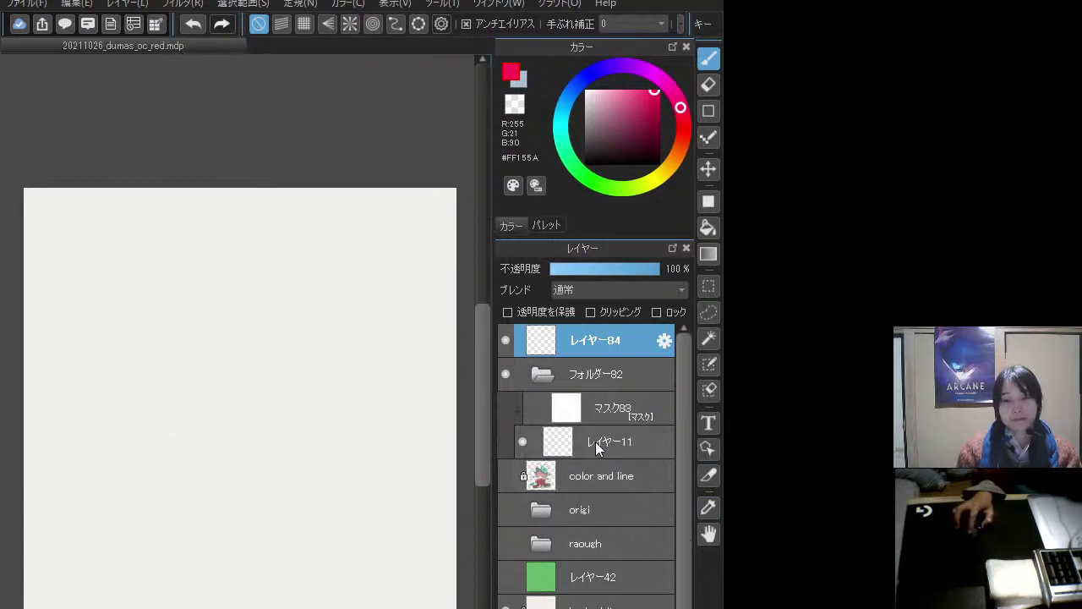
pyautogui.click(545, 377)
pyautogui.click(570, 410)
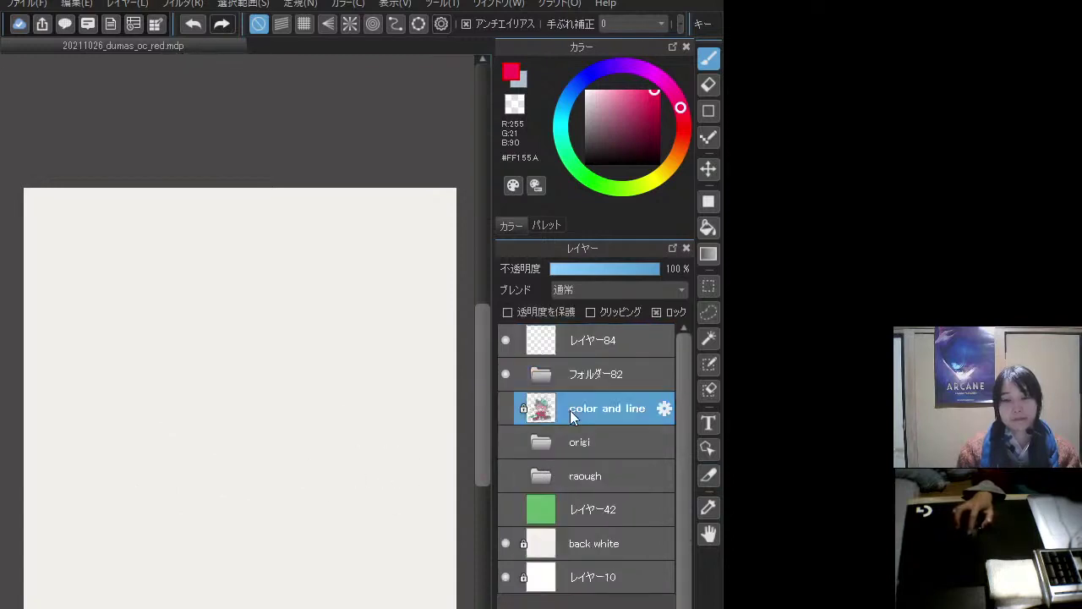
pyautogui.click(592, 342)
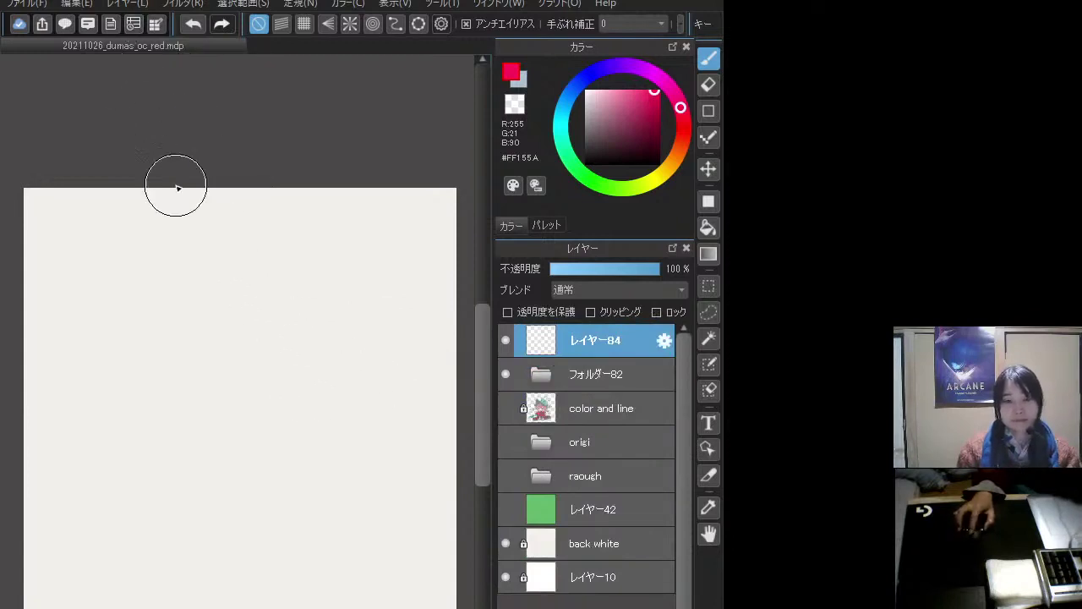
pyautogui.hotkey('ctrl', 'a')
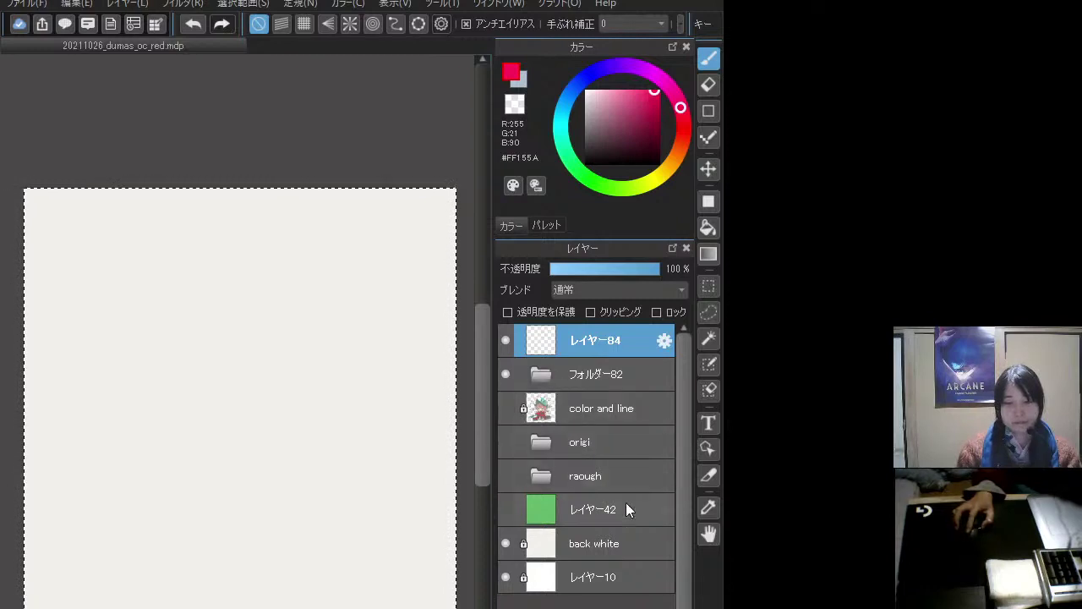
pyautogui.hotkey('ctrl', 'd')
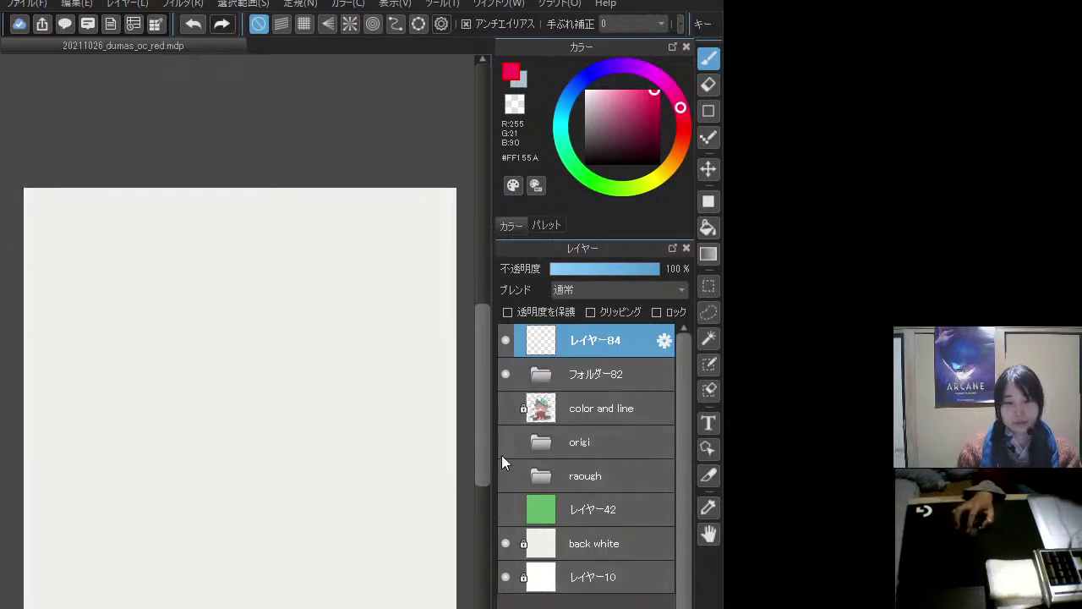
# - Delete the mask layer from フォルダー82, keeping レイヤー11 inside the folder
pyautogui.click(540, 376)
pyautogui.click(603, 404)
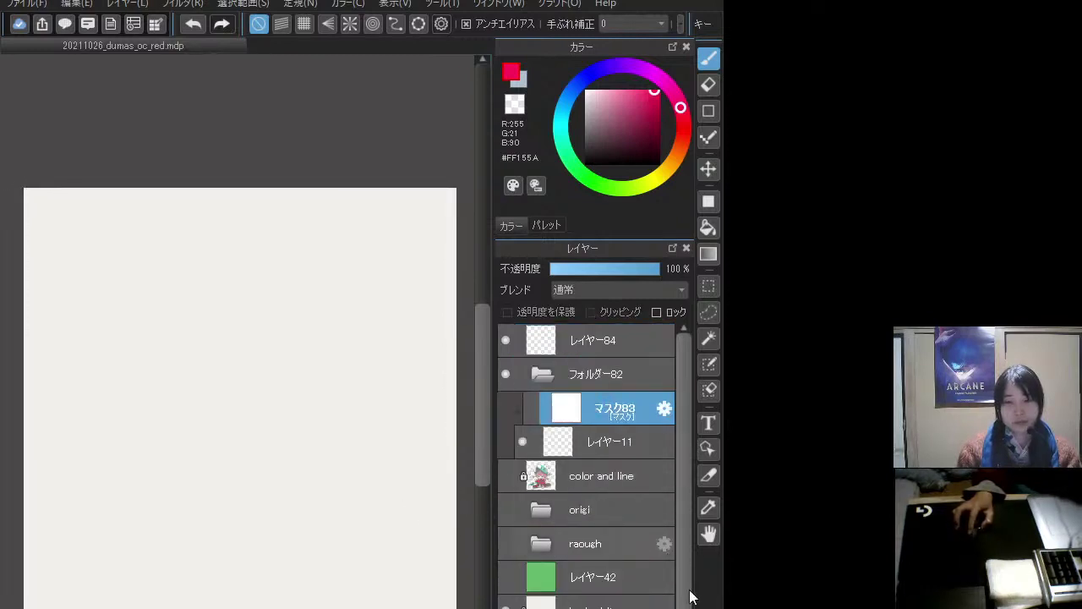
pyautogui.hotkey('ctrl', 'z')
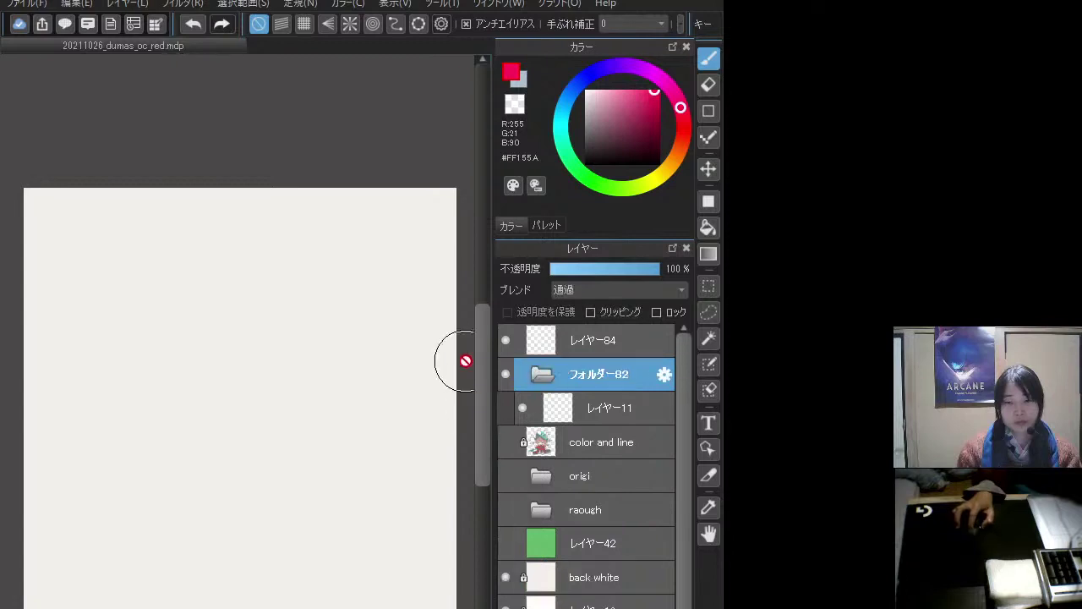
pyautogui.click(583, 410)
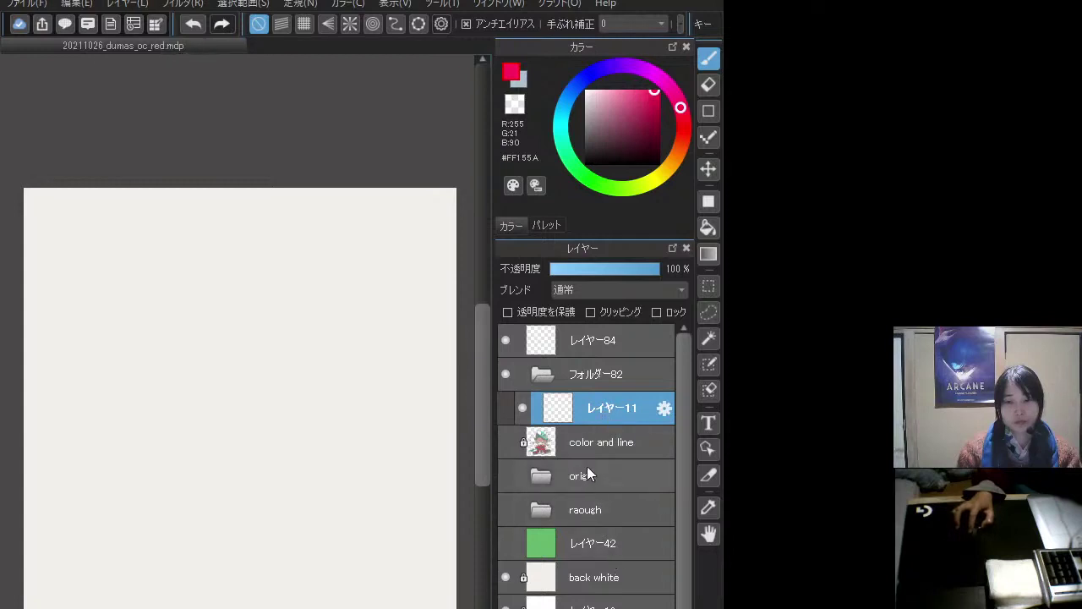
pyautogui.click(506, 443)
pyautogui.click(504, 443)
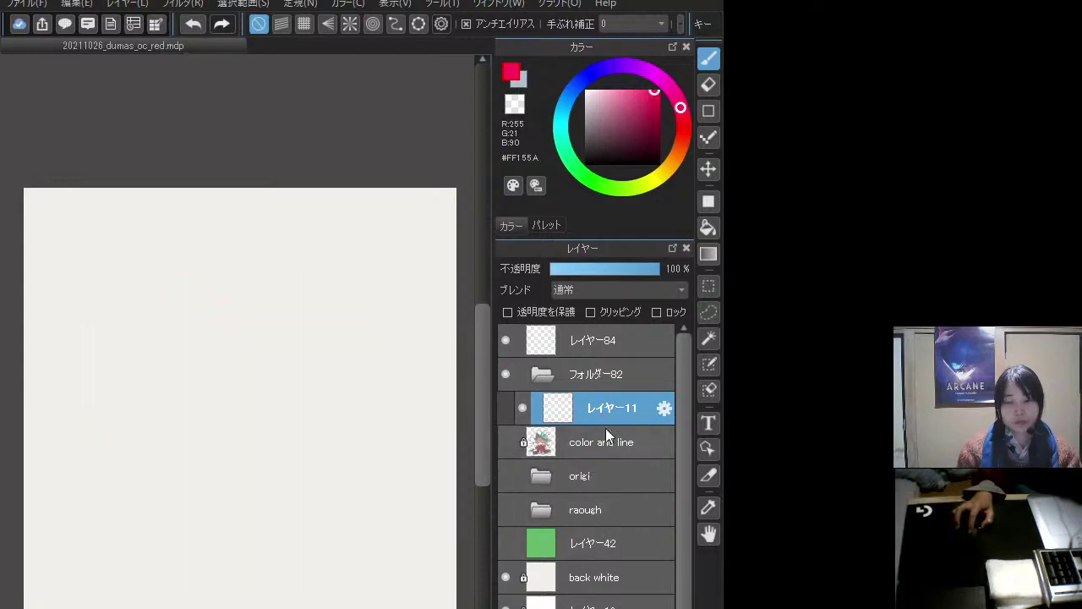
# - Close the document and reopen 20211026_dumas_oc_red.mdp
pyautogui.click(598, 339)
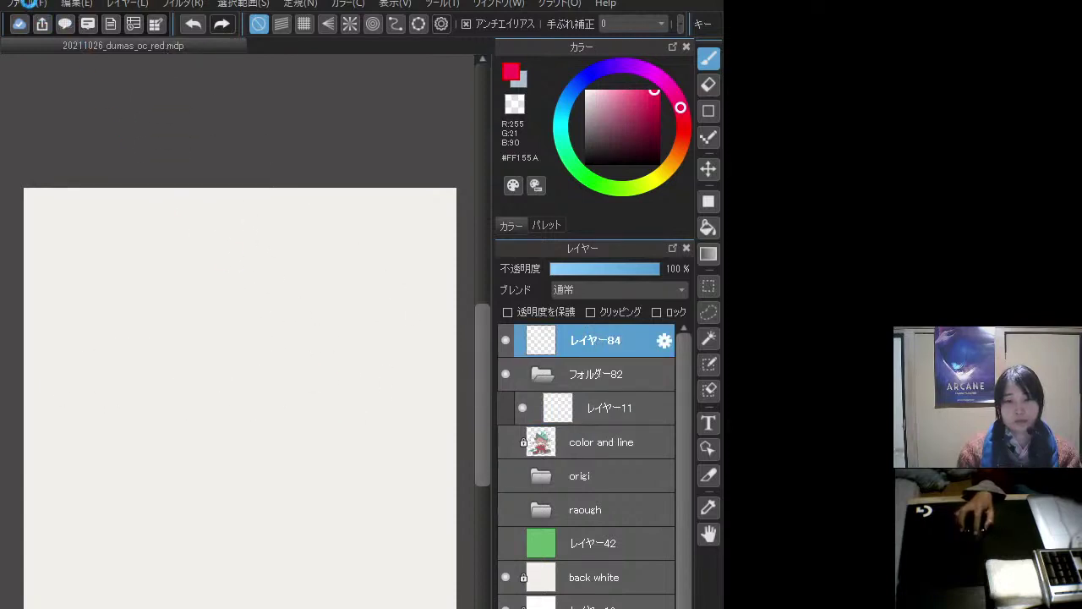
pyautogui.hotkey('ctrl', 'w')
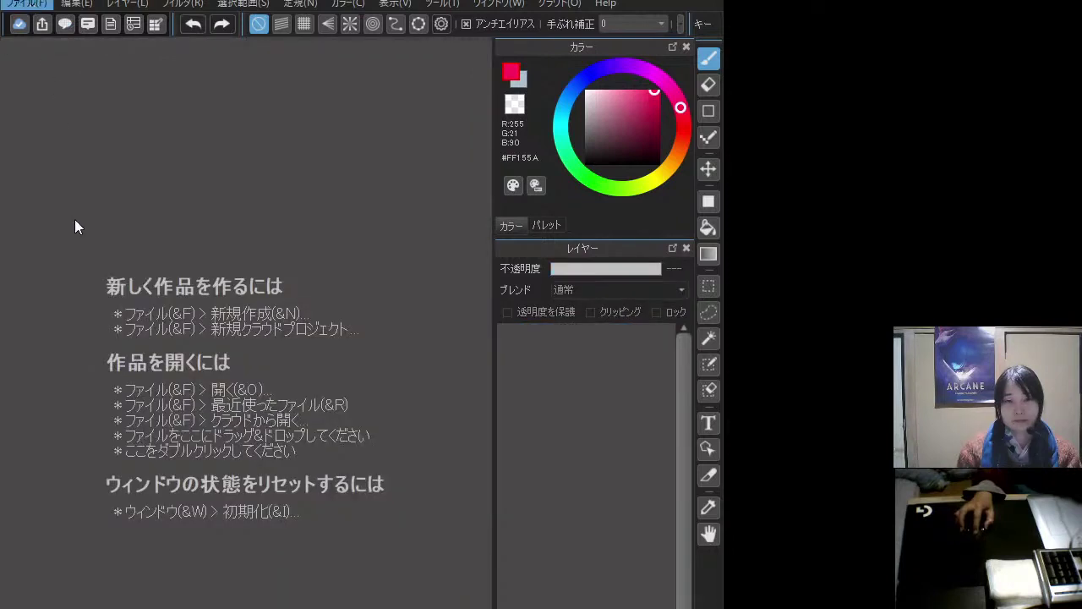
pyautogui.doubleClick(321, 146)
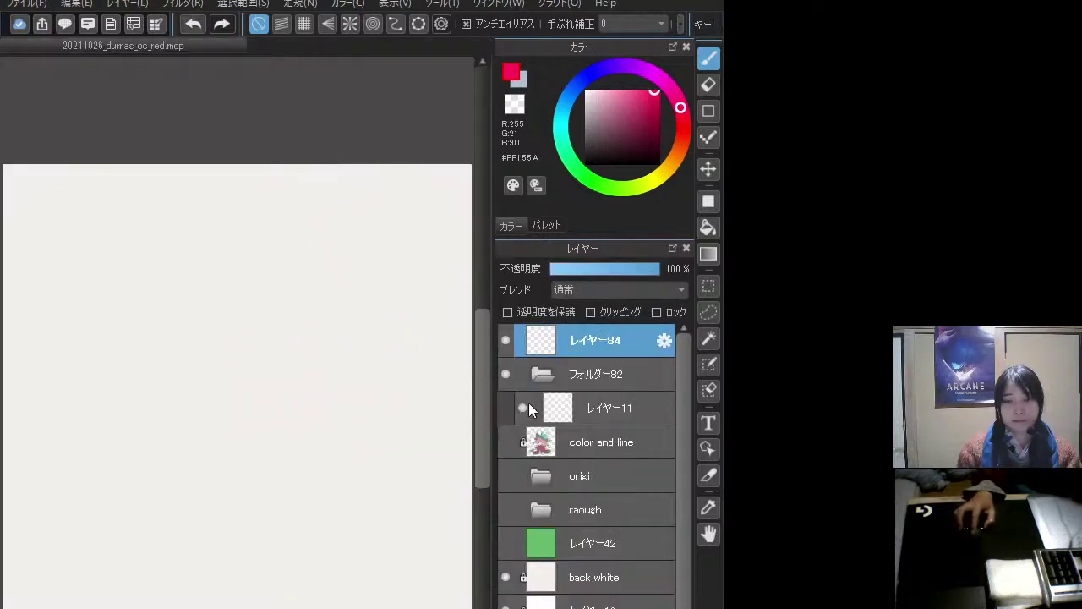
# - Check the canvas by toggling the visibility of the "back white", レイヤー42 and "raough" entries
pyautogui.click(583, 409)
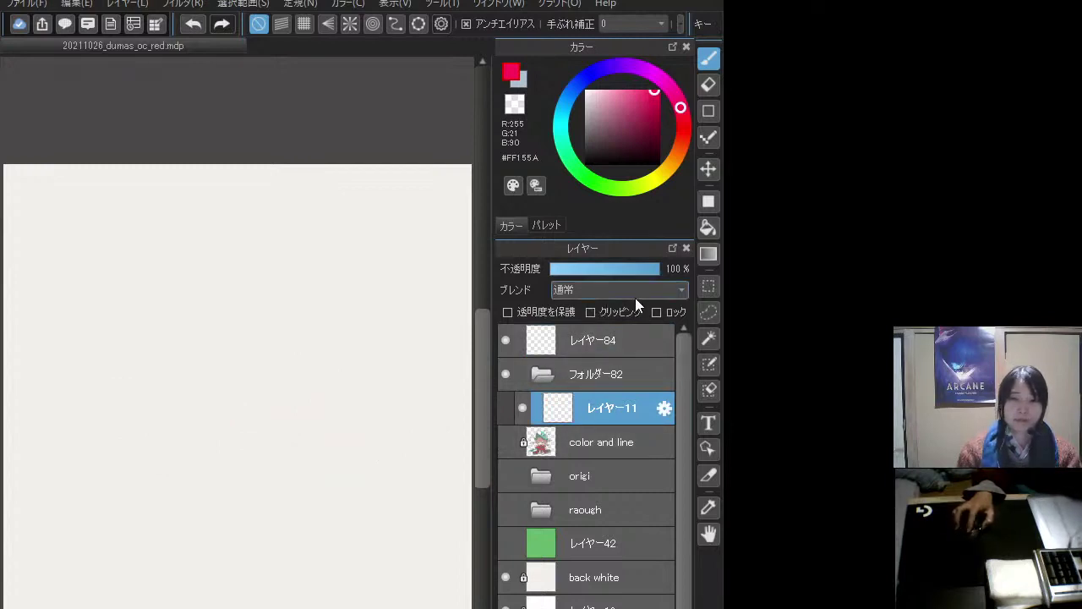
pyautogui.click(549, 379)
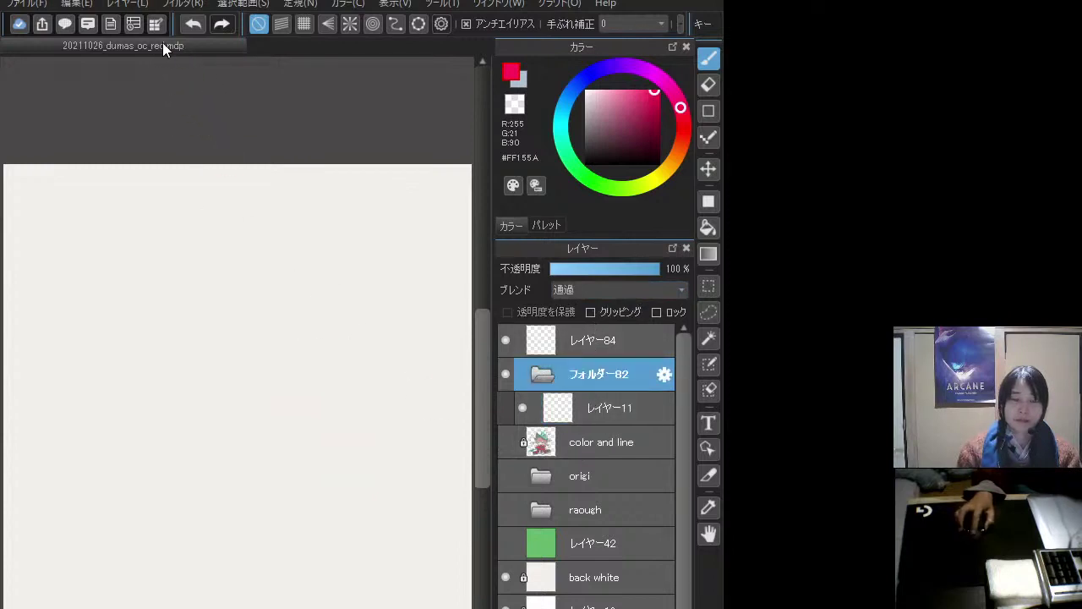
pyautogui.scroll(-1, 347, 487)
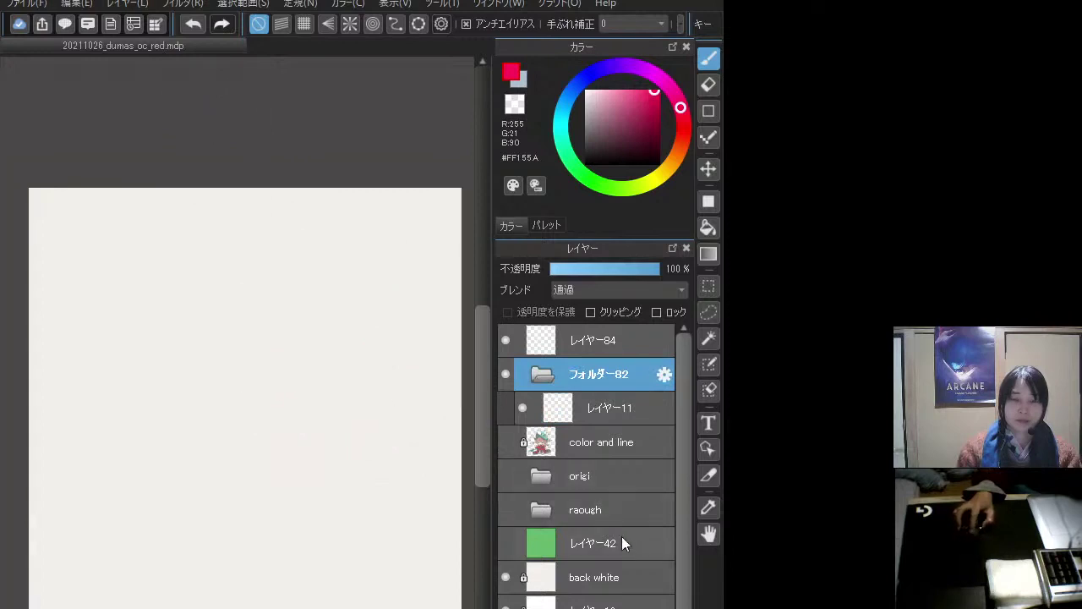
pyautogui.click(507, 579)
pyautogui.click(506, 578)
pyautogui.click(507, 543)
pyautogui.click(510, 538)
pyautogui.click(504, 507)
pyautogui.click(501, 500)
# - Expand the "origi" folder and show it with its line and color subfolders, leaving フォルダー6 hidden
pyautogui.click(542, 477)
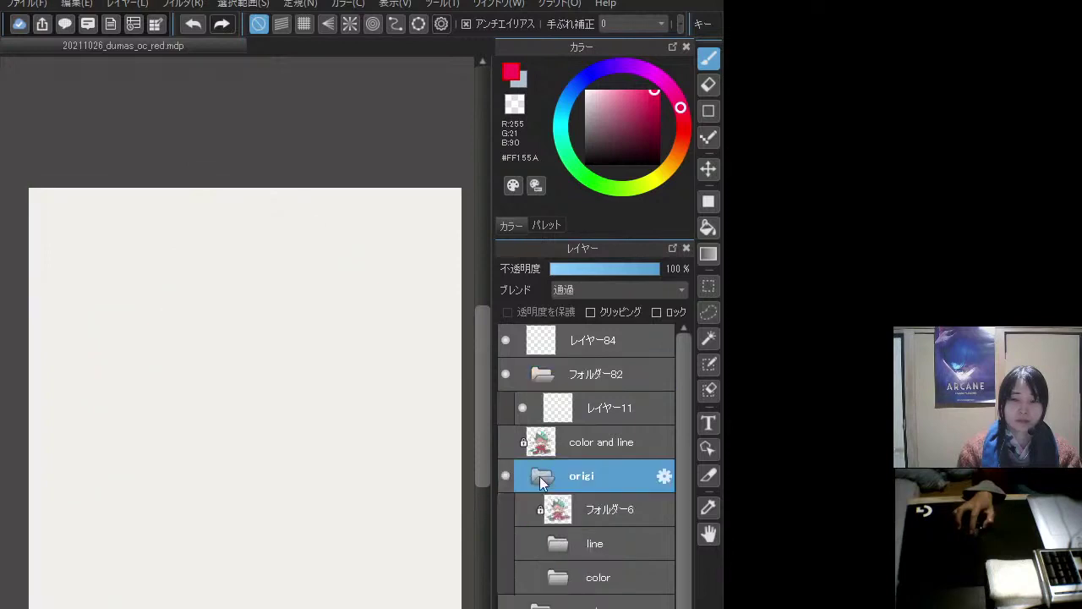
pyautogui.click(522, 509)
pyautogui.click(523, 576)
pyautogui.click(522, 509)
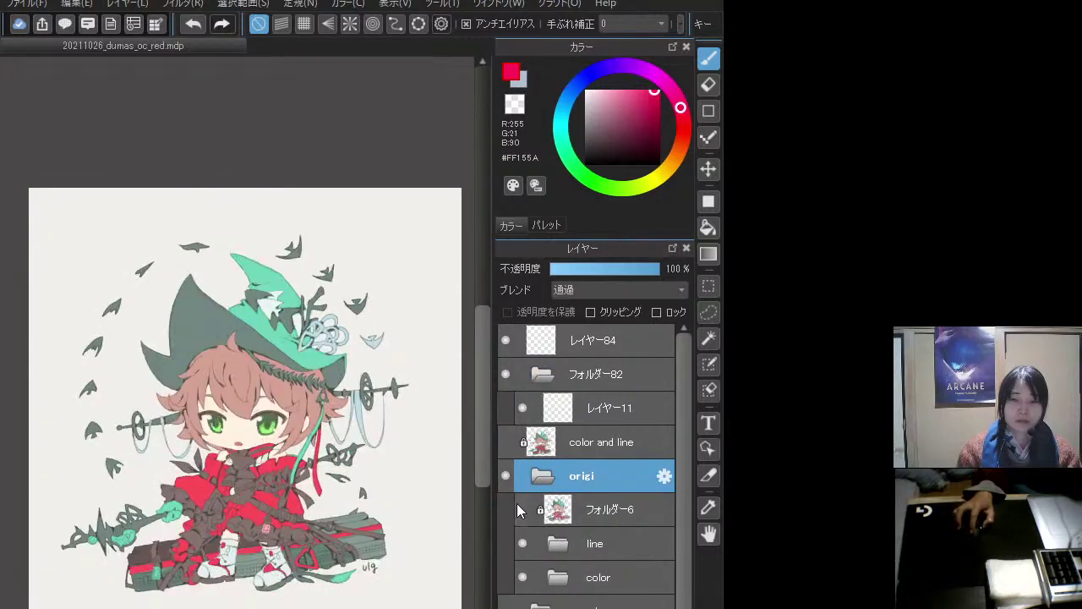
pyautogui.click(505, 475)
pyautogui.click(504, 476)
# - Compare the artwork with the rough sketch by toggling the "raough" folder on and off, ending with it hidden
pyautogui.click(545, 604)
pyautogui.click(508, 606)
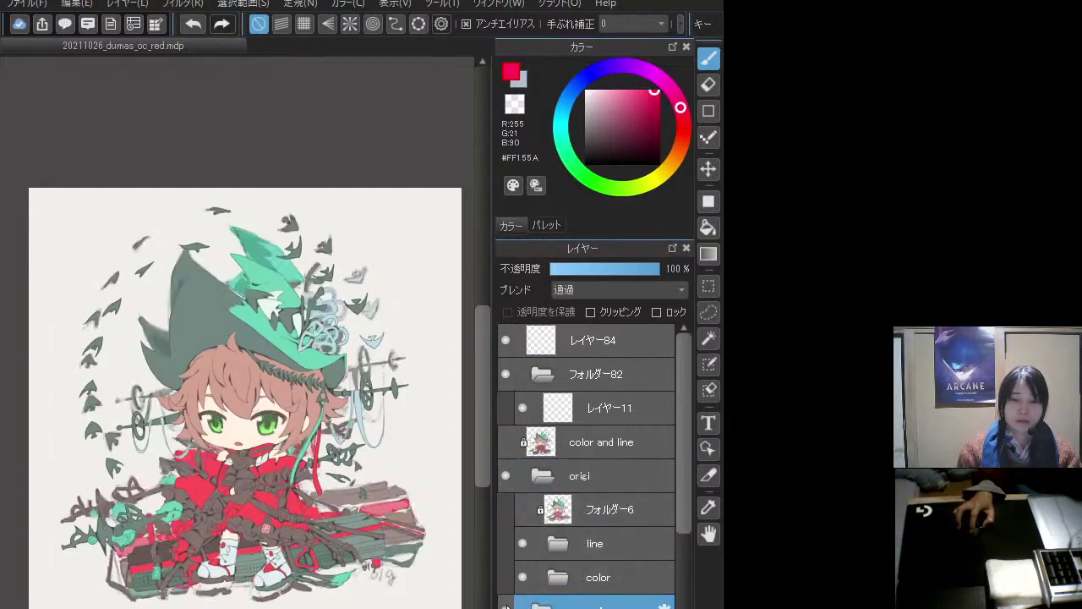
pyautogui.click(508, 606)
pyautogui.click(509, 606)
pyautogui.click(508, 606)
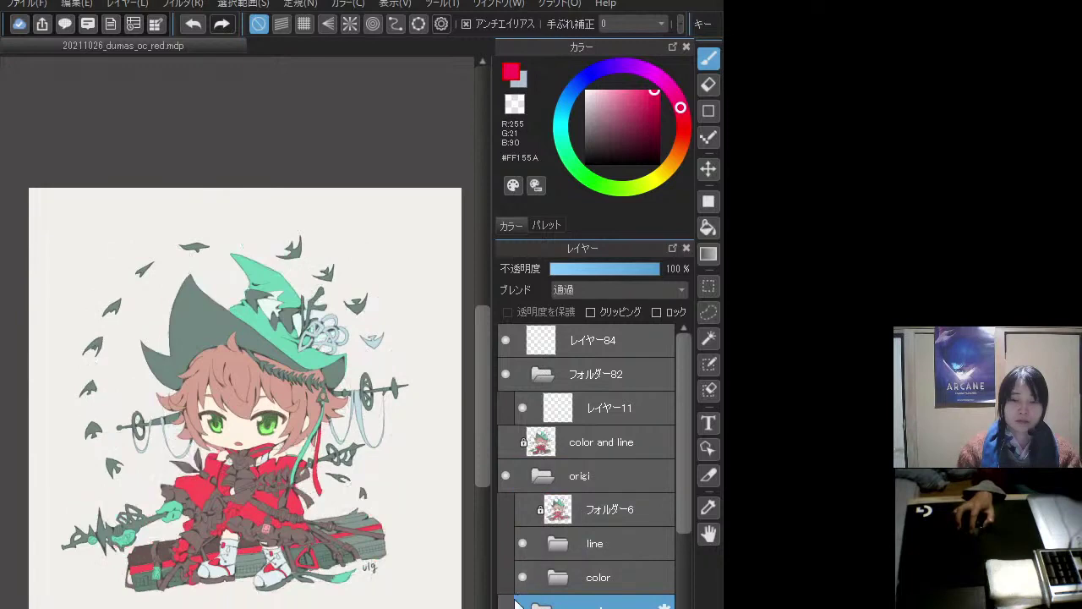
# - Move フォルダー6 out of the "origi" folder to just below it, then collapse "origi" and hide it with "color and line" shown
pyautogui.moveTo(565, 510); pyautogui.dragTo(563, 590)
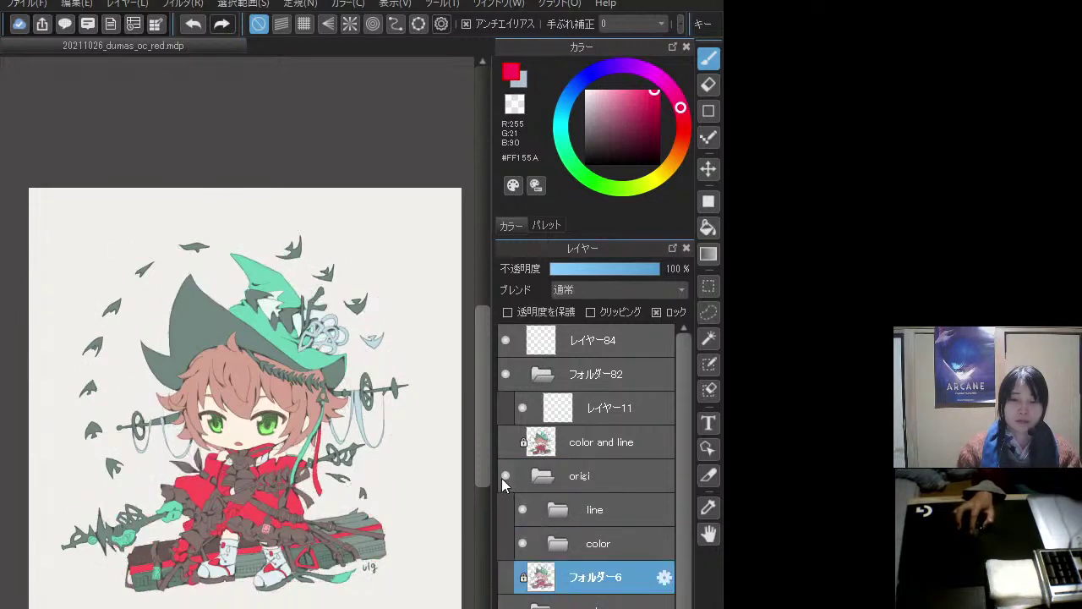
pyautogui.click(544, 478)
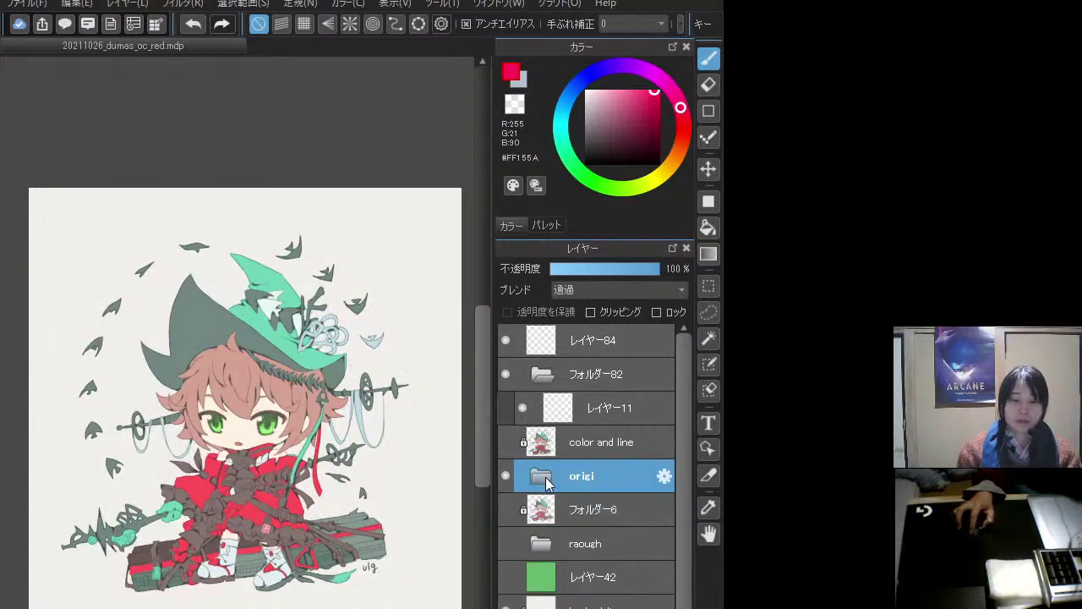
pyautogui.click(507, 476)
pyautogui.click(508, 476)
# - Unlock the "color and line" layer and leave it selected
pyautogui.click(546, 441)
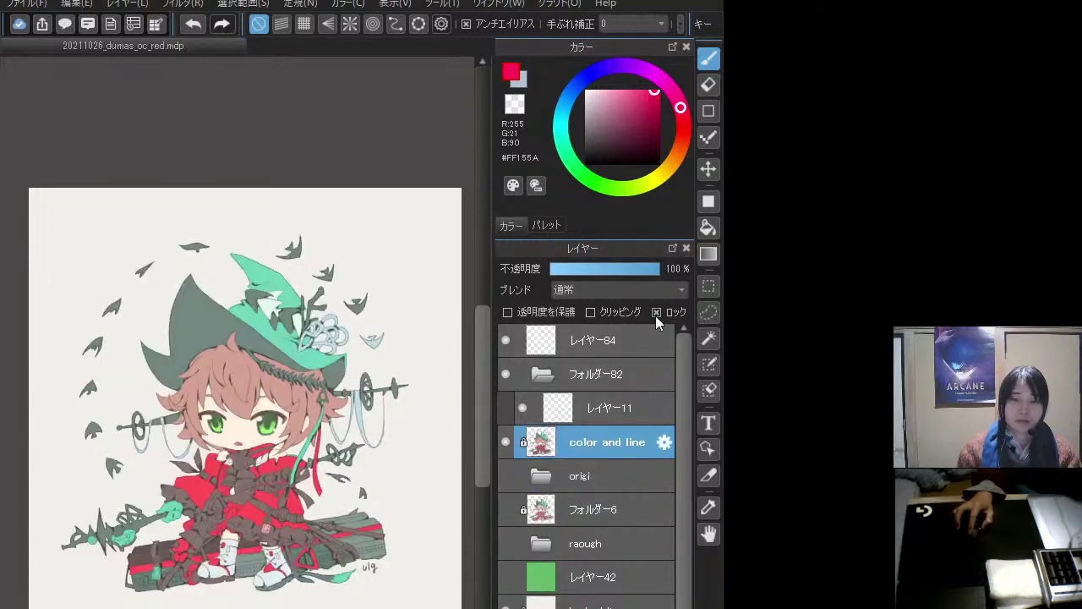
pyautogui.click(657, 312)
pyautogui.click(558, 401)
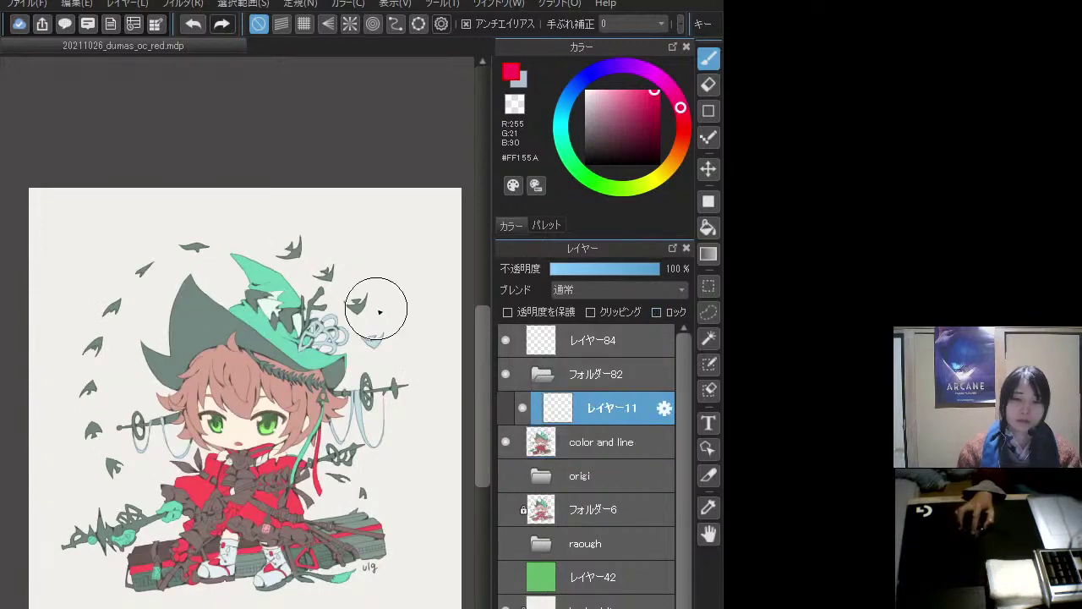
pyautogui.click(560, 442)
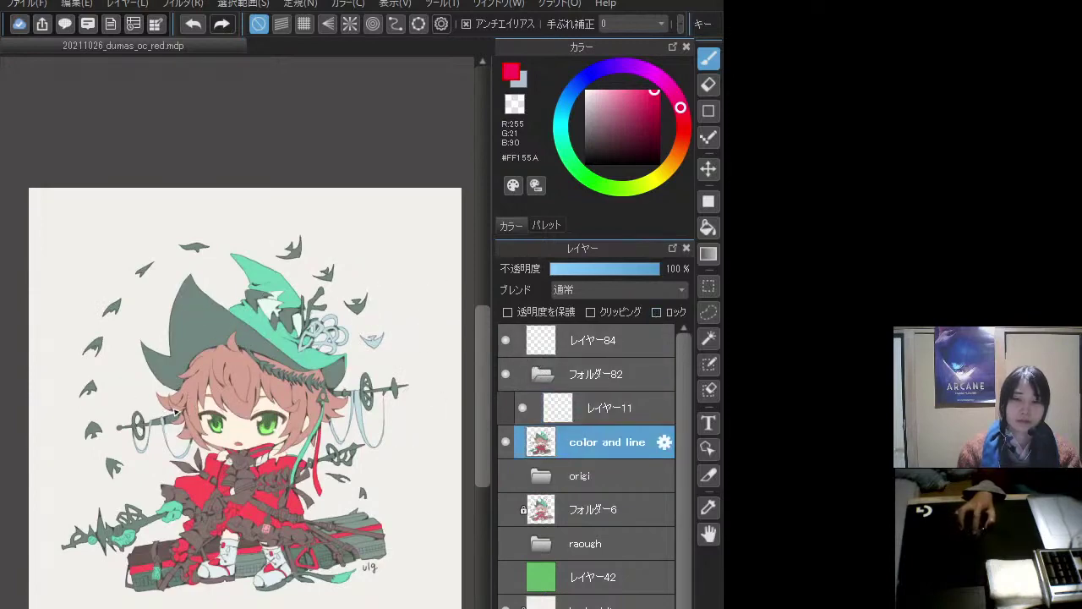
# - Examine the character's face, hat and costume up close, returning to the whole figure with the brush active
pyautogui.scroll(4, 262, 479)
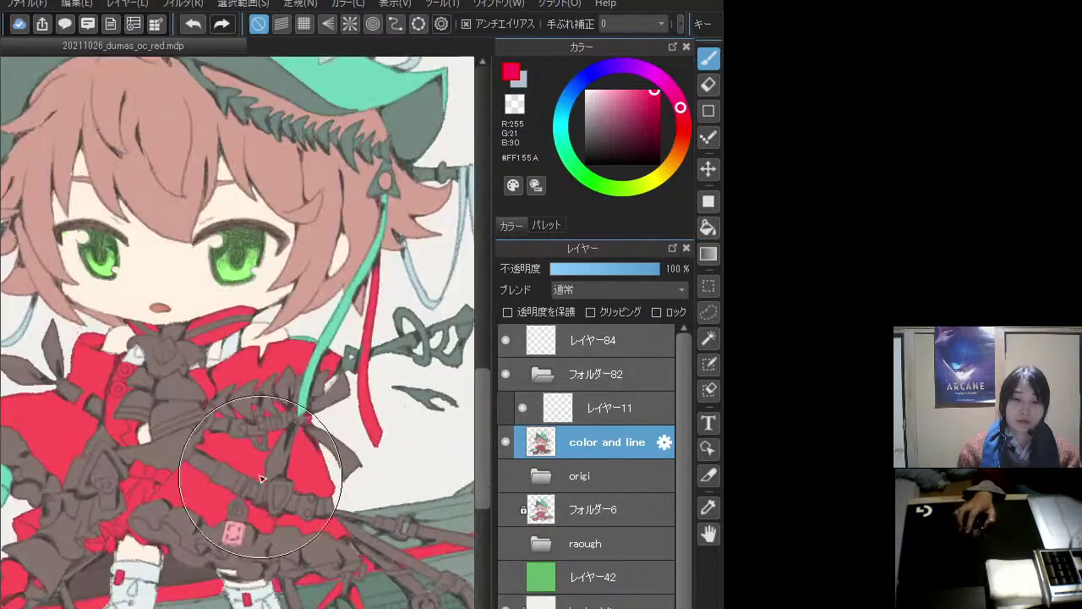
pyautogui.scroll(-3, 262, 480)
pyautogui.scroll(3, 324, 446)
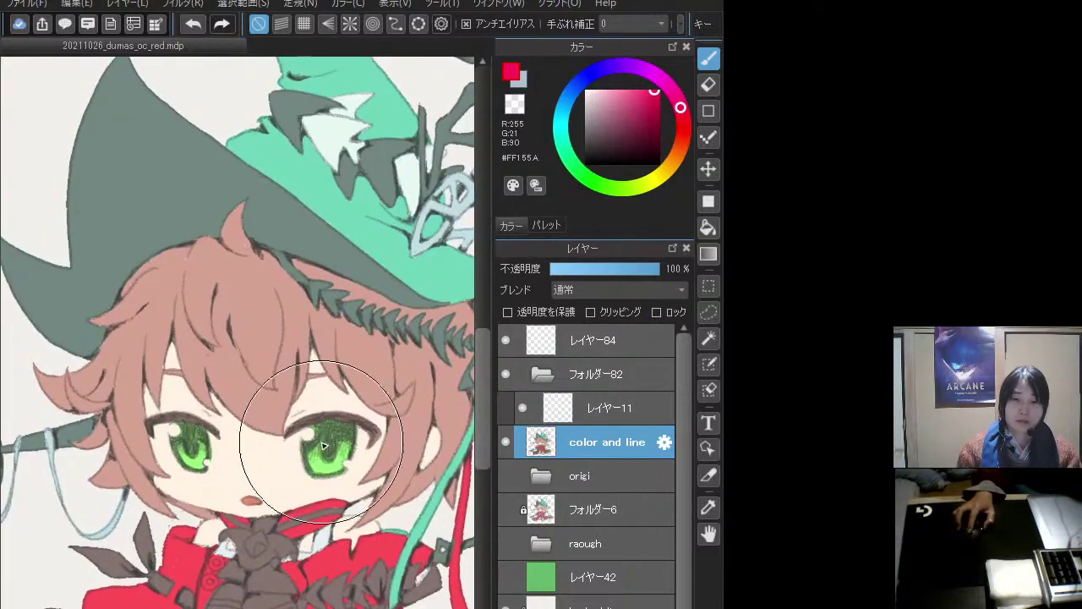
pyautogui.scroll(-4, 324, 445)
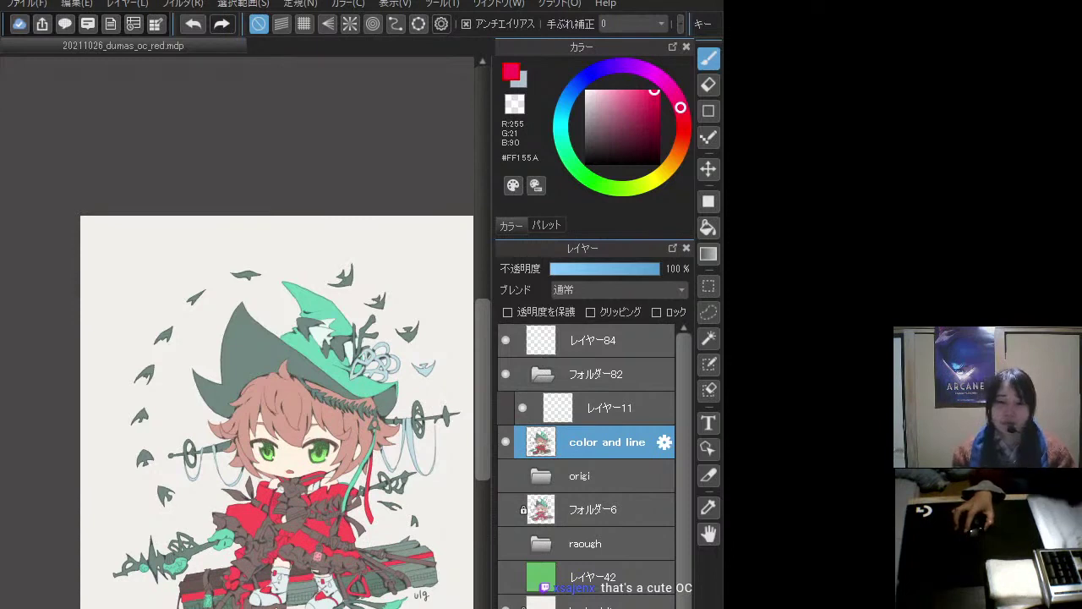
pyautogui.click(709, 390)
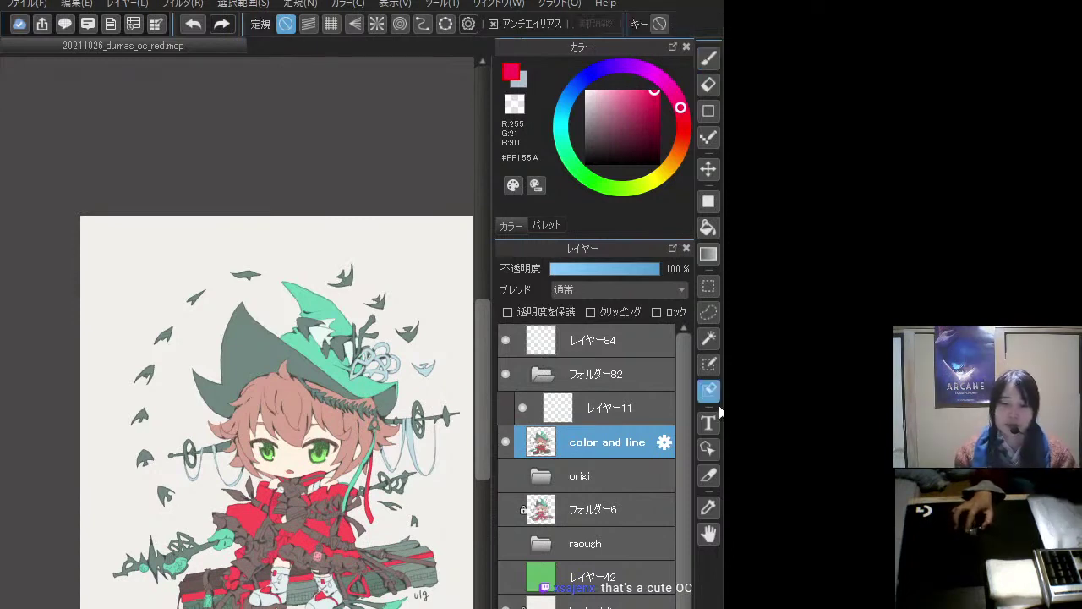
pyautogui.click(717, 59)
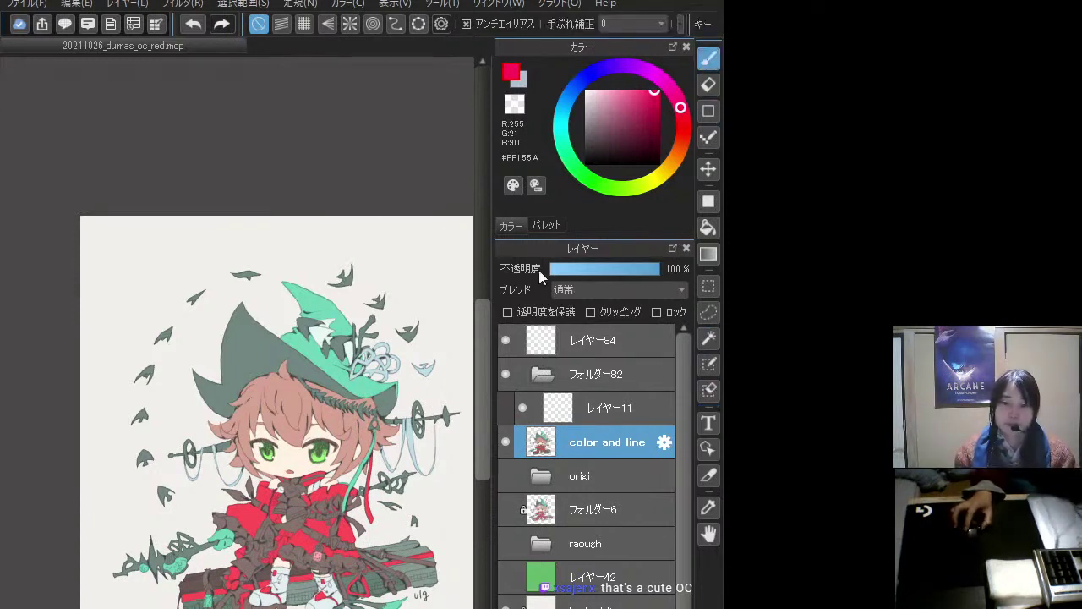
pyautogui.scroll(1, 364, 363)
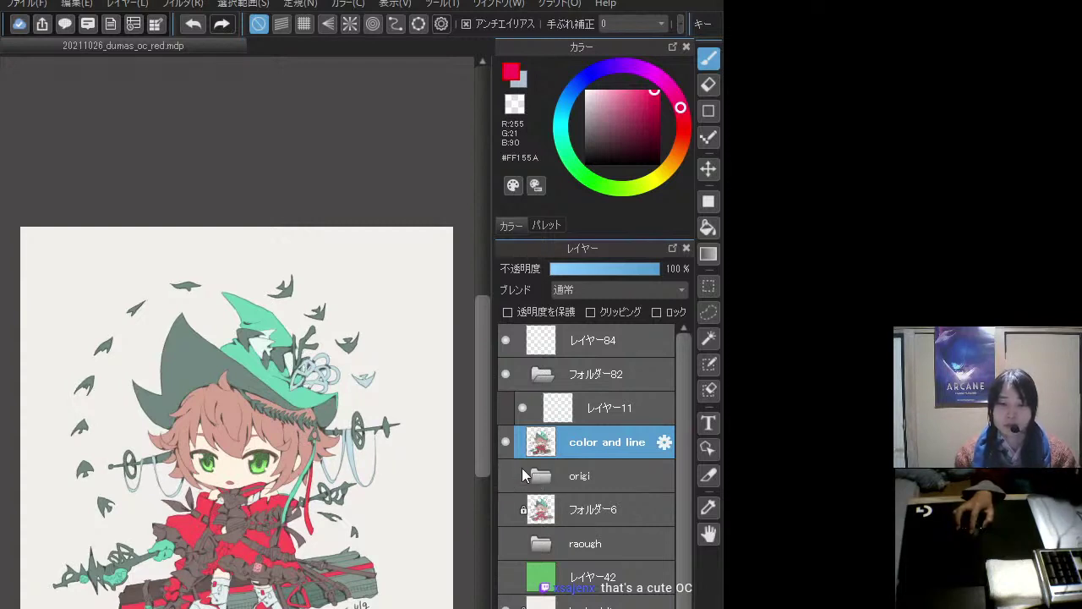
# - Check the "color and line" layer by toggling its visibility off and on, and select レイヤー84
pyautogui.click(507, 440)
pyautogui.click(507, 440)
pyautogui.click(546, 408)
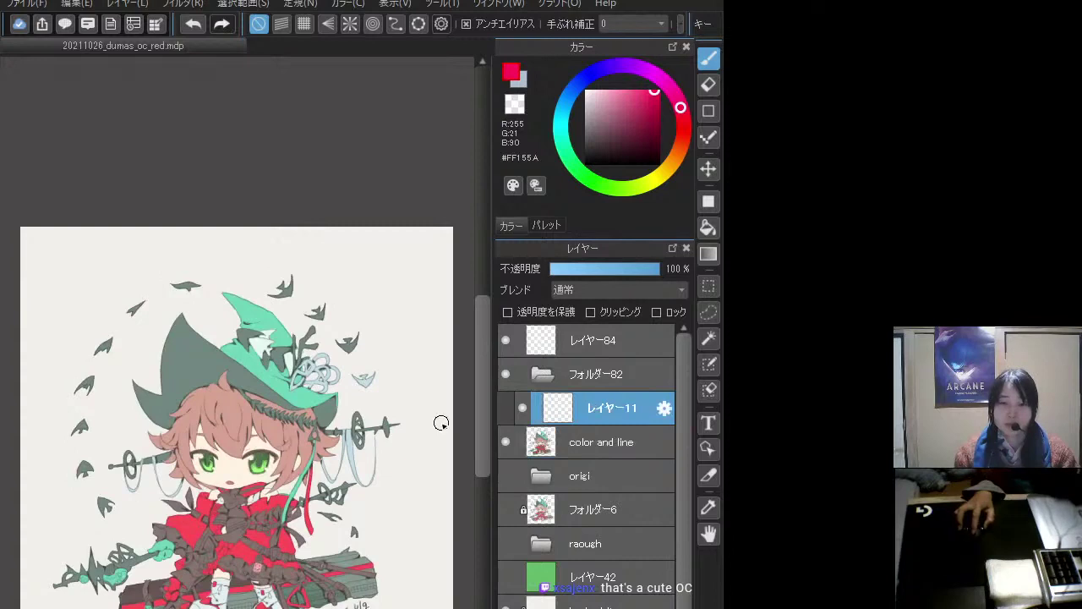
pyautogui.click(584, 334)
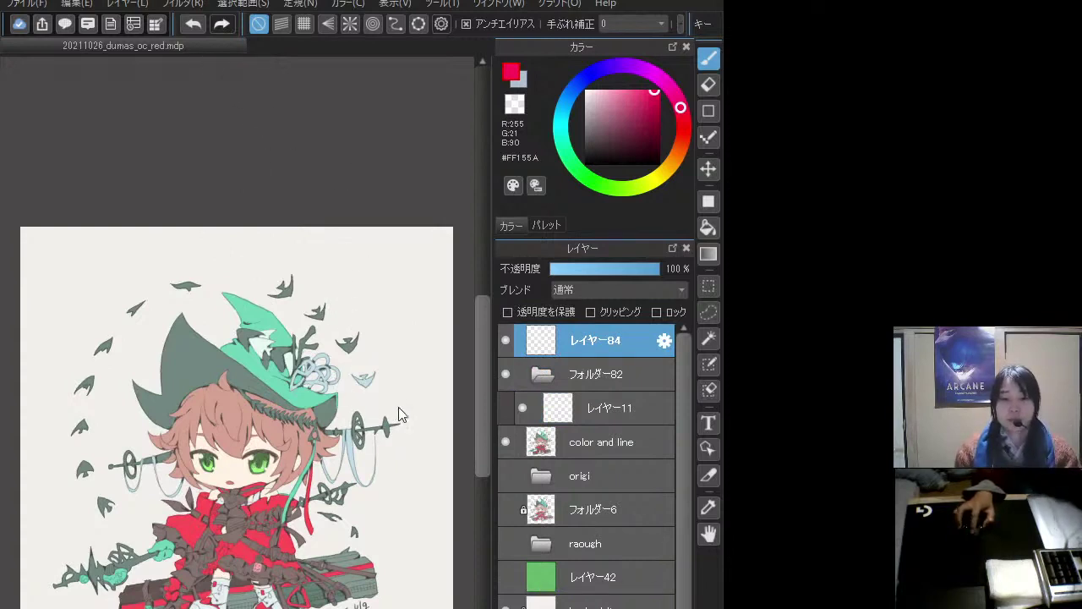
# - Quit and reopen 20211026_dumas_oc_red.mdp, and test red brush strokes on レイヤー84 with "color and line" shown, undoing each stroke
pyautogui.hotkey('ctrl', 'q')
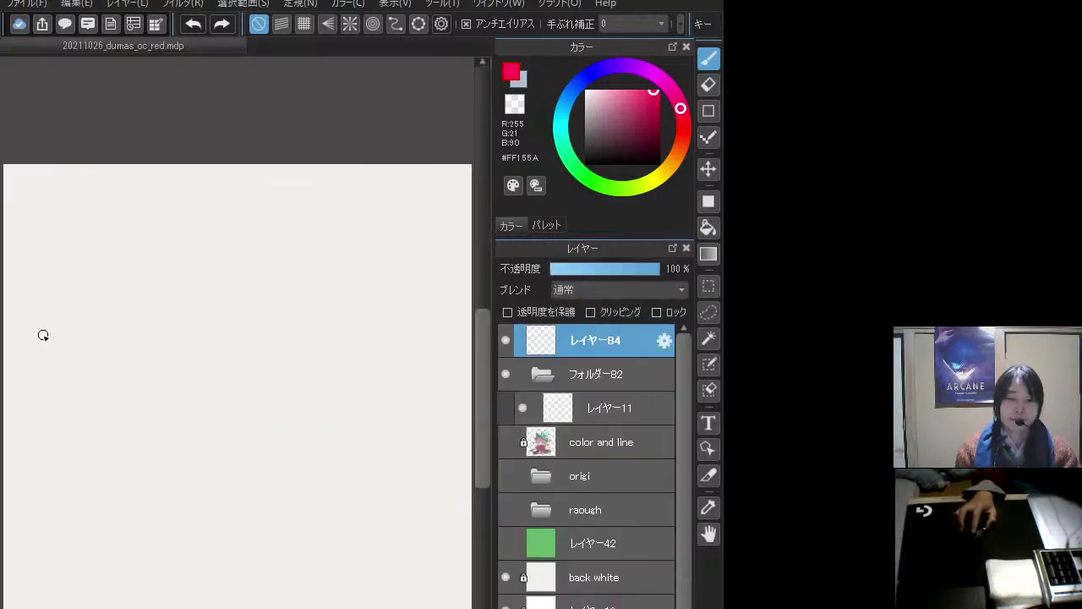
pyautogui.moveTo(237, 324)
pyautogui.mouseDown()
pyautogui.moveTo(267, 357)
pyautogui.moveTo(319, 382)
pyautogui.mouseUp()
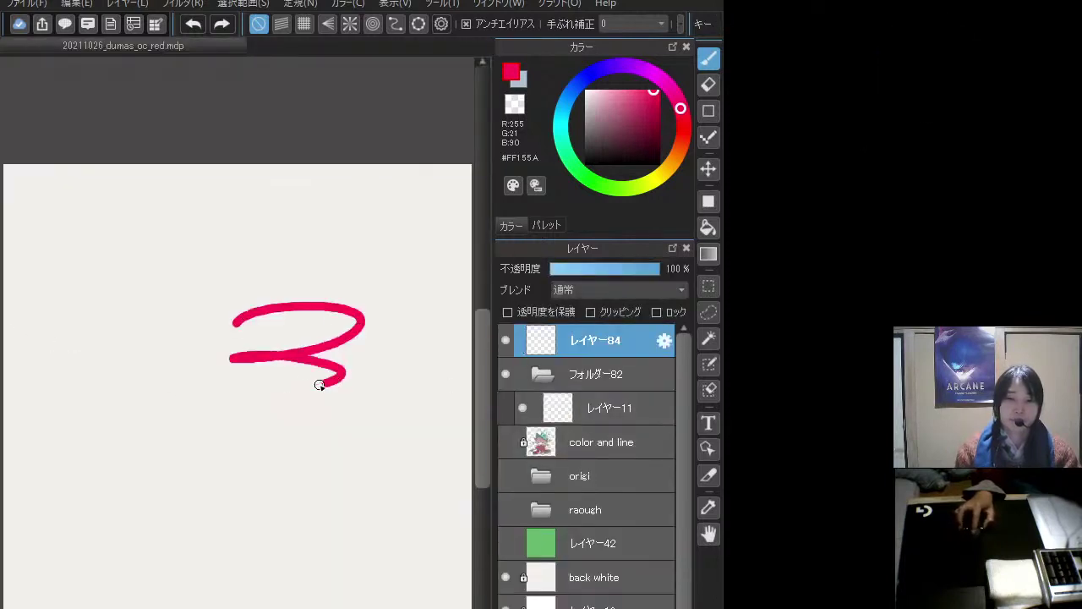
pyautogui.hotkey('ctrl', 'z')
pyautogui.click(505, 442)
pyautogui.moveTo(199, 373)
pyautogui.mouseDown()
pyautogui.moveTo(403, 376)
pyautogui.moveTo(363, 415)
pyautogui.mouseUp()
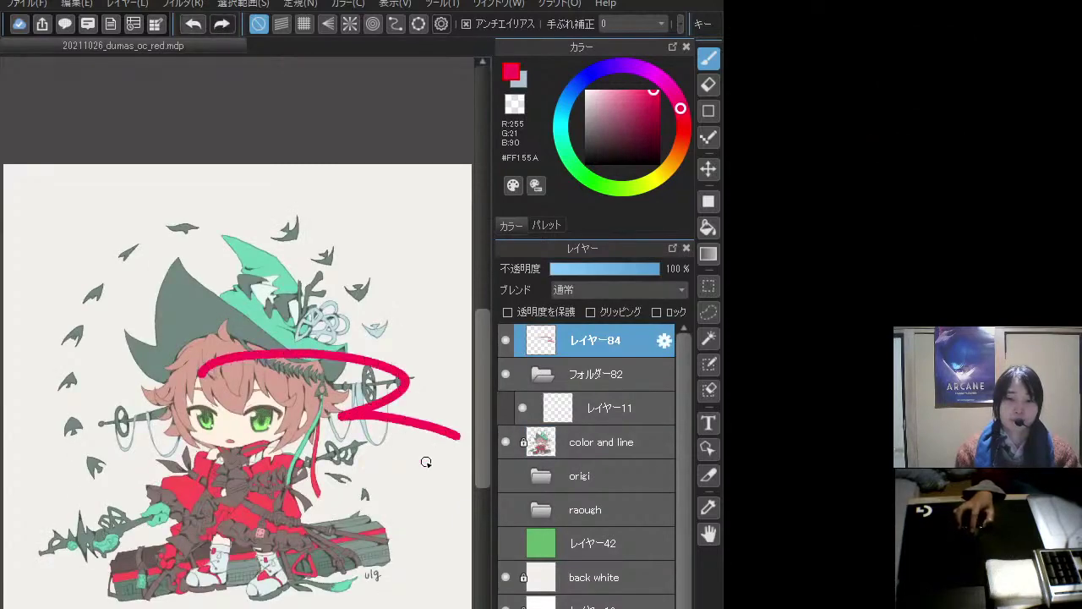
pyautogui.hotkey('ctrl', 'z')
# - Create a selection from the "color and line" artwork, and move レイヤー84 into フォルダー82 and delete it
pyautogui.keyDown('ctrl'); pyautogui.click(571, 446); pyautogui.keyUp('ctrl')
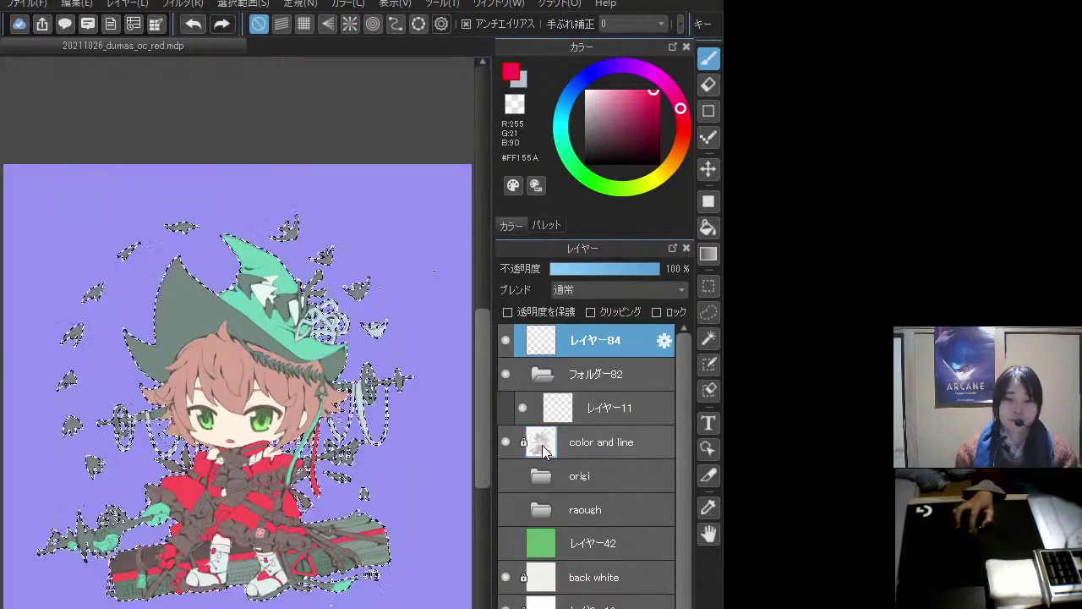
pyautogui.click(609, 408)
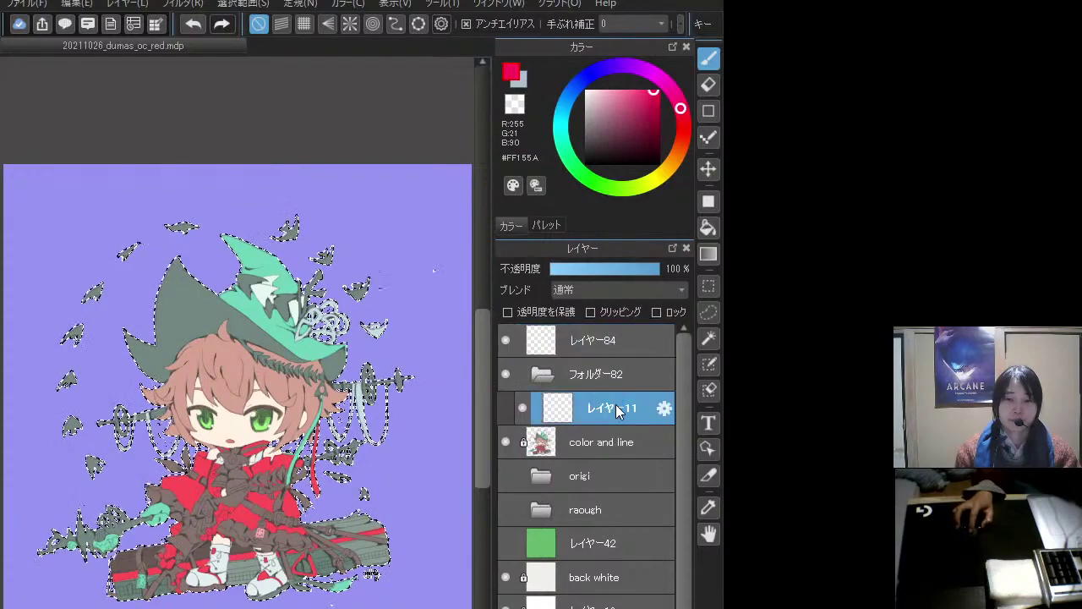
pyautogui.moveTo(595, 340); pyautogui.dragTo(617, 382)
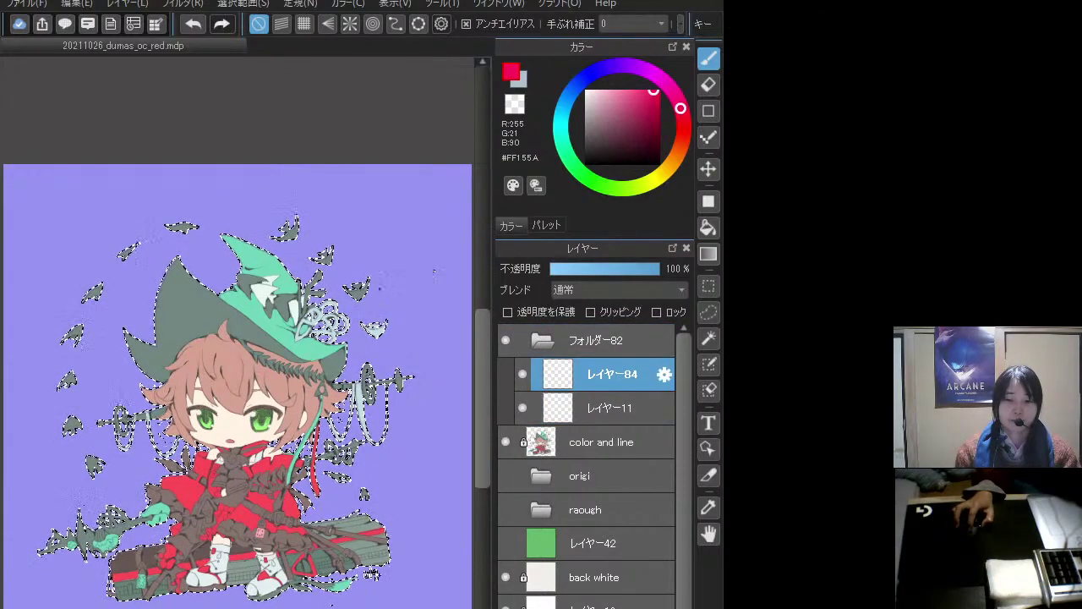
pyautogui.press('Delete')
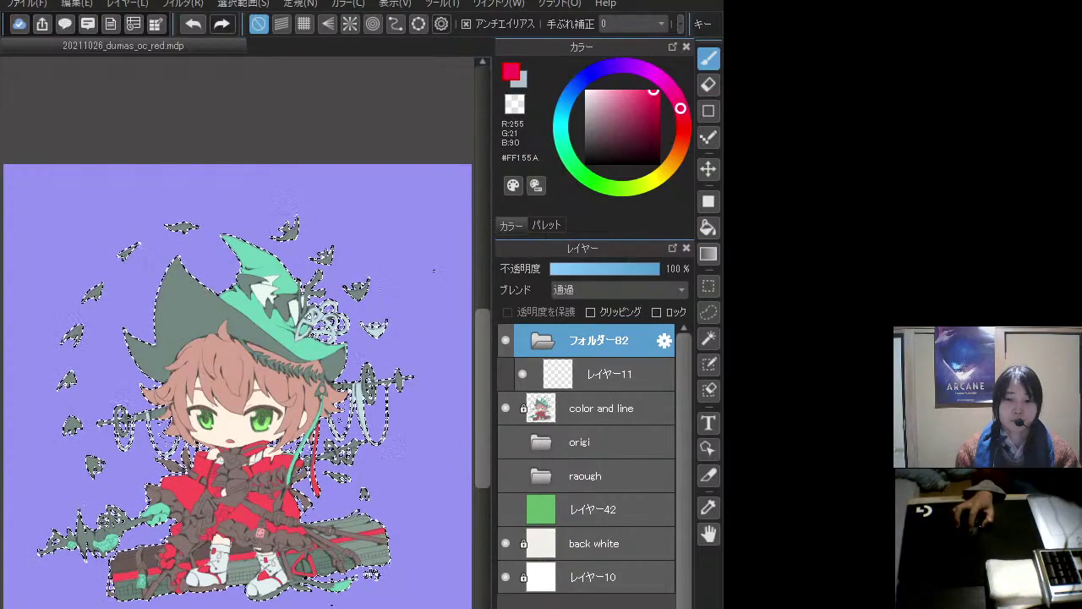
# - Add a mask layer above レイヤー11 in フォルダー82 and paint the selected silhouette black on it with "color and line" hidden
pyautogui.hotkey('ctrl', 'm')
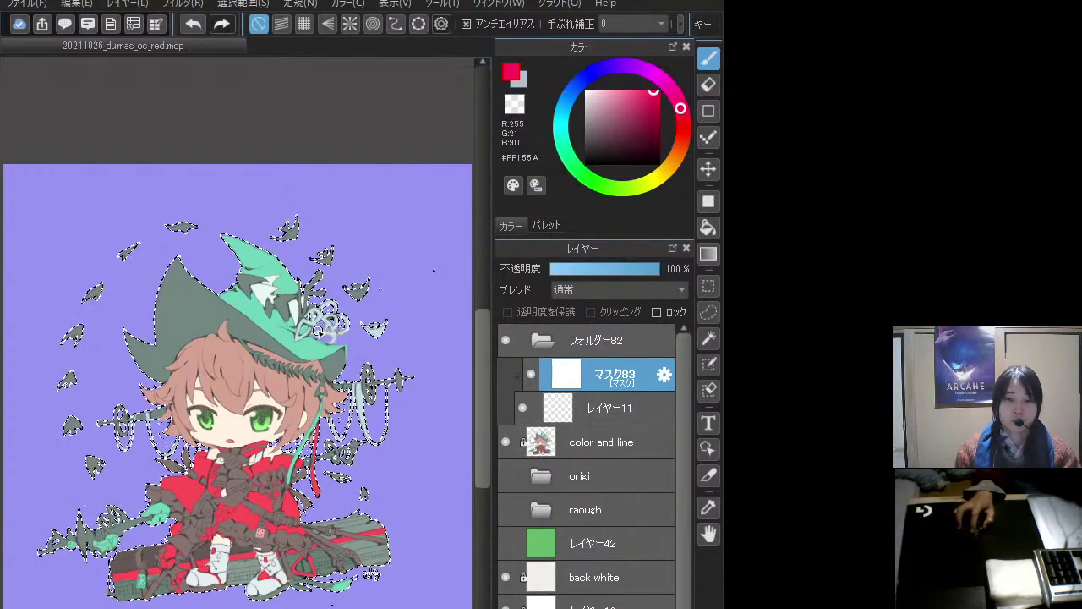
pyautogui.moveTo(650, 166); pyautogui.dragTo(571, 199)
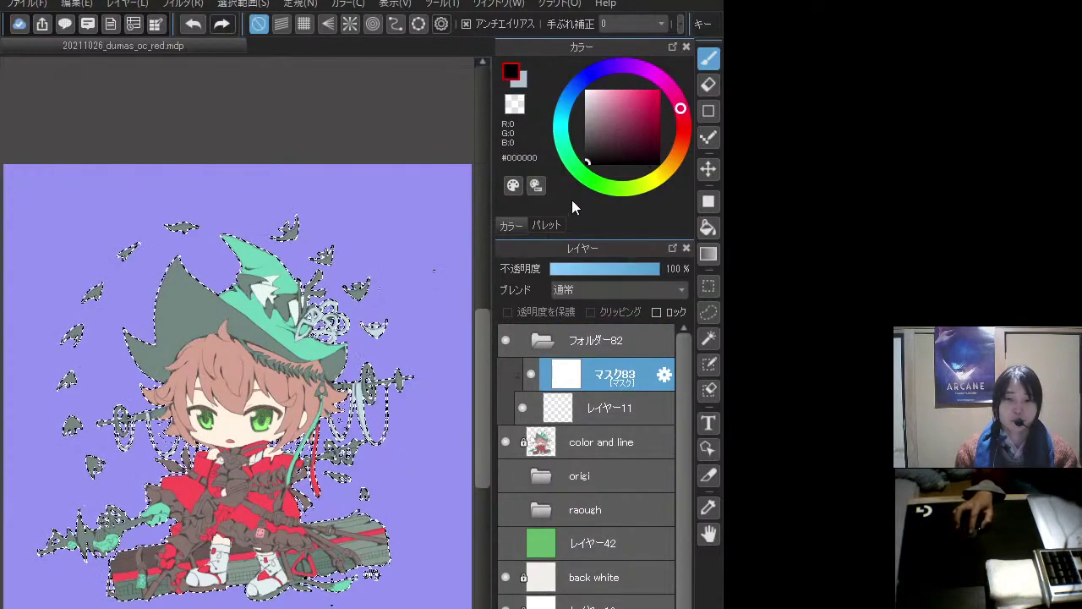
pyautogui.click(505, 442)
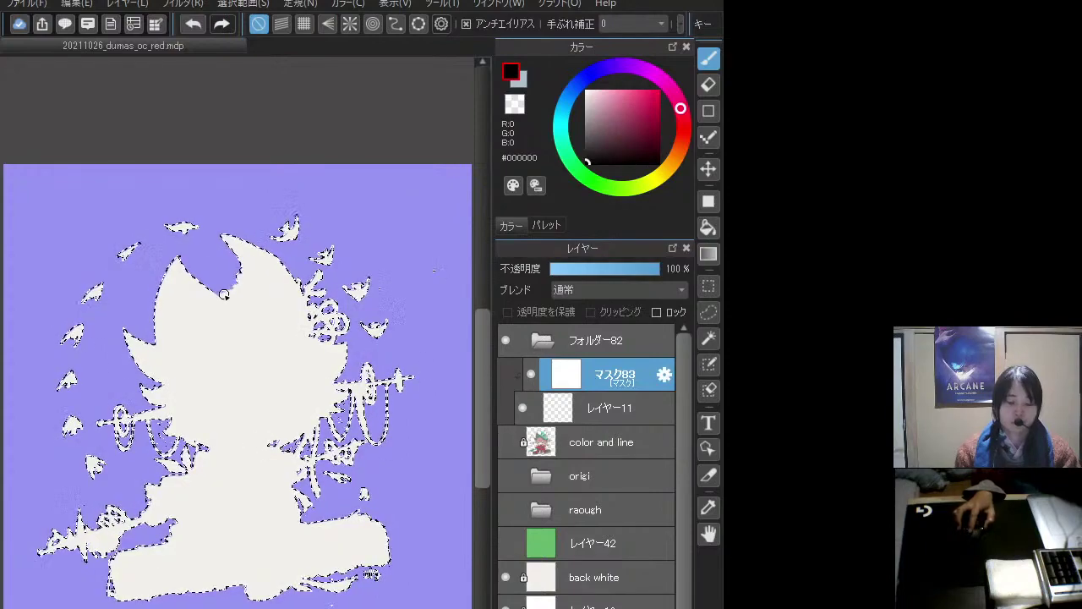
pyautogui.hotkey('ctrl', 'd')
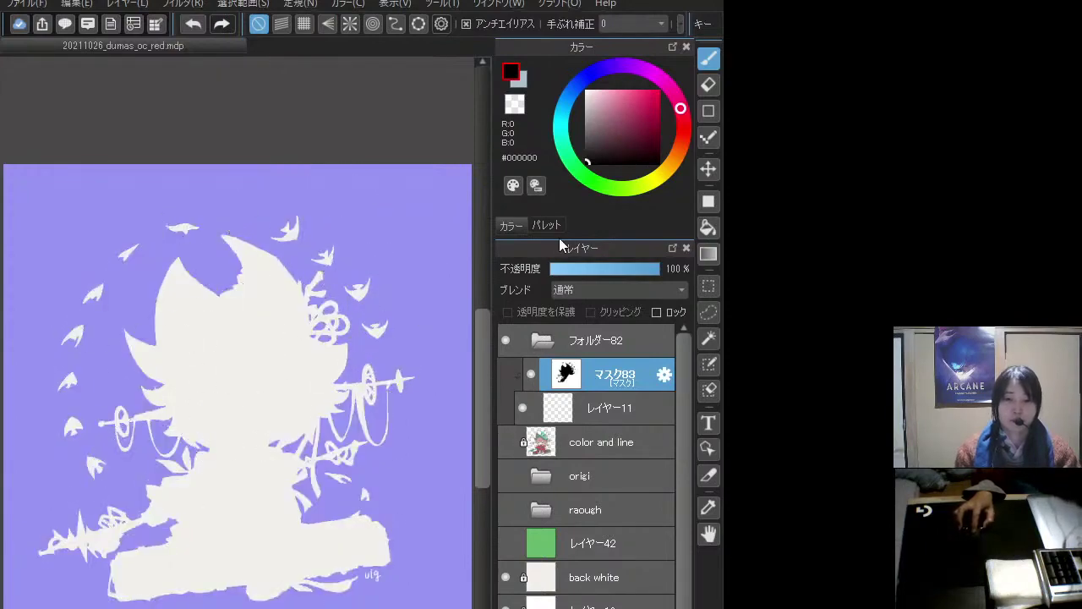
# - Restore the silhouette selection, try white on マスク83, and fill the selected area with black (#000000) using a filled rectangle
pyautogui.moveTo(604, 103); pyautogui.dragTo(588, 91)
pyautogui.hotkey('ctrl', 'z')
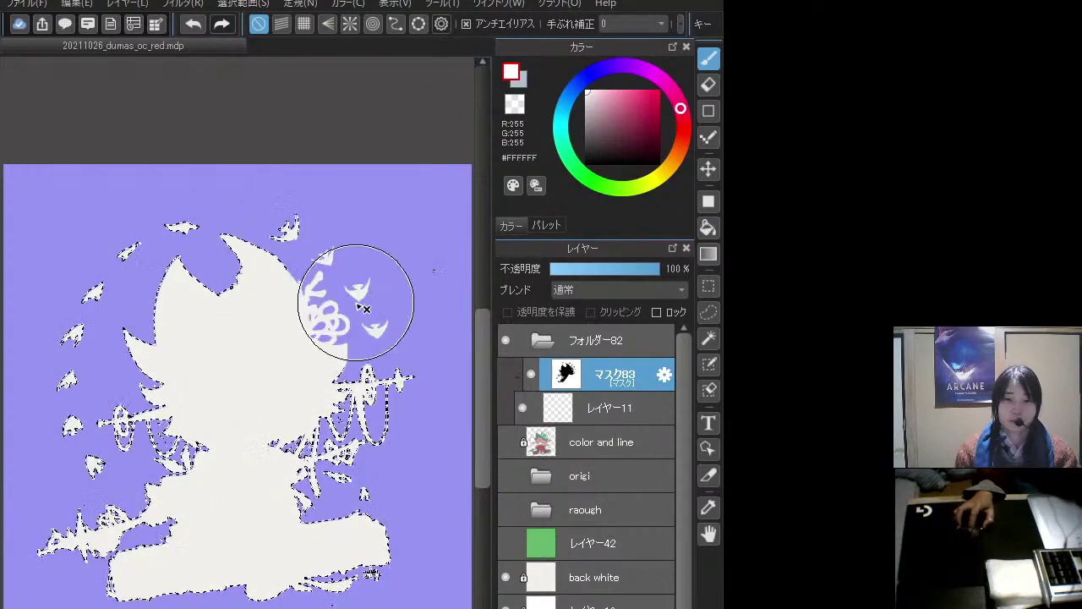
pyautogui.click(587, 161)
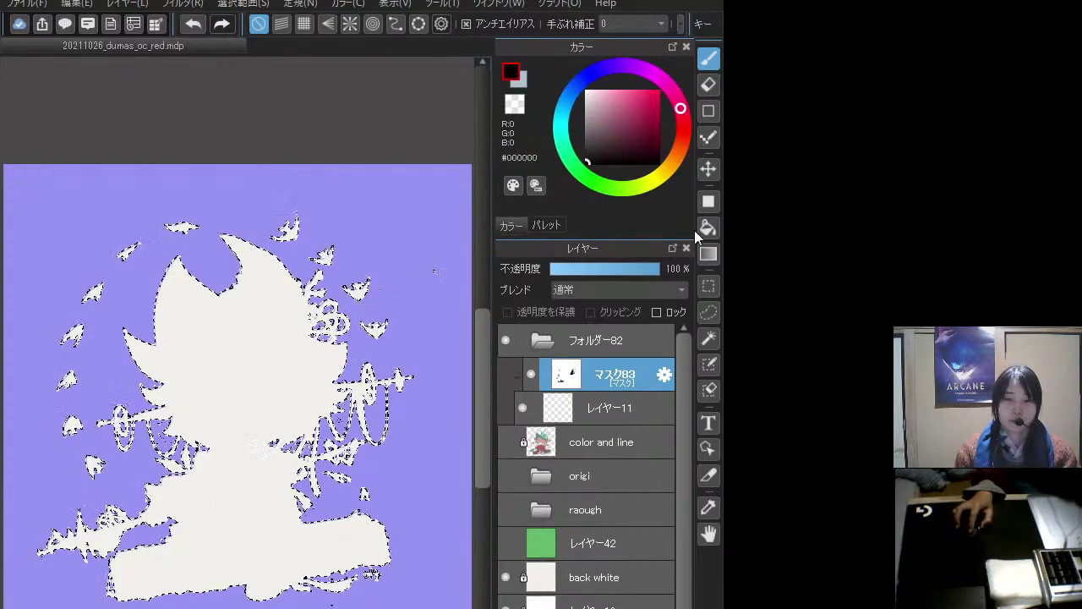
pyautogui.click(708, 201)
pyautogui.moveTo(28, 141); pyautogui.dragTo(431, 605)
# - Try a red (#FF1557) rectangle fill on レイヤー11 within the black-masked silhouette
pyautogui.click(576, 410)
pyautogui.click(630, 108)
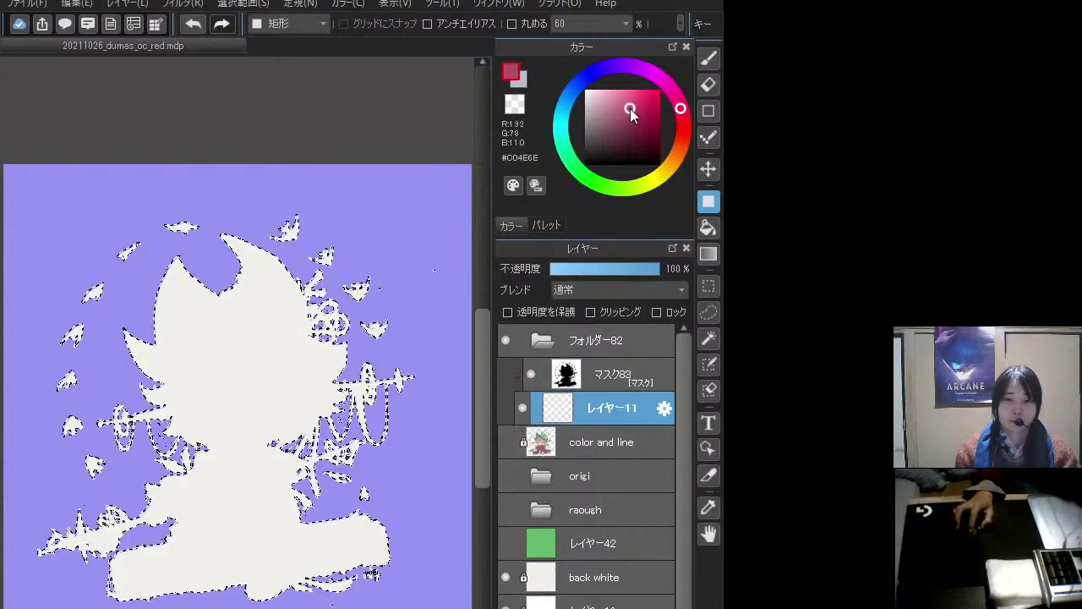
pyautogui.click(655, 91)
pyautogui.moveTo(320, 367); pyautogui.dragTo(153, 404)
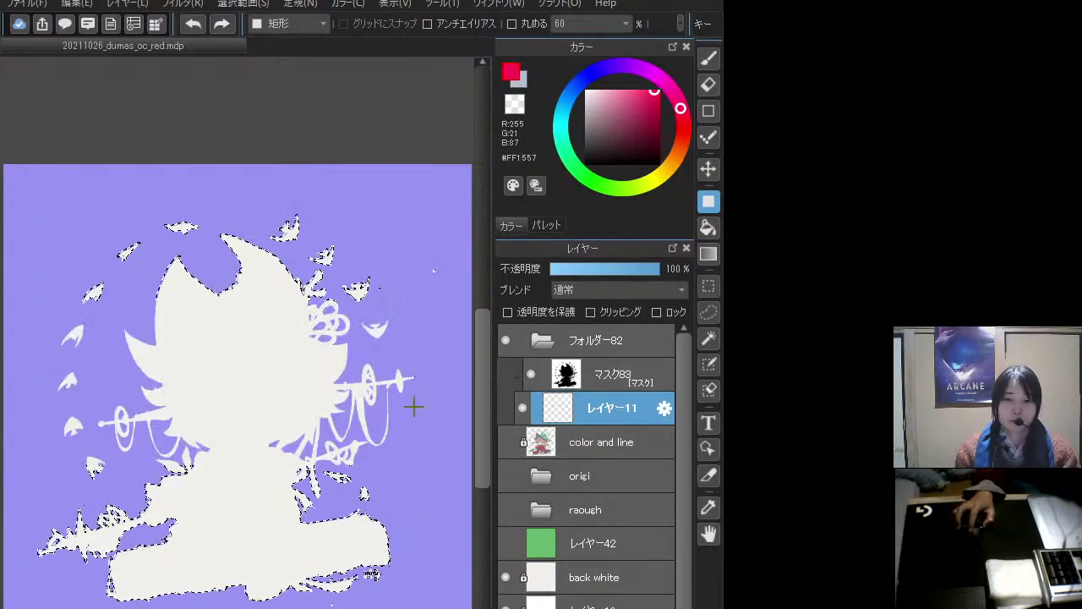
# - Fill the selected silhouette on マスク83 with white (#FFFFFF) using a rectangle covering the whole figure
pyautogui.click(609, 374)
pyautogui.click(587, 90)
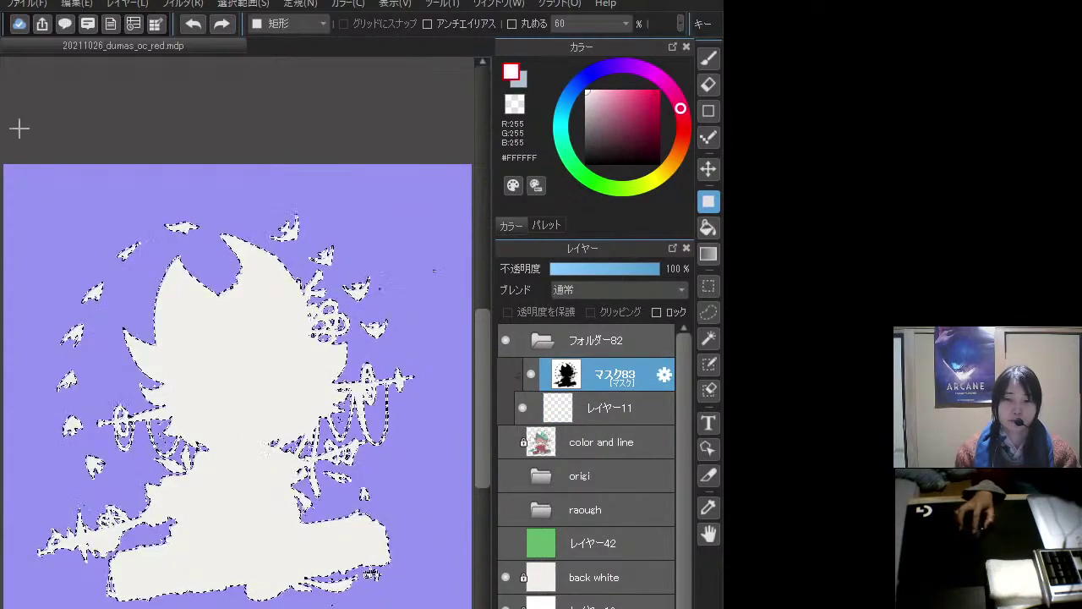
pyautogui.moveTo(15, 125); pyautogui.dragTo(472, 608)
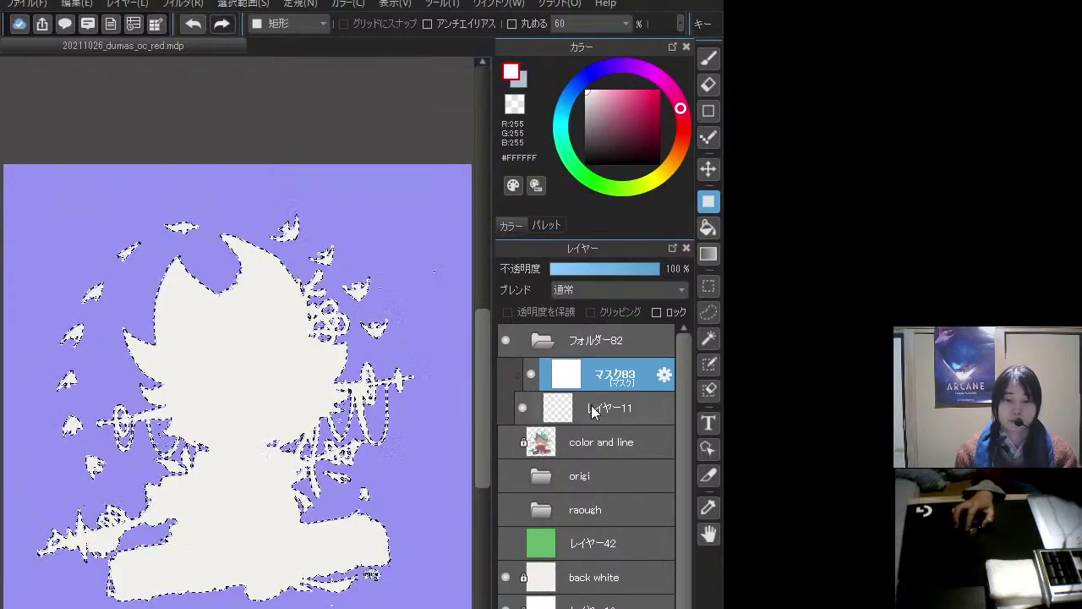
# - Test the white mask with a pink (#FF376F) rectangle fill across the silhouette on レイヤー11, and undo the fill
pyautogui.click(600, 409)
pyautogui.click(644, 90)
pyautogui.moveTo(49, 395); pyautogui.dragTo(51, 358)
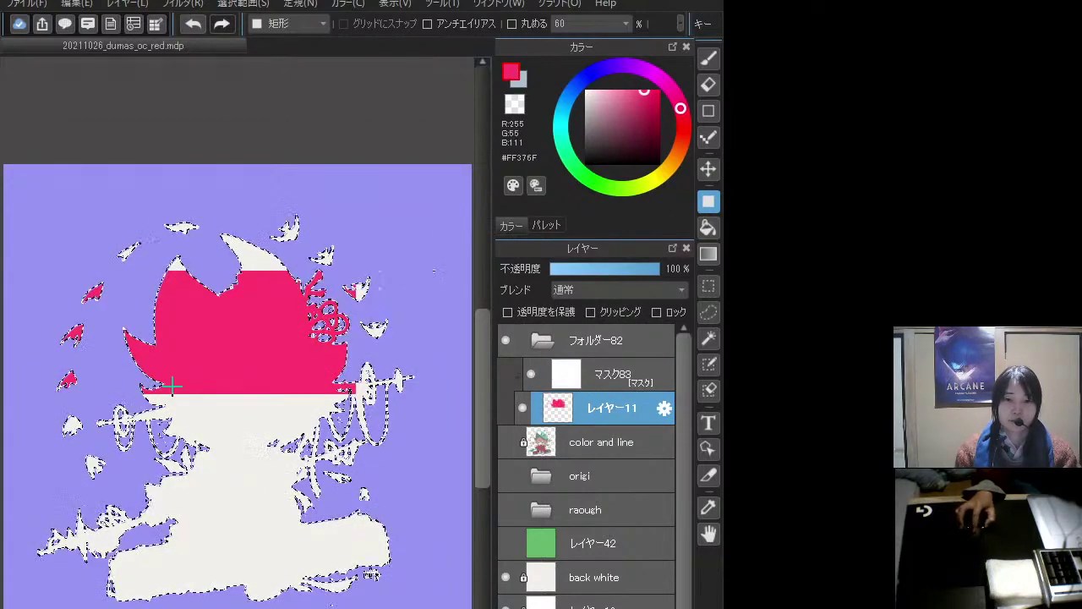
pyautogui.hotkey('ctrl', 'z')
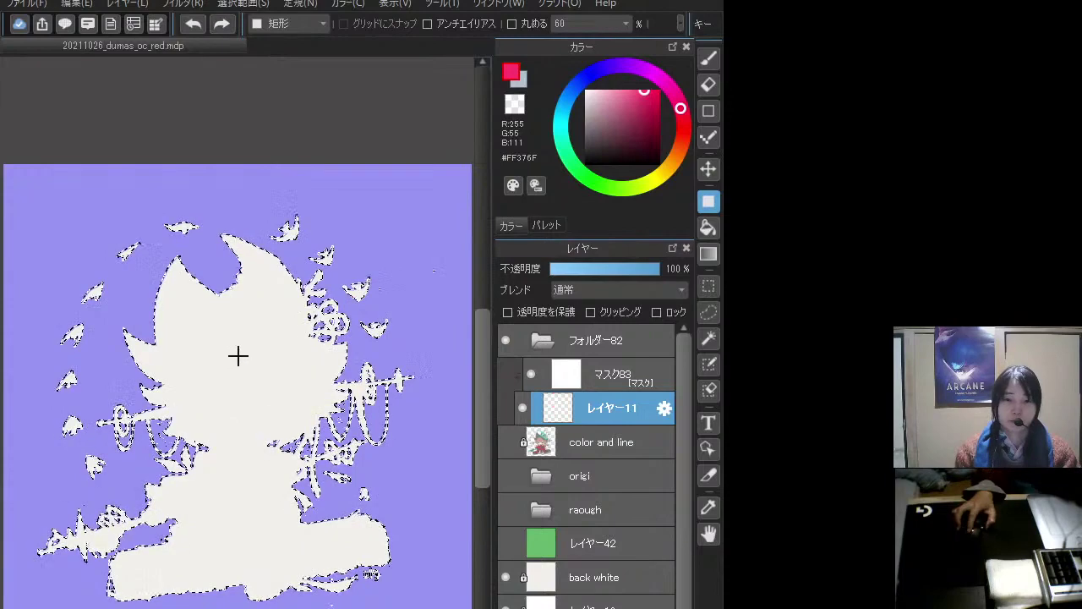
# - Clear the silhouette selection and show the green レイヤー42 background layer
pyautogui.hotkey('ctrl', 'd')
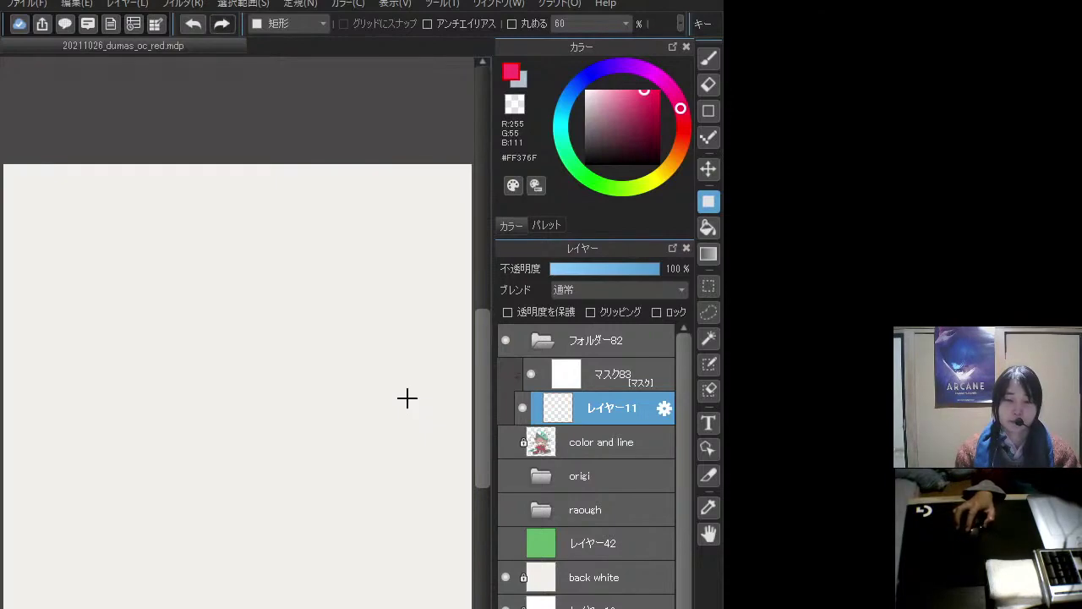
pyautogui.click(509, 539)
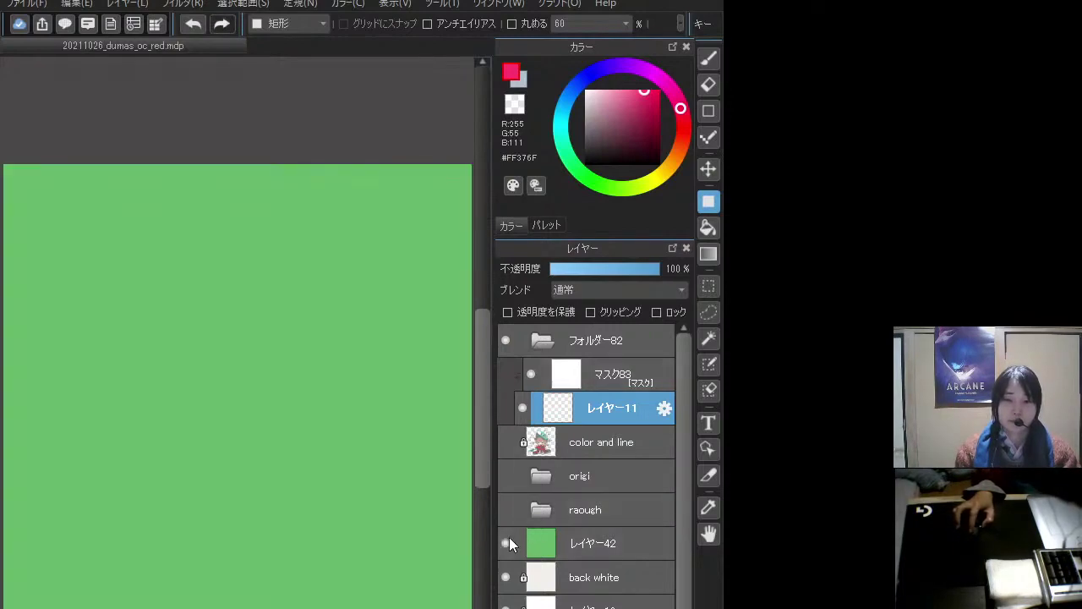
# - Try a pink (#FF376F) rectangle and a brush stroke across the canvas on レイヤー11, and undo the stroke
pyautogui.moveTo(266, 374); pyautogui.dragTo(401, 357)
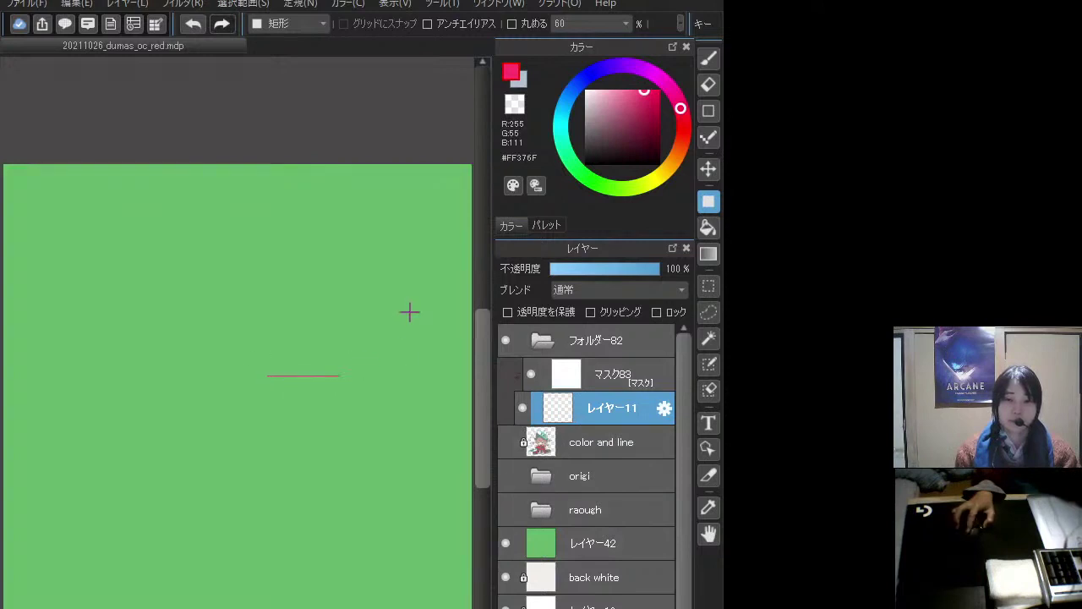
pyautogui.click(708, 56)
pyautogui.moveTo(110, 380)
pyautogui.mouseDown()
pyautogui.moveTo(399, 358)
pyautogui.moveTo(67, 351)
pyautogui.moveTo(475, 339)
pyautogui.mouseUp()
pyautogui.hotkey('ctrl', 'z')
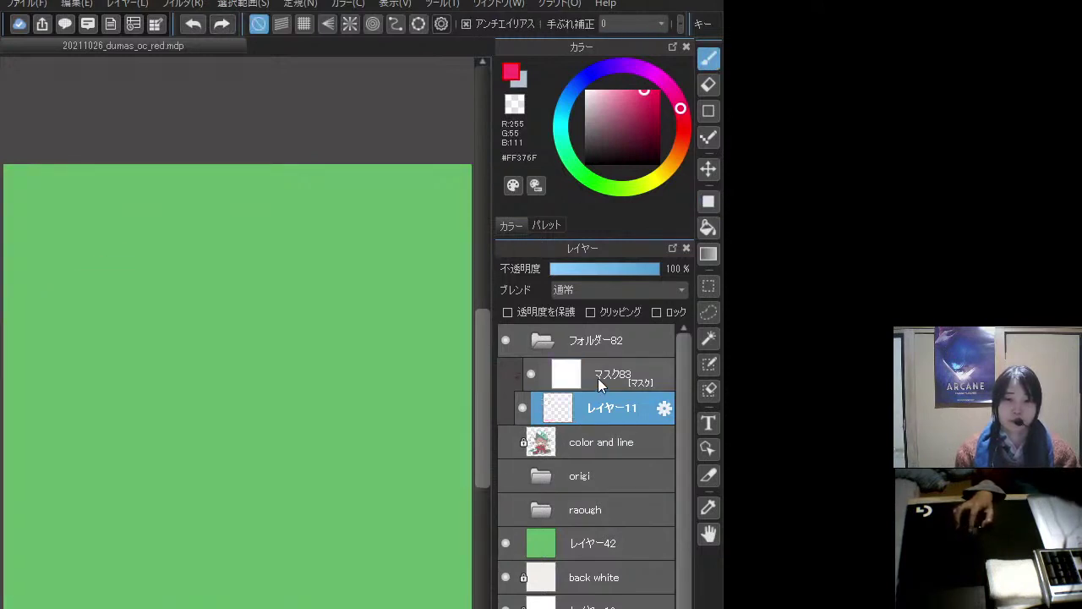
# - Load the character silhouette from the color and line layer as a selection and fill it with black (#000000) on マスク83
pyautogui.click(567, 382)
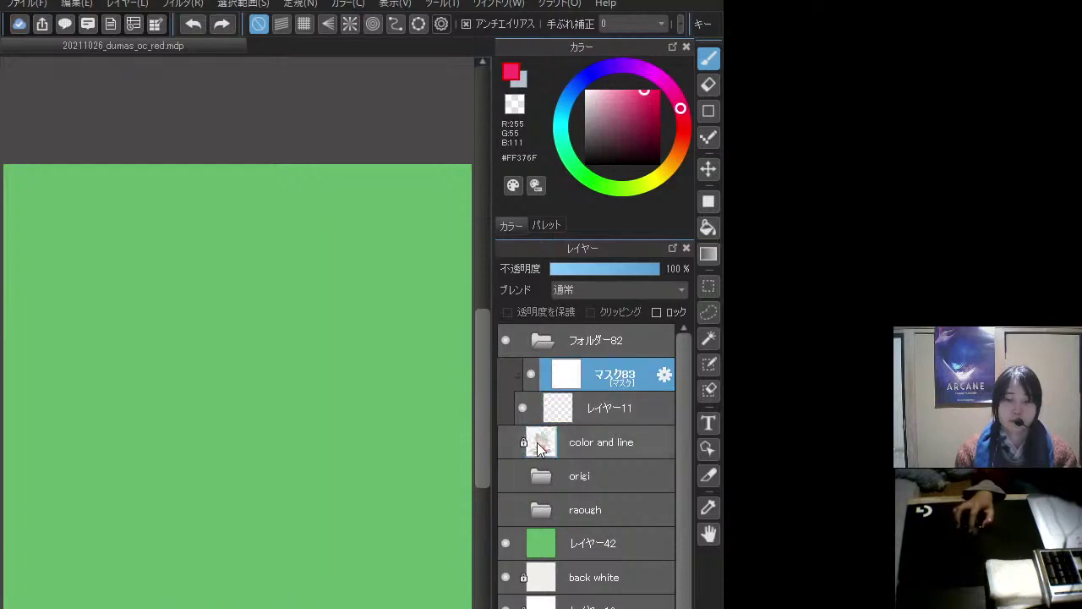
pyautogui.keyDown('ctrl'); pyautogui.click(540, 443); pyautogui.keyUp('ctrl')
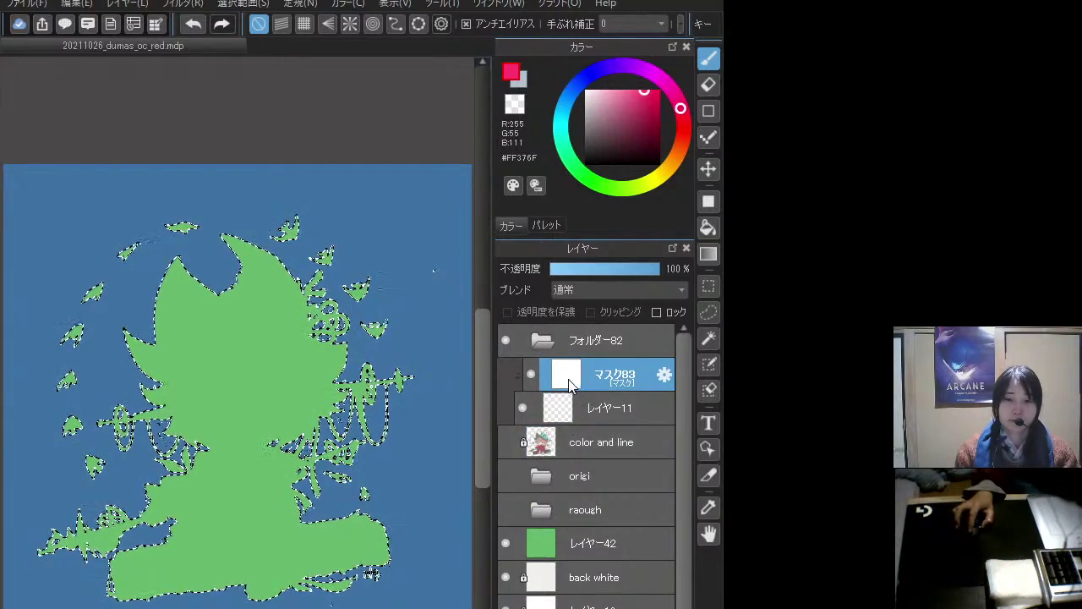
pyautogui.click(709, 201)
pyautogui.click(631, 135)
pyautogui.moveTo(631, 135); pyautogui.dragTo(588, 160)
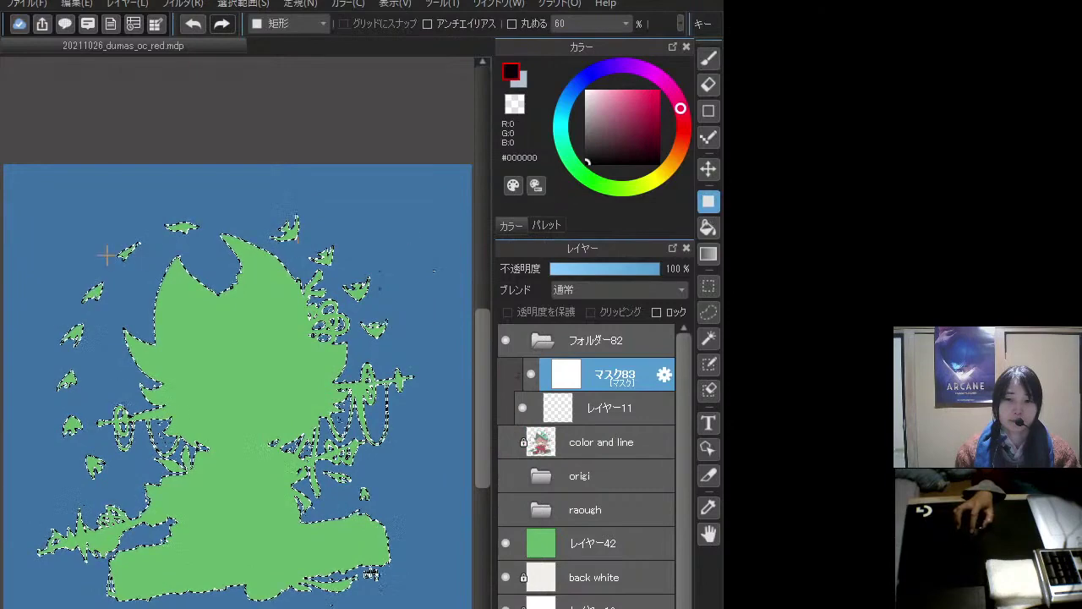
pyautogui.moveTo(14, 160); pyautogui.dragTo(393, 604)
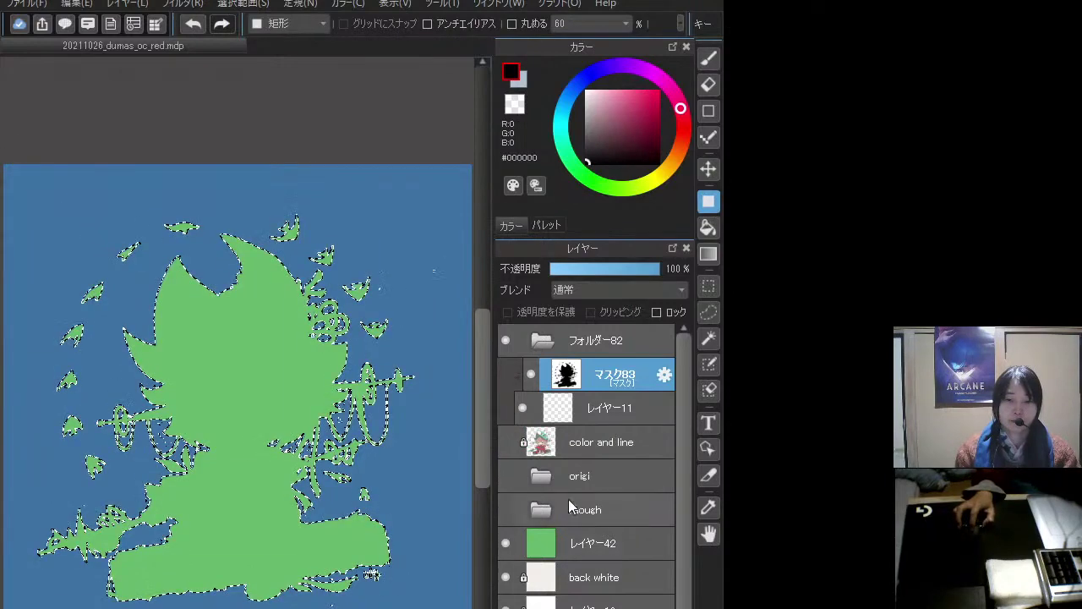
# - Clear the selection, test the black mask with a red (#FF2B66) rectangle on レイヤー11, and undo the fill
pyautogui.hotkey('ctrl', 'd')
pyautogui.click(580, 404)
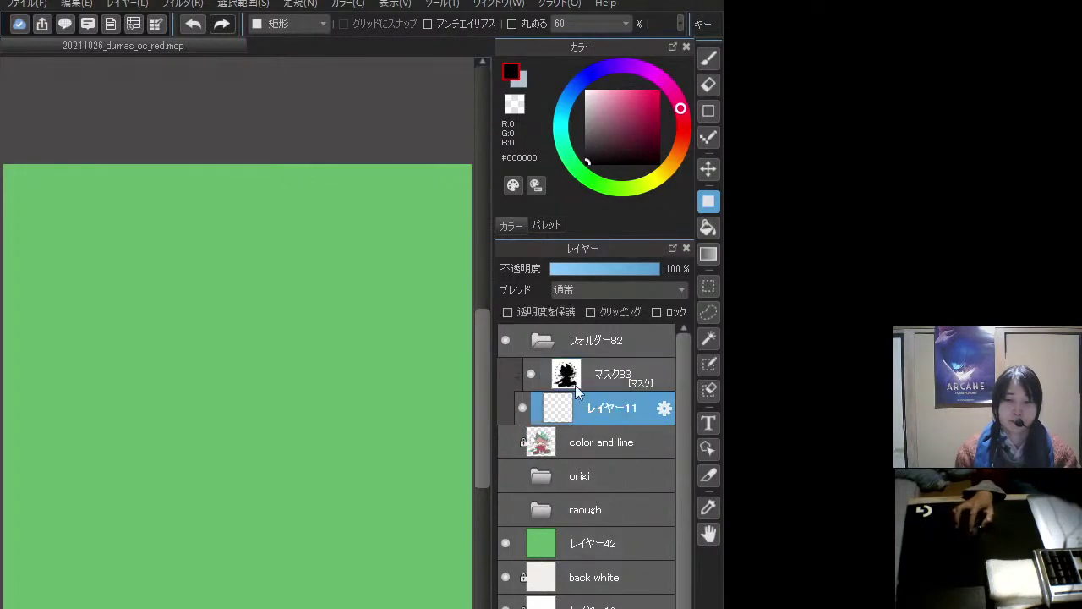
pyautogui.click(648, 93)
pyautogui.moveTo(236, 286); pyautogui.dragTo(392, 548)
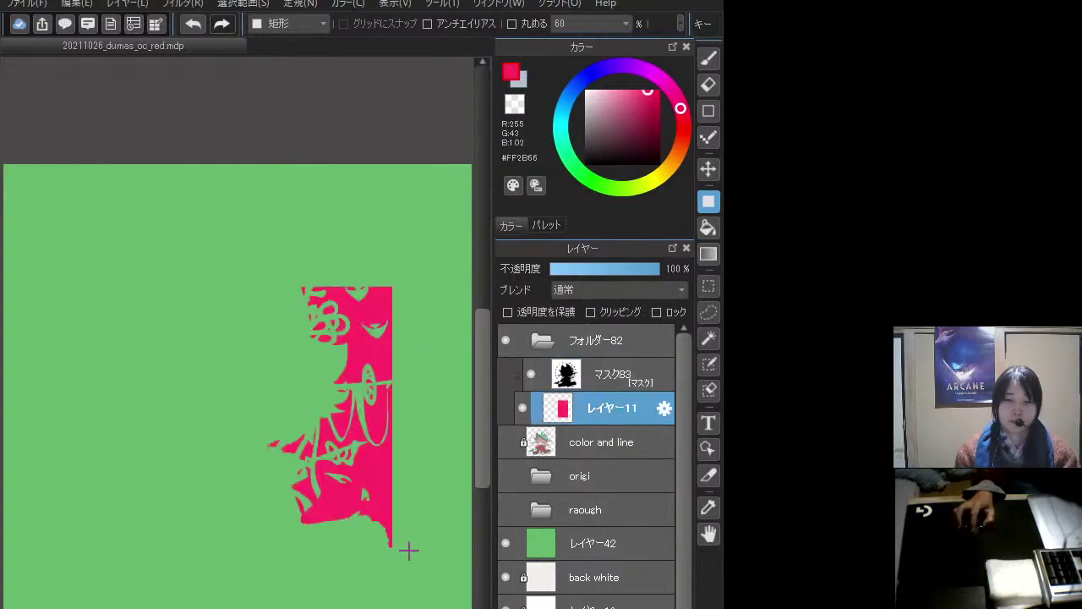
pyautogui.hotkey('ctrl', 'z')
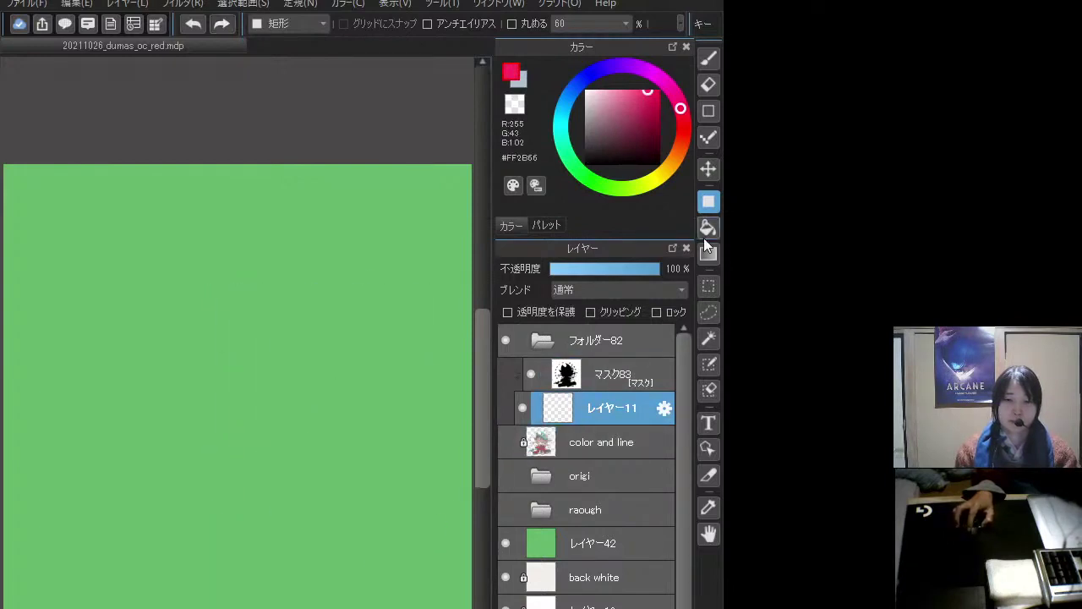
# - Brush broad red (#FF2B66) strokes around the masked figure on レイヤー11, and delete the painted content
pyautogui.click(709, 58)
pyautogui.moveTo(105, 418)
pyautogui.mouseDown()
pyautogui.moveTo(67, 518)
pyautogui.moveTo(313, 541)
pyautogui.mouseUp()
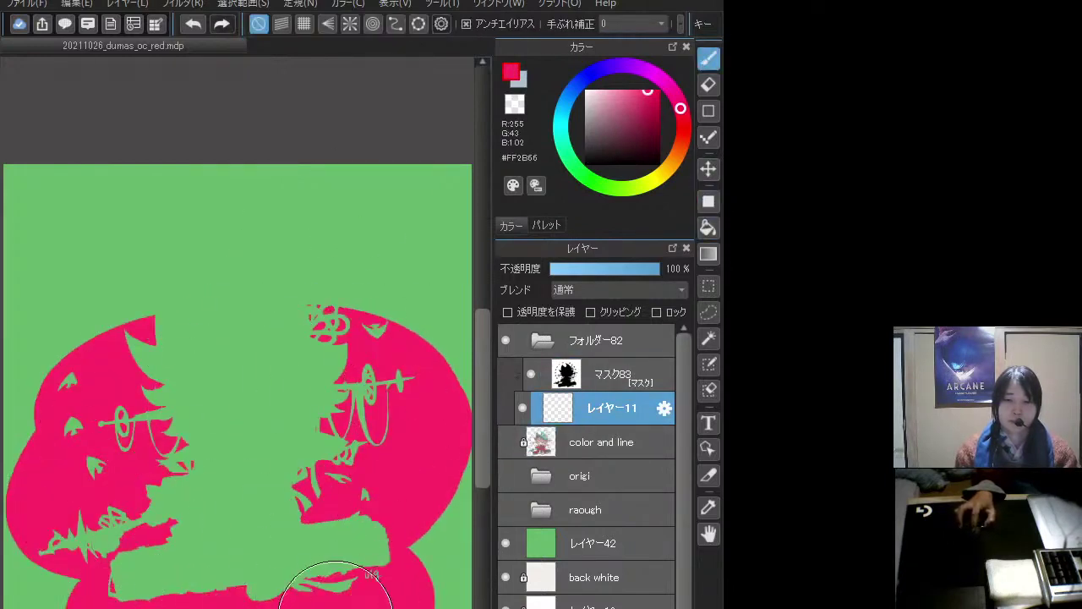
pyautogui.press('Delete')
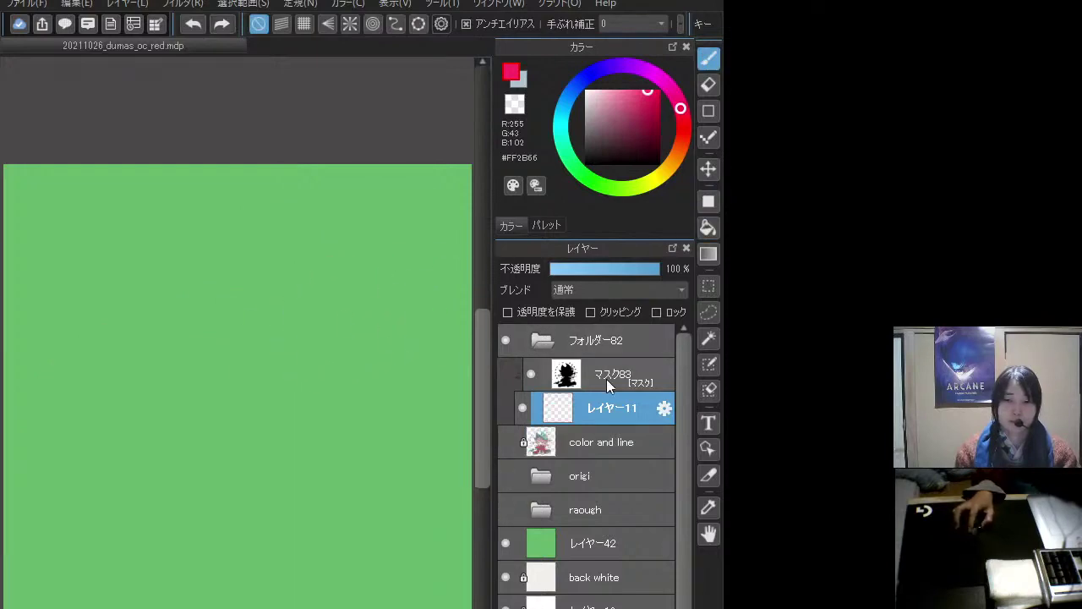
# - Reload the silhouette selection, reset マスク83 to plain white, and deselect
pyautogui.click(607, 379)
pyautogui.click(589, 448)
pyautogui.keyDown('ctrl'); pyautogui.click(541, 441); pyautogui.keyUp('ctrl')
pyautogui.click(601, 381)
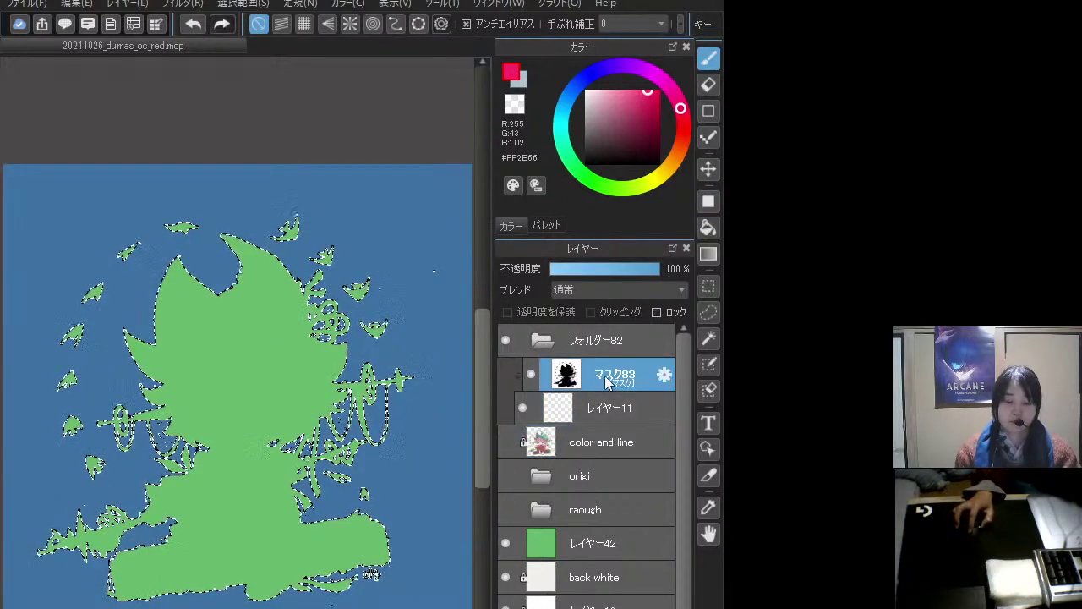
pyautogui.hotkey('ctrl', 'd')
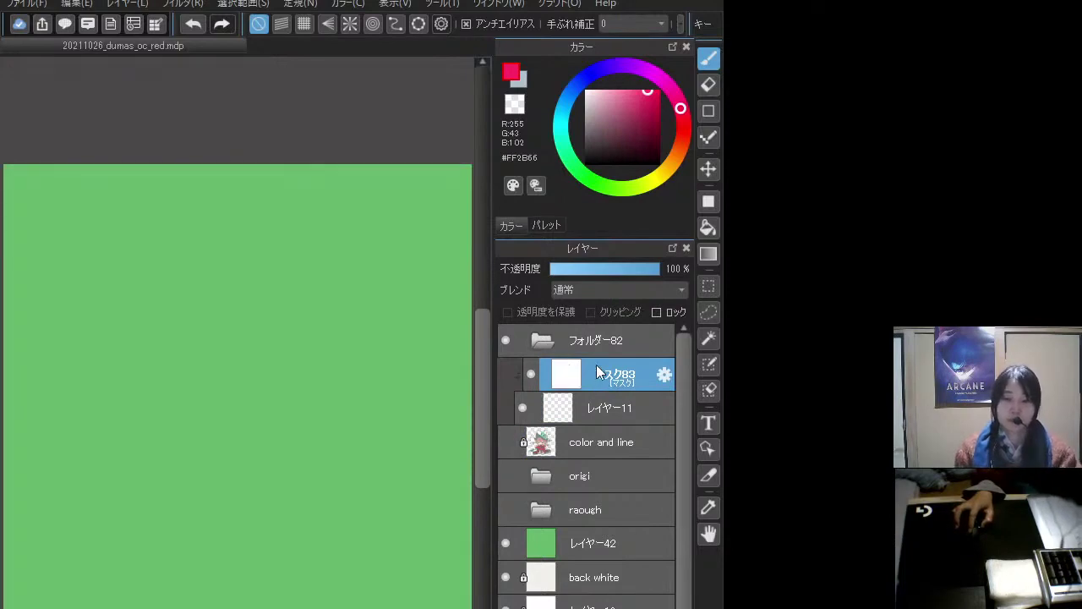
# - Select the character silhouette from the color and line layer and invert the selection
pyautogui.click(586, 449)
pyautogui.keyDown('ctrl'); pyautogui.click(545, 445); pyautogui.keyUp('ctrl')
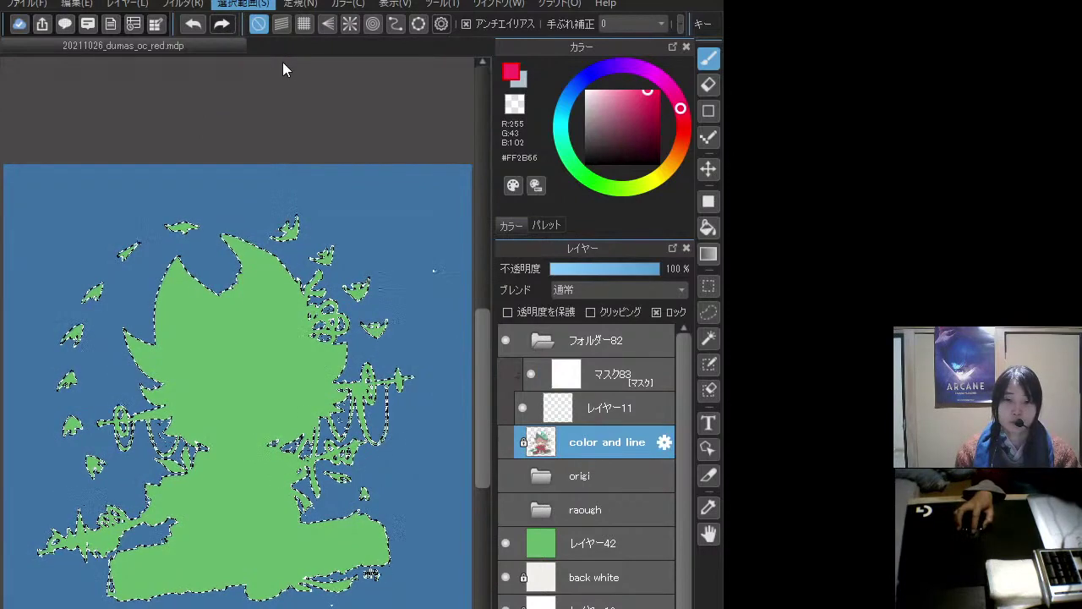
pyautogui.hotkey('ctrl', 'i')
pyautogui.click(708, 201)
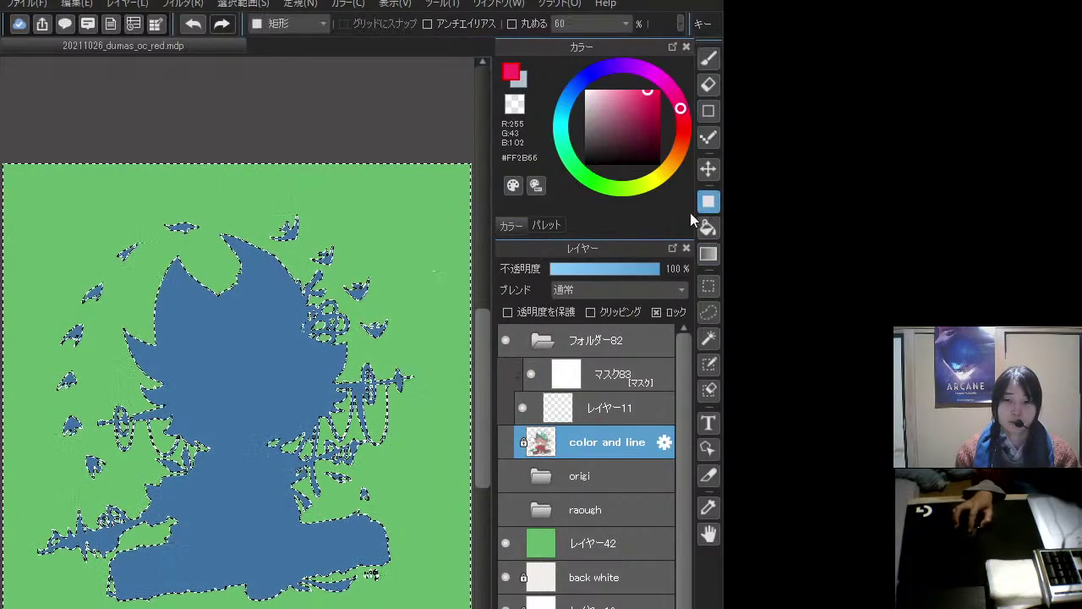
pyautogui.scroll(-1, 254, 339)
pyautogui.hotkey('ctrl', 'd')
pyautogui.hotkey('ctrl', 'z')
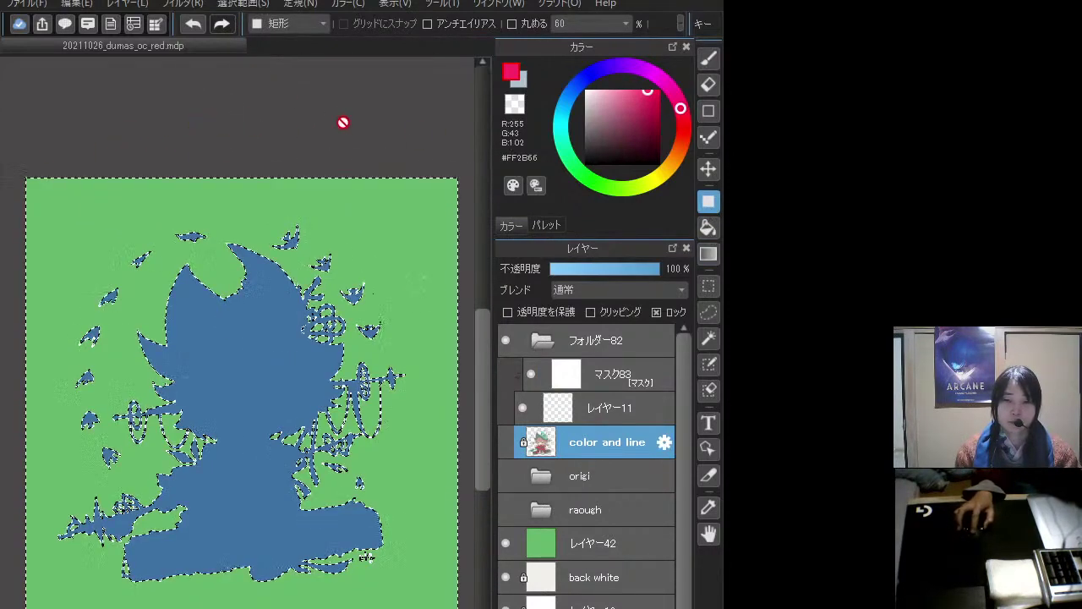
# - Try a black (#000000) rectangle fill on the locked color and line layer, and step through the edit history back to the silhouette selection
pyautogui.click(587, 161)
pyautogui.moveTo(11, 151); pyautogui.dragTo(324, 411)
pyautogui.hscroll(2, 236, 381)
pyautogui.hotkey('ctrl', 'z')
pyautogui.hscroll(-4, 237, 380)
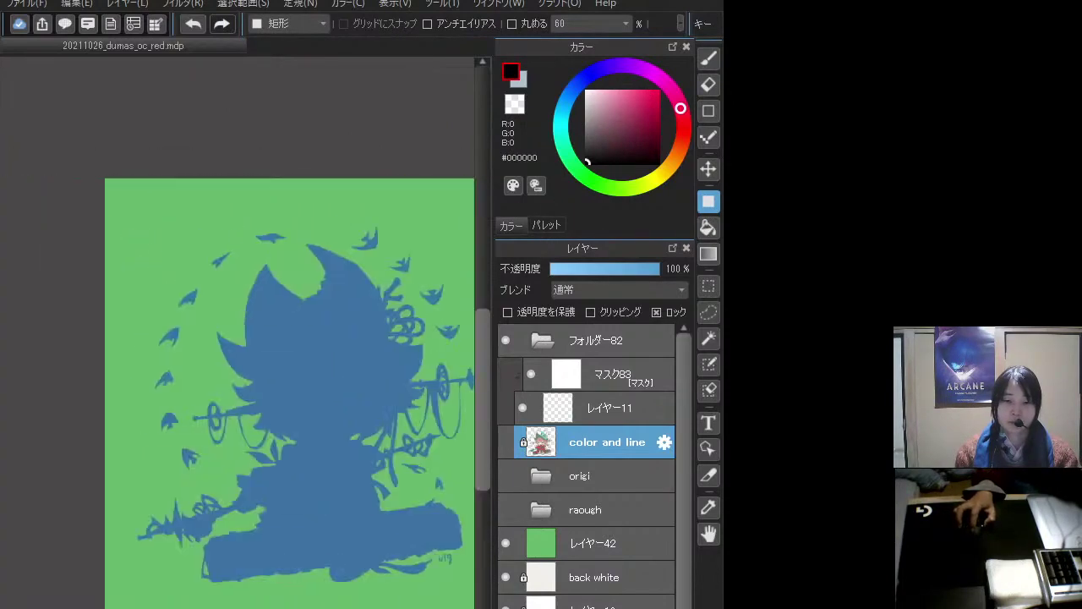
pyautogui.hscroll(3, 237, 380)
pyautogui.hotkey('ctrl', 'y')
pyautogui.hotkey('ctrl', 'z')
pyautogui.hotkey('ctrl', 'z')
pyautogui.scroll(-2, 282, 598)
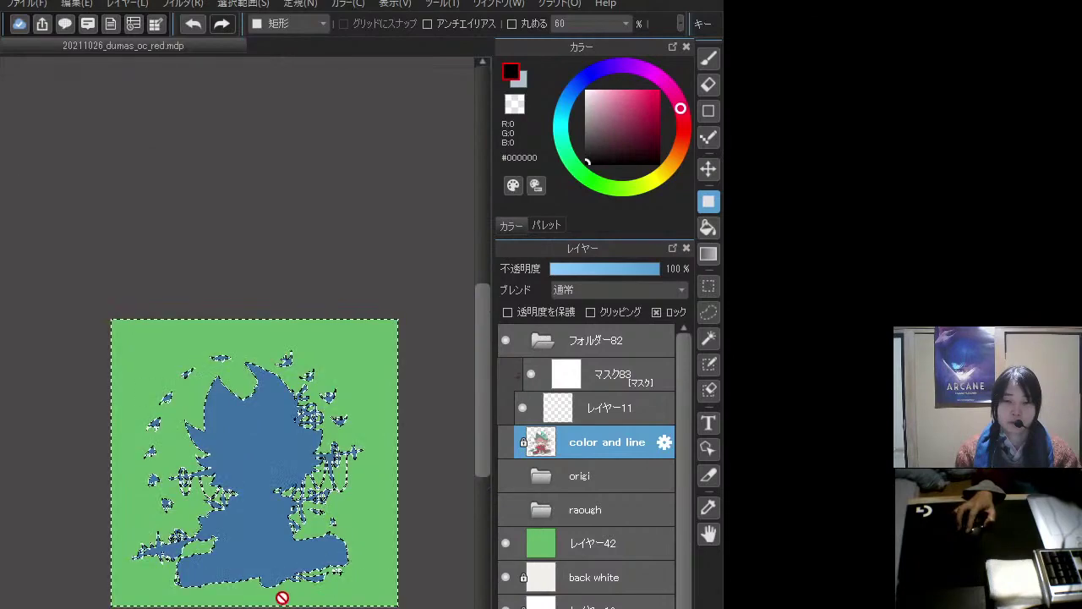
pyautogui.hotkey('ctrl', 'z')
pyautogui.hotkey('ctrl', 'y')
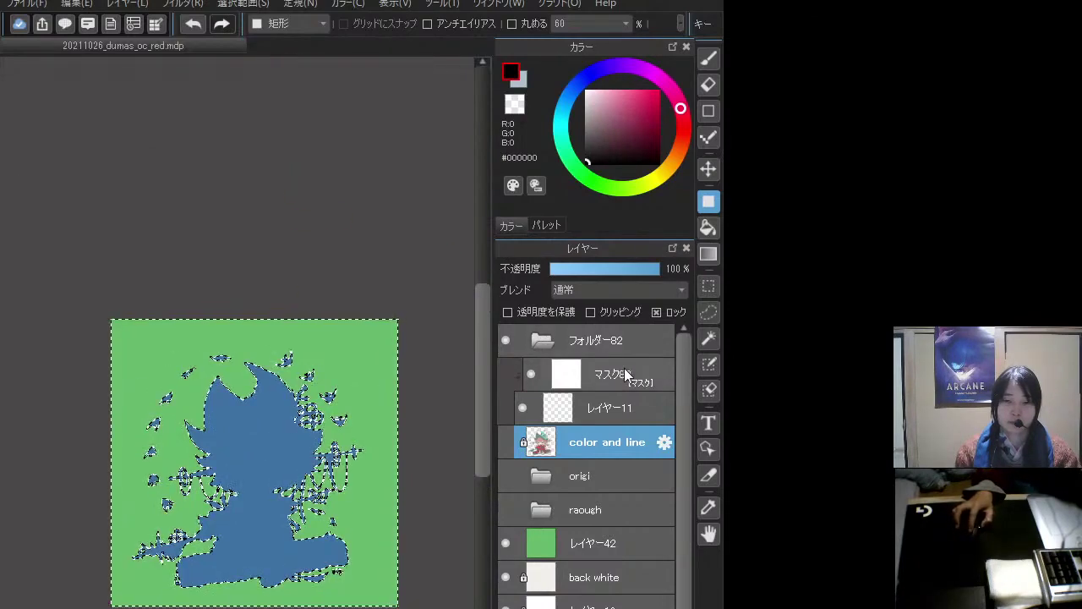
pyautogui.hotkey('ctrl', 'y')
# - Show the color and line layer and fill the selected silhouette on マスク83 with black (#000000)
pyautogui.click(506, 442)
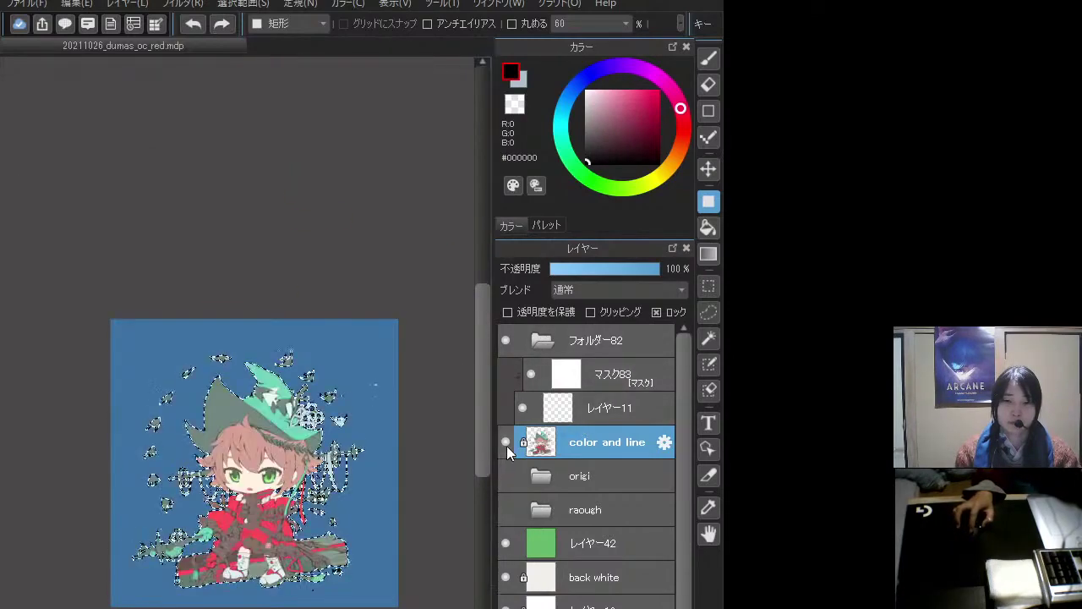
pyautogui.click(607, 411)
pyautogui.click(623, 380)
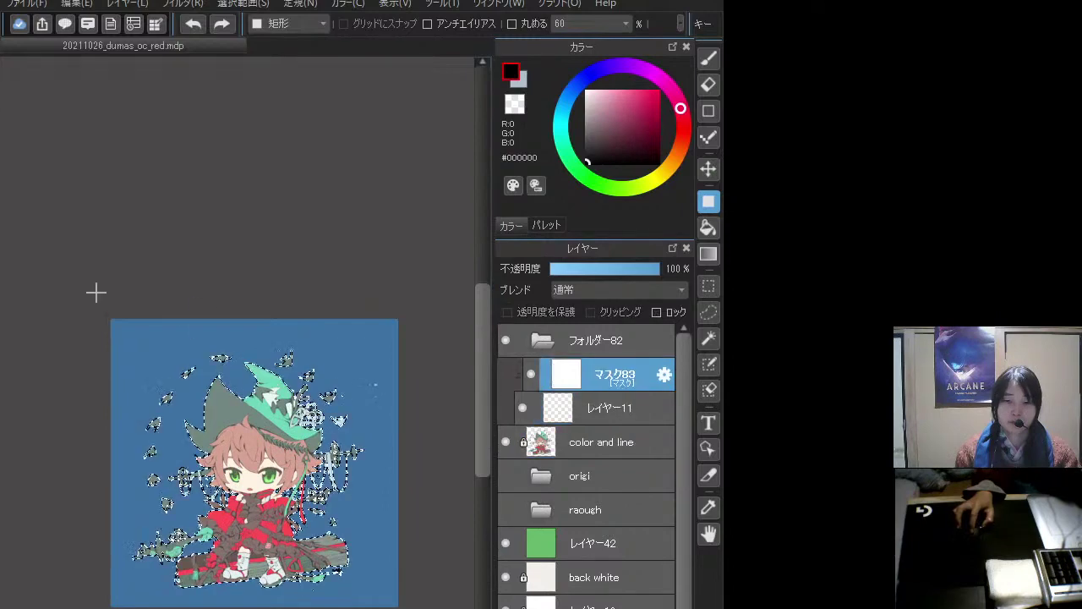
pyautogui.press('Delete')
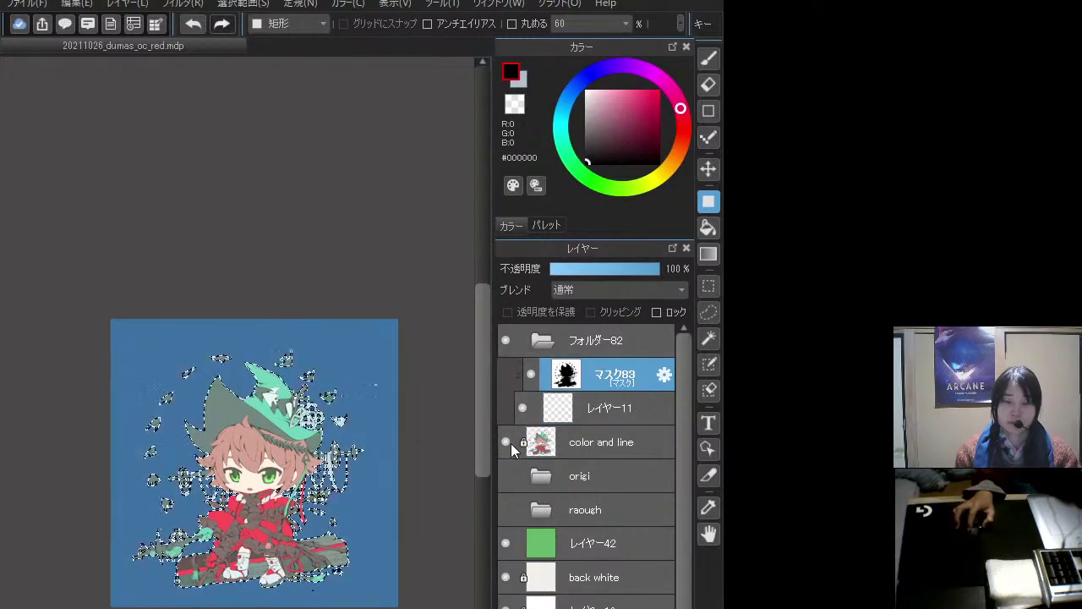
# - Brush black over the head area on レイヤー11 with the color and line layer hidden, and invert the selection
pyautogui.click(592, 412)
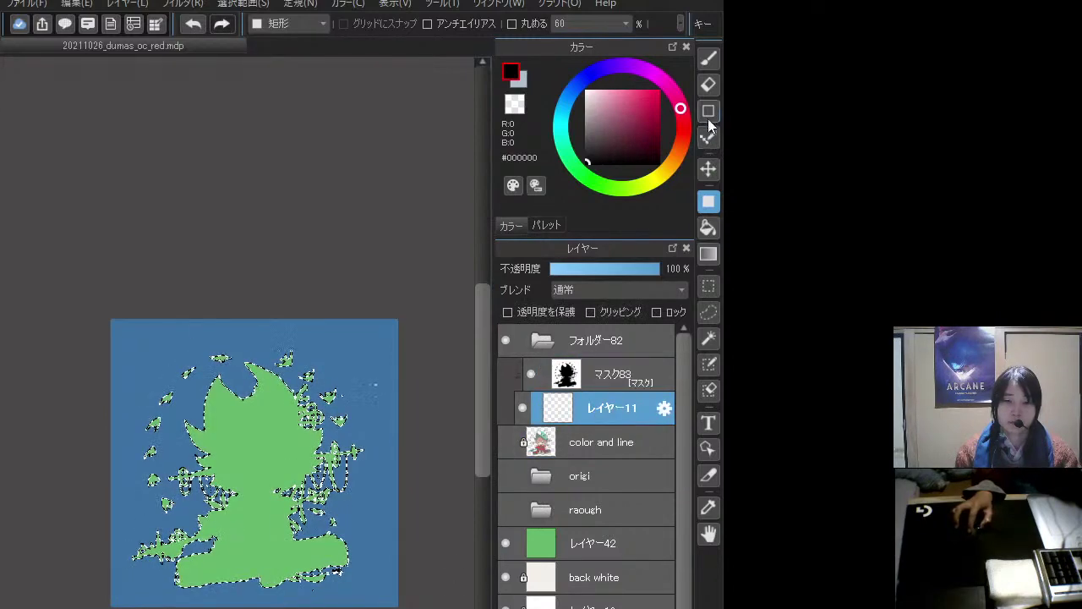
pyautogui.click(708, 57)
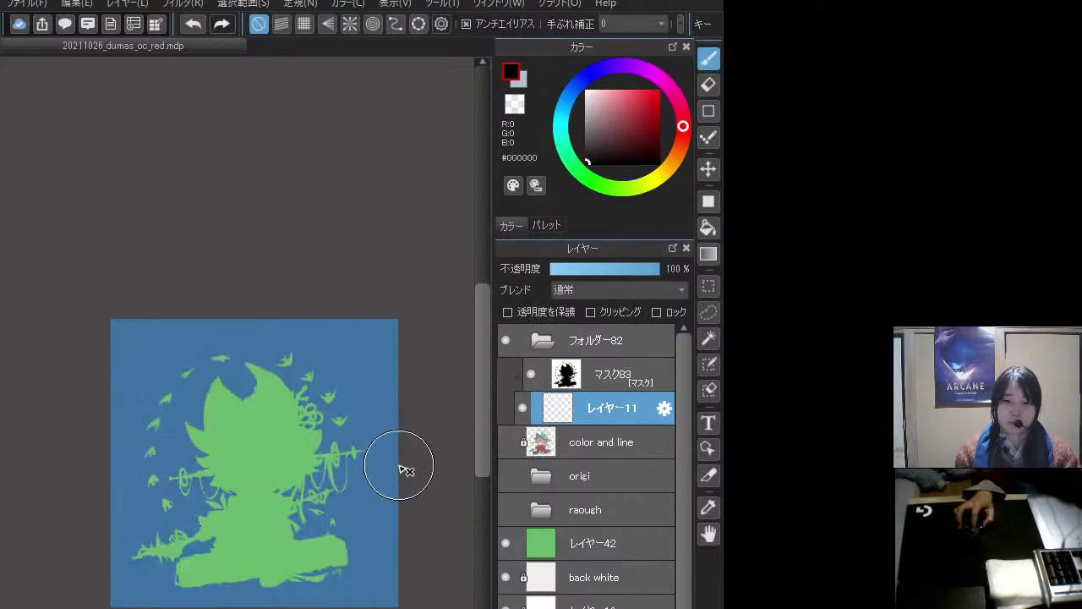
pyautogui.scroll(3, 222, 467)
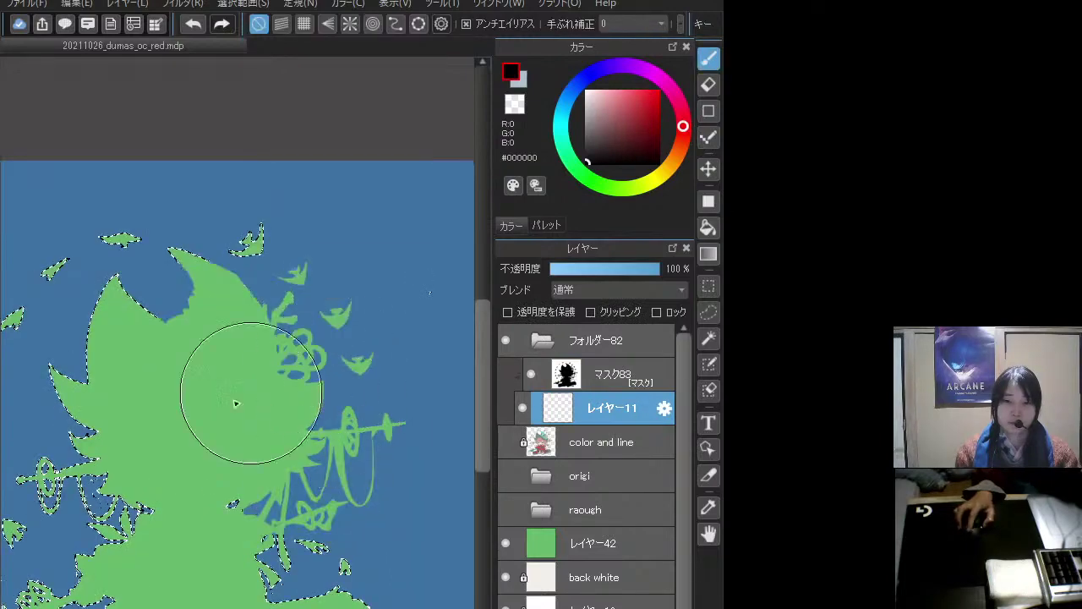
pyautogui.scroll(-3, 248, 479)
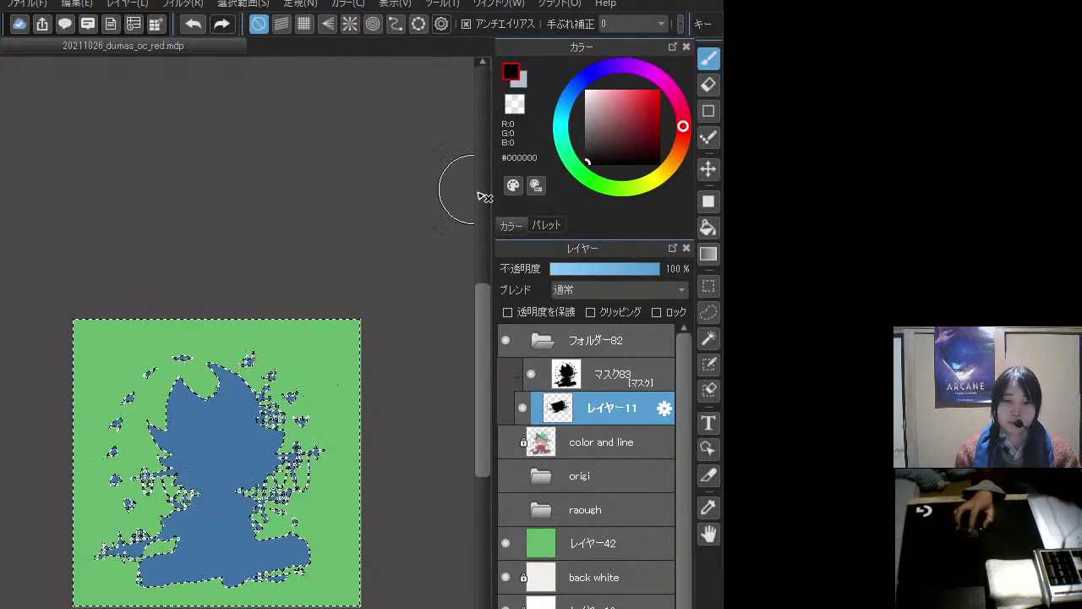
# - Try a black (#000000) rectangle fill around the silhouette on レイヤー11, and undo it
pyautogui.click(707, 228)
pyautogui.click(709, 201)
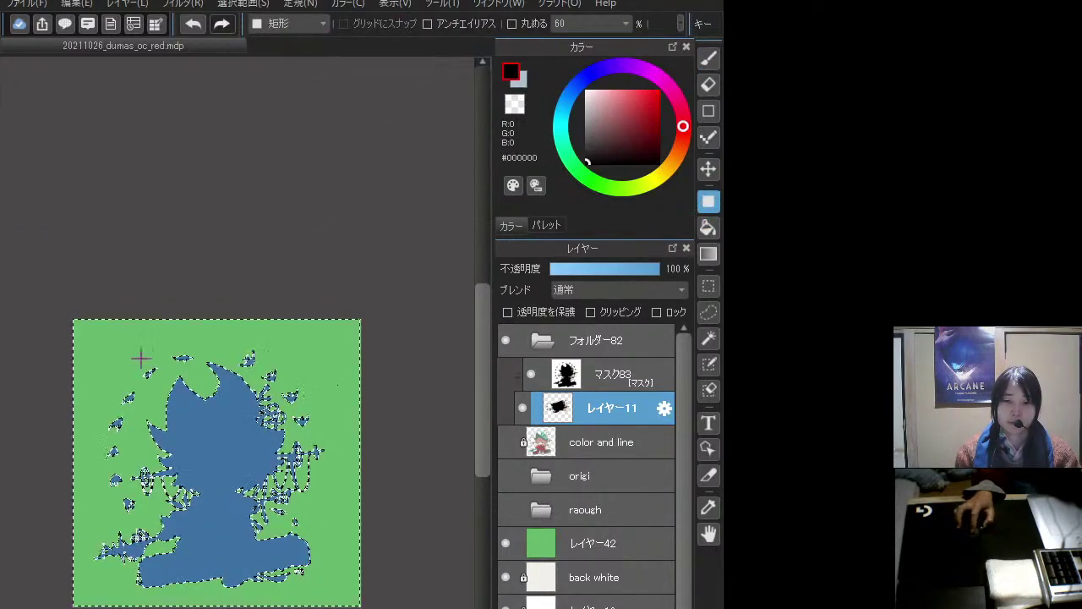
pyautogui.moveTo(32, 281); pyautogui.dragTo(402, 607)
pyautogui.hotkey('ctrl', 'z')
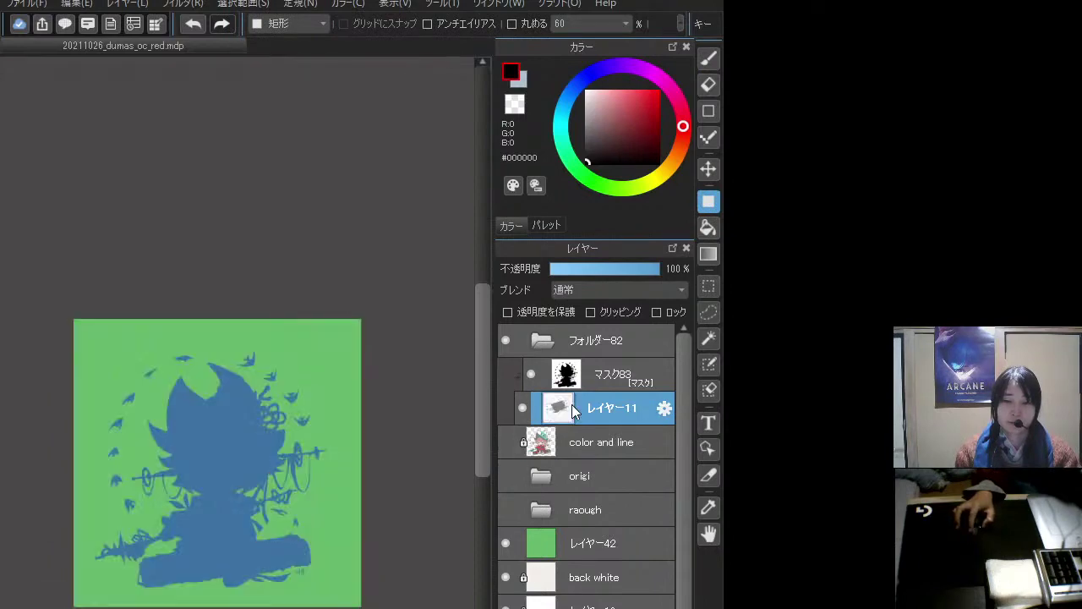
# - Fill the area around the silhouette on マスク83 with black (#000000), invert the selection, and fill the silhouette with white (#FFFFFF)
pyautogui.click(600, 376)
pyautogui.moveTo(17, 248); pyautogui.dragTo(417, 608)
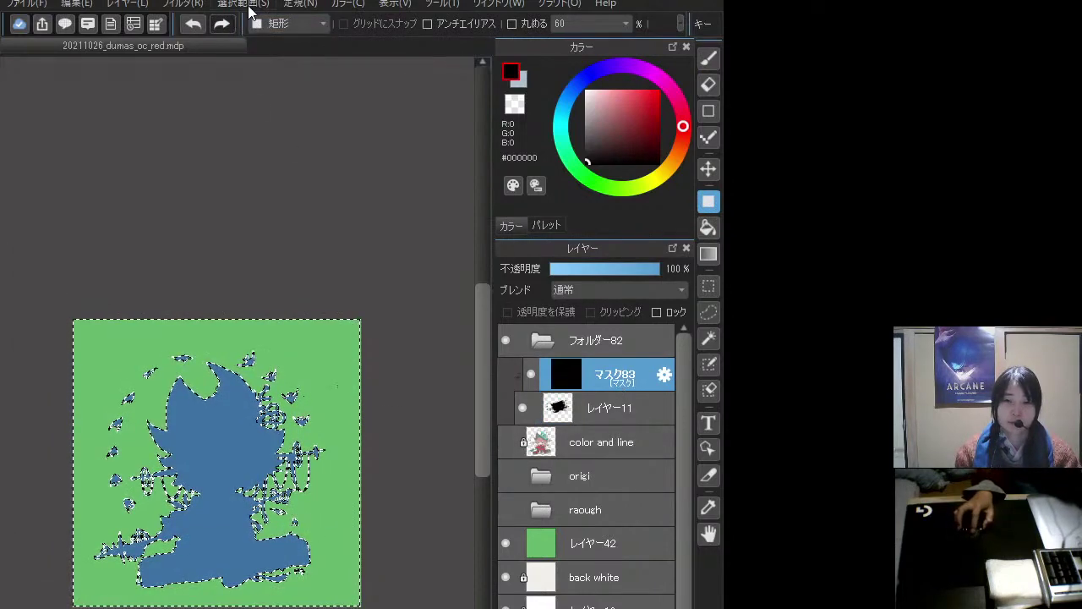
pyautogui.hotkey('ctrl', 'i')
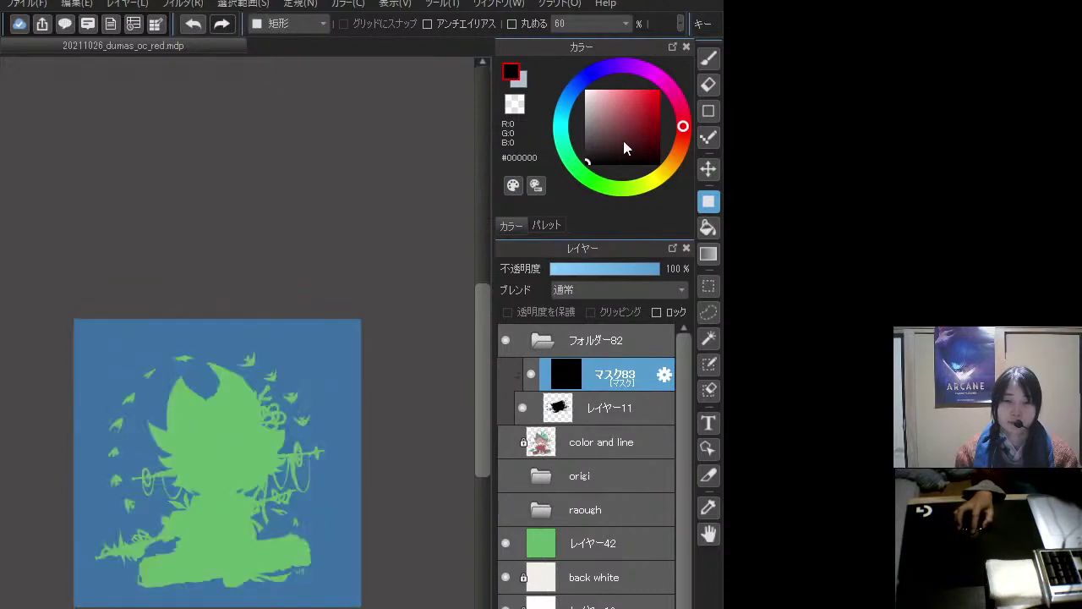
pyautogui.moveTo(624, 150); pyautogui.dragTo(499, 48)
pyautogui.moveTo(59, 269); pyautogui.dragTo(414, 605)
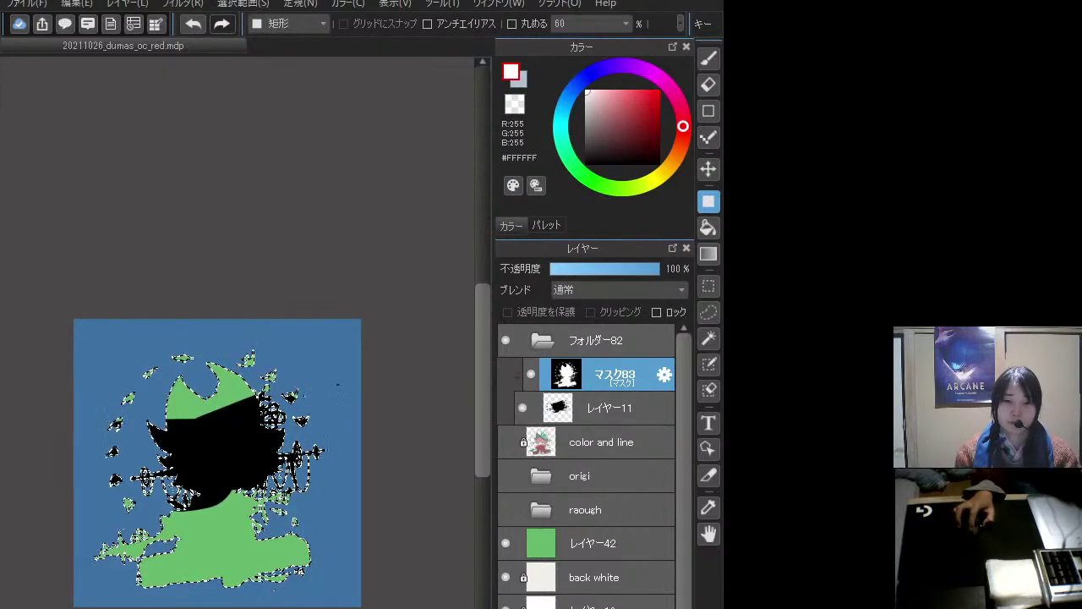
# - Clear レイヤー11, remove the selection, and brush red (#FF484C) over the whole figure on that layer
pyautogui.click(608, 412)
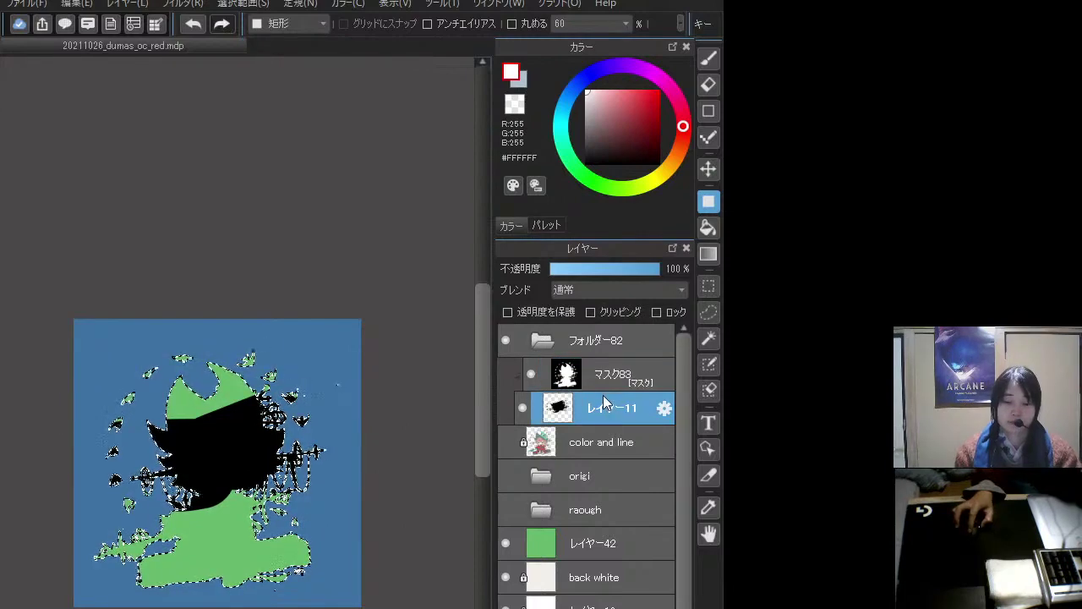
pyautogui.press('Delete')
pyautogui.moveTo(624, 156); pyautogui.dragTo(641, 66)
pyautogui.click(699, 63)
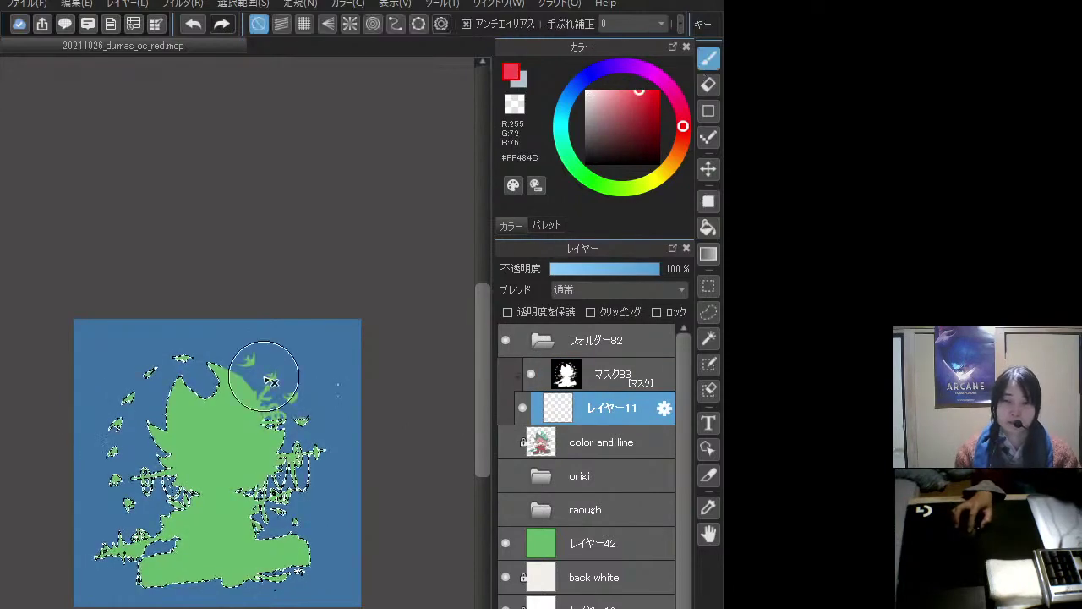
pyautogui.hotkey('ctrl', 'd')
pyautogui.moveTo(122, 421)
pyautogui.mouseDown()
pyautogui.moveTo(387, 454)
pyautogui.moveTo(363, 513)
pyautogui.moveTo(242, 551)
pyautogui.mouseUp()
pyautogui.scroll(2, 290, 548)
pyautogui.scroll(1, 290, 548)
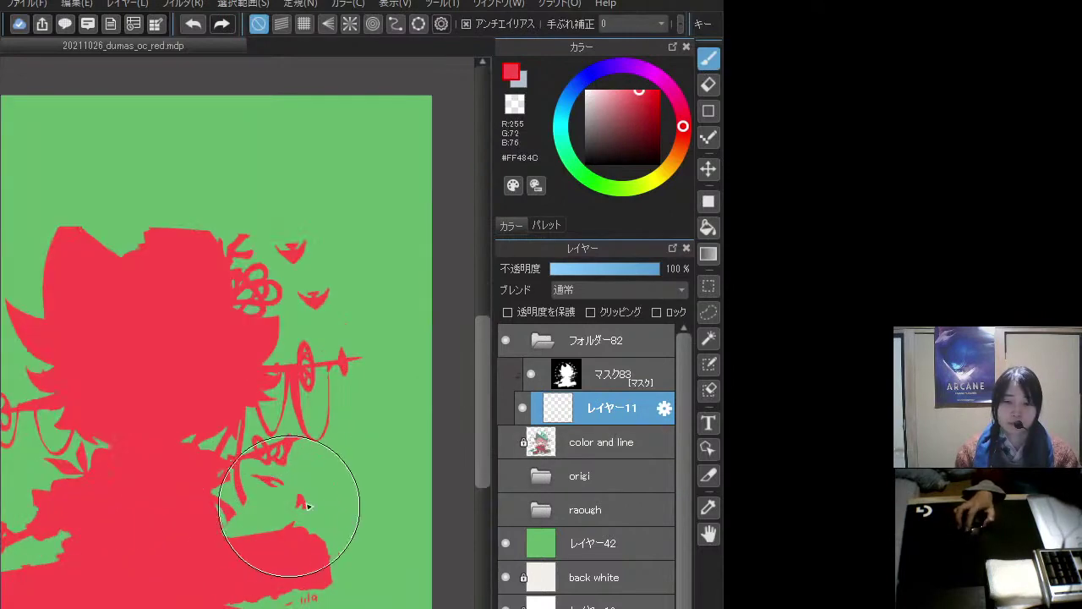
# - Show the color and line layer and clear the red paint from レイヤー11
pyautogui.click(506, 436)
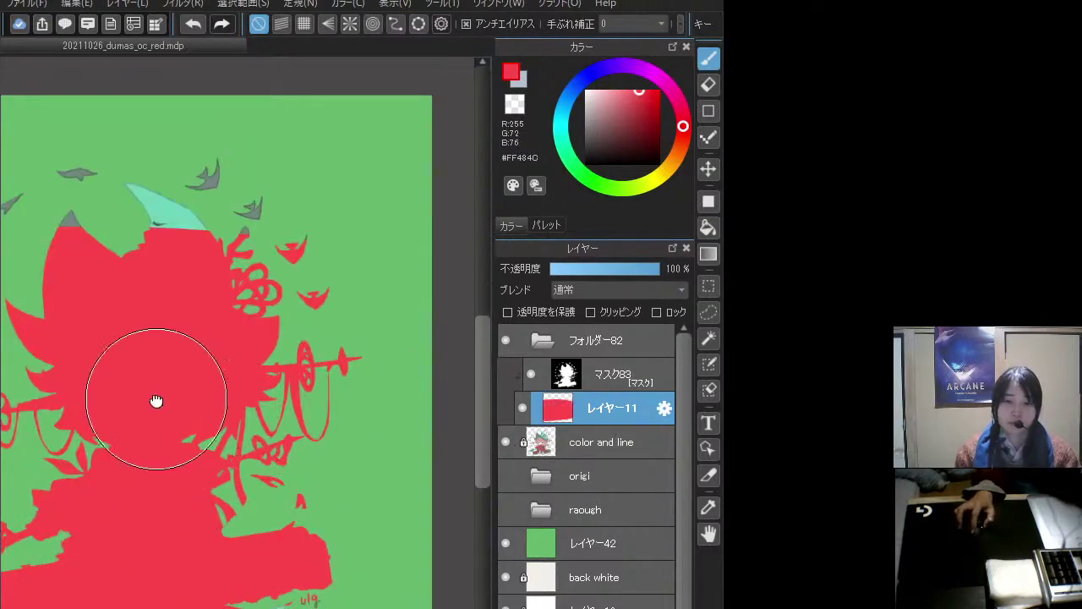
pyautogui.scroll(-3, 258, 437)
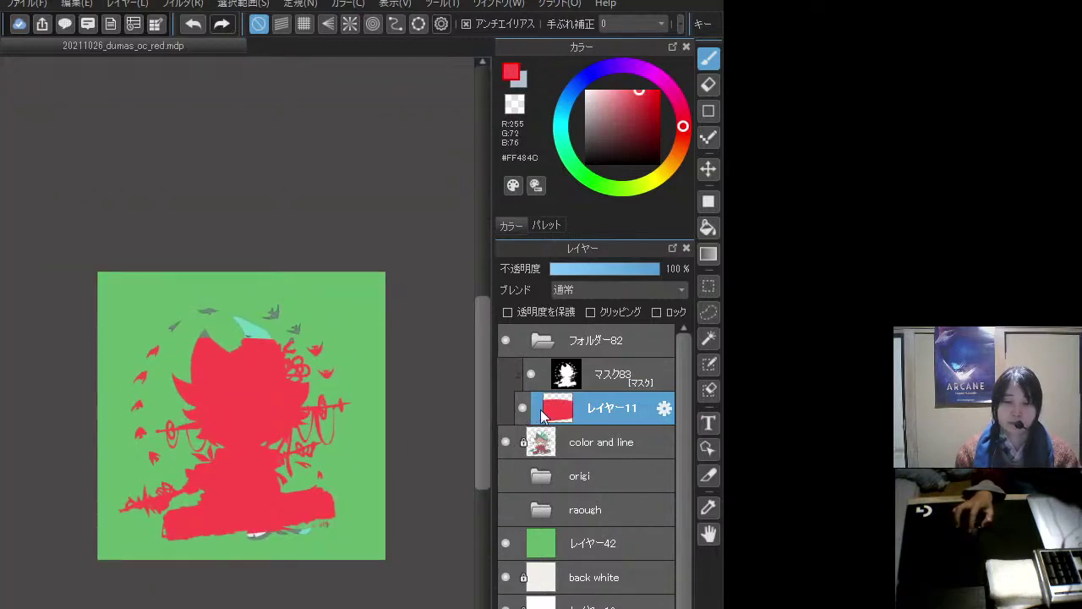
pyautogui.press('Delete')
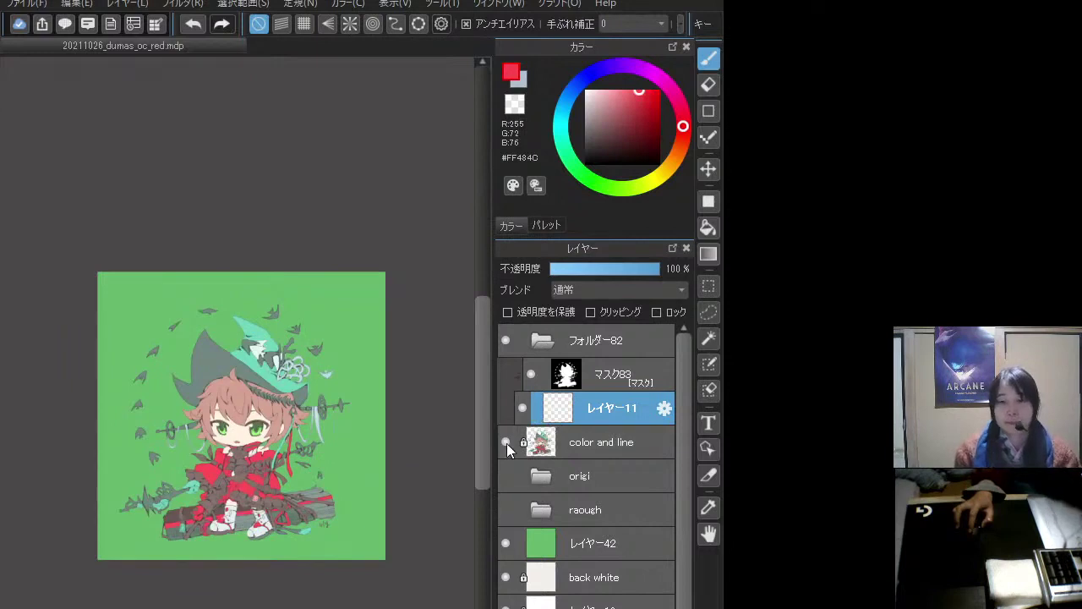
pyautogui.scroll(3, 266, 414)
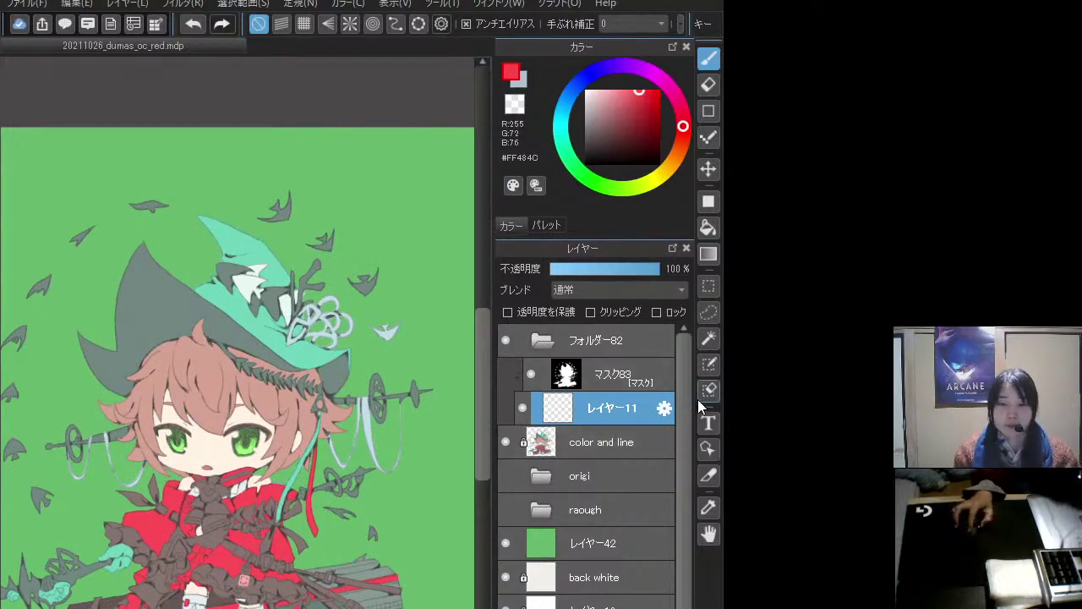
# - Brush lighter red (#FF5F62) over the head and one side of the figure on レイヤー11, and clear the layer
pyautogui.click(626, 379)
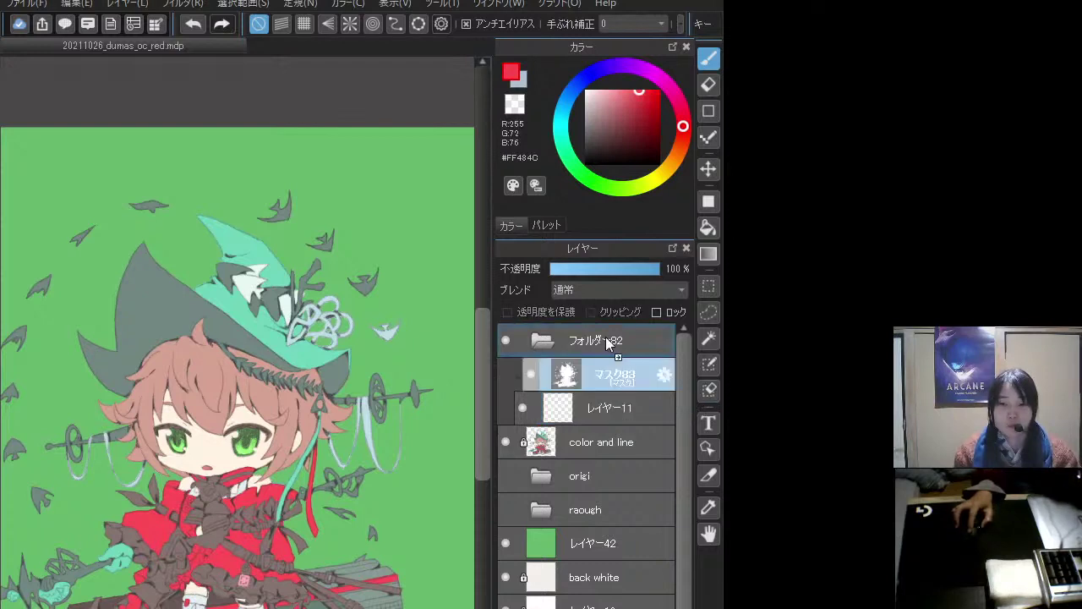
pyautogui.click(612, 408)
pyautogui.click(632, 90)
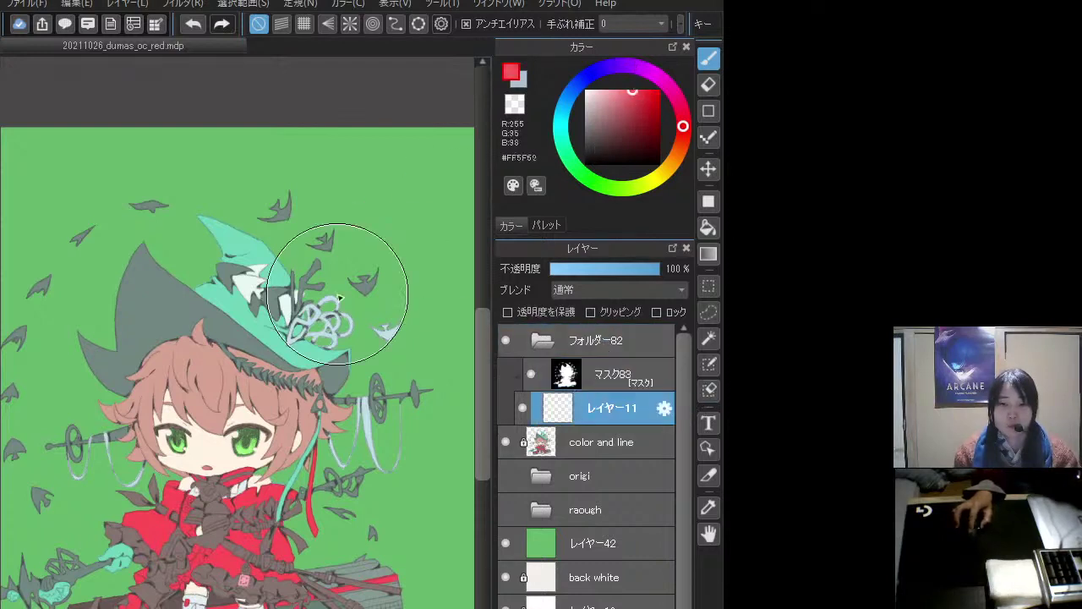
pyautogui.moveTo(224, 349)
pyautogui.mouseDown()
pyautogui.moveTo(361, 357)
pyautogui.moveTo(368, 508)
pyautogui.mouseUp()
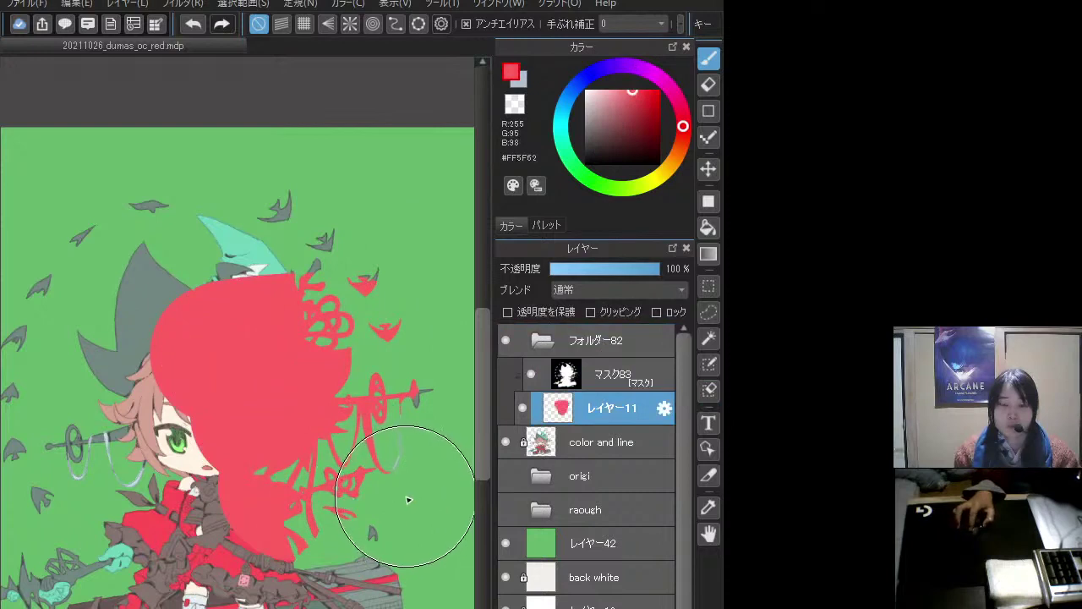
pyautogui.moveTo(136, 404); pyautogui.dragTo(316, 374)
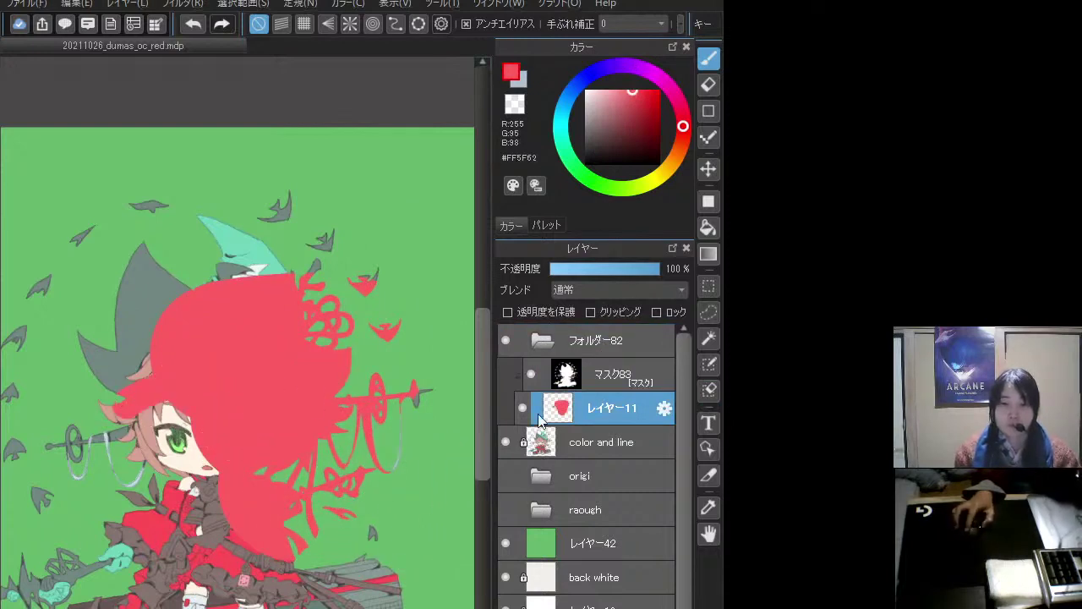
pyautogui.press('Delete')
# - Brush three horizontal red bands across the character's hair, face and chest on レイヤー11, and set the layer's blend mode to 乗算
pyautogui.moveTo(110, 389); pyautogui.dragTo(347, 382)
pyautogui.moveTo(126, 428); pyautogui.dragTo(355, 418)
pyautogui.moveTo(195, 508); pyautogui.dragTo(305, 509)
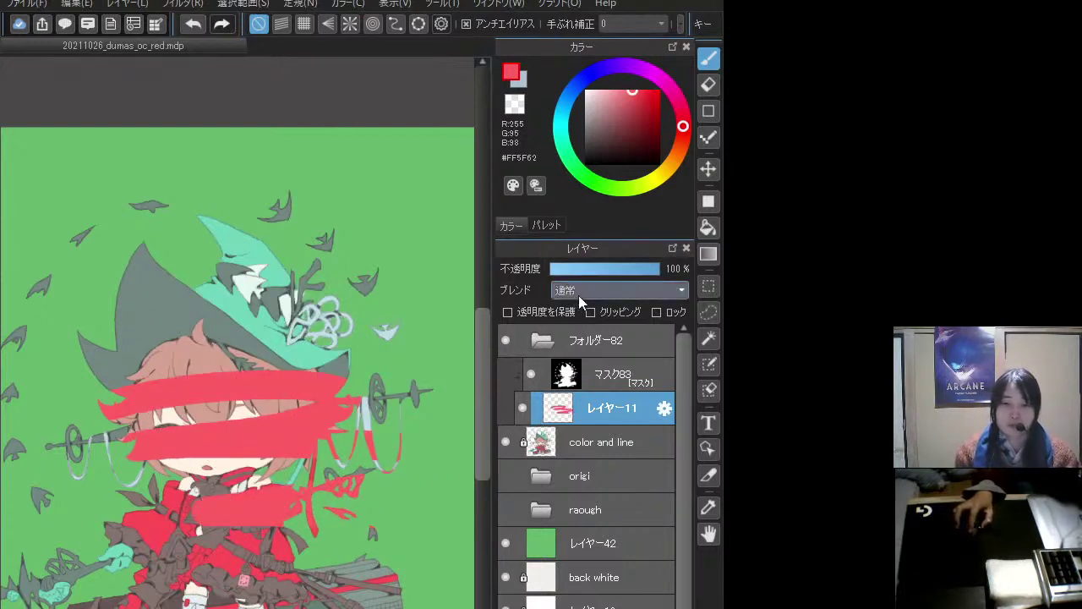
pyautogui.click(608, 312)
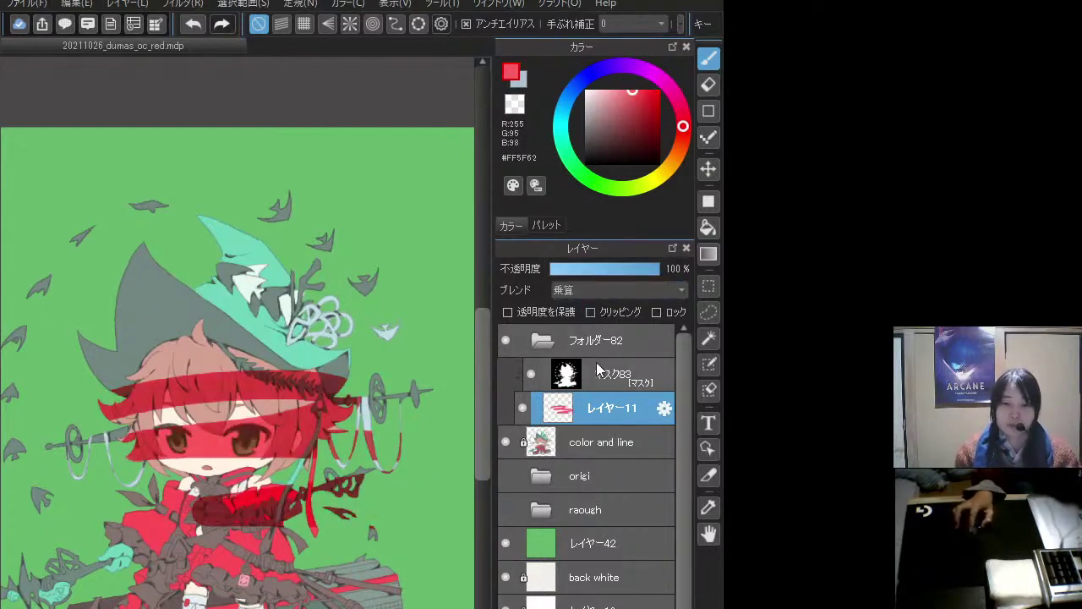
# - Move マスク83 out of フォルダー82 to compare the unmasked strokes, and return it above レイヤー11 in the folder
pyautogui.moveTo(597, 368); pyautogui.dragTo(603, 324)
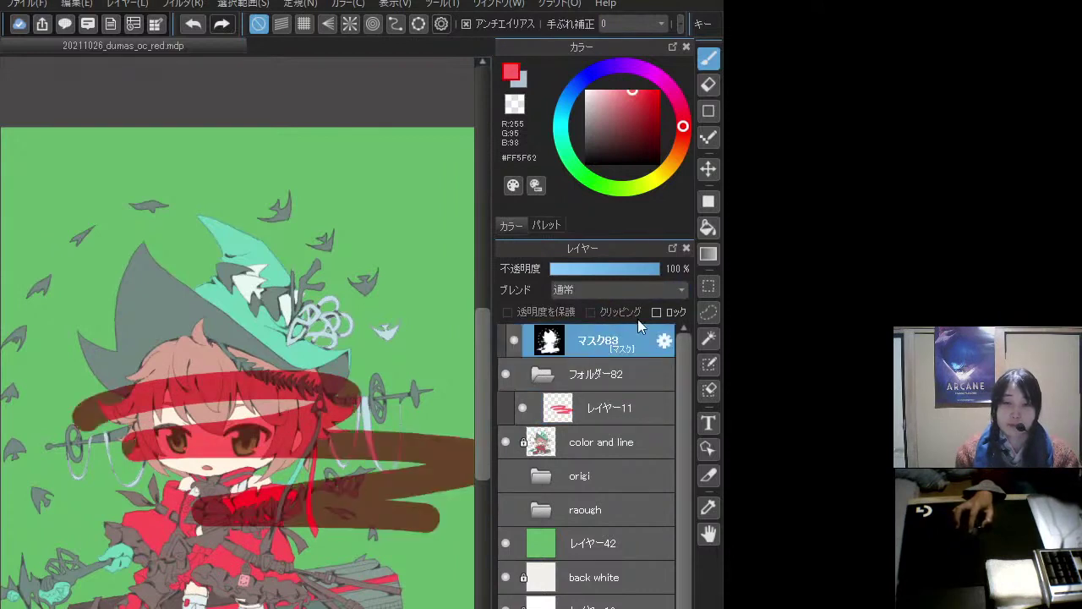
pyautogui.moveTo(602, 342); pyautogui.dragTo(603, 389)
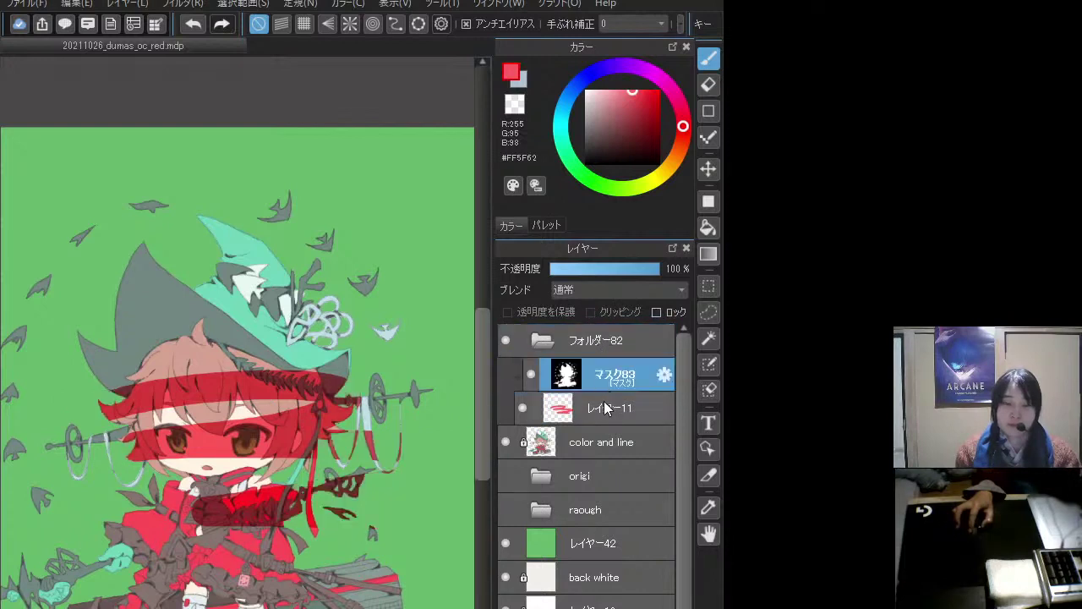
# - Add a new layer in フォルダー82 directly above マスク83 and turn on its clipping
pyautogui.click(624, 408)
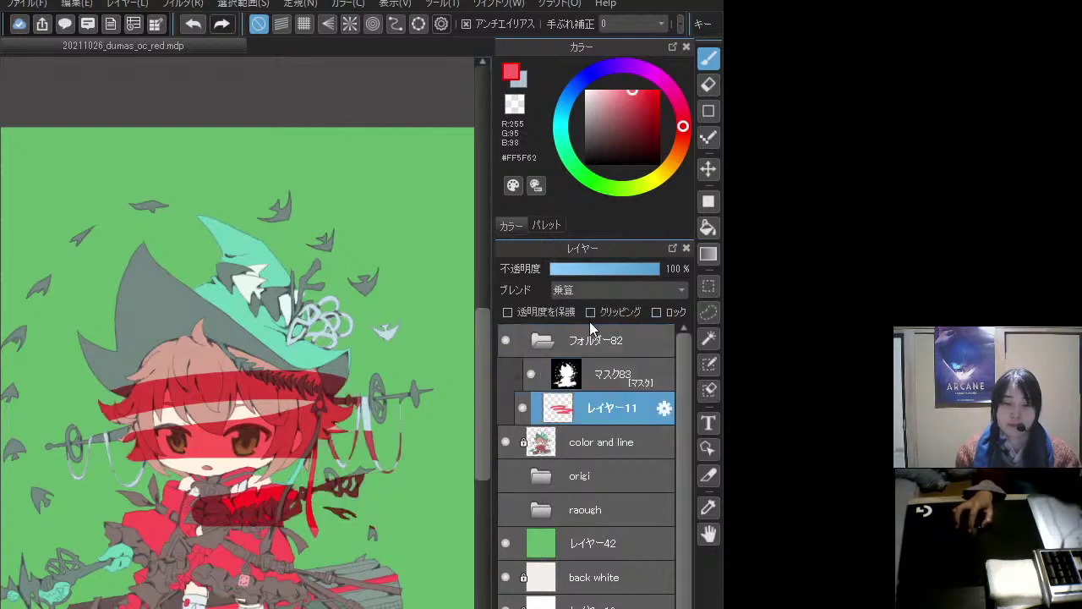
pyautogui.hotkey('ctrl', 'v')
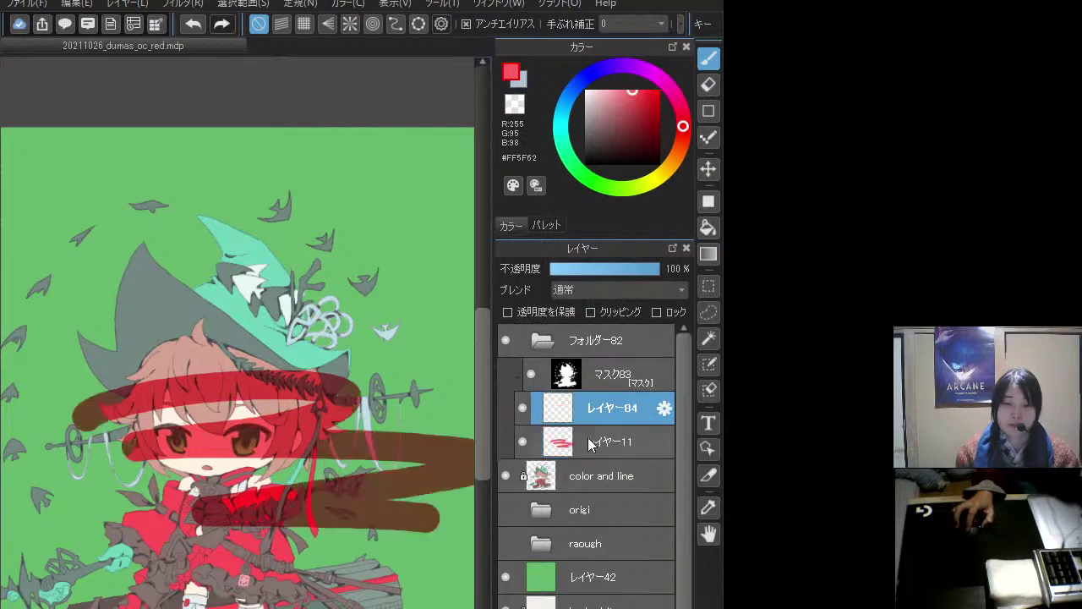
pyautogui.moveTo(597, 378); pyautogui.dragTo(597, 363)
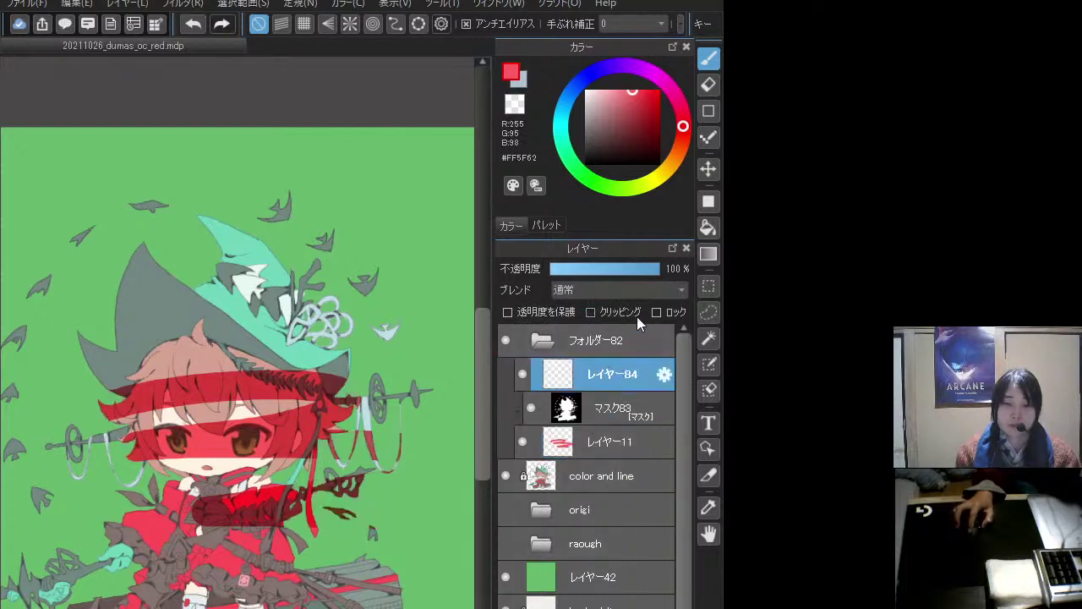
pyautogui.click(591, 311)
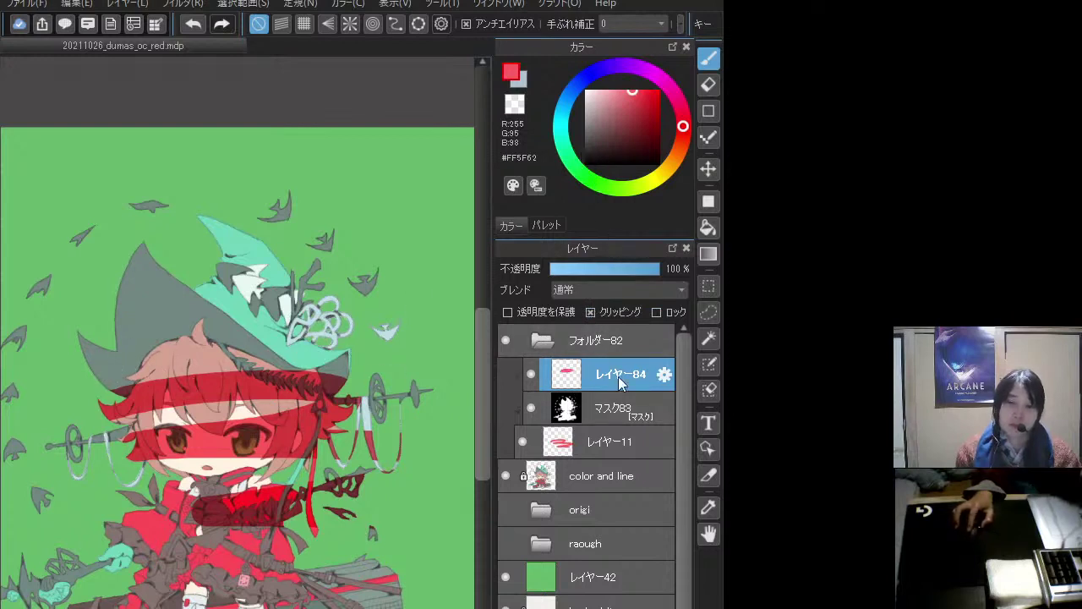
# - Brush red across the hat on レイヤー11, and blue (#4B5CFF) over the hair and eyes on the clipped レイヤー84
pyautogui.click(609, 442)
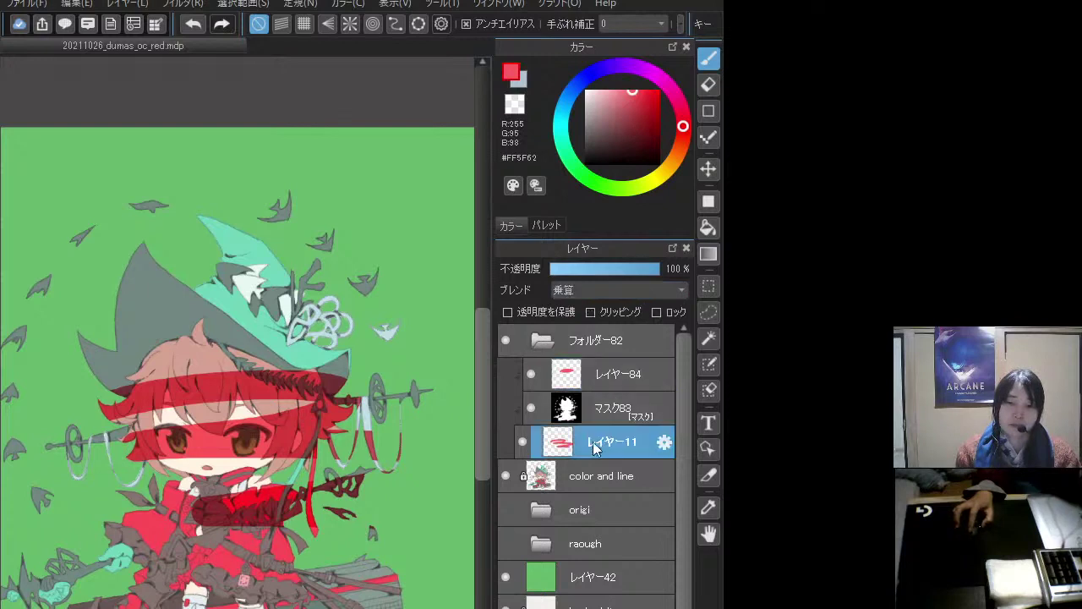
pyautogui.moveTo(149, 412)
pyautogui.mouseDown()
pyautogui.moveTo(266, 365)
pyautogui.moveTo(145, 308)
pyautogui.mouseUp()
pyautogui.click(619, 374)
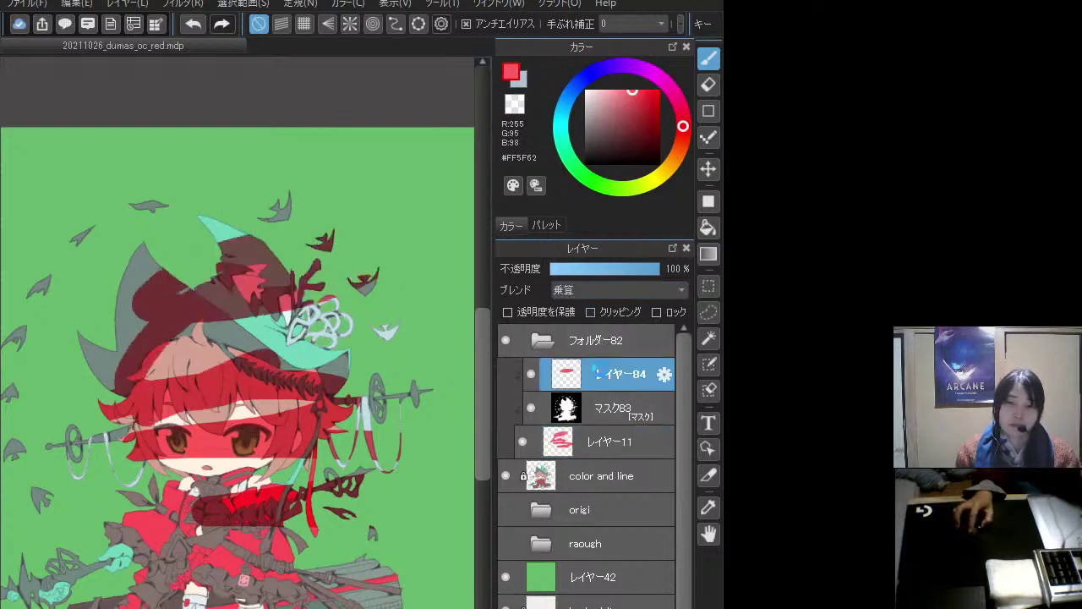
pyautogui.click(585, 79)
pyautogui.click(639, 90)
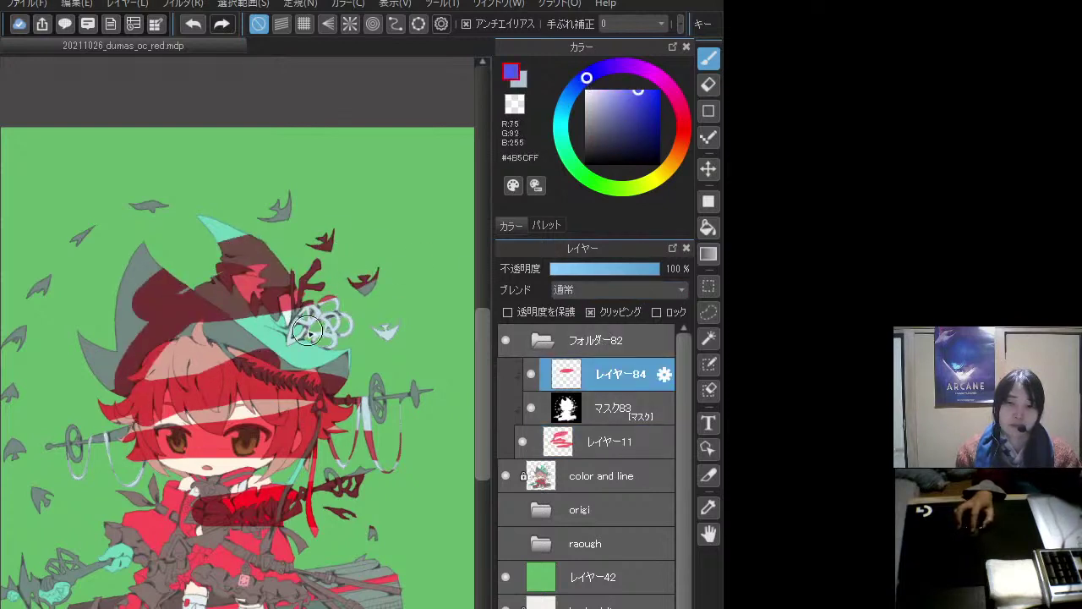
pyautogui.moveTo(178, 376)
pyautogui.mouseDown()
pyautogui.moveTo(334, 351)
pyautogui.moveTo(284, 348)
pyautogui.moveTo(93, 410)
pyautogui.moveTo(175, 437)
pyautogui.moveTo(317, 427)
pyautogui.mouseUp()
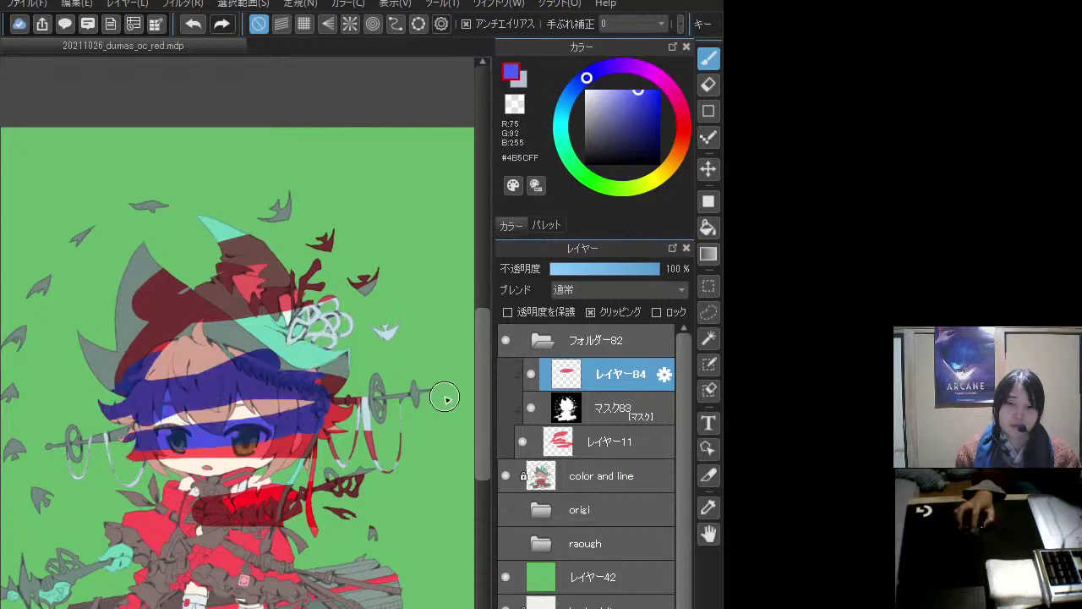
pyautogui.moveTo(295, 381)
pyautogui.mouseDown()
pyautogui.moveTo(322, 366)
pyautogui.moveTo(338, 443)
pyautogui.moveTo(206, 367)
pyautogui.moveTo(248, 467)
pyautogui.mouseUp()
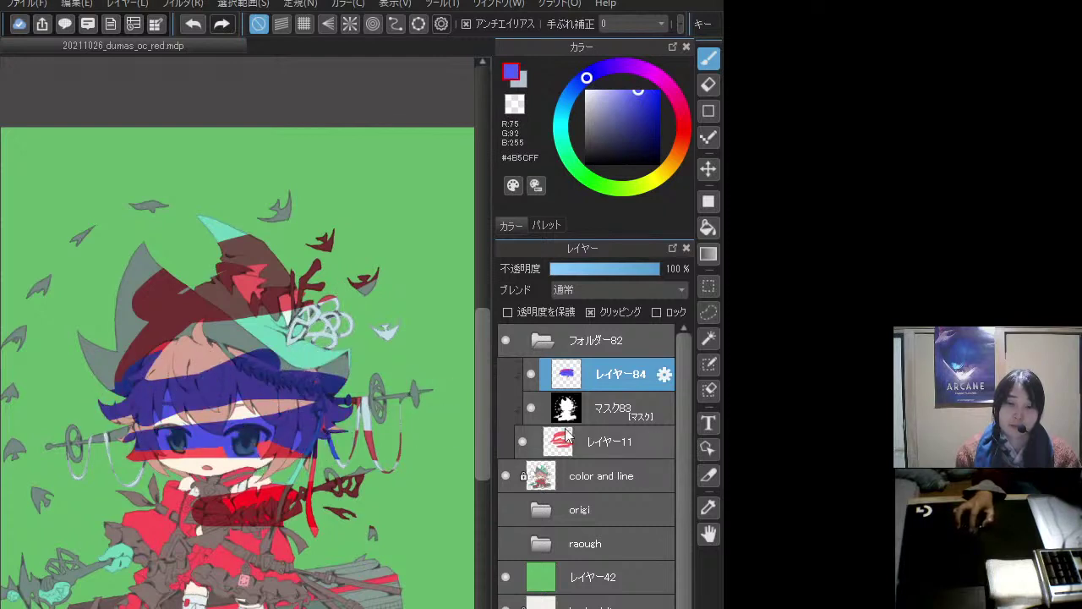
# - Hide and show マスク83 beneath the clipped レイヤー84 to compare the masked and unmasked paint
pyautogui.click(594, 414)
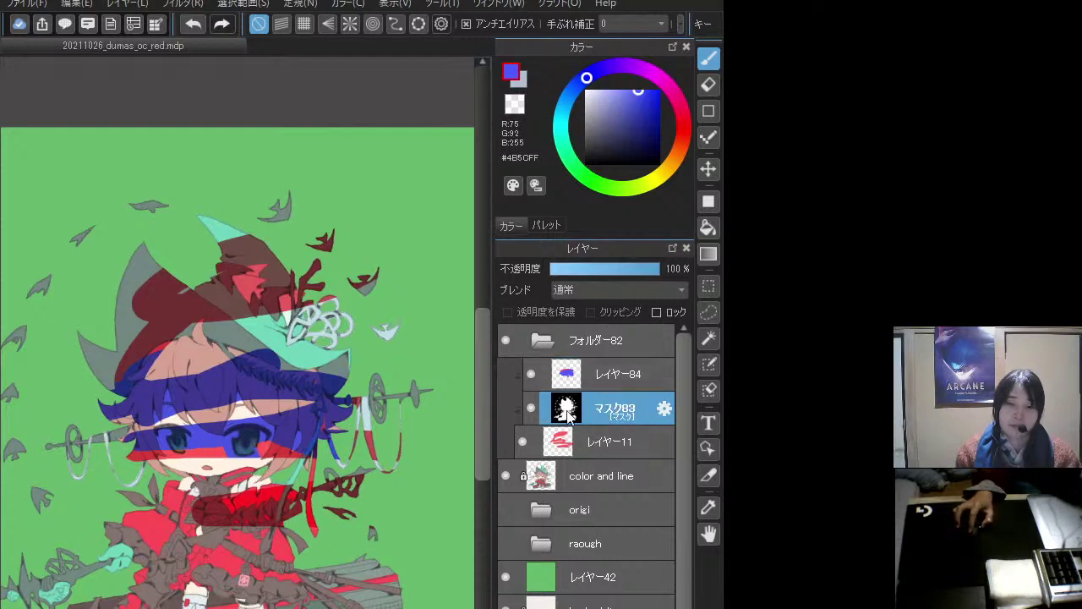
pyautogui.click(532, 410)
pyautogui.click(533, 410)
pyautogui.click(528, 411)
# - Move マスク83 above レイヤー84, toggle its visibility, and return it below レイヤー84
pyautogui.moveTo(632, 410); pyautogui.dragTo(630, 379)
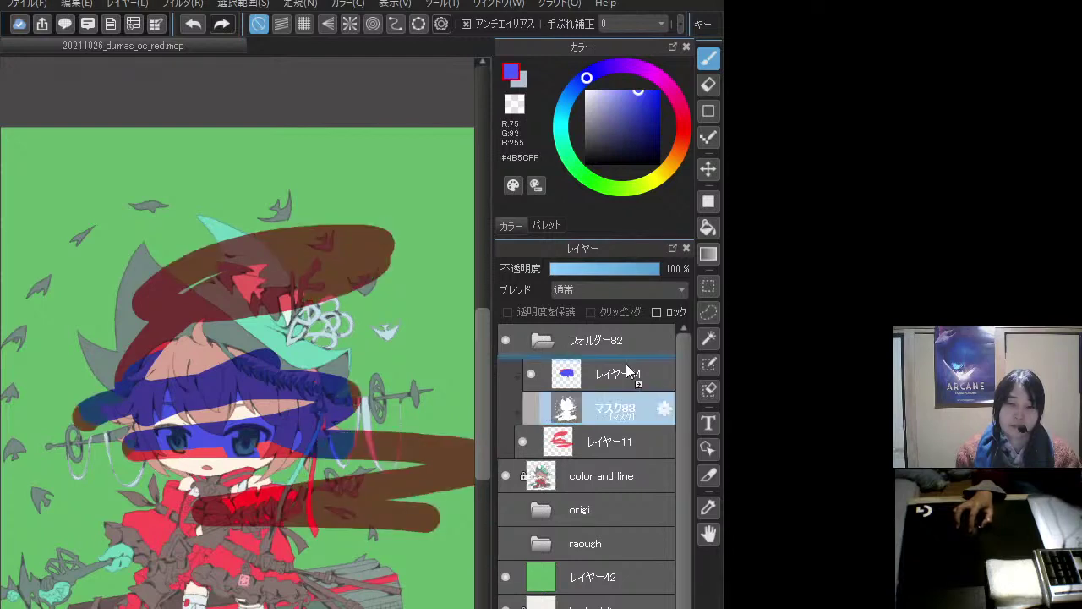
pyautogui.click(520, 378)
pyautogui.click(519, 378)
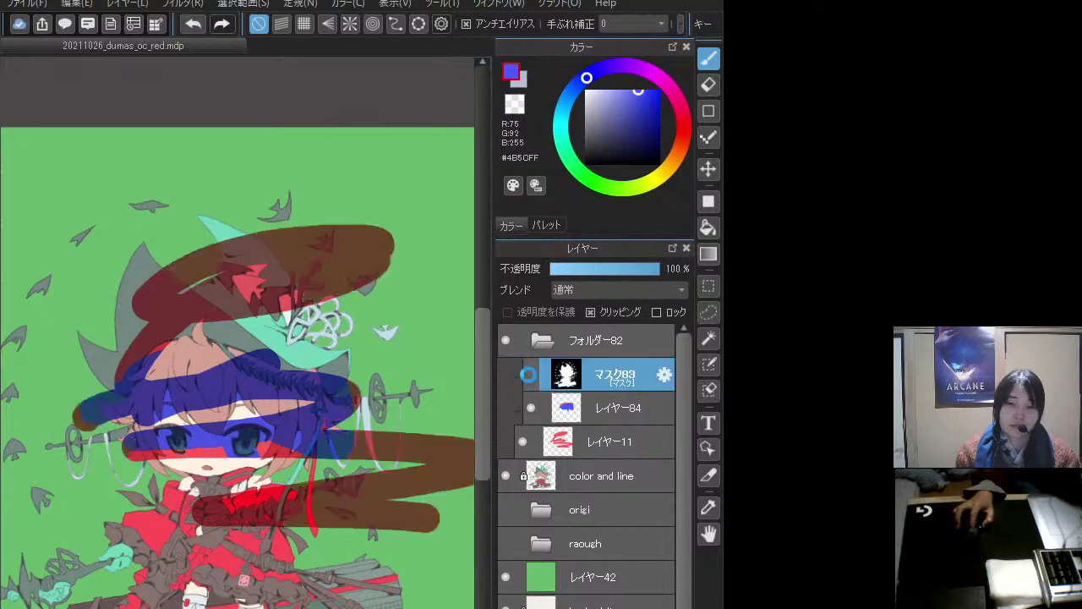
pyautogui.moveTo(640, 378); pyautogui.dragTo(645, 409)
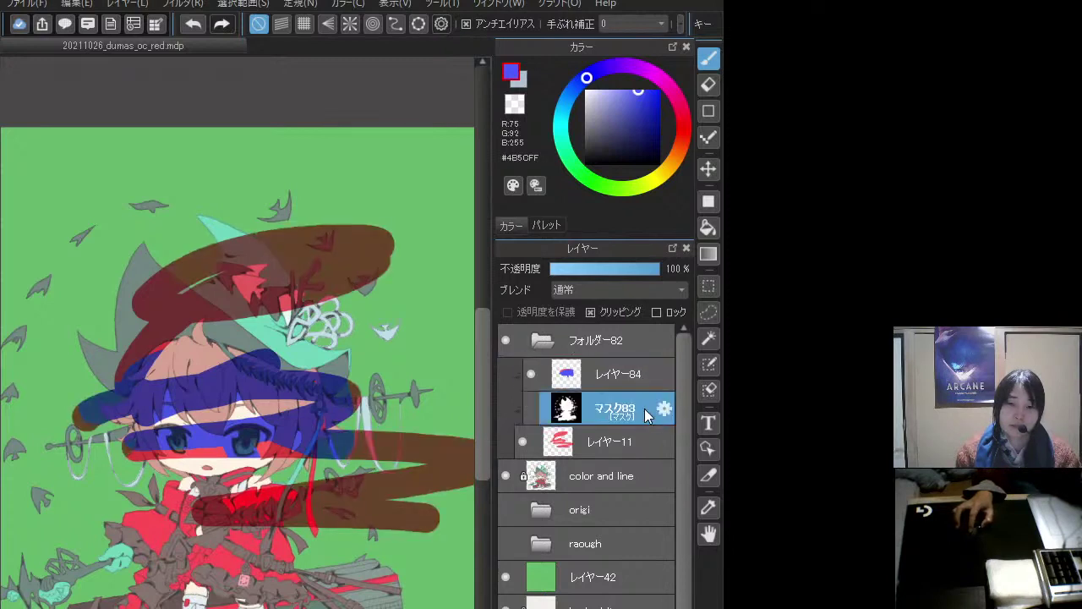
# - Toggle マスク83 repeatedly to examine its effect on the red and blue strokes while レイヤー84 stays clipped
pyautogui.click(534, 406)
pyautogui.click(533, 407)
pyautogui.click(533, 407)
pyautogui.click(534, 407)
pyautogui.click(534, 406)
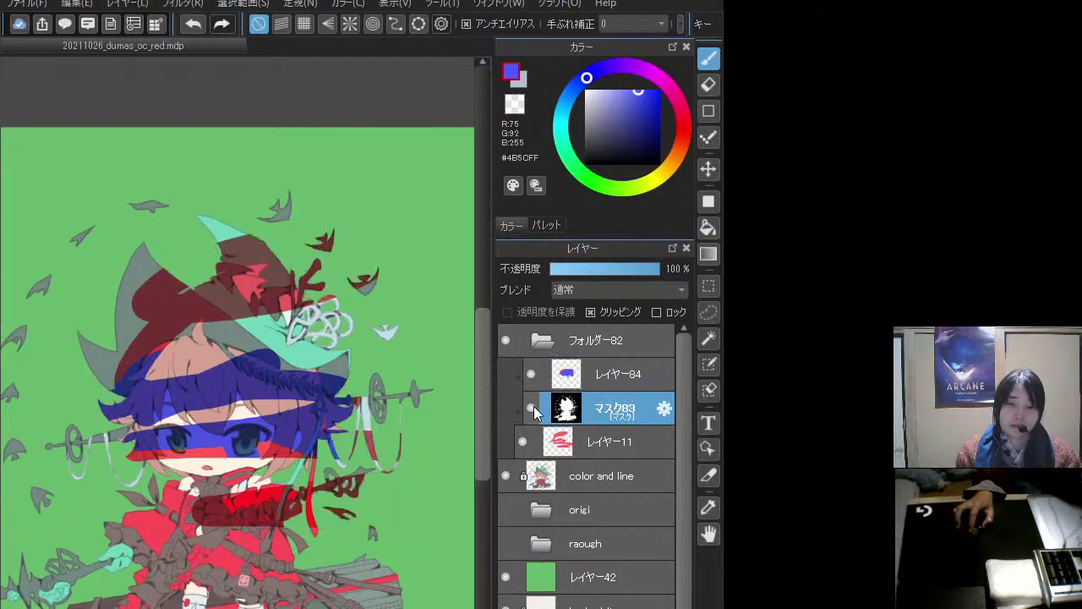
pyautogui.click(533, 406)
# - Turn off clipping on レイヤー84 and toggle マスク83 to compare the unclipped blue paint, leaving the mask shown
pyautogui.click(612, 373)
pyautogui.click(605, 313)
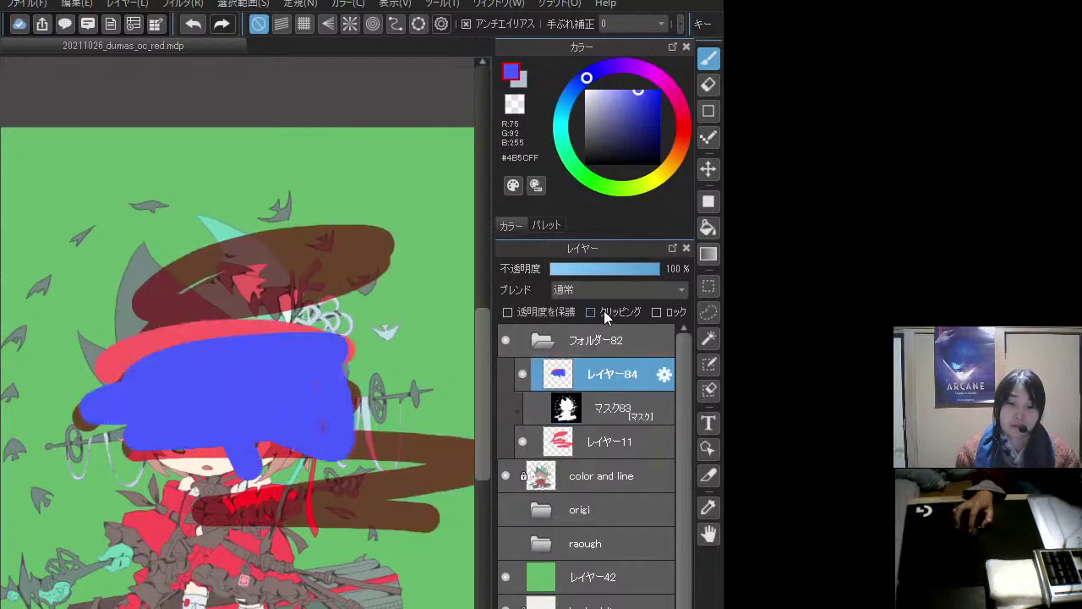
pyautogui.click(534, 407)
pyautogui.click(534, 407)
pyautogui.click(532, 407)
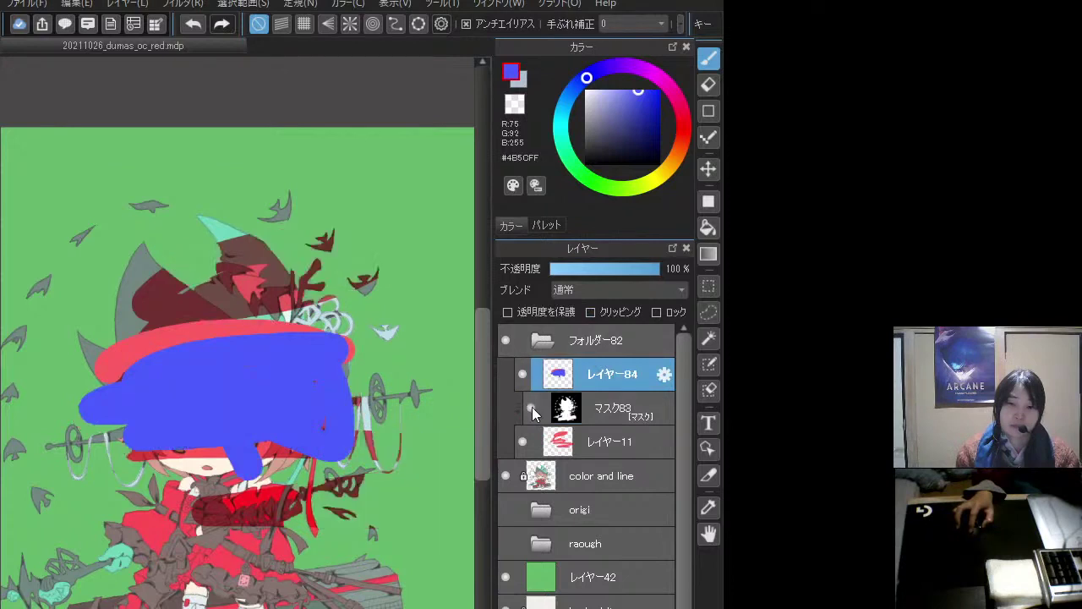
pyautogui.click(532, 407)
pyautogui.click(532, 407)
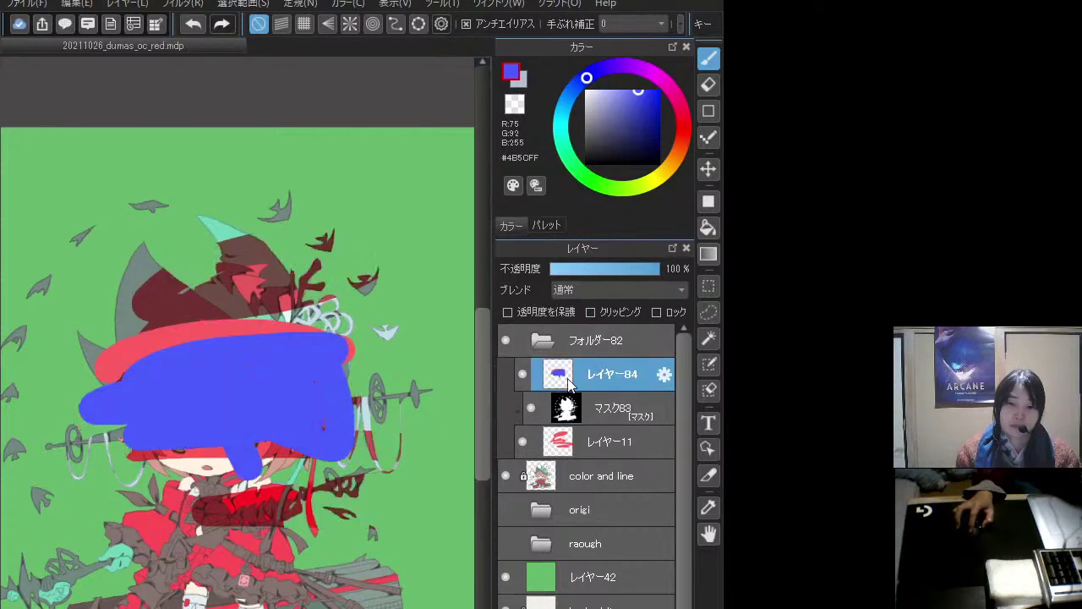
# - Compare レイヤー84 with clipping on and off, toggle the visibility of レイヤー84 and マスク83, and select the mask
pyautogui.click(600, 313)
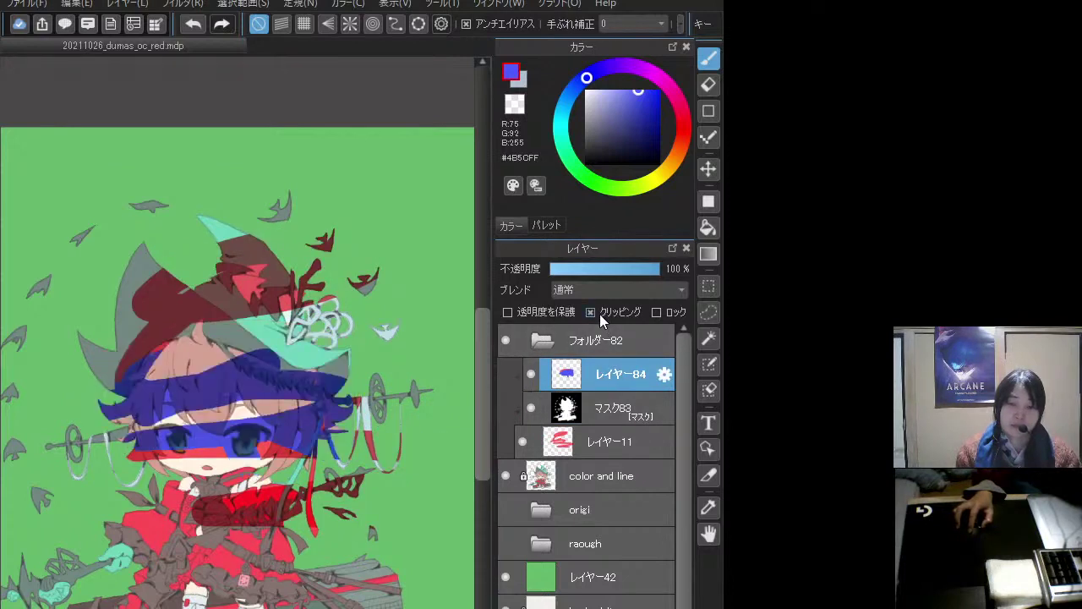
pyautogui.click(600, 314)
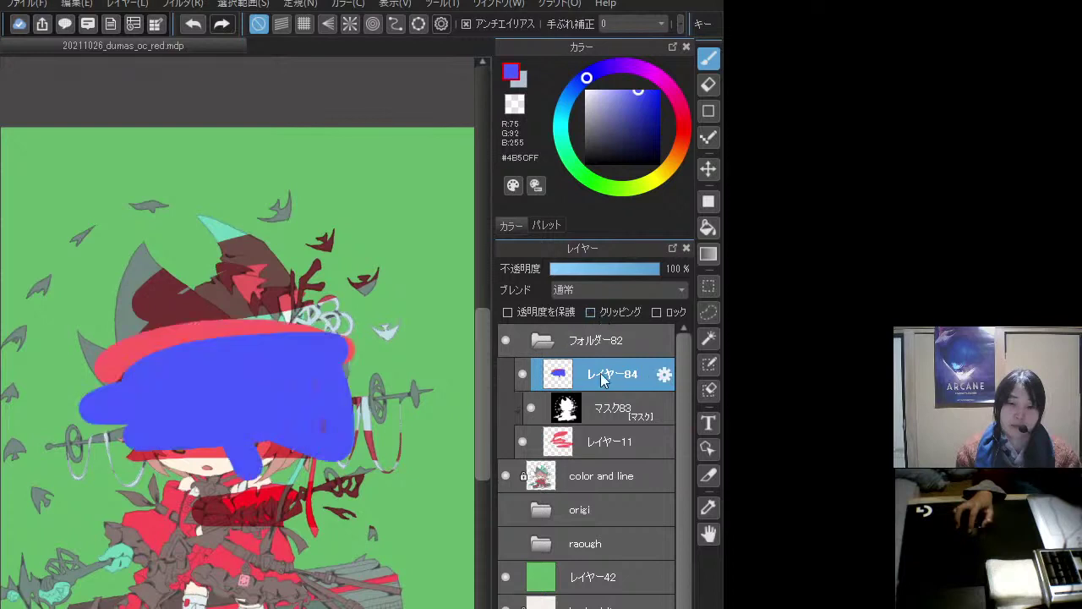
pyautogui.click(522, 375)
pyautogui.click(522, 374)
pyautogui.click(528, 410)
pyautogui.click(529, 410)
pyautogui.click(626, 406)
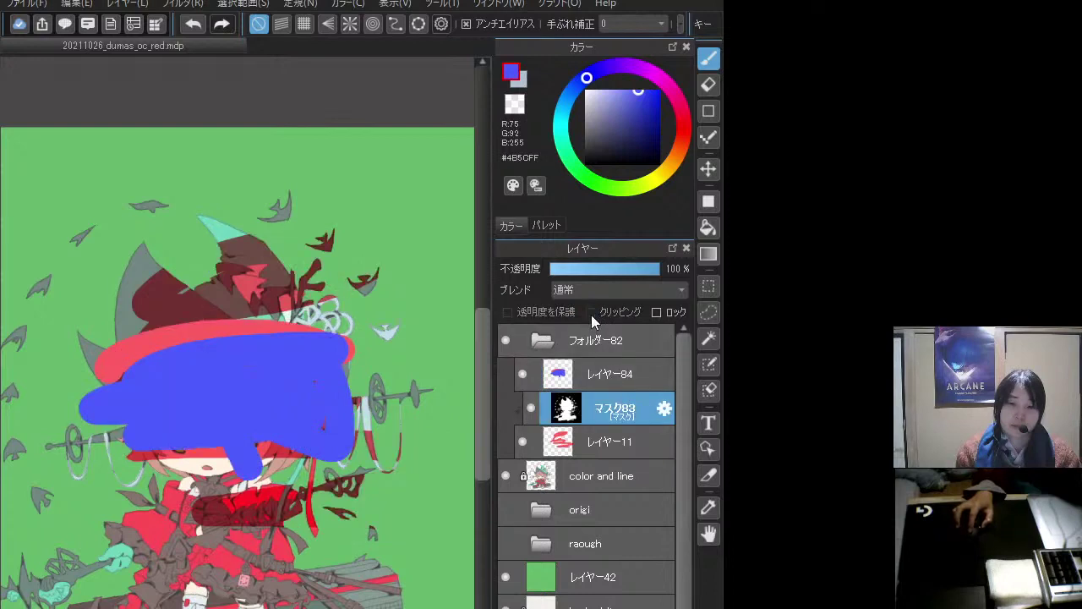
# - Turn on clipping for レイヤー84 and check the clipping settings of レイヤー84, マスク83 and レイヤー11
pyautogui.click(591, 314)
pyautogui.click(590, 387)
pyautogui.click(596, 407)
pyautogui.click(597, 379)
pyautogui.click(581, 411)
pyautogui.click(590, 380)
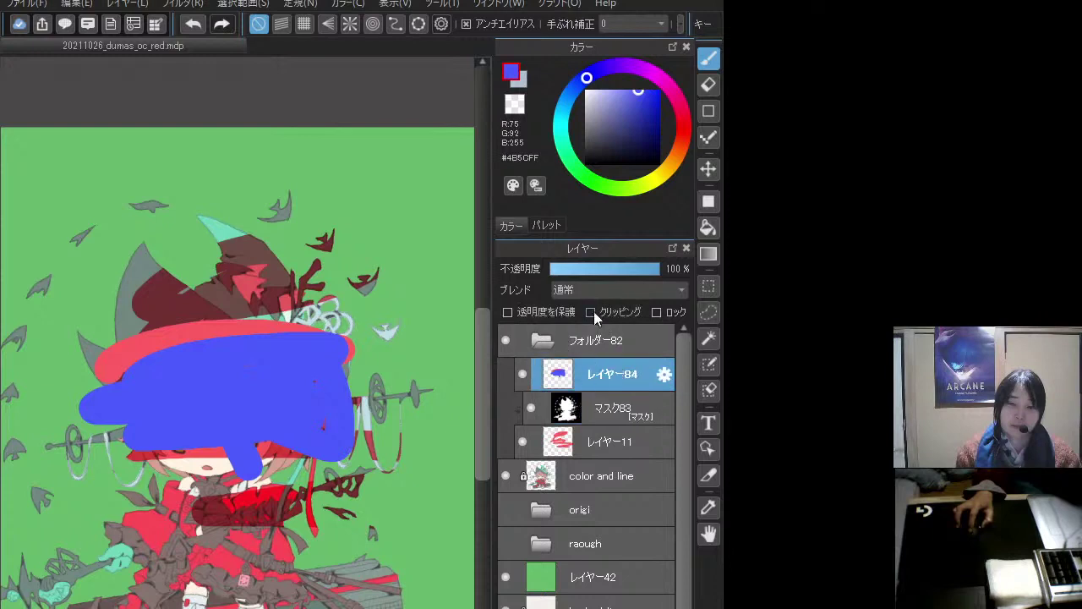
pyautogui.click(591, 313)
pyautogui.click(596, 413)
pyautogui.click(593, 435)
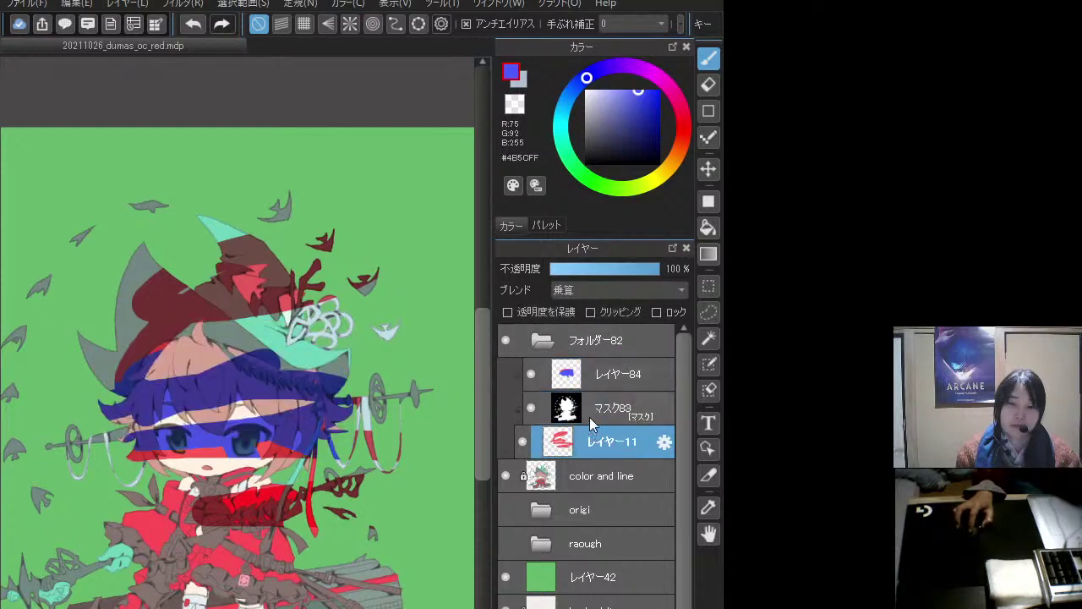
pyautogui.click(595, 414)
pyautogui.click(599, 388)
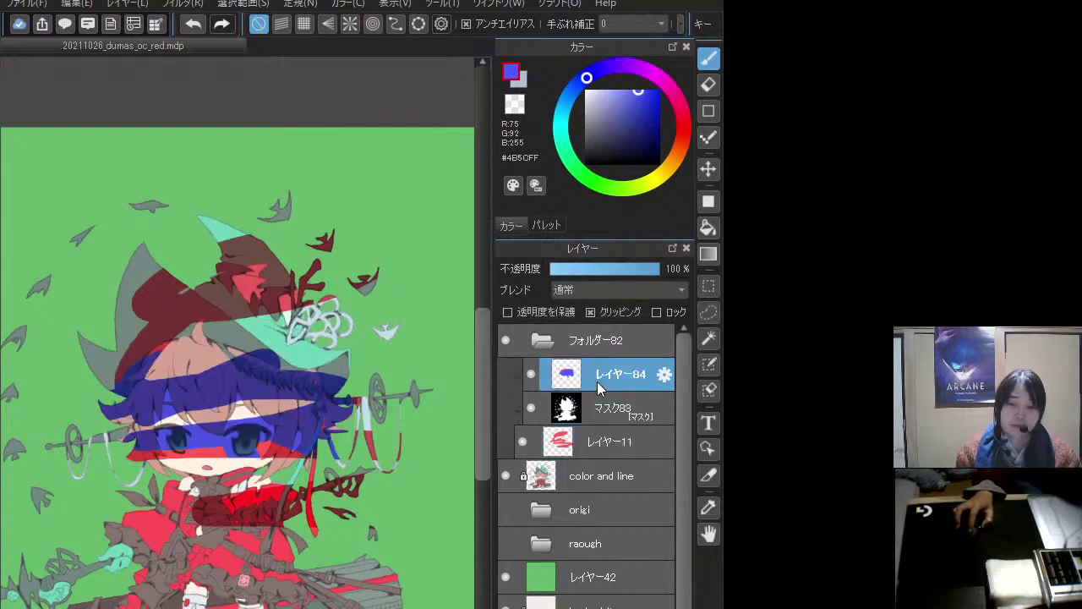
# - Move マスク83 above レイヤー84 and toggle clipping on レイヤー11 on and back off
pyautogui.moveTo(606, 410); pyautogui.dragTo(615, 373)
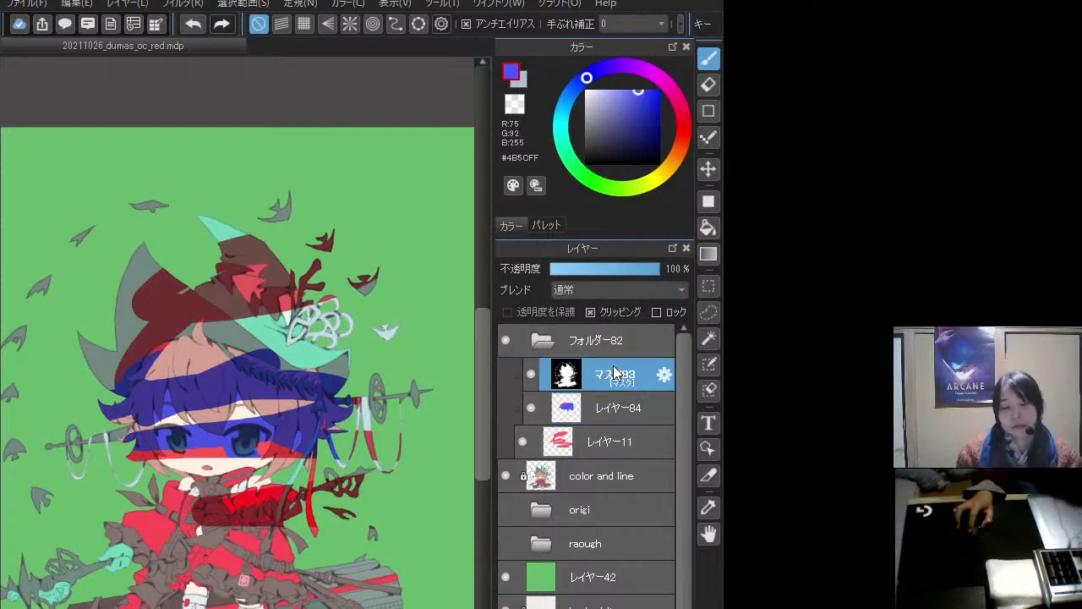
pyautogui.click(612, 440)
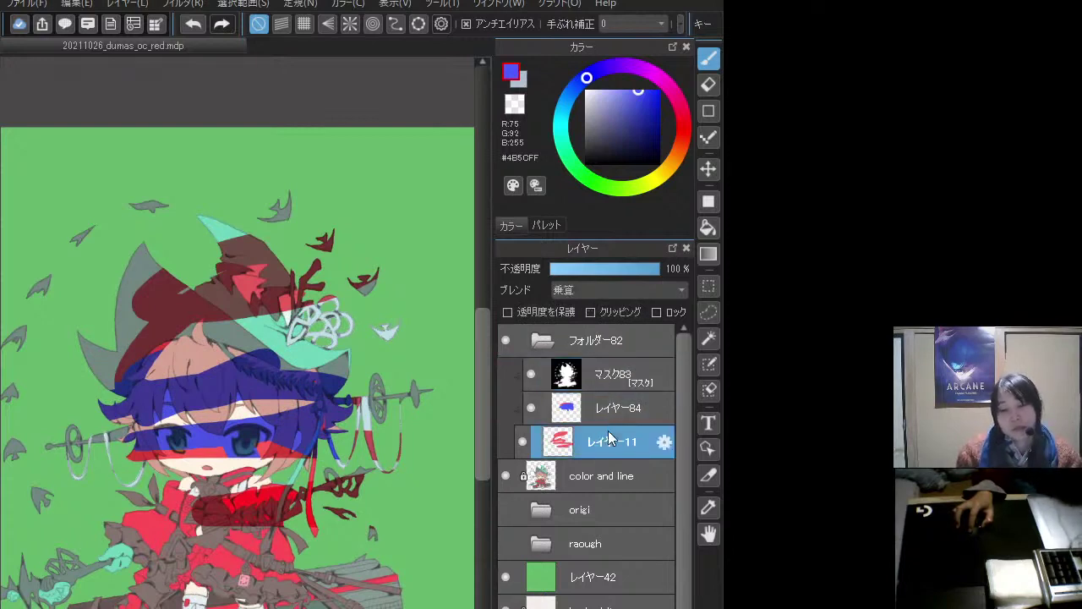
pyautogui.click(603, 310)
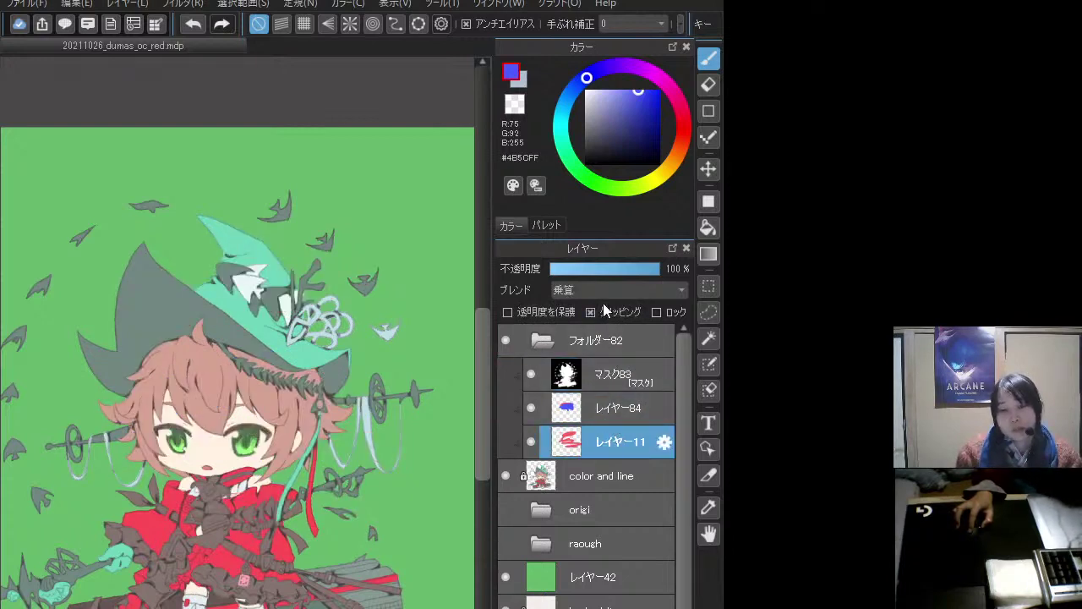
pyautogui.click(602, 311)
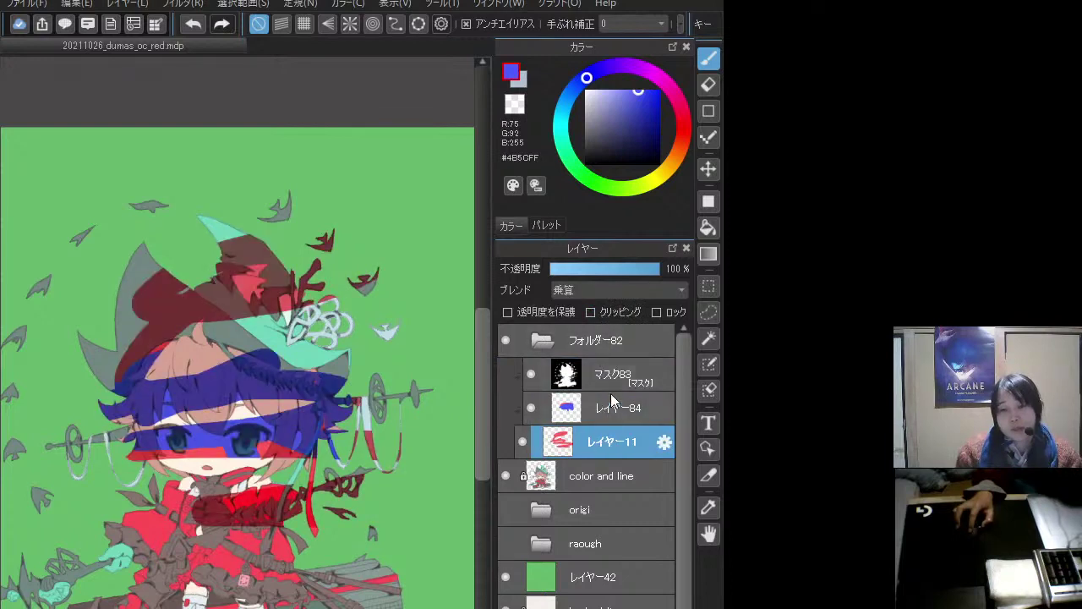
# - Turn clipping off and back on for レイヤー84, and place it above マスク83 again
pyautogui.moveTo(612, 385)
pyautogui.mouseDown()
pyautogui.moveTo(618, 447)
pyautogui.moveTo(630, 373)
pyautogui.mouseUp()
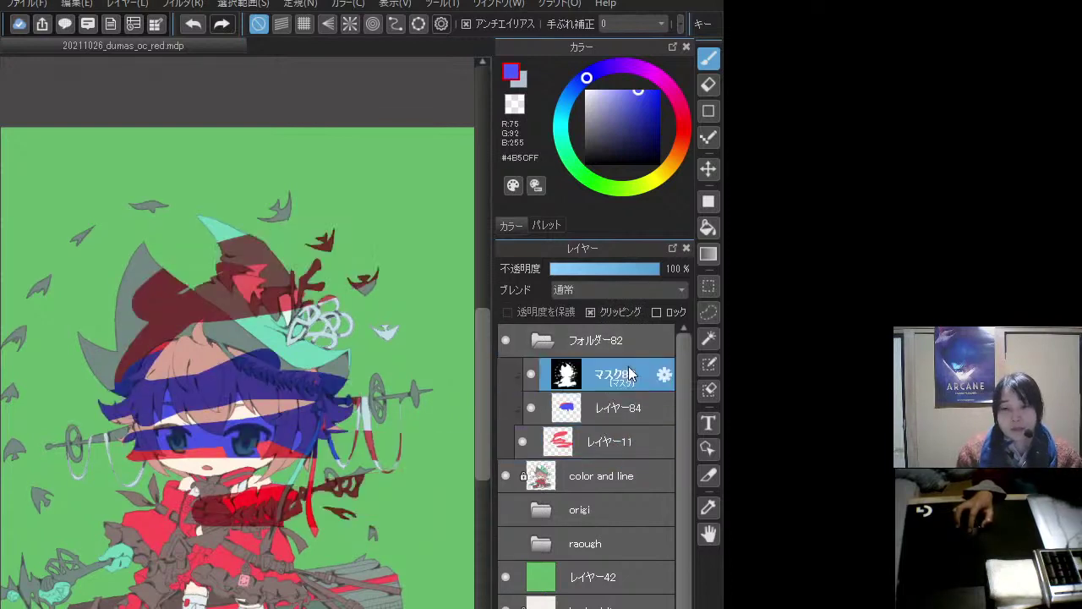
pyautogui.click(626, 416)
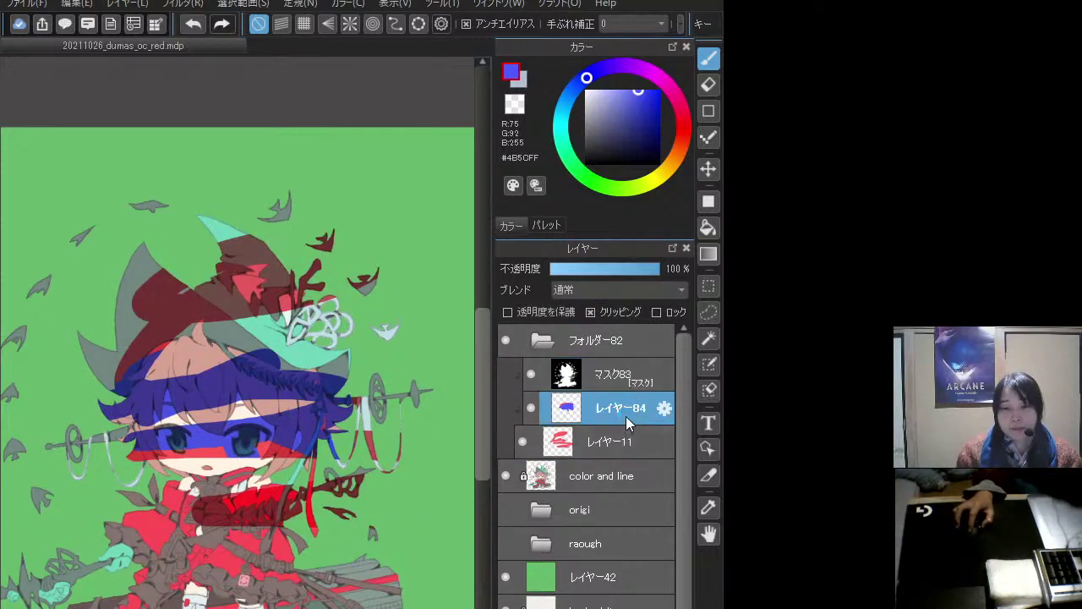
pyautogui.click(603, 315)
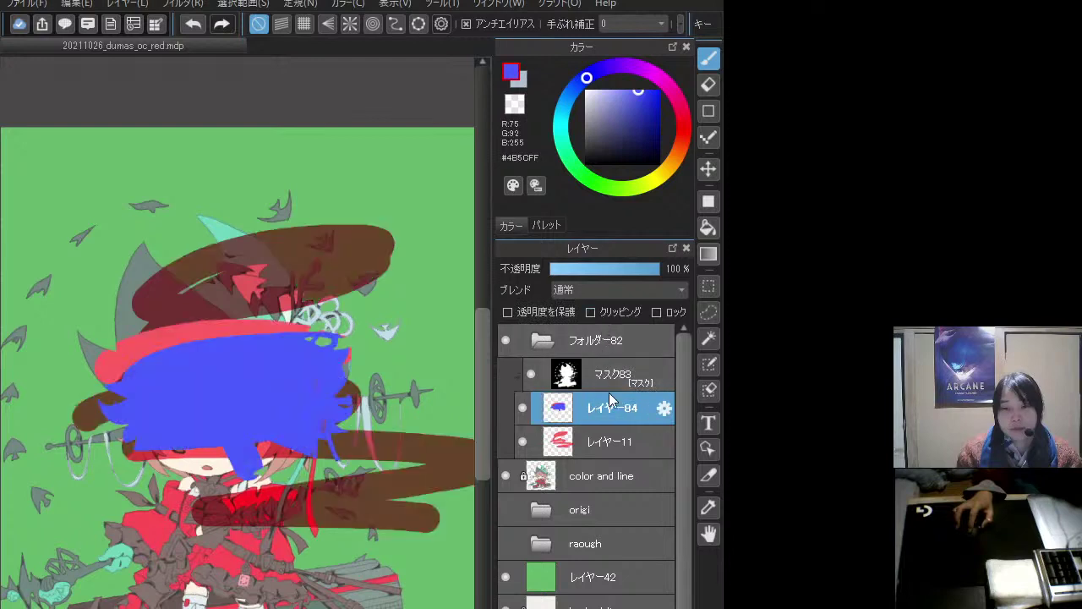
pyautogui.moveTo(617, 374); pyautogui.dragTo(617, 370)
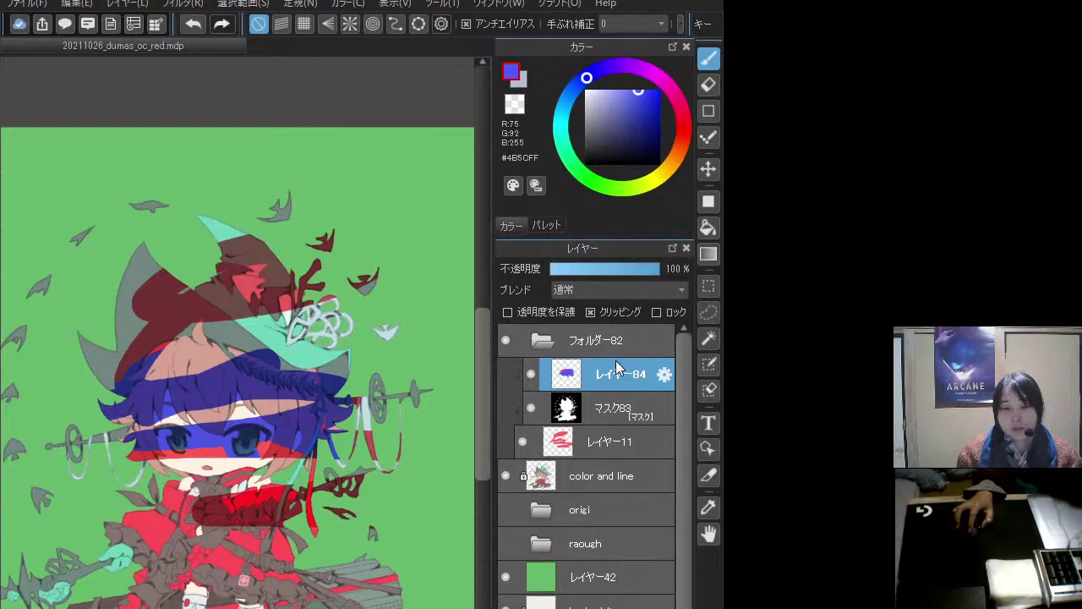
# - Move マスク83 out above フォルダー82, then back into the folder directly over an unclipped レイヤー84
pyautogui.moveTo(604, 403)
pyautogui.mouseDown()
pyautogui.moveTo(602, 320)
pyautogui.moveTo(626, 338)
pyautogui.mouseUp()
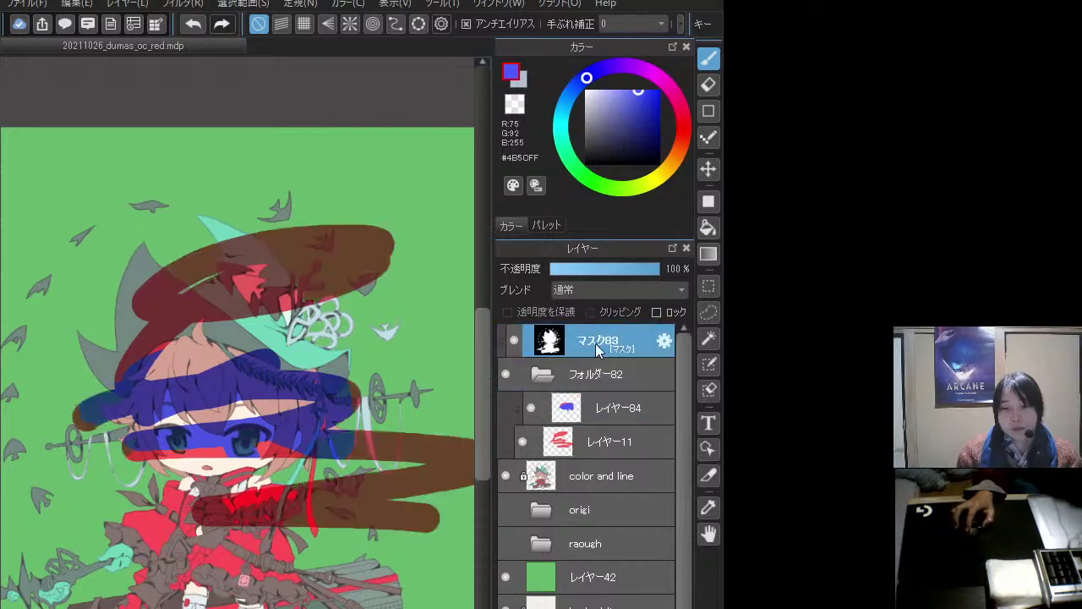
pyautogui.click(614, 373)
pyautogui.moveTo(592, 410)
pyautogui.mouseDown()
pyautogui.moveTo(602, 362)
pyautogui.moveTo(614, 414)
pyautogui.moveTo(618, 404)
pyautogui.mouseUp()
pyautogui.moveTo(614, 340); pyautogui.dragTo(613, 388)
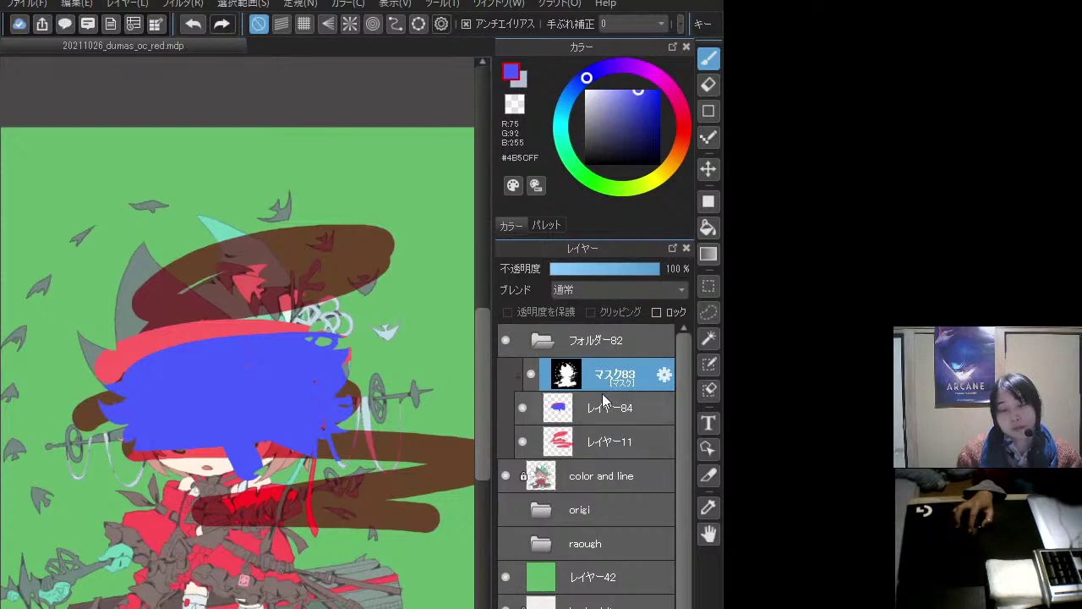
# - Paint blue across the hat ornament and right-hand ribbons on レイヤー11, and move マスク83 between レイヤー84 and レイヤー11
pyautogui.click(611, 442)
pyautogui.moveTo(287, 326)
pyautogui.mouseDown()
pyautogui.moveTo(388, 267)
pyautogui.moveTo(383, 370)
pyautogui.moveTo(414, 454)
pyautogui.moveTo(375, 488)
pyautogui.moveTo(396, 513)
pyautogui.mouseUp()
pyautogui.moveTo(605, 377); pyautogui.dragTo(615, 423)
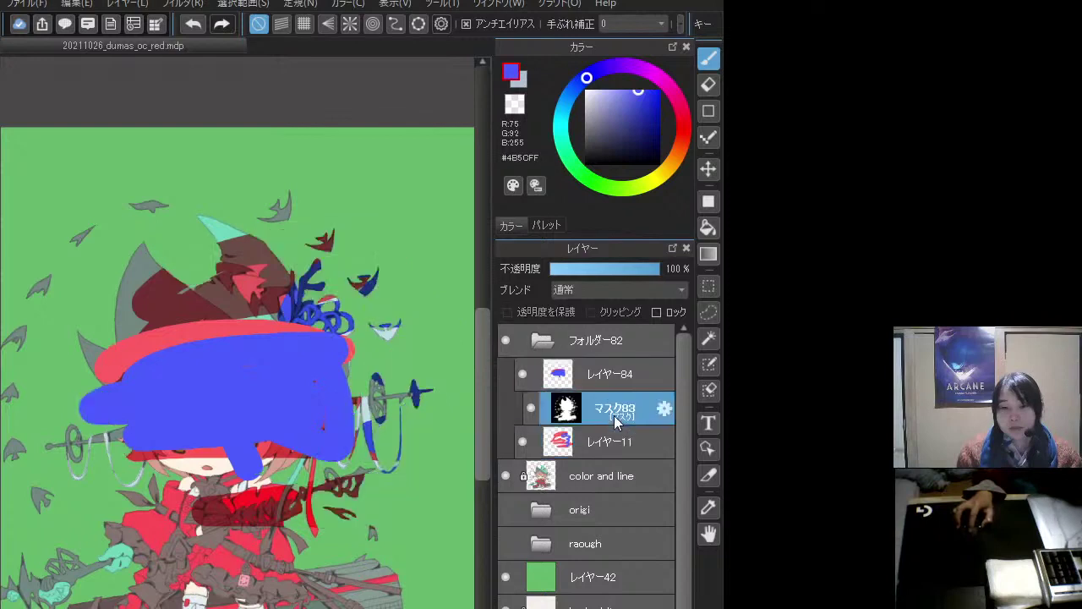
# - Turn on clipping for レイヤー84 and paint blue over the hat
pyautogui.click(612, 375)
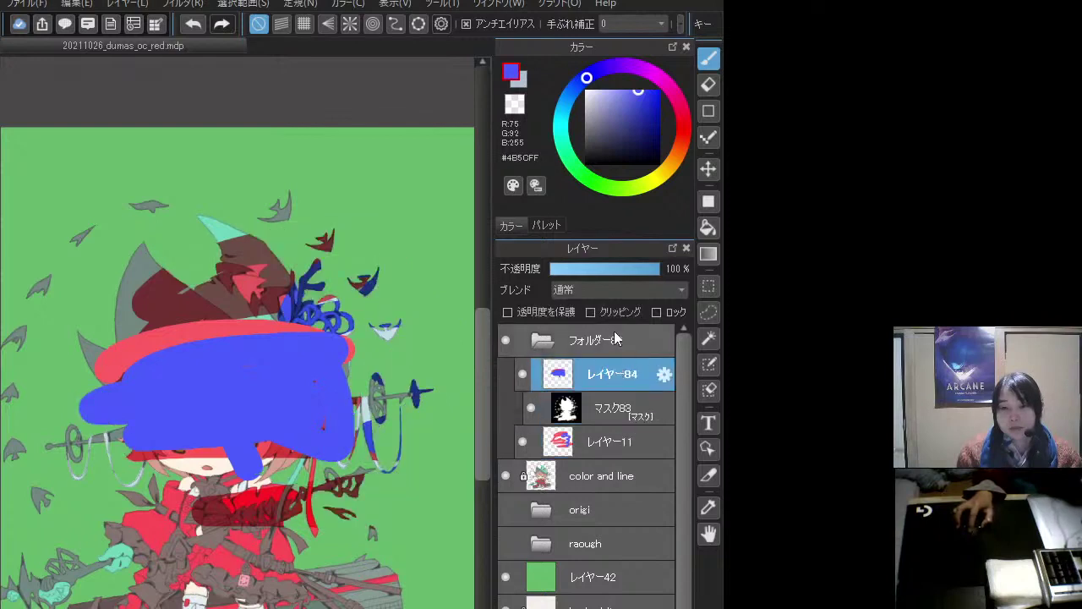
pyautogui.click(605, 313)
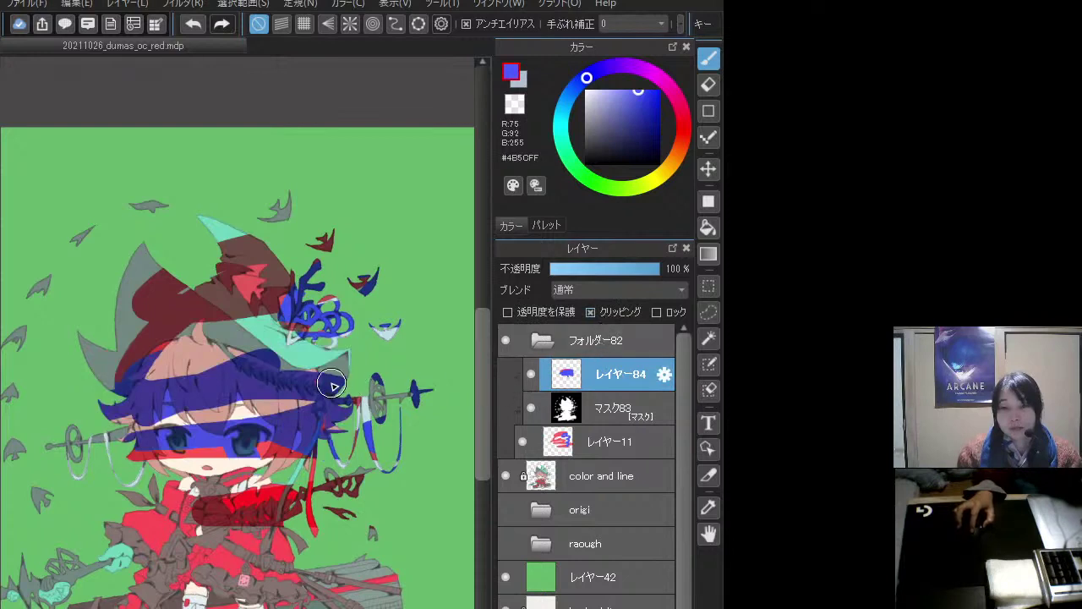
pyautogui.moveTo(93, 334)
pyautogui.mouseDown()
pyautogui.moveTo(270, 325)
pyautogui.moveTo(187, 346)
pyautogui.moveTo(209, 320)
pyautogui.moveTo(59, 295)
pyautogui.moveTo(259, 210)
pyautogui.mouseUp()
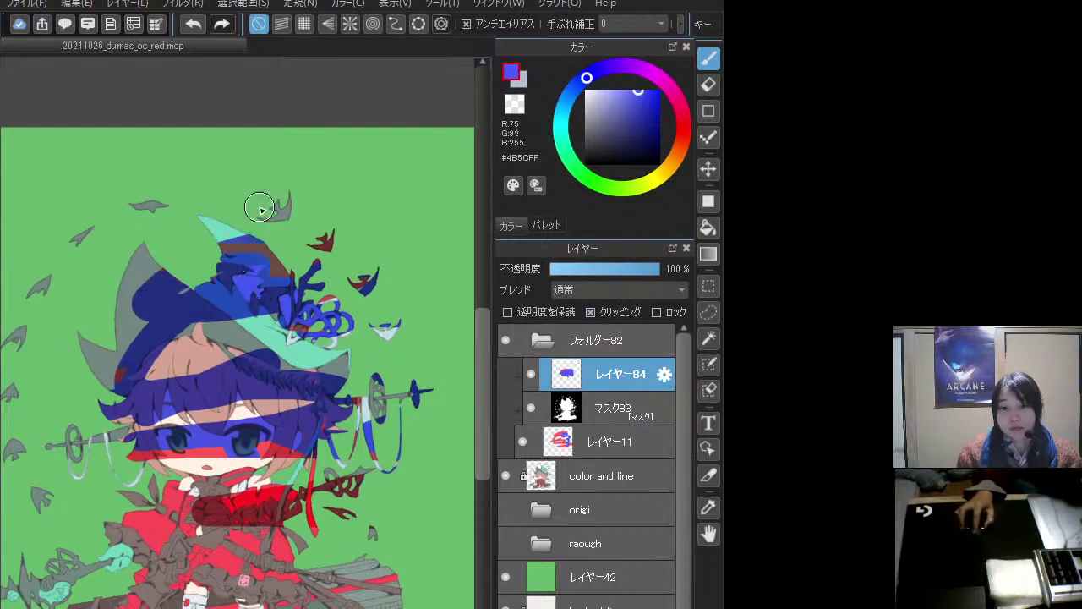
# - Paint blue over the whole hat, head and upper torso on レイヤー11
pyautogui.click(612, 437)
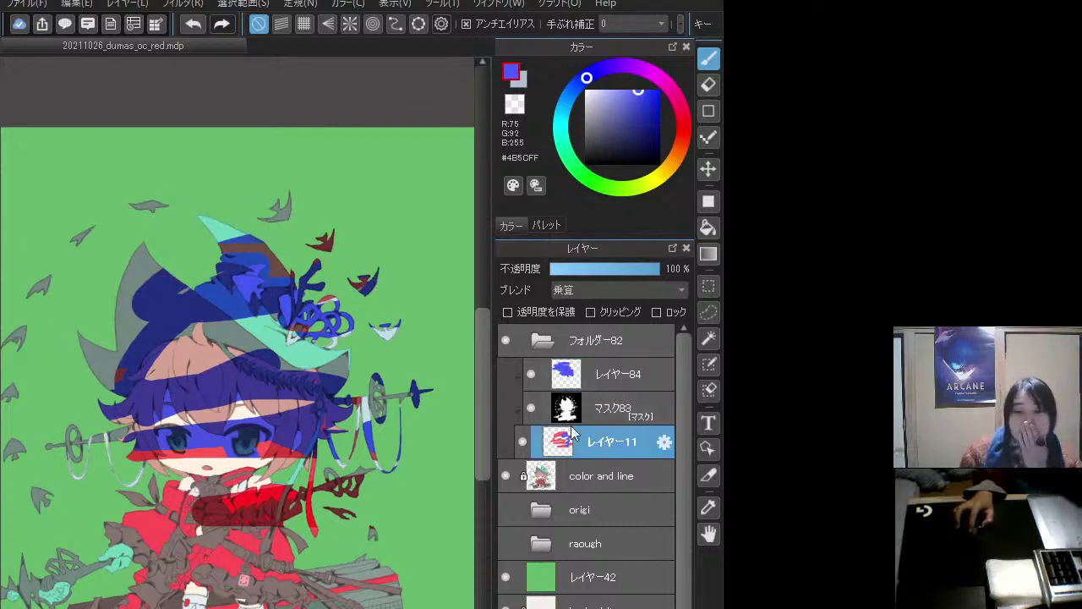
pyautogui.moveTo(70, 277)
pyautogui.mouseDown()
pyautogui.moveTo(274, 241)
pyautogui.moveTo(311, 217)
pyautogui.moveTo(249, 207)
pyautogui.moveTo(387, 277)
pyautogui.moveTo(346, 300)
pyautogui.moveTo(356, 326)
pyautogui.moveTo(153, 352)
pyautogui.moveTo(68, 381)
pyautogui.moveTo(119, 438)
pyautogui.moveTo(240, 454)
pyautogui.moveTo(261, 480)
pyautogui.moveTo(353, 482)
pyautogui.moveTo(358, 500)
pyautogui.moveTo(263, 524)
pyautogui.mouseUp()
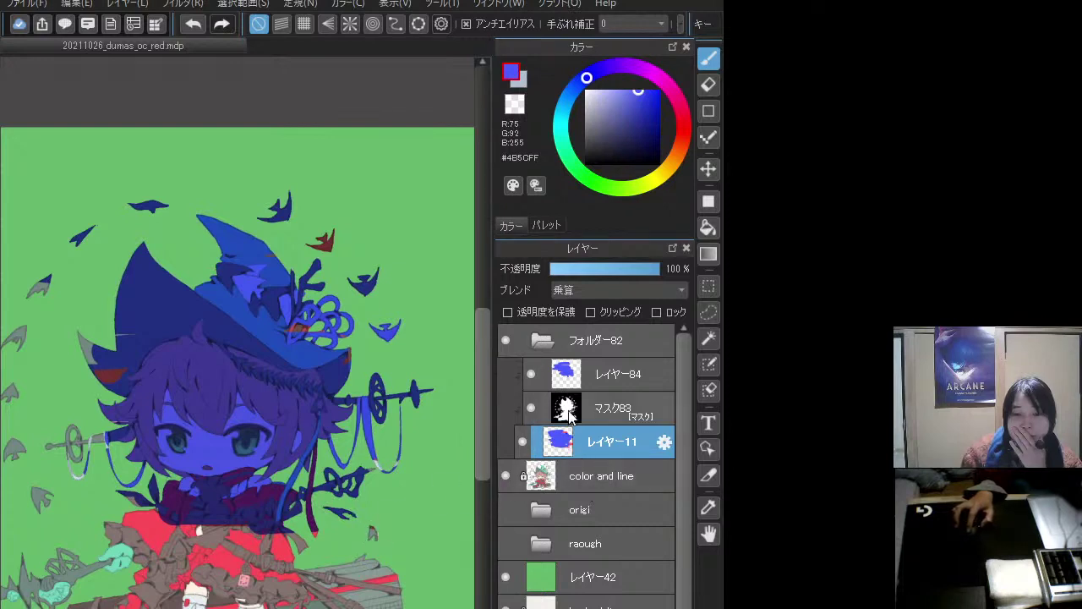
# - Place color and line in フォルダー82 beneath a clipped レイヤー11, and delete マスク83
pyautogui.click(611, 414)
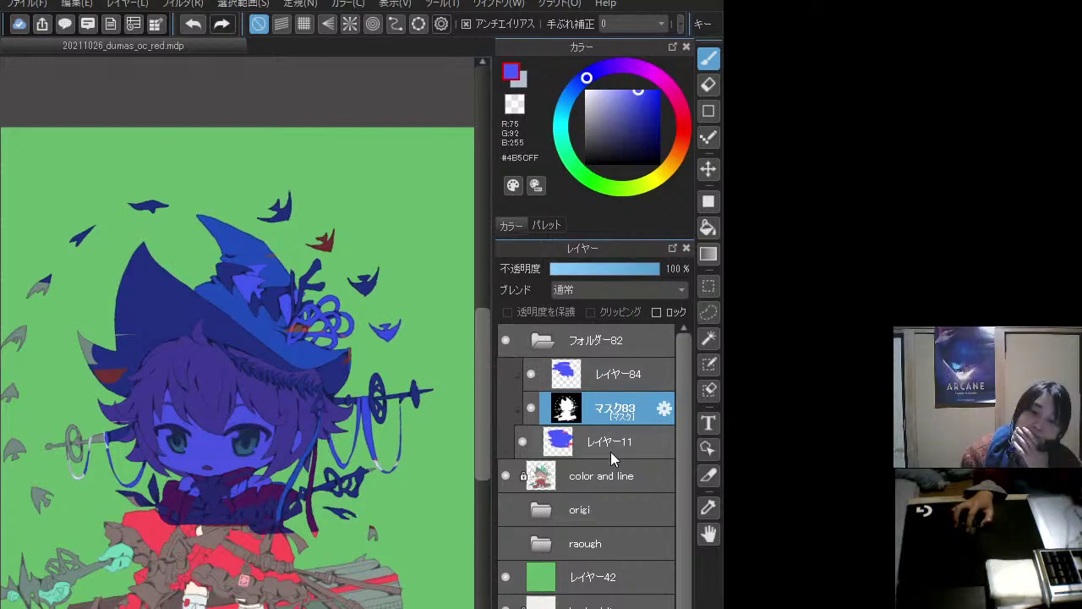
pyautogui.moveTo(595, 472); pyautogui.dragTo(607, 435)
pyautogui.click(613, 408)
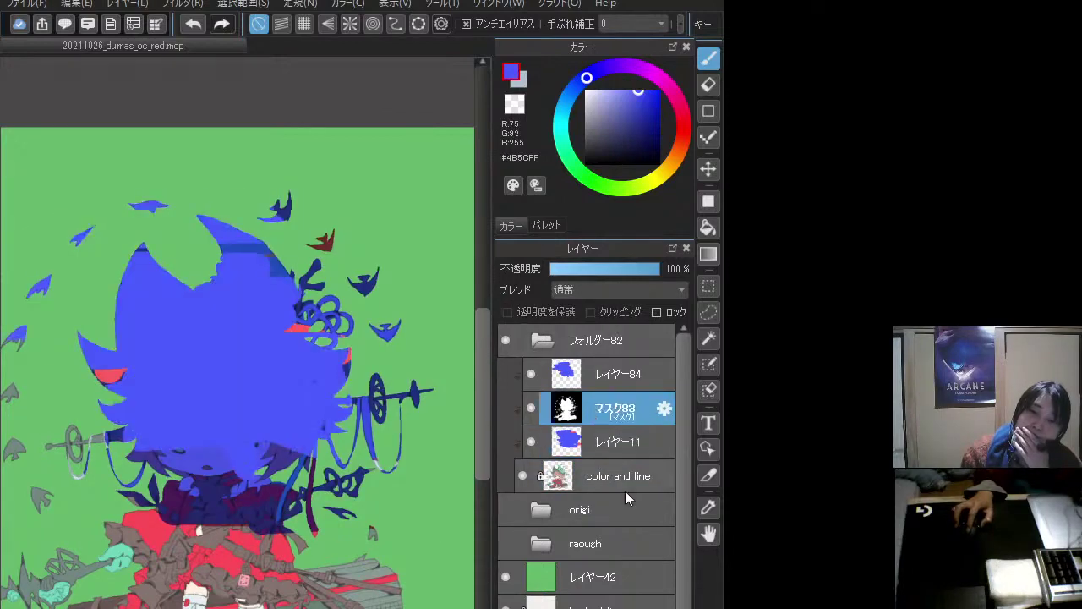
pyautogui.press('Delete')
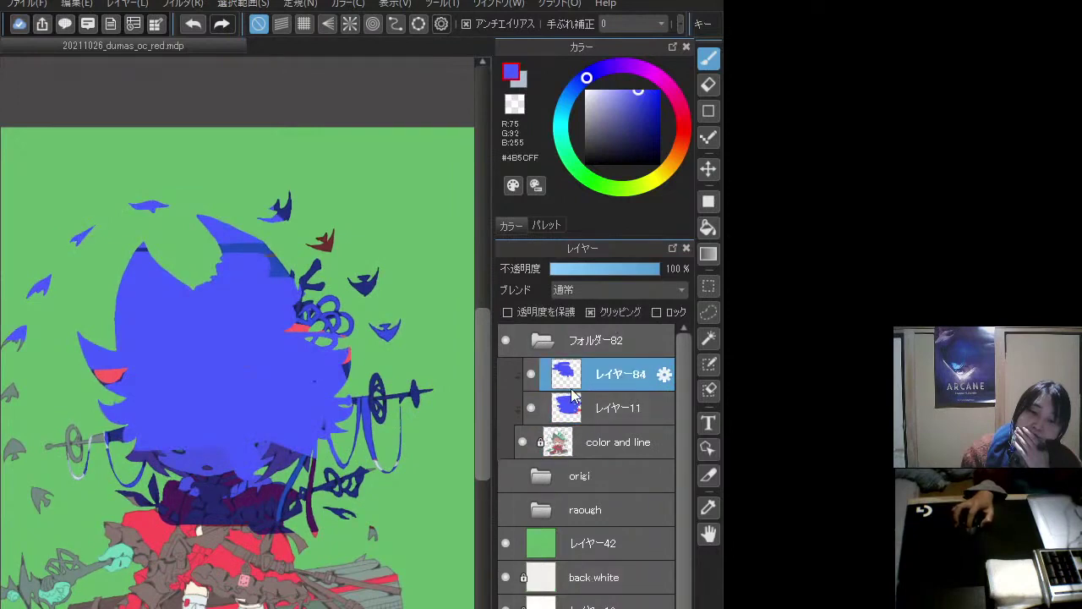
# - Delete レイヤー84 and turn レイヤー11 into an empty clipped multiply layer named 1 shadow
pyautogui.click(589, 409)
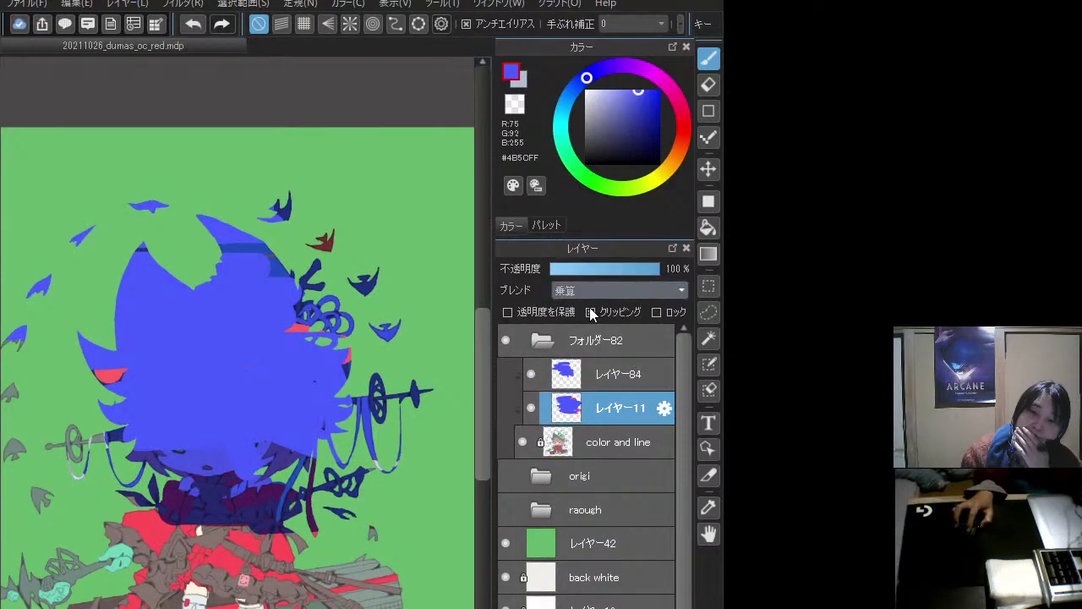
pyautogui.click(607, 380)
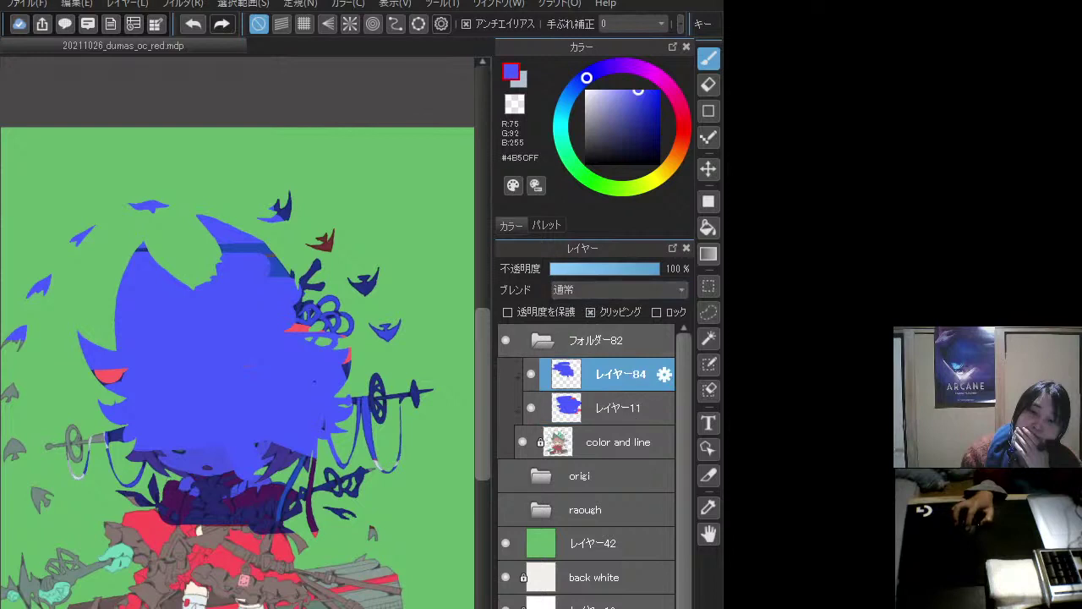
pyautogui.press('Delete')
pyautogui.click(615, 386)
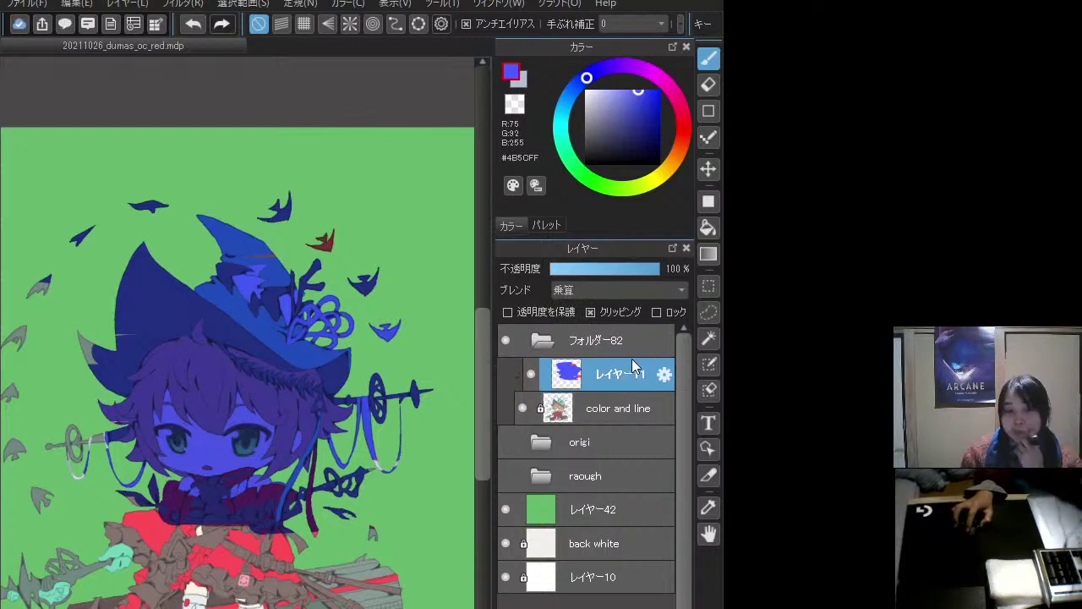
pyautogui.press('Delete')
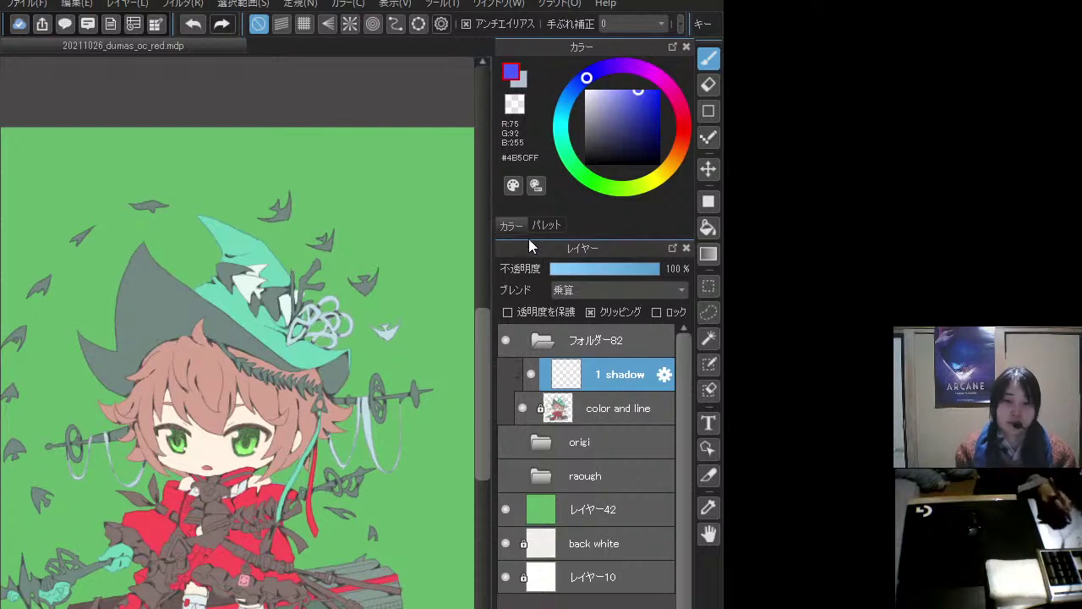
# - Sample the face's skin colour and darken it to #BAAFA1, undoing the test stroke on the hair
pyautogui.keyDown('alt'); pyautogui.click(217, 437); pyautogui.keyUp('alt')
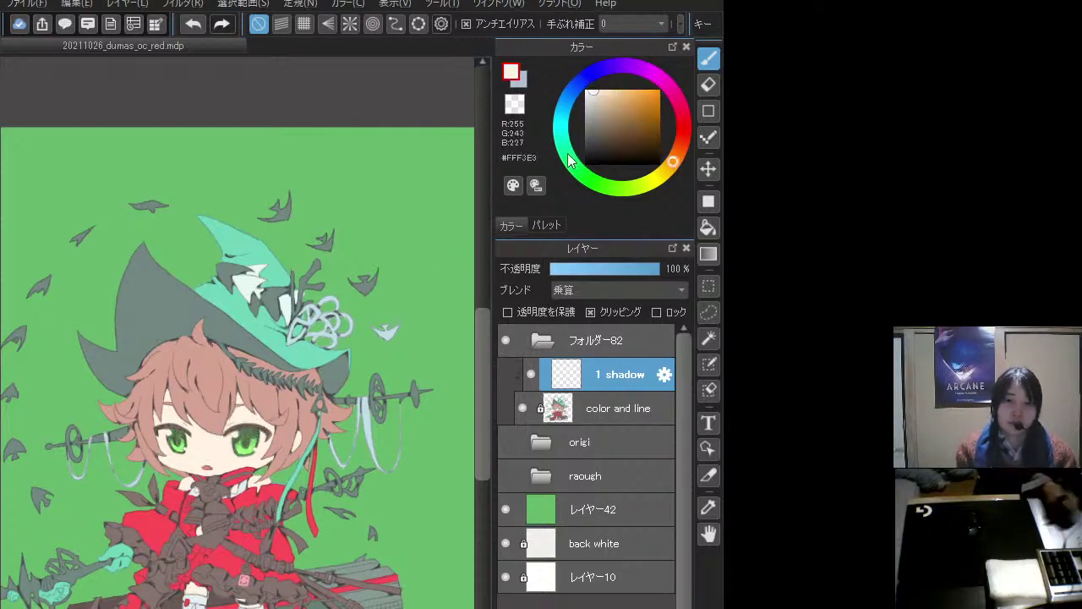
pyautogui.click(597, 99)
pyautogui.moveTo(258, 372)
pyautogui.mouseDown()
pyautogui.moveTo(279, 406)
pyautogui.moveTo(305, 412)
pyautogui.mouseUp()
pyautogui.hotkey('ctrl', 'z')
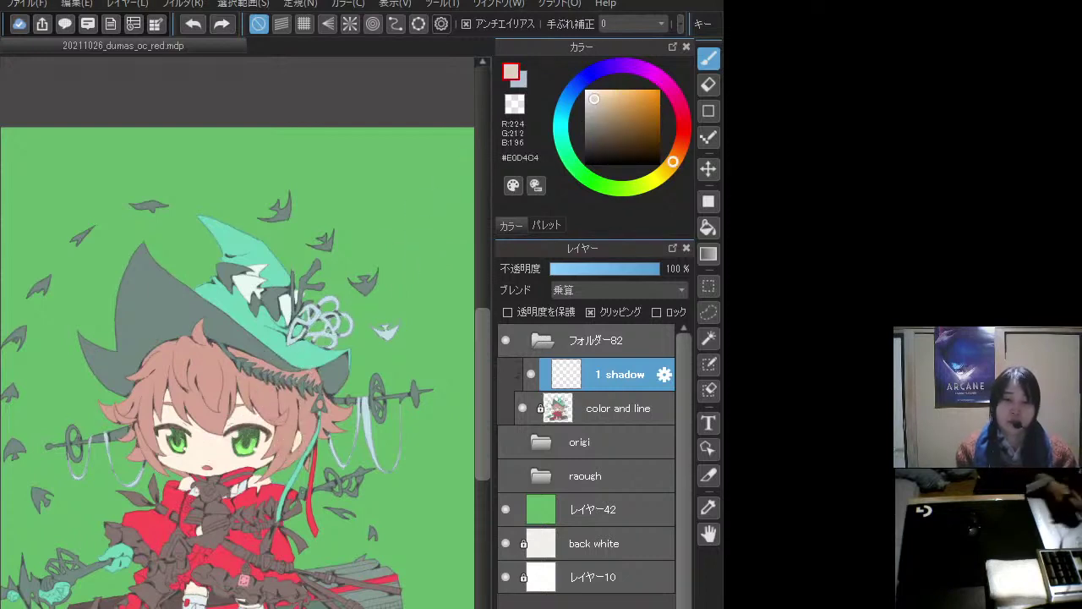
pyautogui.click(596, 109)
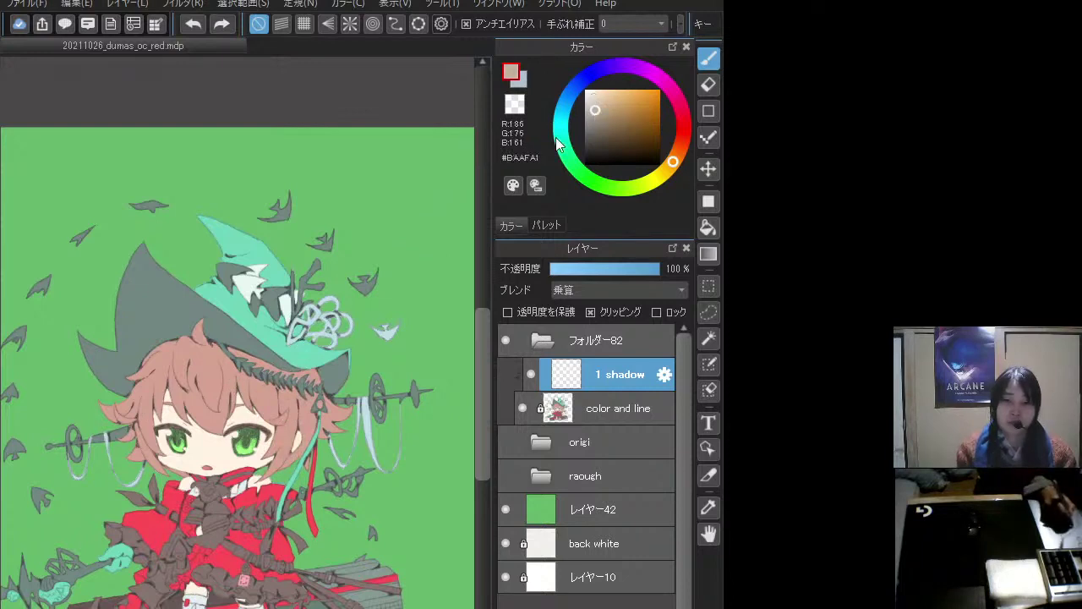
# - Try shadow strokes on the hair to the right of the face and undo them
pyautogui.moveTo(351, 406)
pyautogui.mouseDown()
pyautogui.moveTo(312, 440)
pyautogui.moveTo(306, 424)
pyautogui.moveTo(286, 420)
pyautogui.moveTo(281, 476)
pyautogui.mouseUp()
pyautogui.hotkey('ctrl', 'z')
pyautogui.hotkey('ctrl', 'z')
pyautogui.hotkey('ctrl', 'z')
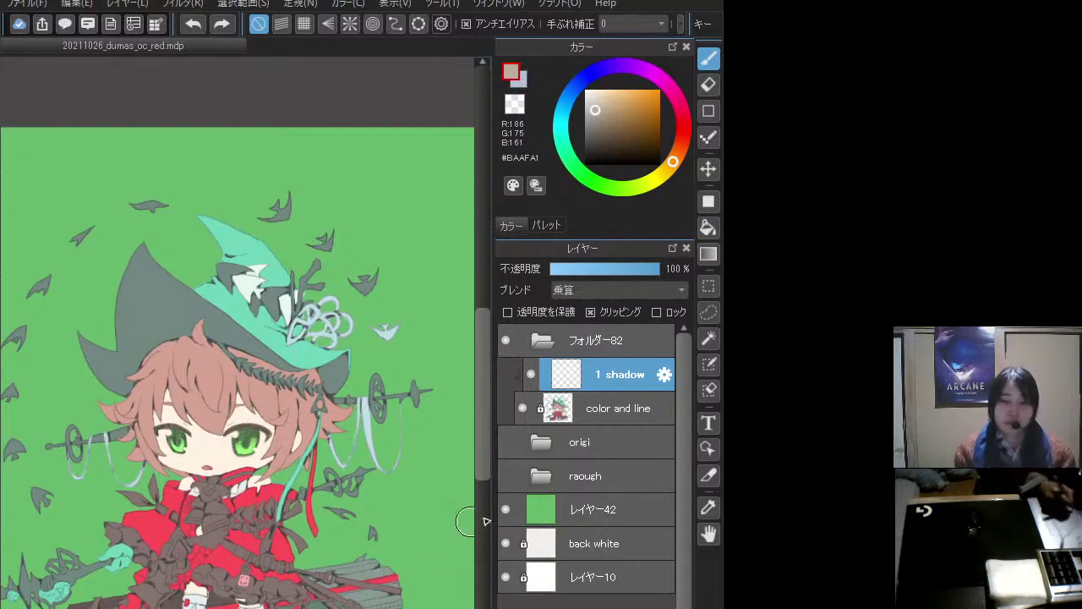
# - Hide the green レイヤー42 and paint shadows on the hair beside the face and the underside of the hat's upturned brim
pyautogui.click(506, 509)
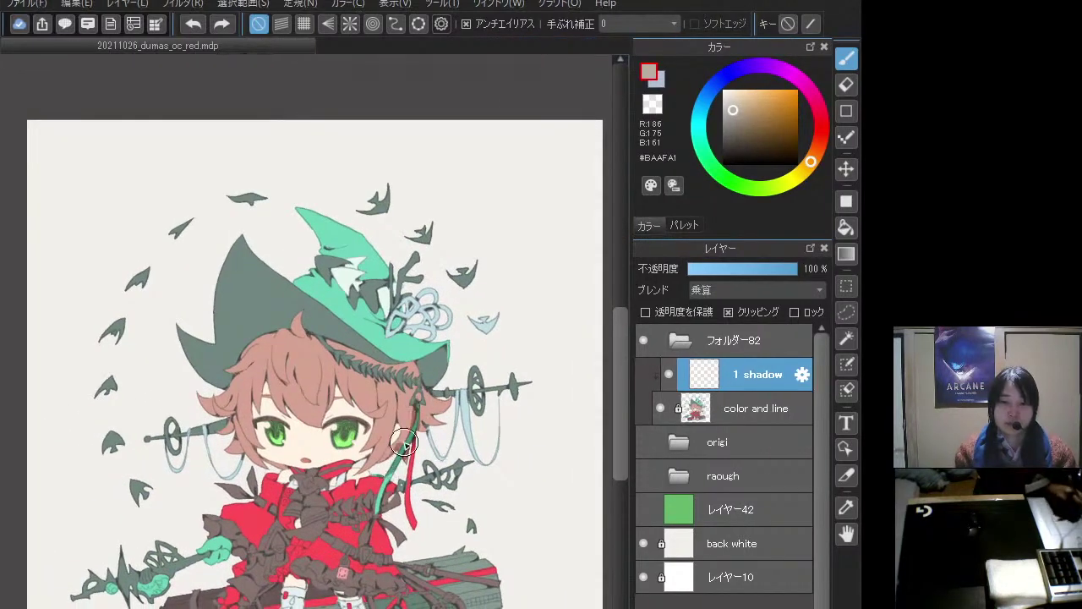
pyautogui.moveTo(404, 444)
pyautogui.mouseDown()
pyautogui.moveTo(371, 463)
pyautogui.moveTo(381, 460)
pyautogui.moveTo(383, 442)
pyautogui.moveTo(372, 459)
pyautogui.moveTo(375, 434)
pyautogui.moveTo(358, 465)
pyautogui.moveTo(392, 421)
pyautogui.moveTo(382, 453)
pyautogui.moveTo(404, 428)
pyautogui.moveTo(412, 438)
pyautogui.moveTo(443, 416)
pyautogui.moveTo(433, 364)
pyautogui.moveTo(425, 385)
pyautogui.moveTo(438, 362)
pyautogui.mouseUp()
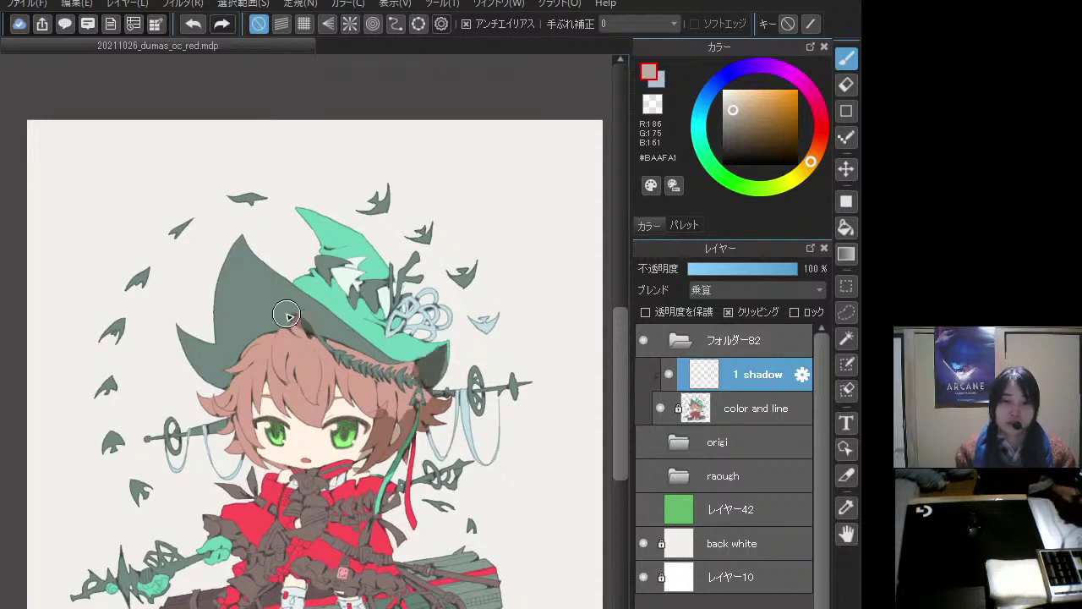
pyautogui.moveTo(287, 317)
pyautogui.mouseDown()
pyautogui.moveTo(239, 312)
pyautogui.moveTo(246, 357)
pyautogui.moveTo(264, 310)
pyautogui.moveTo(279, 320)
pyautogui.moveTo(256, 289)
pyautogui.moveTo(269, 343)
pyautogui.moveTo(274, 327)
pyautogui.moveTo(241, 299)
pyautogui.moveTo(239, 359)
pyautogui.moveTo(225, 325)
pyautogui.moveTo(259, 308)
pyautogui.moveTo(250, 298)
pyautogui.moveTo(224, 315)
pyautogui.moveTo(240, 369)
pyautogui.moveTo(242, 295)
pyautogui.moveTo(262, 309)
pyautogui.moveTo(226, 308)
pyautogui.moveTo(249, 353)
pyautogui.moveTo(241, 286)
pyautogui.moveTo(260, 355)
pyautogui.moveTo(245, 289)
pyautogui.moveTo(309, 348)
pyautogui.moveTo(247, 287)
pyautogui.moveTo(307, 323)
pyautogui.moveTo(216, 286)
pyautogui.moveTo(219, 359)
pyautogui.moveTo(209, 287)
pyautogui.moveTo(224, 363)
pyautogui.moveTo(240, 366)
pyautogui.moveTo(191, 352)
pyautogui.moveTo(223, 391)
pyautogui.moveTo(203, 366)
pyautogui.moveTo(242, 372)
pyautogui.moveTo(216, 346)
pyautogui.moveTo(236, 348)
pyautogui.moveTo(188, 352)
pyautogui.moveTo(201, 357)
pyautogui.moveTo(184, 344)
pyautogui.moveTo(213, 358)
pyautogui.moveTo(185, 342)
pyautogui.moveTo(209, 375)
pyautogui.moveTo(196, 352)
pyautogui.moveTo(214, 361)
pyautogui.moveTo(179, 333)
pyautogui.moveTo(212, 345)
pyautogui.moveTo(180, 328)
pyautogui.moveTo(217, 357)
pyautogui.moveTo(186, 334)
pyautogui.moveTo(189, 363)
pyautogui.moveTo(177, 322)
pyautogui.moveTo(195, 373)
pyautogui.moveTo(199, 358)
pyautogui.moveTo(235, 365)
pyautogui.mouseUp()
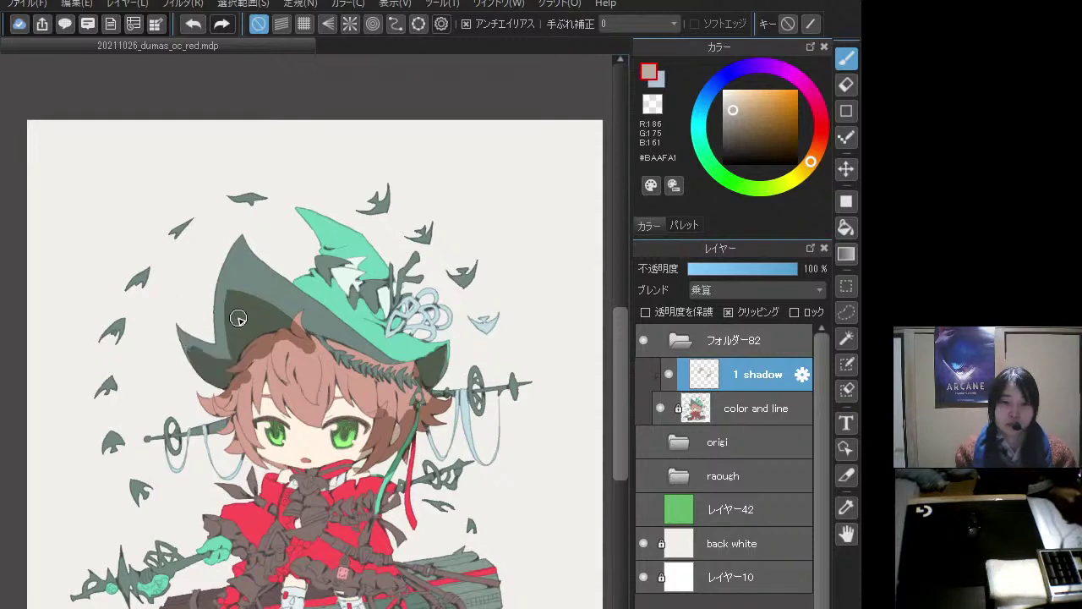
pyautogui.moveTo(237, 318)
pyautogui.mouseDown()
pyautogui.moveTo(229, 345)
pyautogui.moveTo(241, 373)
pyautogui.moveTo(224, 299)
pyautogui.moveTo(253, 298)
pyautogui.moveTo(307, 341)
pyautogui.mouseUp()
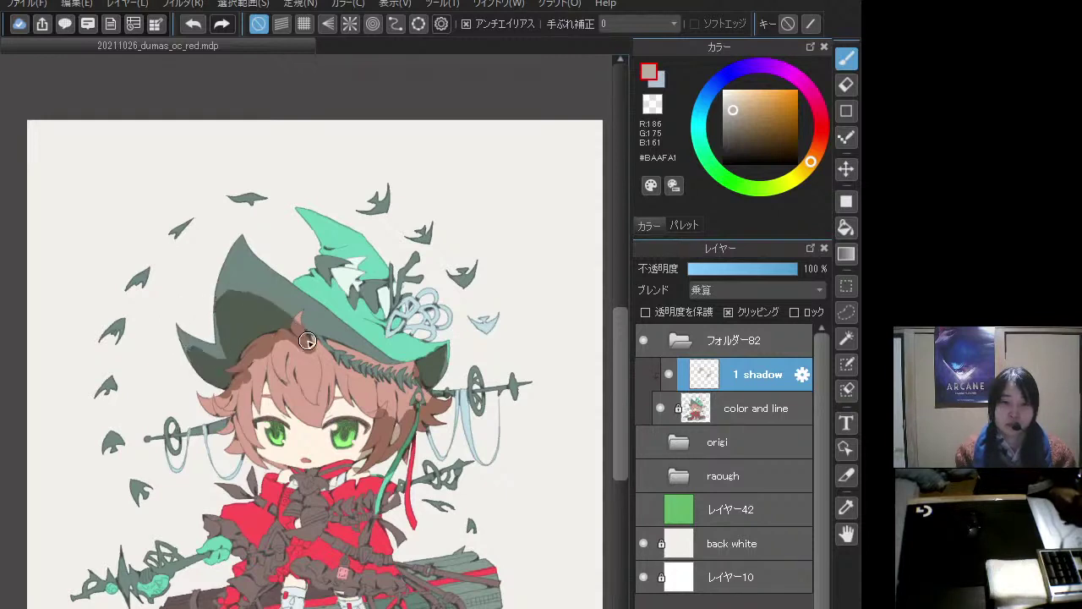
pyautogui.moveTo(217, 296)
pyautogui.mouseDown()
pyautogui.moveTo(228, 360)
pyautogui.moveTo(237, 299)
pyautogui.moveTo(225, 287)
pyautogui.moveTo(231, 353)
pyautogui.moveTo(221, 314)
pyautogui.moveTo(239, 282)
pyautogui.mouseUp()
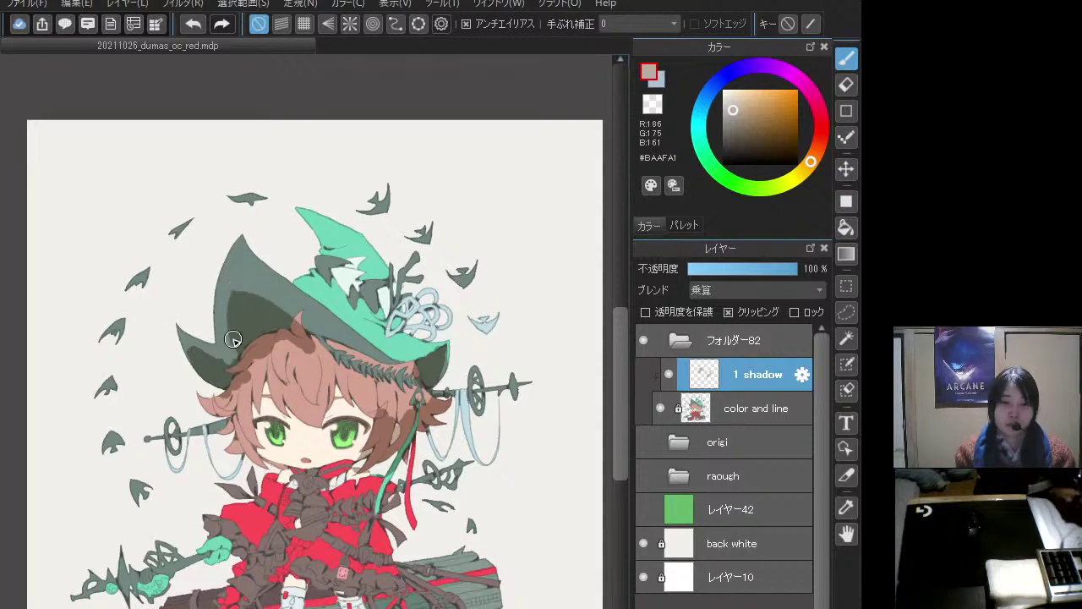
pyautogui.moveTo(233, 339)
pyautogui.mouseDown()
pyautogui.moveTo(227, 314)
pyautogui.moveTo(232, 366)
pyautogui.moveTo(224, 302)
pyautogui.mouseUp()
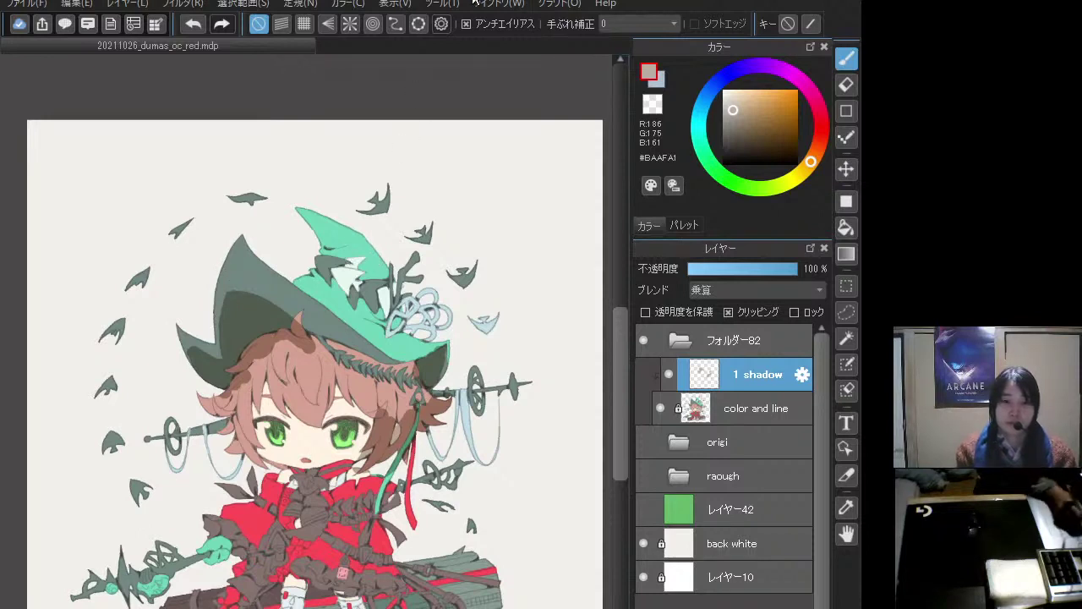
# - Hide the floating panels and shade the hair beneath the hat, undoing the trial shadow on the brim above it
pyautogui.press('Tab')
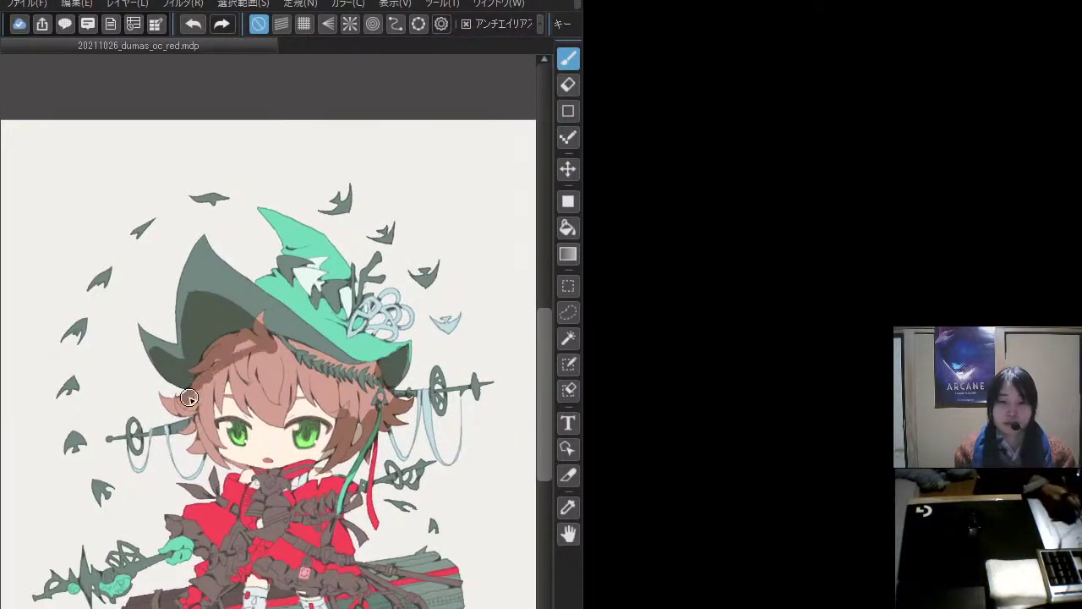
pyautogui.moveTo(264, 355); pyautogui.dragTo(311, 349)
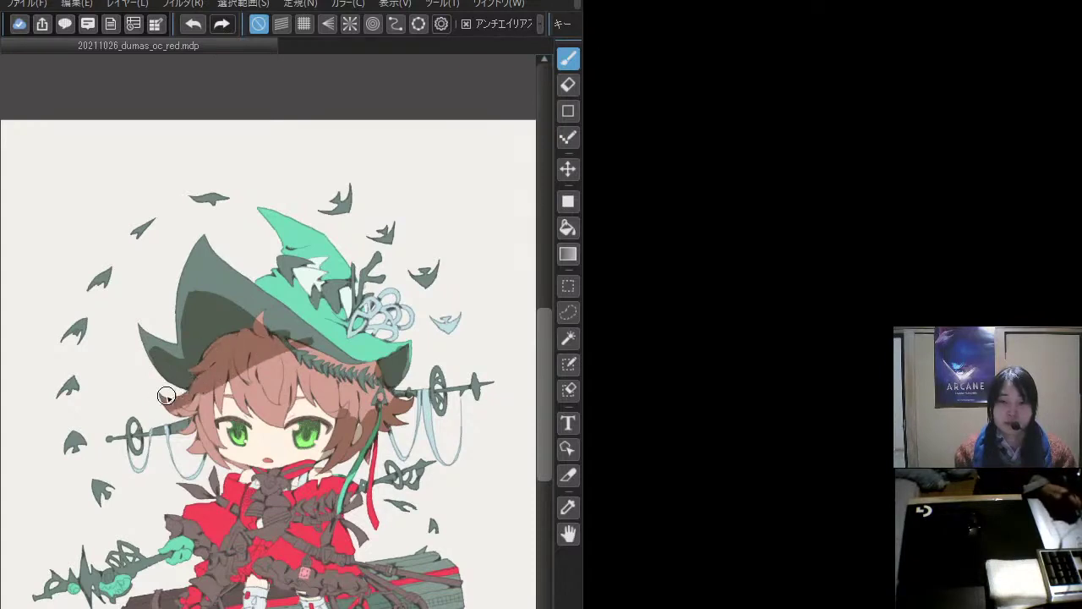
pyautogui.moveTo(287, 349)
pyautogui.mouseDown()
pyautogui.moveTo(296, 335)
pyautogui.moveTo(259, 317)
pyautogui.moveTo(284, 307)
pyautogui.mouseUp()
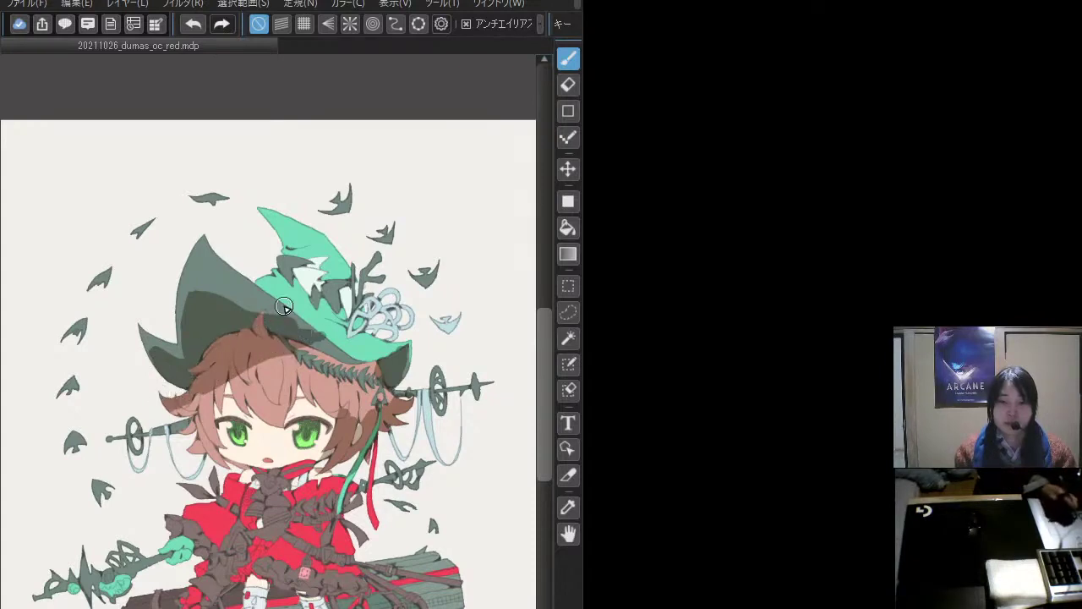
pyautogui.hotkey('ctrl', 'z')
pyautogui.hotkey('ctrl', 'z')
pyautogui.hotkey('ctrl', 'z')
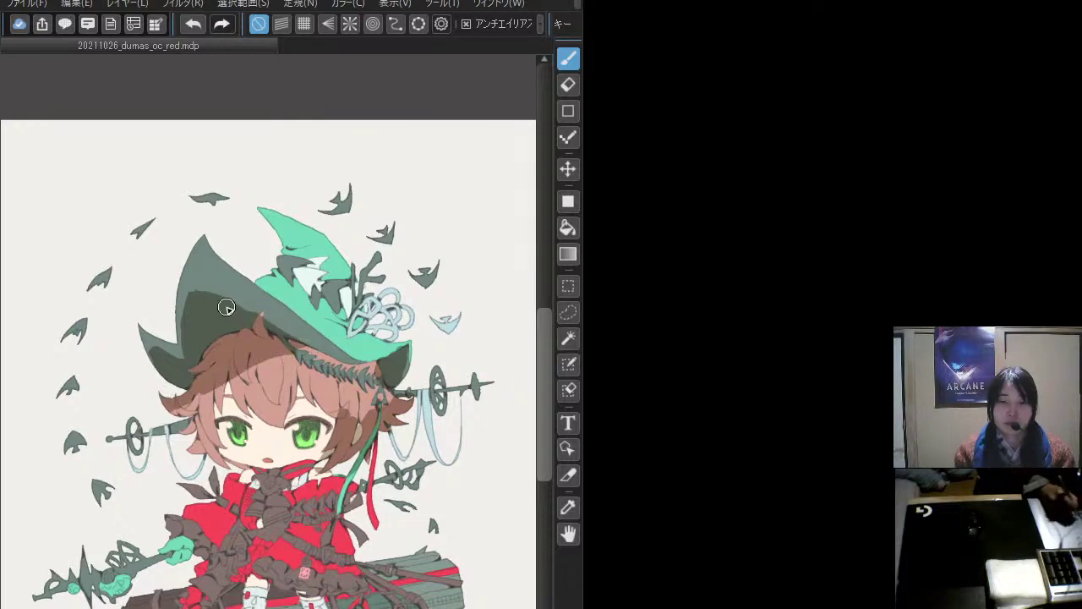
# - Paint shadows on the hat's green crown, jagged trim and ornament, and on the sword hilts and hanging ribbons beside the head
pyautogui.moveTo(314, 267)
pyautogui.mouseDown()
pyautogui.moveTo(265, 215)
pyautogui.moveTo(302, 262)
pyautogui.moveTo(266, 217)
pyautogui.moveTo(299, 261)
pyautogui.moveTo(285, 235)
pyautogui.moveTo(289, 260)
pyautogui.moveTo(276, 274)
pyautogui.moveTo(297, 271)
pyautogui.moveTo(291, 286)
pyautogui.moveTo(246, 286)
pyautogui.mouseUp()
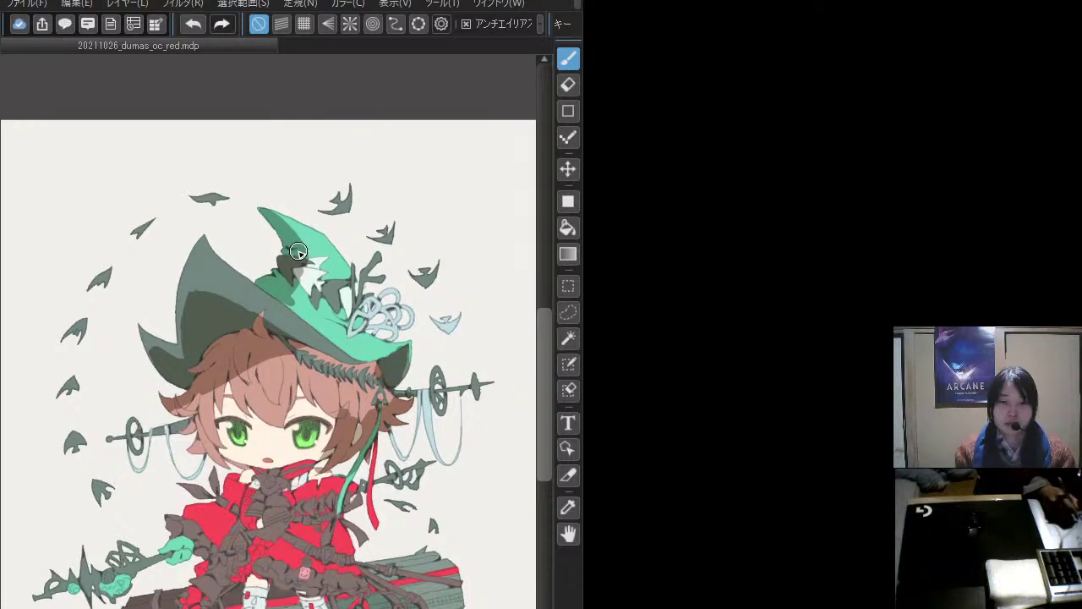
pyautogui.moveTo(297, 252)
pyautogui.mouseDown()
pyautogui.moveTo(324, 260)
pyautogui.moveTo(280, 235)
pyautogui.moveTo(286, 216)
pyautogui.moveTo(261, 203)
pyautogui.moveTo(312, 230)
pyautogui.moveTo(307, 257)
pyautogui.moveTo(295, 245)
pyautogui.moveTo(294, 293)
pyautogui.mouseUp()
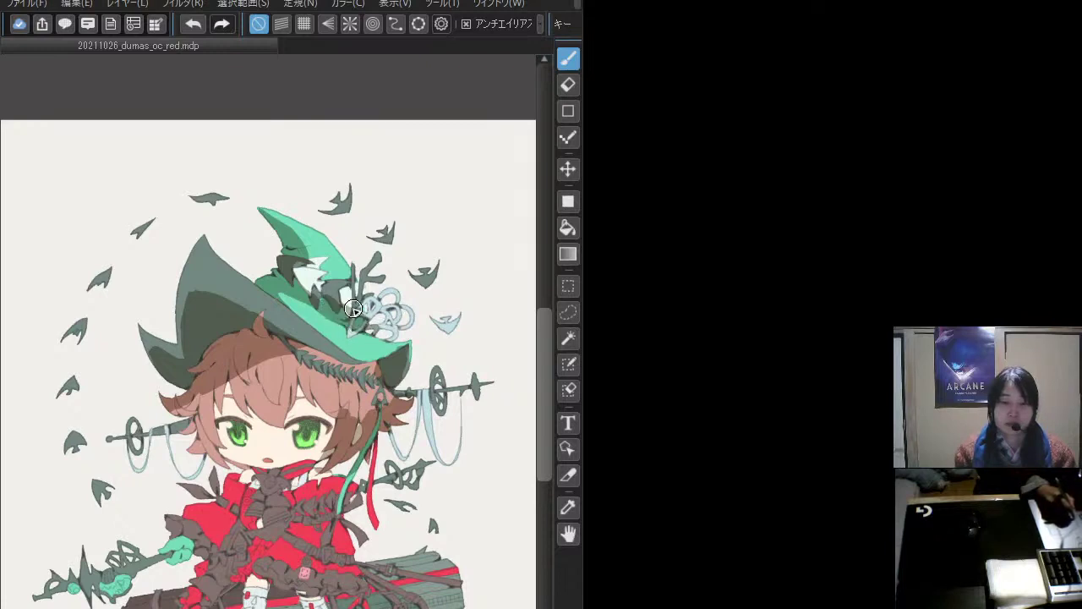
pyautogui.moveTo(392, 320)
pyautogui.mouseDown()
pyautogui.moveTo(414, 321)
pyautogui.moveTo(410, 334)
pyautogui.mouseUp()
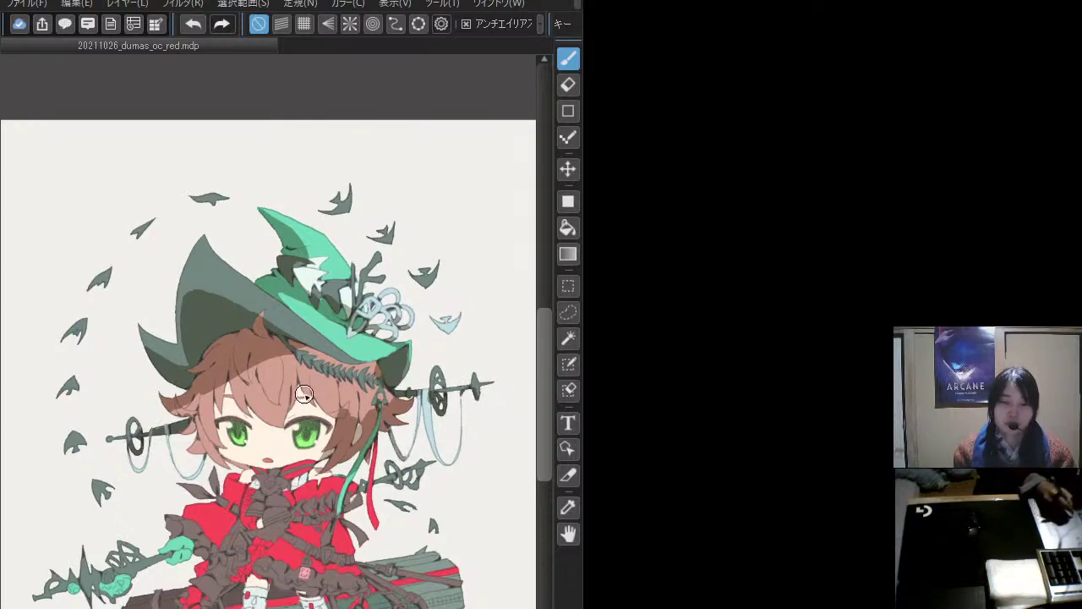
pyautogui.moveTo(460, 400); pyautogui.dragTo(451, 464)
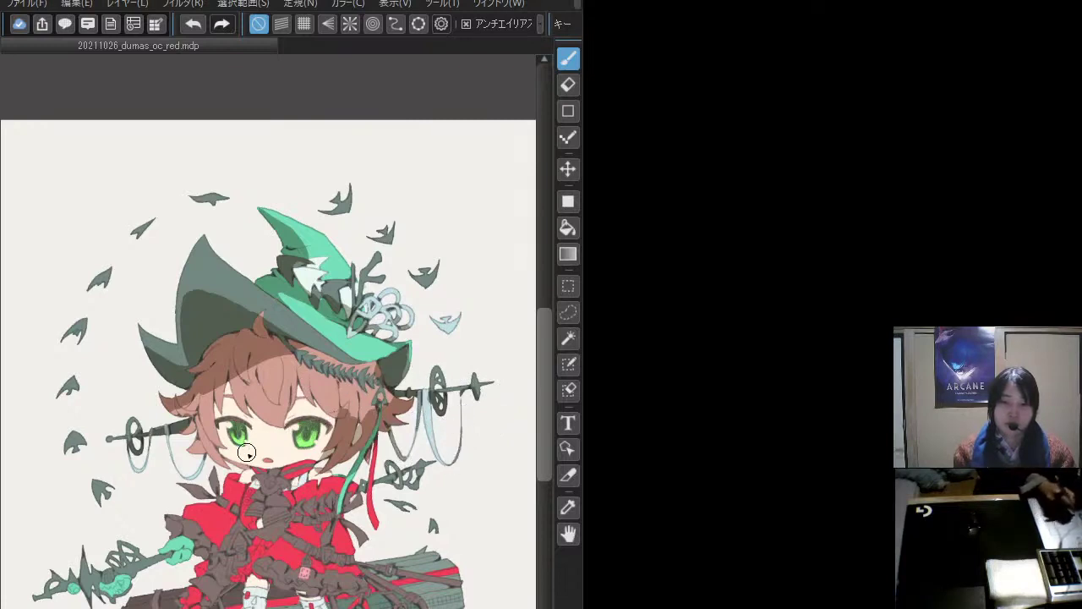
pyautogui.moveTo(230, 456); pyautogui.dragTo(198, 471)
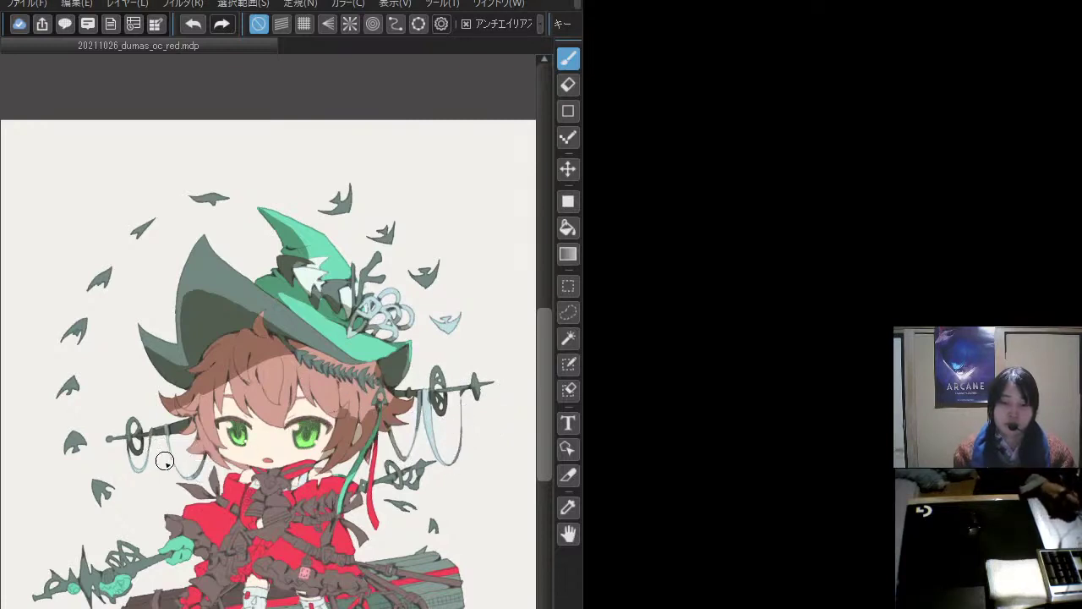
# - Paint shadows over the red cape, arms, skirt and boots, and along the hair framing the face
pyautogui.scroll(-2, 178, 491)
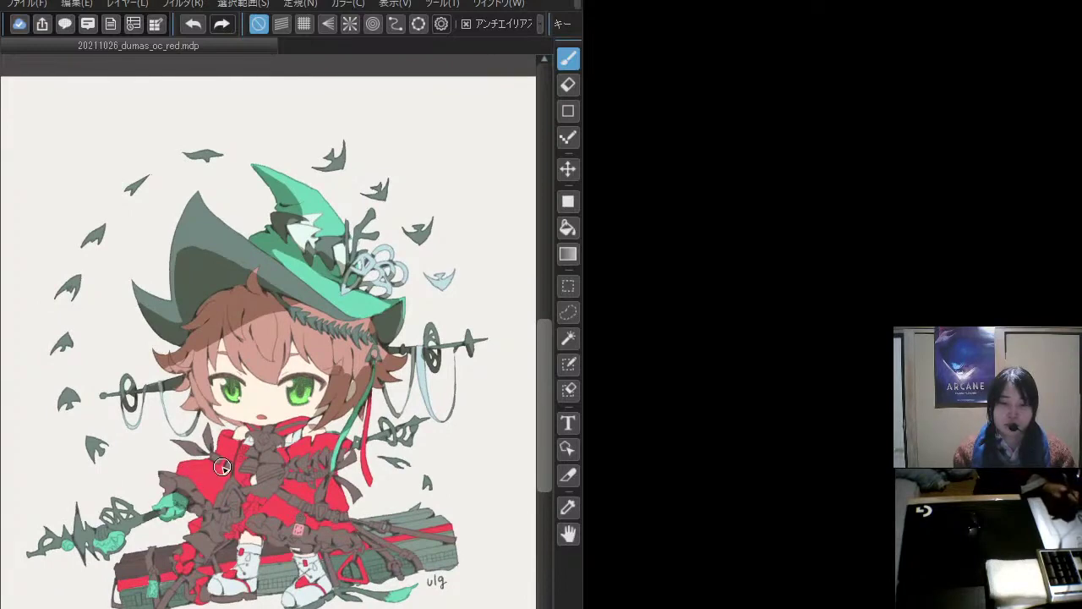
pyautogui.moveTo(207, 474)
pyautogui.mouseDown()
pyautogui.moveTo(216, 494)
pyautogui.moveTo(222, 478)
pyautogui.moveTo(216, 503)
pyautogui.moveTo(230, 457)
pyautogui.moveTo(263, 424)
pyautogui.mouseUp()
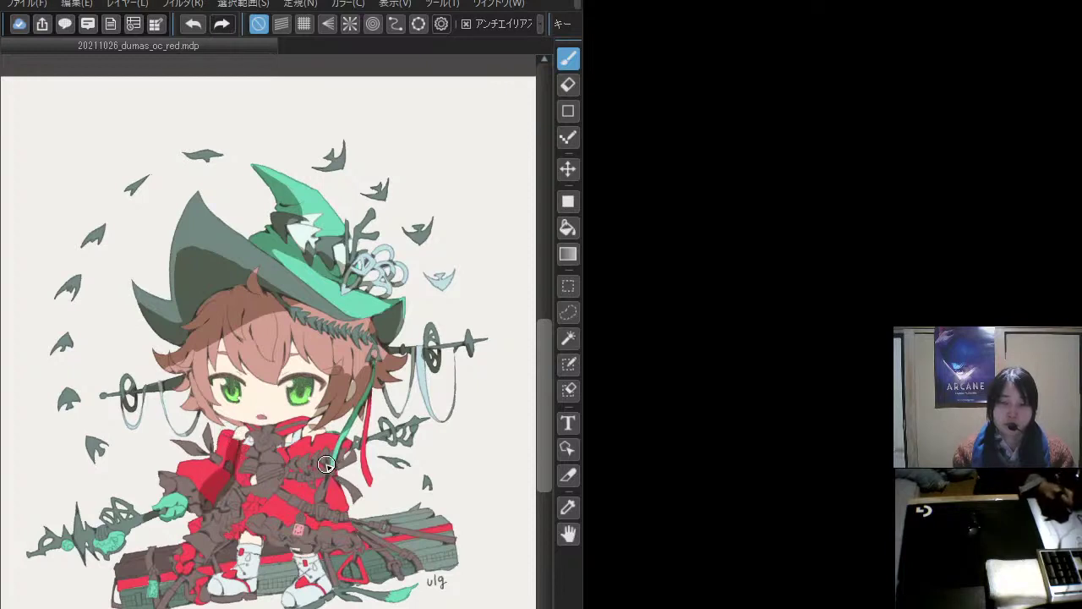
pyautogui.moveTo(272, 479)
pyautogui.mouseDown()
pyautogui.moveTo(239, 478)
pyautogui.moveTo(282, 472)
pyautogui.moveTo(254, 478)
pyautogui.moveTo(243, 473)
pyautogui.moveTo(279, 466)
pyautogui.moveTo(240, 463)
pyautogui.moveTo(271, 462)
pyautogui.moveTo(280, 468)
pyautogui.moveTo(234, 471)
pyautogui.moveTo(283, 468)
pyautogui.moveTo(231, 468)
pyautogui.moveTo(290, 470)
pyautogui.moveTo(250, 508)
pyautogui.moveTo(280, 482)
pyautogui.moveTo(244, 510)
pyautogui.moveTo(237, 490)
pyautogui.moveTo(240, 520)
pyautogui.moveTo(202, 543)
pyautogui.moveTo(205, 557)
pyautogui.moveTo(215, 545)
pyautogui.moveTo(194, 554)
pyautogui.moveTo(216, 562)
pyautogui.moveTo(164, 575)
pyautogui.moveTo(150, 567)
pyautogui.moveTo(178, 567)
pyautogui.moveTo(168, 545)
pyautogui.moveTo(158, 557)
pyautogui.moveTo(169, 552)
pyautogui.moveTo(169, 575)
pyautogui.moveTo(173, 545)
pyautogui.moveTo(158, 572)
pyautogui.moveTo(169, 548)
pyautogui.moveTo(152, 547)
pyautogui.moveTo(179, 550)
pyautogui.moveTo(120, 574)
pyautogui.moveTo(167, 571)
pyautogui.moveTo(180, 556)
pyautogui.moveTo(147, 566)
pyautogui.moveTo(165, 575)
pyautogui.moveTo(197, 556)
pyautogui.moveTo(147, 589)
pyautogui.mouseUp()
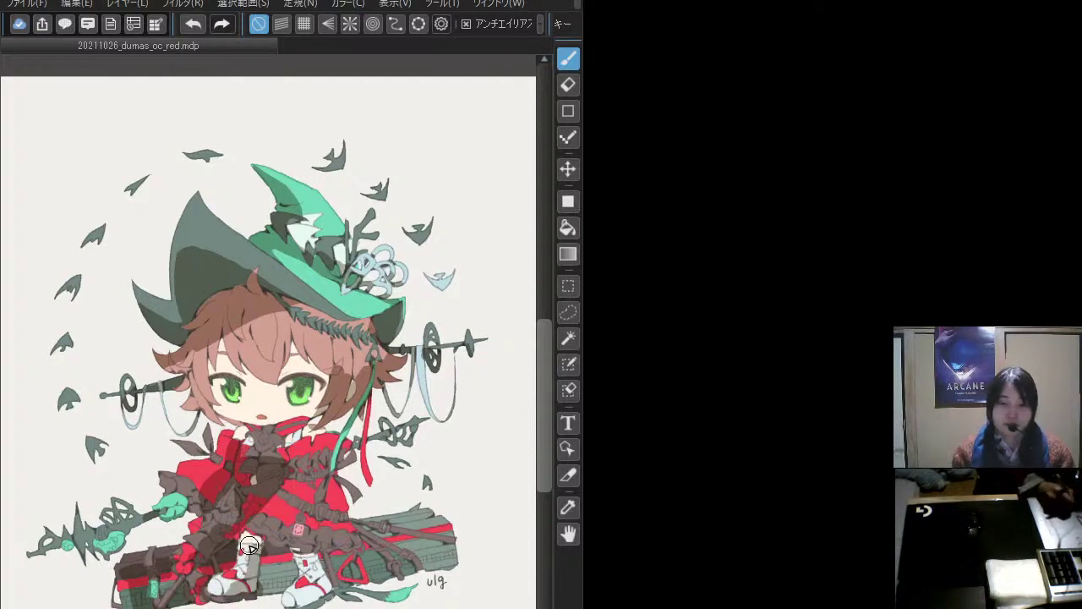
pyautogui.moveTo(249, 546)
pyautogui.mouseDown()
pyautogui.moveTo(248, 579)
pyautogui.moveTo(226, 587)
pyautogui.moveTo(259, 560)
pyautogui.moveTo(255, 549)
pyautogui.moveTo(253, 587)
pyautogui.moveTo(235, 591)
pyautogui.moveTo(248, 556)
pyautogui.mouseUp()
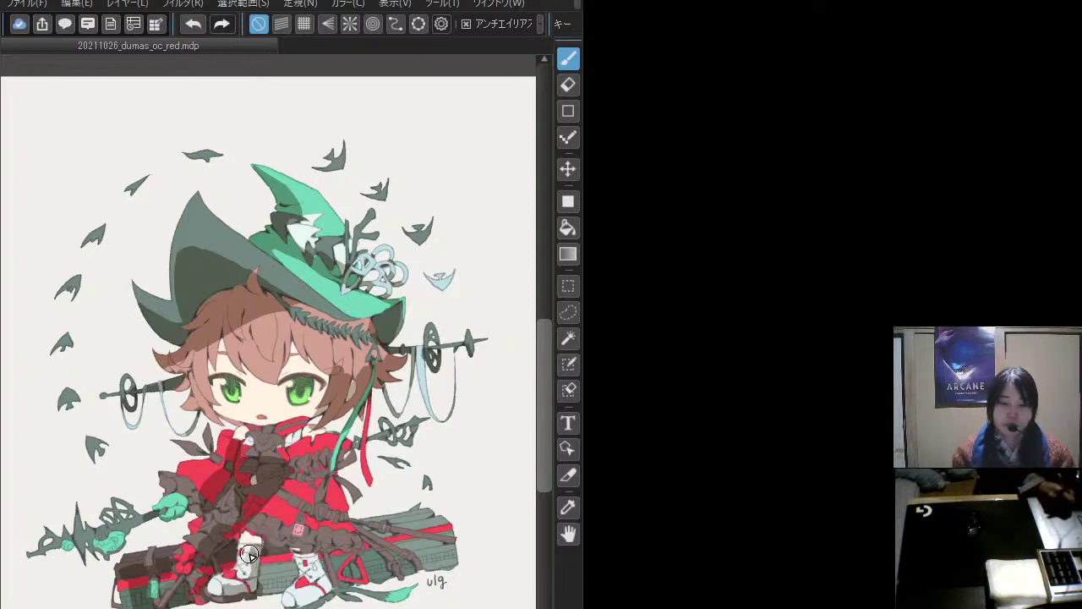
pyautogui.moveTo(322, 571)
pyautogui.mouseDown()
pyautogui.moveTo(302, 603)
pyautogui.moveTo(297, 595)
pyautogui.moveTo(342, 579)
pyautogui.moveTo(309, 579)
pyautogui.moveTo(292, 601)
pyautogui.moveTo(315, 585)
pyautogui.moveTo(307, 597)
pyautogui.moveTo(306, 560)
pyautogui.moveTo(316, 585)
pyautogui.mouseUp()
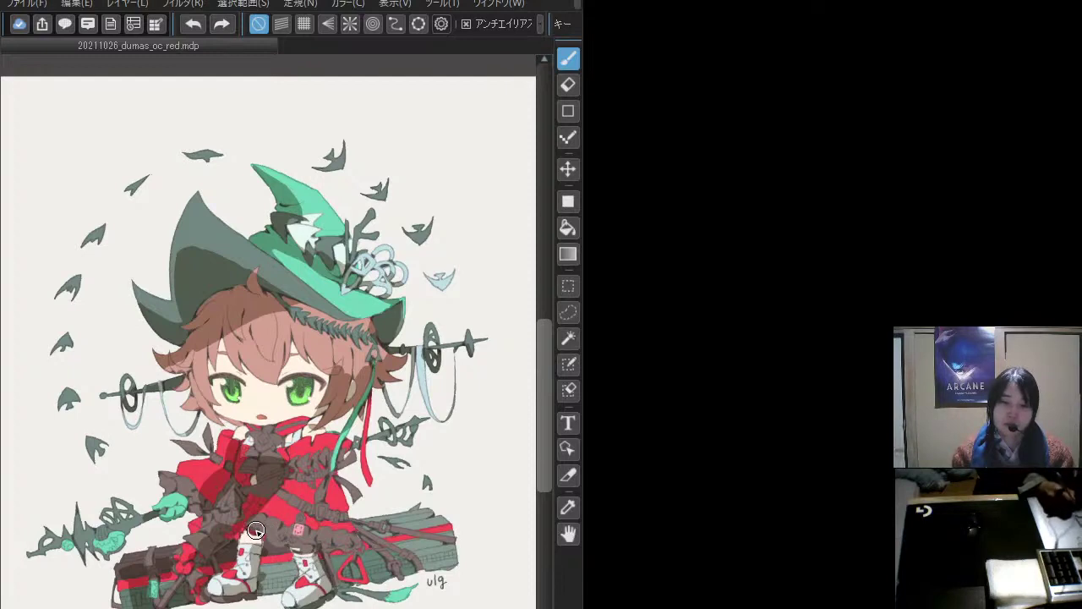
pyautogui.moveTo(284, 542); pyautogui.dragTo(322, 550)
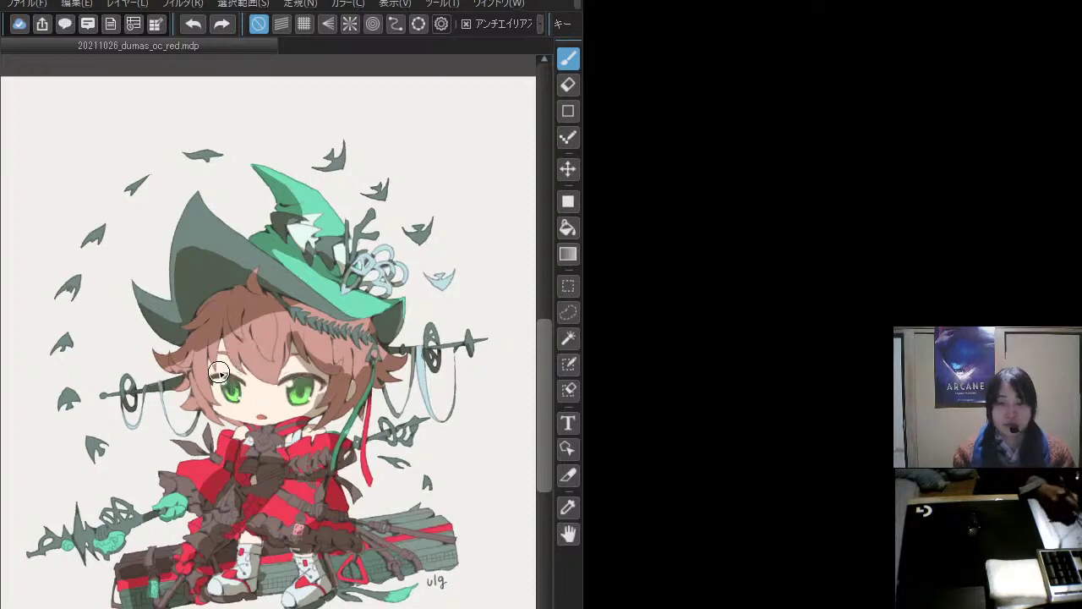
pyautogui.moveTo(209, 395); pyautogui.dragTo(216, 343)
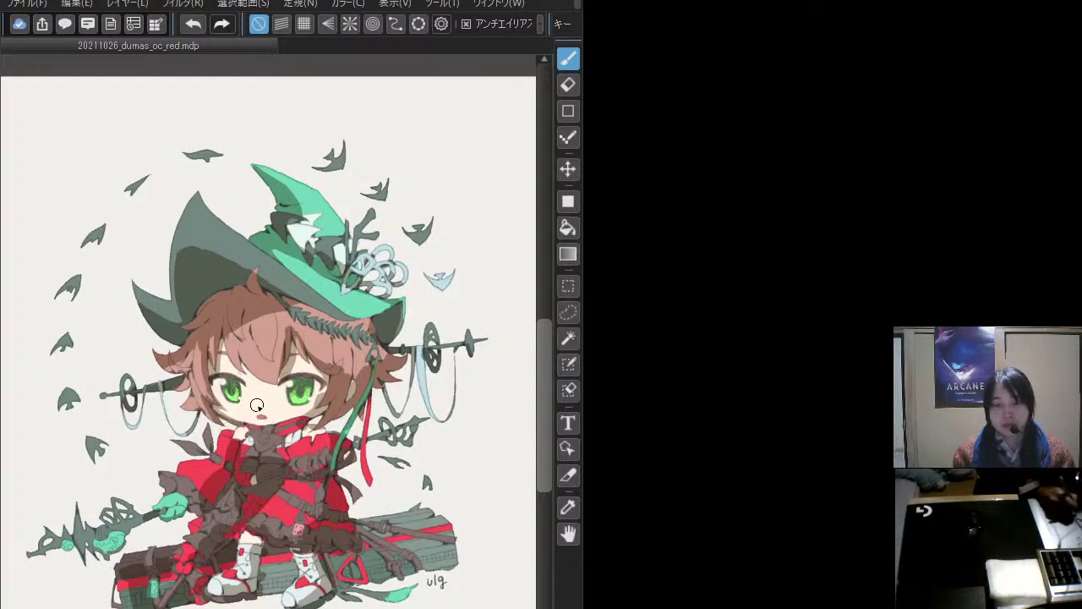
# - Try a small nose shadow, repeatedly undoing and redoing it to compare the face with and without it, and leave it out
pyautogui.hotkey('ctrl', 'z')
pyautogui.hotkey('ctrl', 'y')
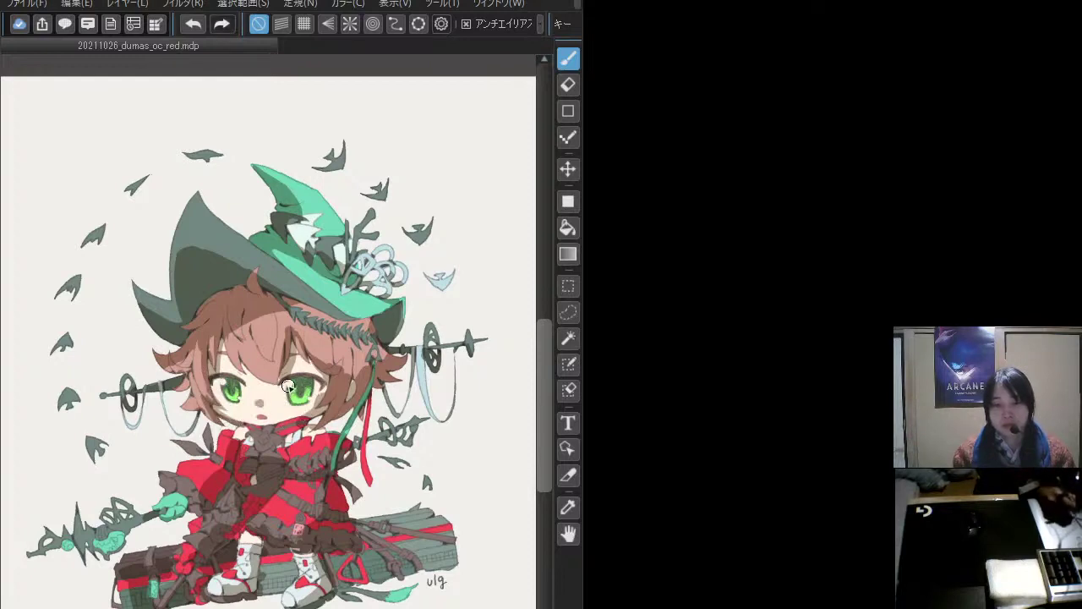
pyautogui.hotkey('ctrl', 'z')
pyautogui.hotkey('ctrl', 'y')
pyautogui.hotkey('ctrl', 'z')
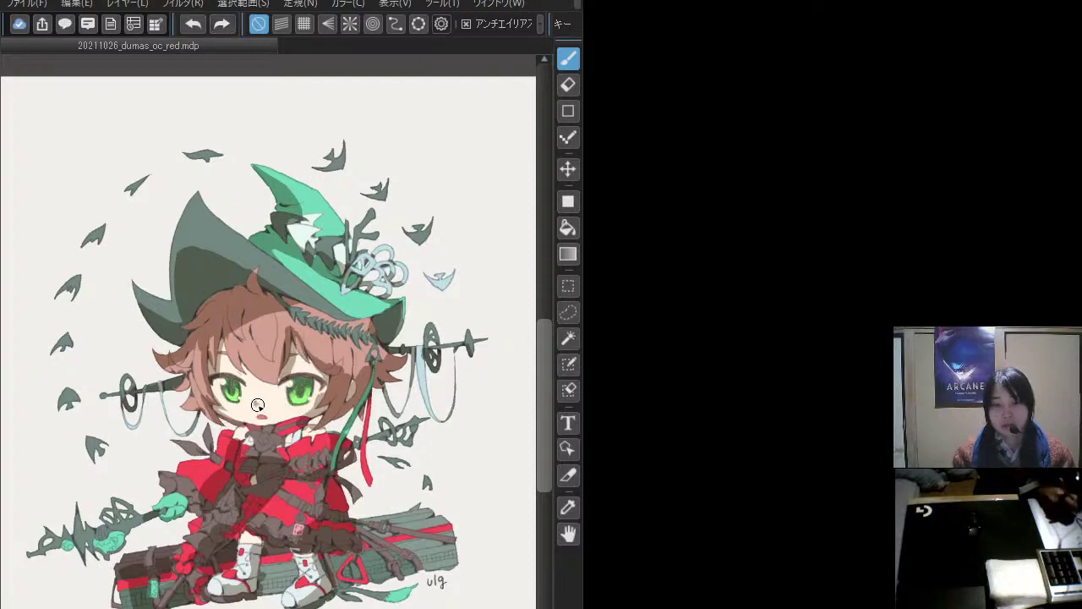
pyautogui.hotkey('ctrl', 'y')
pyautogui.hotkey('ctrl', 'z')
pyautogui.hotkey('ctrl', 'y')
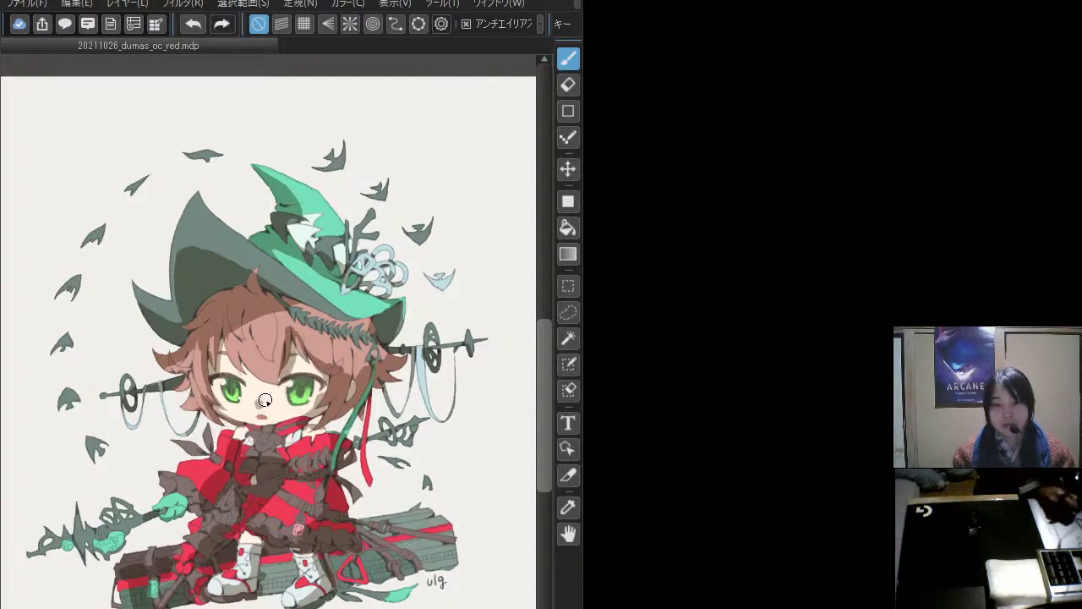
pyautogui.hotkey('ctrl', 'z')
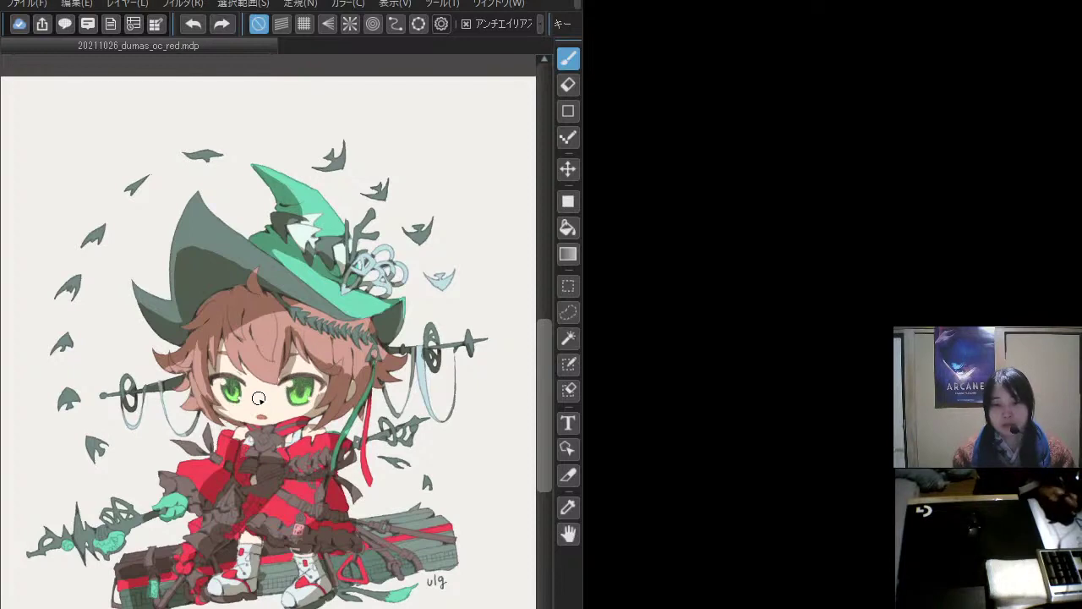
pyautogui.hotkey('ctrl', 'y')
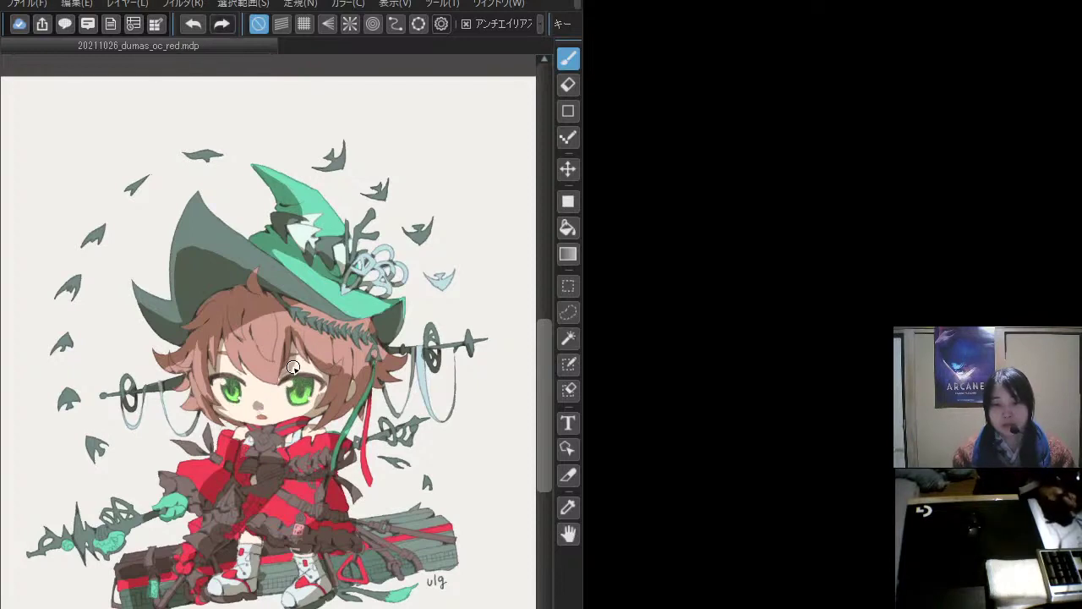
pyautogui.hotkey('ctrl', 'z')
pyautogui.hotkey('ctrl', 'y')
pyautogui.hotkey('ctrl', 'z')
pyautogui.hotkey('ctrl', 'y')
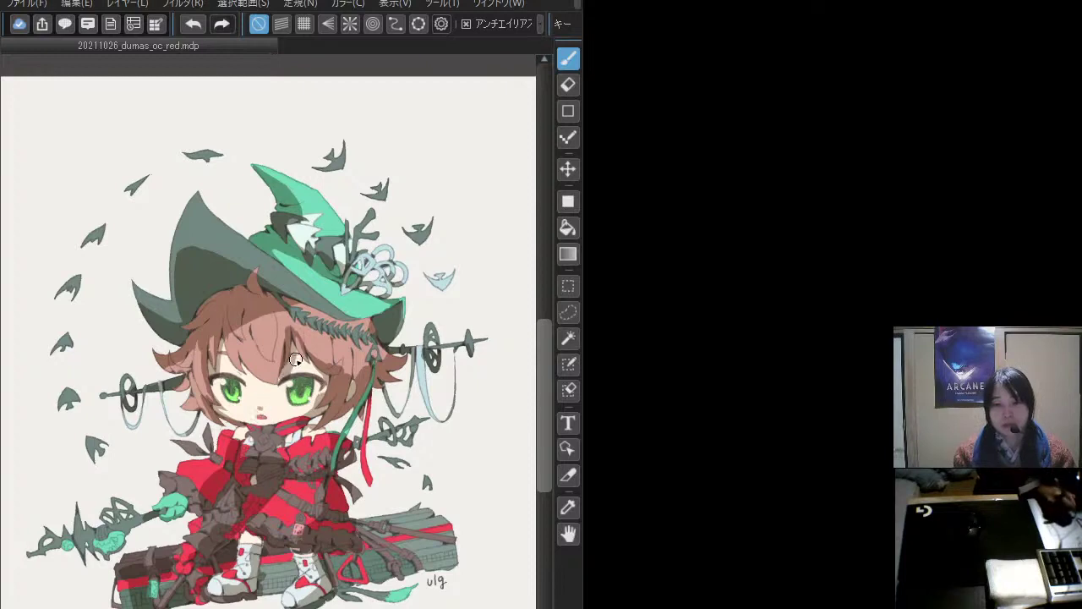
pyautogui.hotkey('ctrl', 'z')
pyautogui.hotkey('ctrl', 'z')
pyautogui.hotkey('ctrl', 'y')
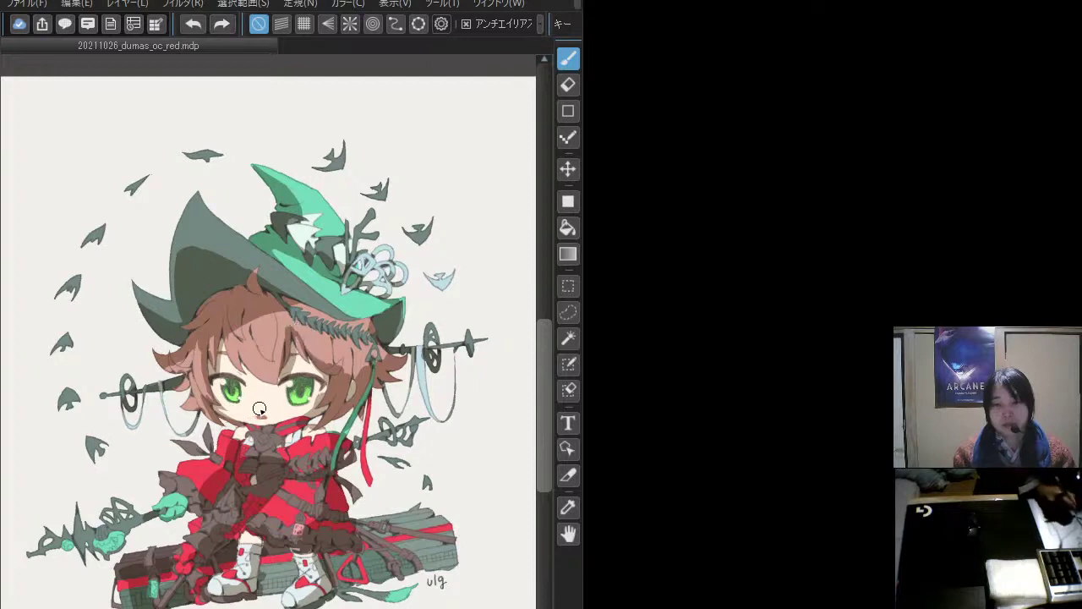
pyautogui.hotkey('ctrl', 'z')
pyautogui.hotkey('ctrl', 'y')
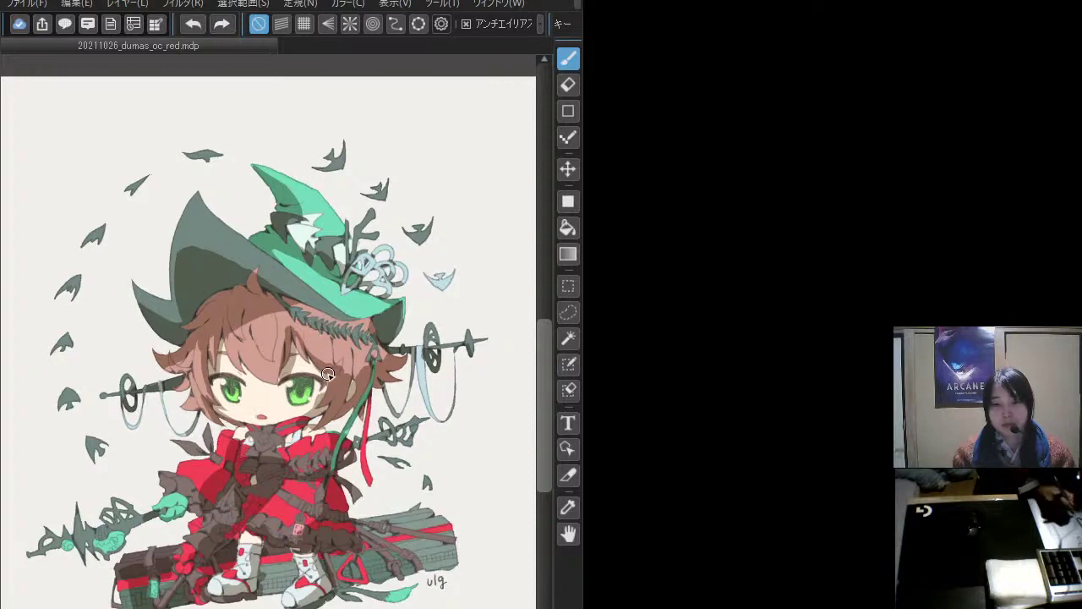
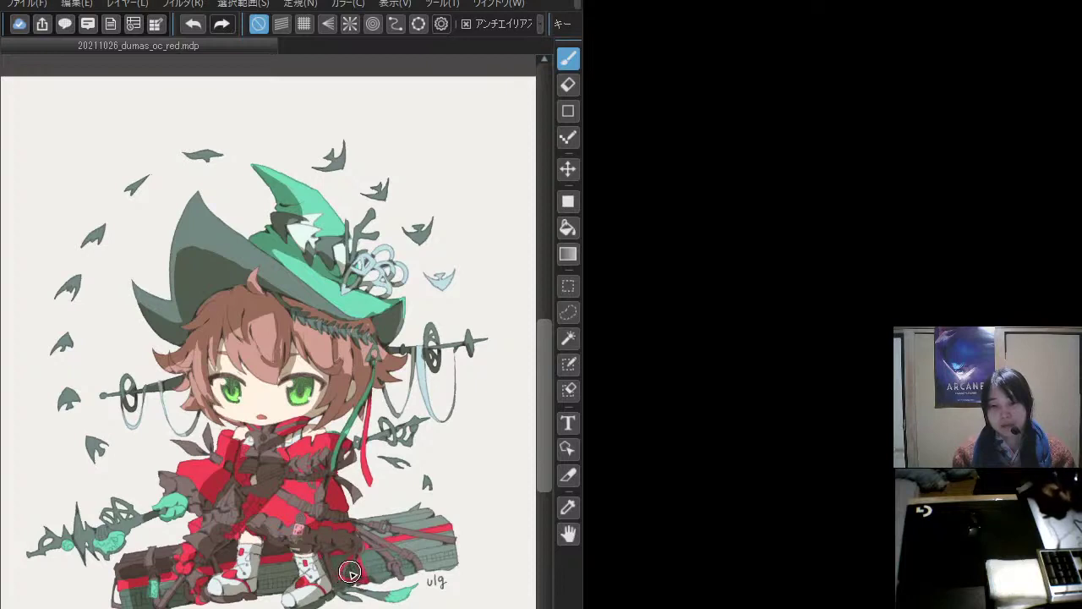
# - Paint shadows on the bundle the character sits on, over the straps and end beyond the boots, undoing one stray stroke
pyautogui.moveTo(343, 579); pyautogui.dragTo(368, 563)
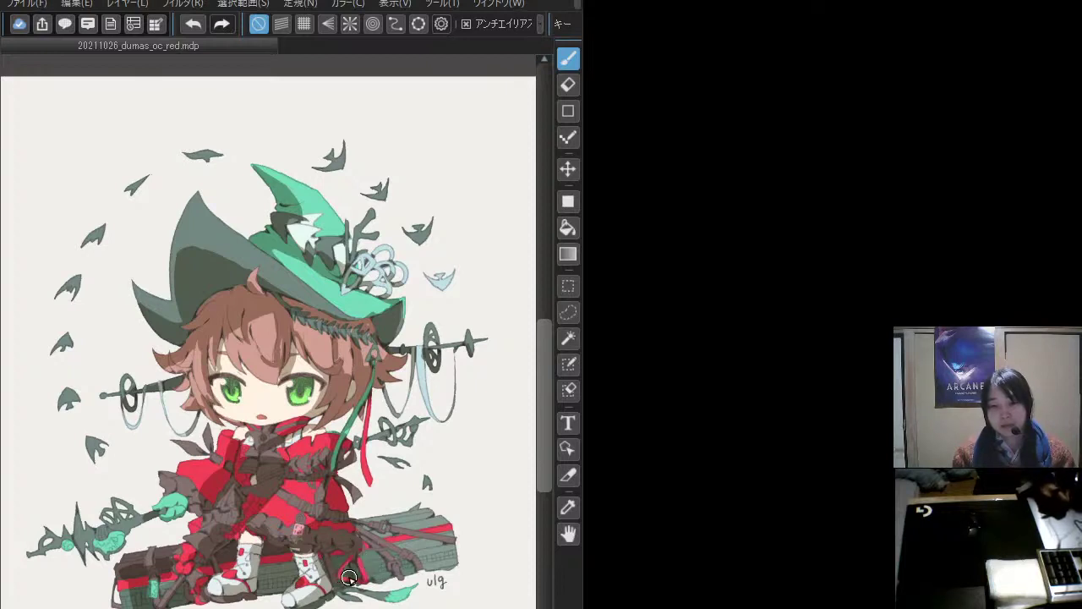
pyautogui.moveTo(344, 569)
pyautogui.mouseDown()
pyautogui.moveTo(378, 563)
pyautogui.moveTo(367, 554)
pyautogui.moveTo(377, 582)
pyautogui.moveTo(394, 551)
pyautogui.moveTo(408, 559)
pyautogui.moveTo(444, 536)
pyautogui.moveTo(412, 551)
pyautogui.moveTo(433, 569)
pyautogui.moveTo(464, 562)
pyautogui.moveTo(442, 531)
pyautogui.moveTo(427, 533)
pyautogui.moveTo(460, 545)
pyautogui.moveTo(447, 527)
pyautogui.moveTo(425, 525)
pyautogui.moveTo(445, 521)
pyautogui.moveTo(414, 525)
pyautogui.moveTo(457, 530)
pyautogui.moveTo(407, 519)
pyautogui.moveTo(442, 515)
pyautogui.moveTo(386, 538)
pyautogui.moveTo(410, 542)
pyautogui.moveTo(364, 531)
pyautogui.moveTo(414, 540)
pyautogui.moveTo(362, 539)
pyautogui.moveTo(390, 551)
pyautogui.moveTo(359, 535)
pyautogui.moveTo(386, 536)
pyautogui.moveTo(407, 556)
pyautogui.moveTo(432, 543)
pyautogui.moveTo(389, 544)
pyautogui.moveTo(433, 563)
pyautogui.moveTo(345, 581)
pyautogui.moveTo(399, 581)
pyautogui.mouseUp()
pyautogui.hotkey('ctrl', 'z')
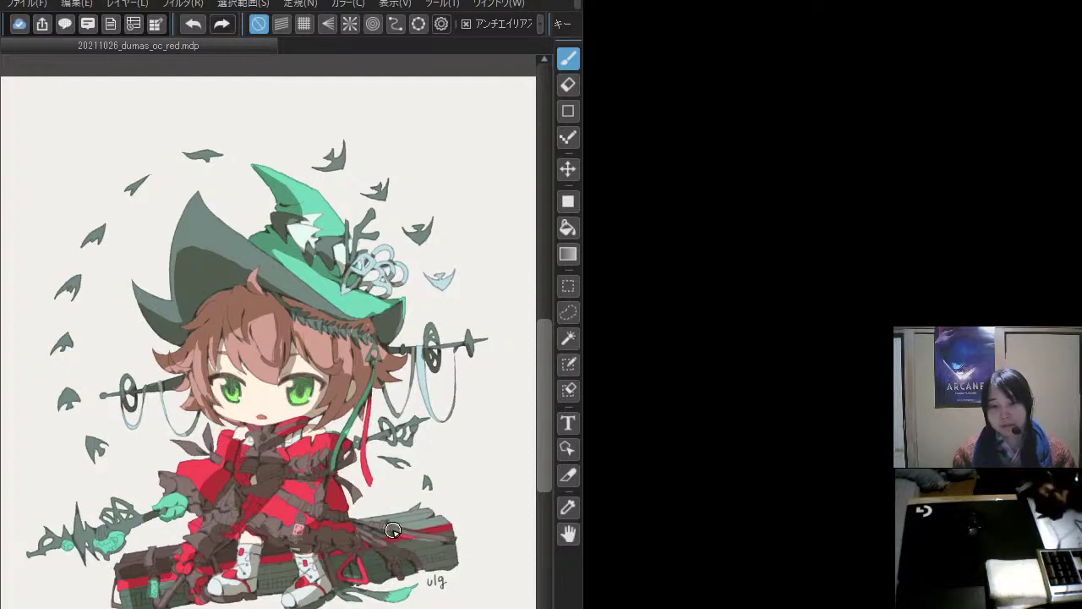
pyautogui.moveTo(382, 531); pyautogui.dragTo(442, 542)
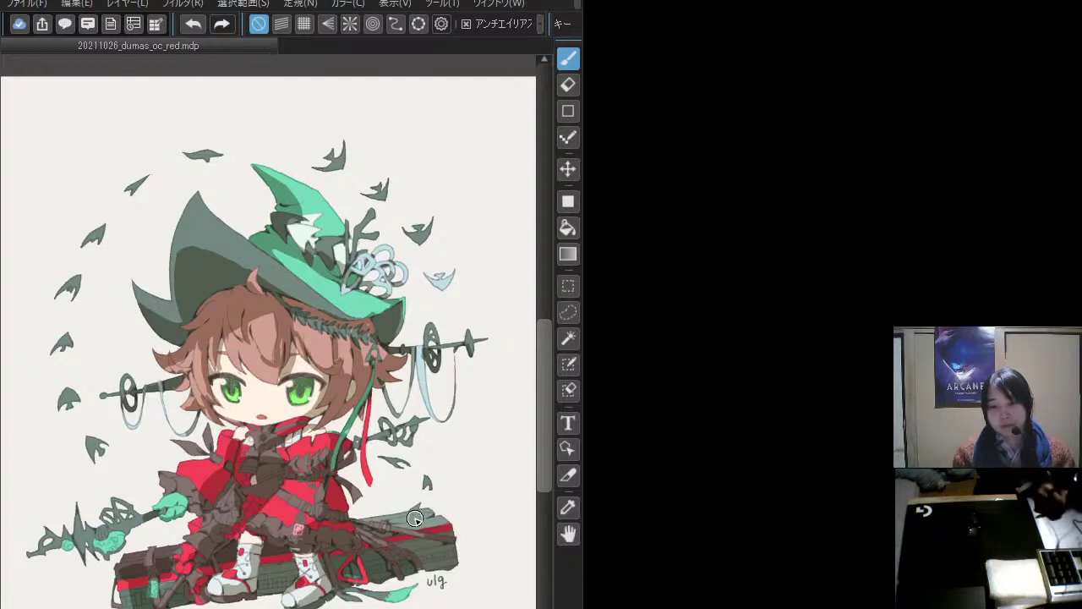
pyautogui.moveTo(394, 524); pyautogui.dragTo(435, 515)
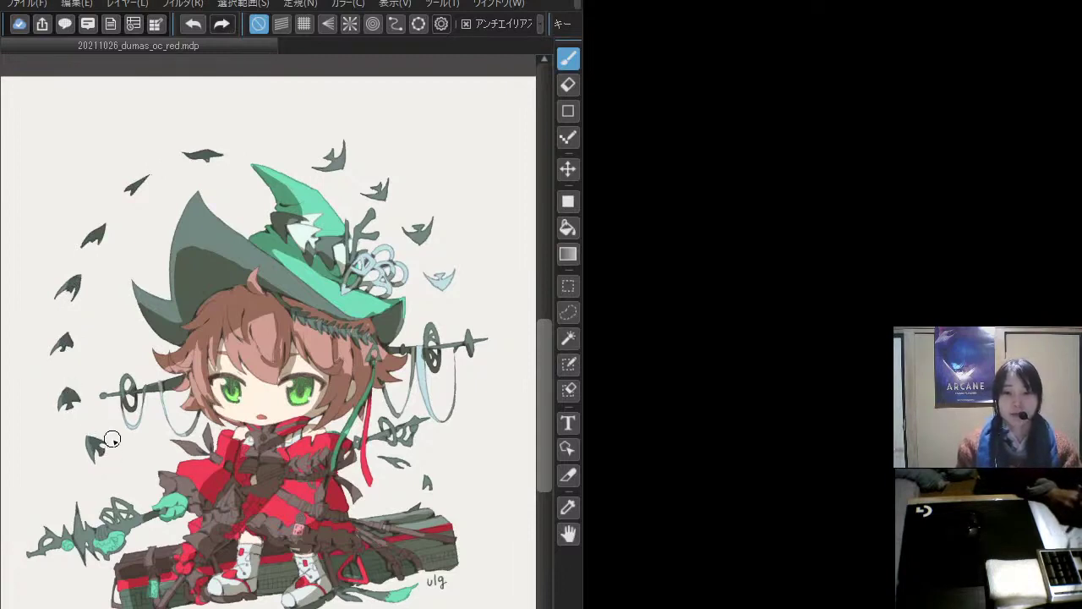
# - Paint shadows on the lowest small flying bird and over the ornate head of the staff, undoing stray strokes
pyautogui.hotkey('ctrl', 'z')
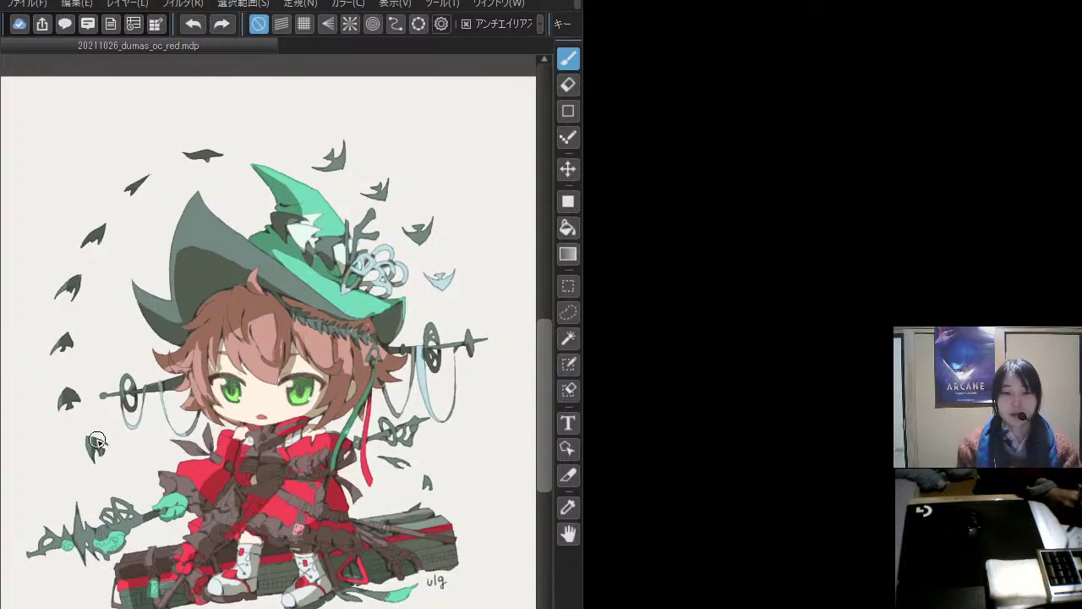
pyautogui.hotkey('ctrl', 'y')
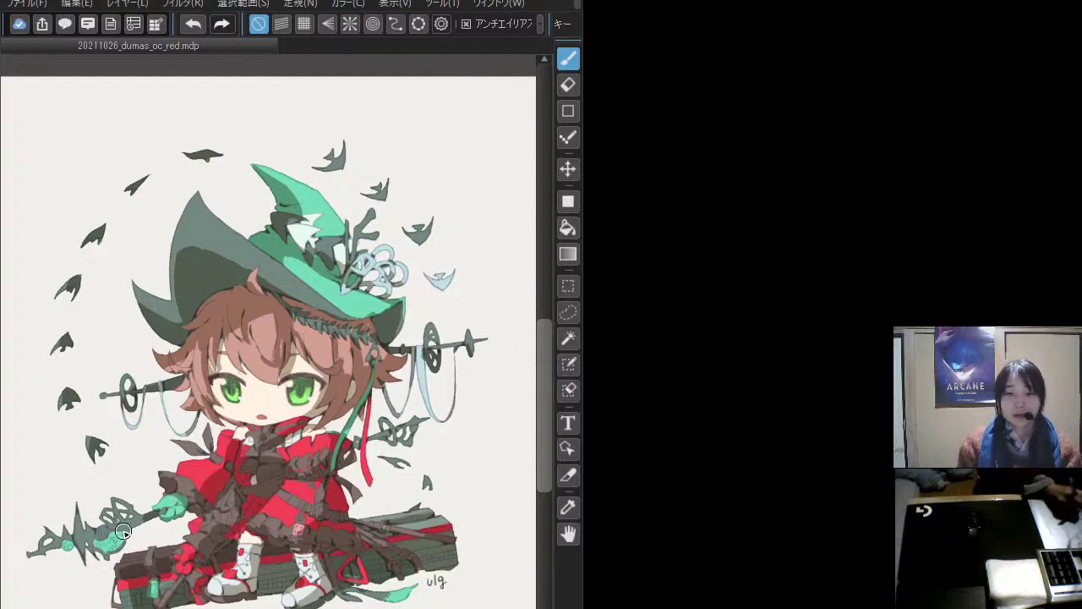
pyautogui.moveTo(153, 514); pyautogui.dragTo(99, 554)
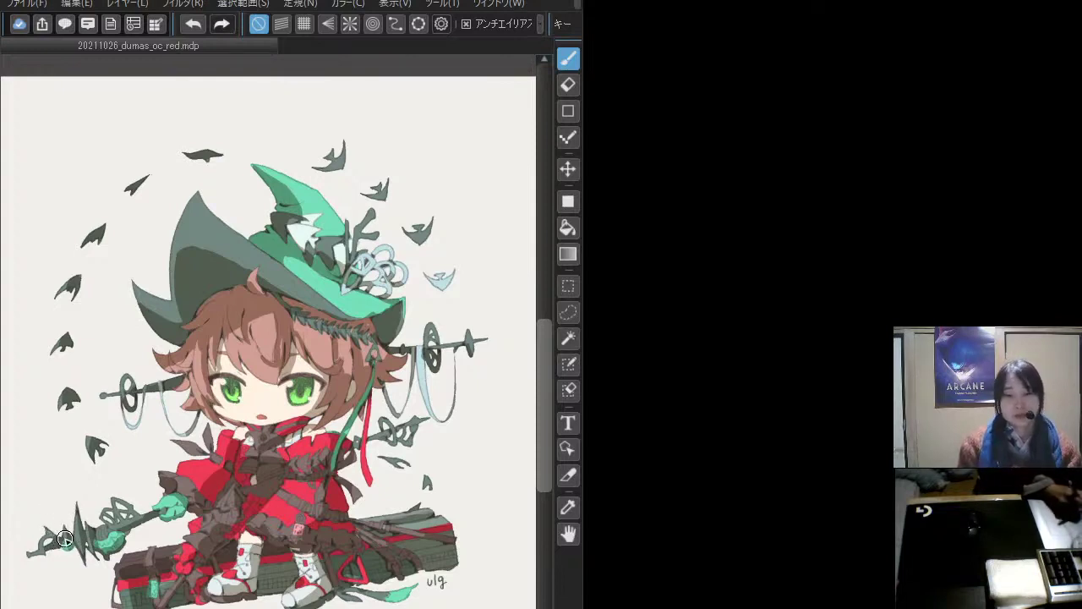
pyautogui.hotkey('ctrl', 'z')
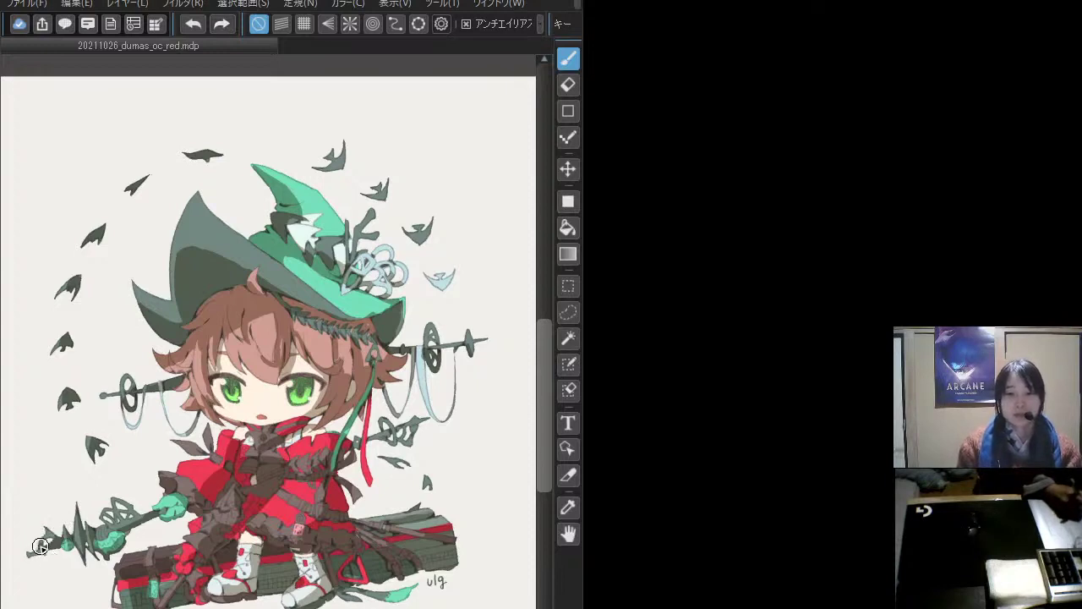
pyautogui.moveTo(48, 561); pyautogui.dragTo(78, 499)
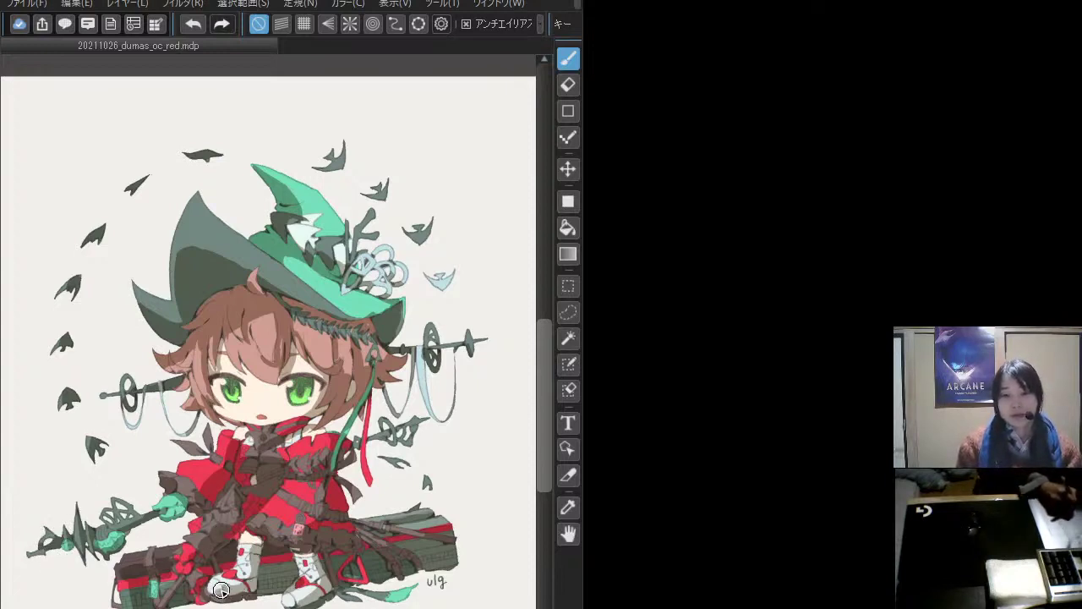
# - Touch up the shadows on the toes of the white boots, undoing strokes that miss
pyautogui.hotkey('ctrl', 'z')
pyautogui.moveTo(288, 601); pyautogui.dragTo(313, 596)
pyautogui.hotkey('ctrl', 'z')
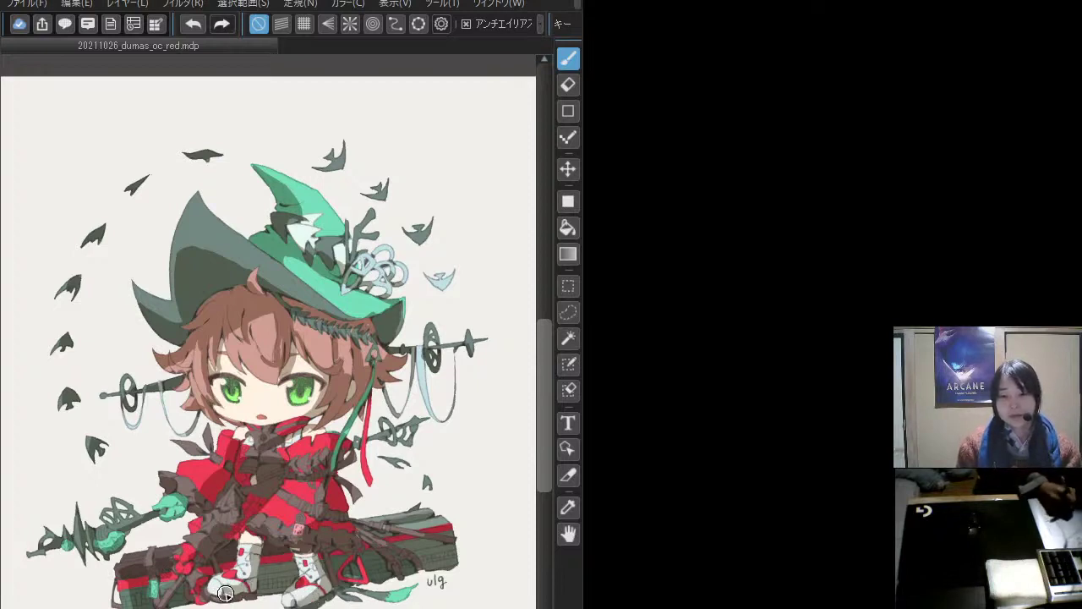